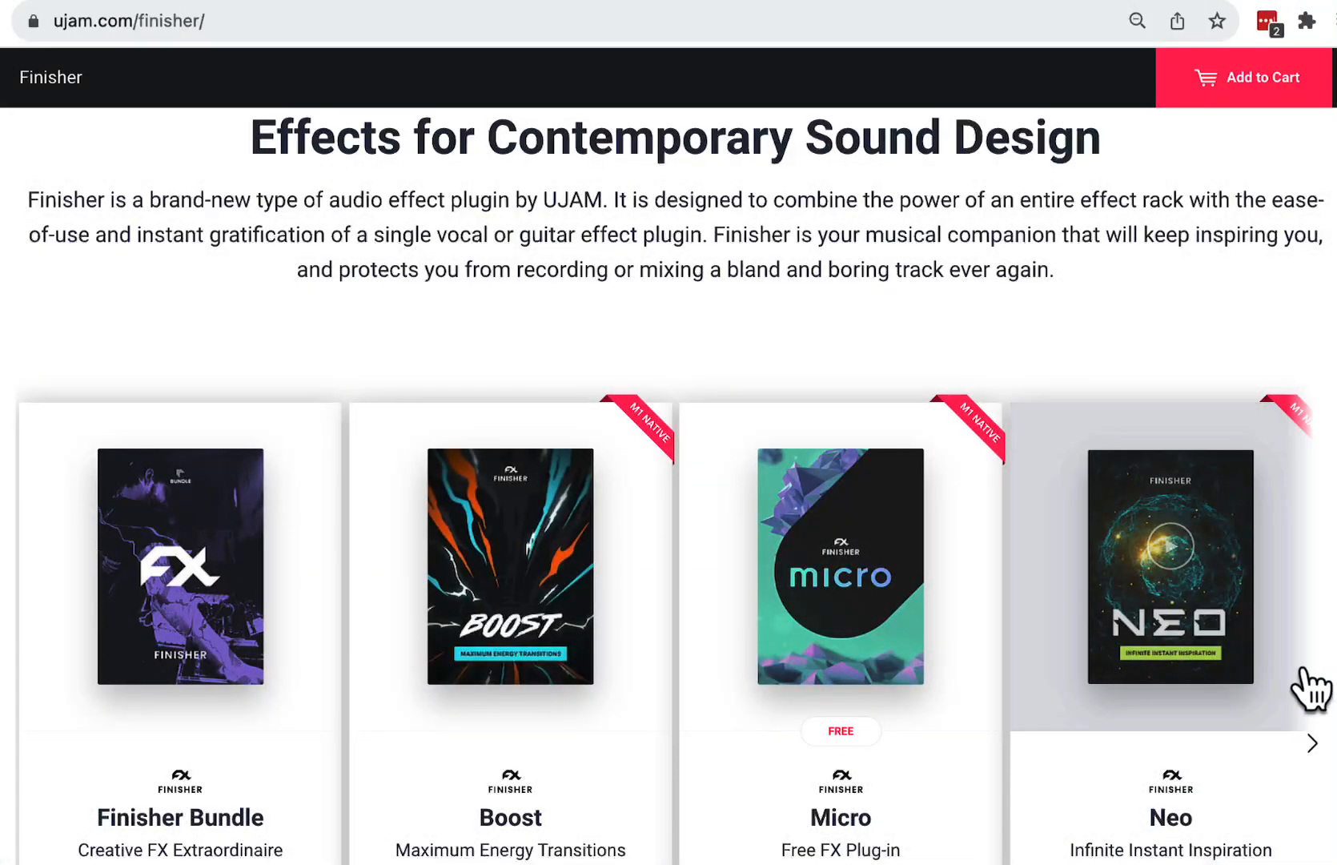
{"action": "scroll", "coordinate": [1302, 673], "scroll_direction": "down", "scroll_amount": 3}
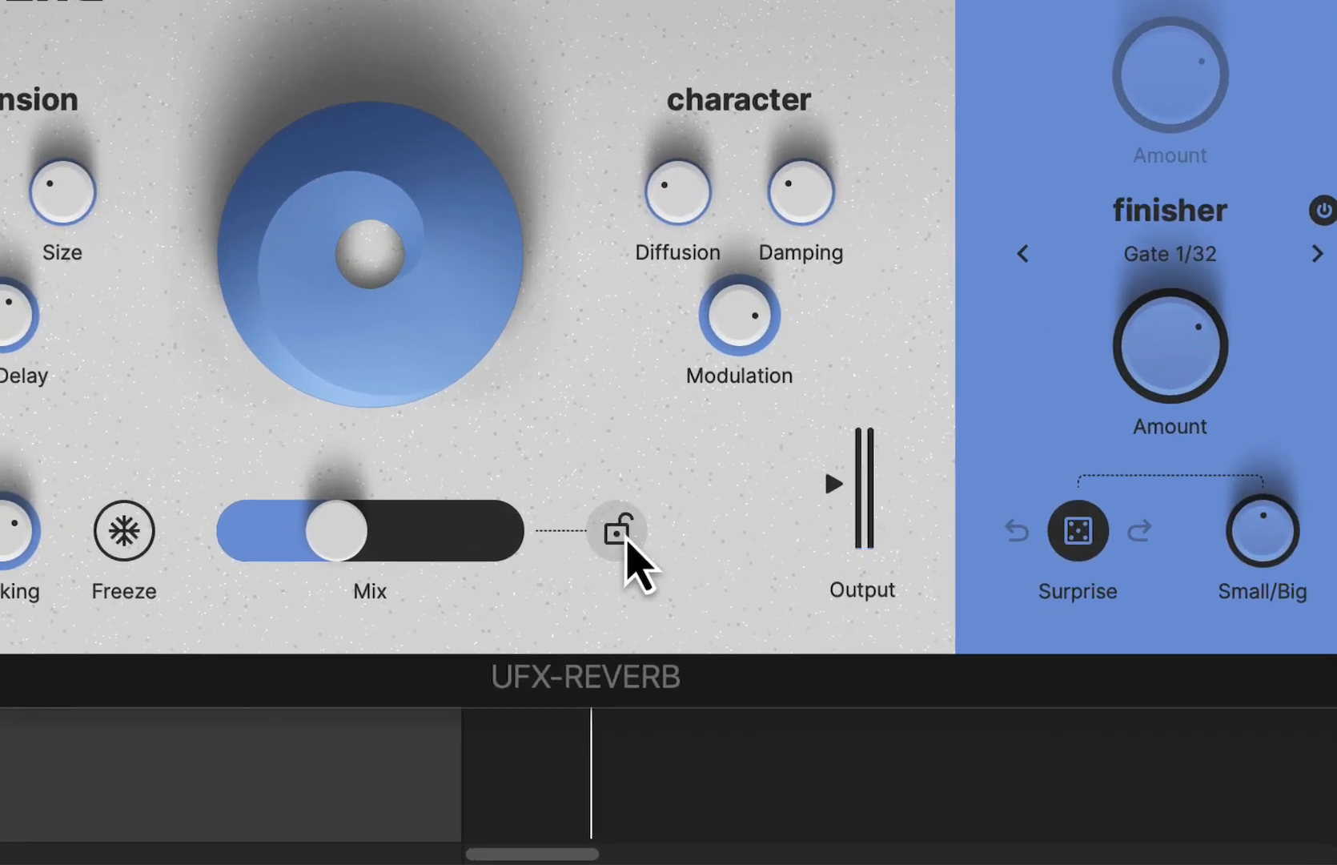
- Lock and unlock the Mix setting, and view the list of available reverb modes without changing the mode
{"action": "left_click", "coordinate": [713, 643]}
{"action": "left_click", "coordinate": [607, 520]}
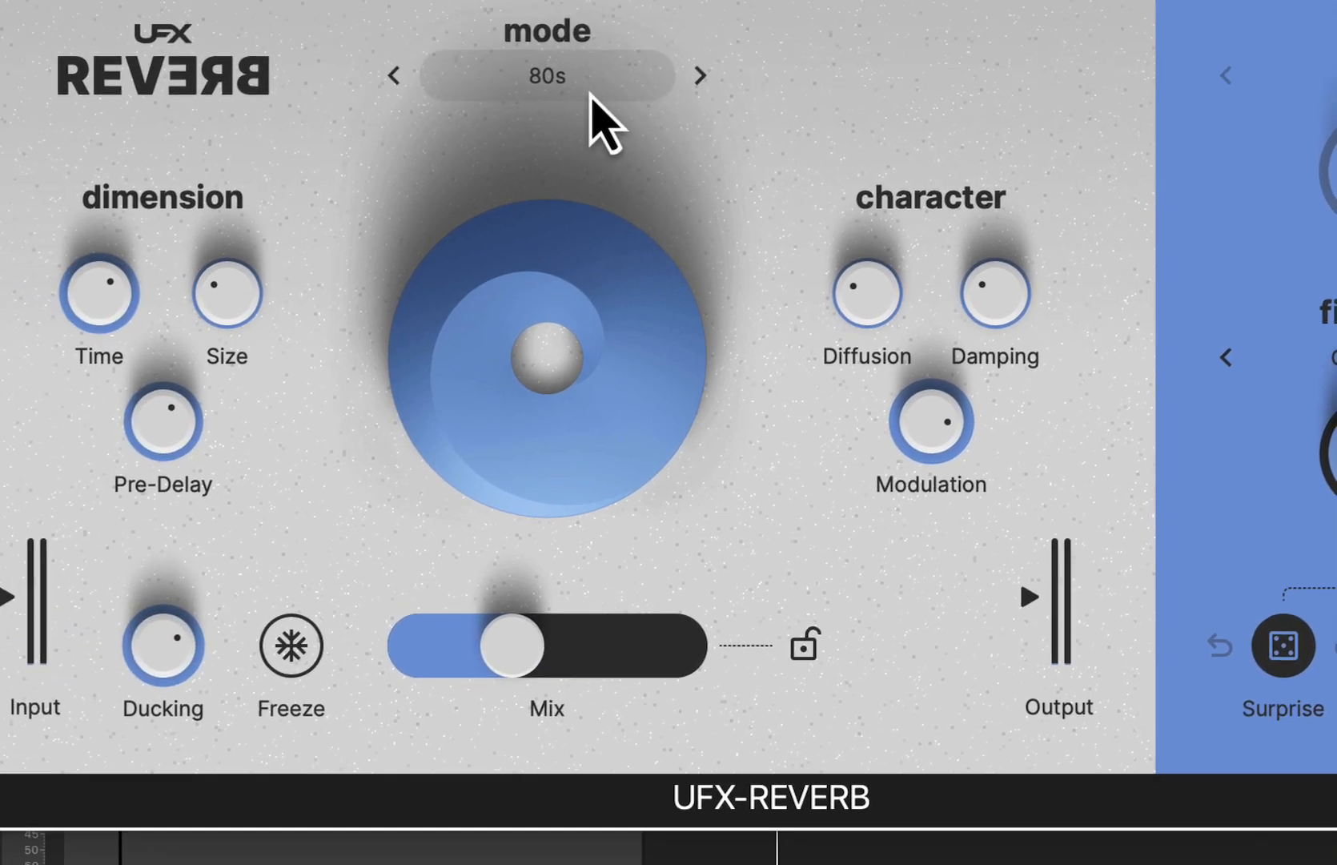
{"action": "left_click", "coordinate": [588, 90]}
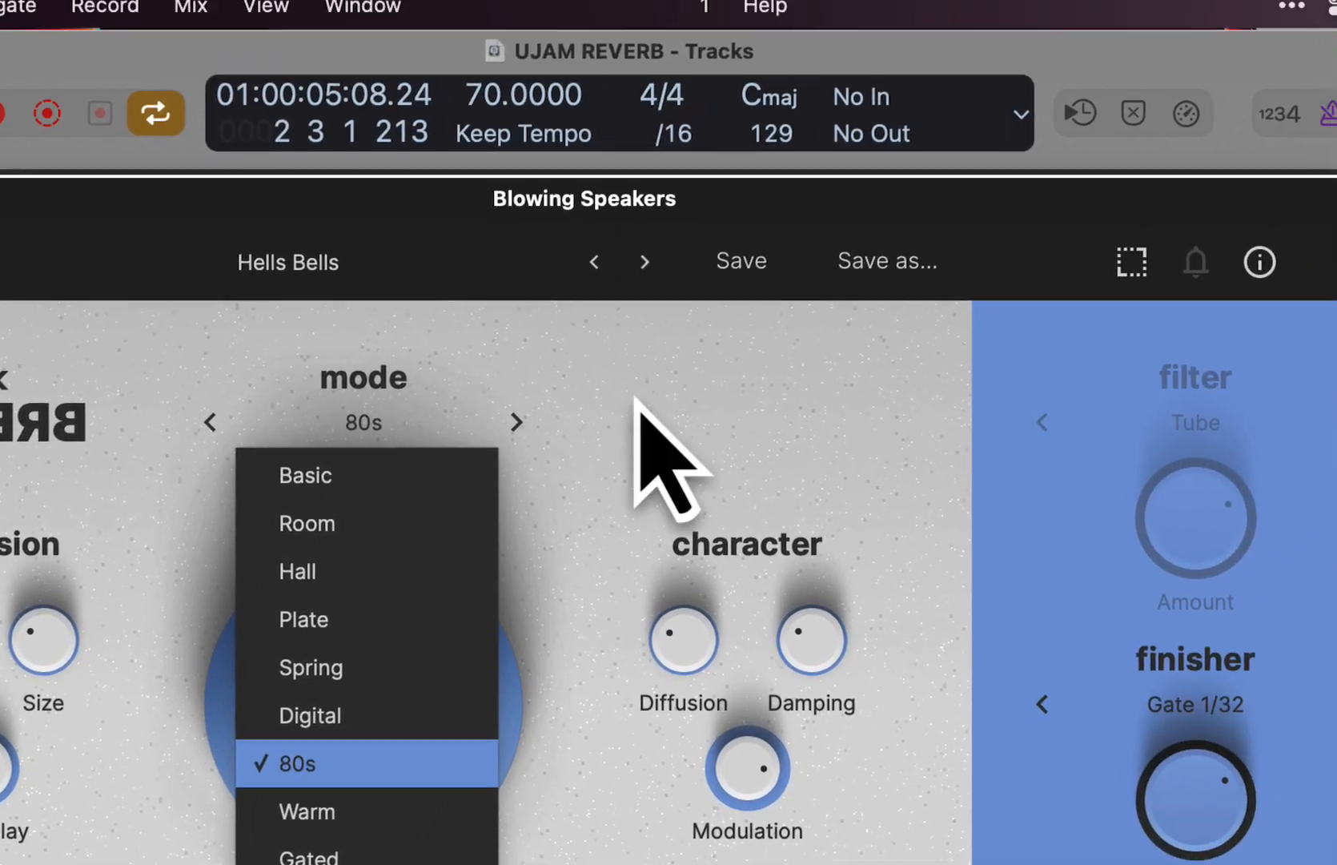
{"action": "left_click", "coordinate": [839, 90]}
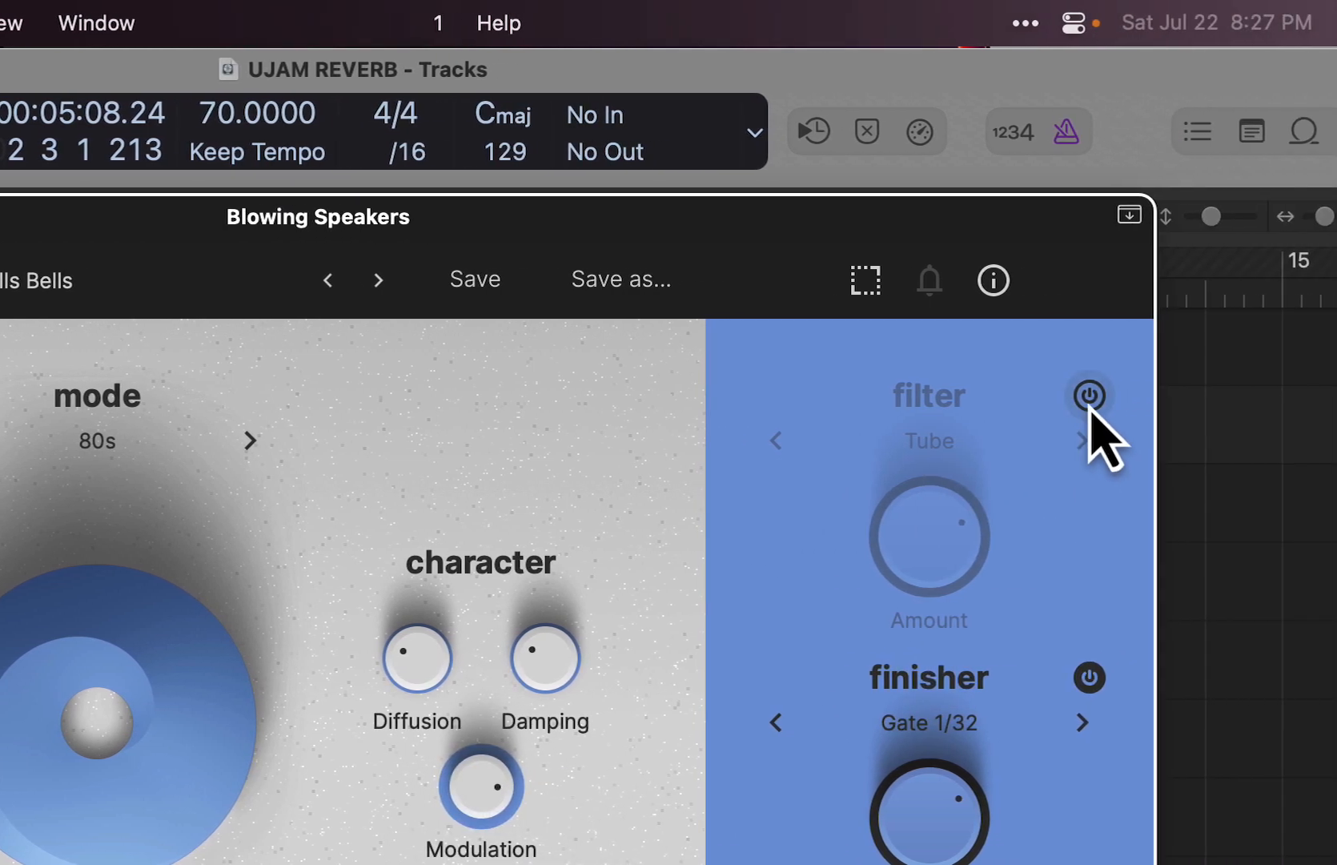
- Switch the filter section on, look through its list of filter types, and switch it off again
{"action": "left_click", "coordinate": [1087, 396]}
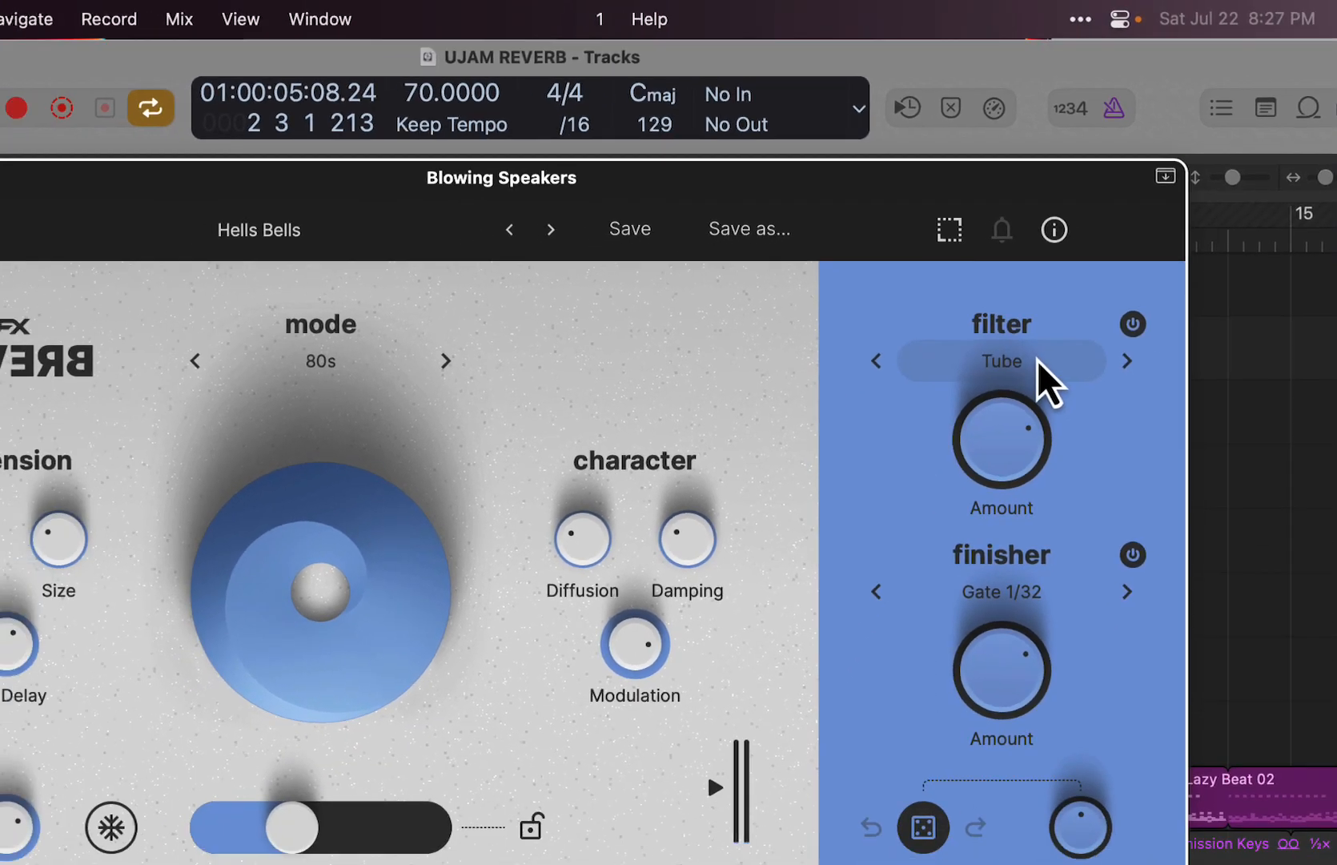
{"action": "left_click", "coordinate": [960, 433]}
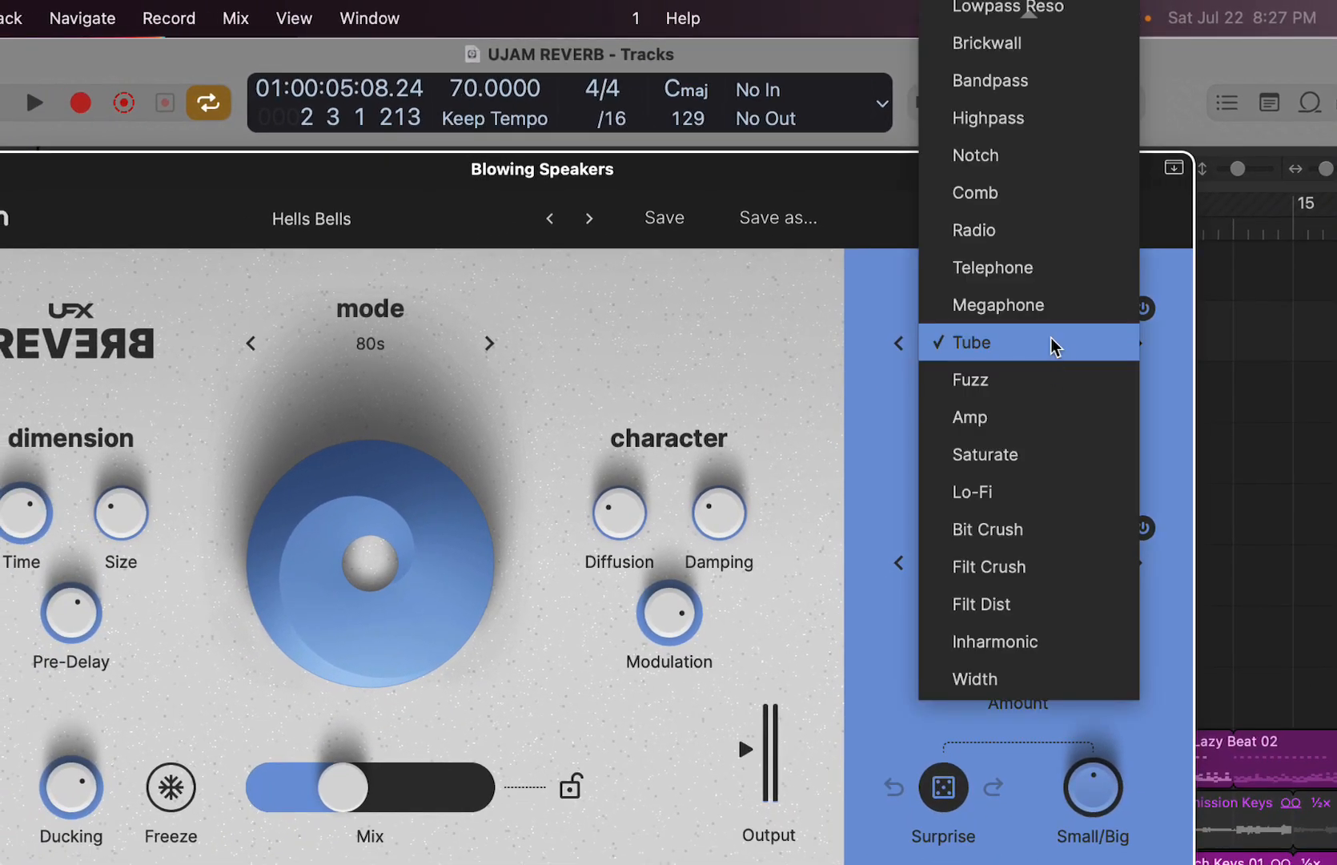
{"action": "mouse_move", "coordinate": [1063, 18]}
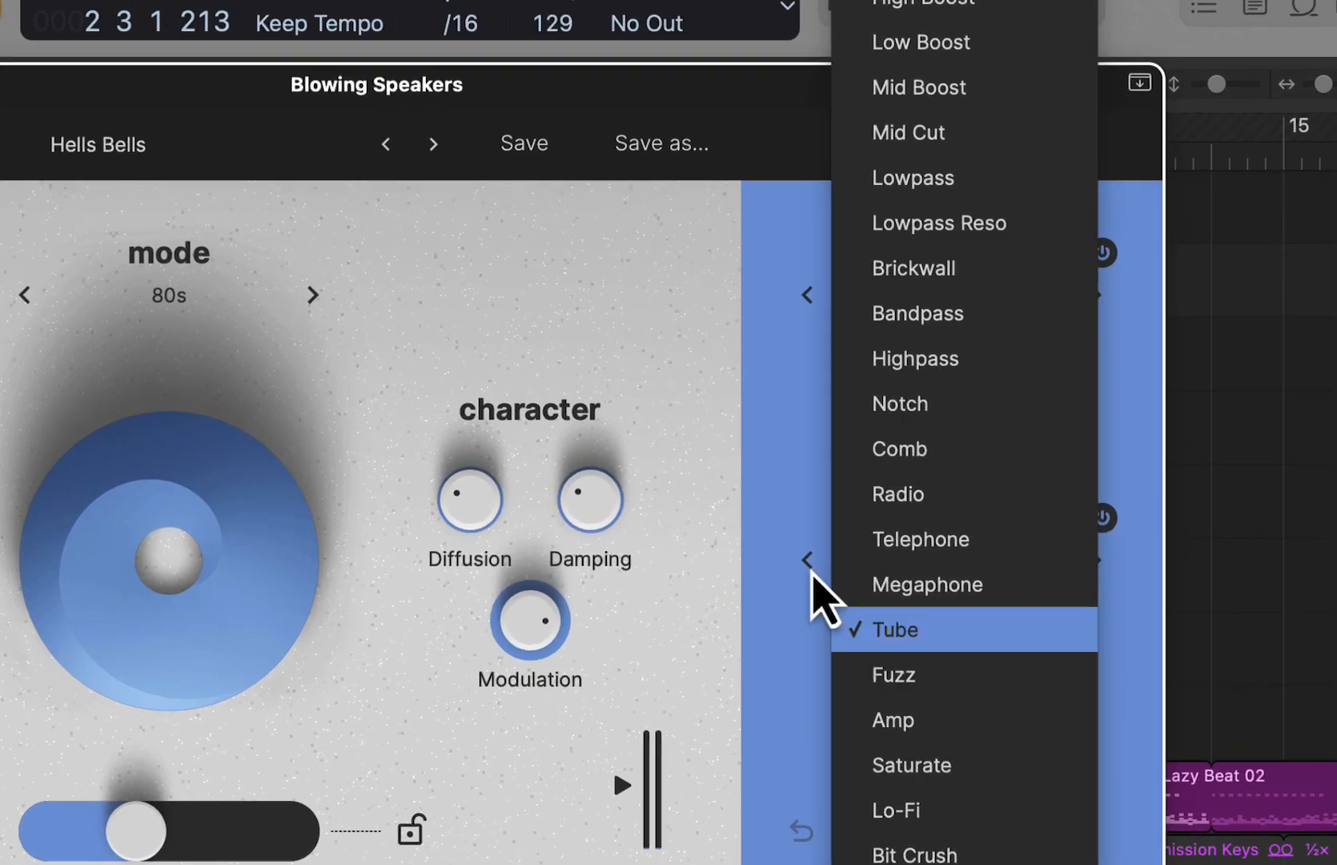
{"action": "left_click", "coordinate": [856, 442]}
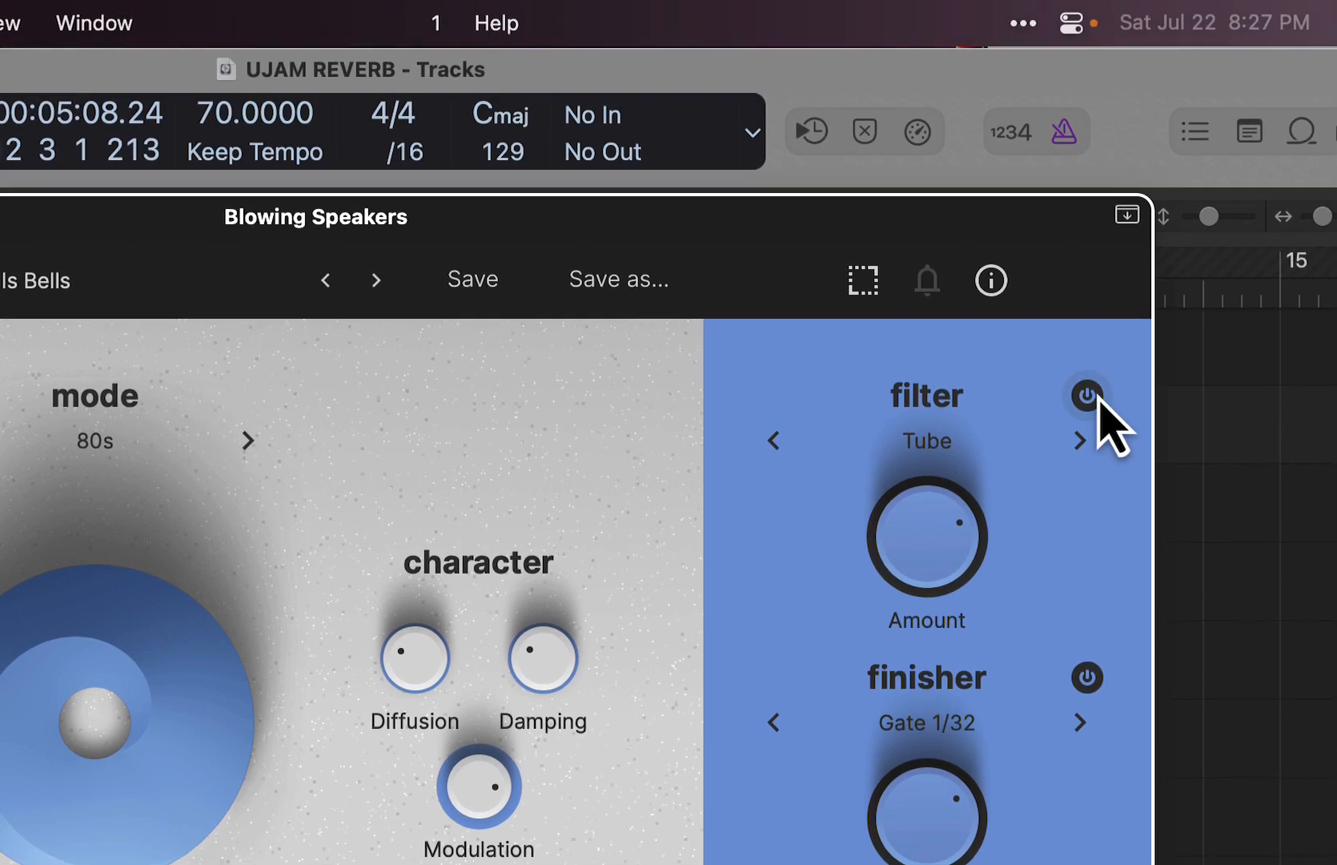
{"action": "left_click", "coordinate": [1088, 235]}
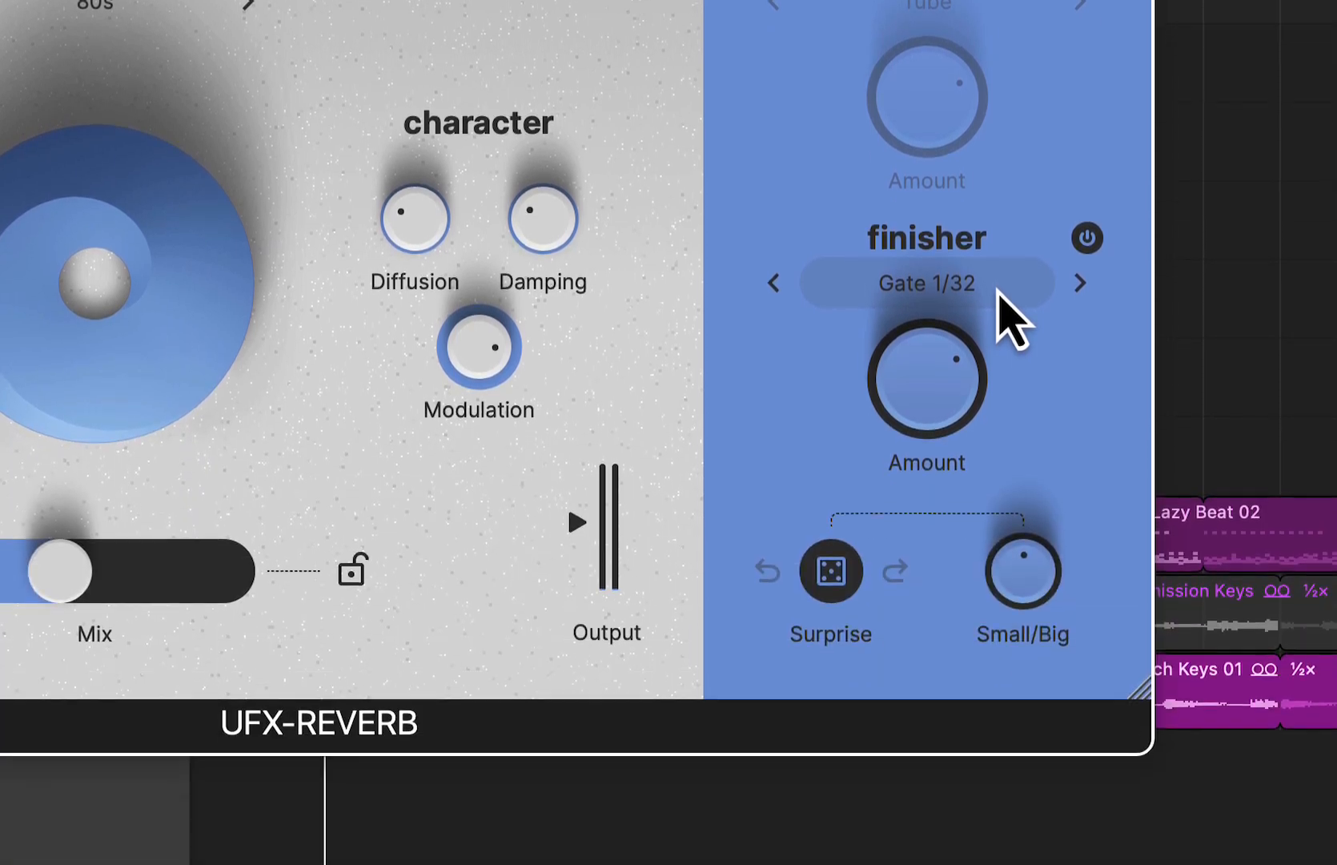
- Look through the finisher's Basic, Beyond and Delay effect categories and keep Gate 1/32
{"action": "left_click", "coordinate": [998, 730]}
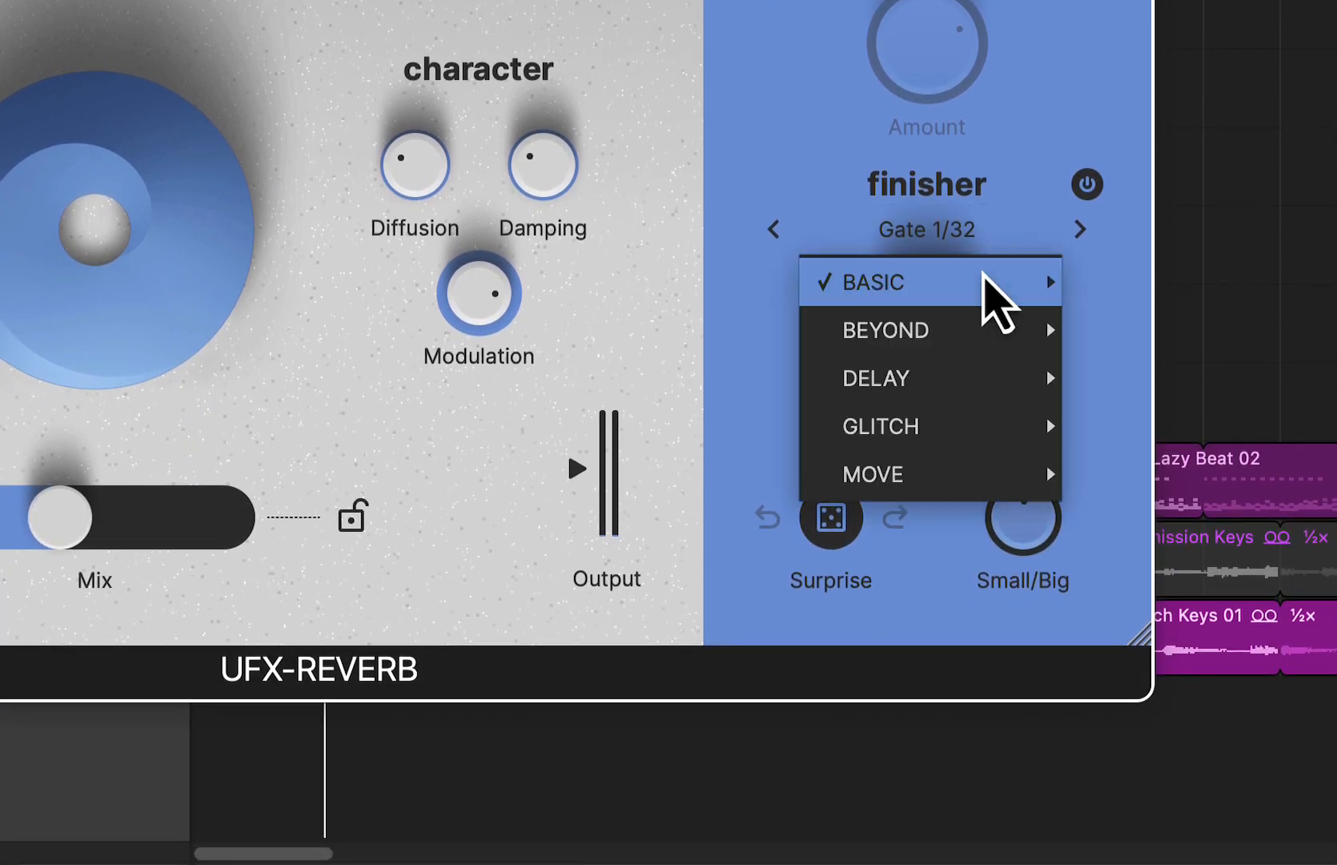
{"action": "mouse_move", "coordinate": [978, 288]}
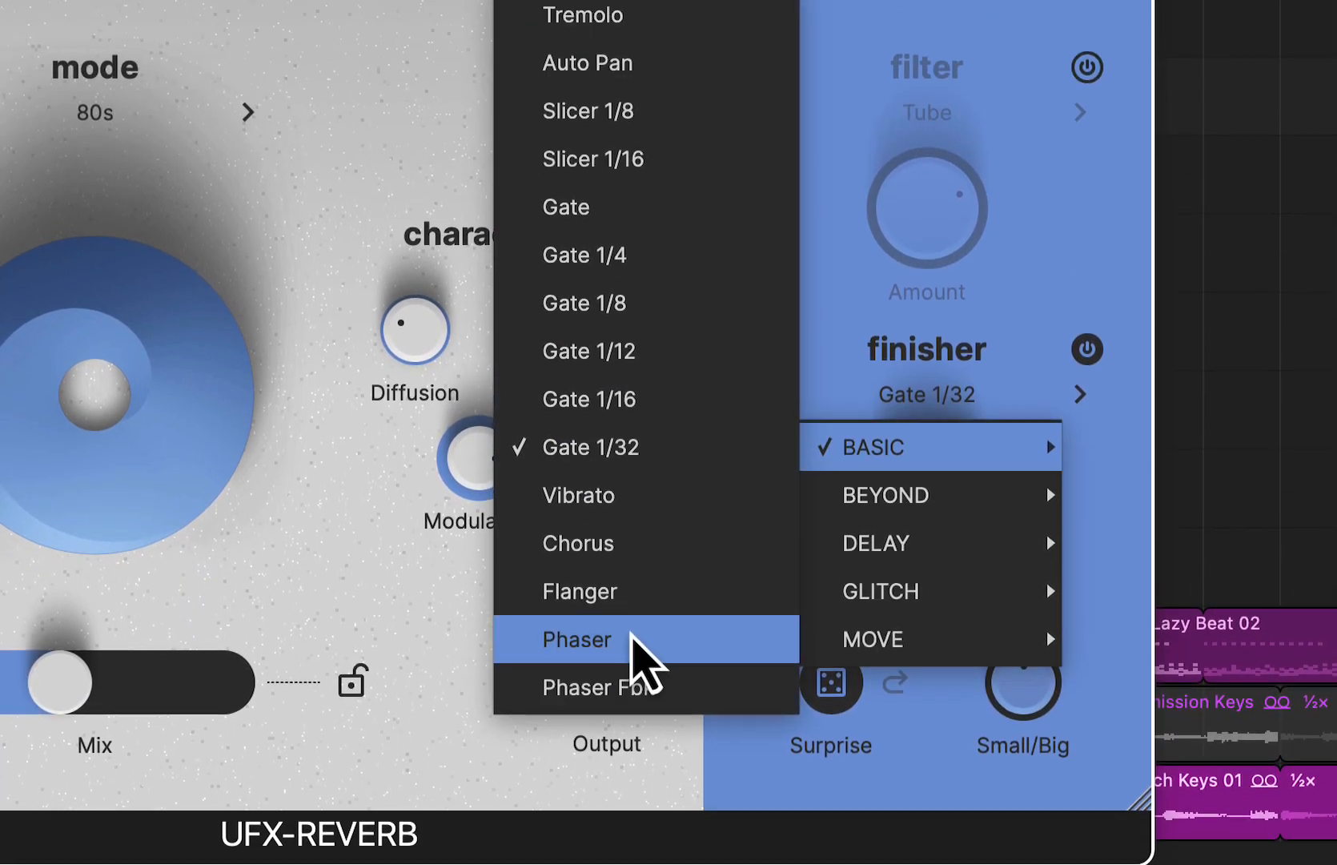
{"action": "mouse_move", "coordinate": [920, 340]}
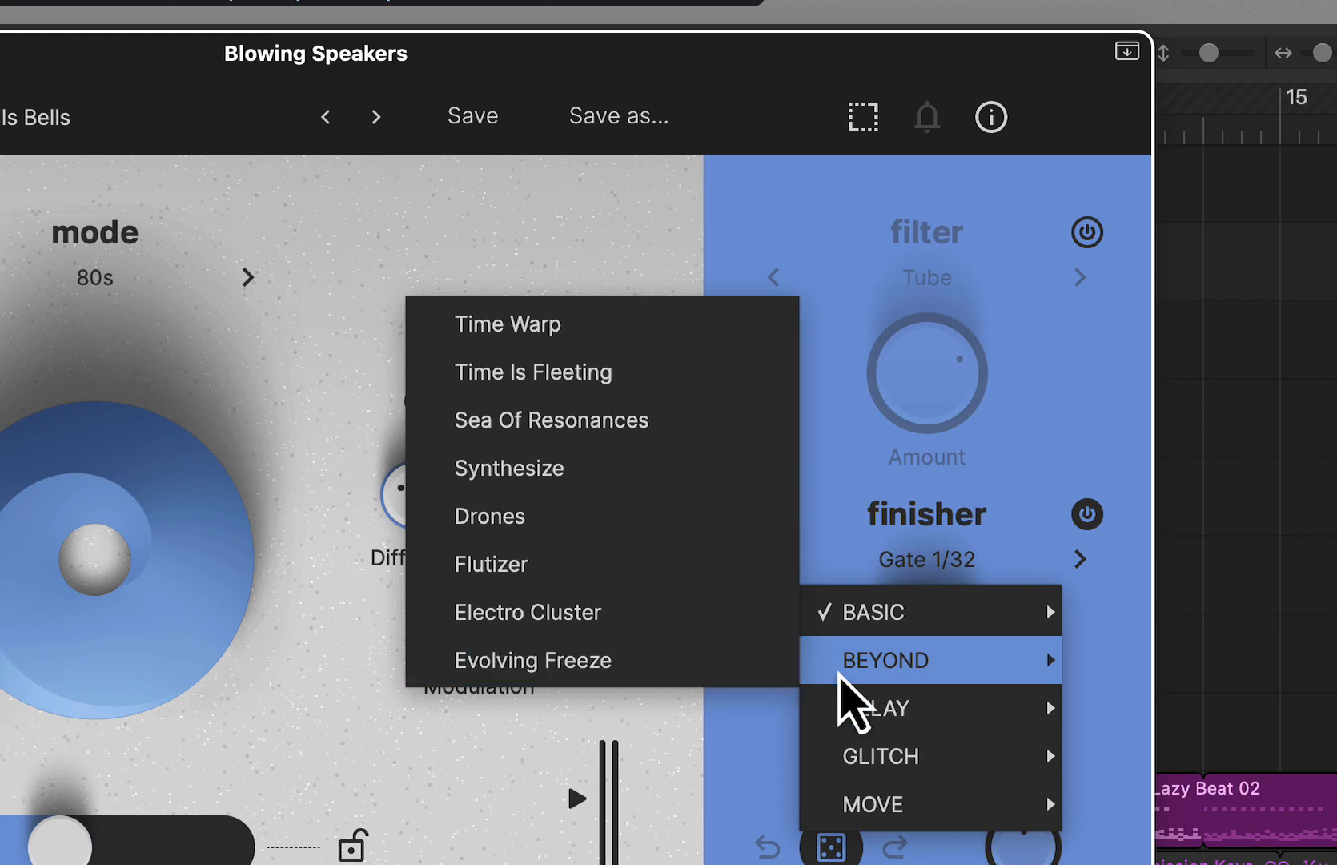
{"action": "mouse_move", "coordinate": [896, 711]}
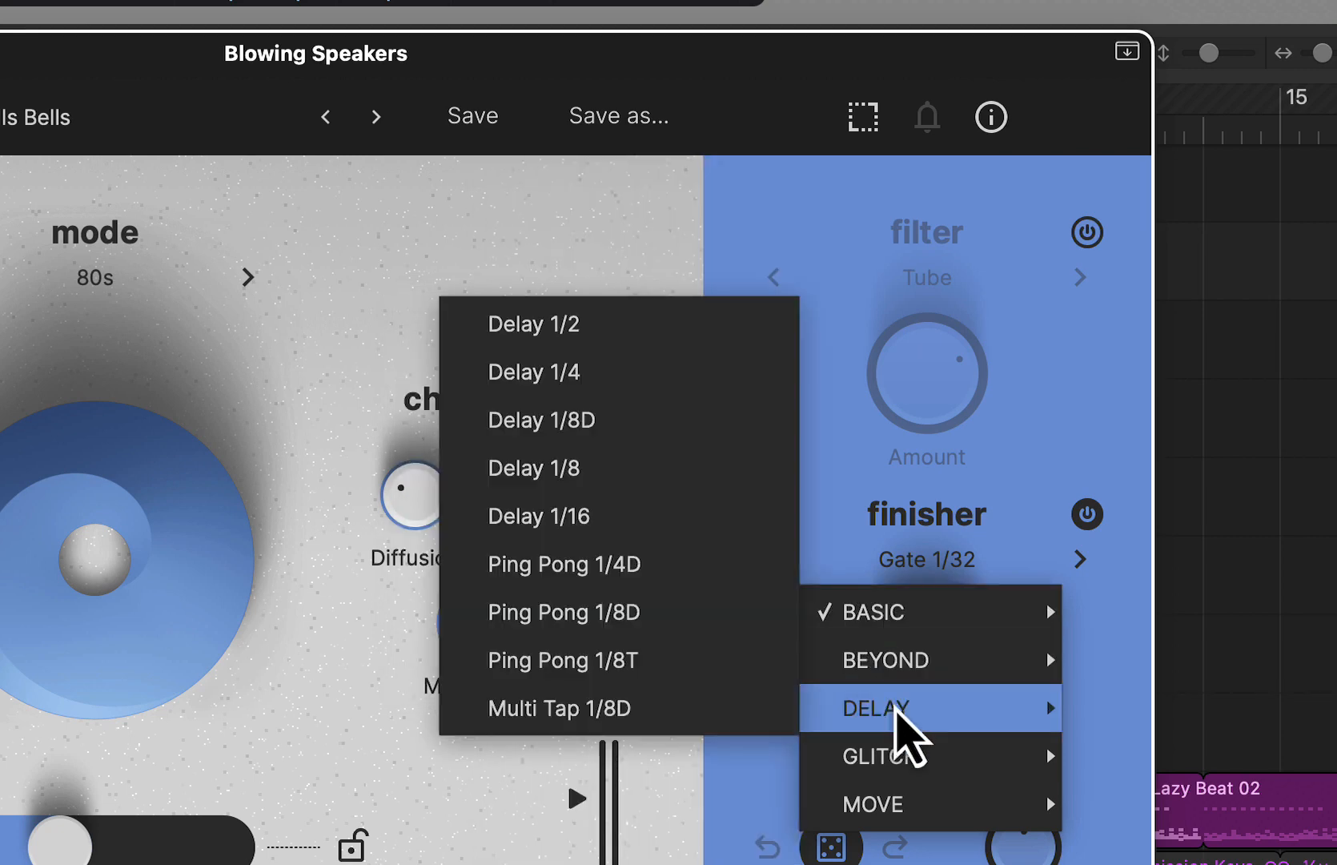
{"action": "mouse_move", "coordinate": [893, 670]}
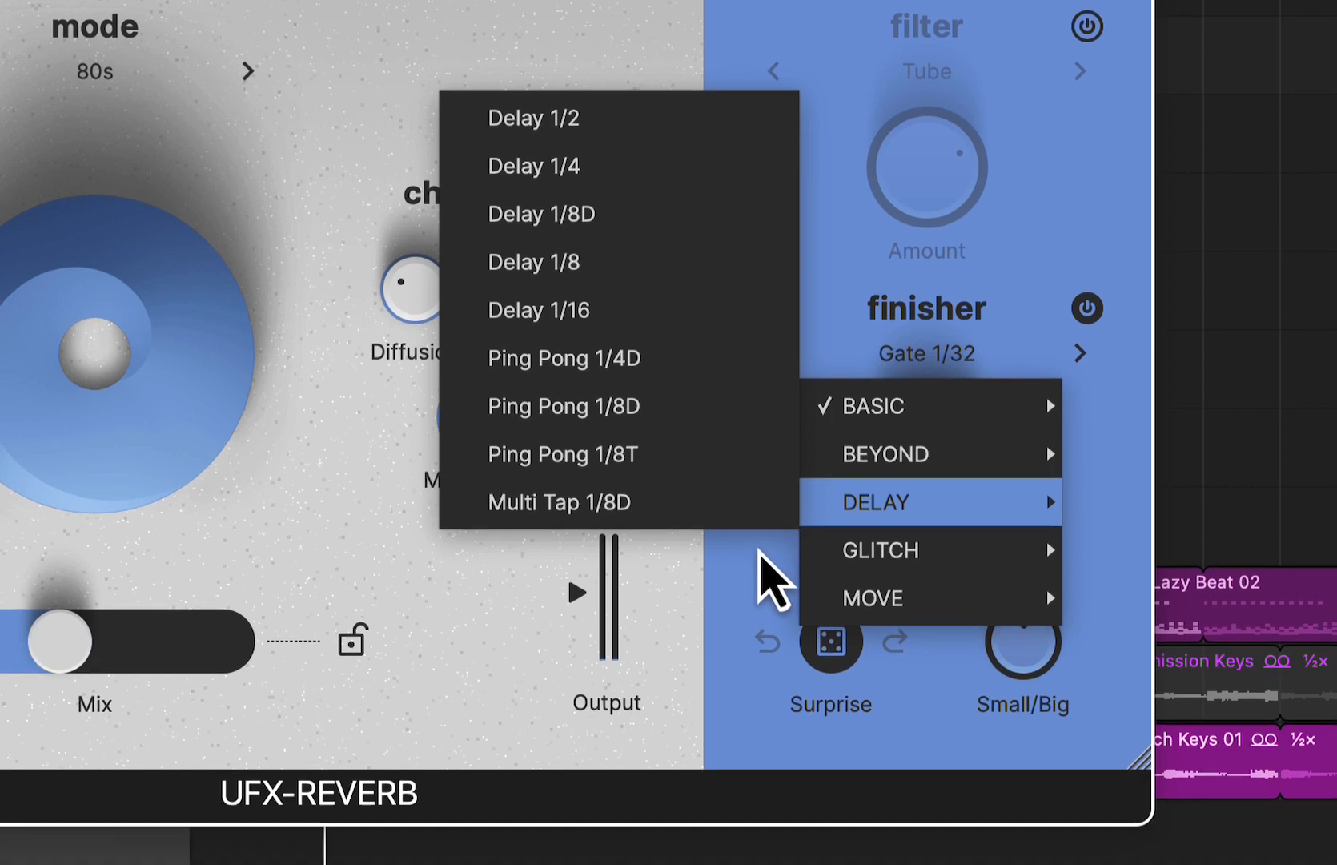
{"action": "left_click", "coordinate": [743, 769]}
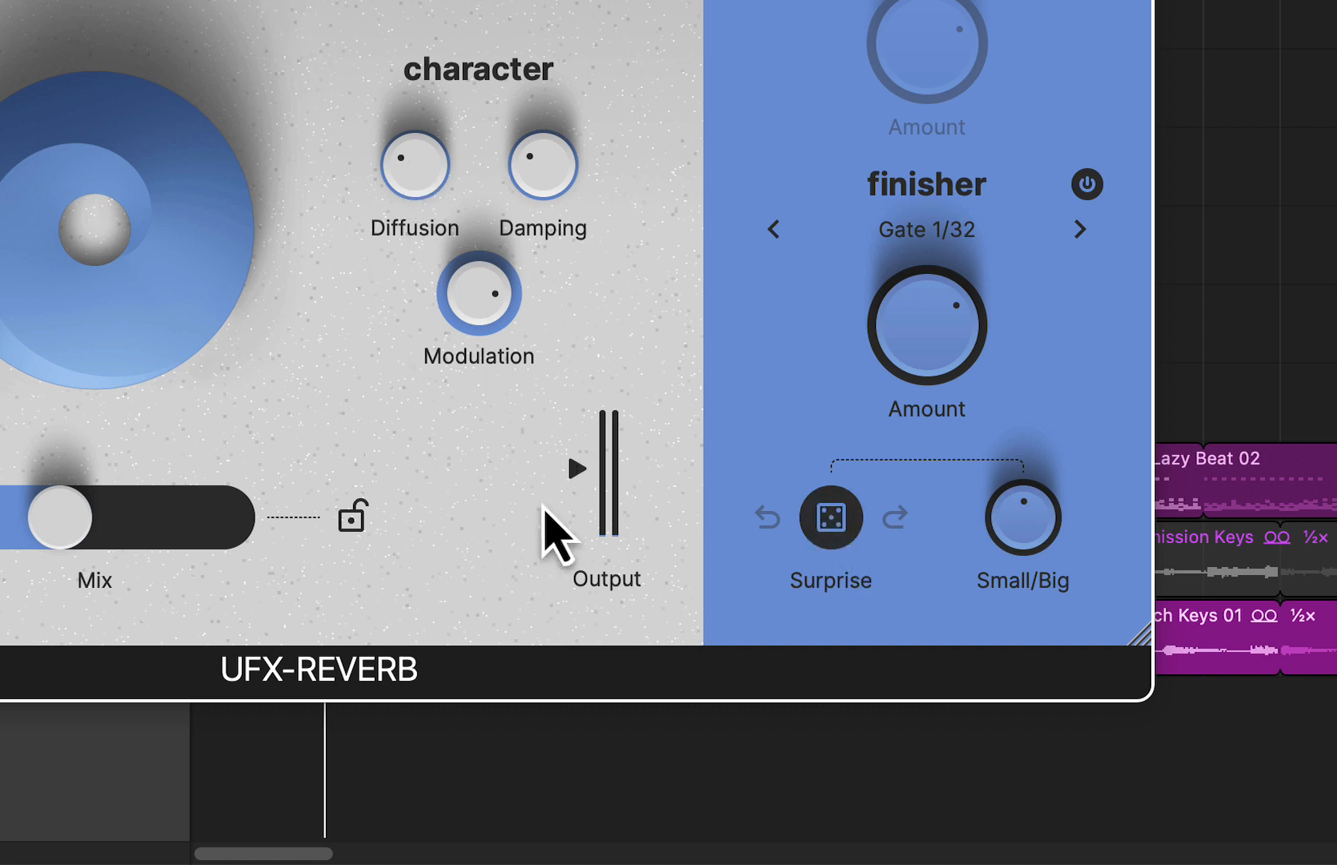
- Sweep the Small/Big control for Surprise down to minimum, up high, and back to near its middle
{"action": "mouse_move", "coordinate": [1021, 525]}
{"action": "left_click_drag", "start_coordinate": [1021, 524], "coordinate": [1039, 677]}
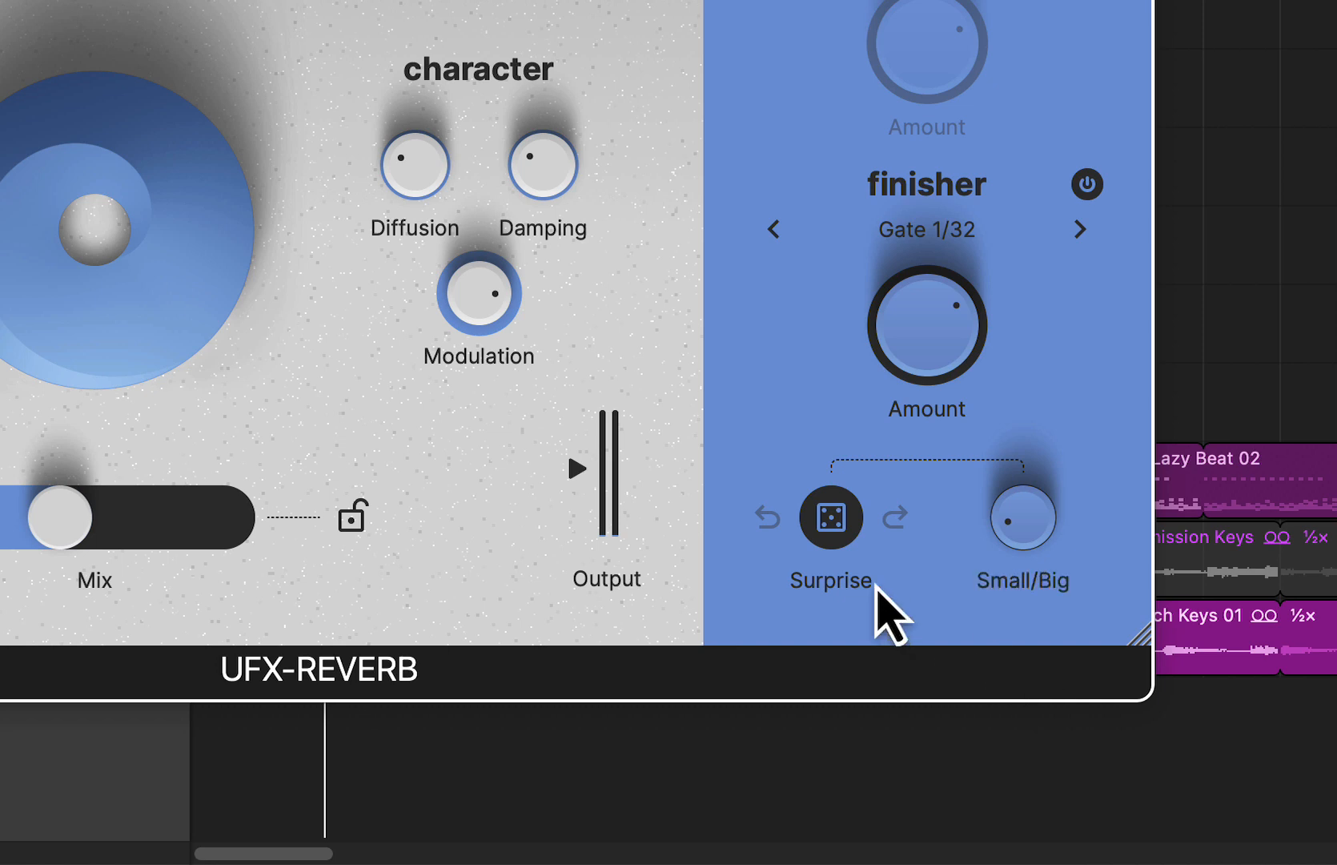
{"action": "left_click_drag", "start_coordinate": [1030, 540], "coordinate": [1024, 244]}
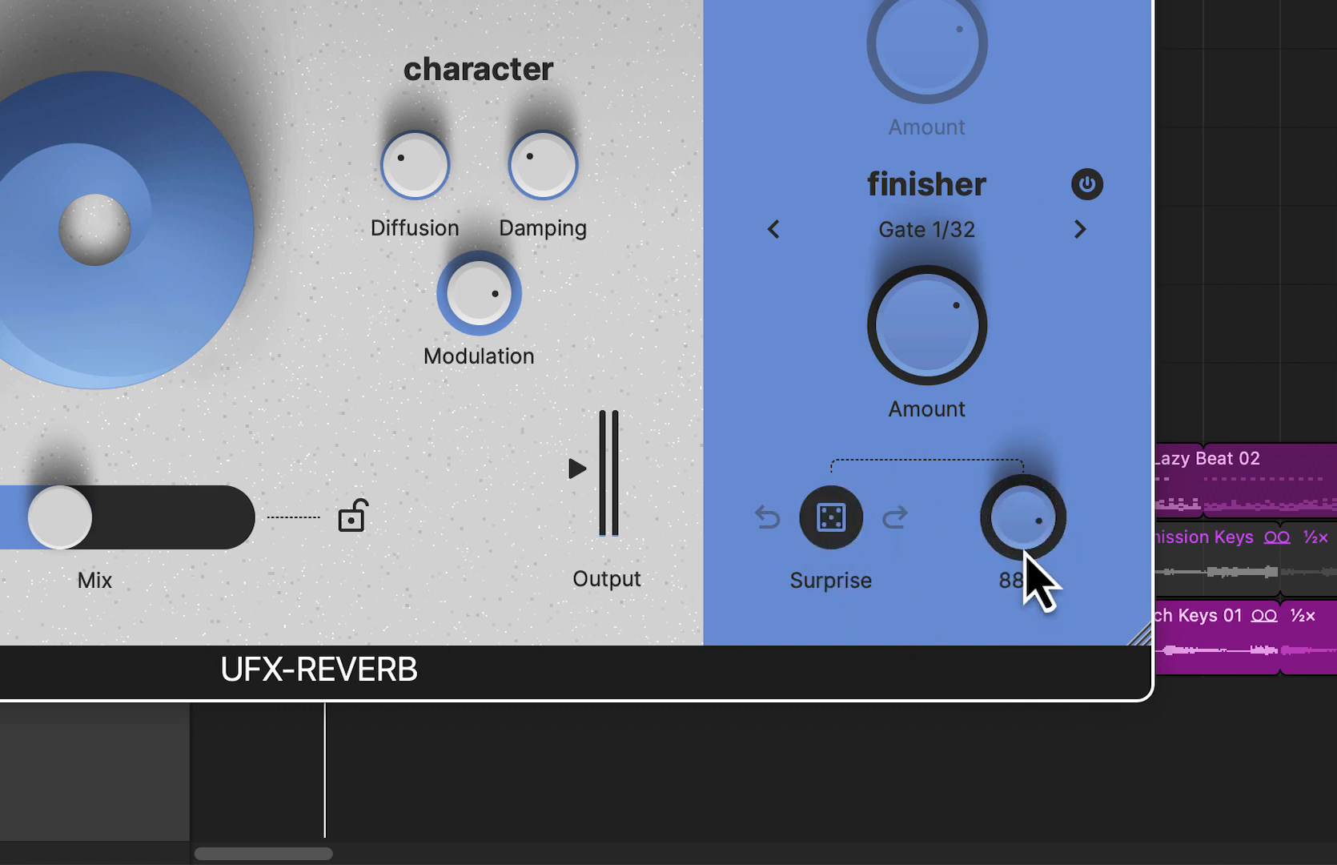
{"action": "left_click_drag", "start_coordinate": [1036, 567], "coordinate": [1049, 753]}
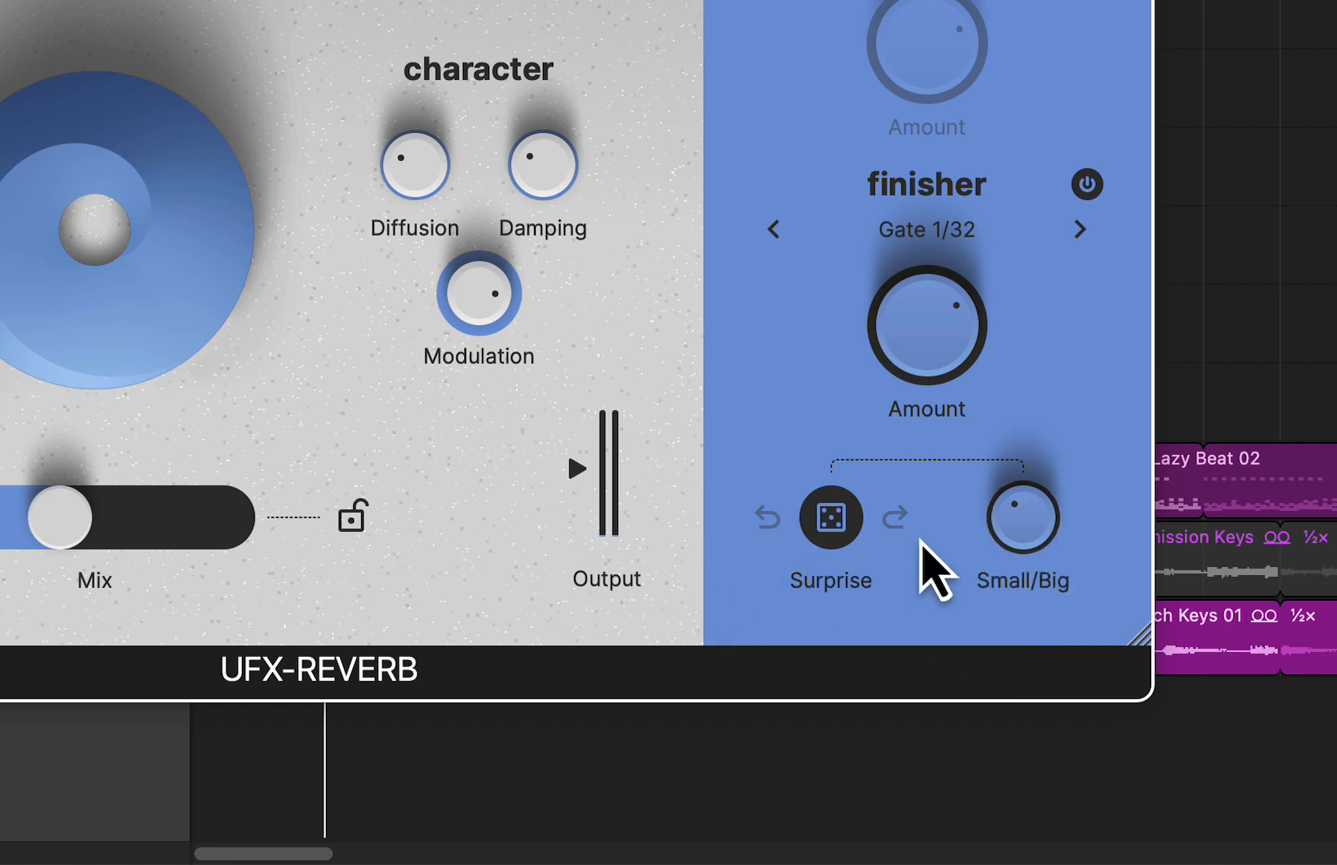
{"action": "left_click_drag", "start_coordinate": [1040, 553], "coordinate": [1029, 517]}
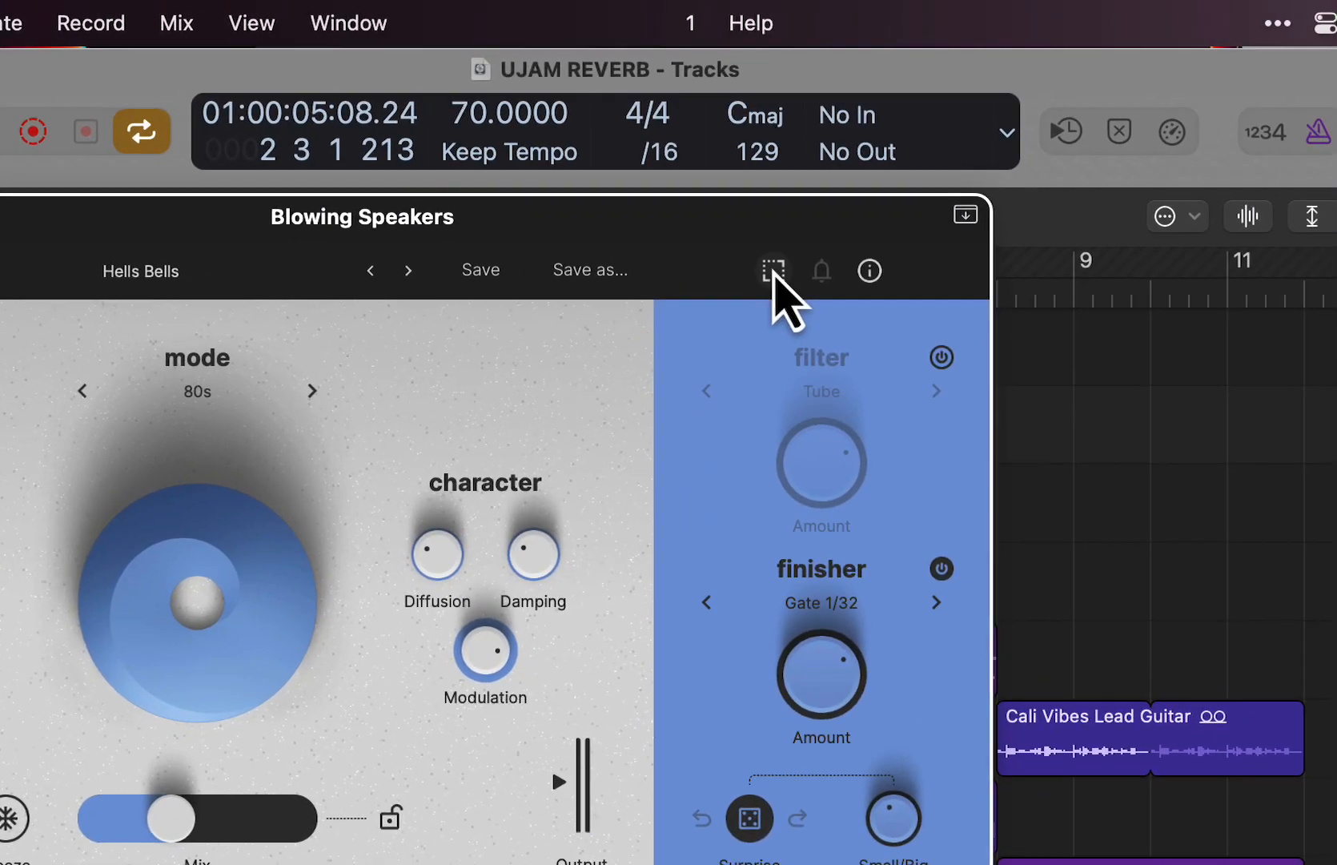
- Try a smaller window size for the reverb plug-in and restore the larger size
{"action": "left_click", "coordinate": [996, 212]}
{"action": "mouse_move", "coordinate": [1285, 807]}
{"action": "left_mouse_down"}
{"action": "mouse_move", "coordinate": [1218, 717]}
{"action": "mouse_move", "coordinate": [1049, 614]}
{"action": "mouse_move", "coordinate": [1238, 743]}
{"action": "mouse_move", "coordinate": [1275, 801]}
{"action": "left_mouse_up"}
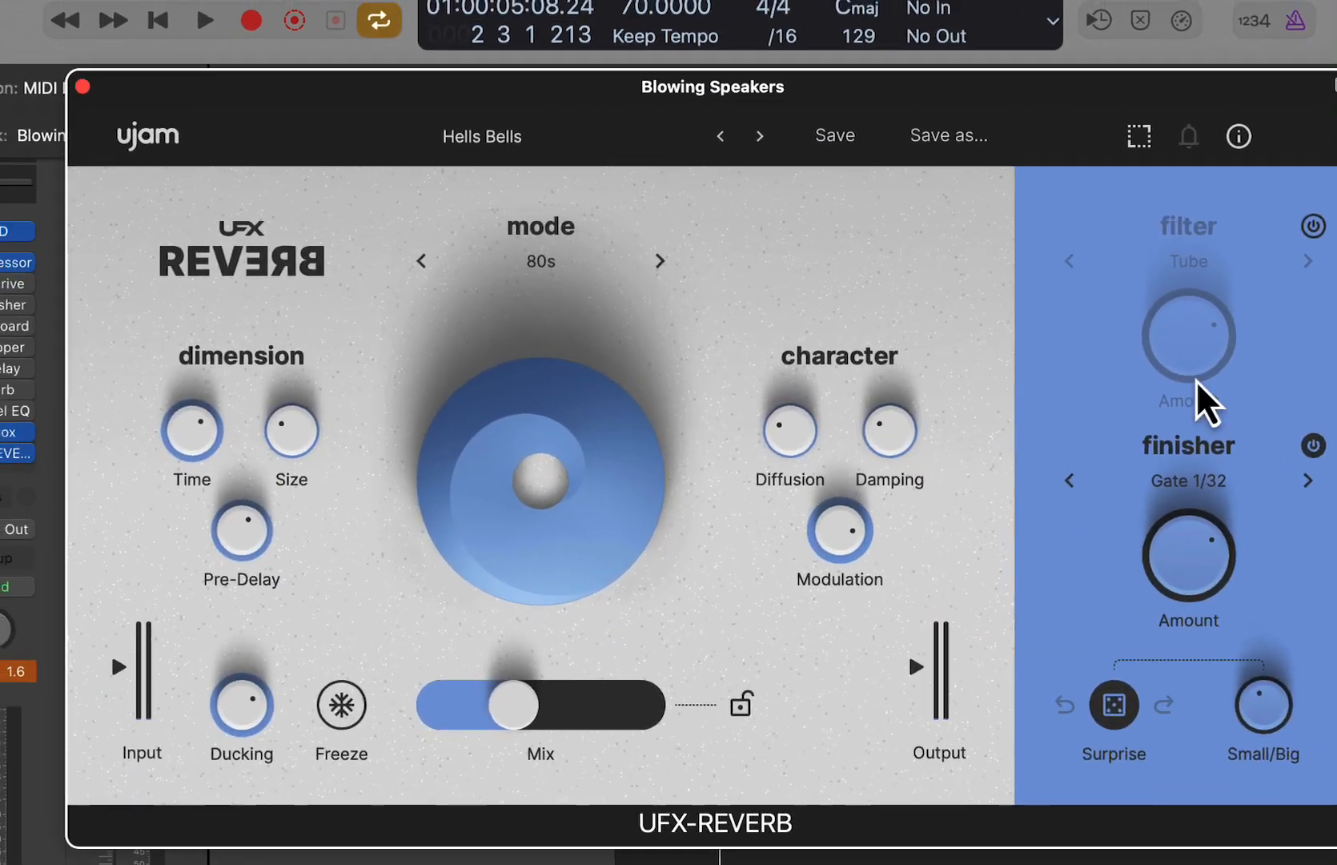
{"action": "left_click", "coordinate": [1140, 136]}
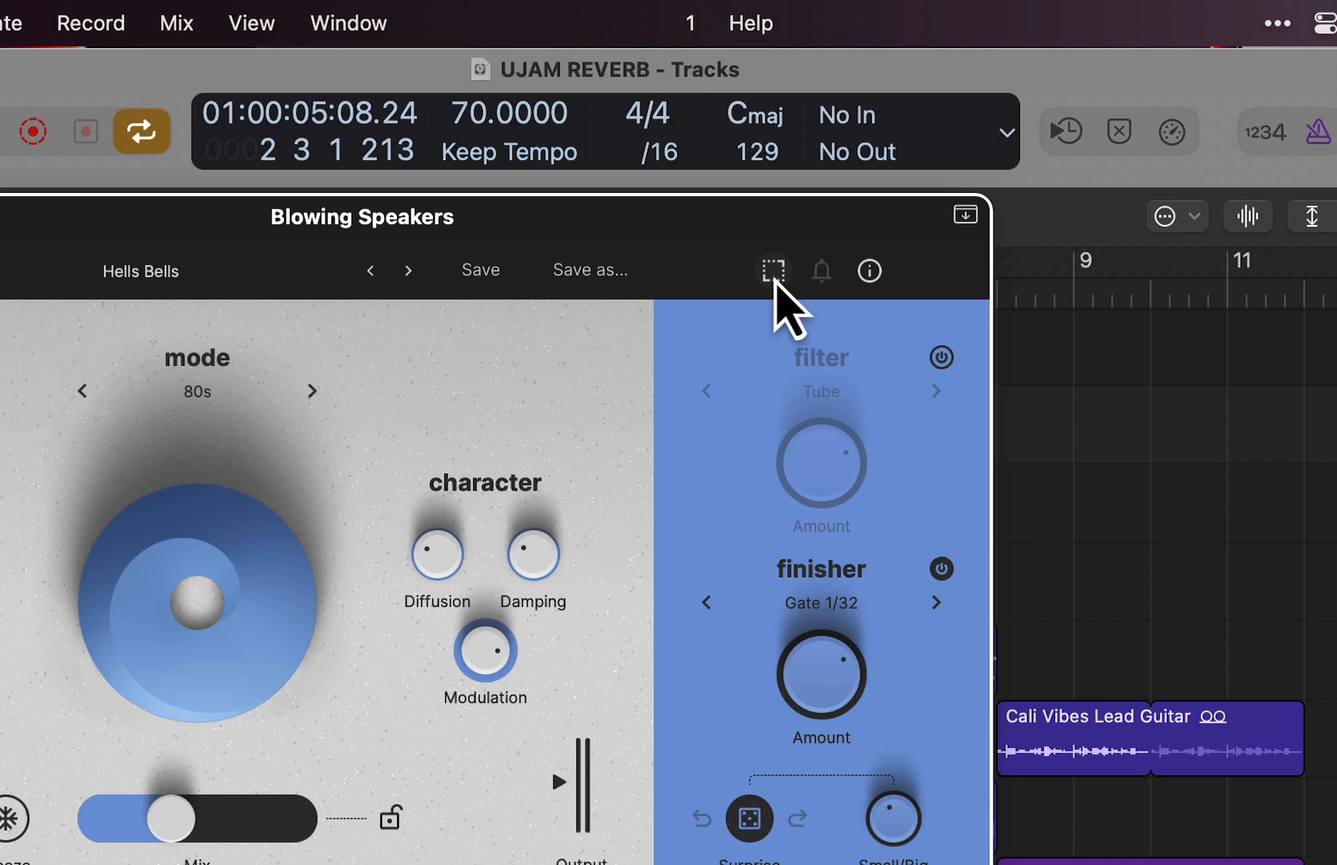
{"action": "left_click", "coordinate": [774, 281]}
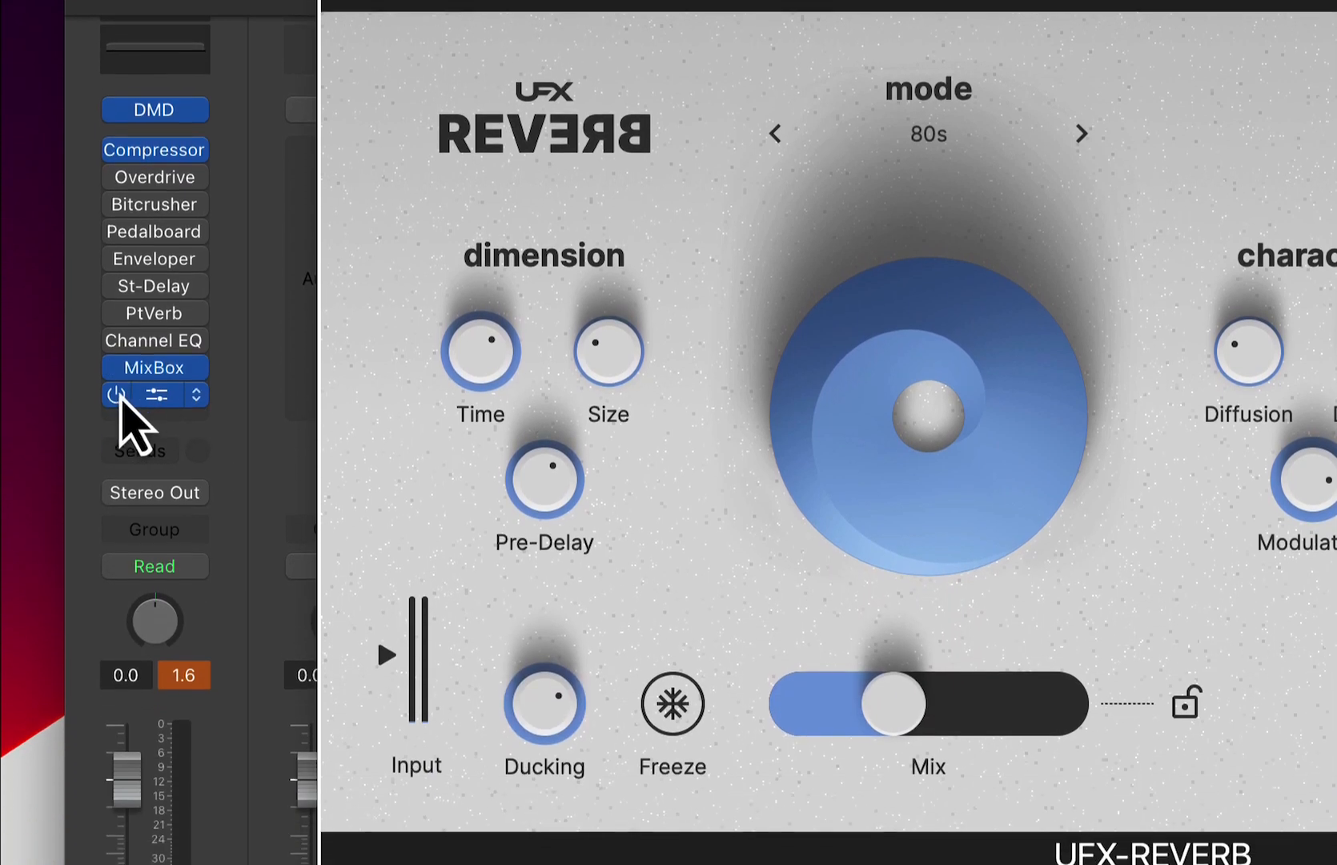
- Bypass UFX-REVERB on the Blowing Speakers channel strip and play the beat dry
{"action": "left_click", "coordinate": [118, 688]}
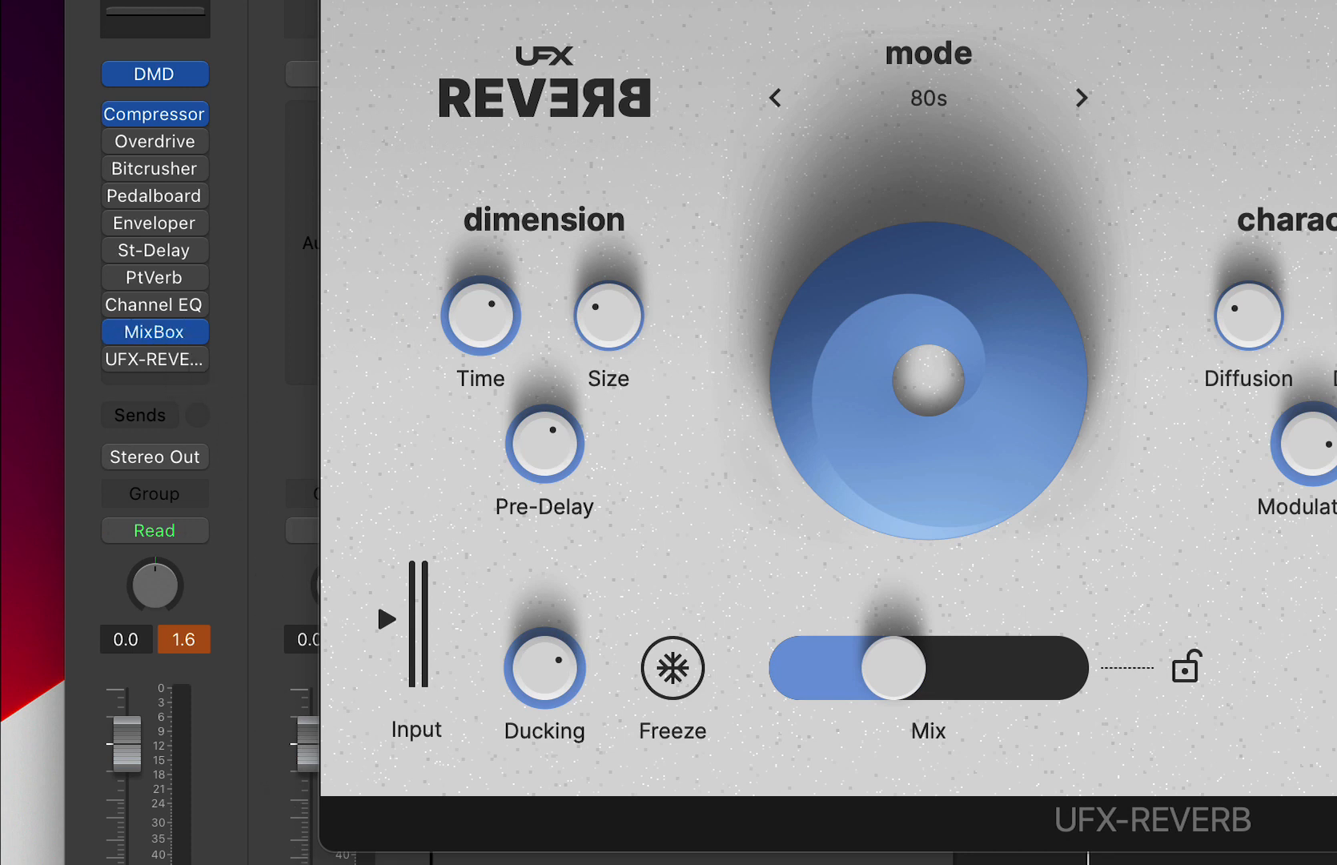
{"action": "key", "text": "space"}
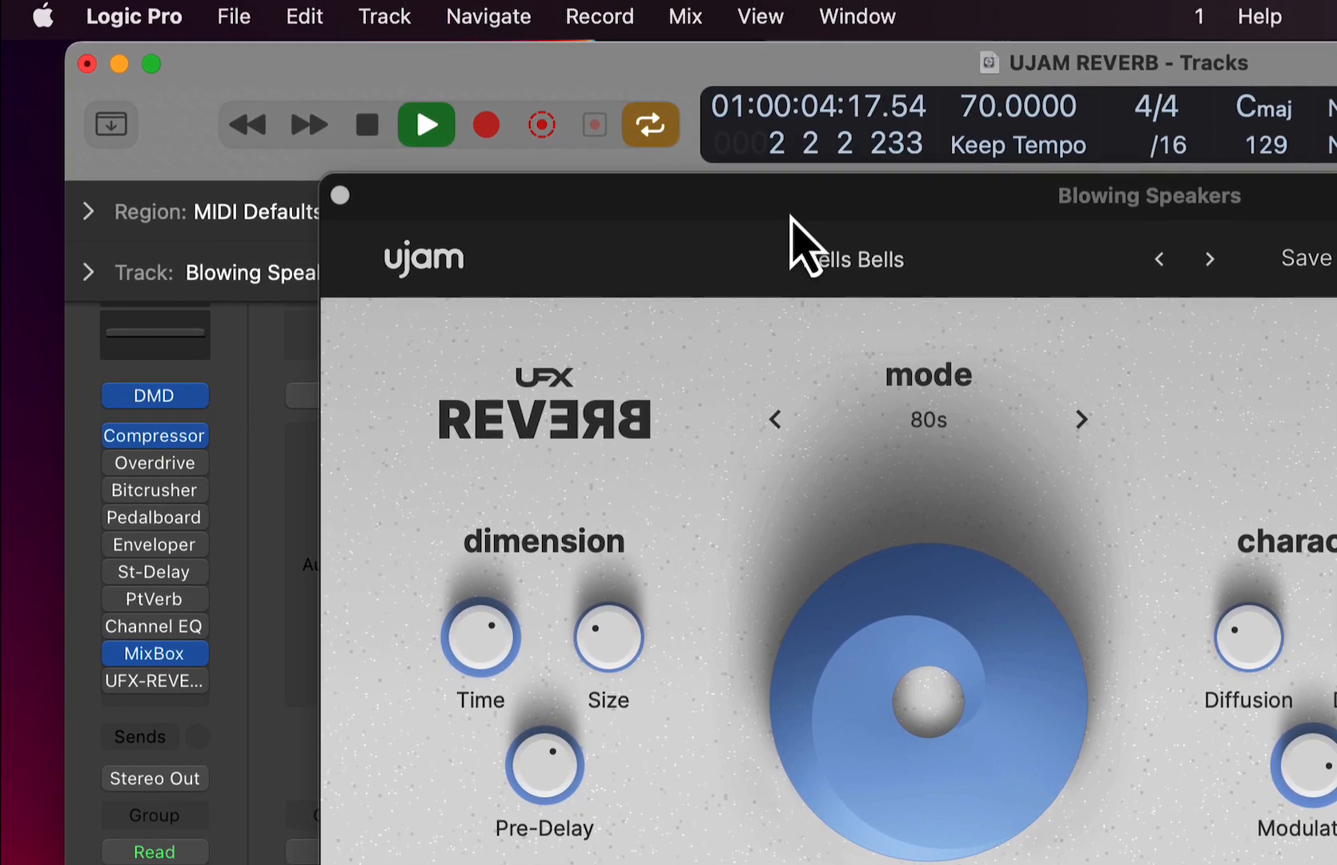
- Shorten the cycle range to bar 1 only, stop playback, and return the plug-in window to its place
{"action": "left_click_drag", "start_coordinate": [791, 219], "coordinate": [792, 483]}
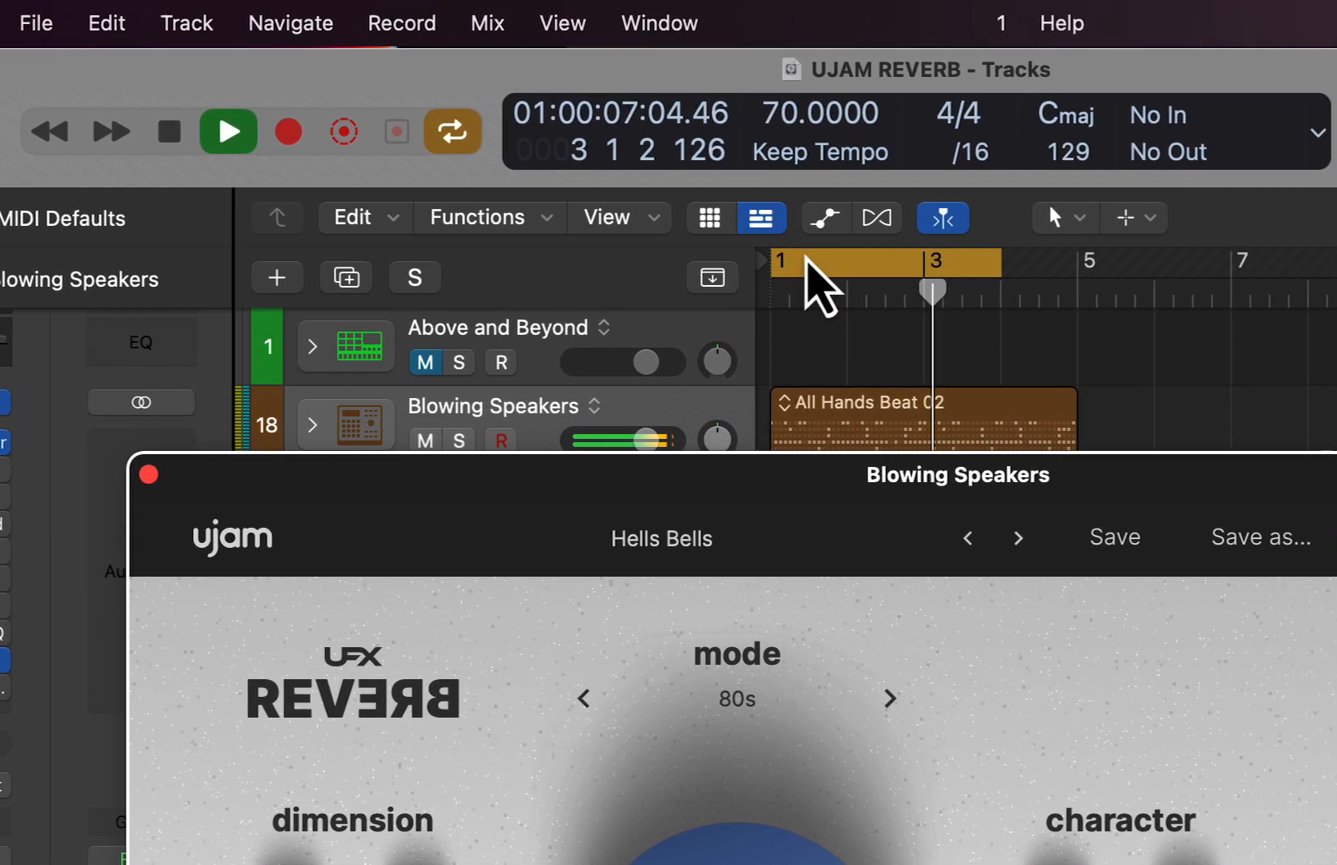
{"action": "left_click_drag", "start_coordinate": [1001, 270], "coordinate": [1075, 277]}
{"action": "left_click_drag", "start_coordinate": [821, 274], "coordinate": [812, 287]}
{"action": "key", "text": "space"}
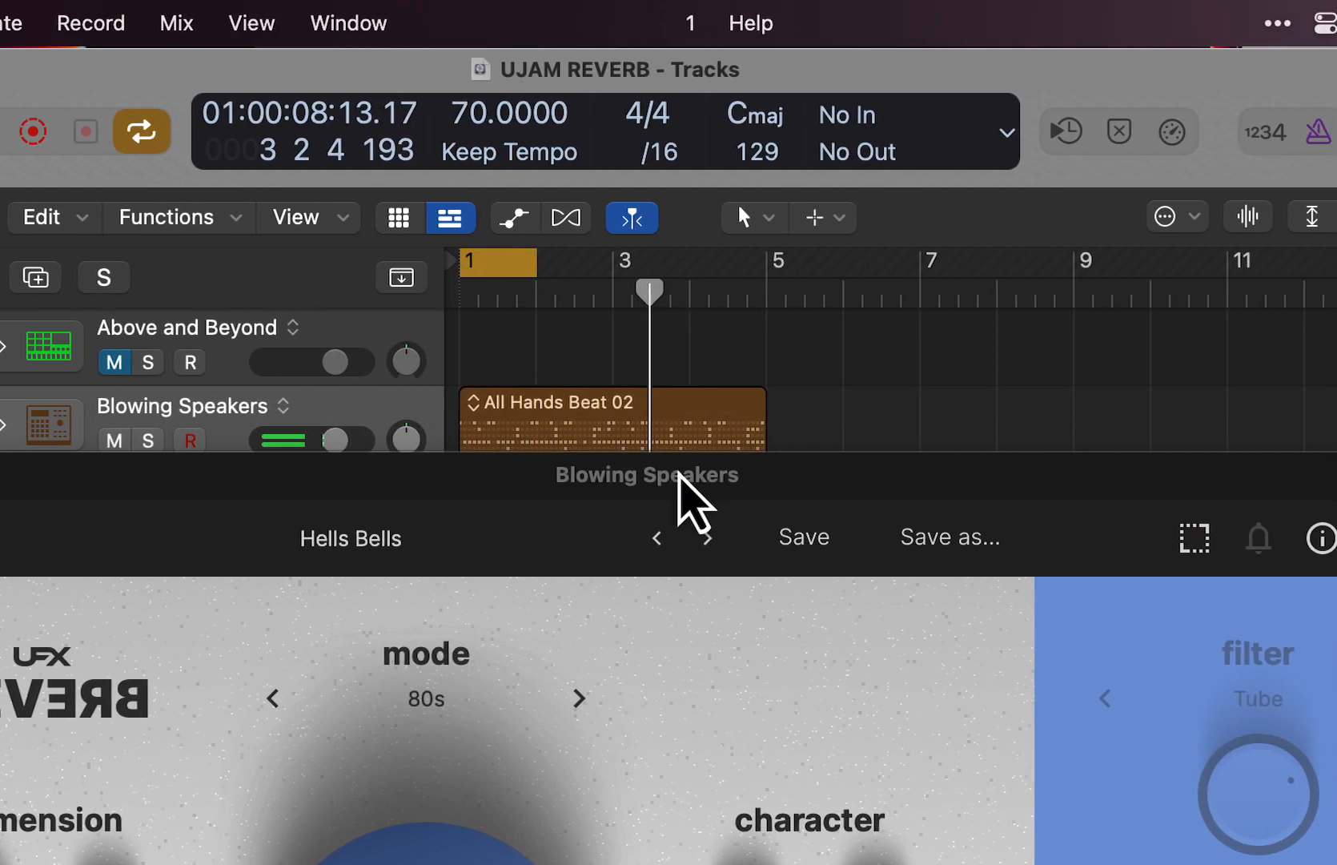
{"action": "left_click_drag", "start_coordinate": [932, 474], "coordinate": [935, 219]}
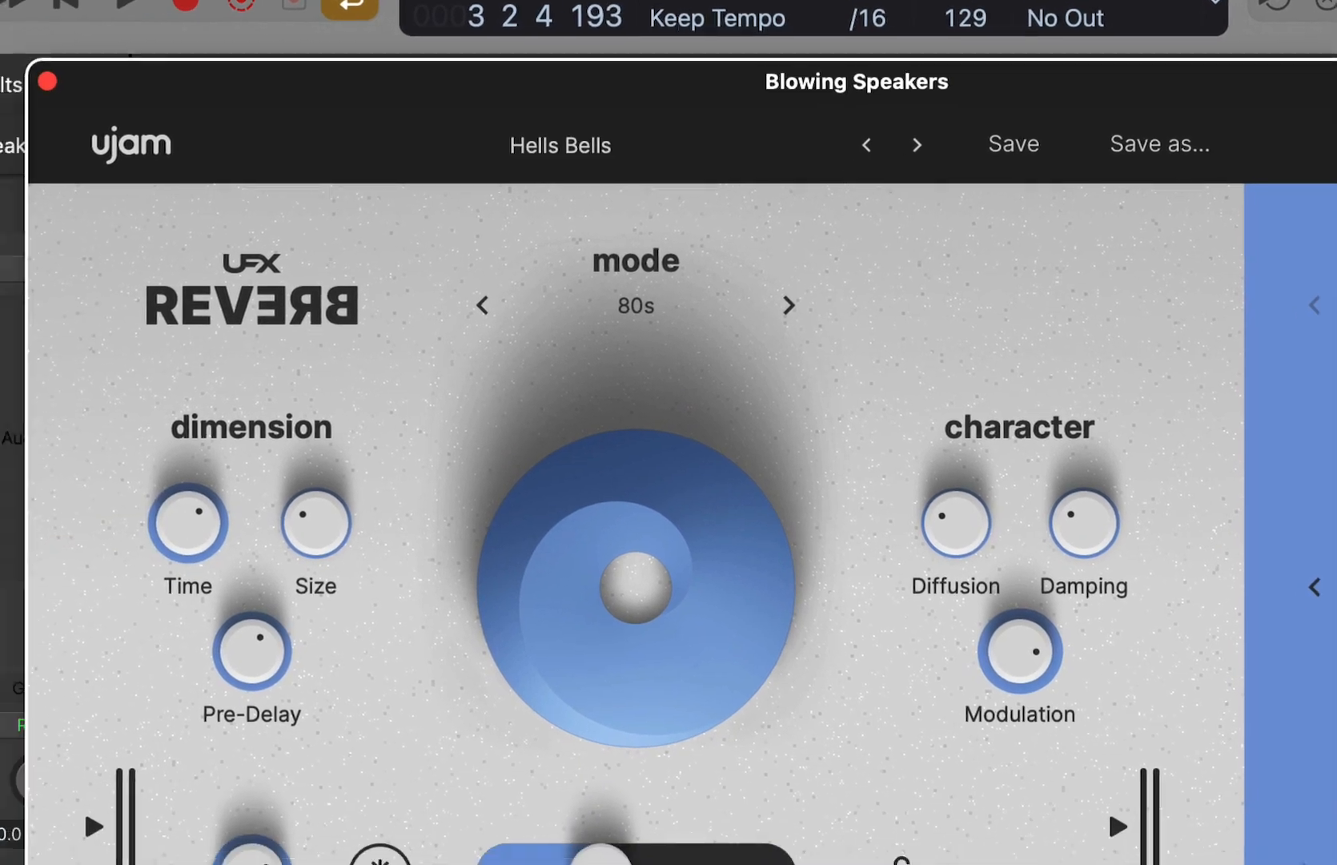
- Open the MixBox insert on the Blowing Speakers channel to view its effects chain, and close it
{"action": "left_click", "coordinate": [5, 336]}
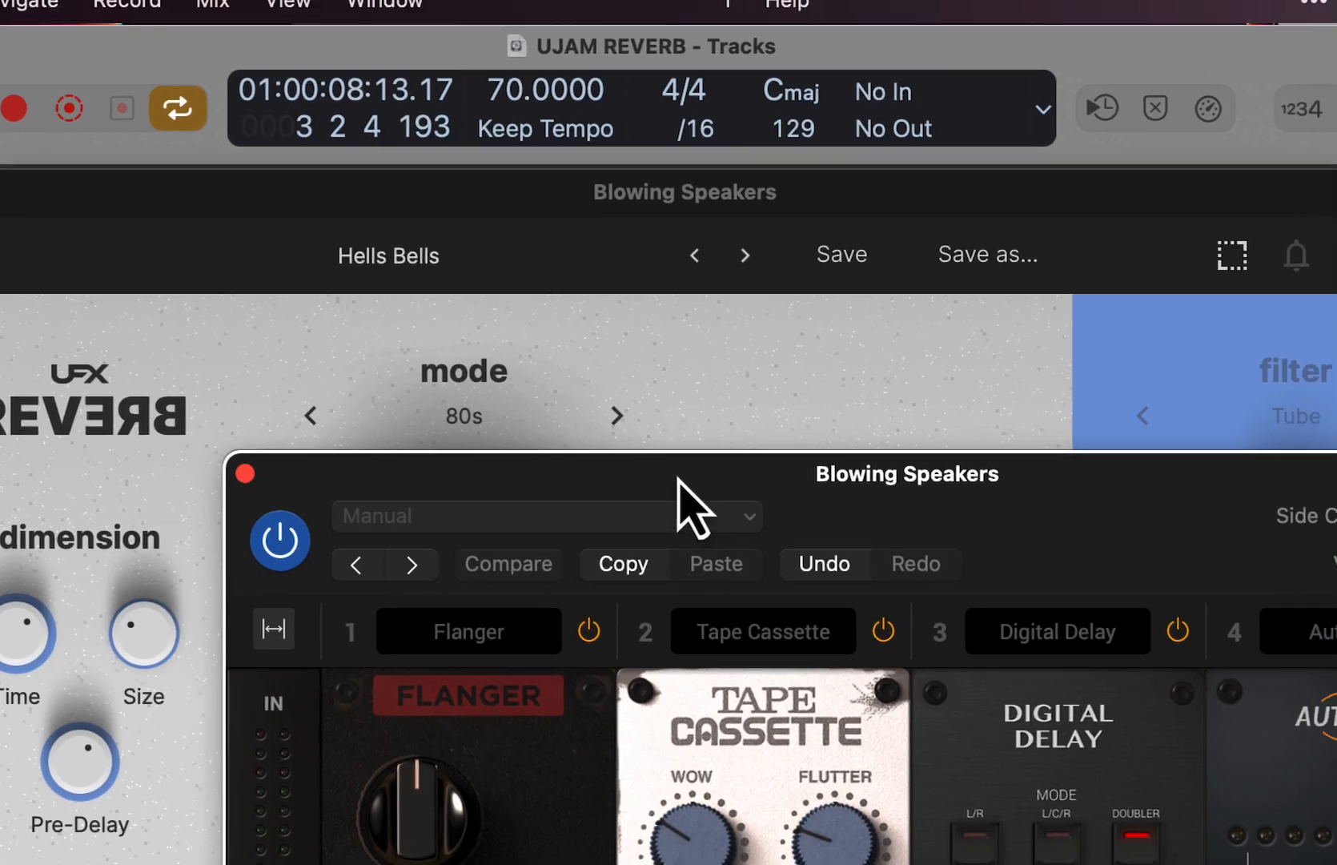
{"action": "left_click_drag", "start_coordinate": [868, 359], "coordinate": [538, 0]}
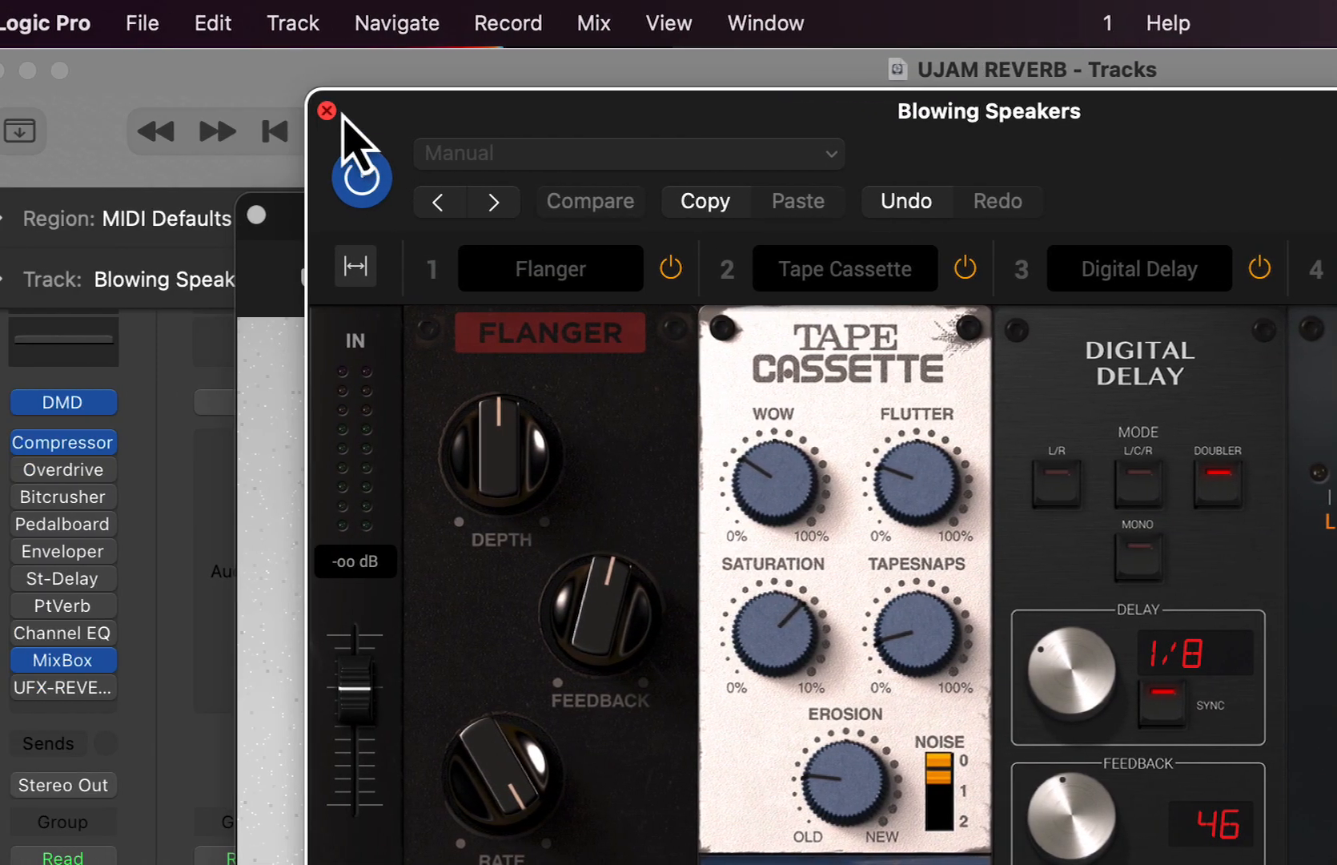
{"action": "left_click", "coordinate": [0, 64]}
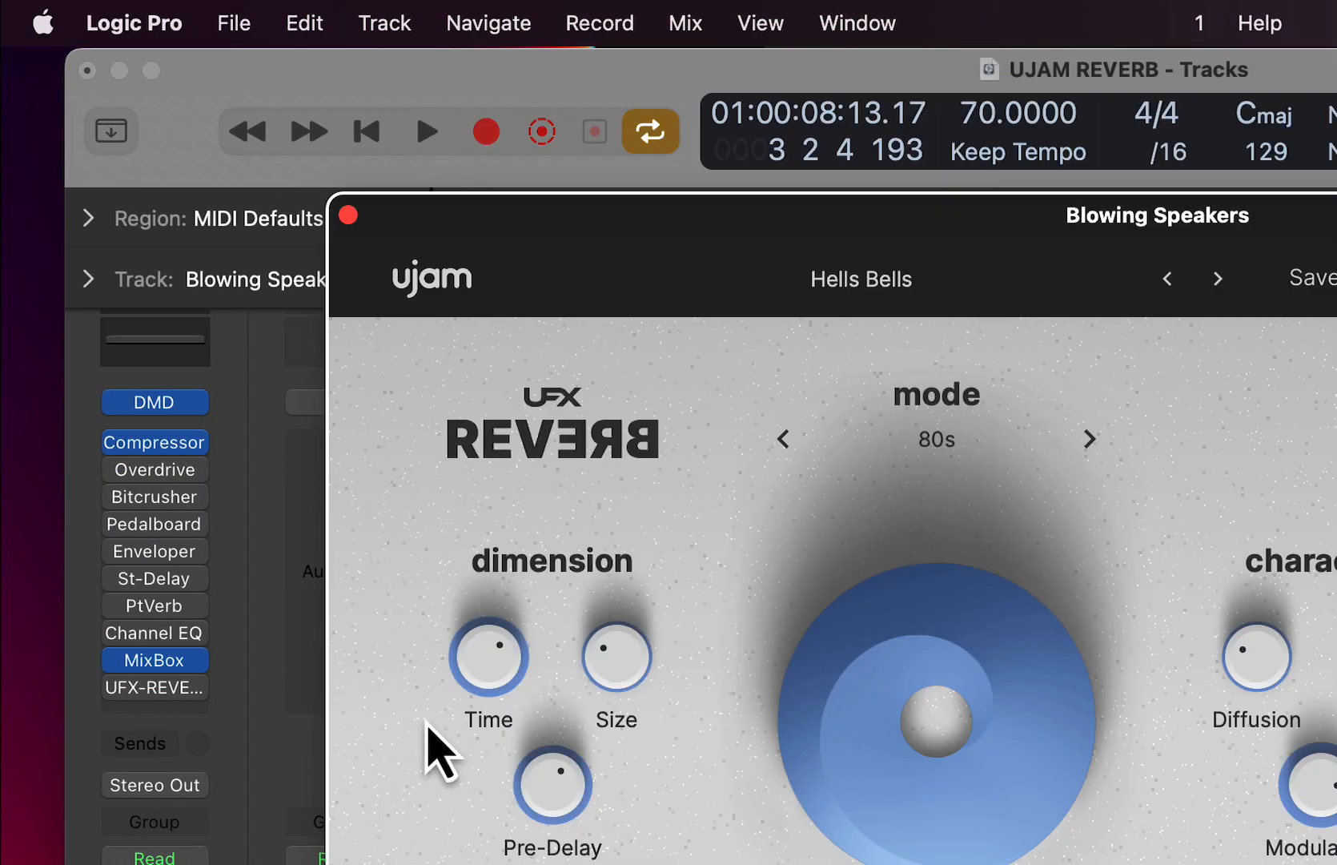
- Play the one-bar loop and turn UFX-REVERB back on during playback to compare
{"action": "key", "text": "space"}
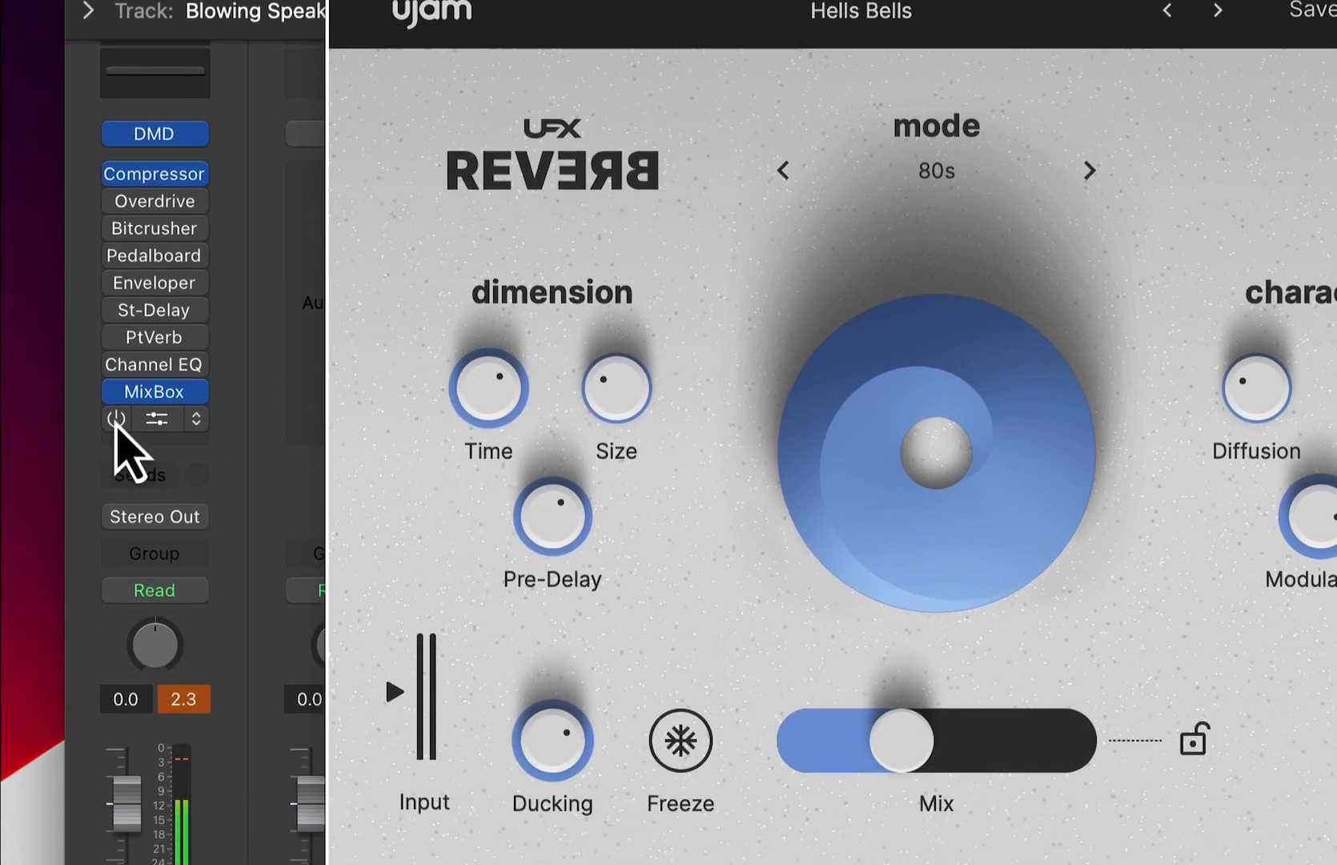
{"action": "left_click", "coordinate": [114, 687]}
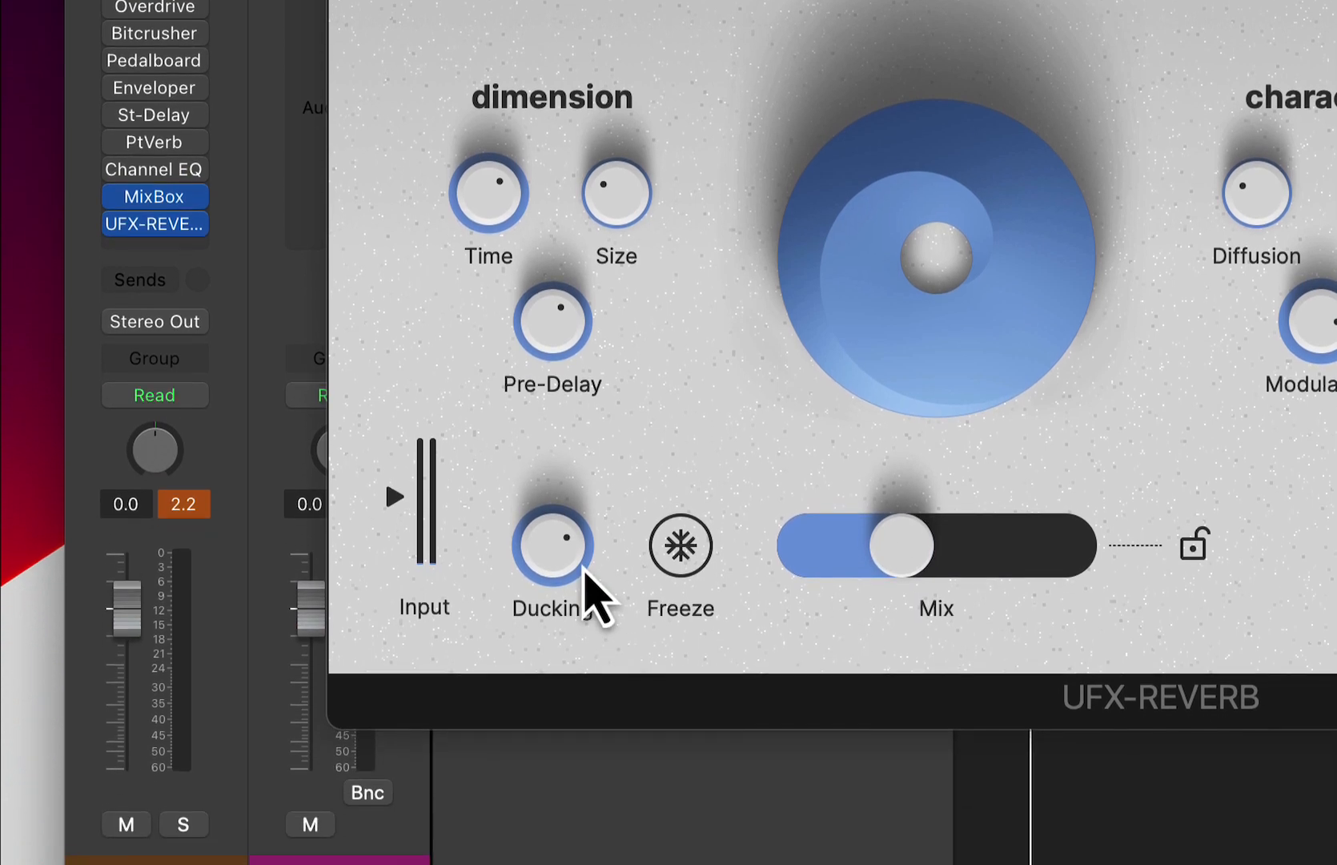
- Turn the reverb's Ducking down to minimum and play the loop
{"action": "left_click_drag", "start_coordinate": [549, 688], "coordinate": [565, 800]}
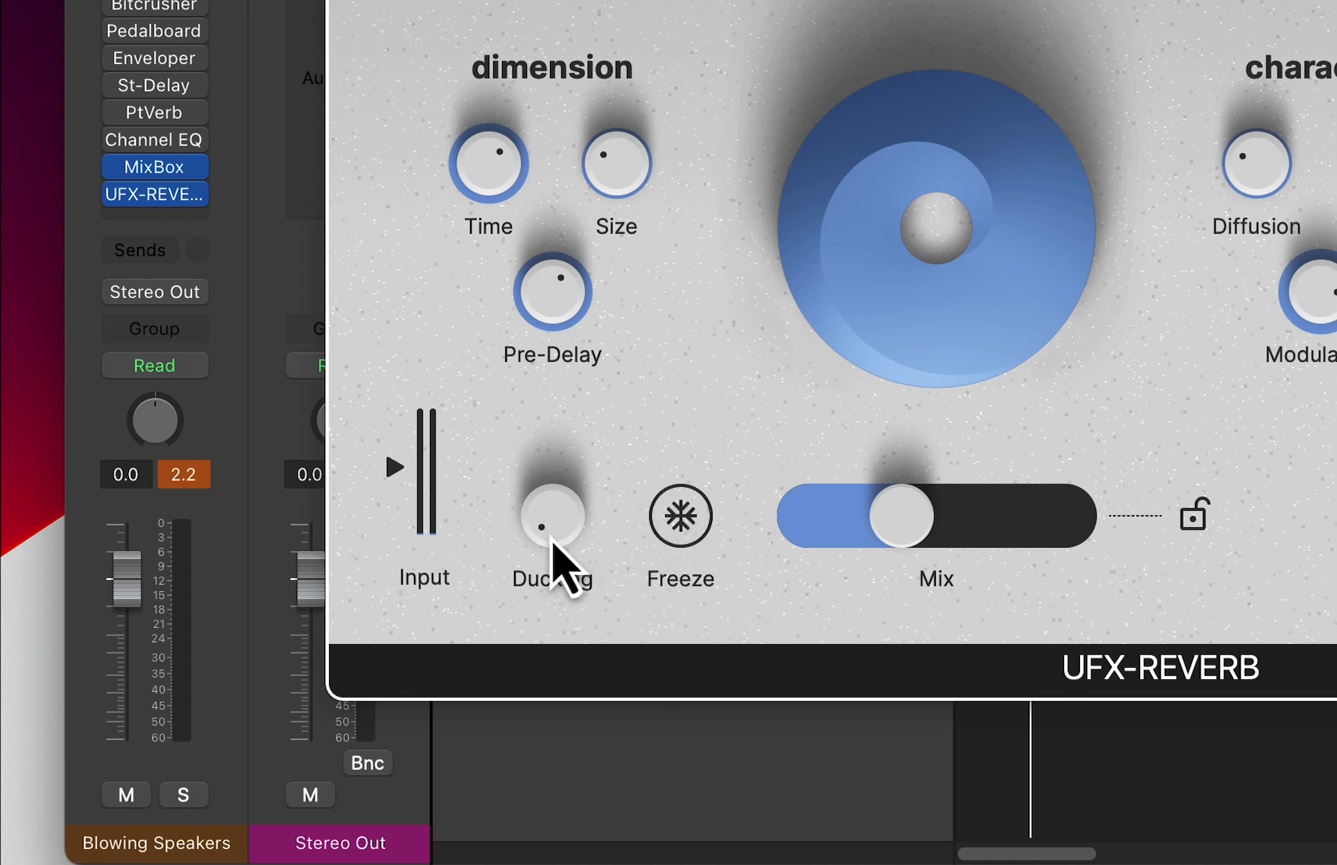
{"action": "key", "text": "space"}
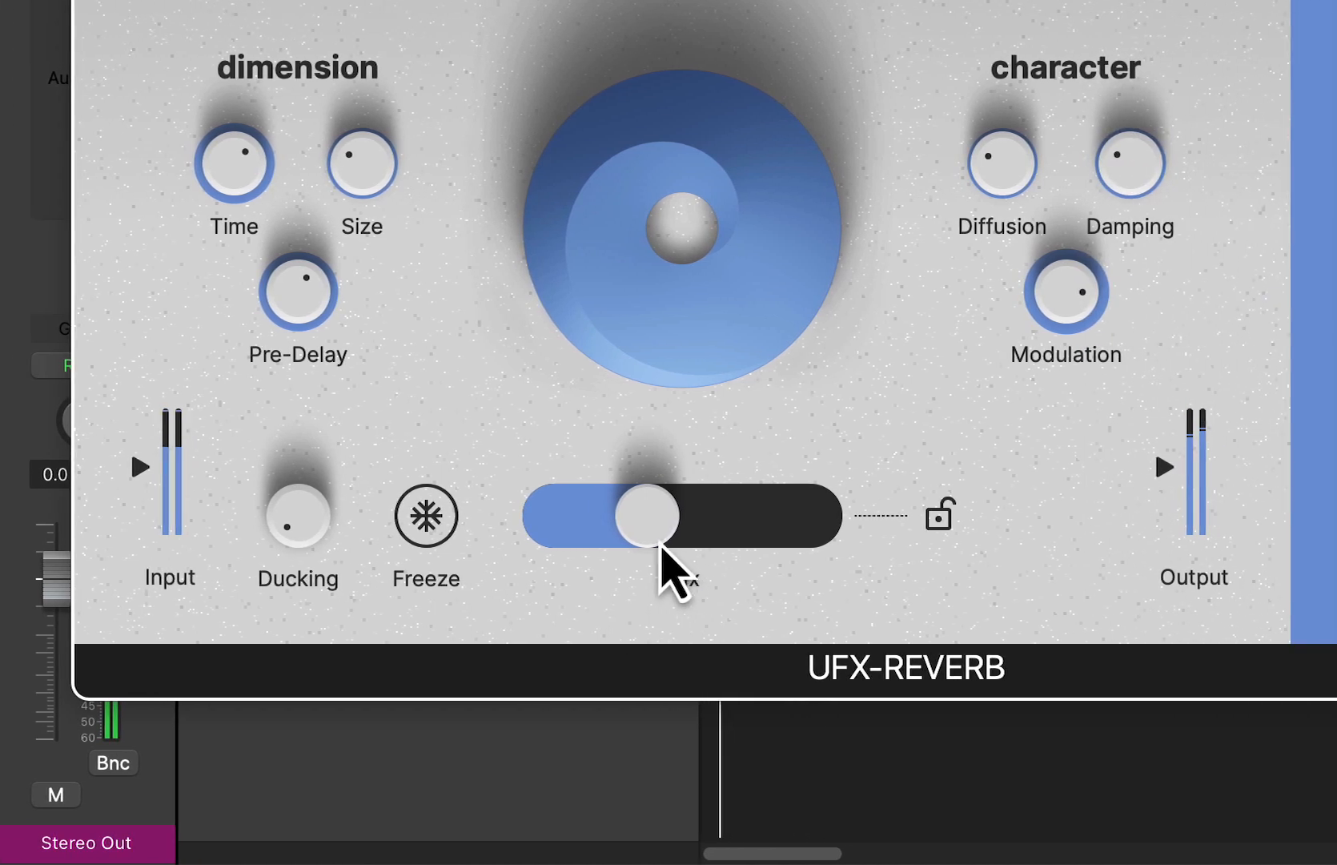
- Lower the reverb's Mix slightly during playback and raise Ducking back to a high setting
{"action": "left_click_drag", "start_coordinate": [913, 544], "coordinate": [856, 530]}
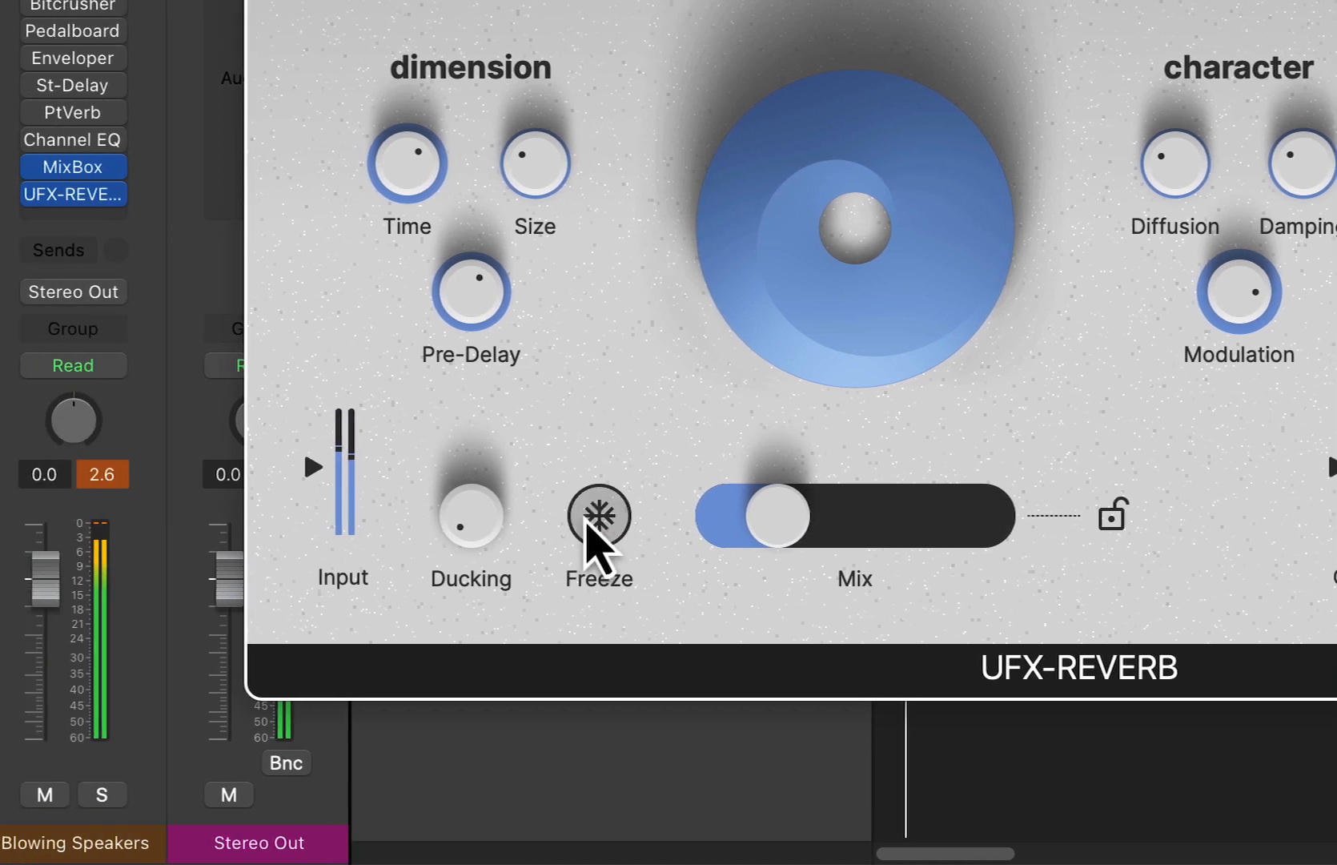
{"action": "mouse_move", "coordinate": [312, 524]}
{"action": "left_click_drag", "start_coordinate": [568, 526], "coordinate": [573, 456]}
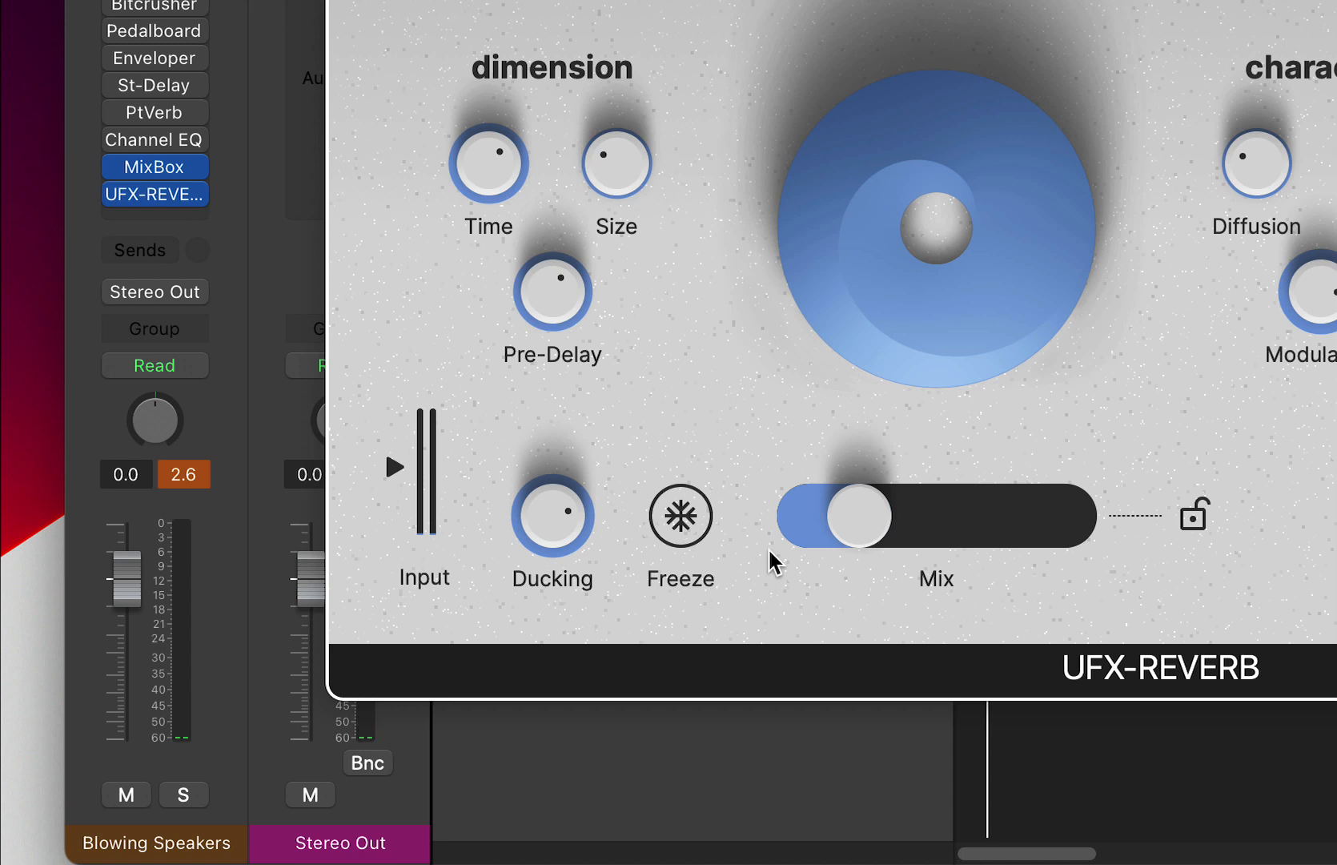
- Play the loop, raise the reverb's Mix to about the halfway point and switch off the Gate 1/32 finisher
{"action": "key", "text": "space"}
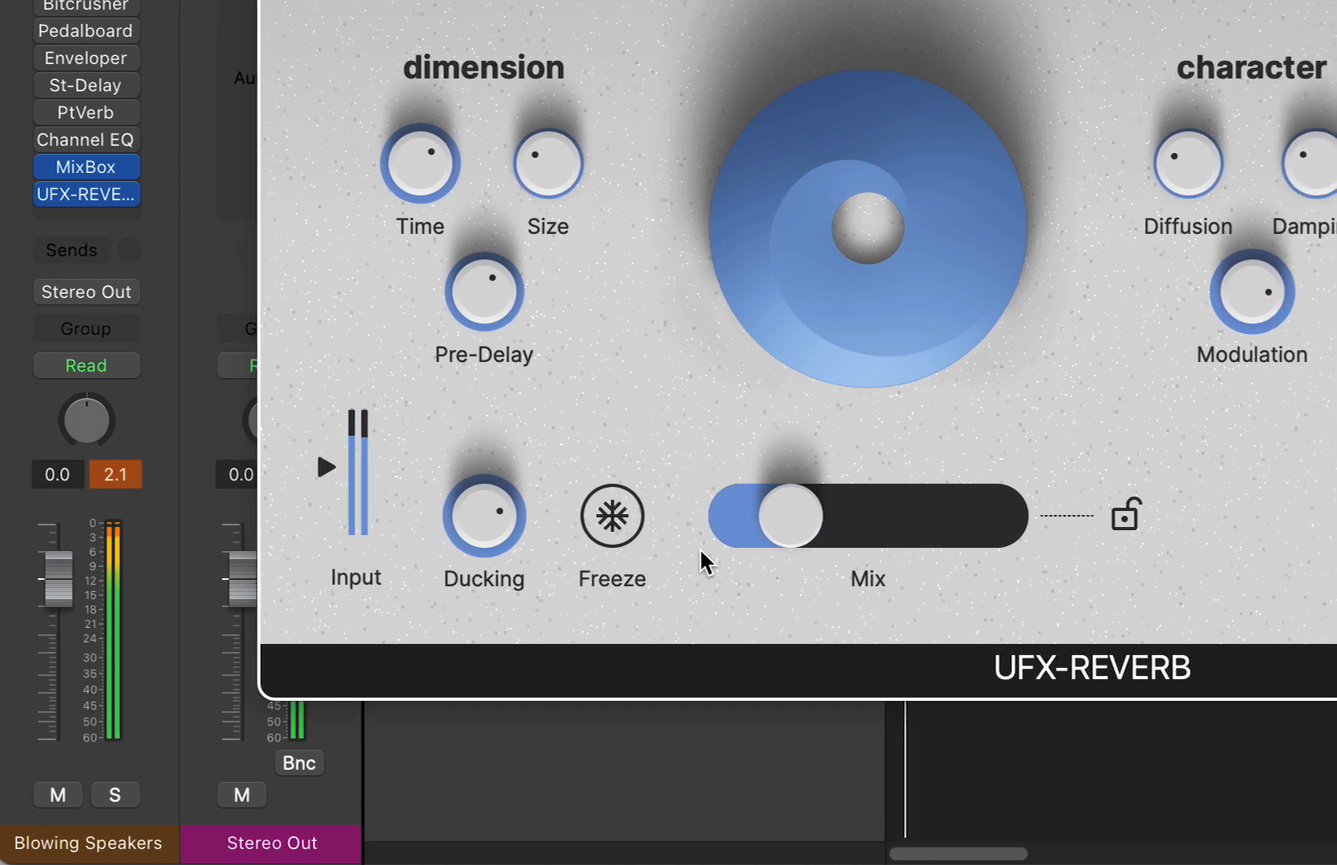
{"action": "left_click_drag", "start_coordinate": [882, 522], "coordinate": [906, 522]}
{"action": "left_click_drag", "start_coordinate": [652, 525], "coordinate": [691, 522]}
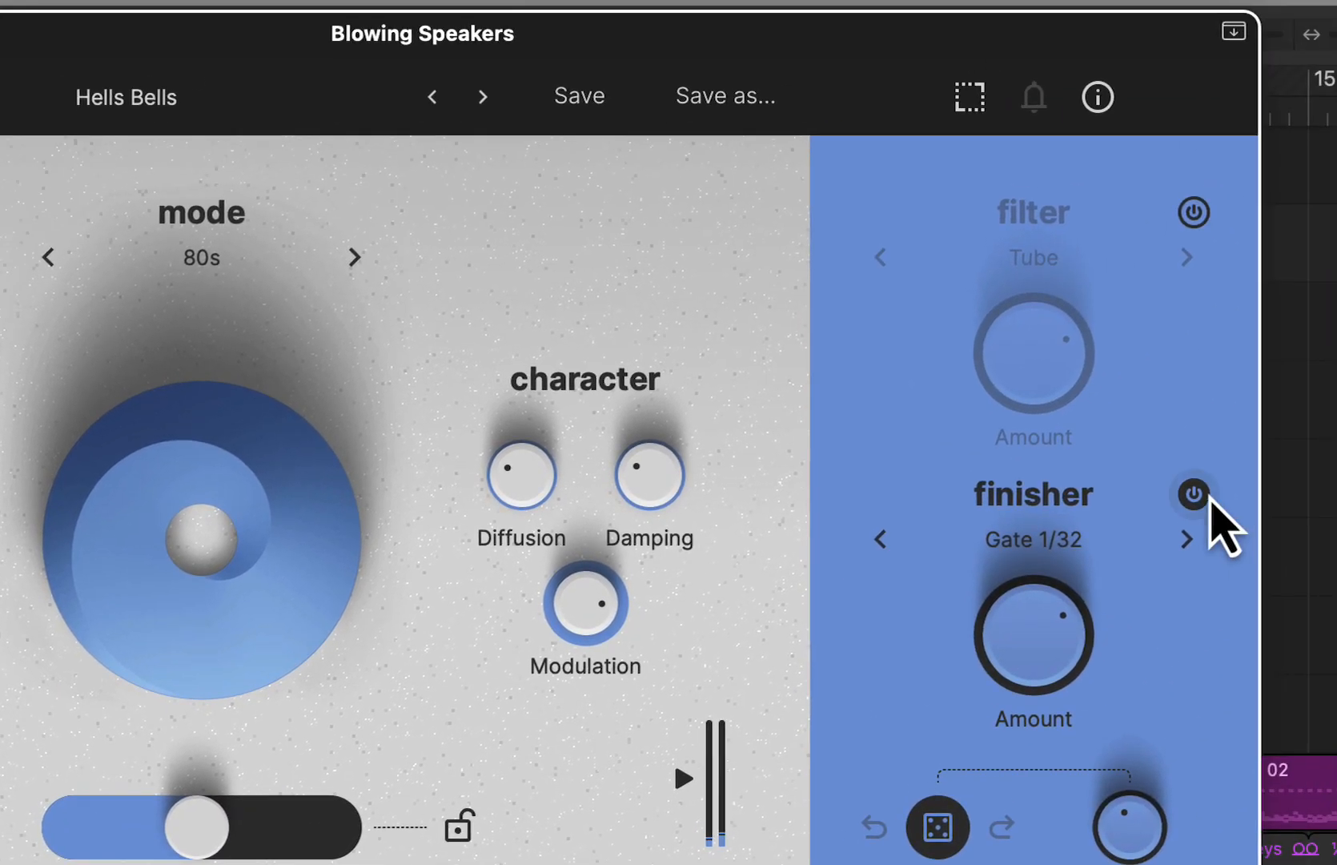
{"action": "left_click", "coordinate": [1170, 511]}
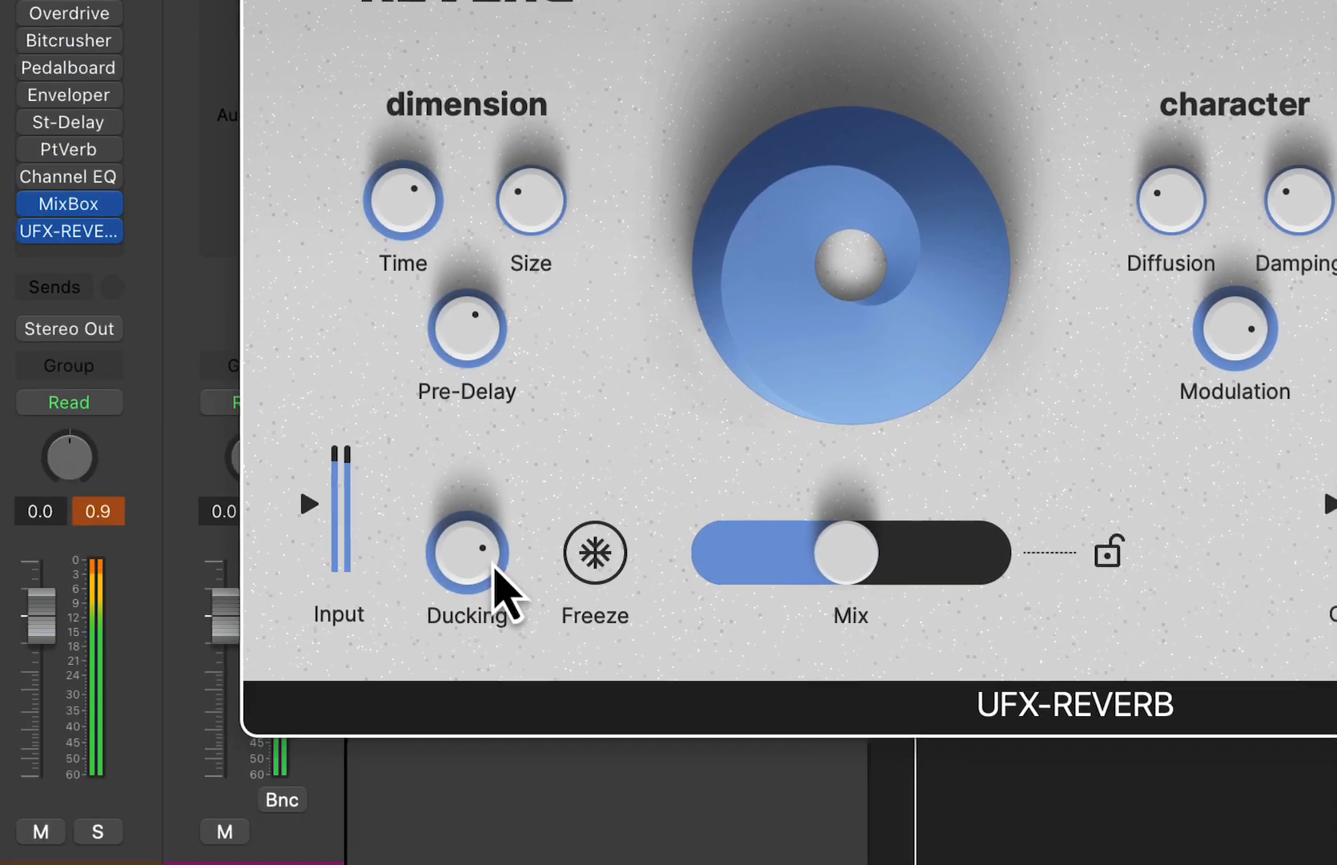
- Turn the reverb's Ducking down to a low setting and lower Mix to 28 % during playback
{"action": "mouse_move", "coordinate": [565, 525]}
{"action": "left_mouse_down"}
{"action": "mouse_move", "coordinate": [580, 609]}
{"action": "mouse_move", "coordinate": [540, 527]}
{"action": "left_mouse_up"}
{"action": "left_click_drag", "start_coordinate": [841, 531], "coordinate": [771, 538]}
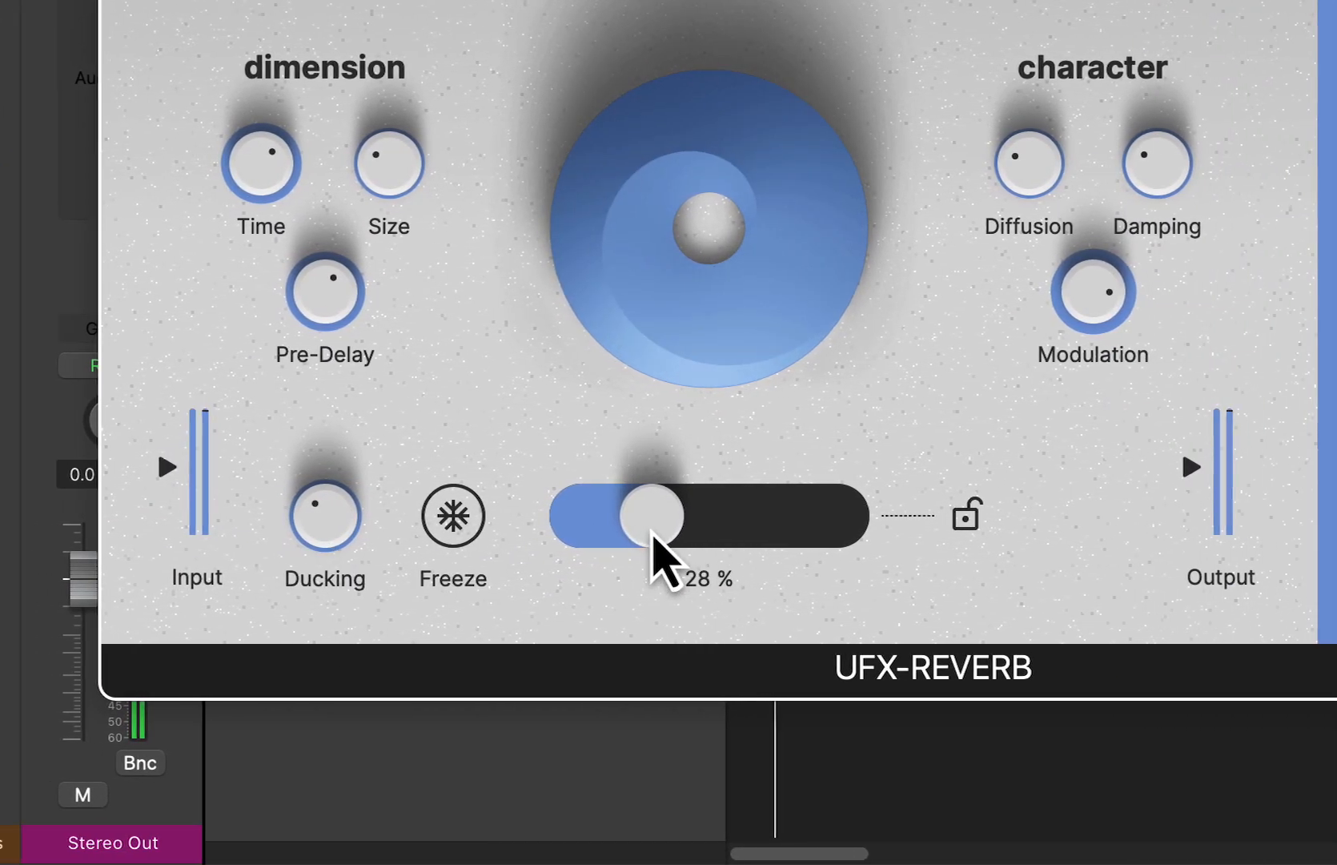
{"action": "left_click_drag", "start_coordinate": [435, 511], "coordinate": [435, 516]}
{"action": "left_click_drag", "start_coordinate": [546, 512], "coordinate": [550, 553]}
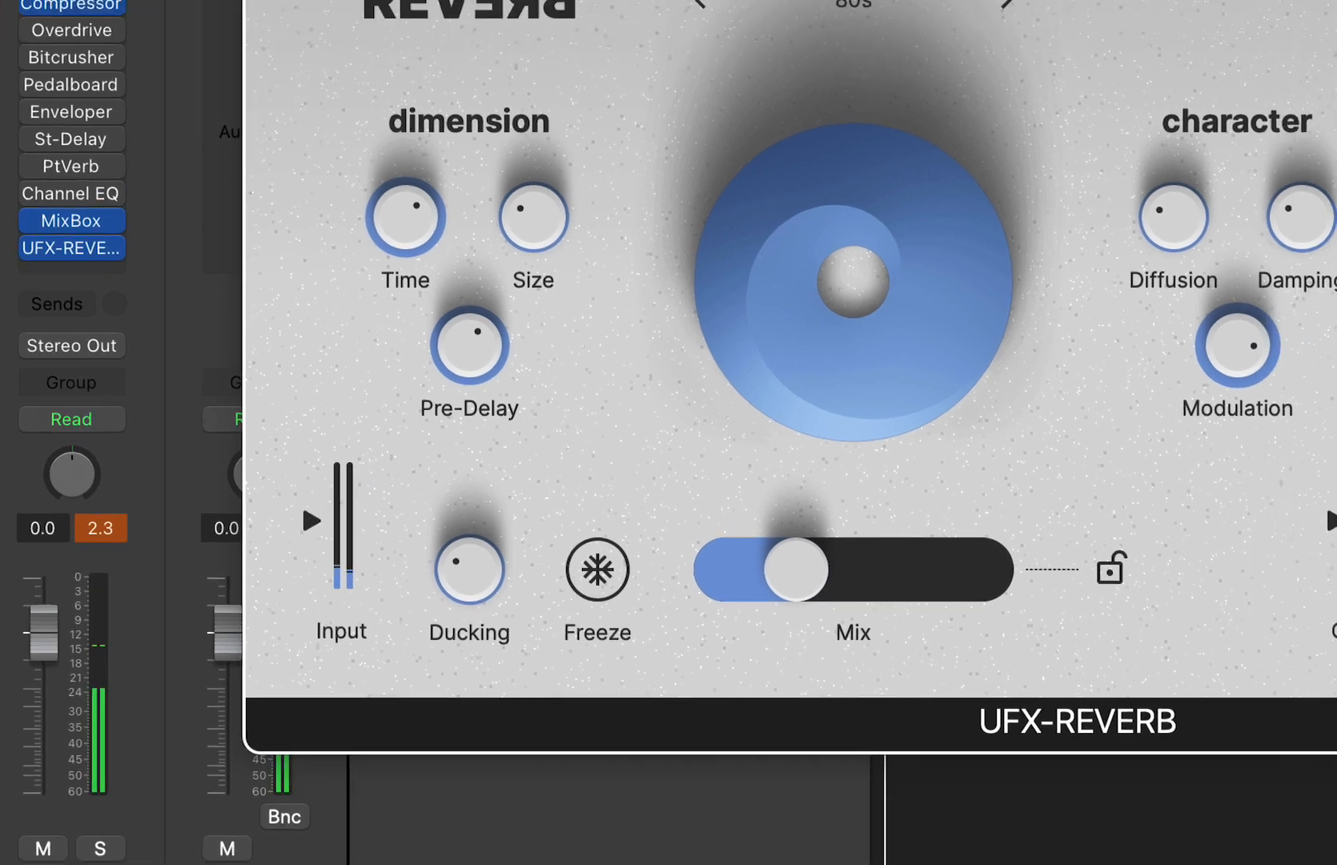
- Load the Basic Hall preset from the factory Ambiences category
{"action": "left_click", "coordinate": [265, 209]}
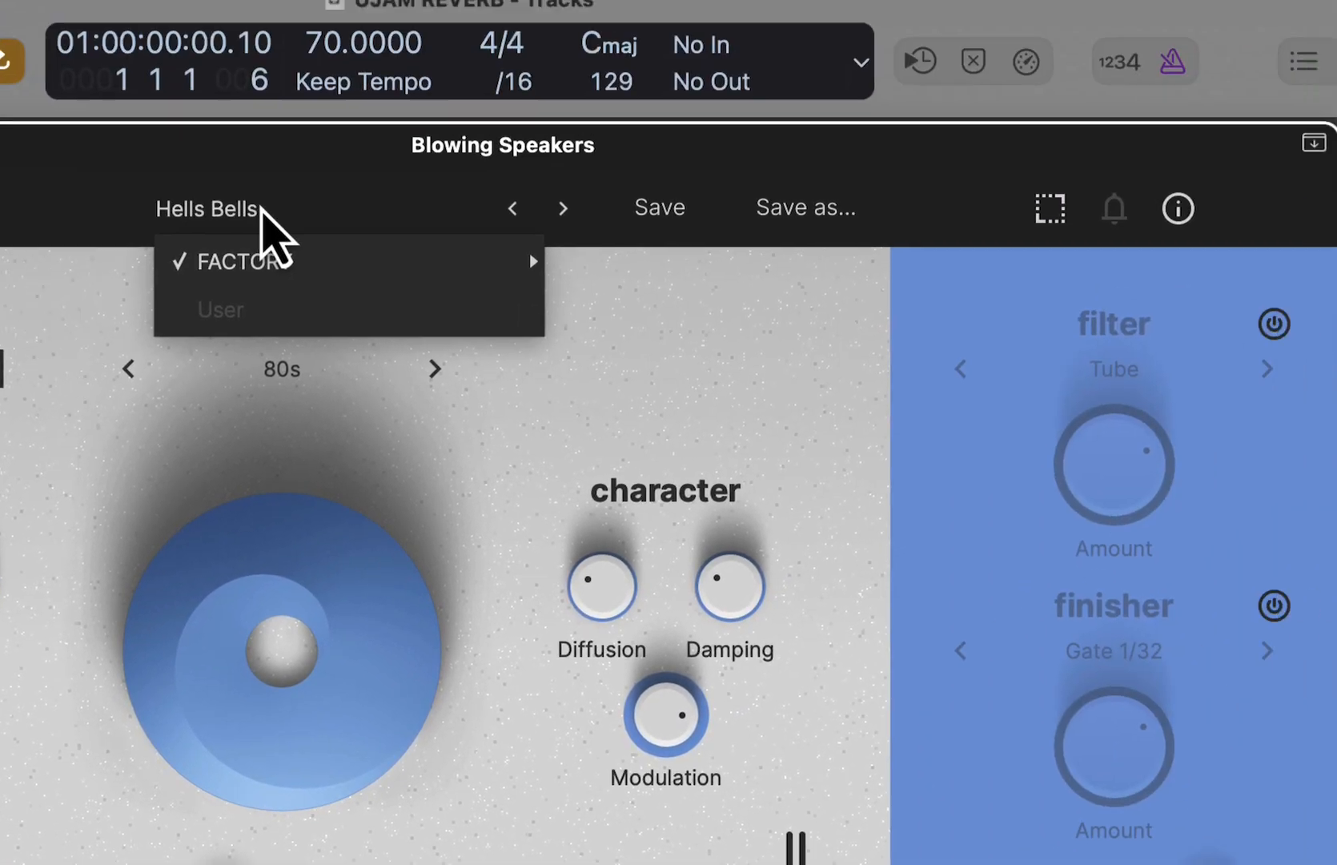
{"action": "mouse_move", "coordinate": [150, 328]}
{"action": "mouse_move", "coordinate": [511, 338]}
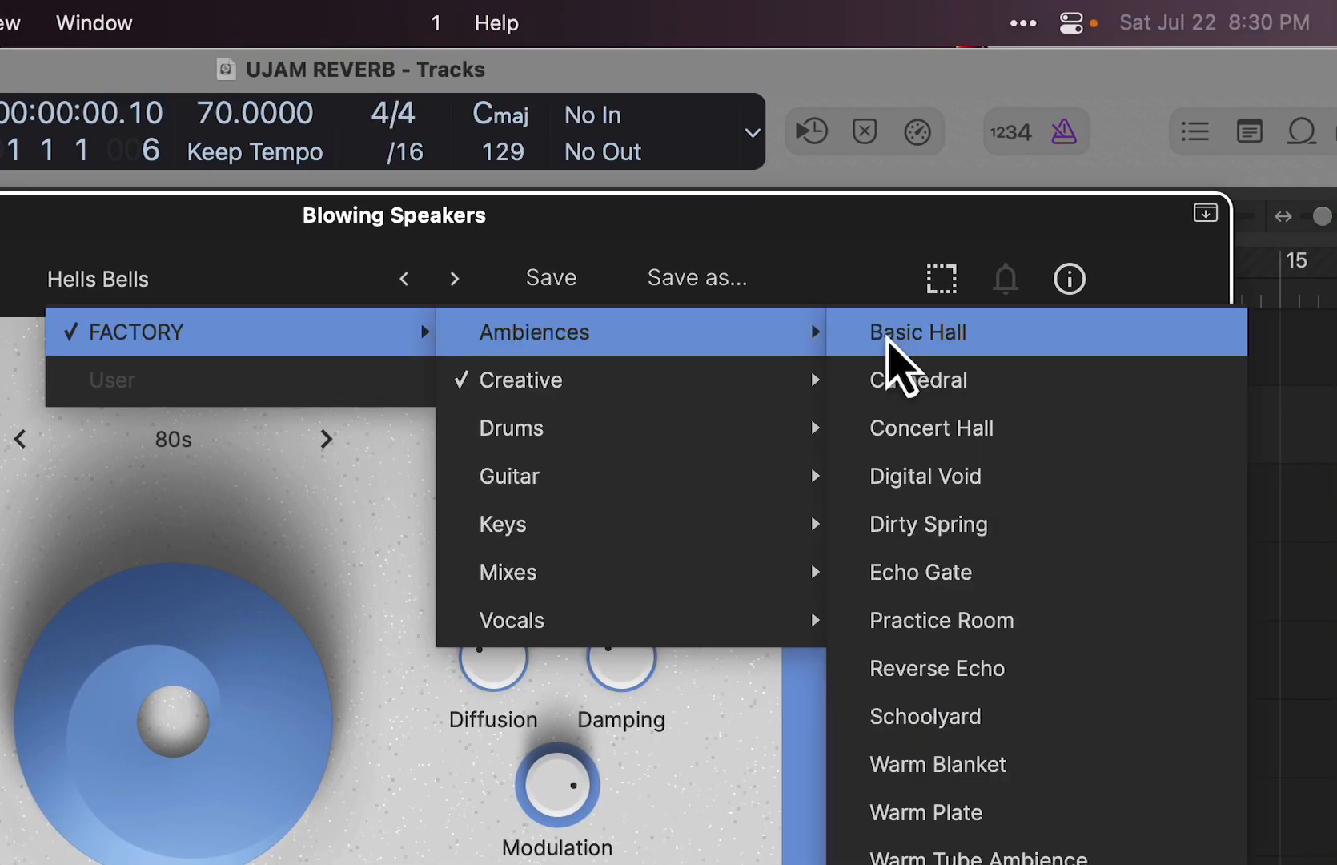
{"action": "left_click", "coordinate": [892, 344]}
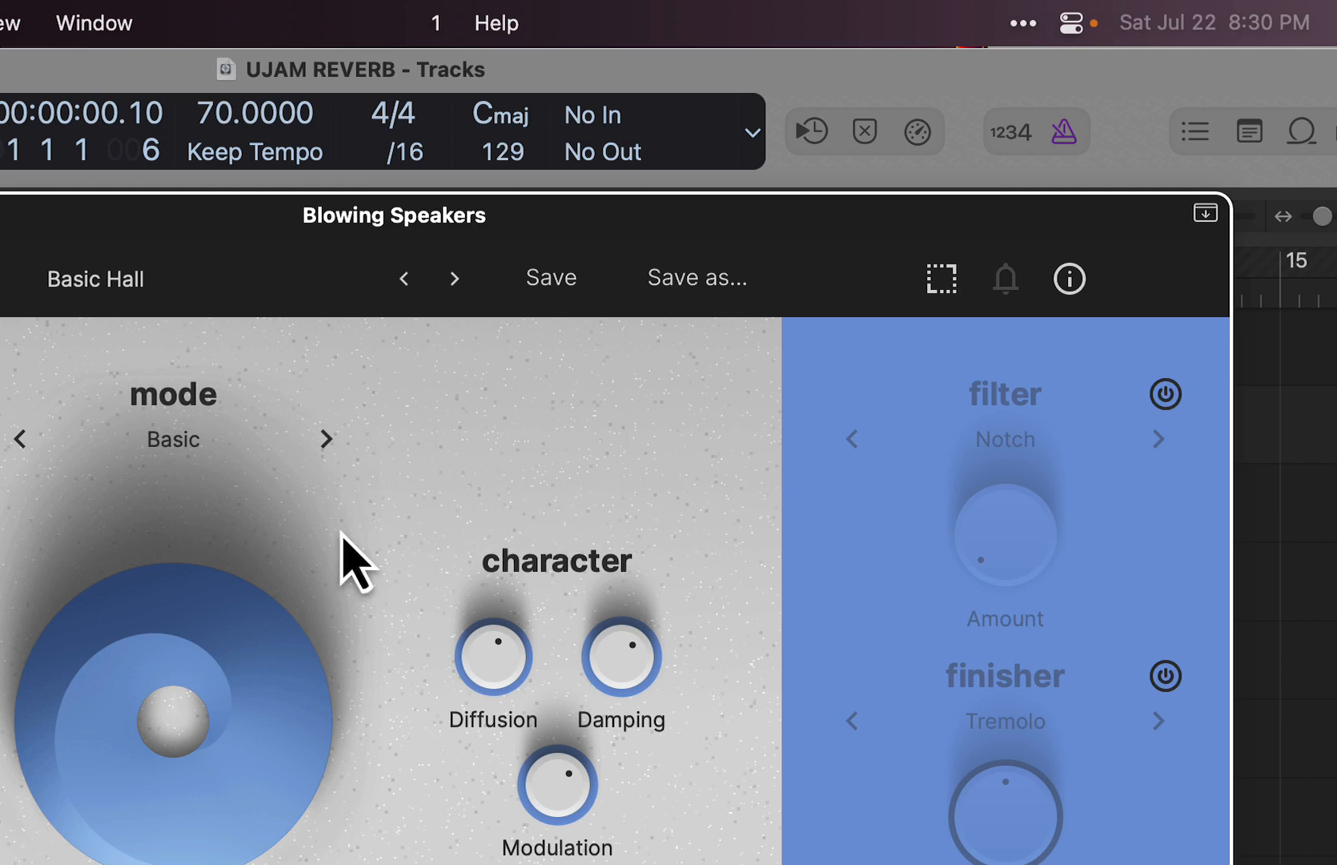
- Play the loop with the Basic Hall preset, raising Ducking to a high setting and readjusting Mix
{"action": "key", "text": "space"}
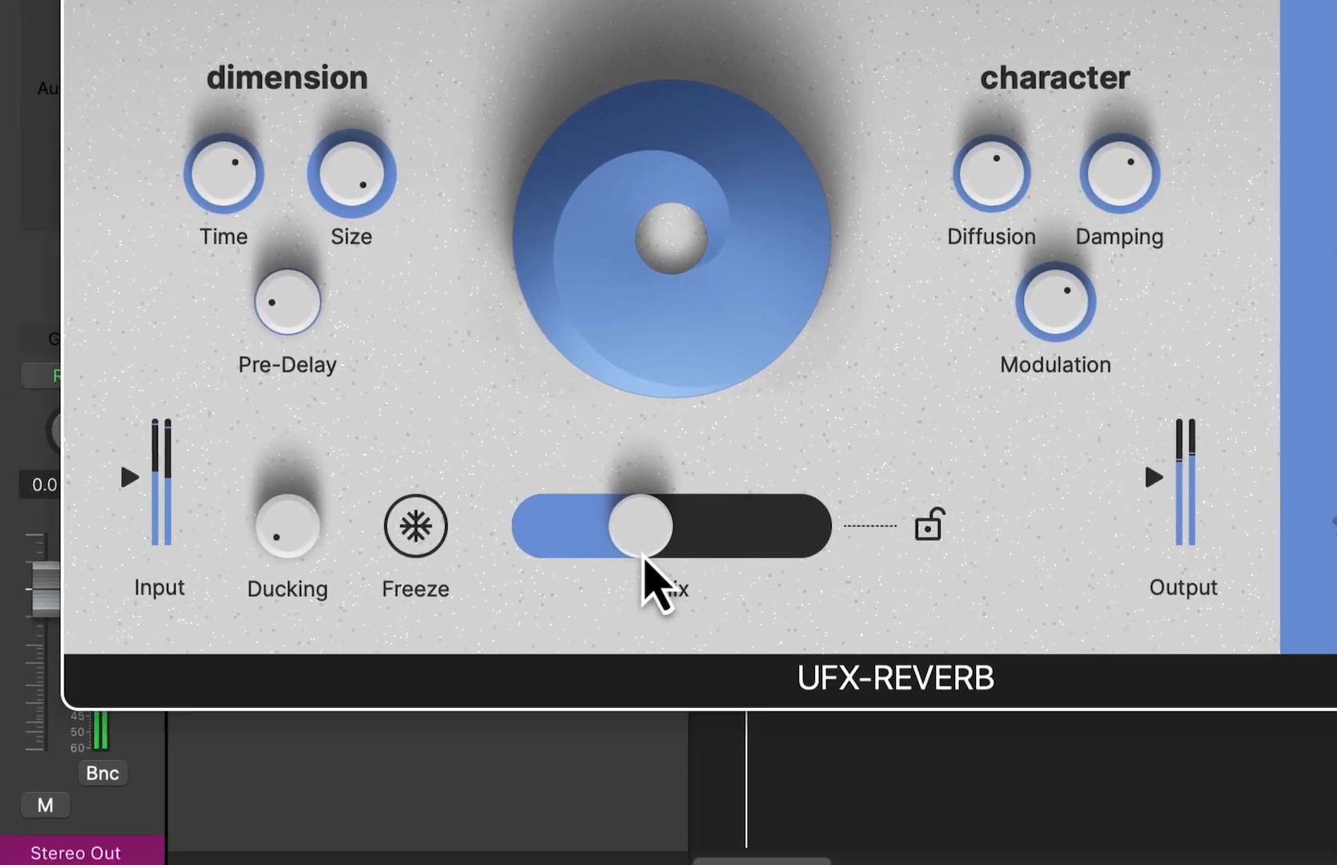
{"action": "left_click_drag", "start_coordinate": [656, 567], "coordinate": [617, 527]}
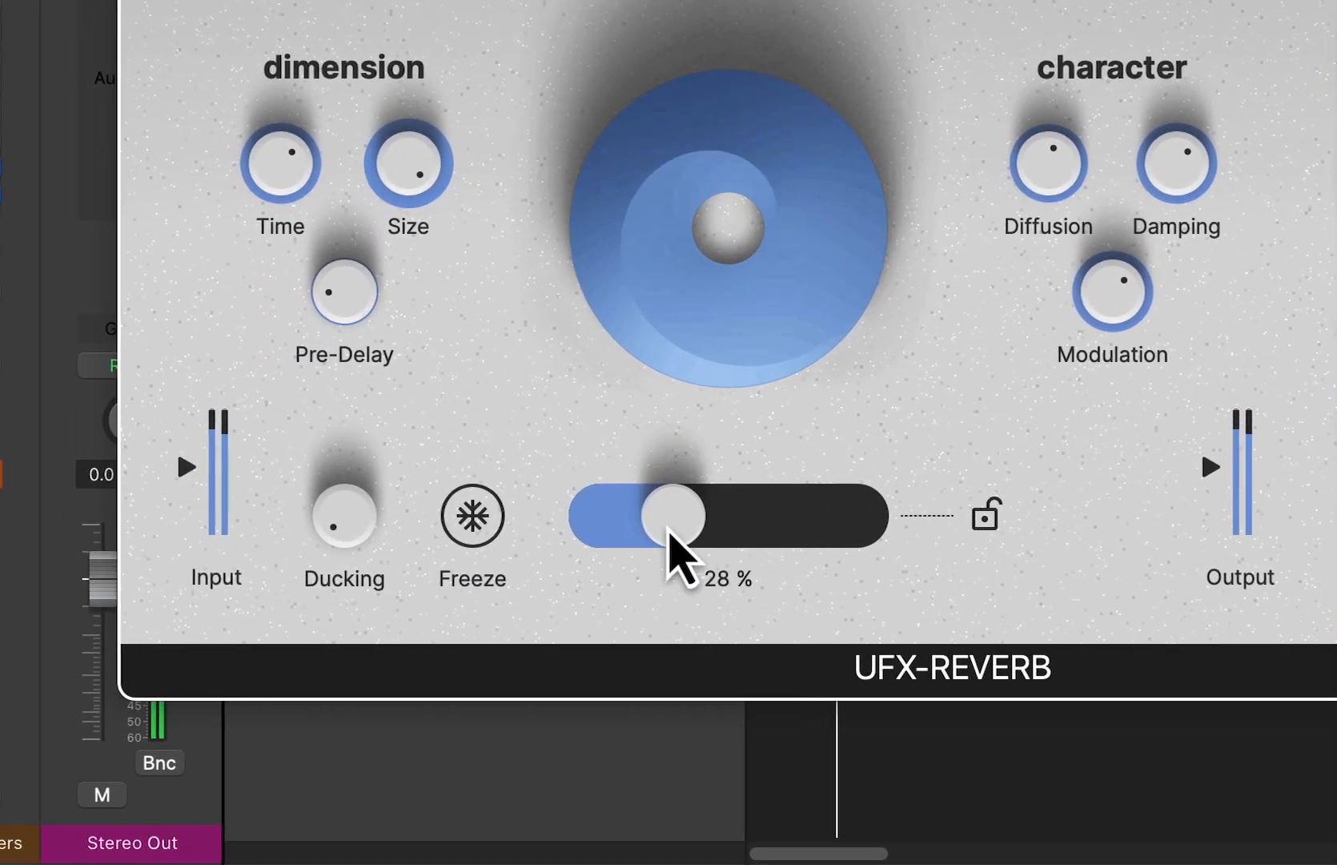
{"action": "left_click_drag", "start_coordinate": [297, 516], "coordinate": [293, 255]}
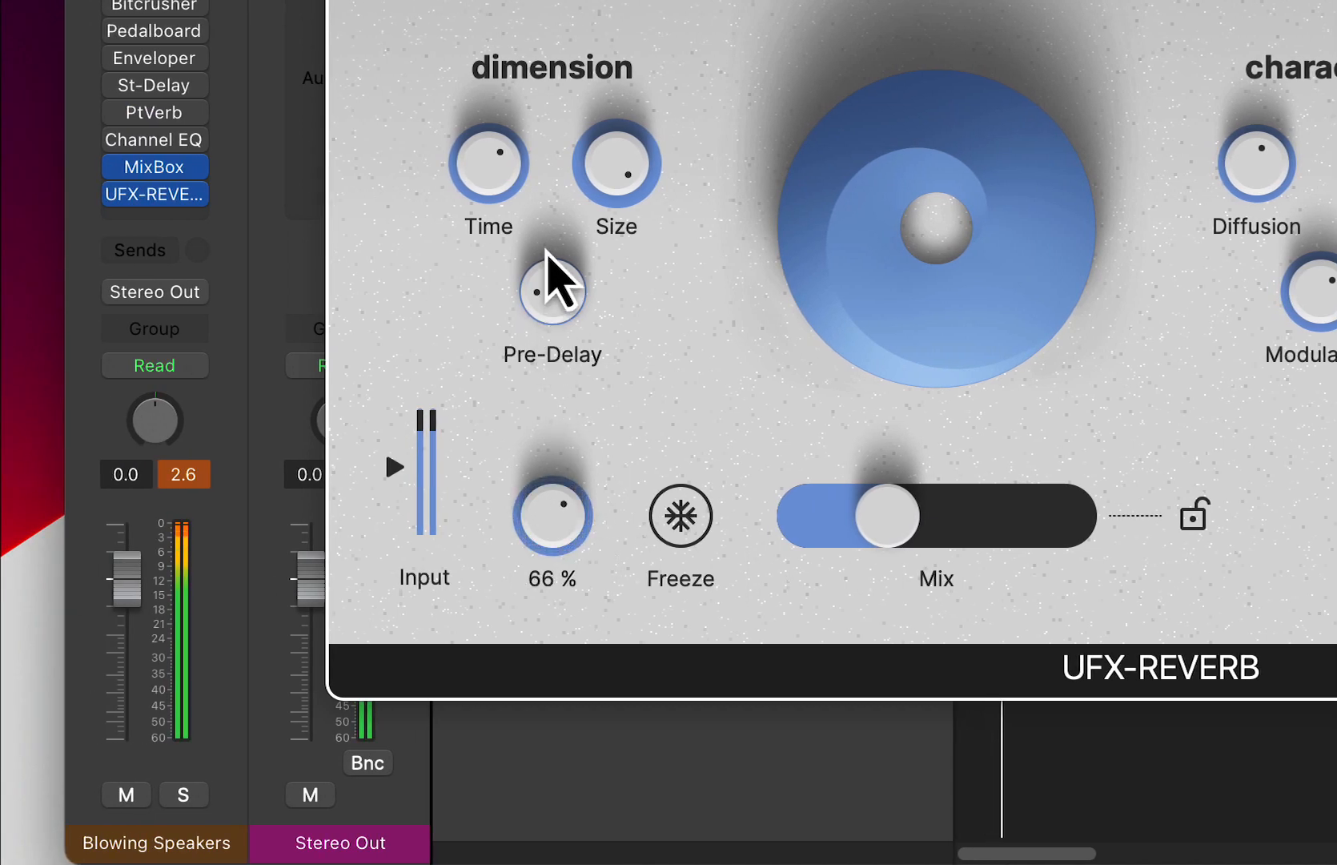
{"action": "left_click_drag", "start_coordinate": [546, 250], "coordinate": [543, 254]}
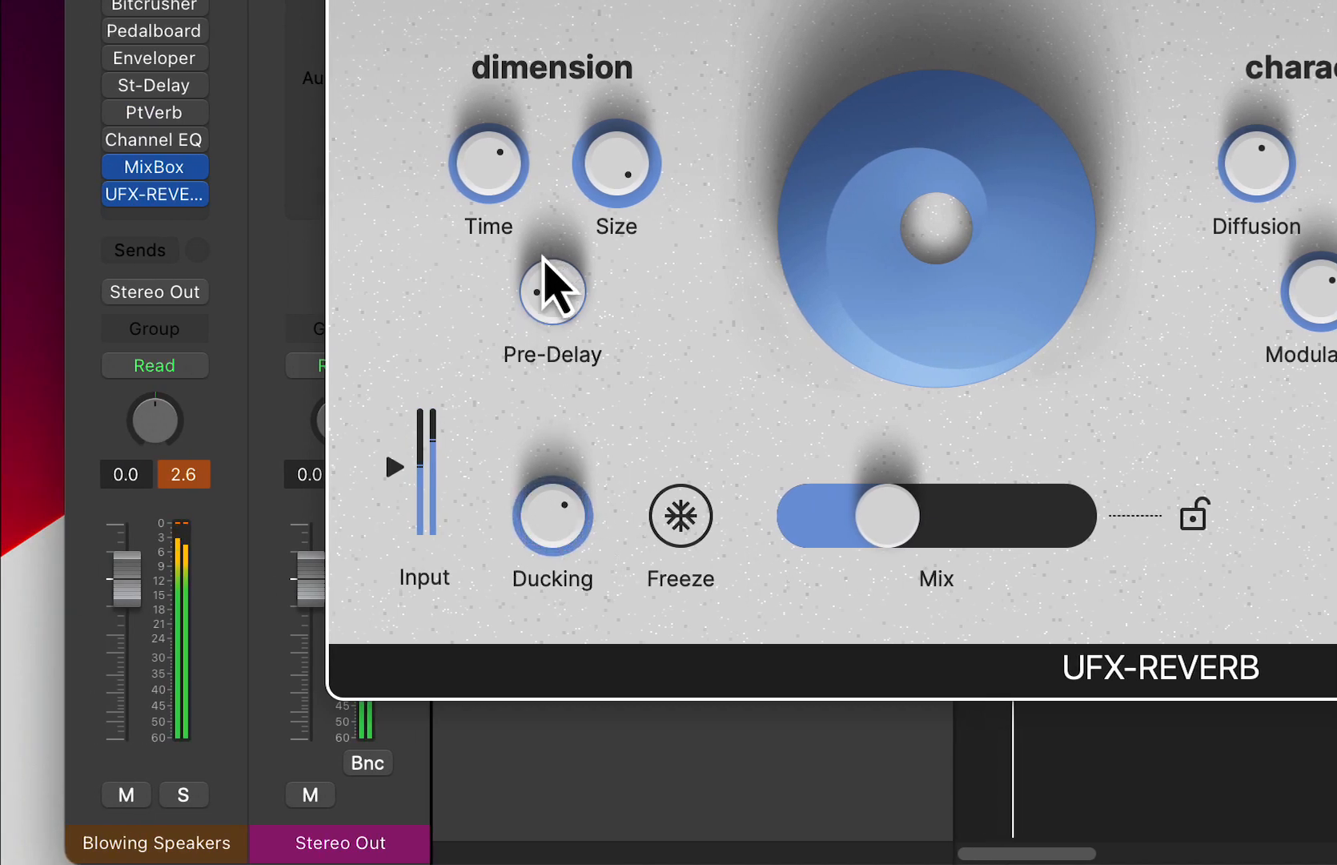
{"action": "left_click_drag", "start_coordinate": [558, 534], "coordinate": [560, 512]}
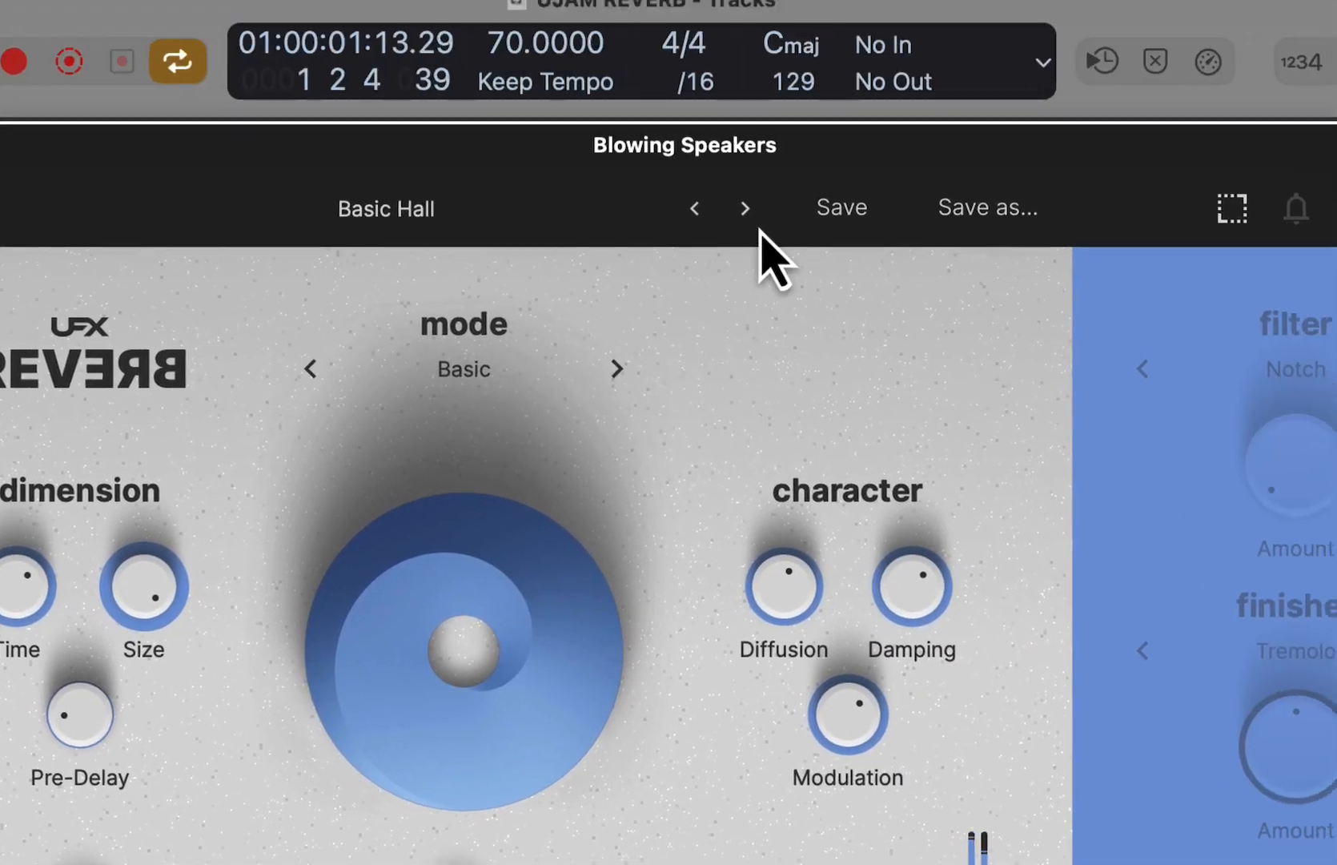
- Advance through the presets to Concert Hall and audition it with Ducking at 46 % and a lower Mix
{"action": "left_click", "coordinate": [746, 209]}
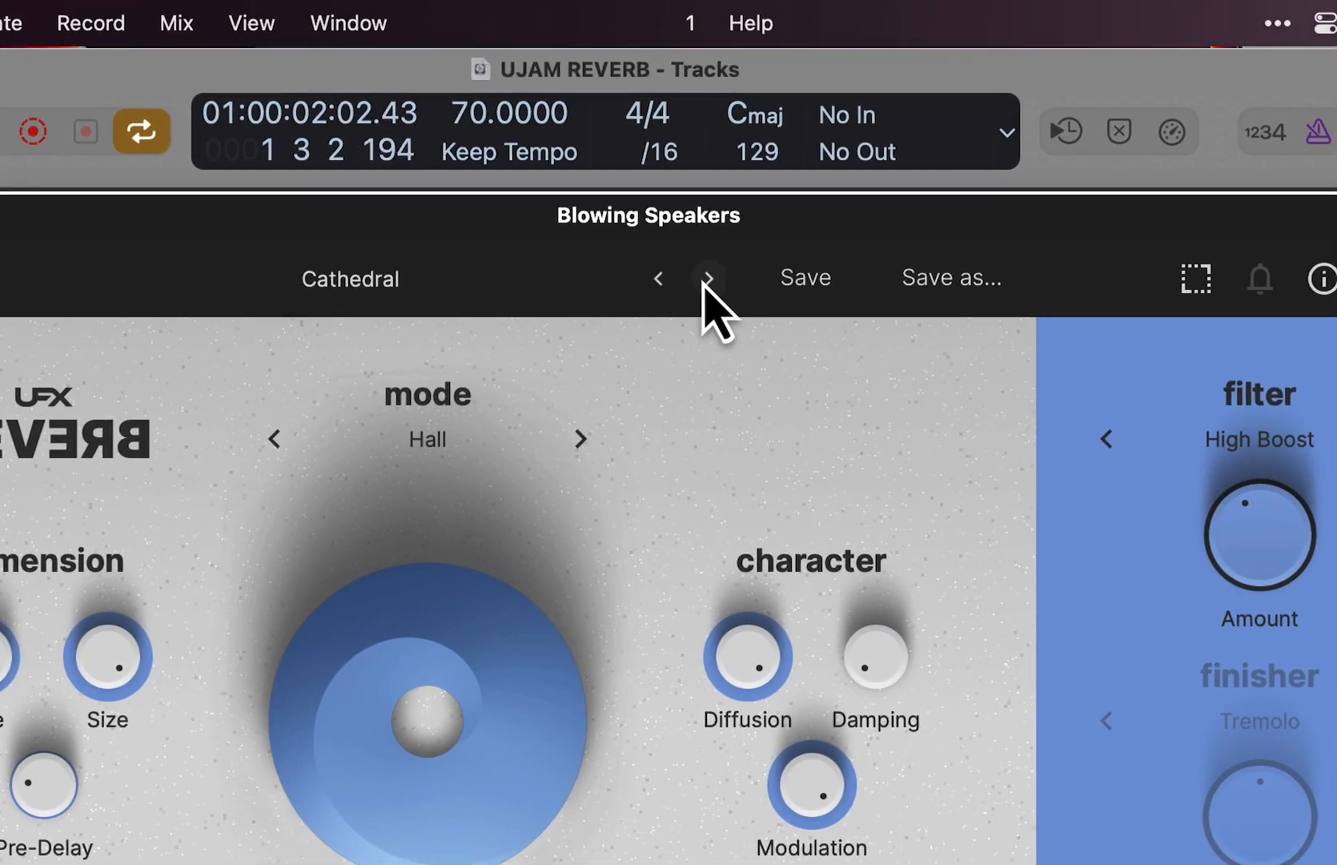
{"action": "left_click", "coordinate": [804, 94]}
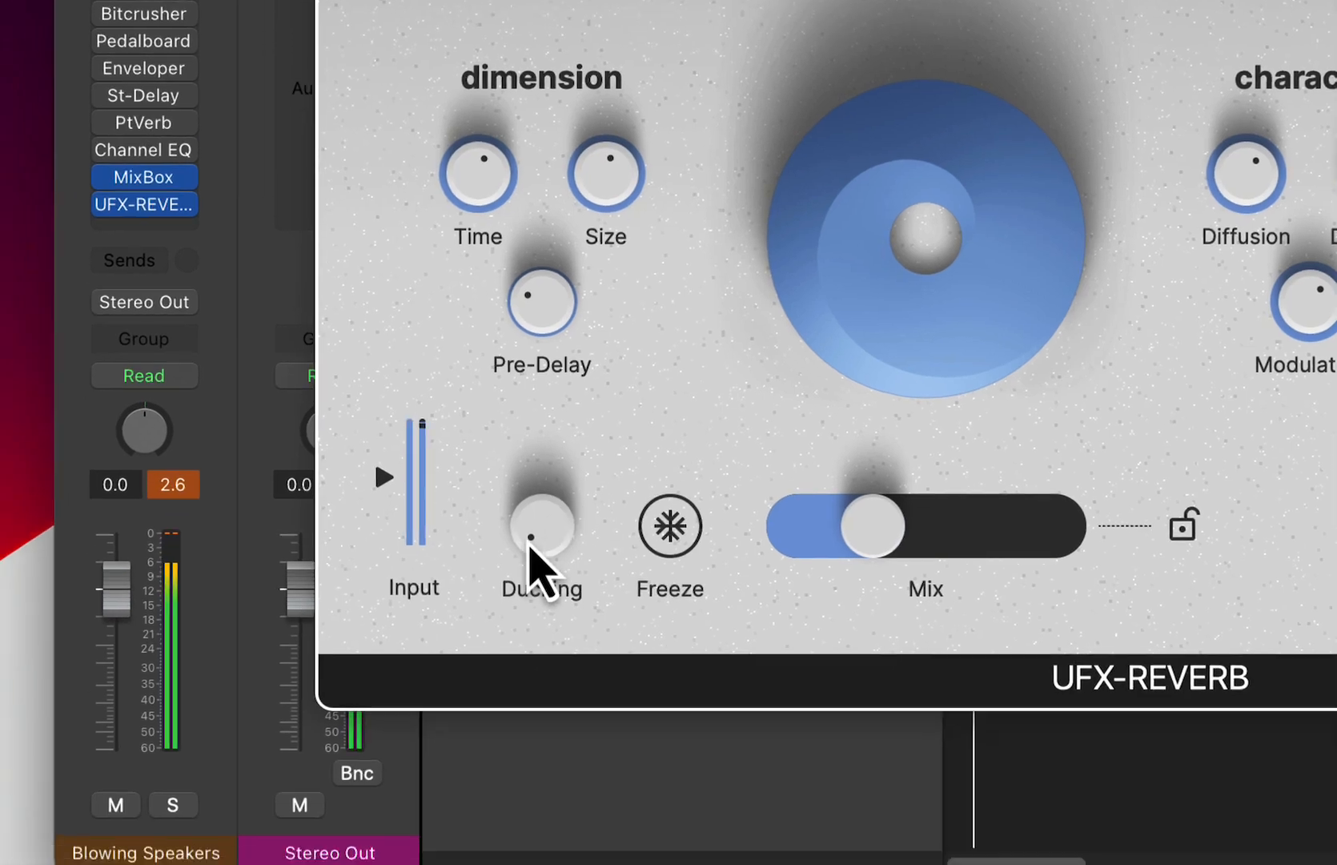
{"action": "left_click_drag", "start_coordinate": [196, 864], "coordinate": [207, 695]}
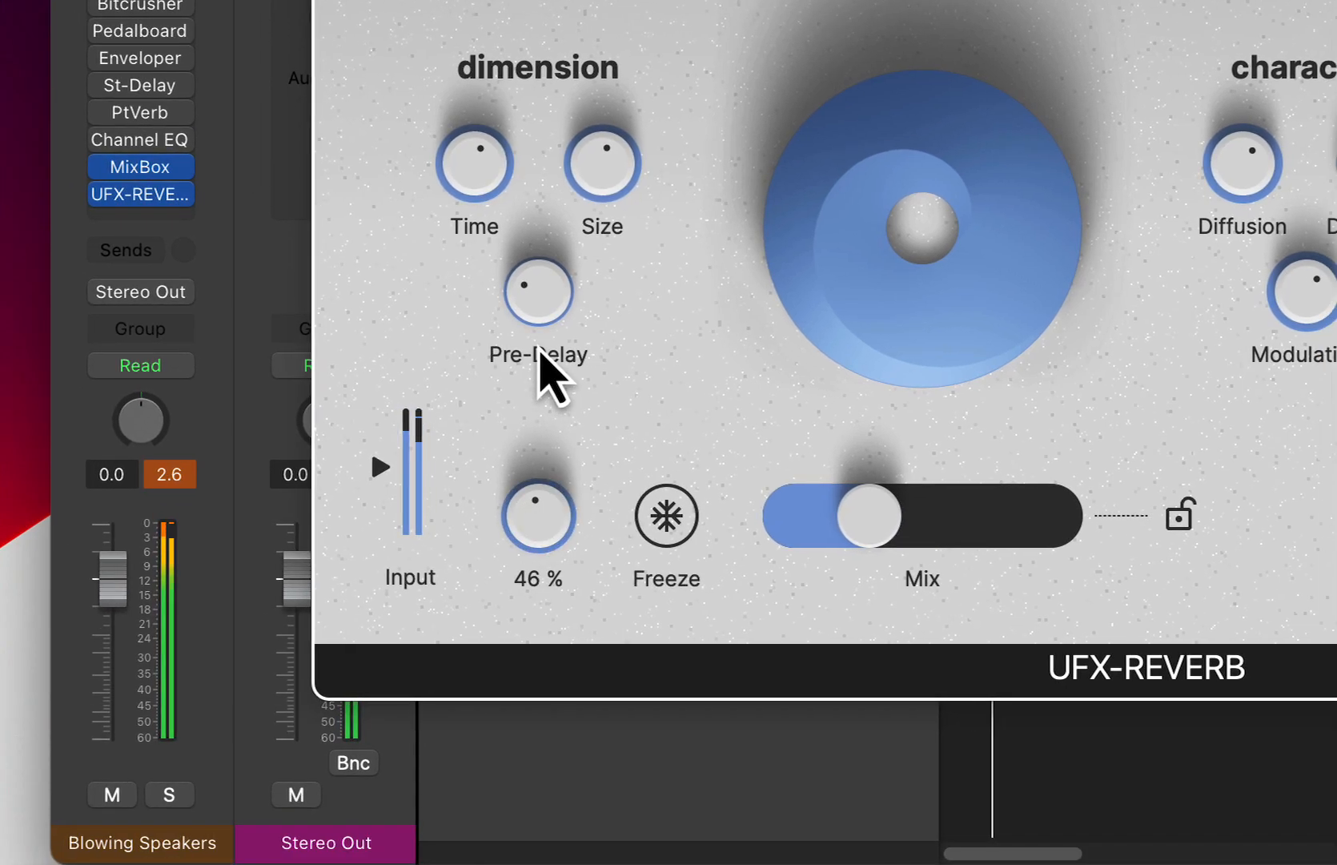
{"action": "left_click_drag", "start_coordinate": [666, 532], "coordinate": [644, 525]}
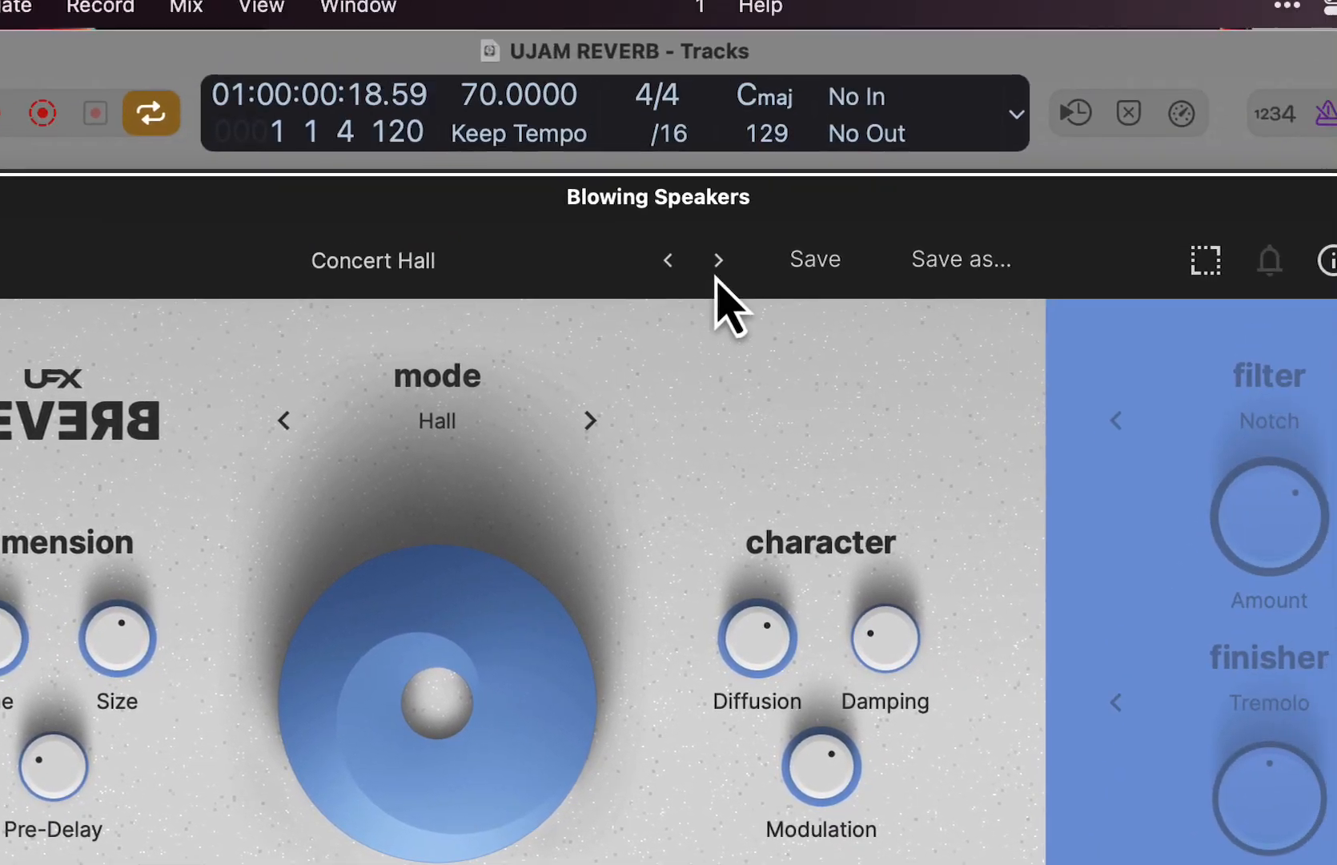
- Audition the Digital Void, Dirty Spring and Echo Gate presets in turn during playback
{"action": "left_click", "coordinate": [716, 272]}
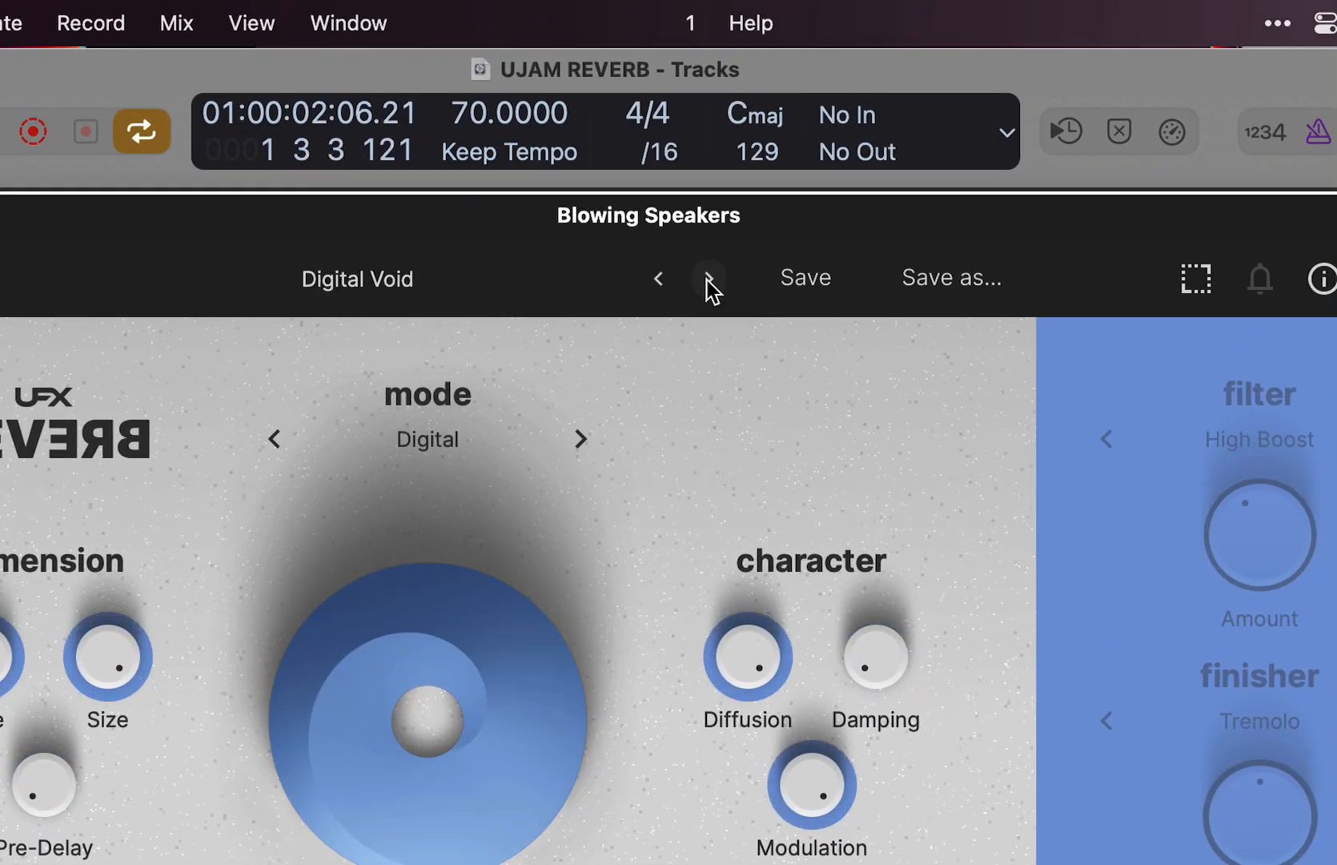
{"action": "left_click", "coordinate": [710, 280]}
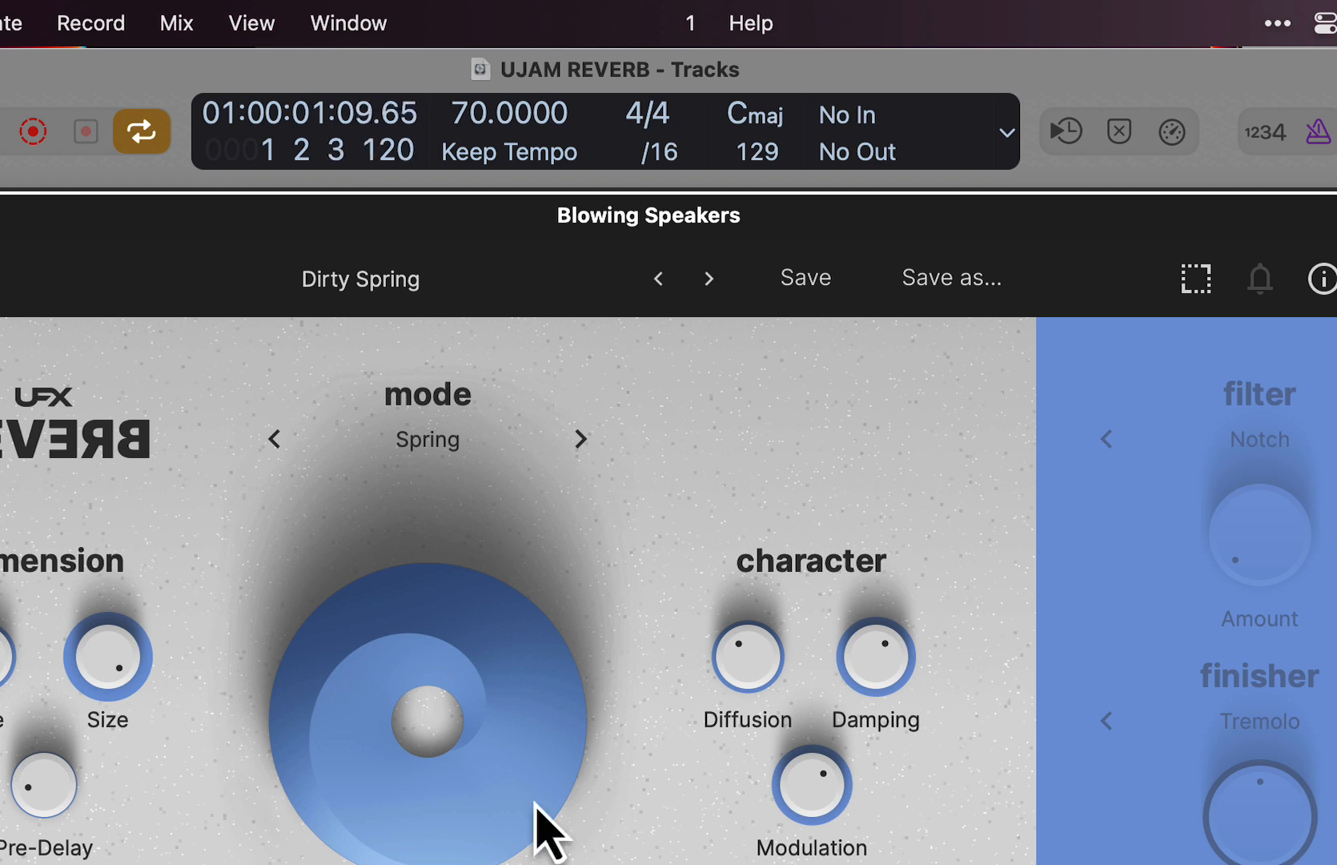
{"action": "left_click", "coordinate": [708, 280]}
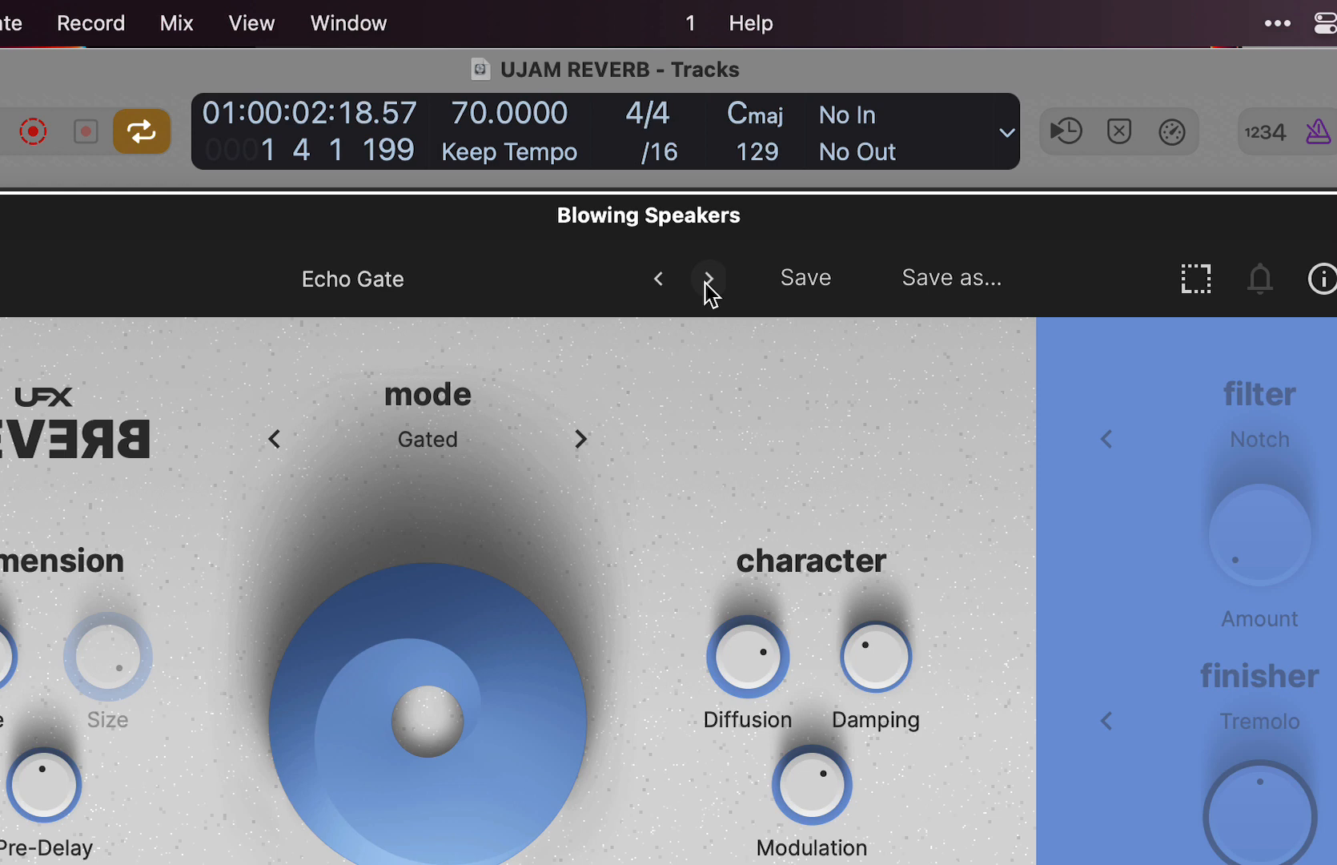
- Load the Bitcrush Wash preset from the factory Creative category
{"action": "left_click", "coordinate": [388, 280]}
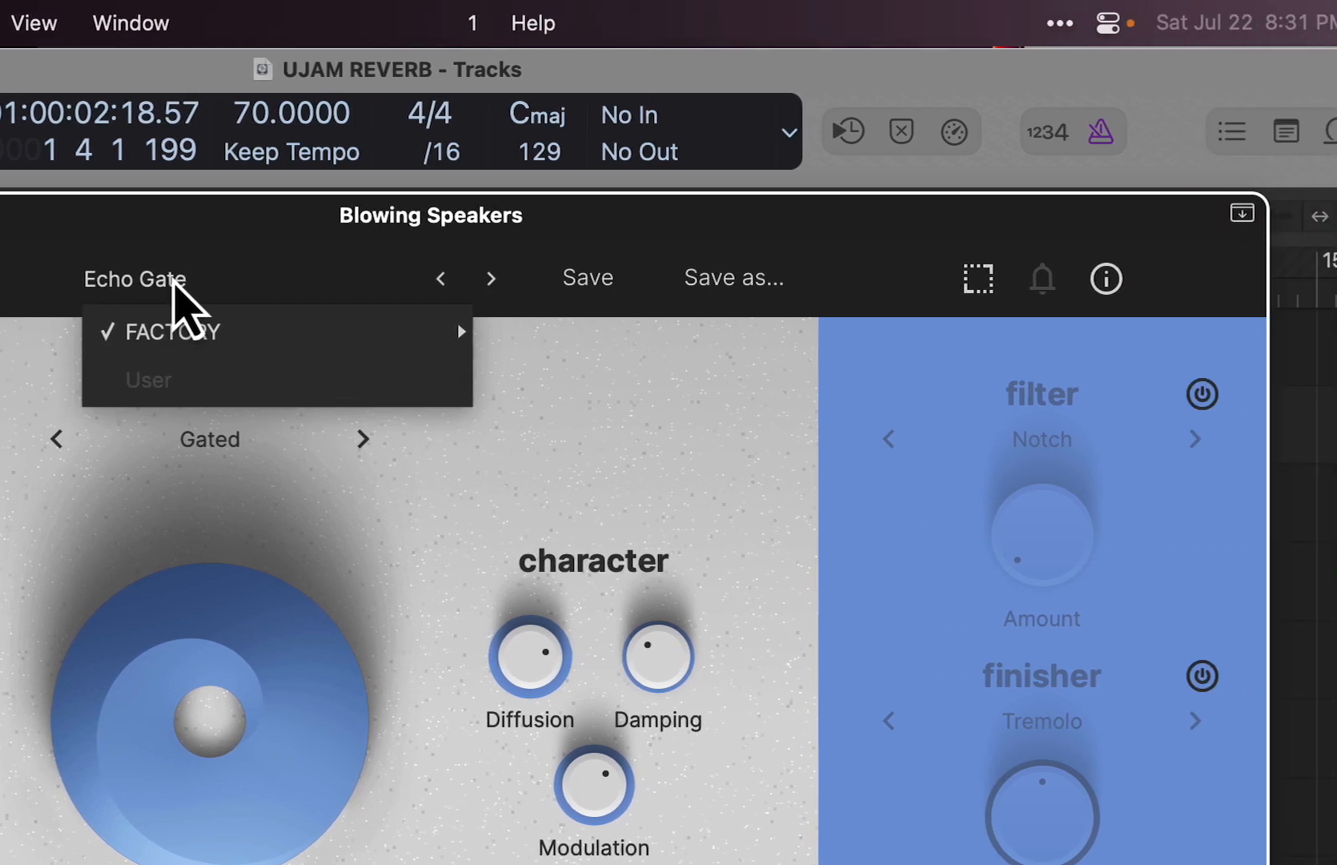
{"action": "mouse_move", "coordinate": [177, 330]}
{"action": "mouse_move", "coordinate": [538, 383]}
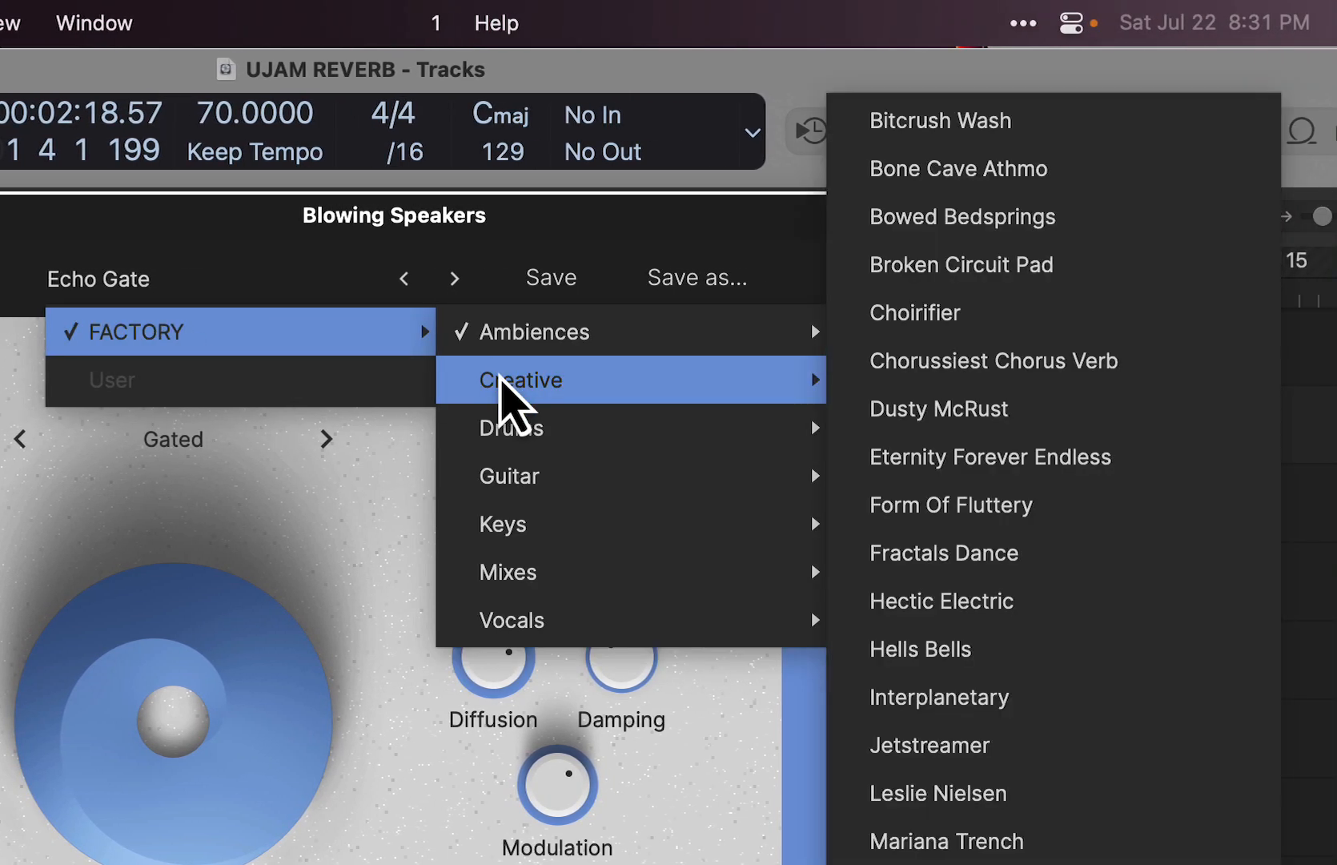
{"action": "left_click", "coordinate": [976, 121]}
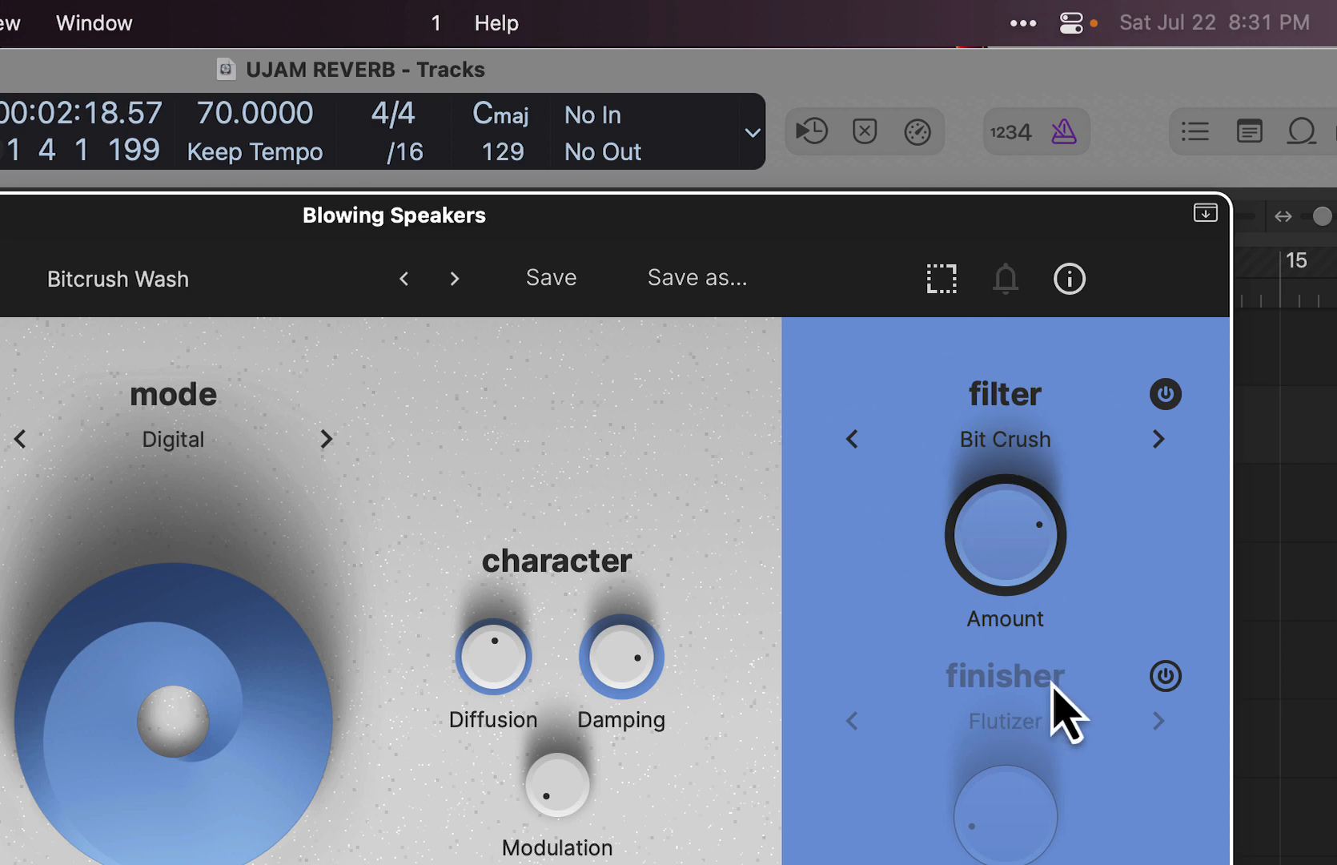
- Play the loop with the Bitcrush Wash preset, raising Ducking to a middle setting and lowering Mix slightly
{"action": "key", "text": "space"}
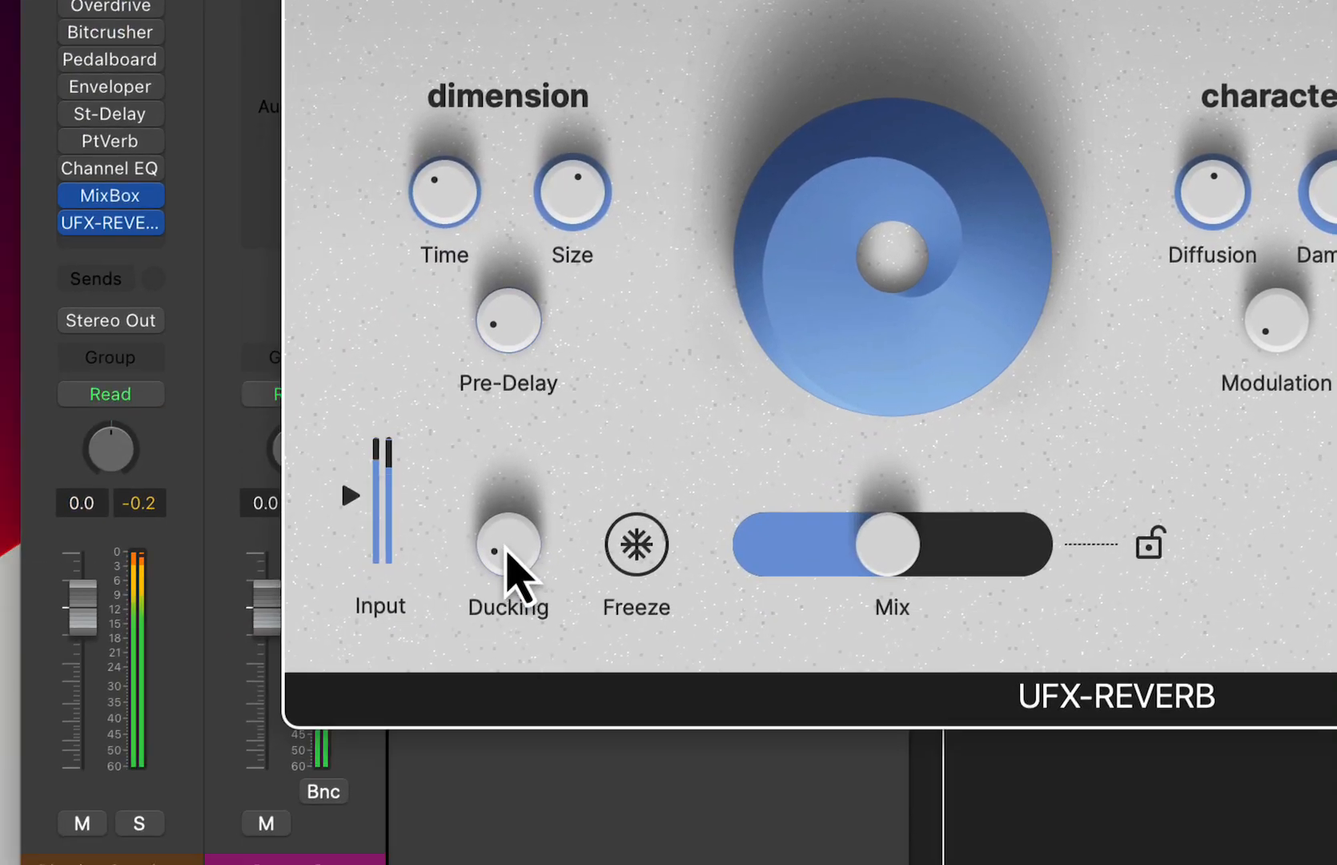
{"action": "left_click_drag", "start_coordinate": [507, 547], "coordinate": [576, 316]}
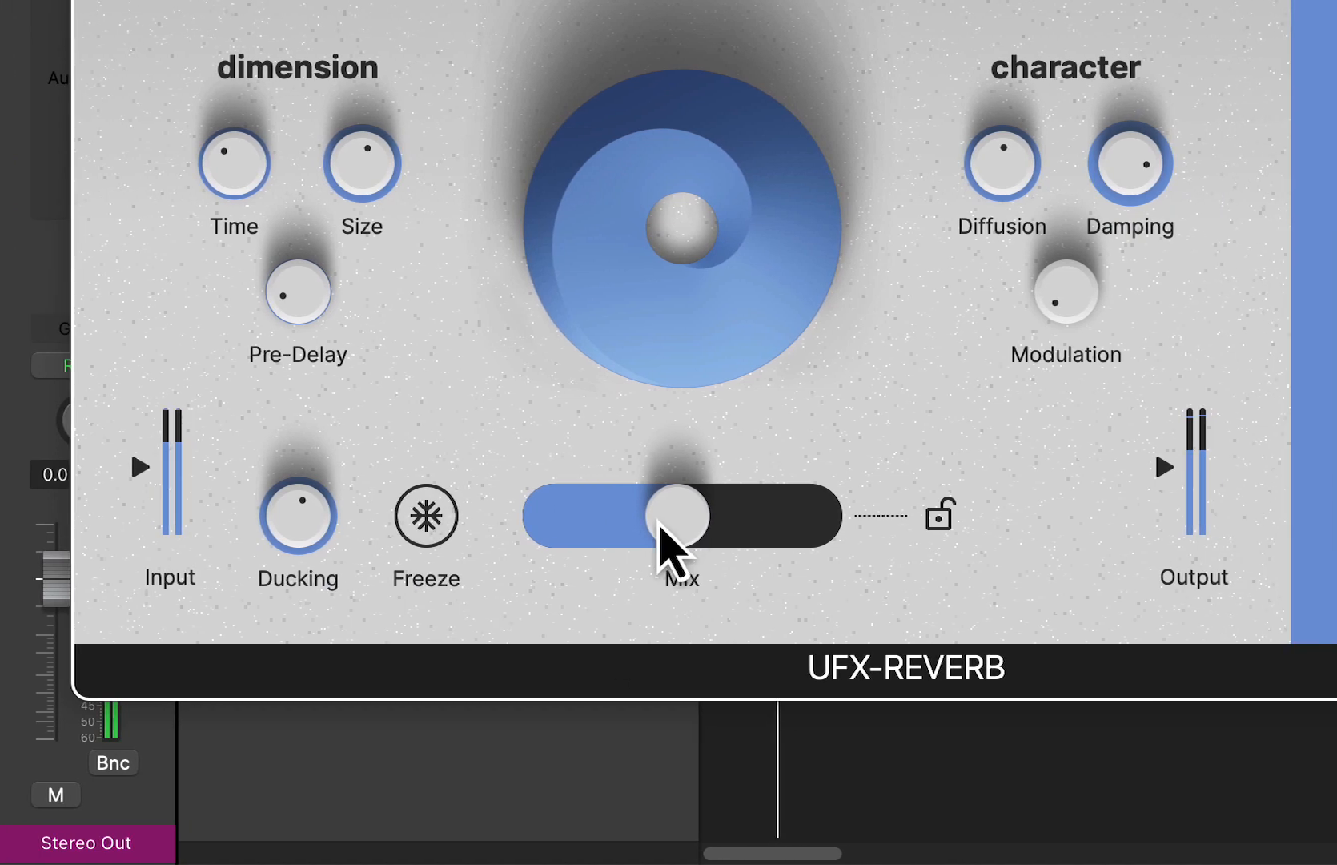
{"action": "left_click_drag", "start_coordinate": [915, 522], "coordinate": [888, 525]}
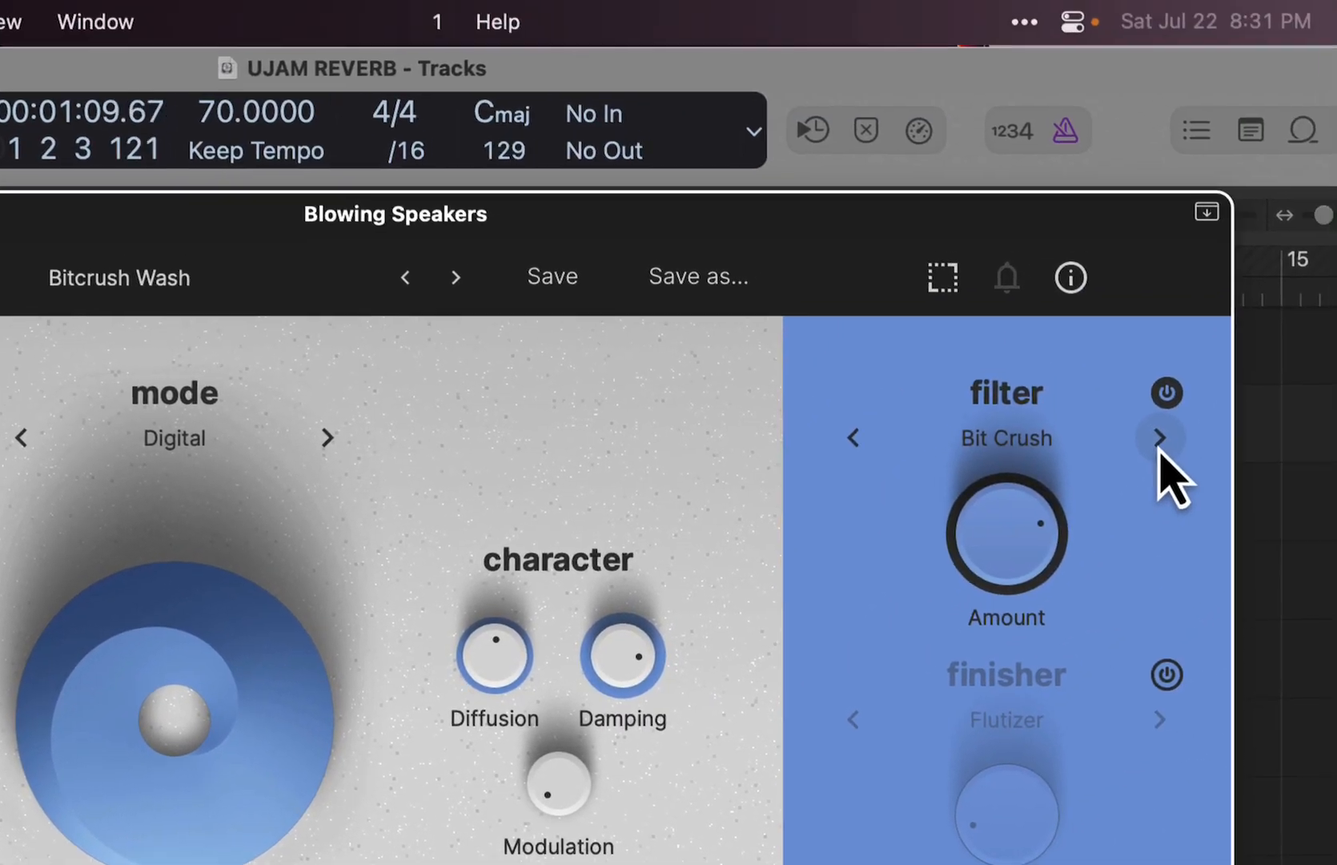
- Change the filter type to Filt Dist and turn on the finisher with the Electro Cluster effect
{"action": "left_click", "coordinate": [1158, 441]}
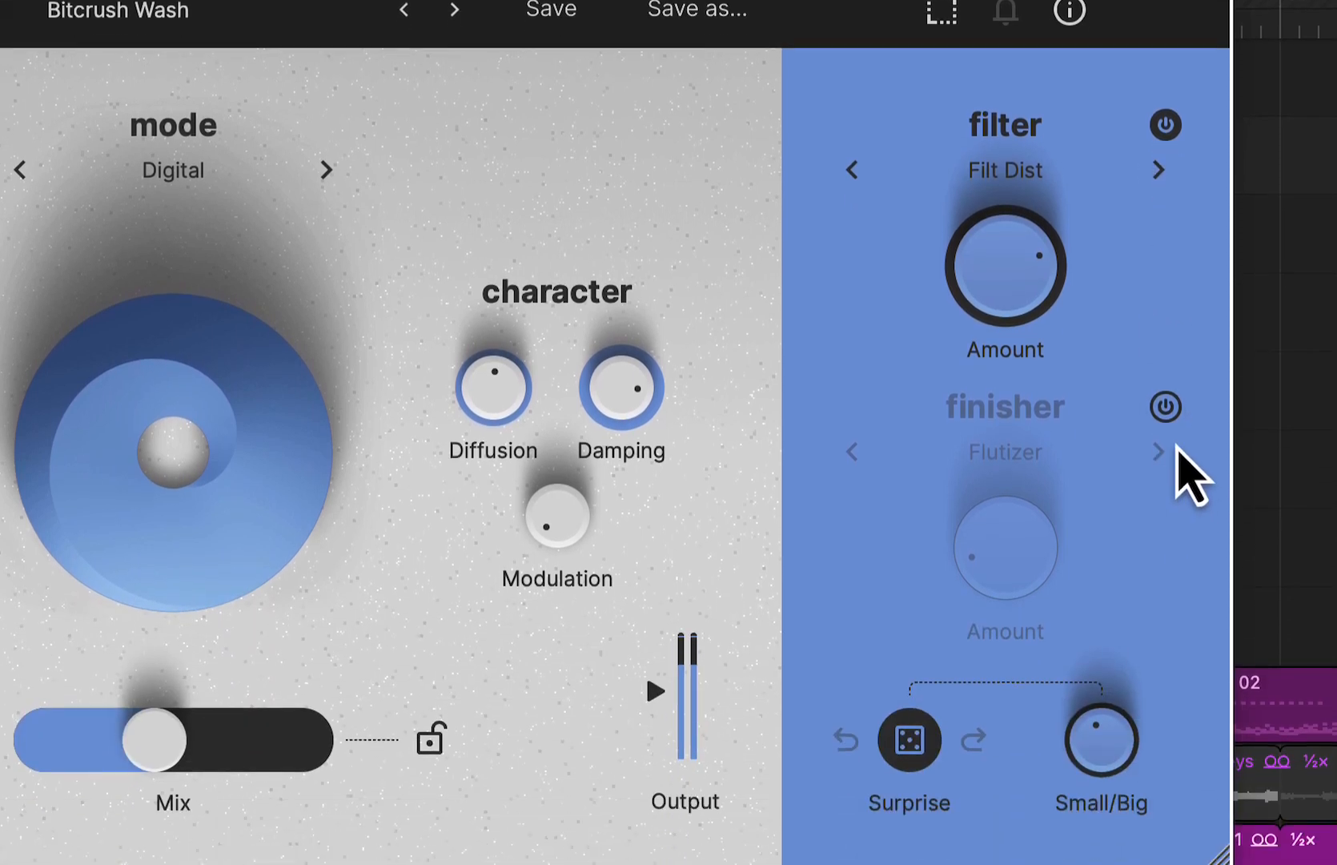
{"action": "left_click", "coordinate": [1165, 676]}
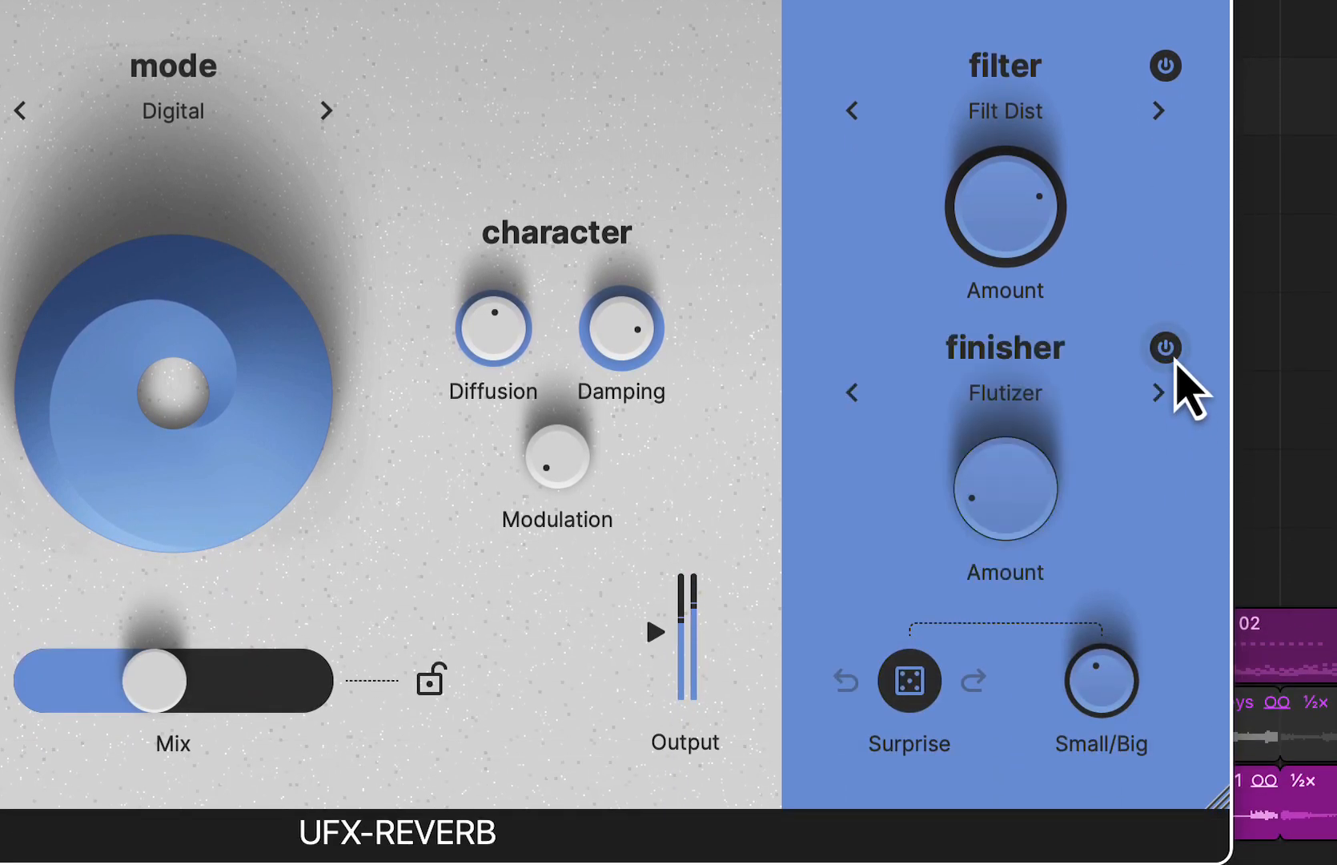
{"action": "left_click", "coordinate": [1158, 394]}
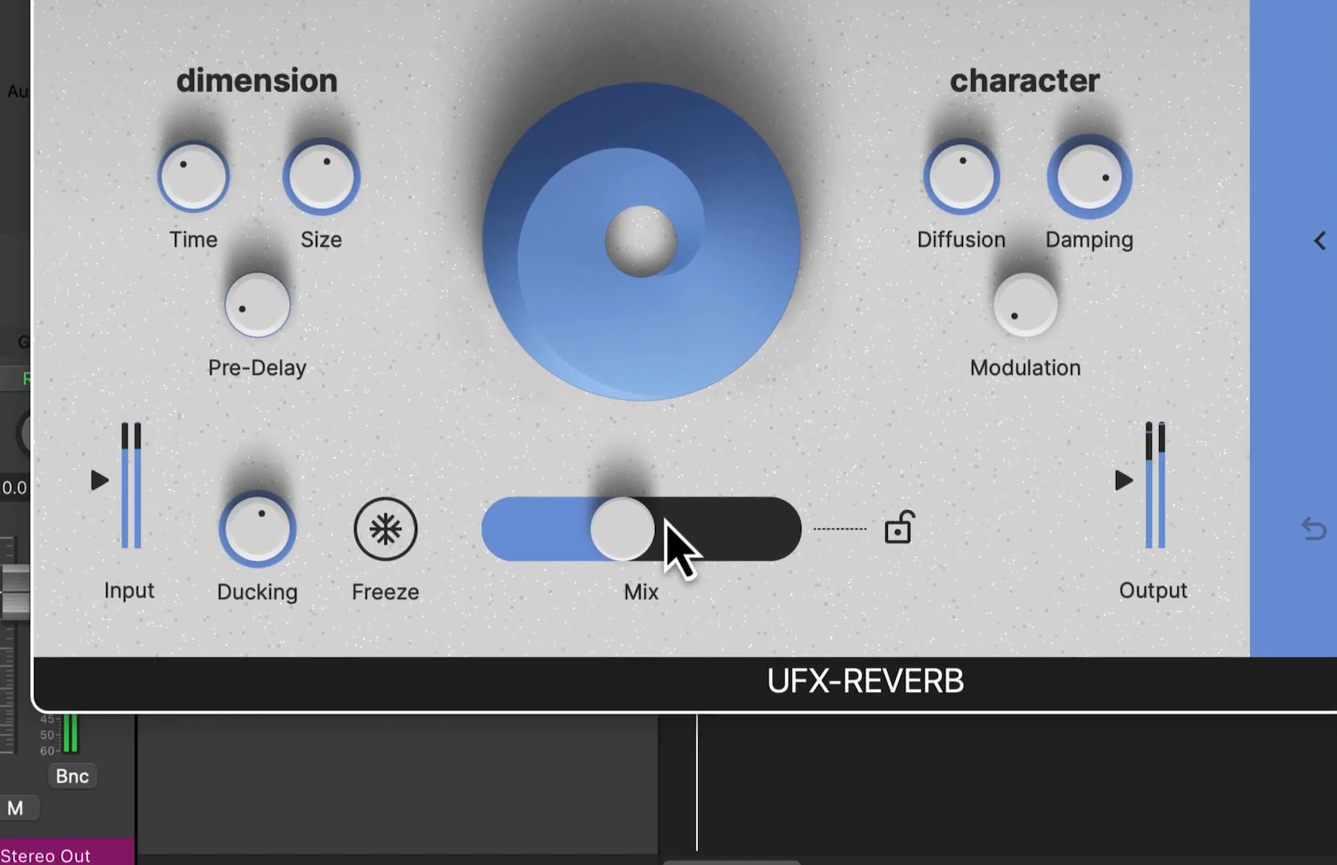
- Compare Ducking at minimum and at 82 % during playback while lowering the reverb's Mix
{"action": "left_click_drag", "start_coordinate": [607, 534], "coordinate": [569, 543]}
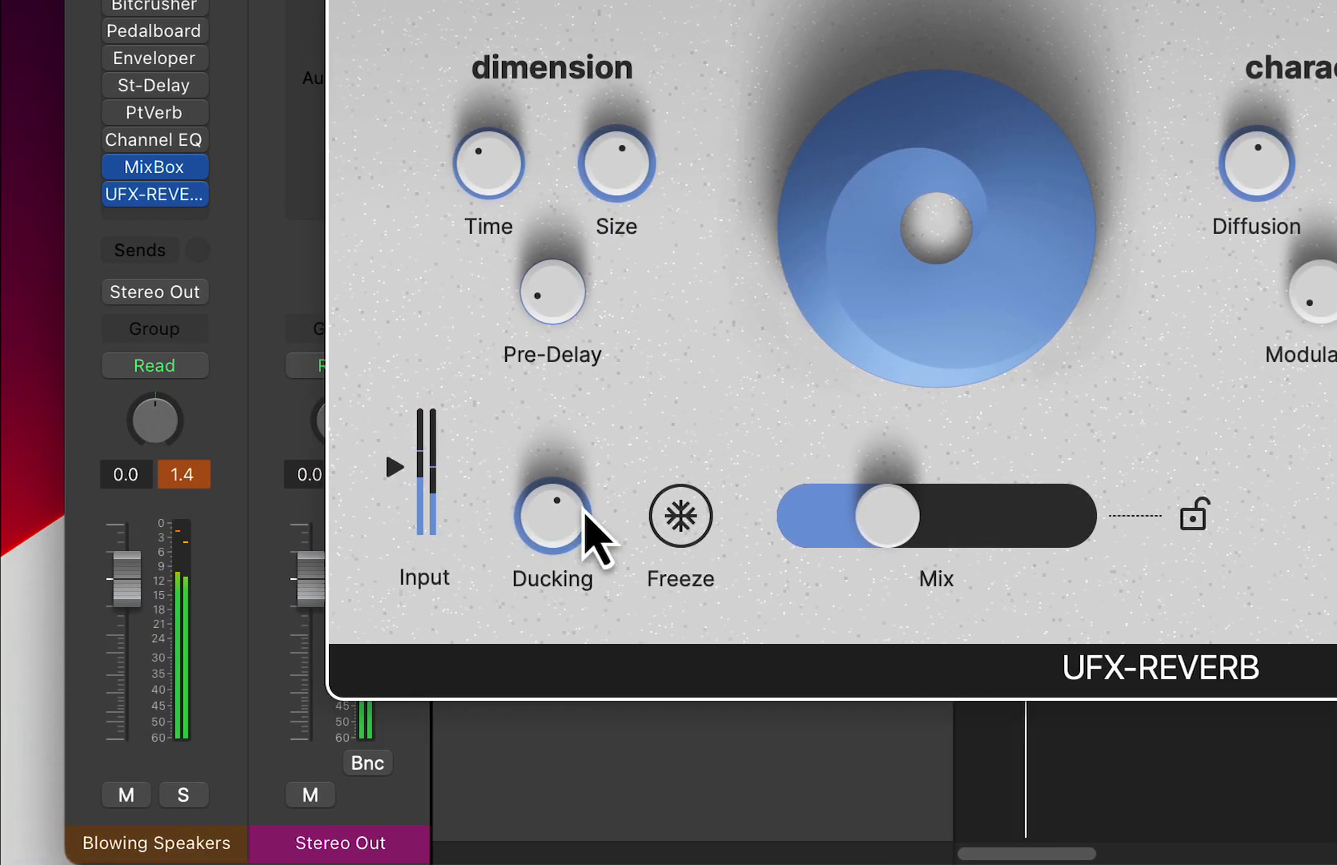
{"action": "left_click_drag", "start_coordinate": [290, 522], "coordinate": [371, 852]}
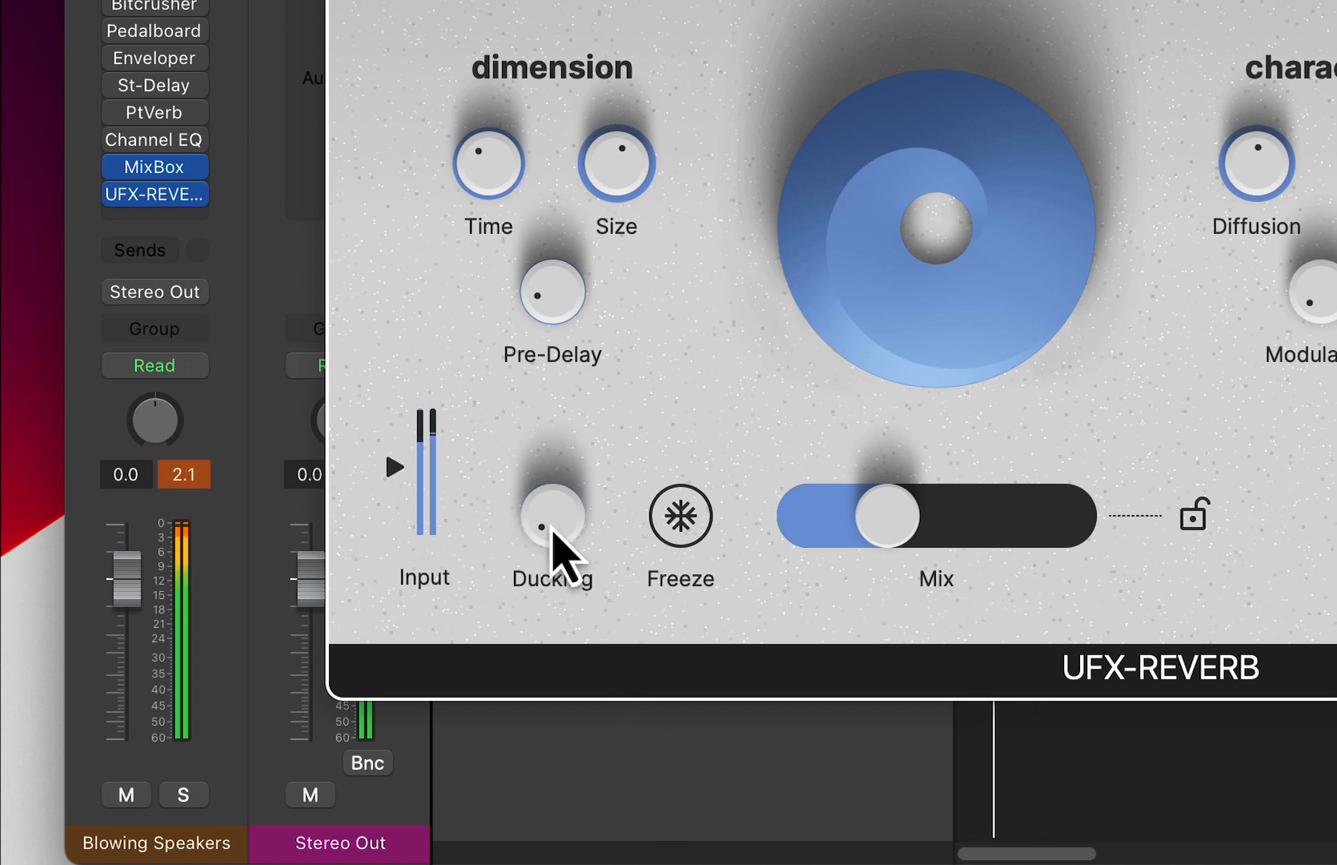
{"action": "left_click_drag", "start_coordinate": [553, 532], "coordinate": [512, 202]}
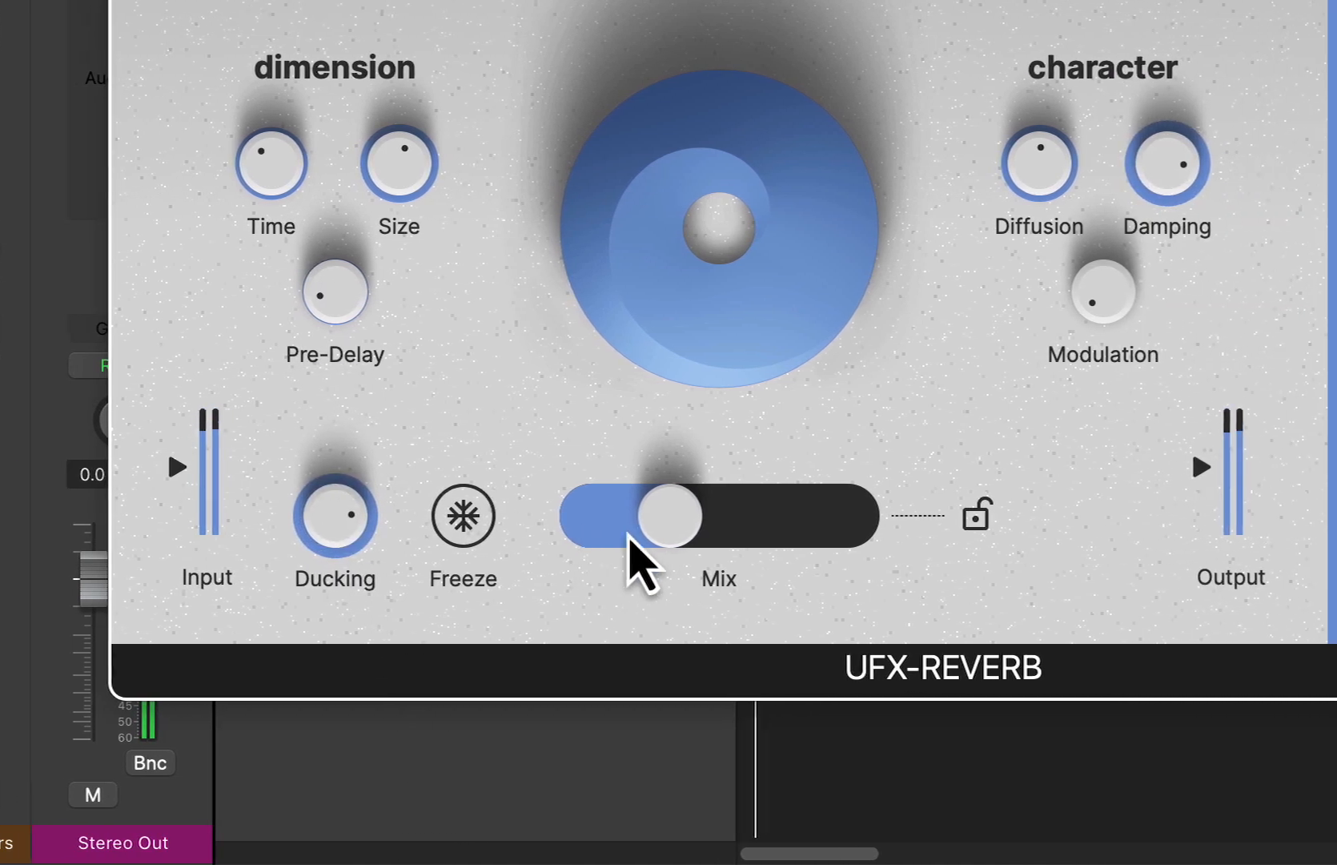
{"action": "left_click_drag", "start_coordinate": [628, 537], "coordinate": [607, 532]}
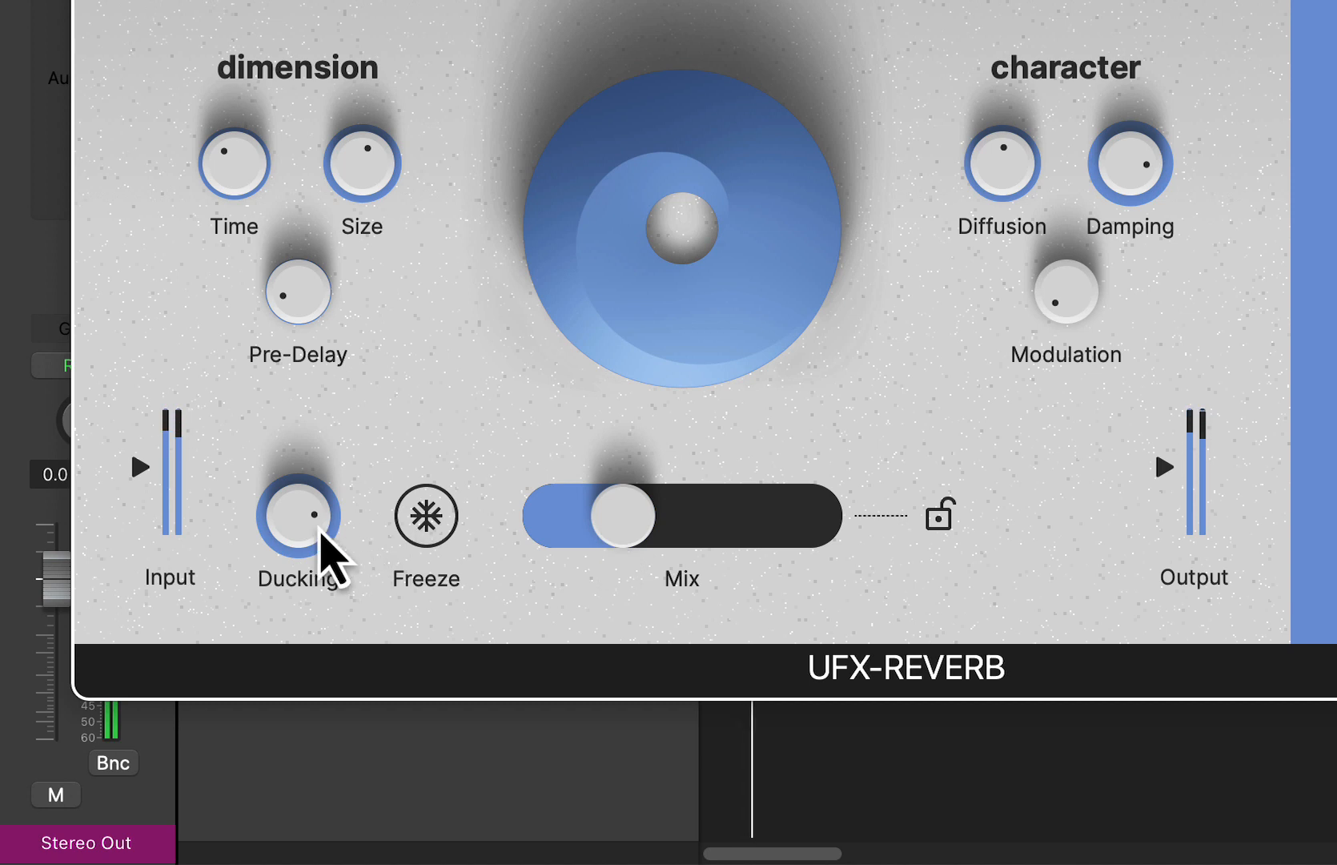
- Load the 80s Drum Room preset from the factory Drums category and advance to the 80s Drums preset
{"action": "left_click", "coordinate": [328, 95]}
{"action": "mouse_move", "coordinate": [144, 352]}
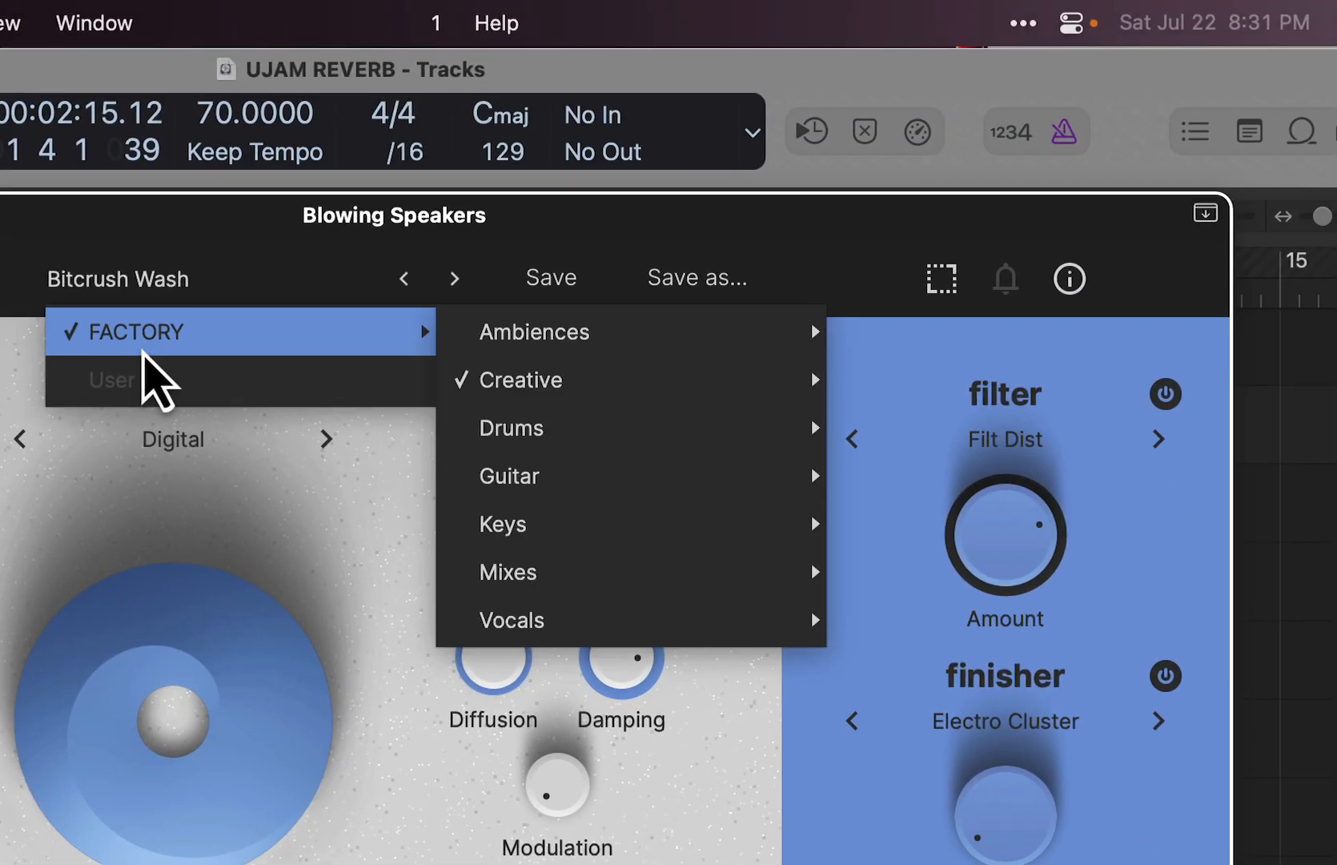
{"action": "mouse_move", "coordinate": [591, 426]}
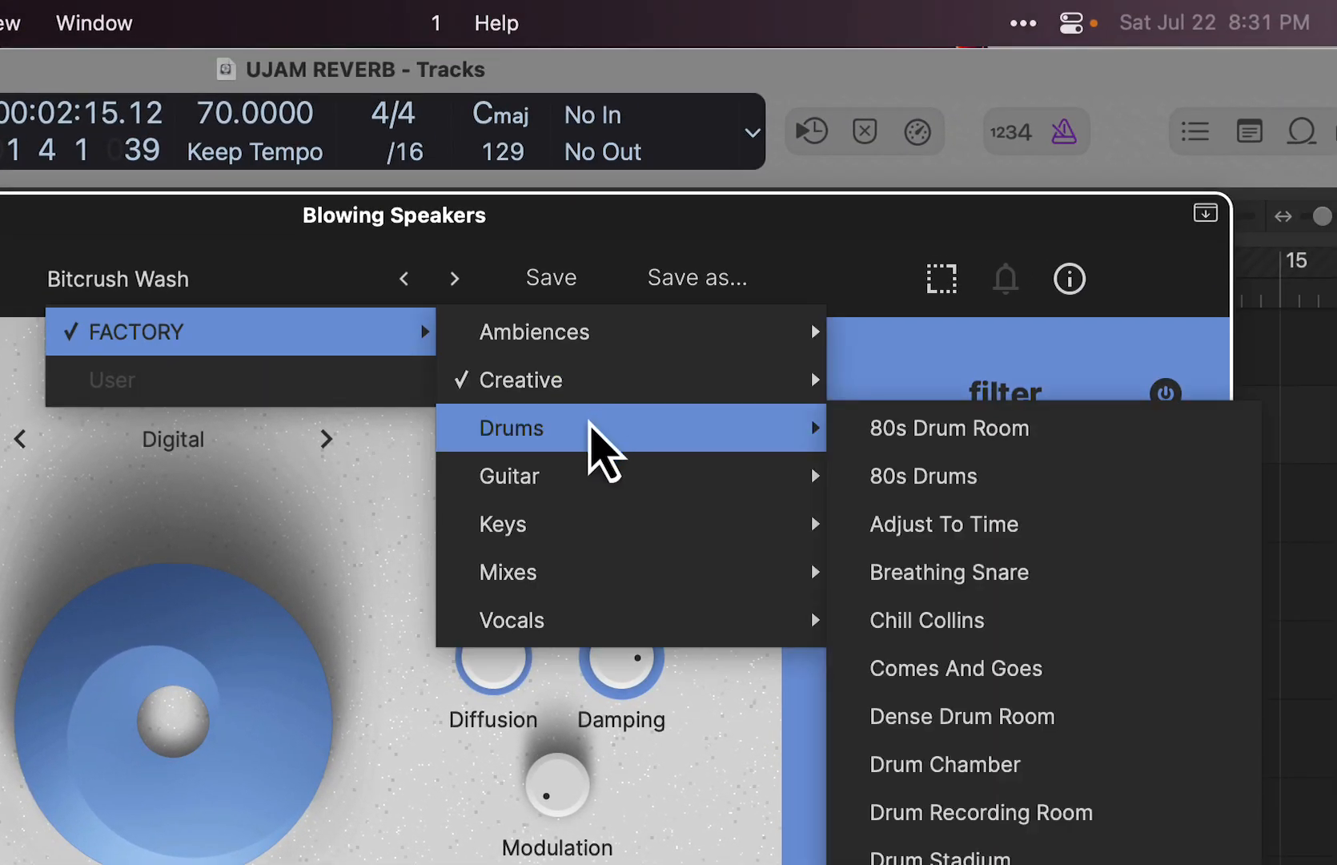
{"action": "left_click", "coordinate": [1026, 437]}
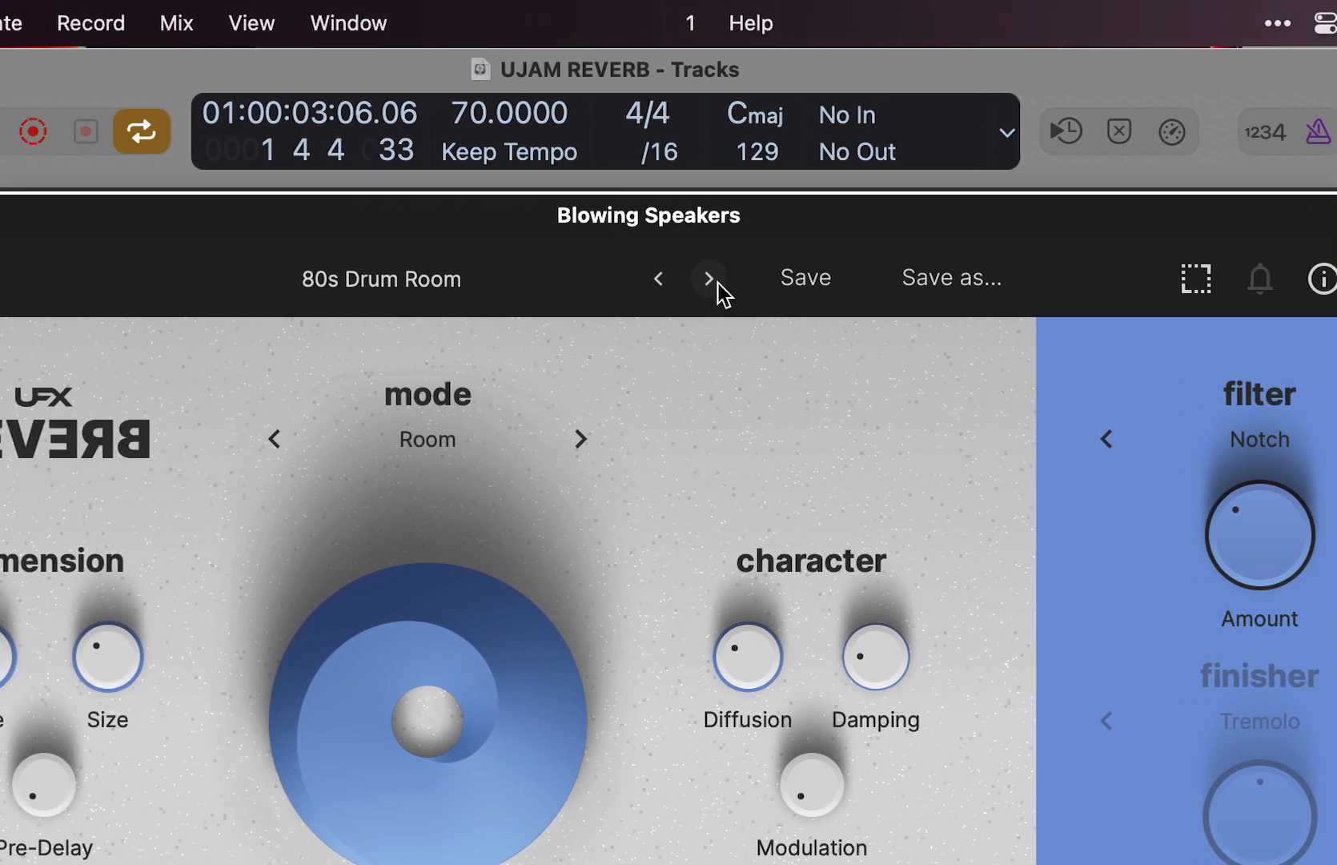
{"action": "left_click", "coordinate": [709, 278]}
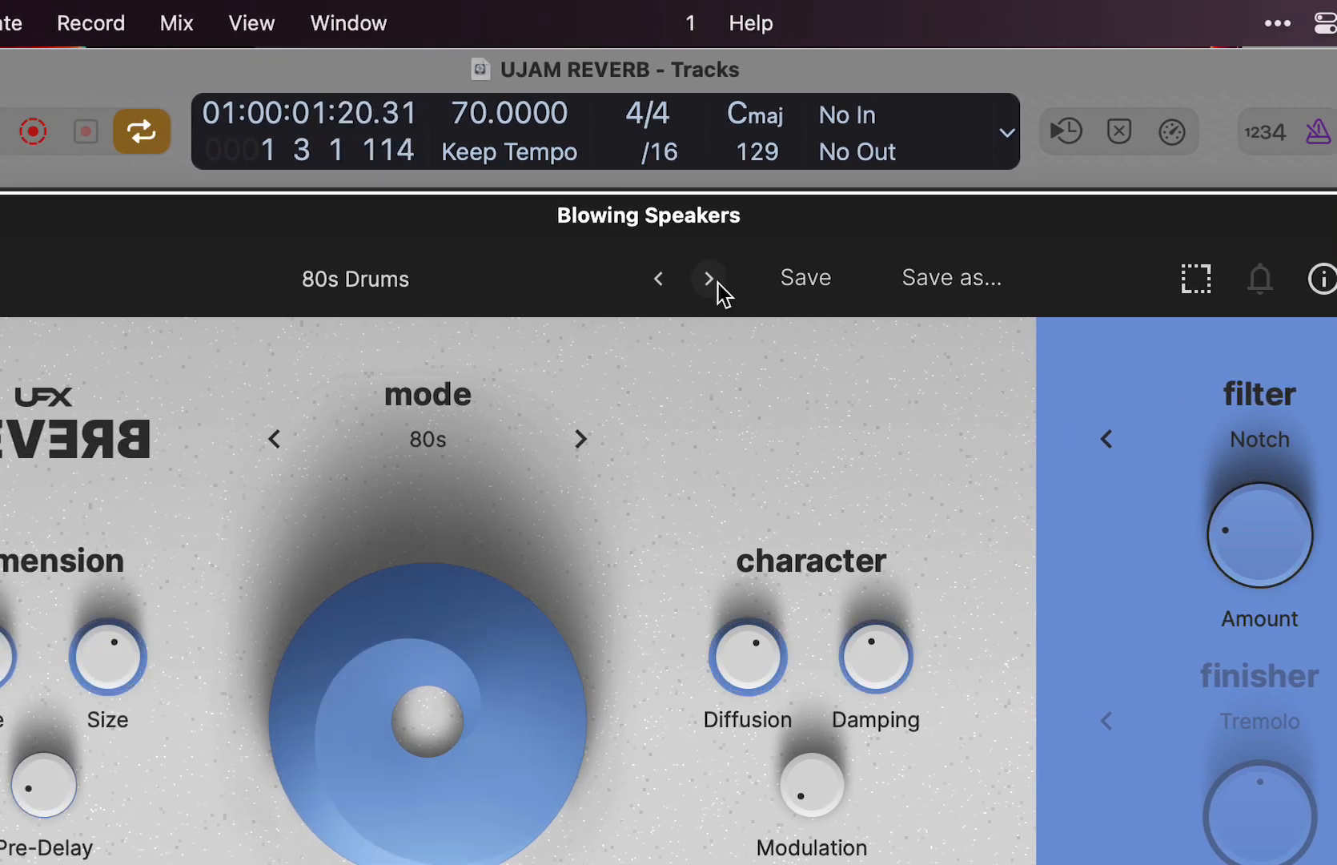
- Advance through the Adjust To Time and Breathing Snare presets to Chill Collins, and open the list of factory preset categories
{"action": "left_click", "coordinate": [710, 279]}
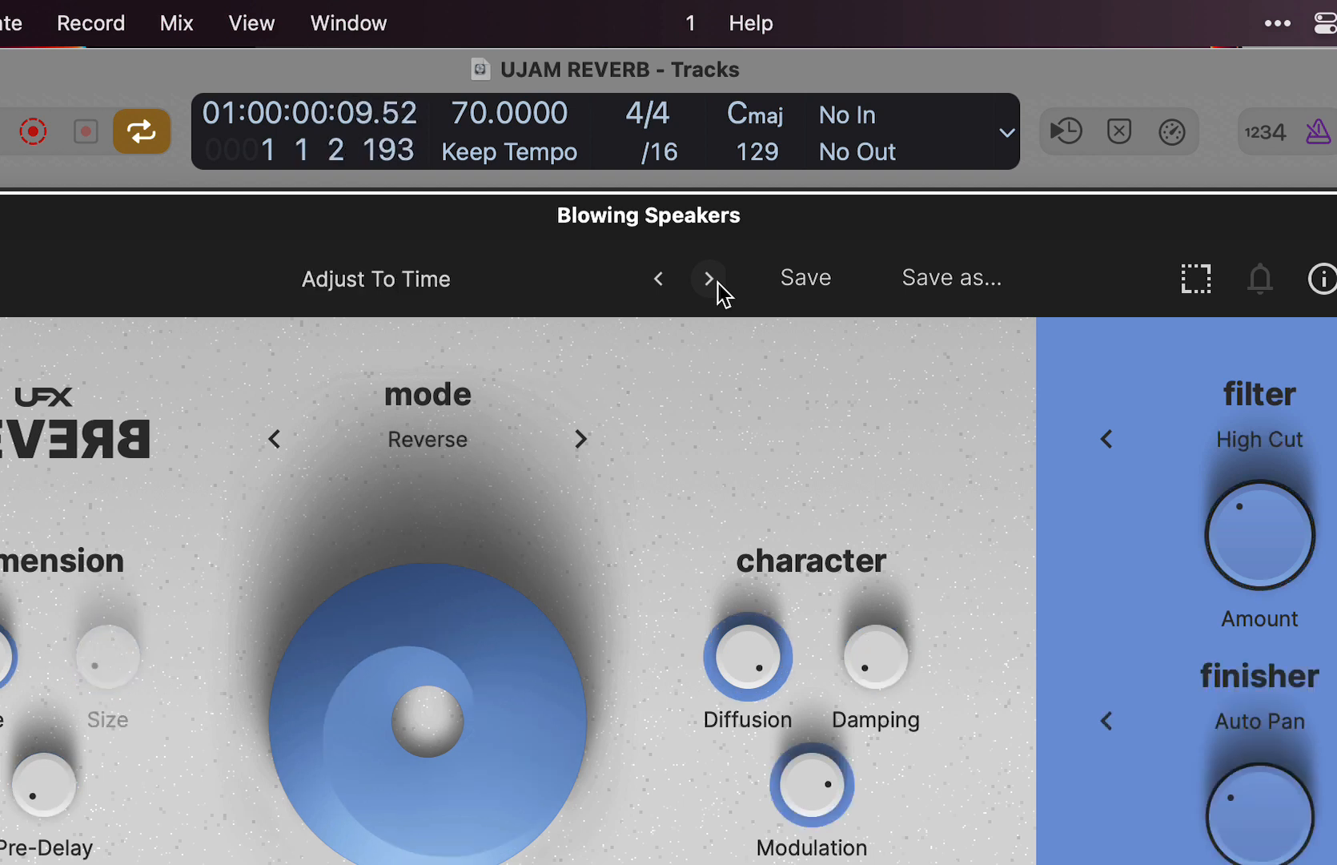
{"action": "left_click", "coordinate": [710, 279]}
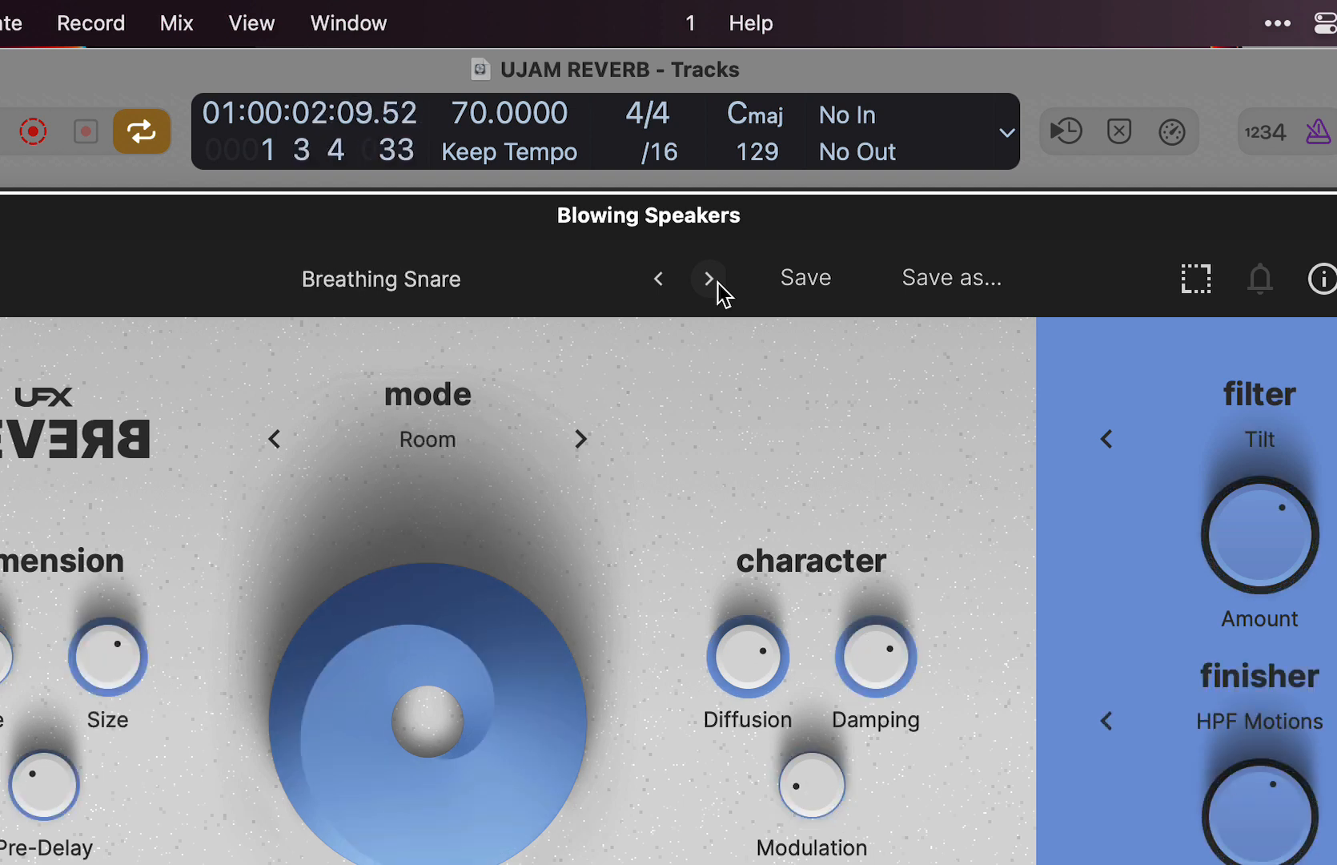
{"action": "left_click", "coordinate": [710, 278]}
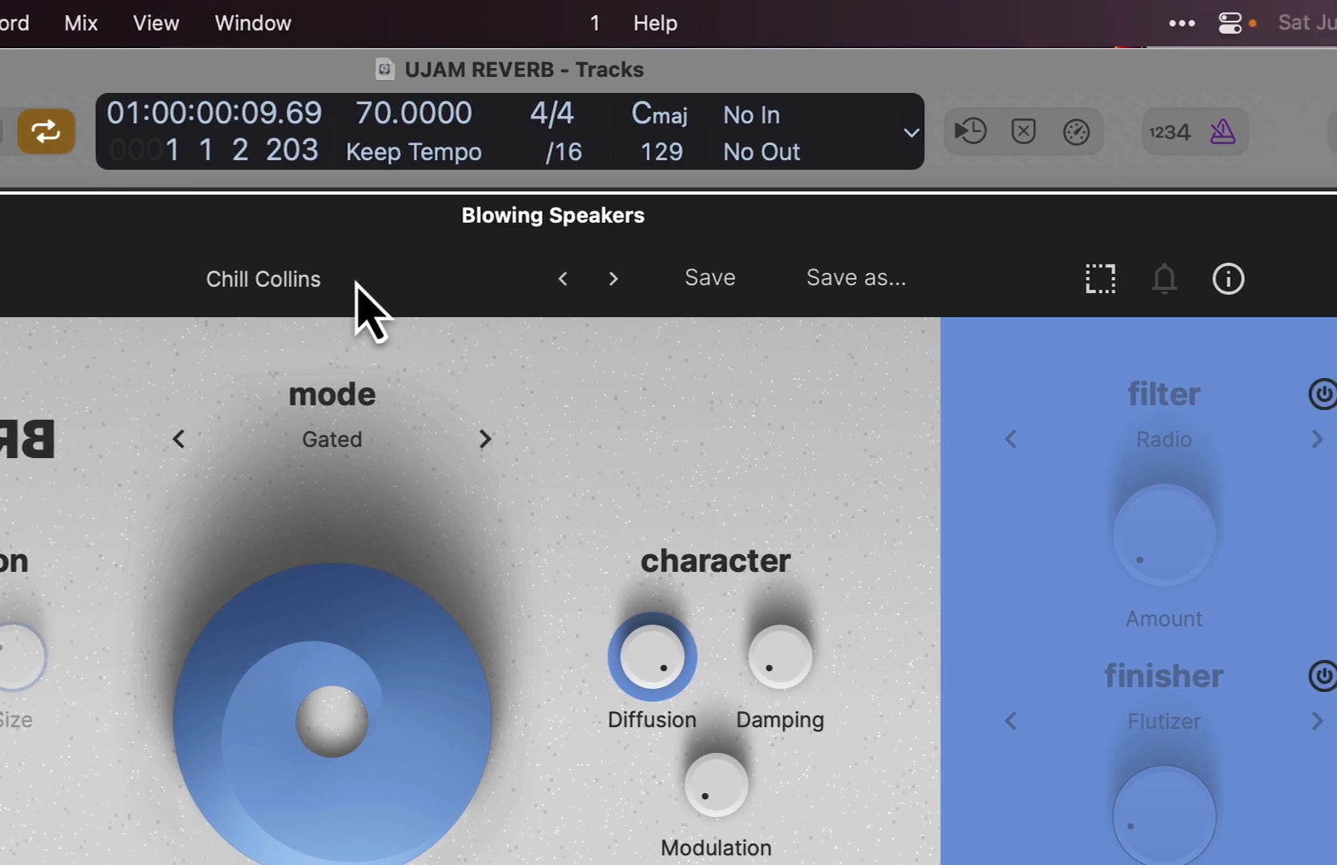
{"action": "left_click", "coordinate": [393, 279]}
{"action": "mouse_move", "coordinate": [441, 328]}
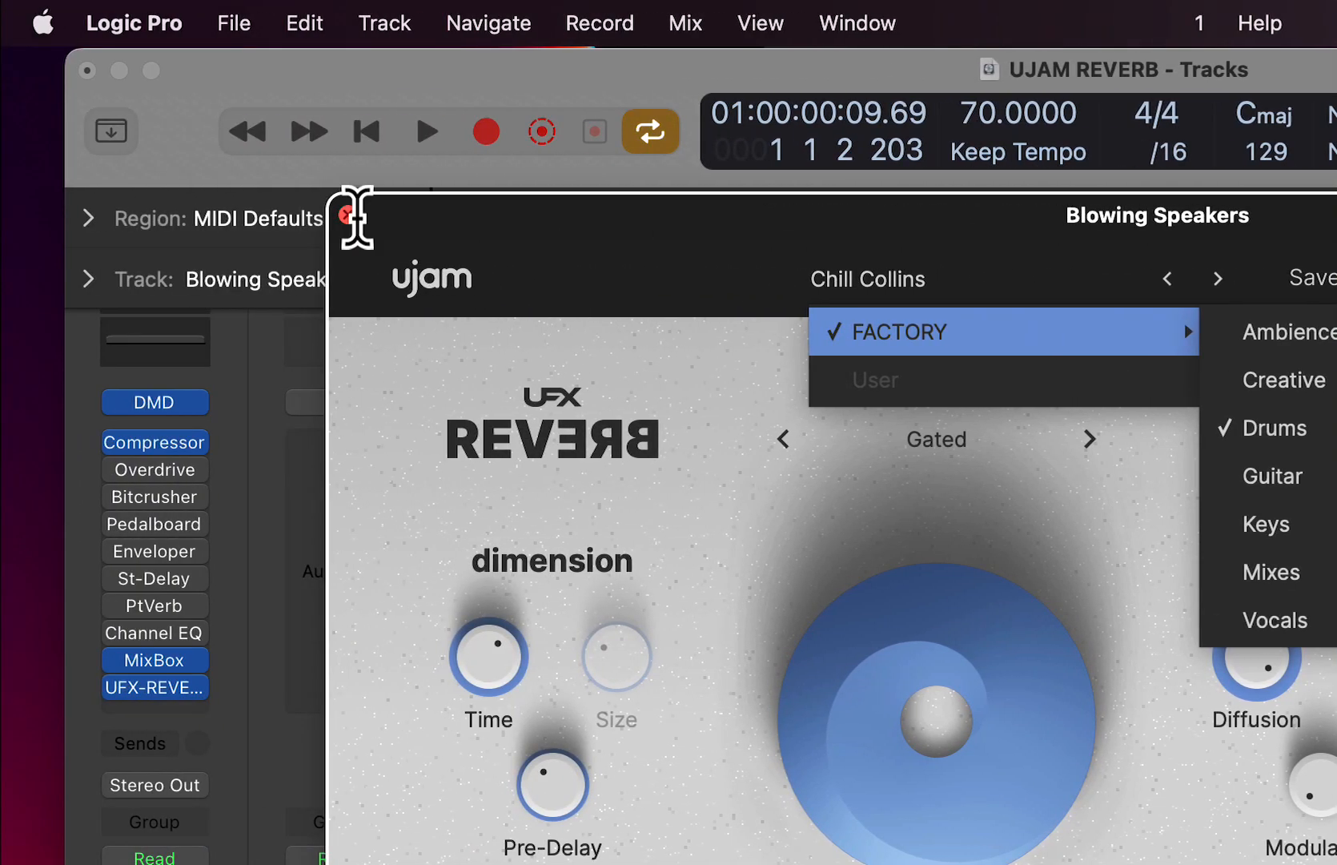
- Unmute the Acoustic Noodling 05 track and bypass UFX-REVERB on the Blowing Speakers track
{"action": "left_click", "coordinate": [349, 214]}
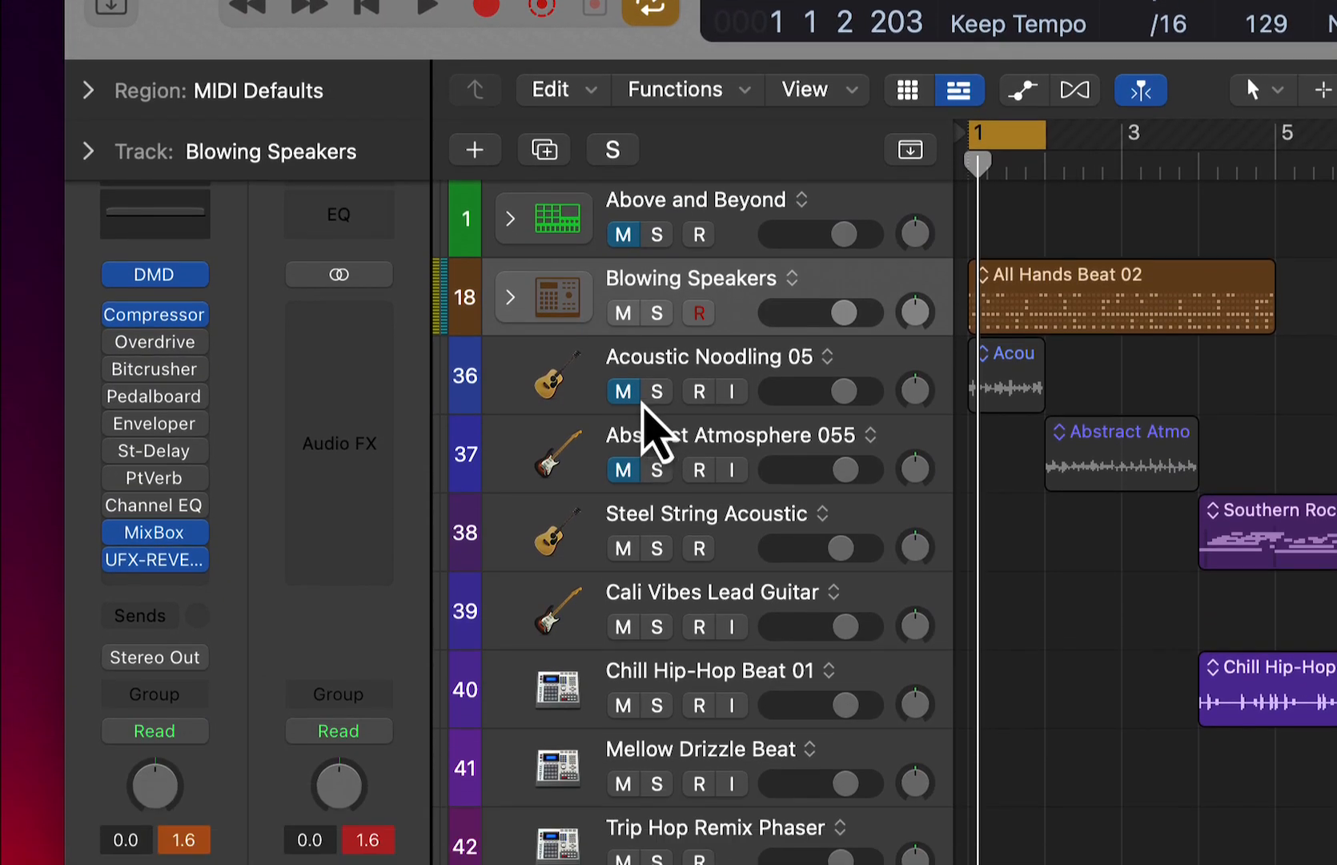
{"action": "left_click", "coordinate": [623, 519]}
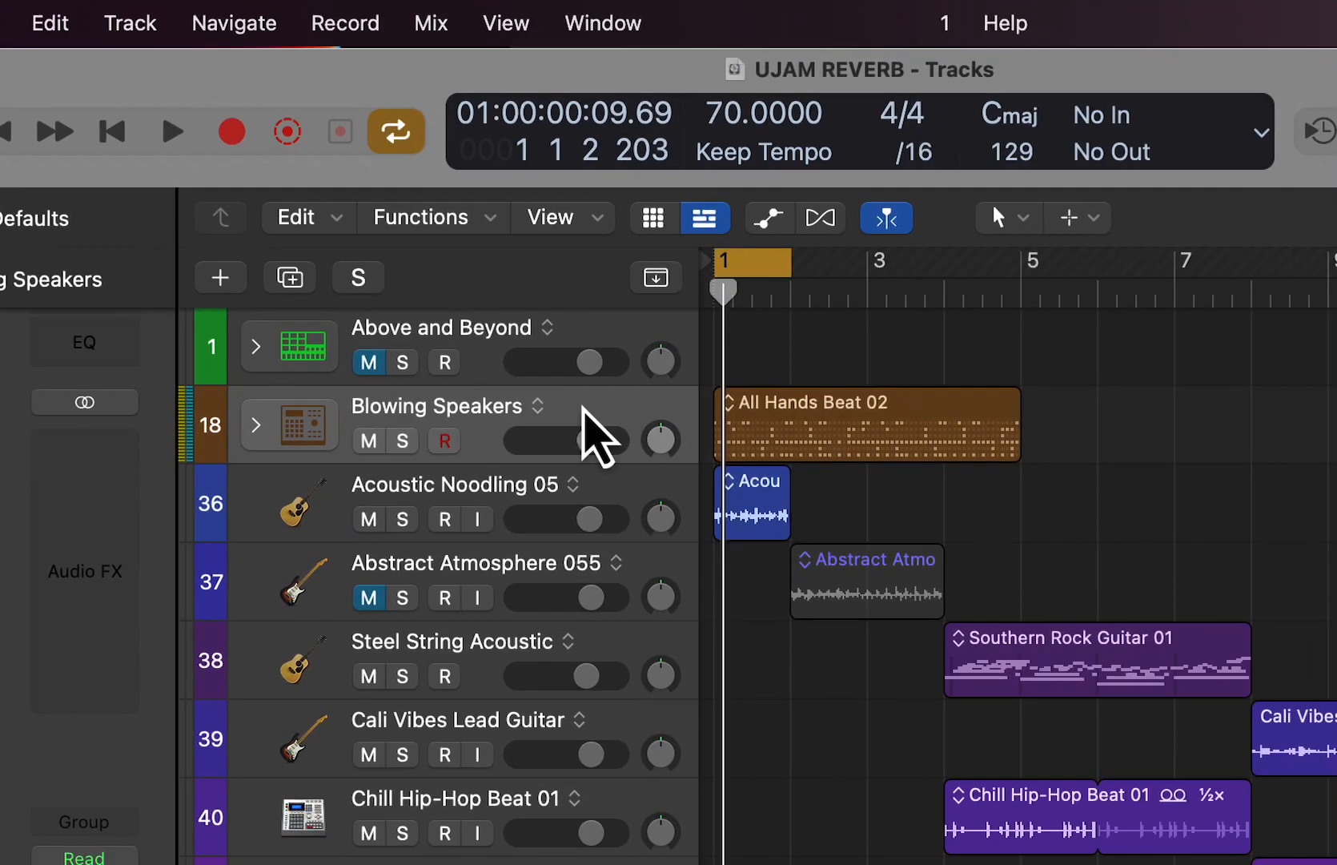
{"action": "left_click", "coordinate": [836, 247]}
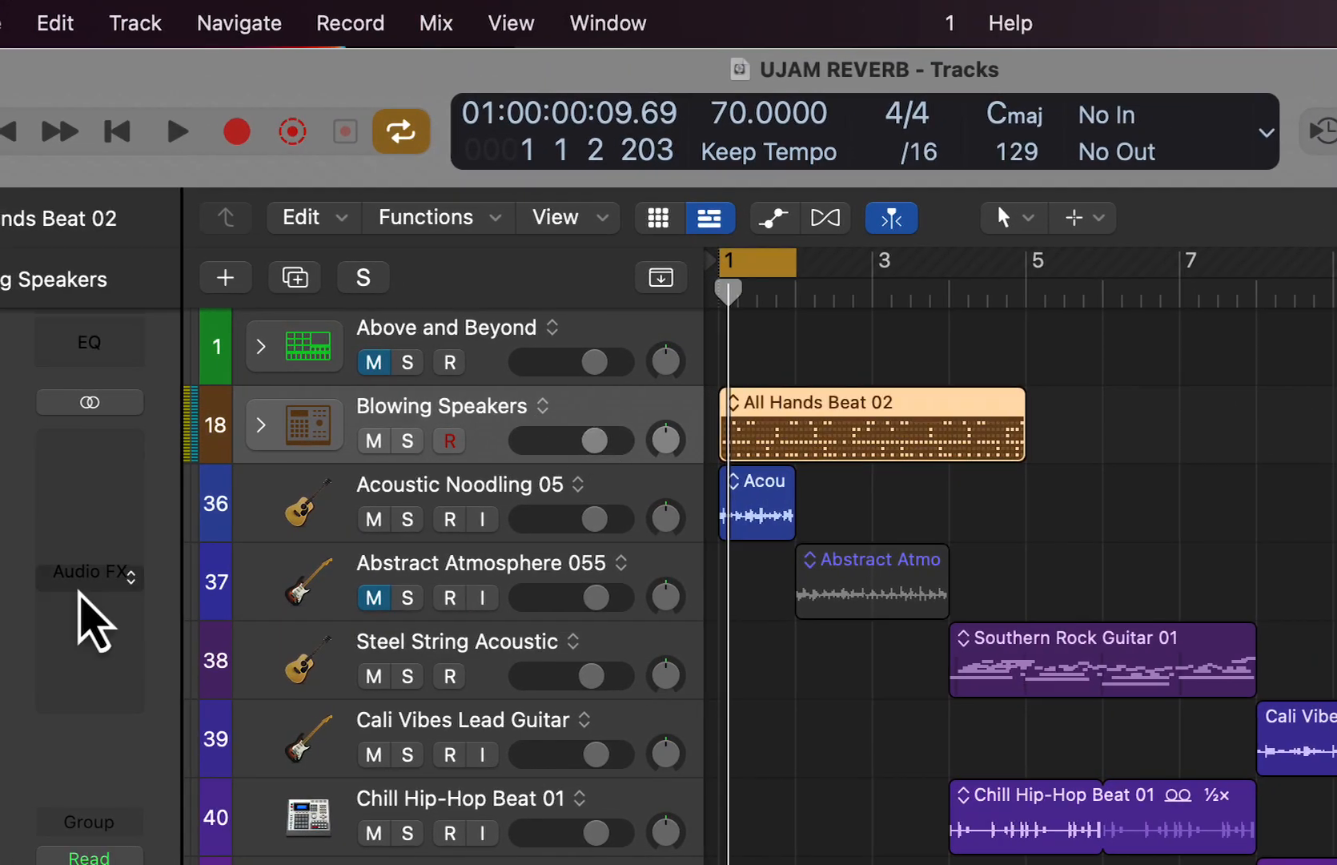
{"action": "left_click", "coordinate": [96, 685]}
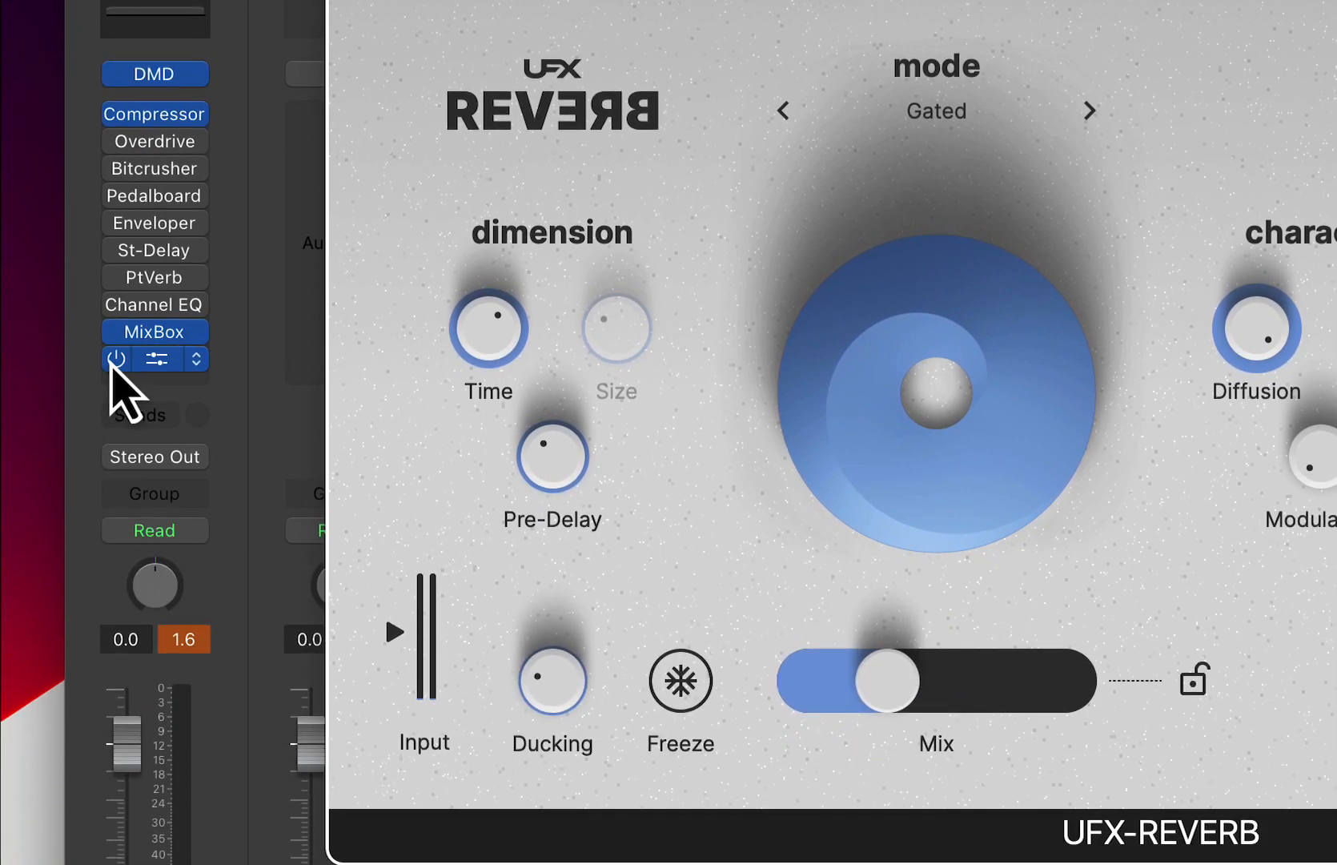
{"action": "left_click", "coordinate": [111, 687]}
{"action": "left_click", "coordinate": [347, 31]}
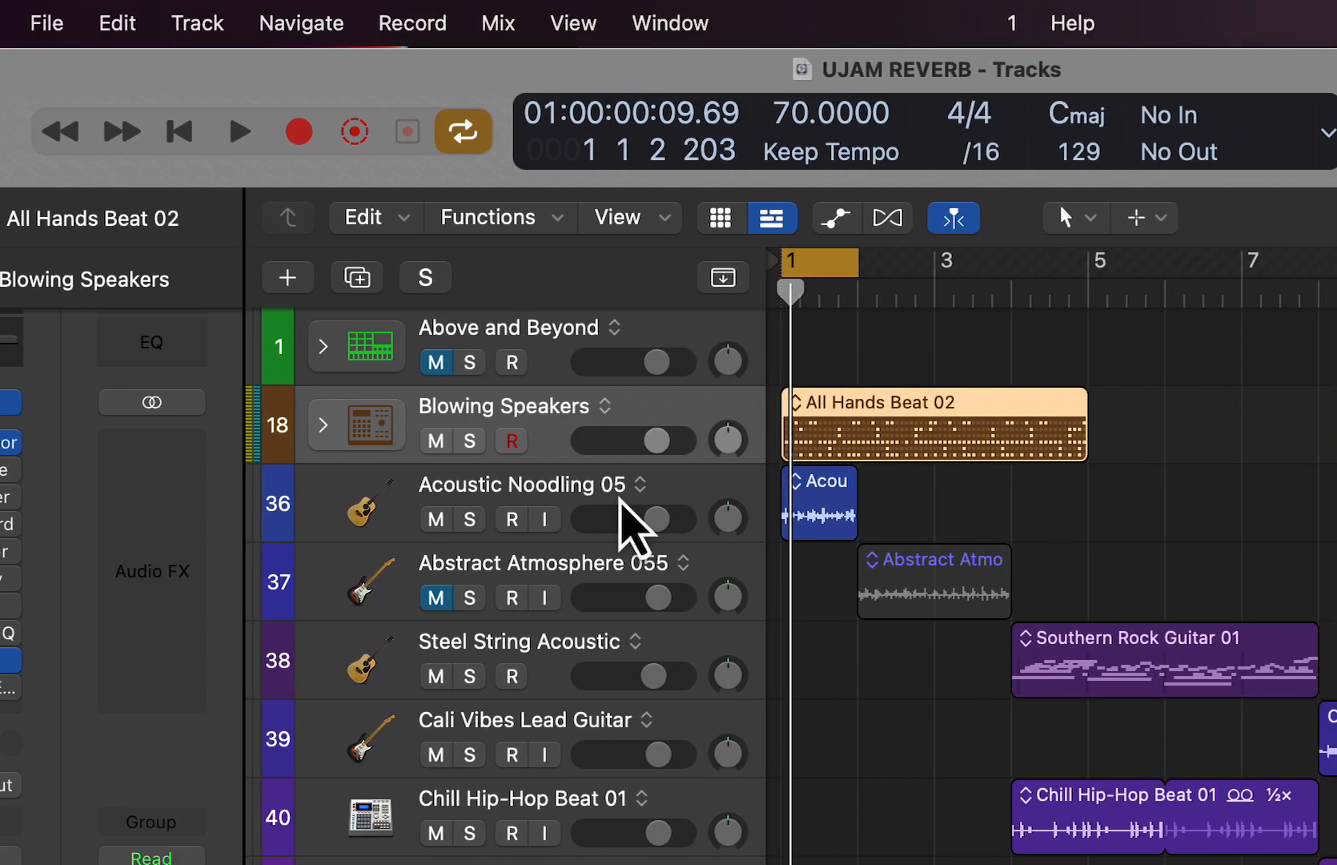
- Open UFX-REVERB on the Acoustic Noodling 05 track, bypass it and play the loop dry
{"action": "left_click", "coordinate": [601, 484]}
{"action": "left_click", "coordinate": [0, 633]}
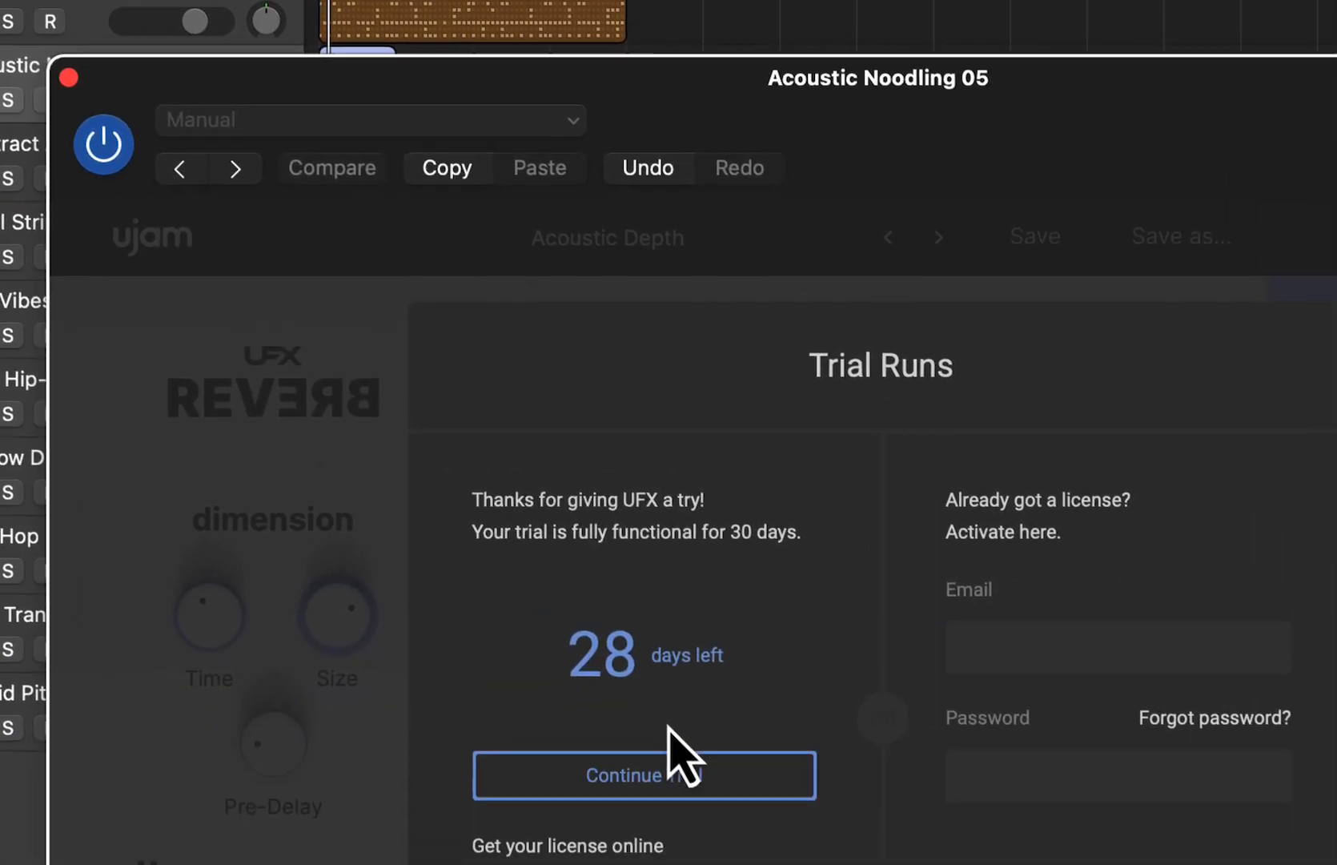
{"action": "left_click", "coordinate": [1041, 864]}
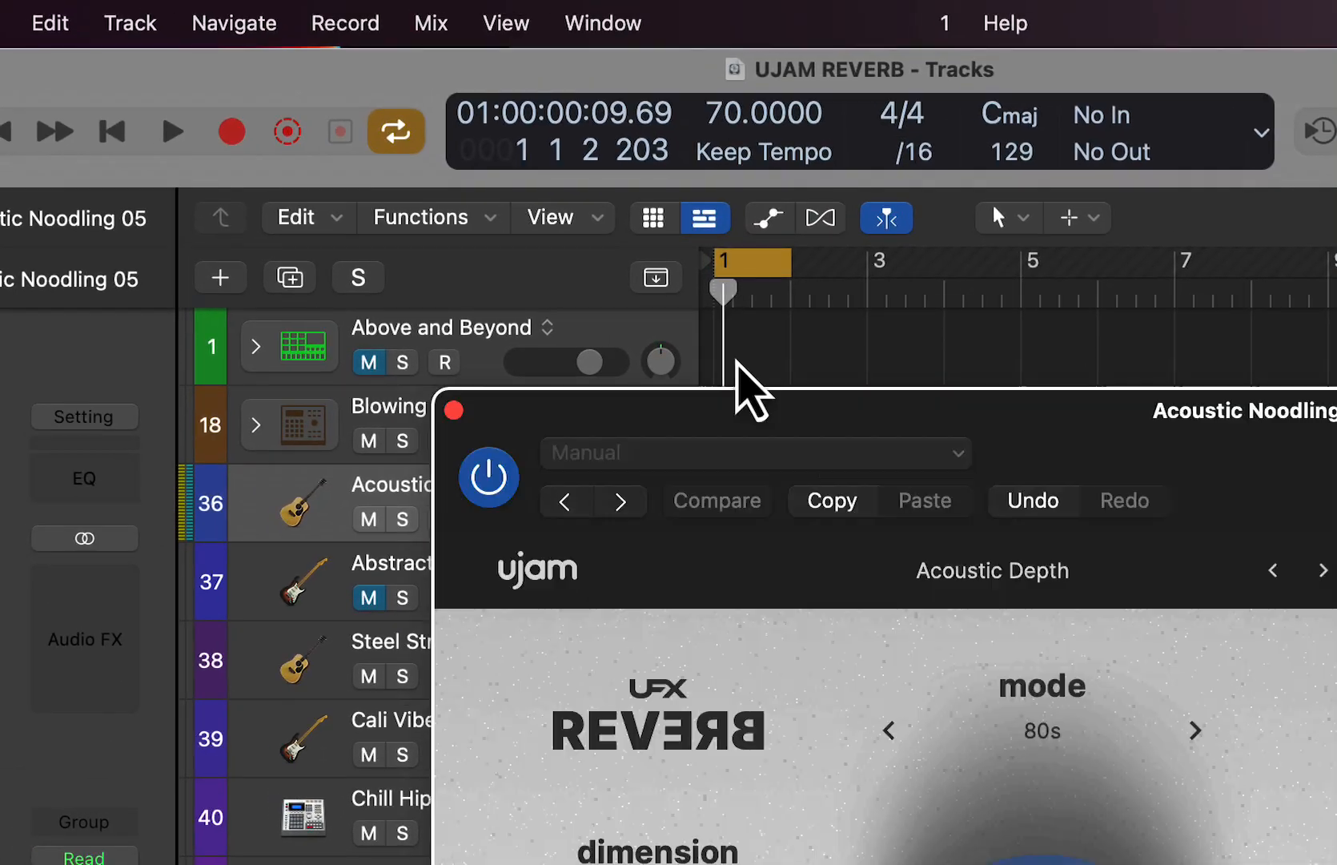
{"action": "left_click_drag", "start_coordinate": [735, 360], "coordinate": [655, 152]}
{"action": "left_click", "coordinate": [405, 222]}
{"action": "left_click_drag", "start_coordinate": [437, 161], "coordinate": [892, 360]}
{"action": "left_click_drag", "start_coordinate": [1149, 362], "coordinate": [817, 215]}
{"action": "key", "text": "space"}
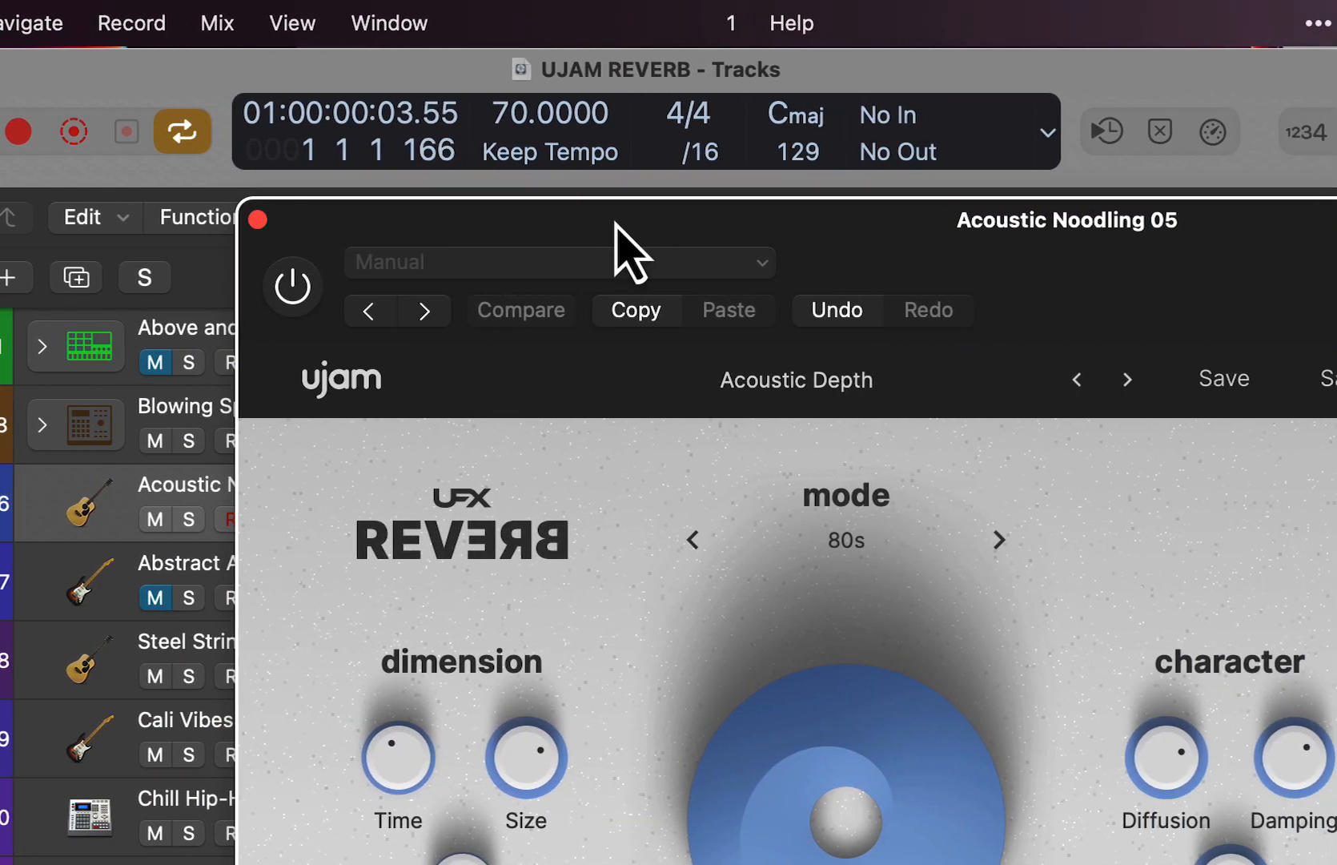
- Re-enable UFX-REVERB with the Acoustic Depth preset and play the loop, repositioning the plug-in window to keep all its controls in view
{"action": "left_click_drag", "start_coordinate": [1083, 221], "coordinate": [856, 227]}
{"action": "left_click_drag", "start_coordinate": [347, 226], "coordinate": [339, 233]}
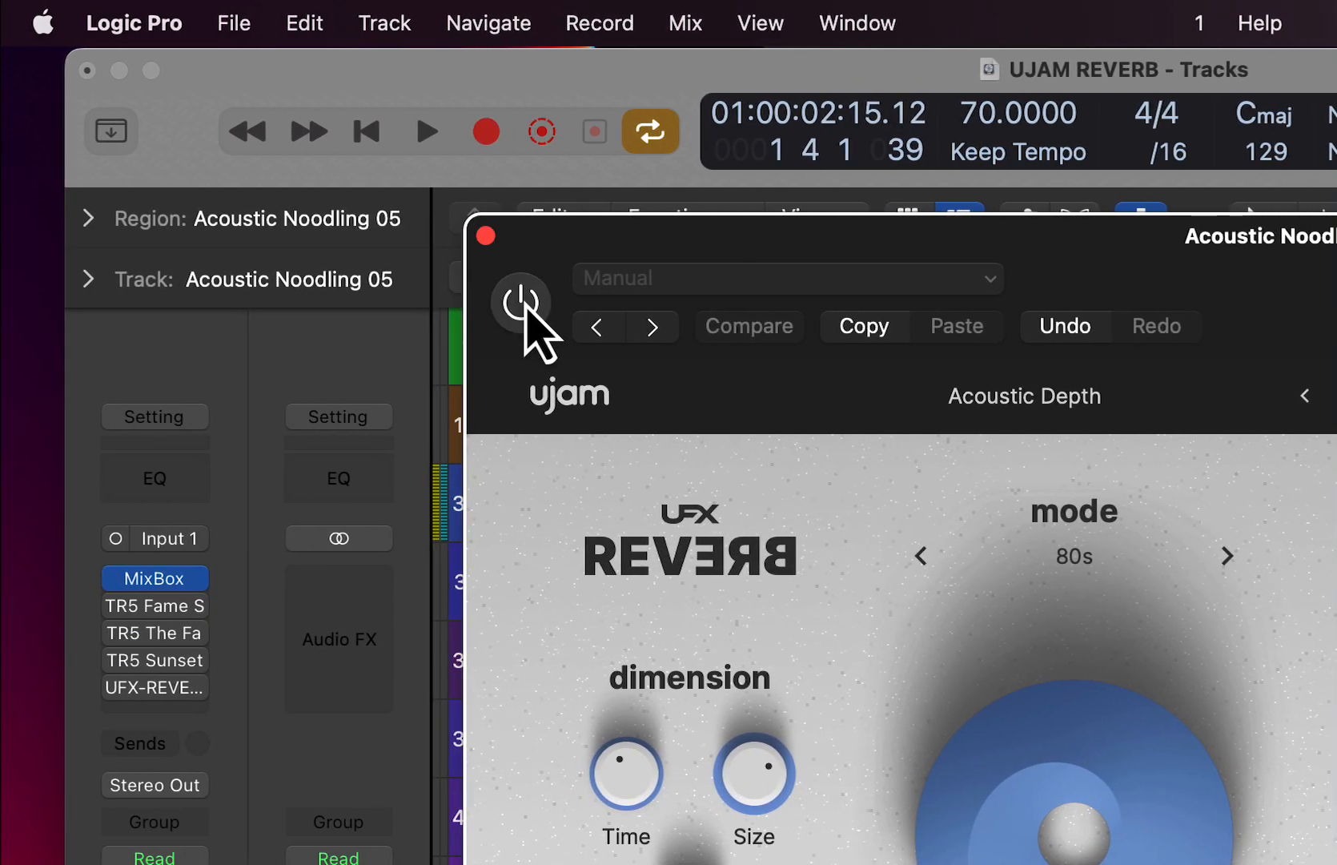
{"action": "left_click", "coordinate": [14, 303]}
{"action": "key", "text": "space"}
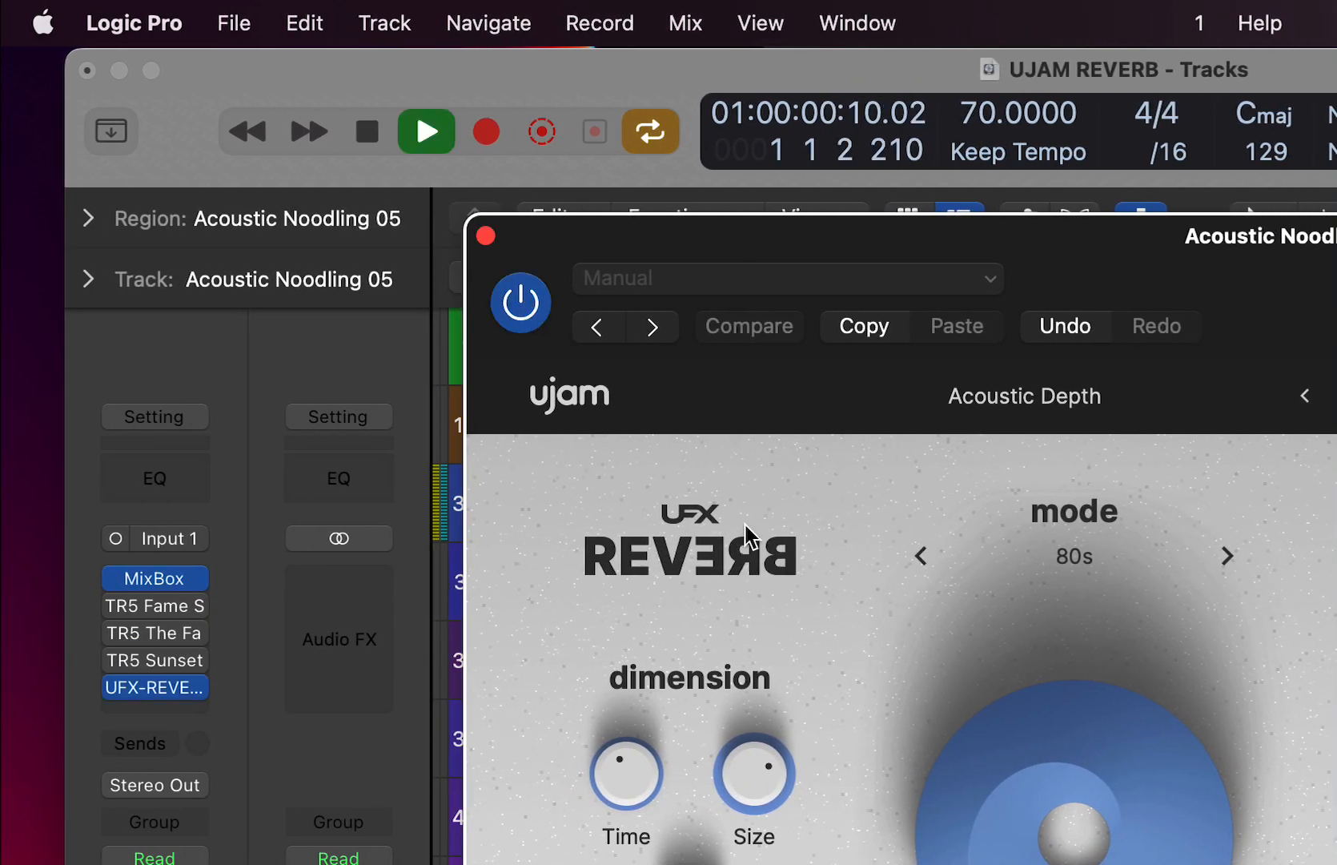
{"action": "left_click_drag", "start_coordinate": [727, 263], "coordinate": [887, 553]}
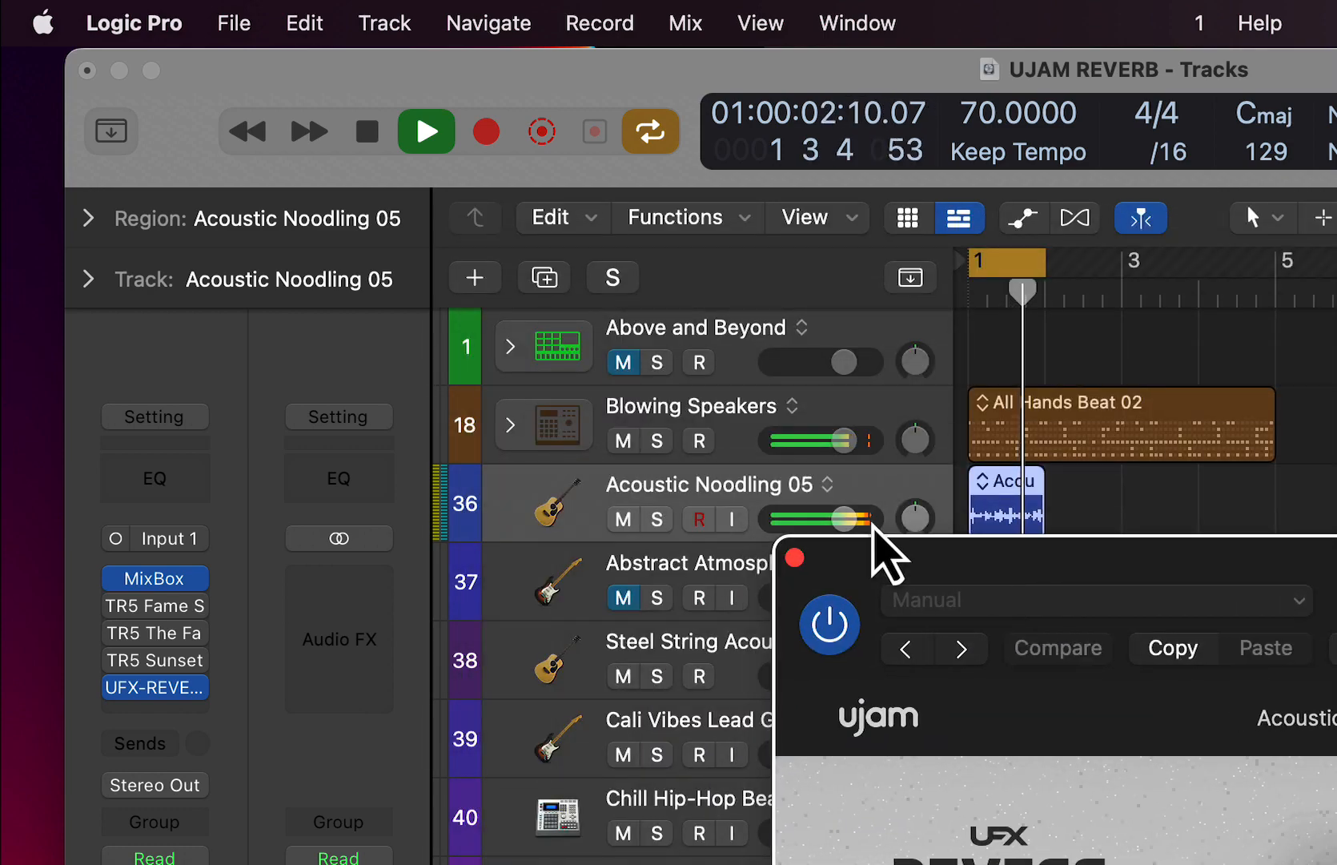
{"action": "left_click_drag", "start_coordinate": [1037, 559], "coordinate": [687, 171]}
{"action": "left_click_drag", "start_coordinate": [465, 116], "coordinate": [434, 105]}
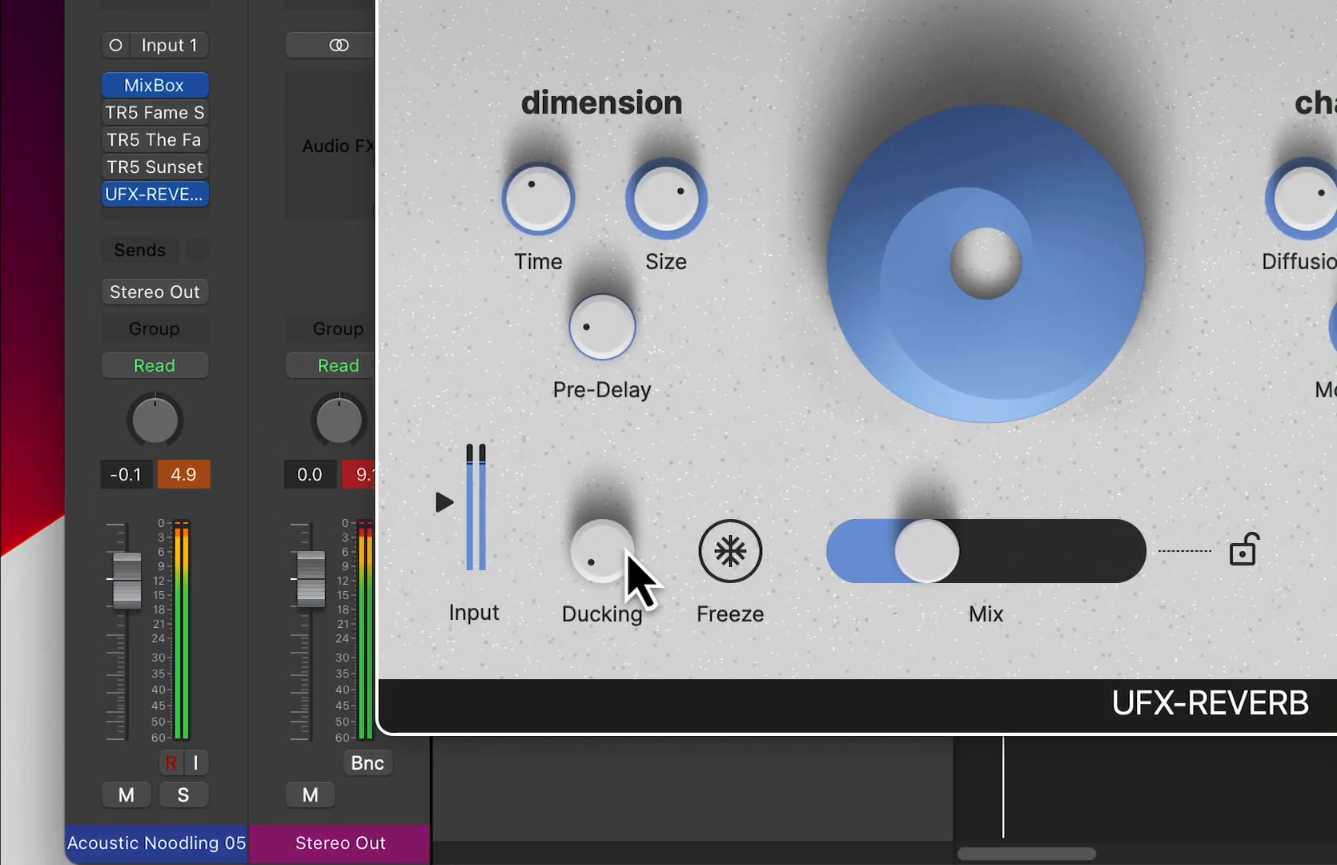
- Raise the reverb's Ducking to about 63 % during playback and increase Mix to slightly above the middle
{"action": "left_click_drag", "start_coordinate": [398, 662], "coordinate": [386, 523]}
{"action": "left_click_drag", "start_coordinate": [599, 578], "coordinate": [600, 545]}
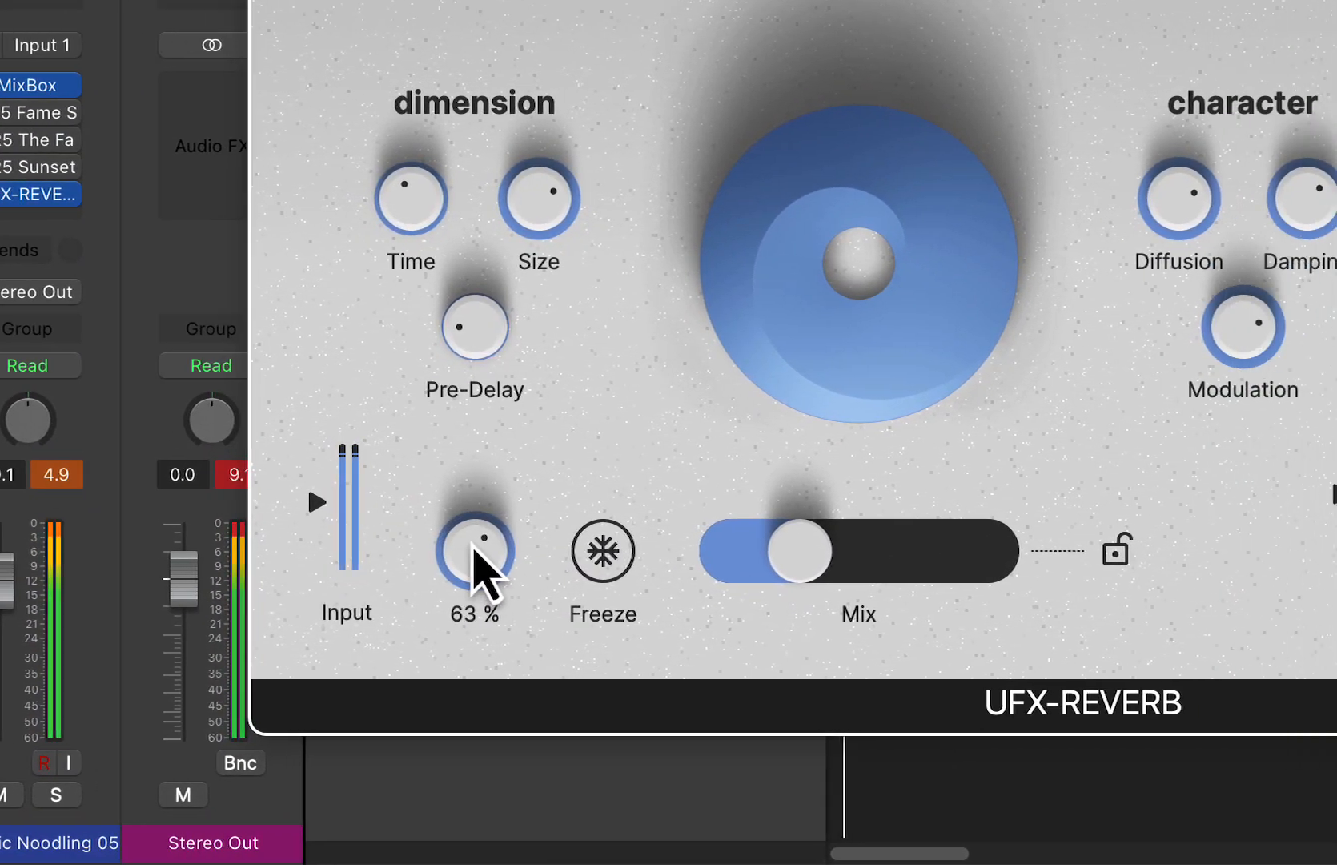
{"action": "left_click_drag", "start_coordinate": [942, 559], "coordinate": [1023, 565]}
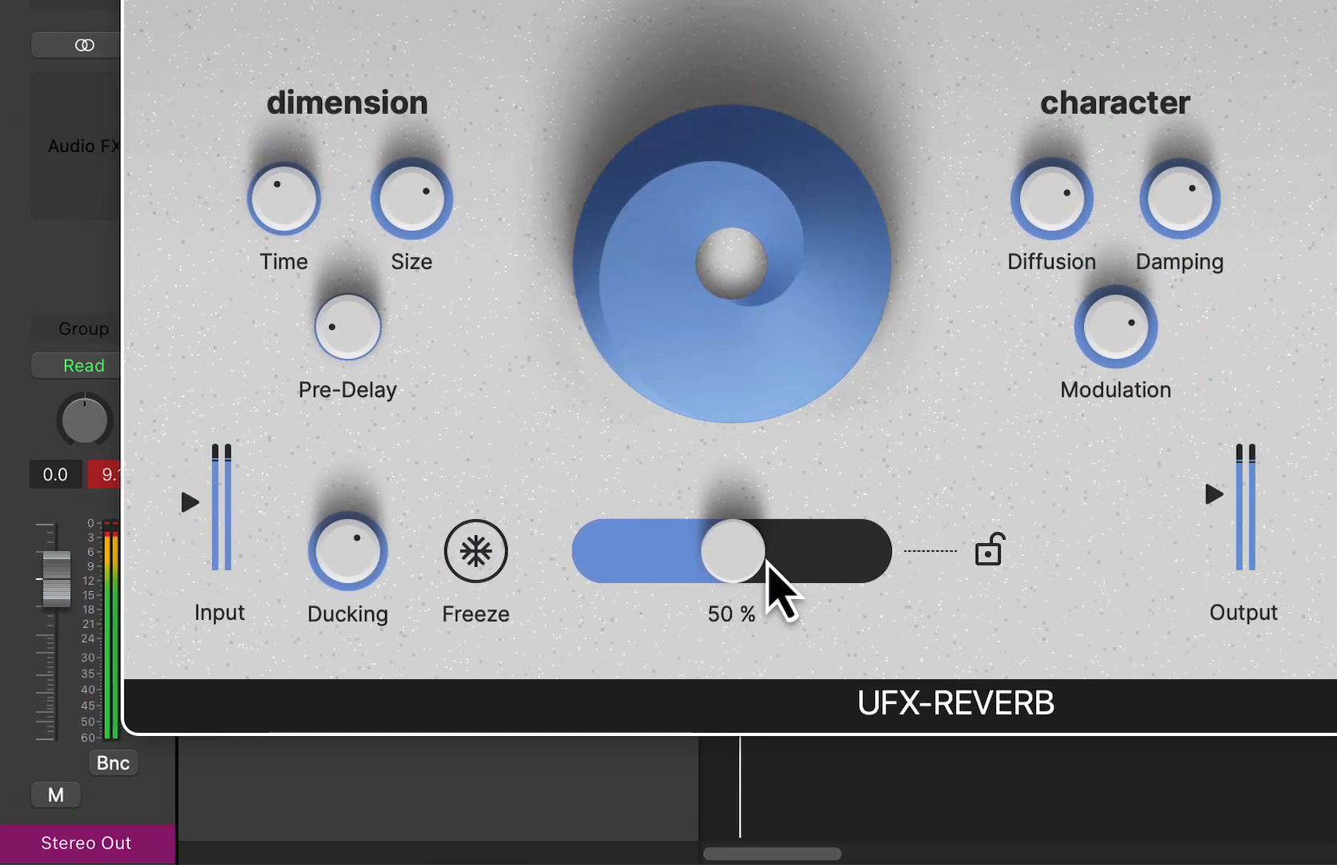
{"action": "left_click_drag", "start_coordinate": [767, 561], "coordinate": [779, 561]}
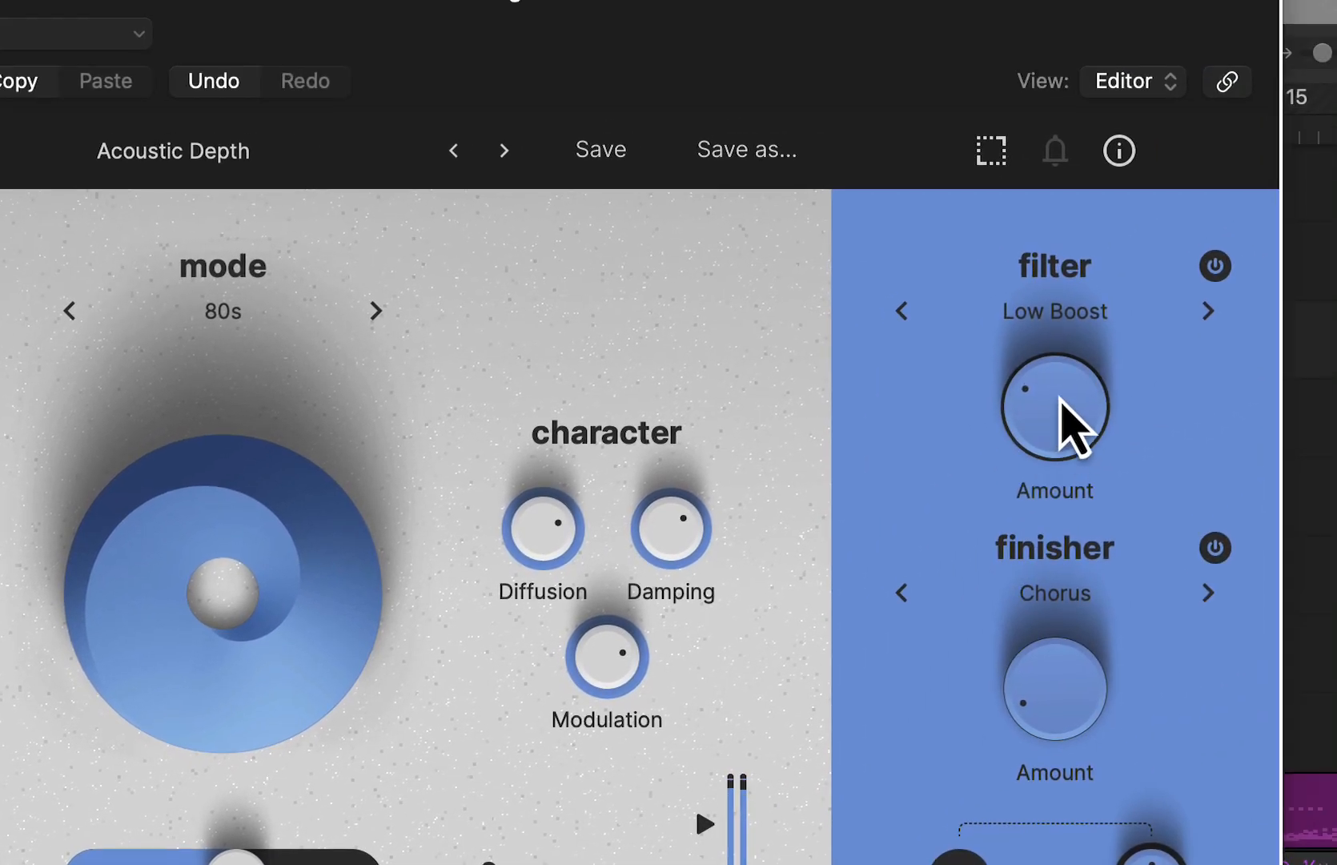
- Raise the Chorus finisher's amount to a middle setting and increase the reverb's Mix to about 71 %
{"action": "left_click_drag", "start_coordinate": [1060, 397], "coordinate": [1061, 346]}
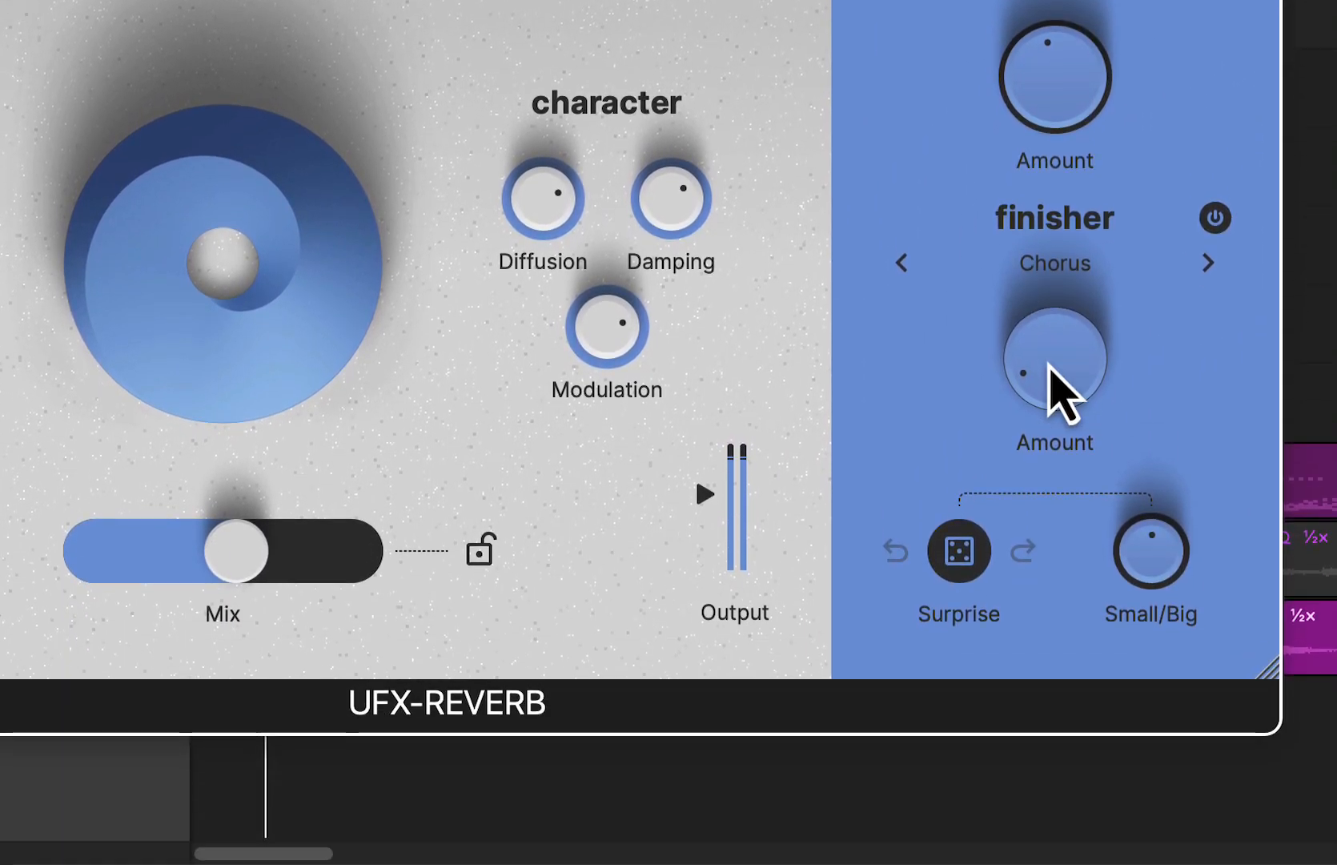
{"action": "left_click_drag", "start_coordinate": [1054, 688], "coordinate": [1017, 562]}
{"action": "left_click_drag", "start_coordinate": [390, 550], "coordinate": [436, 550]}
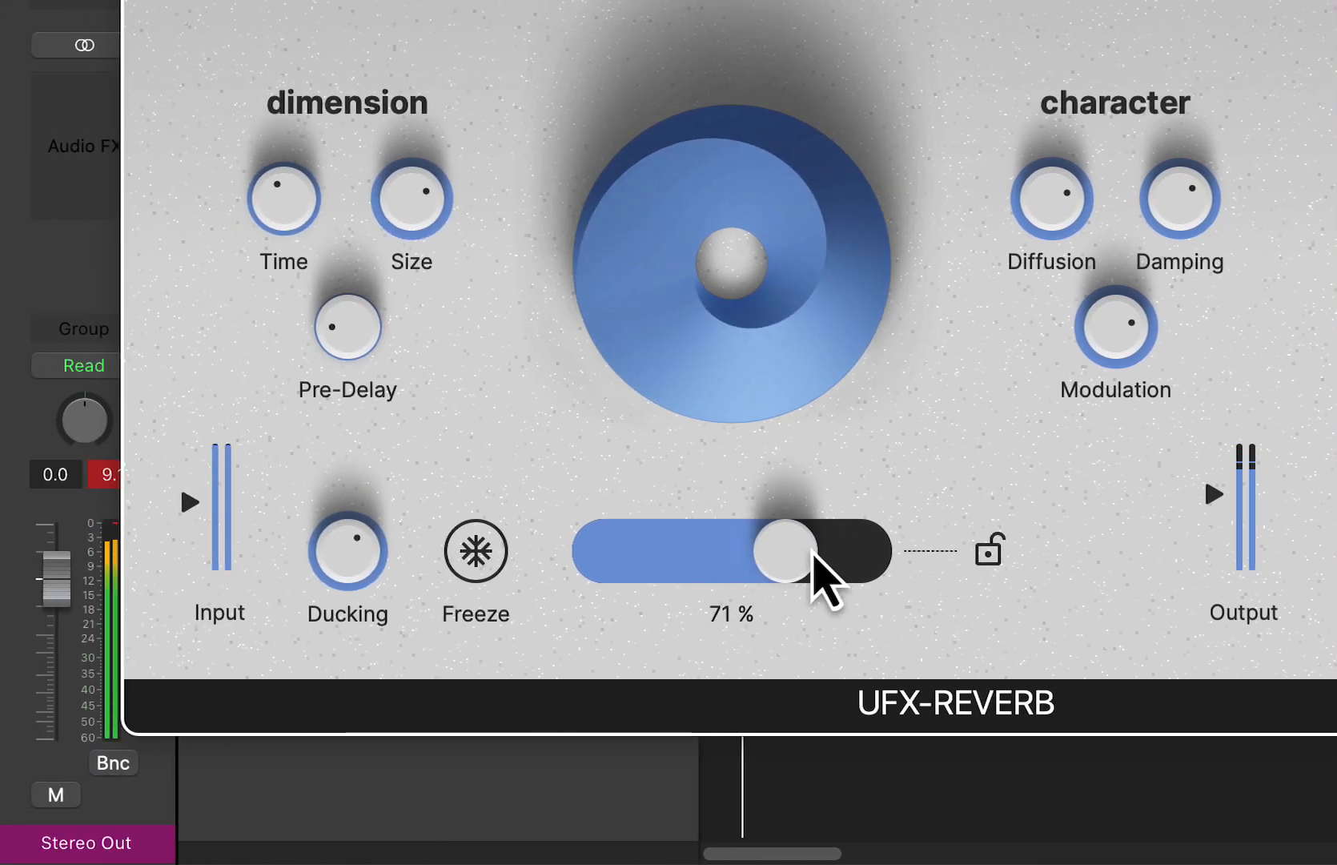
- Lower Ducking to a low setting and reduce Mix slightly while the guitar loop plays
{"action": "left_click_drag", "start_coordinate": [352, 557], "coordinate": [395, 694]}
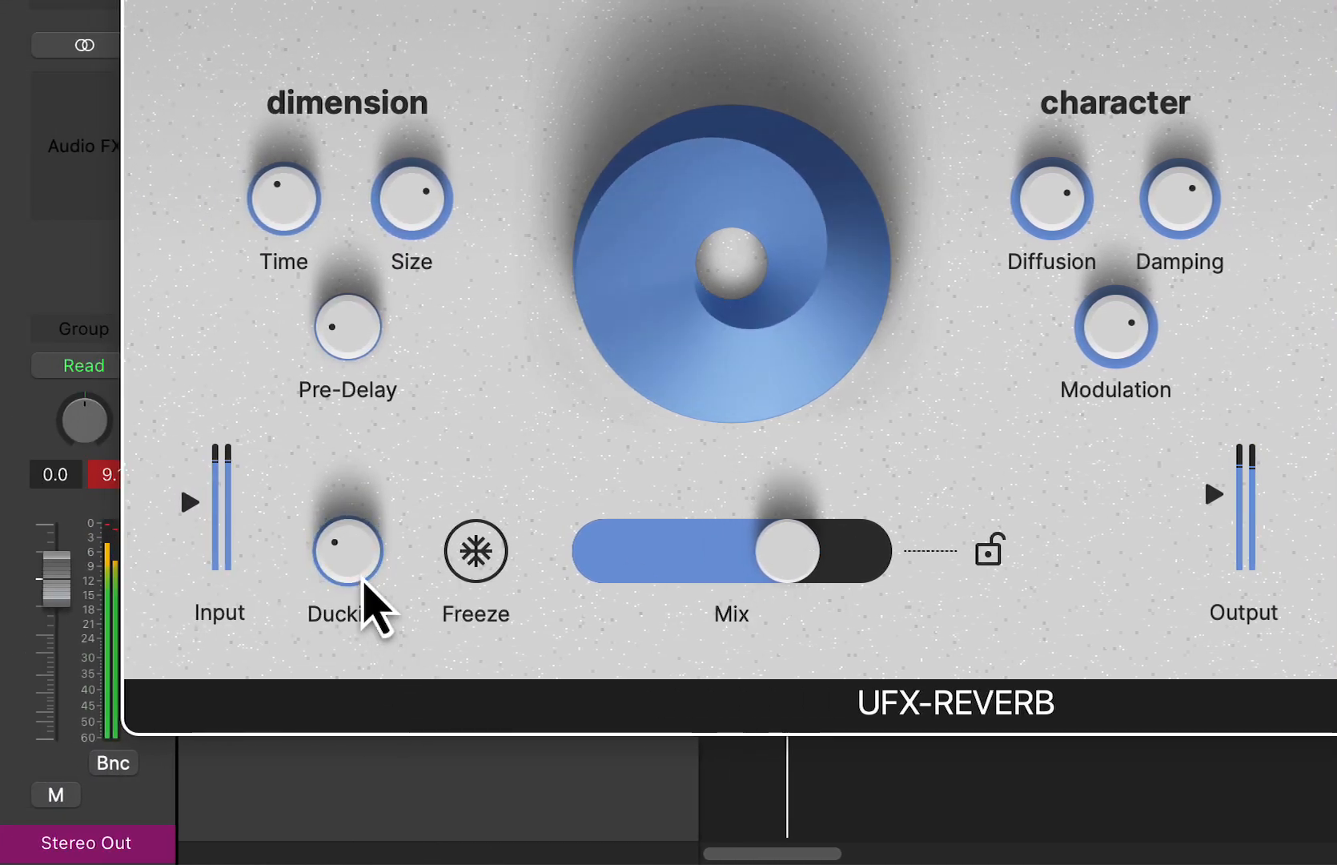
{"action": "left_click_drag", "start_coordinate": [785, 555], "coordinate": [763, 556]}
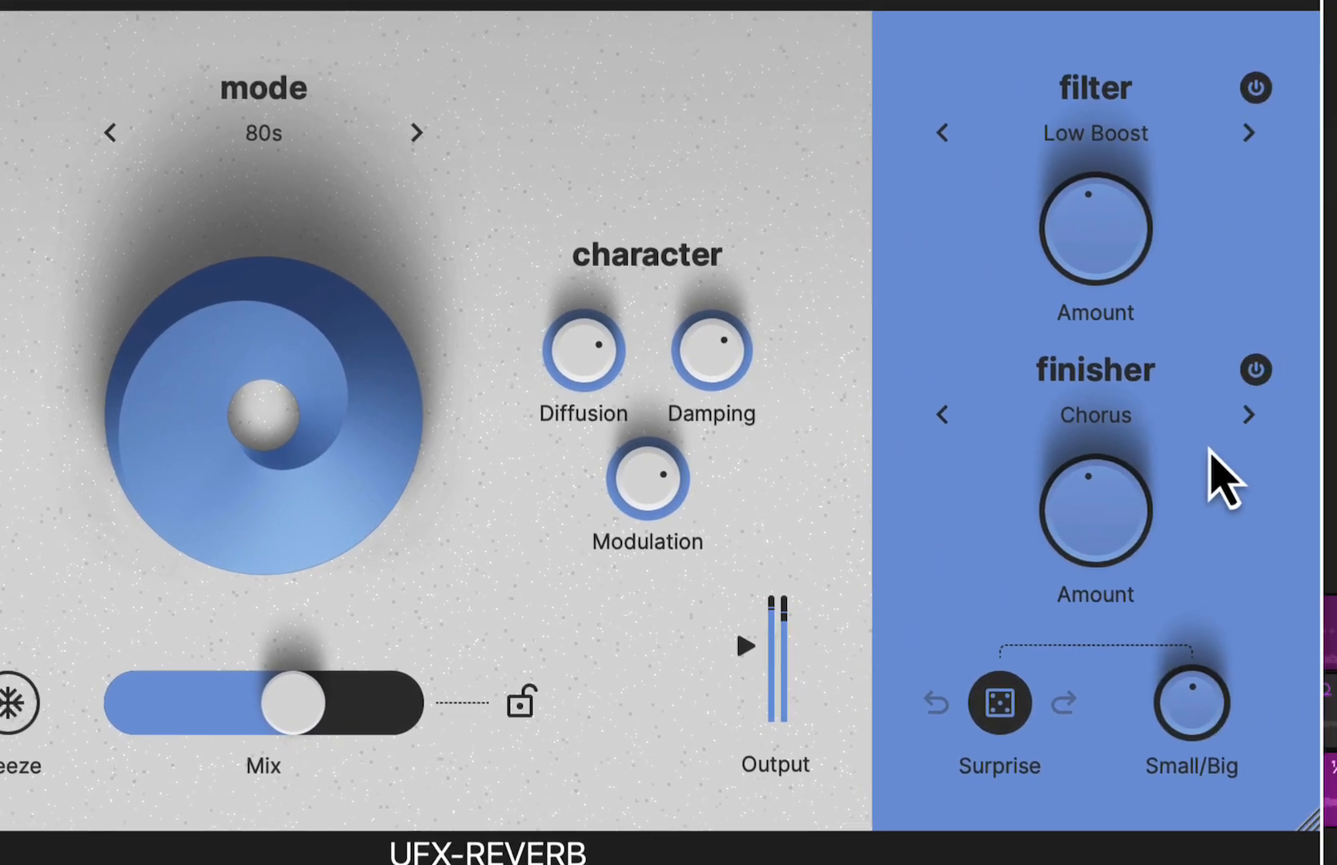
- Switch the finisher through Flanger and Phaser to HPF Motions and raise its amount to about 74 %
{"action": "left_click", "coordinate": [1205, 429]}
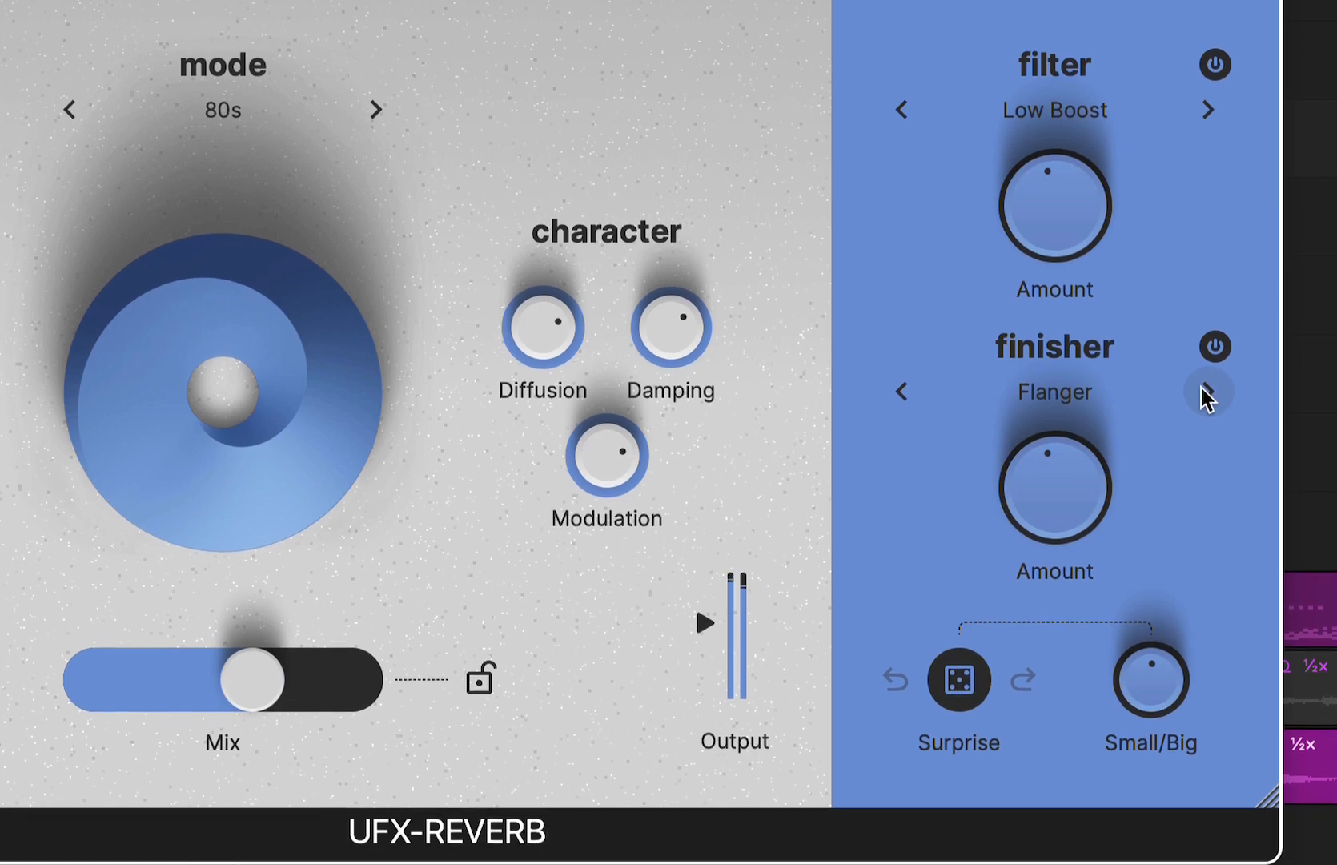
{"action": "left_click", "coordinate": [1207, 429]}
{"action": "left_click", "coordinate": [1093, 296]}
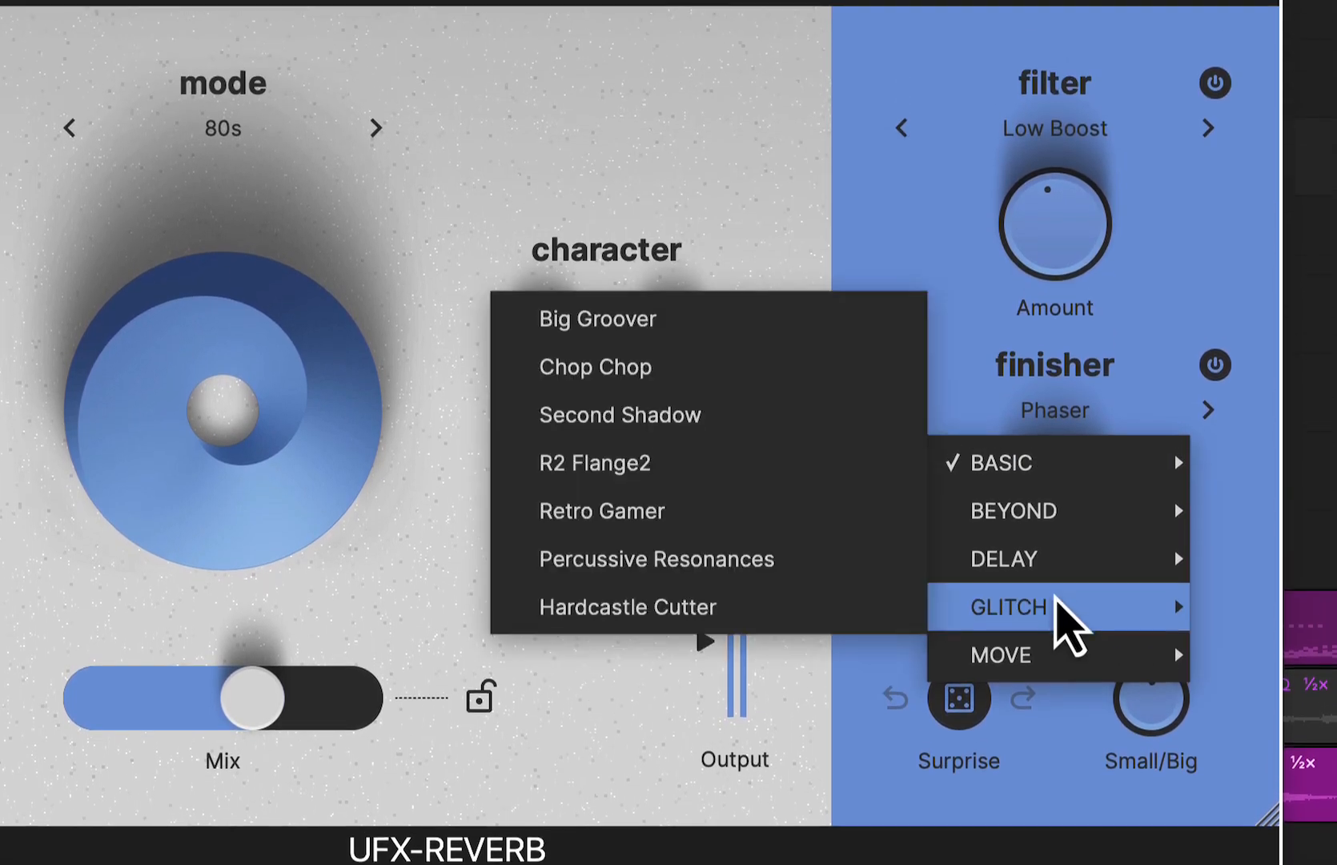
{"action": "mouse_move", "coordinate": [1031, 528]}
{"action": "left_click", "coordinate": [733, 215]}
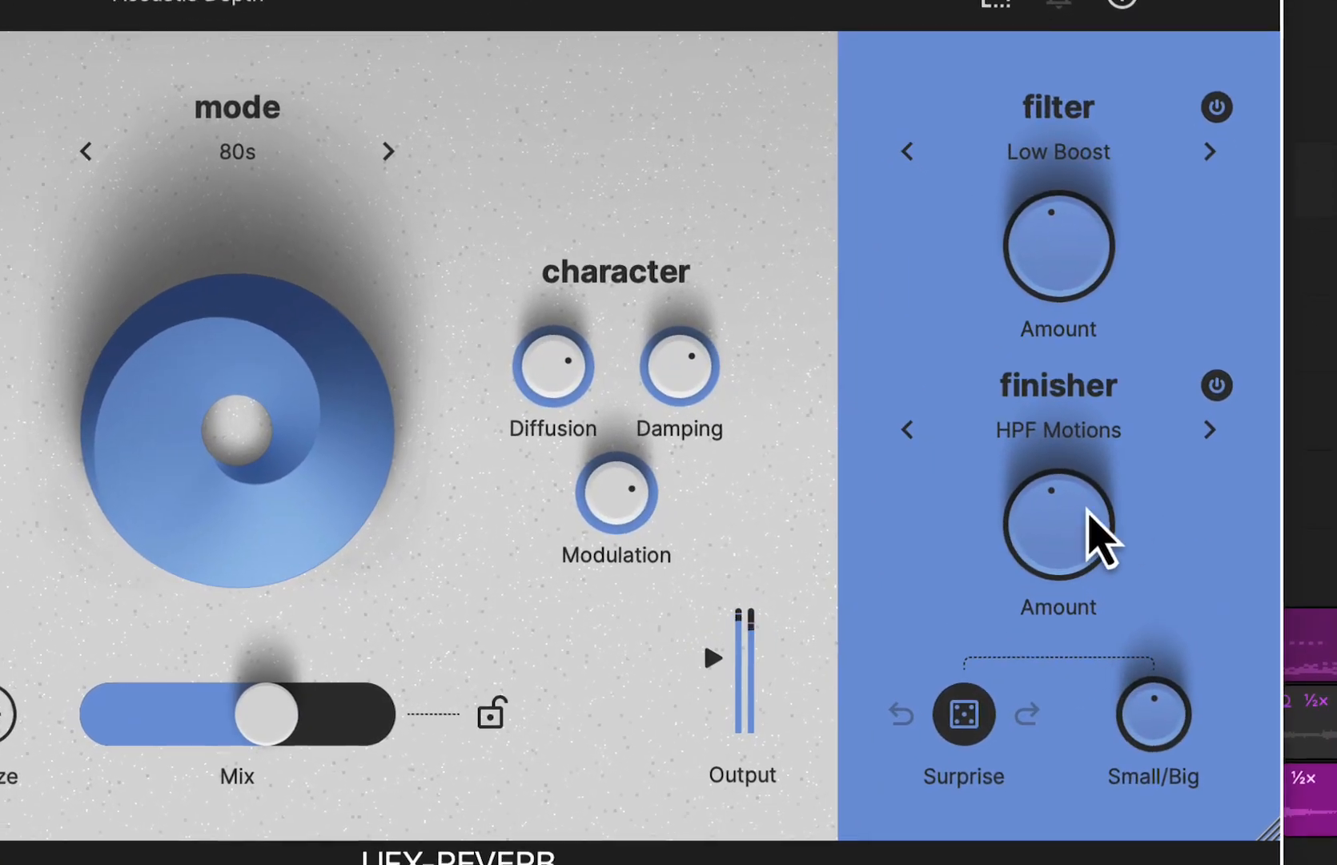
{"action": "left_click_drag", "start_coordinate": [1177, 538], "coordinate": [1177, 461]}
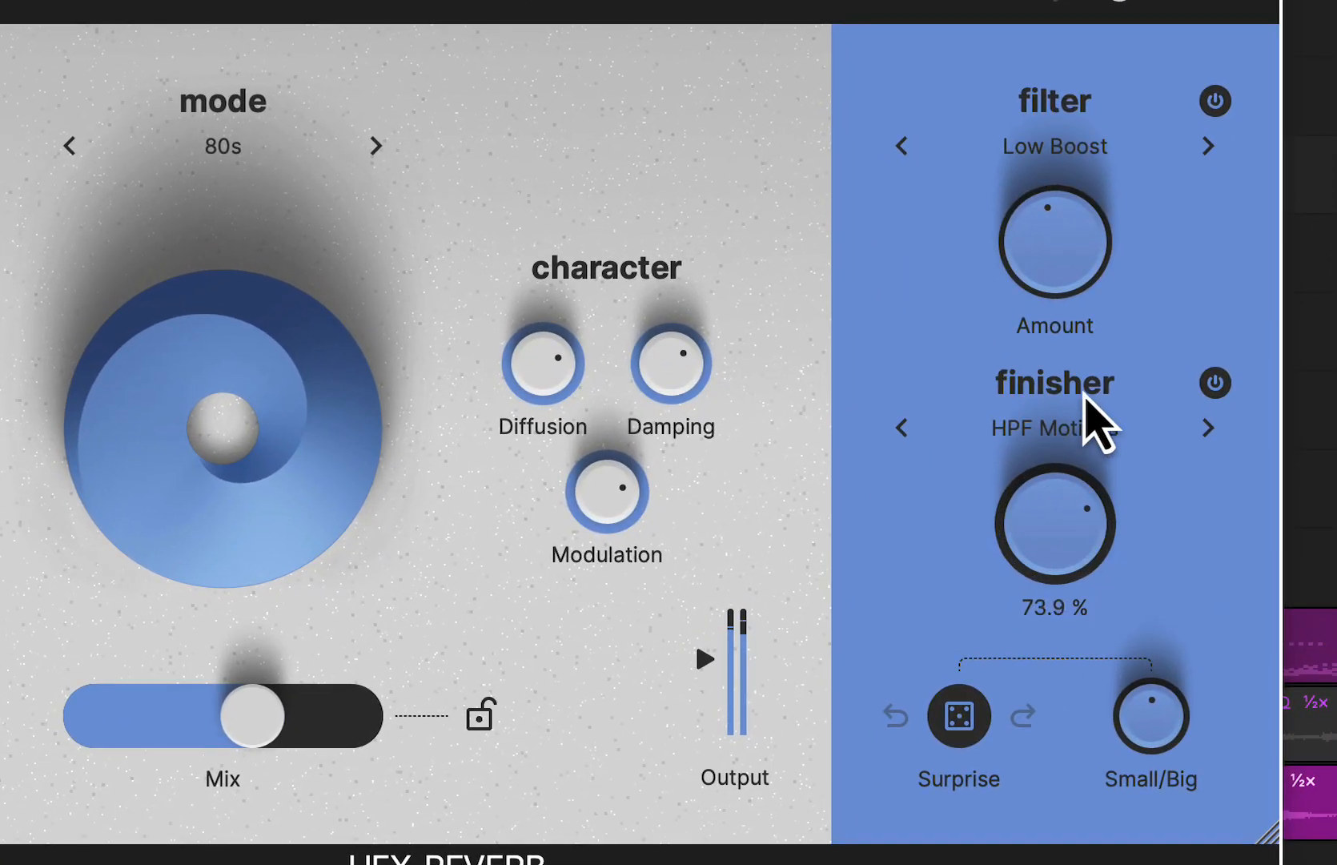
- Advance the finisher effect through Reversinator to Reversinator Long
{"action": "left_click", "coordinate": [1207, 427]}
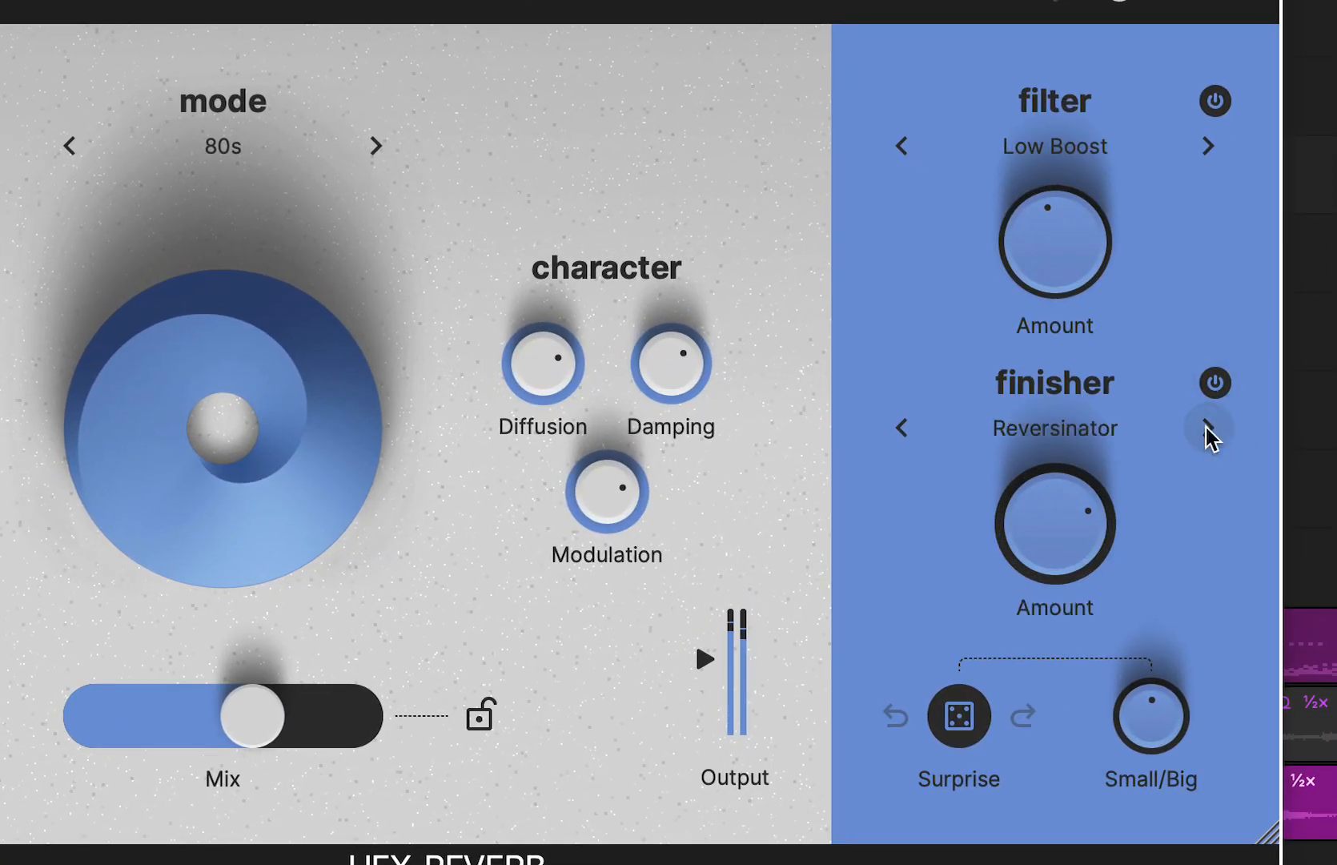
{"action": "left_click", "coordinate": [1206, 427]}
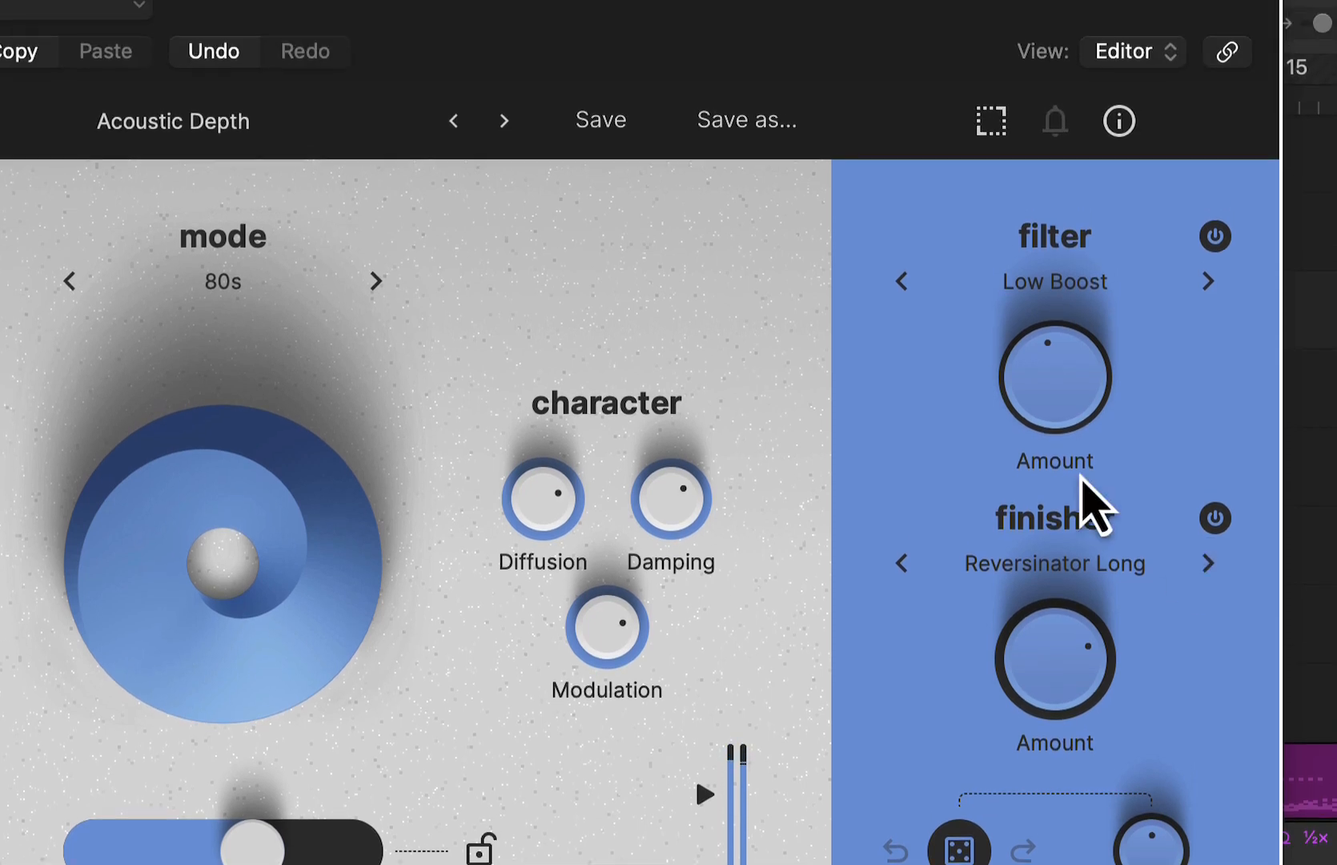
- Lower the Low Boost filter's amount to a low setting and turn the filter off
{"action": "left_click_drag", "start_coordinate": [1058, 268], "coordinate": [1057, 338]}
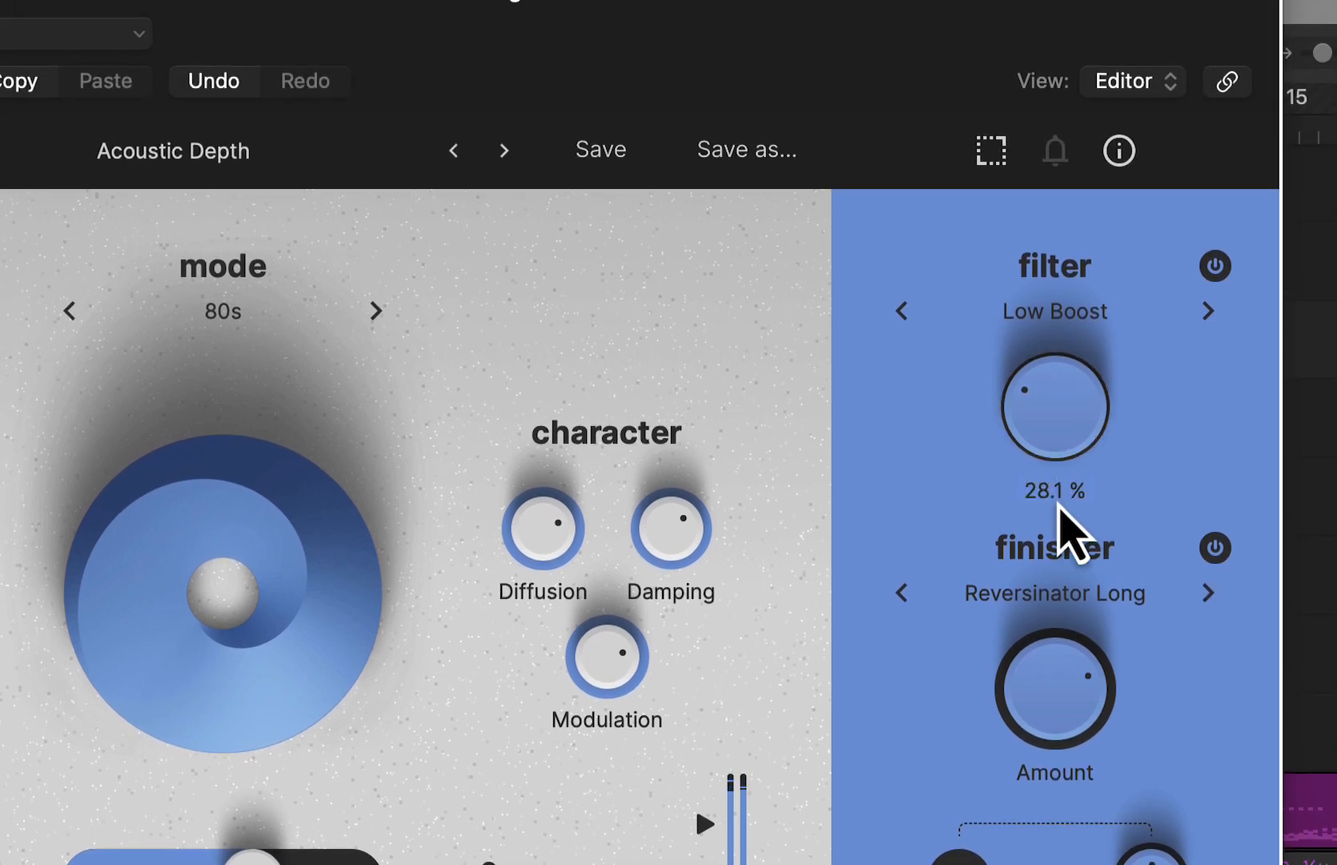
{"action": "left_click_drag", "start_coordinate": [1070, 528], "coordinate": [1069, 560]}
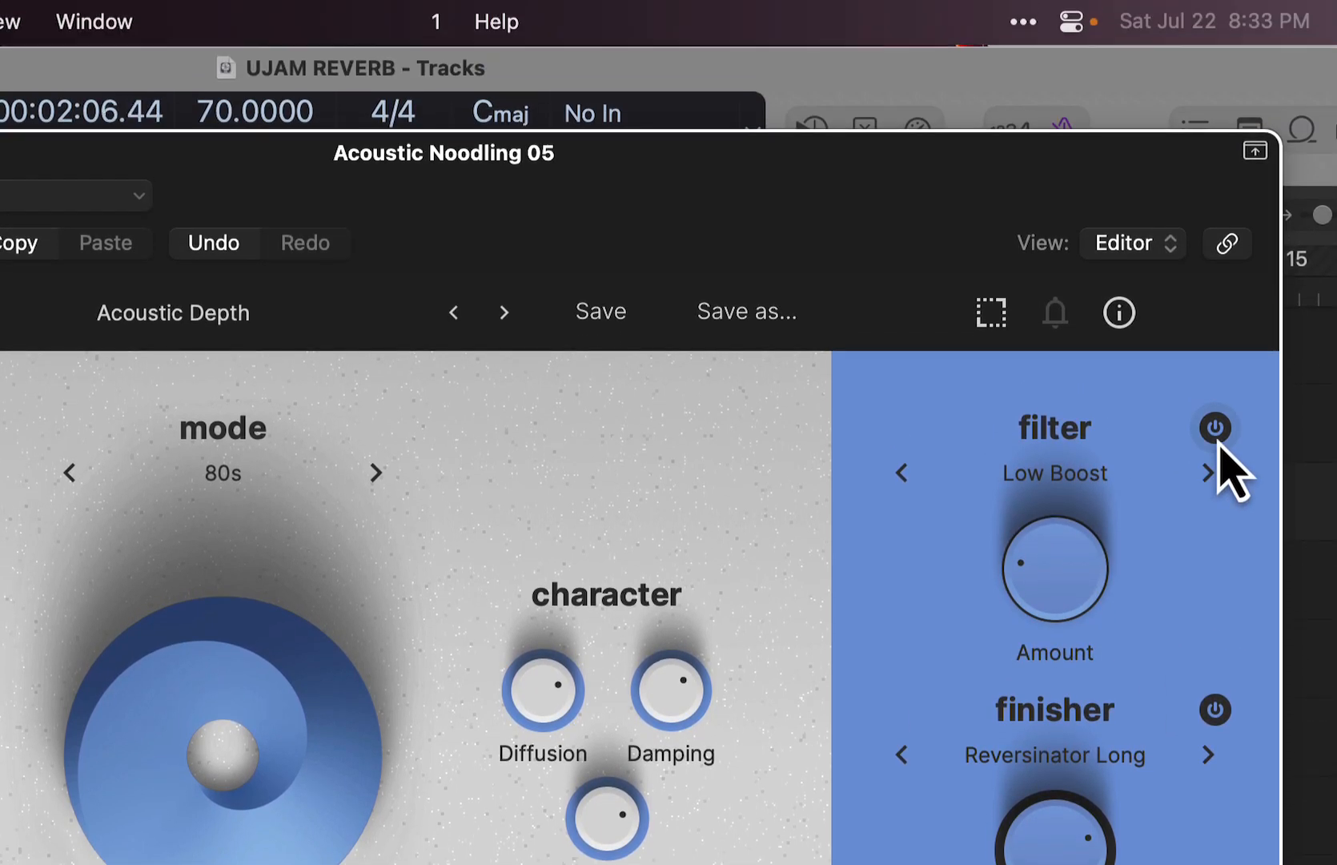
{"action": "left_click", "coordinate": [1216, 269]}
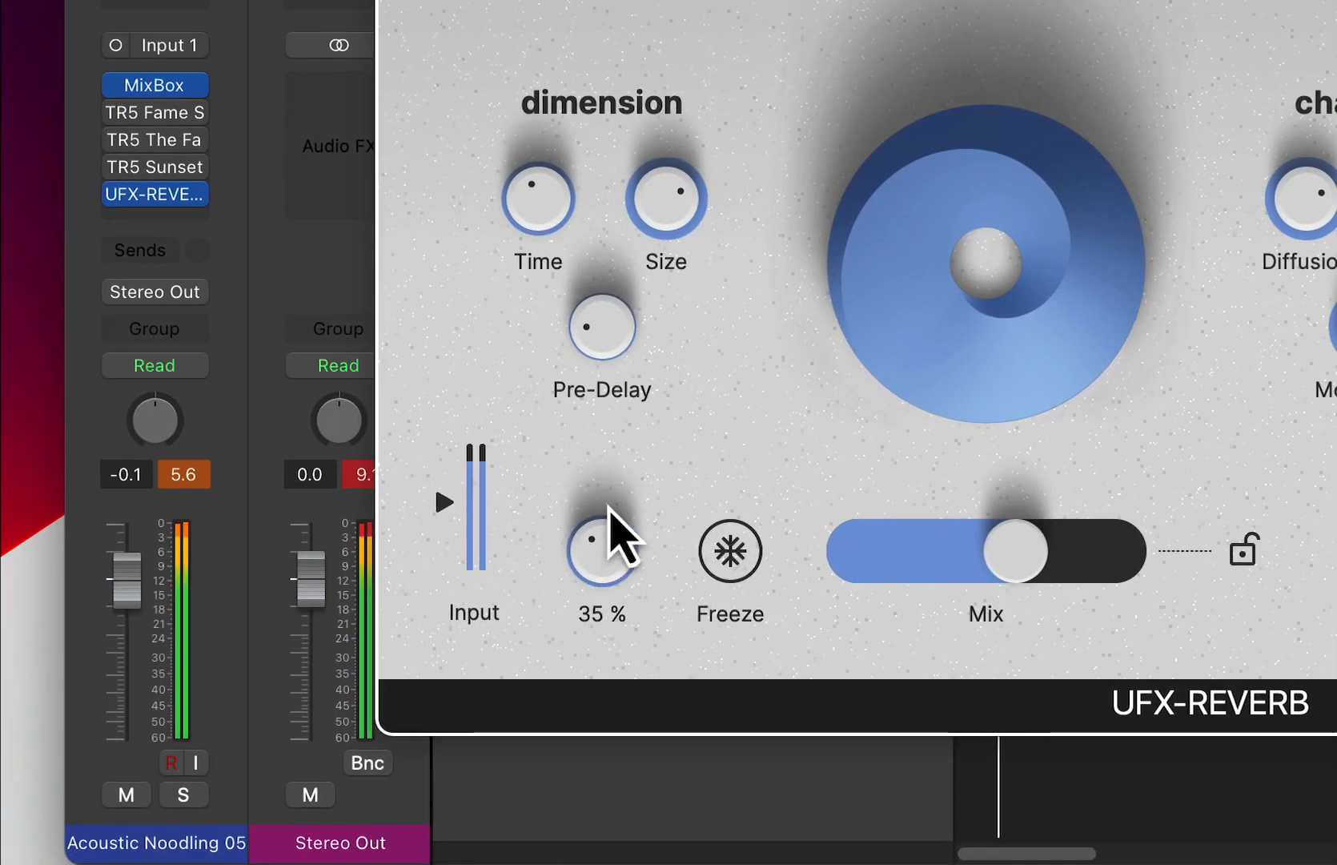
- Compare Ducking at 72 % and at lower settings during playback, leaving it at about 35 % with Mix at 68 %
{"action": "left_click_drag", "start_coordinate": [602, 528], "coordinate": [635, 387]}
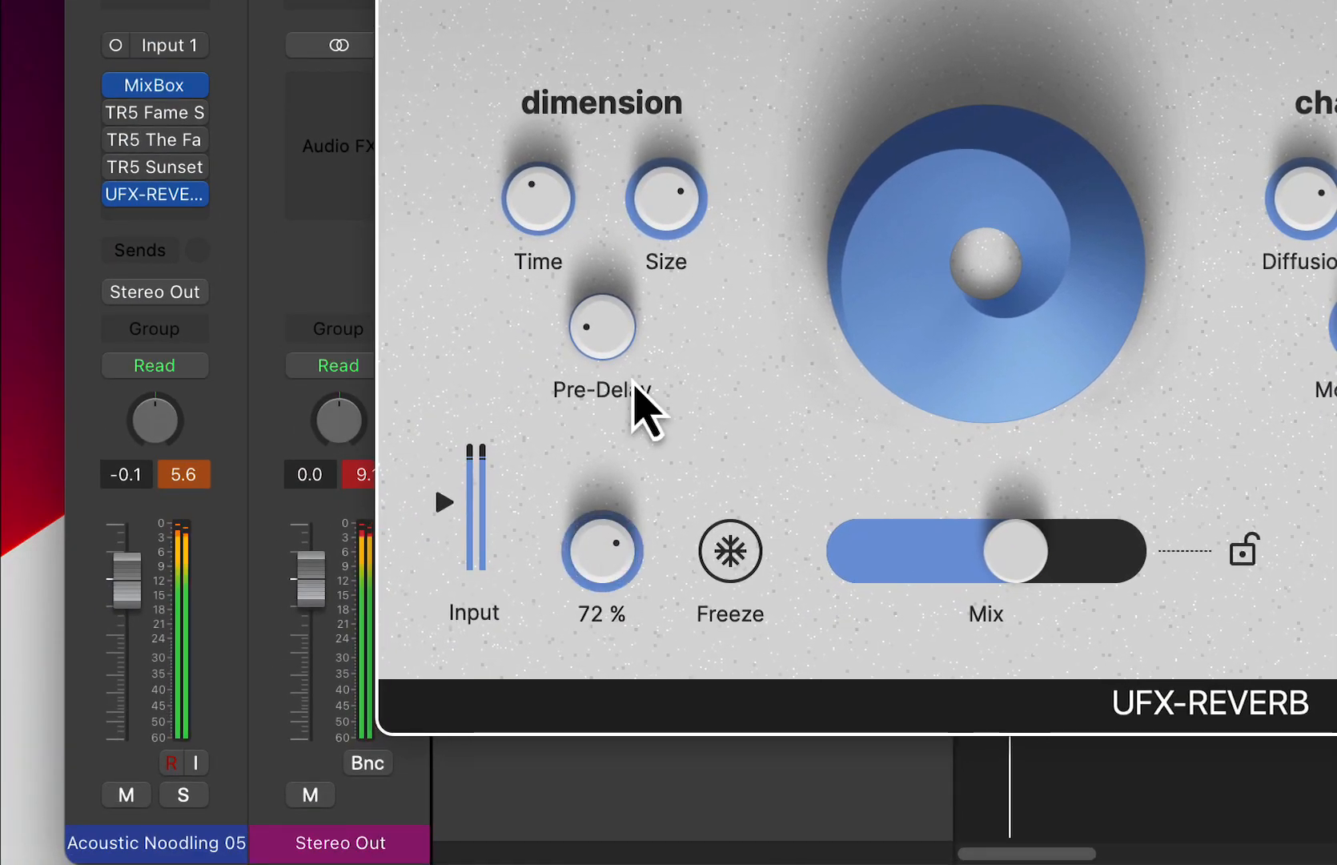
{"action": "mouse_move", "coordinate": [607, 558]}
{"action": "left_mouse_down"}
{"action": "mouse_move", "coordinate": [597, 538]}
{"action": "mouse_move", "coordinate": [618, 614]}
{"action": "left_mouse_up"}
{"action": "left_click_drag", "start_coordinate": [591, 547], "coordinate": [611, 587]}
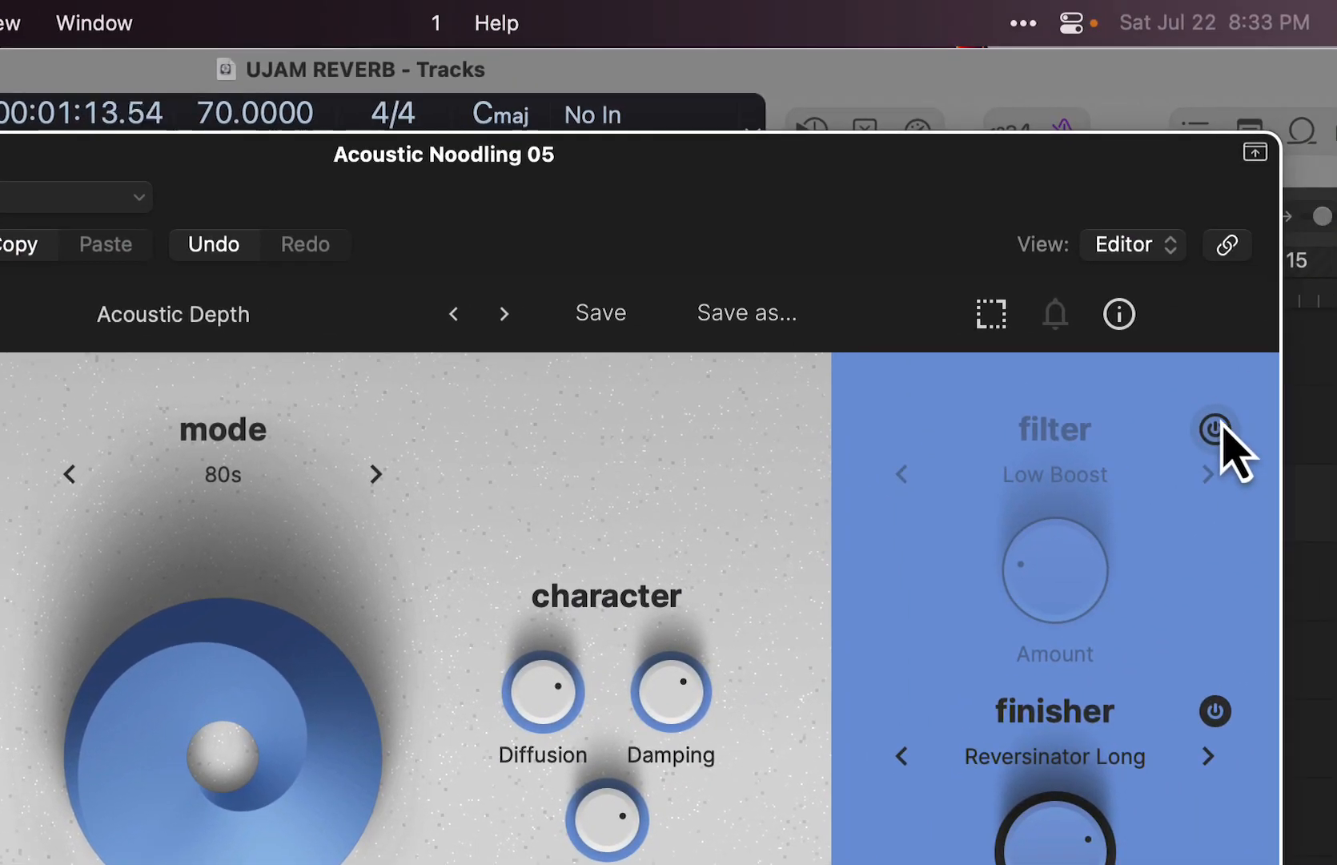
{"action": "left_click_drag", "start_coordinate": [594, 546], "coordinate": [595, 602]}
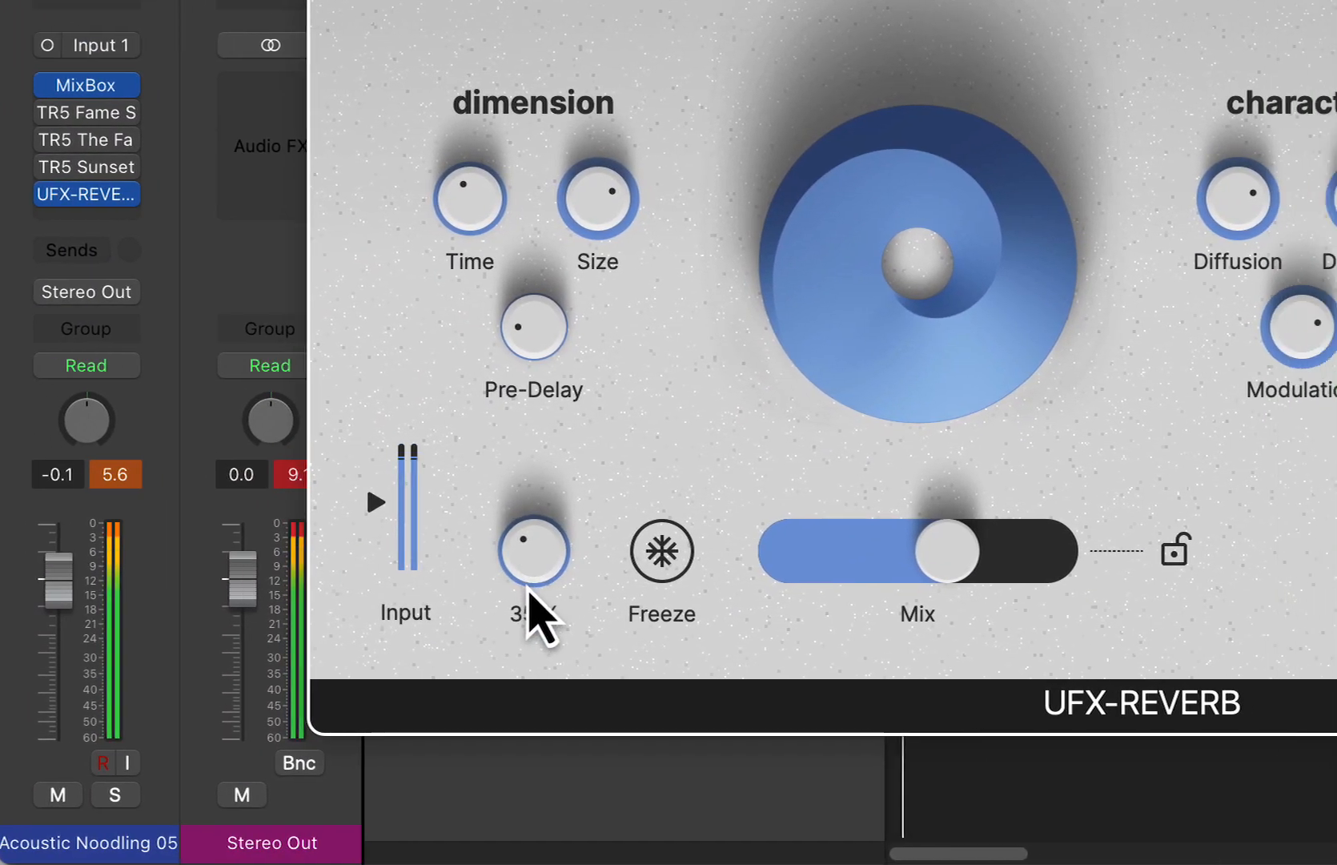
{"action": "left_click_drag", "start_coordinate": [969, 564], "coordinate": [987, 565]}
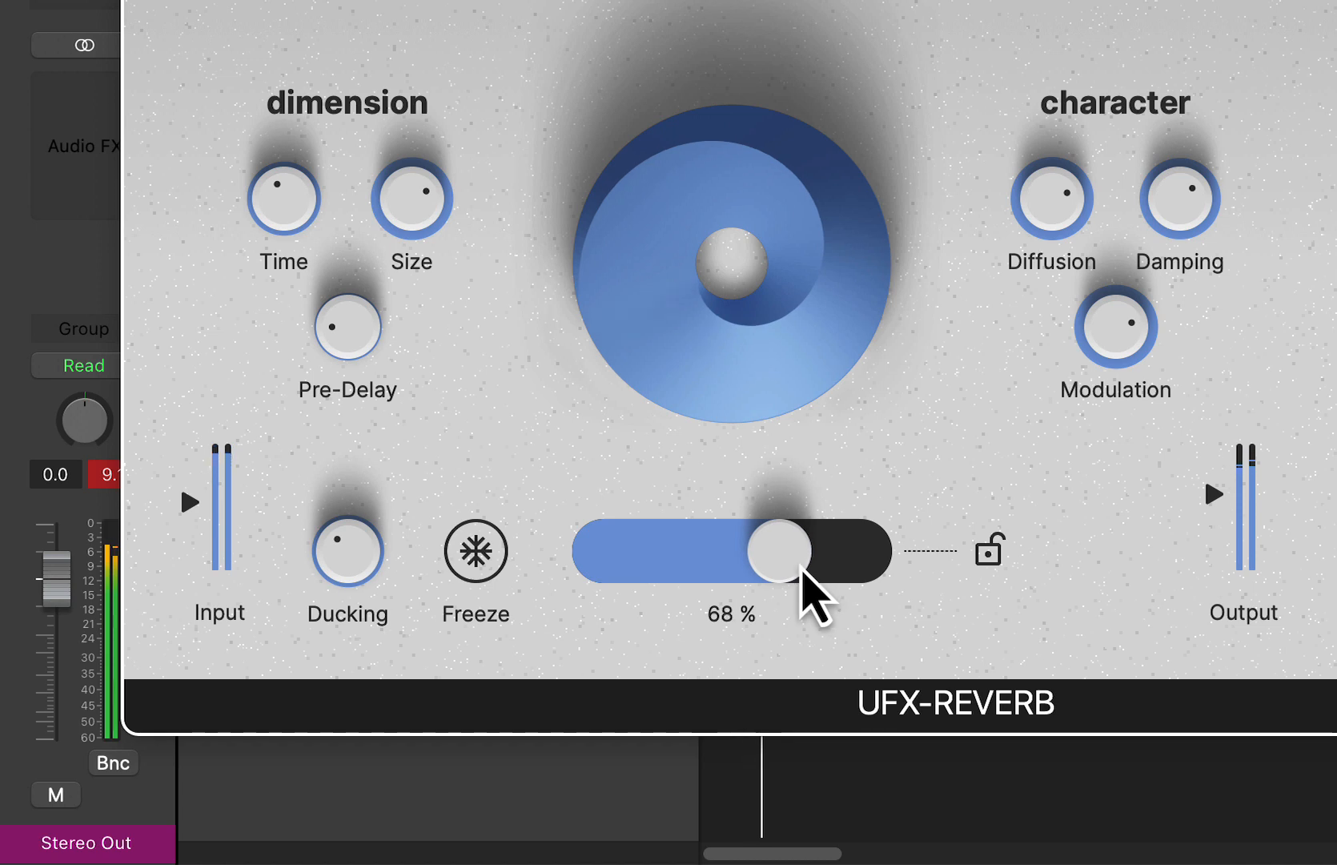
- Keep Mix at about 68 %, bypass the acoustic guitar's reverb and stop playback
{"action": "left_click_drag", "start_coordinate": [801, 565], "coordinate": [798, 562]}
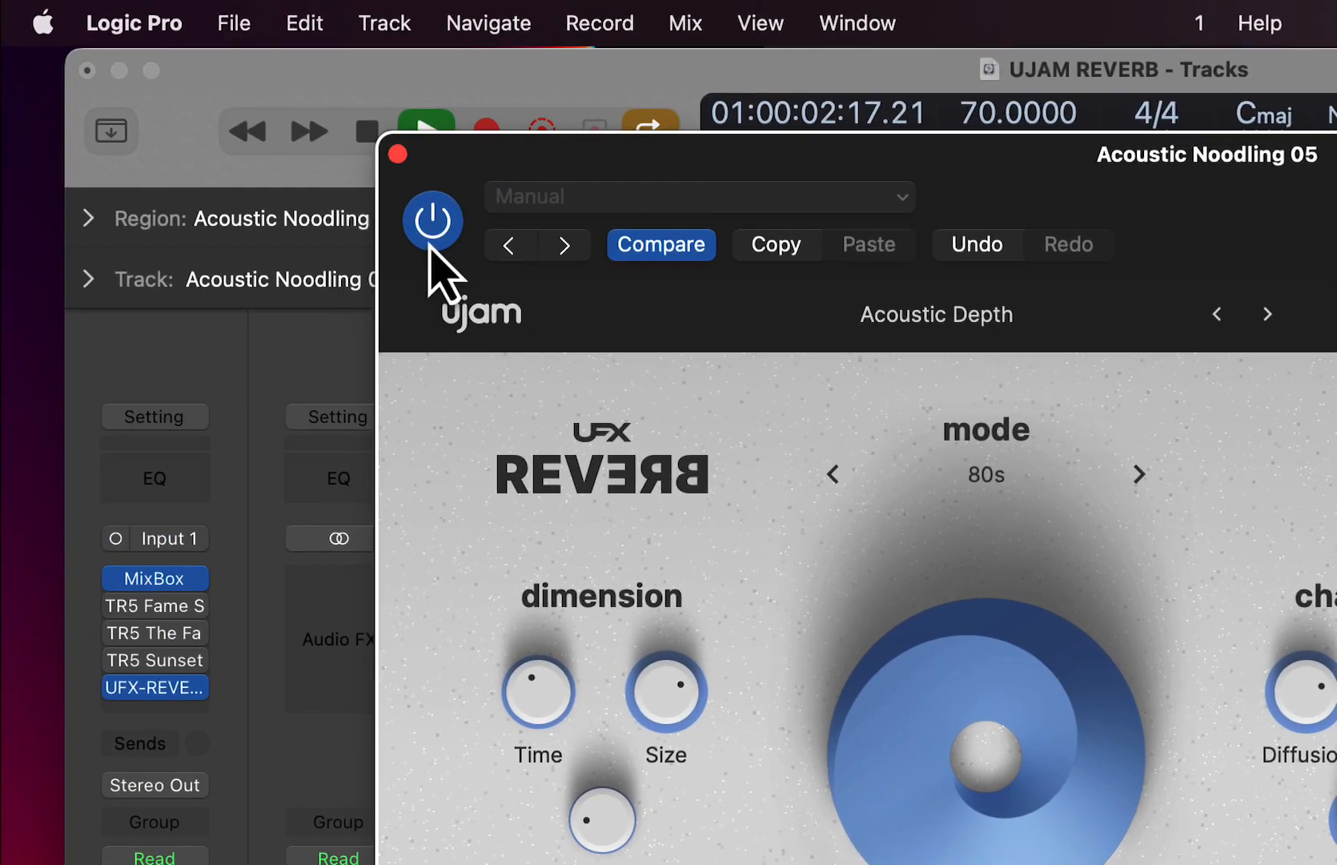
{"action": "left_click", "coordinate": [431, 226]}
{"action": "key", "text": "space"}
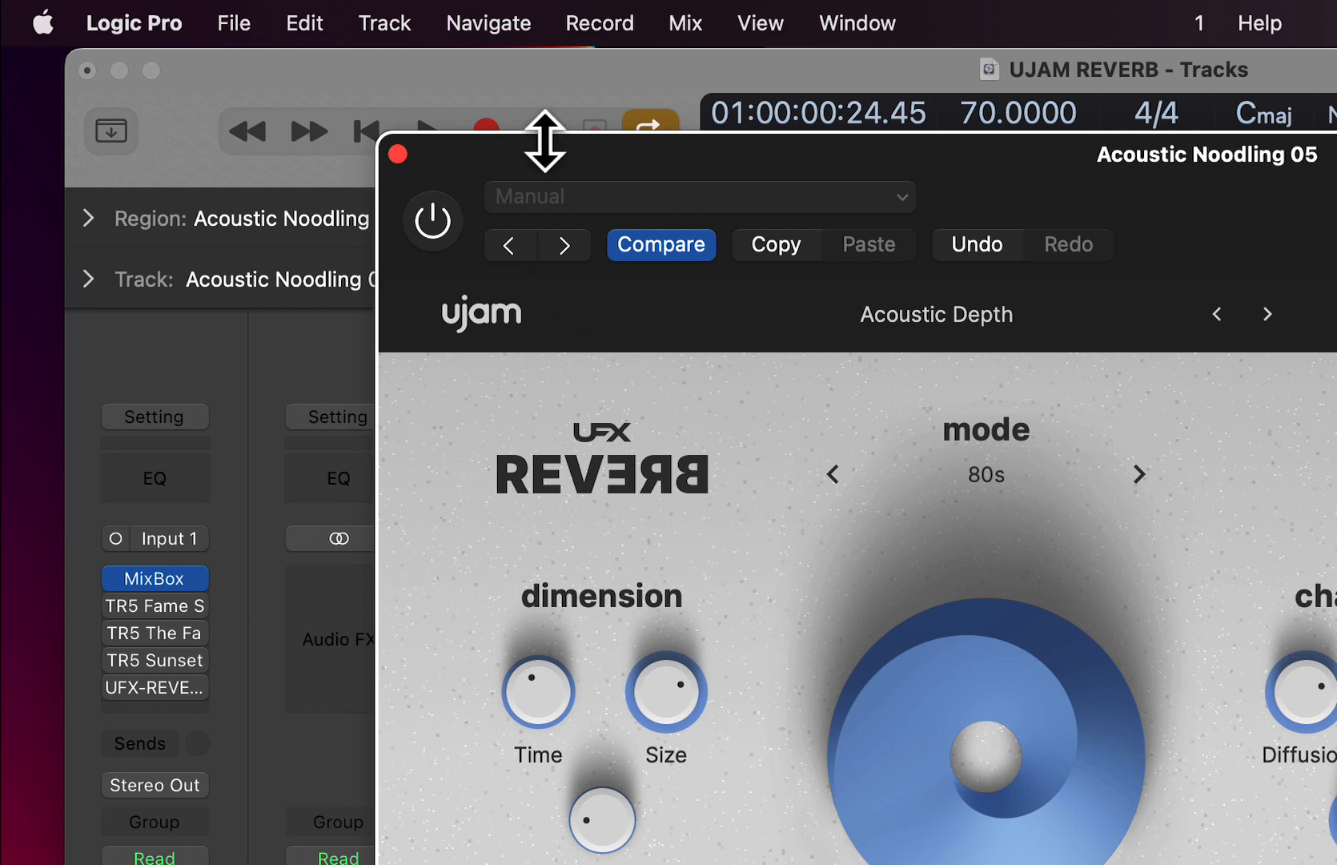
- Unmute and select the Blowing Speakers track and open its UFX-REVERB for playback together with the acoustic guitar
{"action": "left_click_drag", "start_coordinate": [522, 188], "coordinate": [729, 666]}
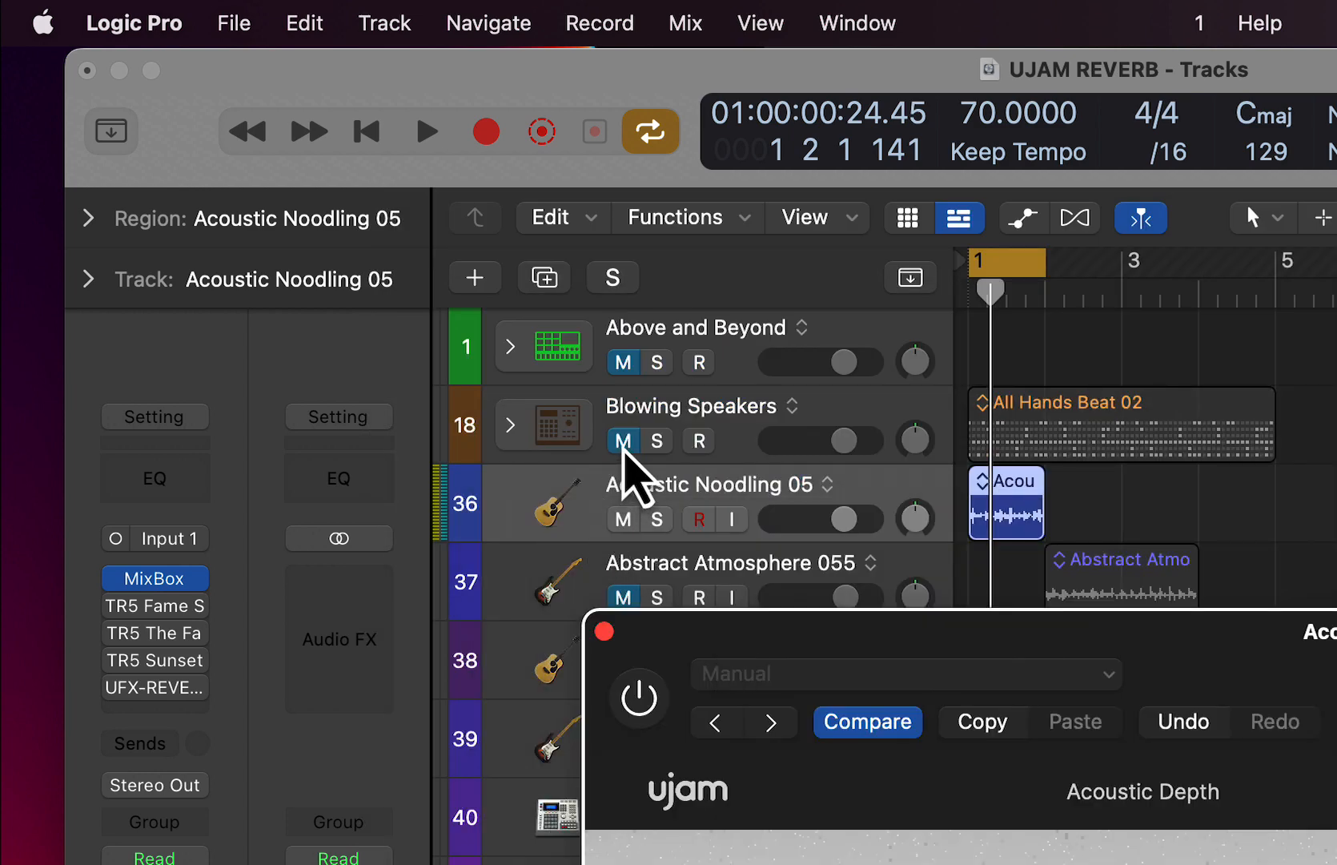
{"action": "left_click", "coordinate": [624, 441]}
{"action": "left_click", "coordinate": [732, 405]}
{"action": "mouse_move", "coordinate": [116, 689]}
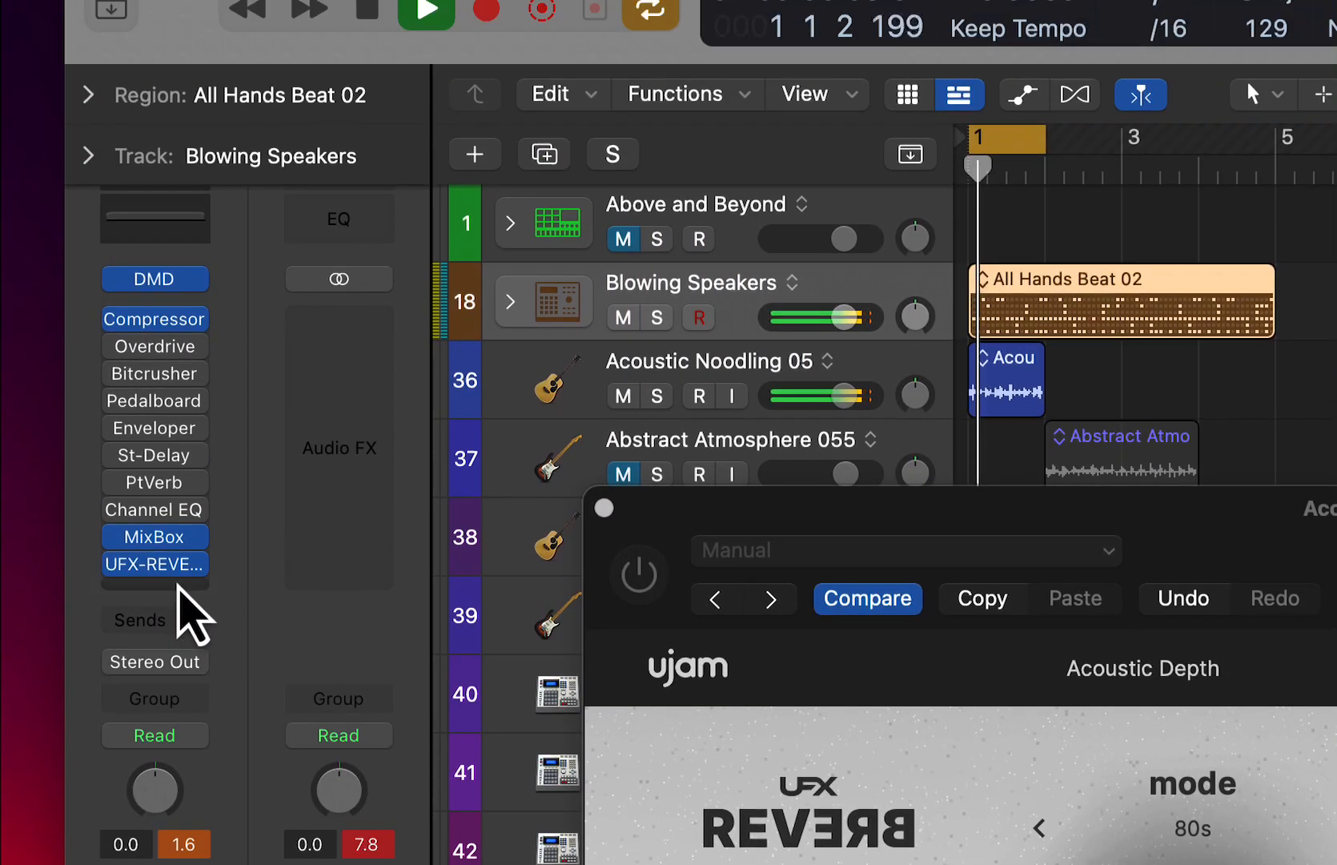
{"action": "left_click", "coordinate": [157, 364]}
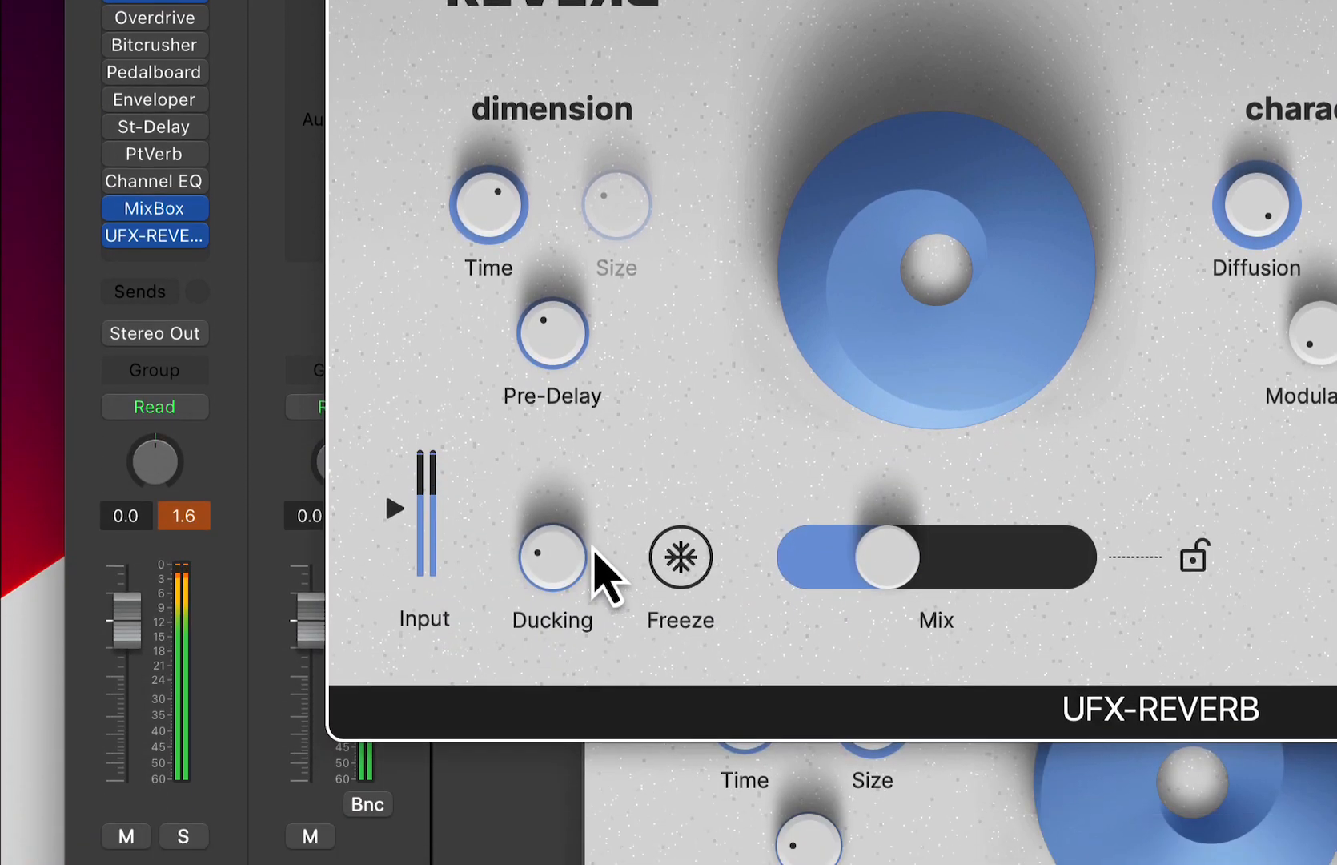
{"action": "left_click_drag", "start_coordinate": [559, 515], "coordinate": [559, 443]}
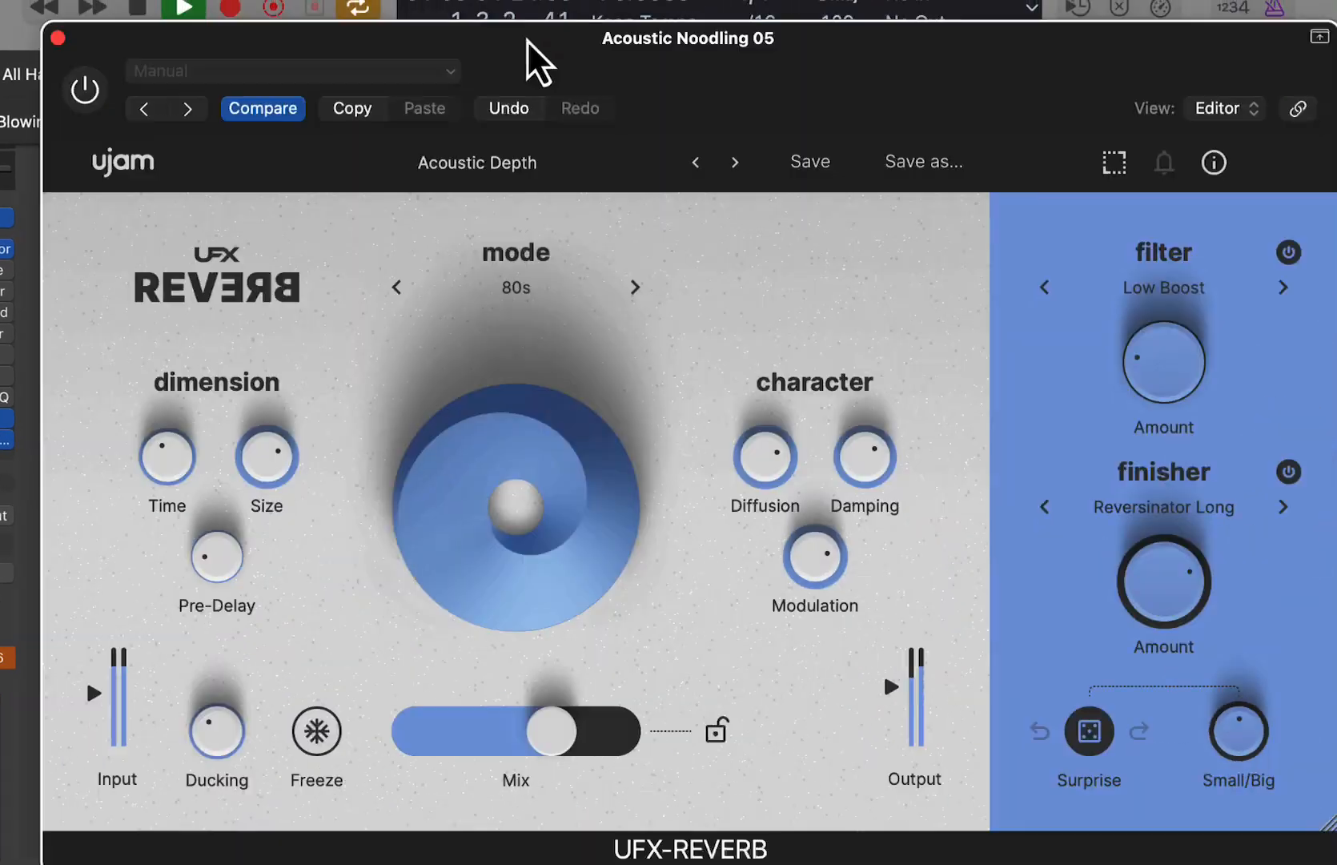
- Advance the acoustic guitar's reverb preset through Dirty Texture to Holy Cloud Above and move the plug-in window clear of the track list
{"action": "left_click", "coordinate": [735, 163]}
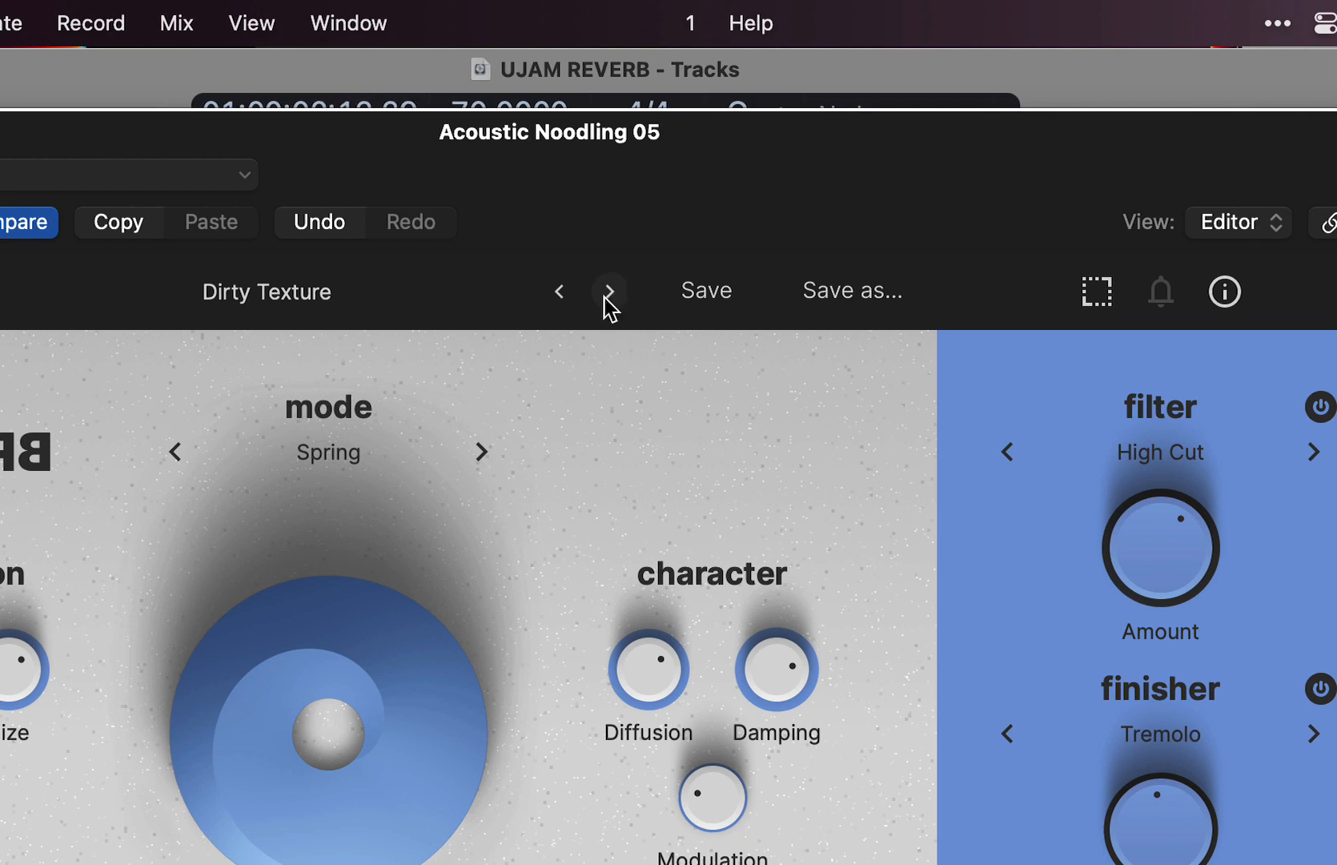
{"action": "left_click", "coordinate": [610, 292]}
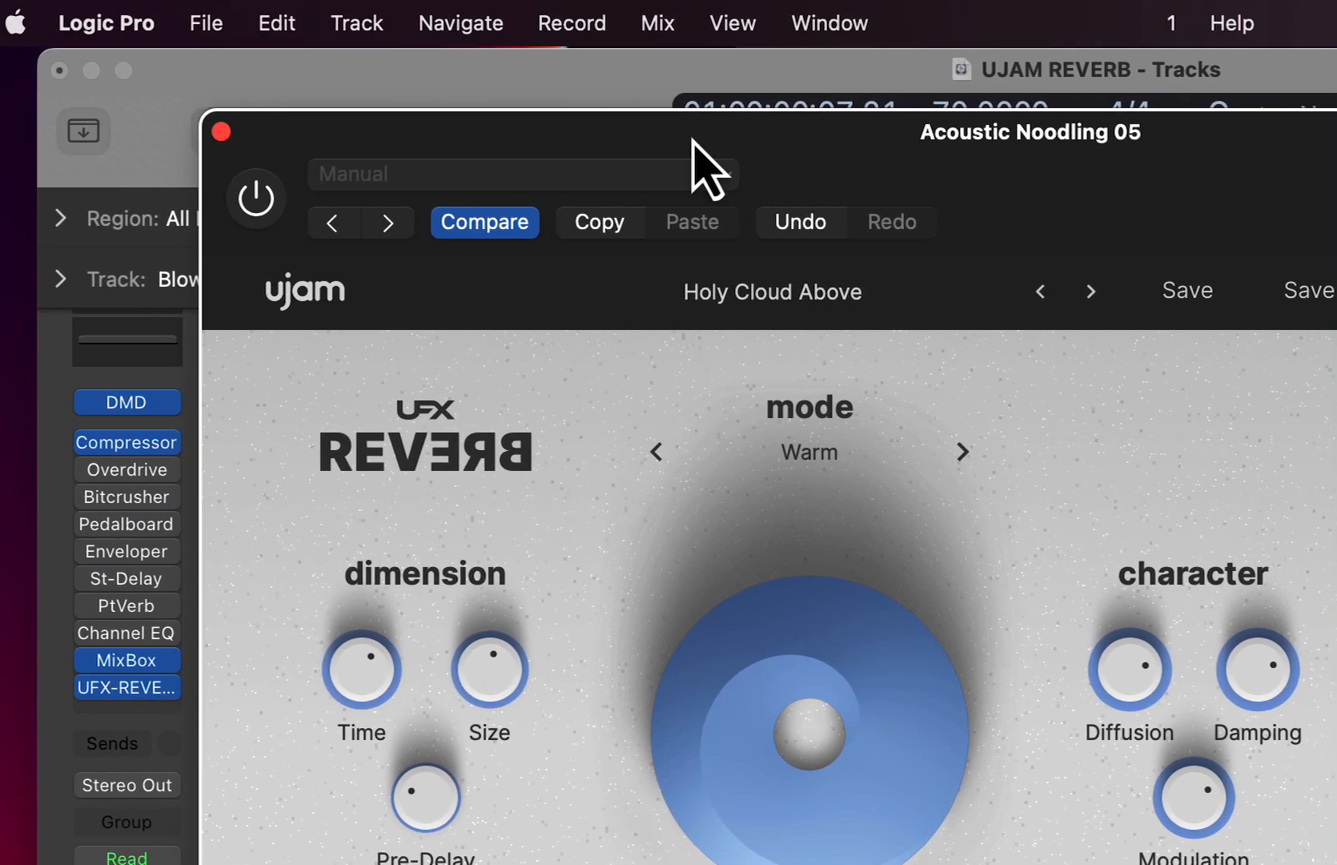
{"action": "left_click_drag", "start_coordinate": [215, 140], "coordinate": [577, 723]}
{"action": "left_click_drag", "start_coordinate": [1086, 723], "coordinate": [1231, 851]}
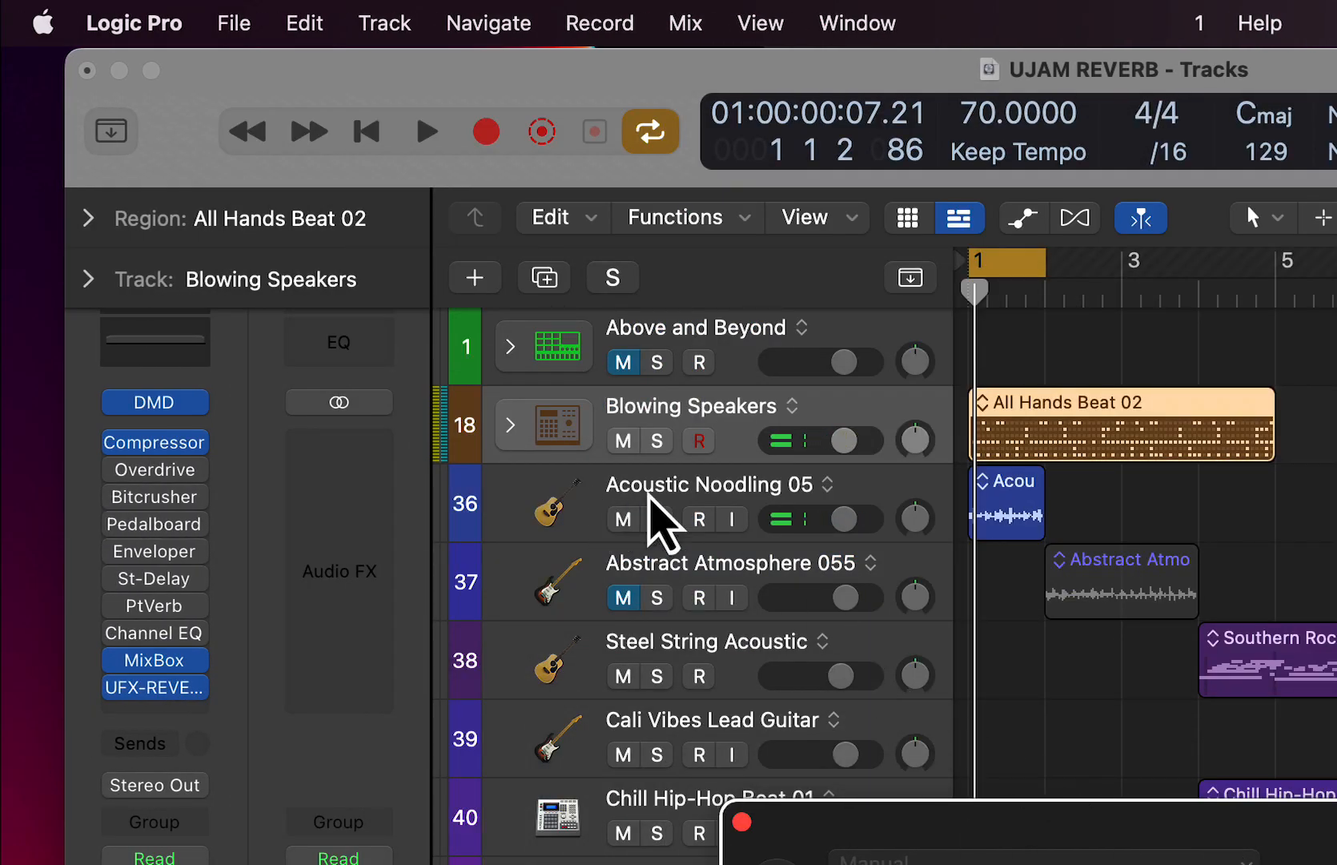
- Select the Acoustic Noodling 05 track, turn its UFX-REVERB back on and start playback
{"action": "left_click", "coordinate": [650, 496]}
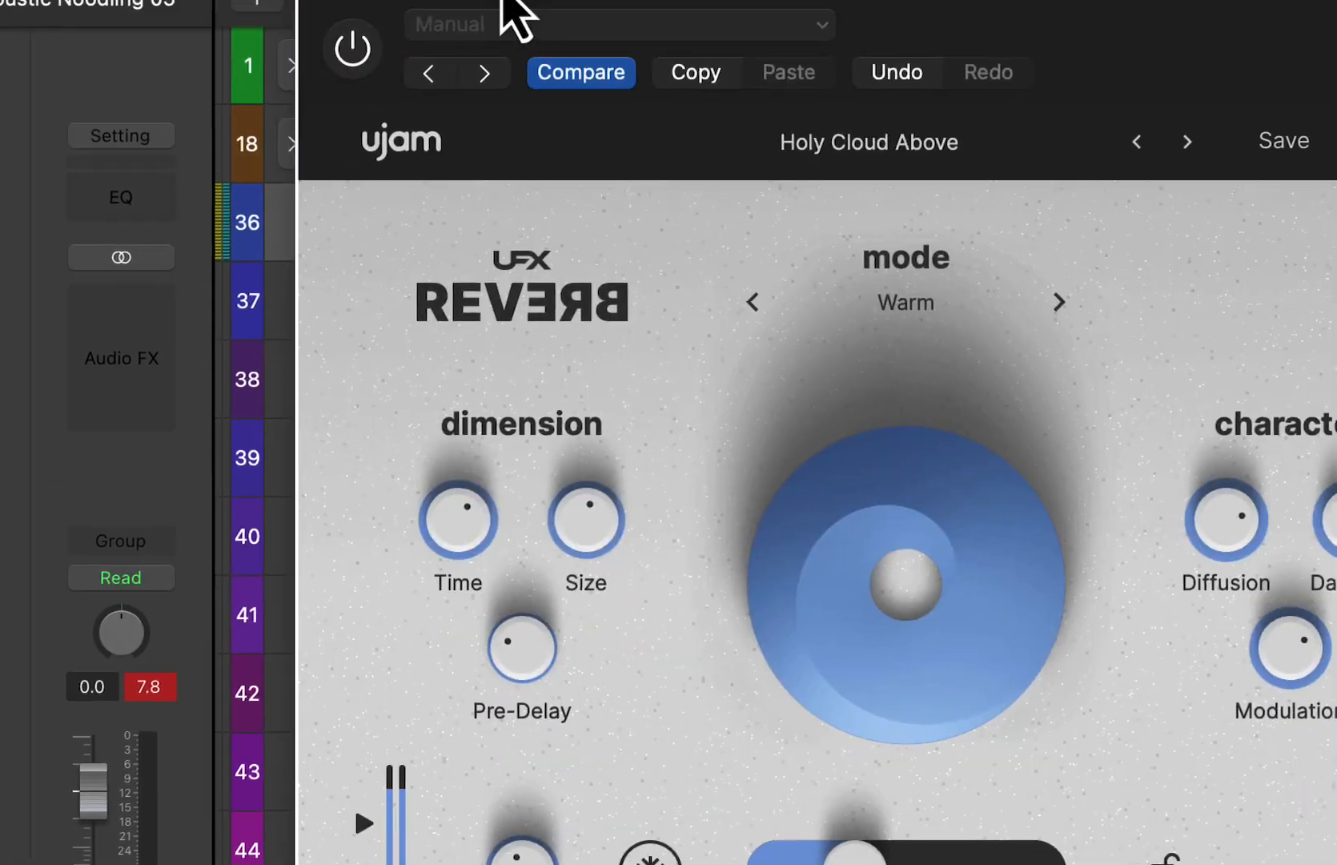
{"action": "left_click", "coordinate": [352, 48]}
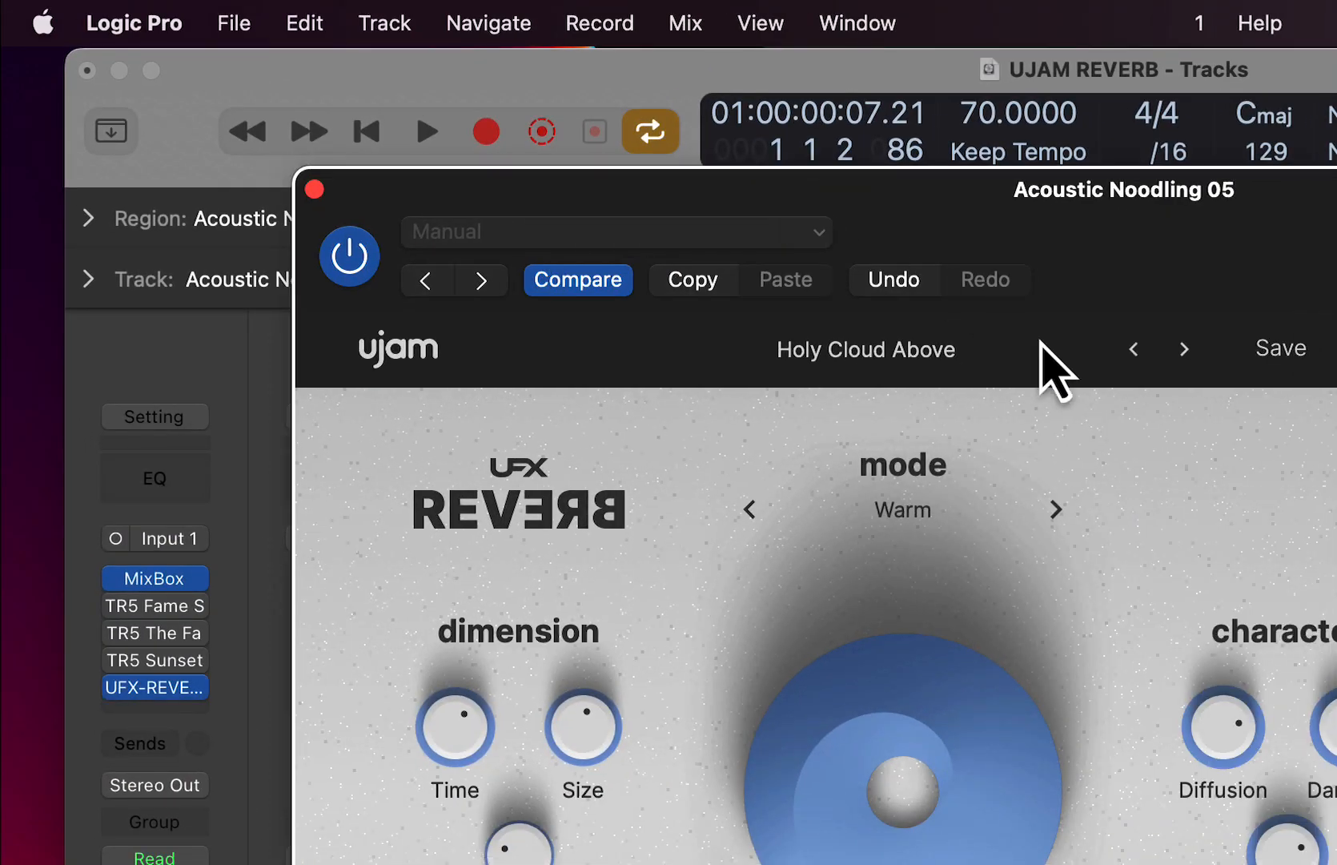
{"action": "key", "text": "space"}
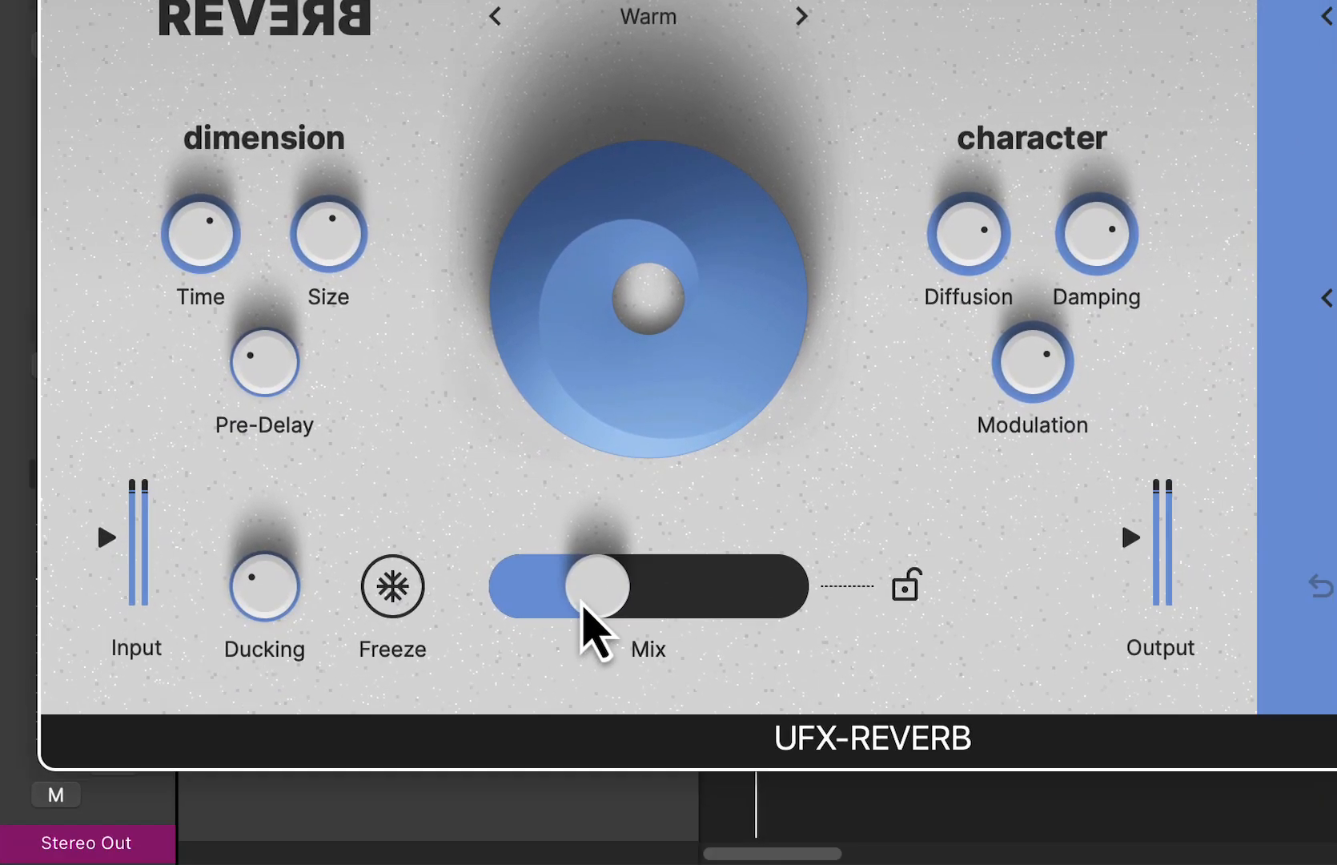
- Audition Ducking at 66 % and at a lower setting, and raise Mix through 73 % to about 79 %
{"action": "left_click_drag", "start_coordinate": [583, 606], "coordinate": [651, 605]}
{"action": "left_click_drag", "start_coordinate": [289, 606], "coordinate": [286, 452]}
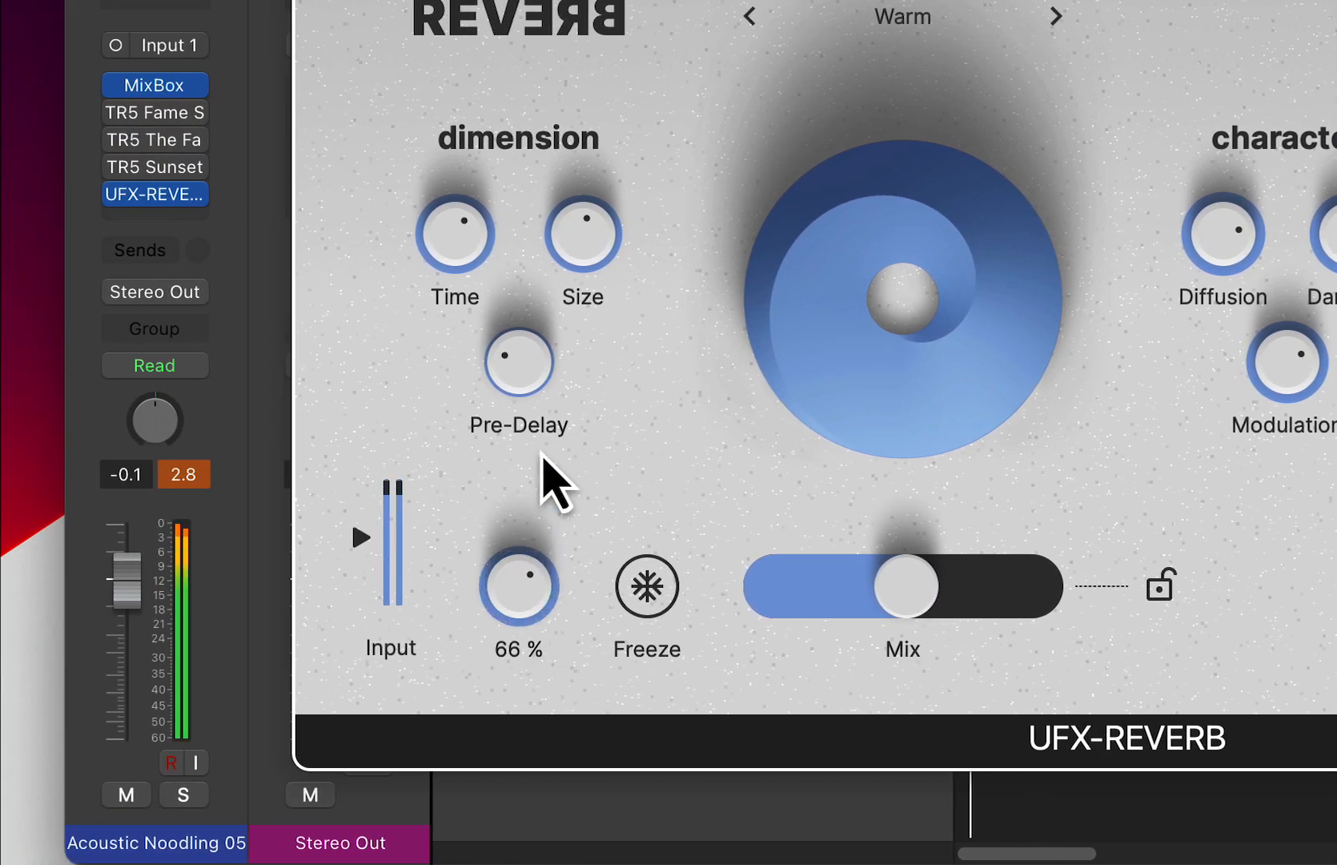
{"action": "left_click_drag", "start_coordinate": [542, 454], "coordinate": [582, 592]}
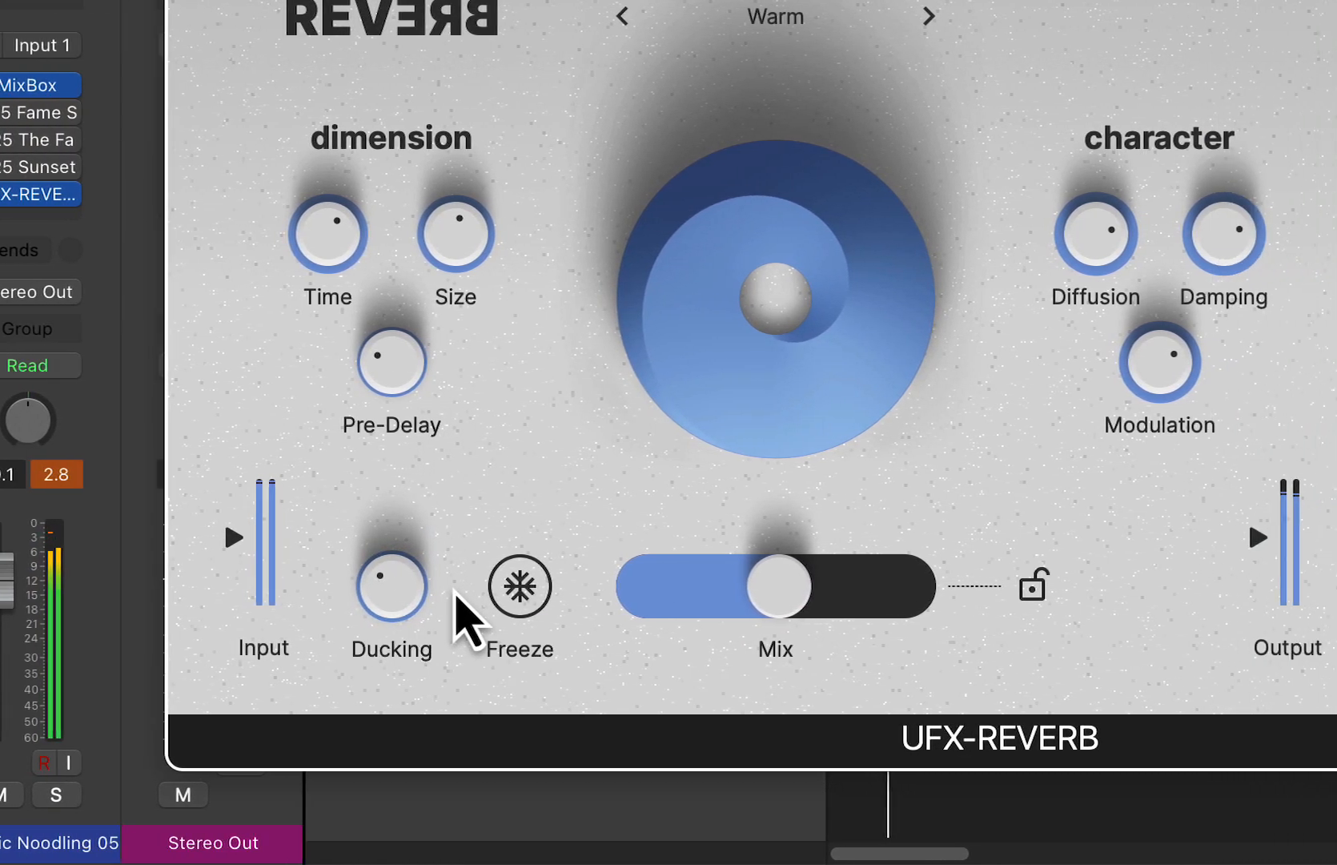
{"action": "left_click_drag", "start_coordinate": [770, 606], "coordinate": [847, 610]}
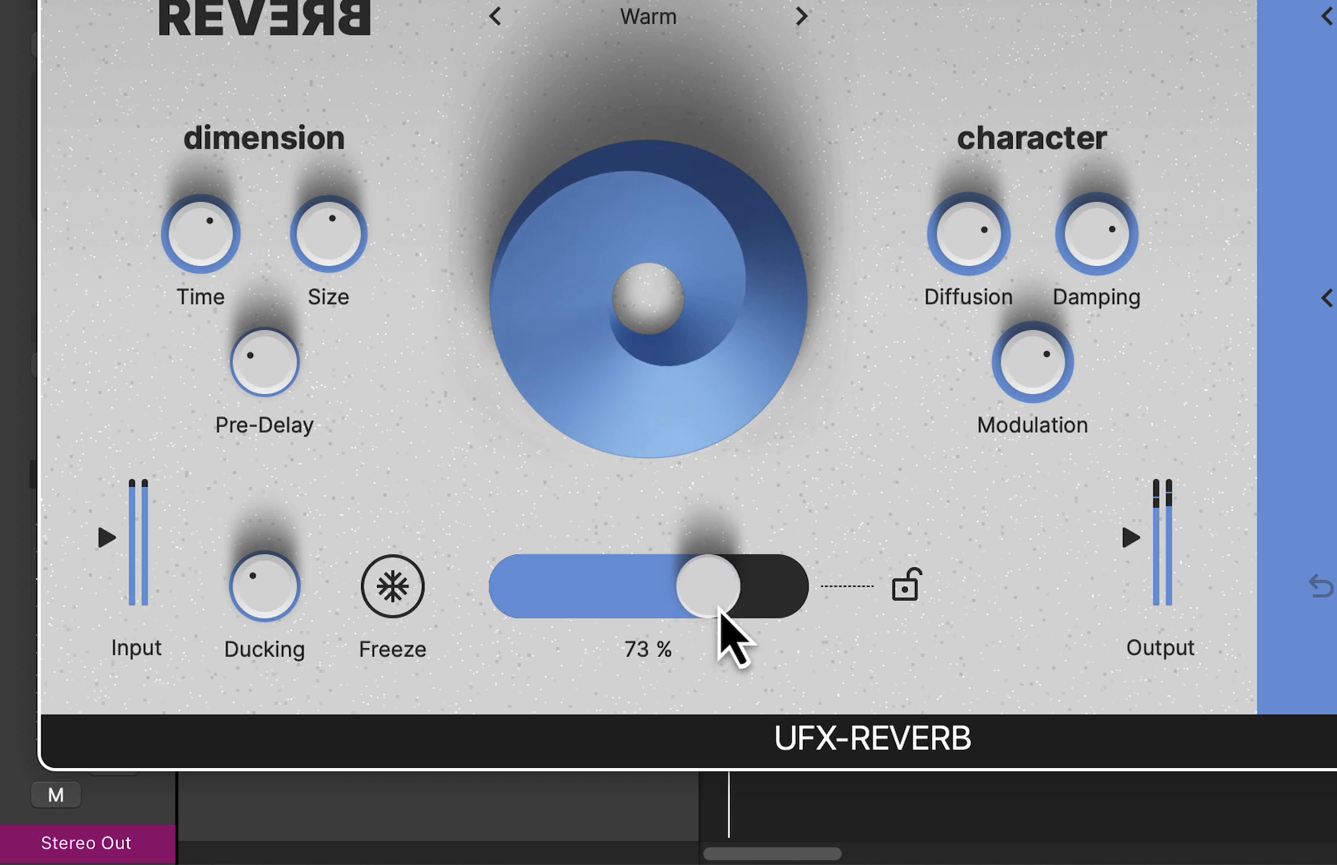
{"action": "left_click_drag", "start_coordinate": [719, 609], "coordinate": [743, 613]}
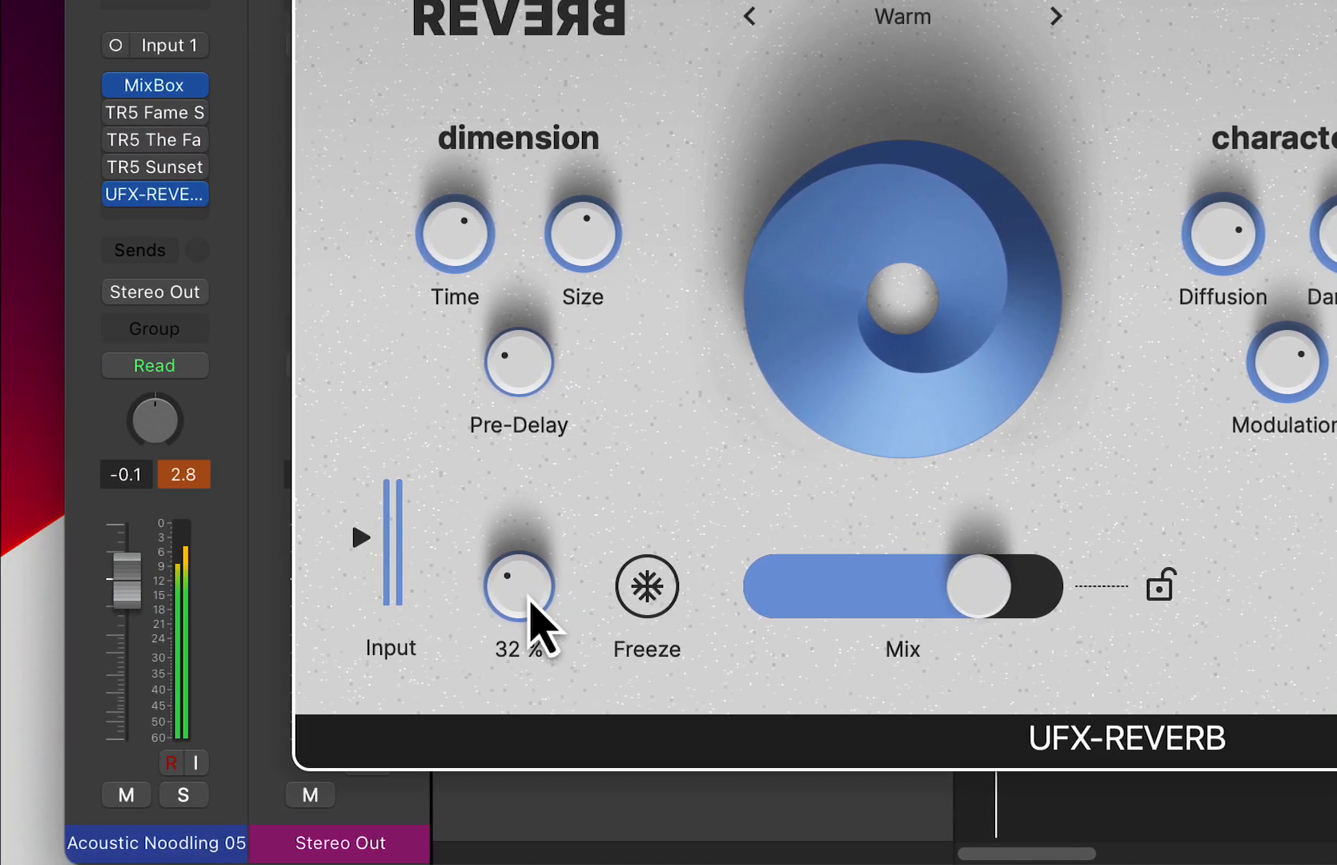
- Raise Ducking to about 73 %, try Mix at 83 % and bring Mix down to about 47 %
{"action": "left_click_drag", "start_coordinate": [530, 604], "coordinate": [551, 480]}
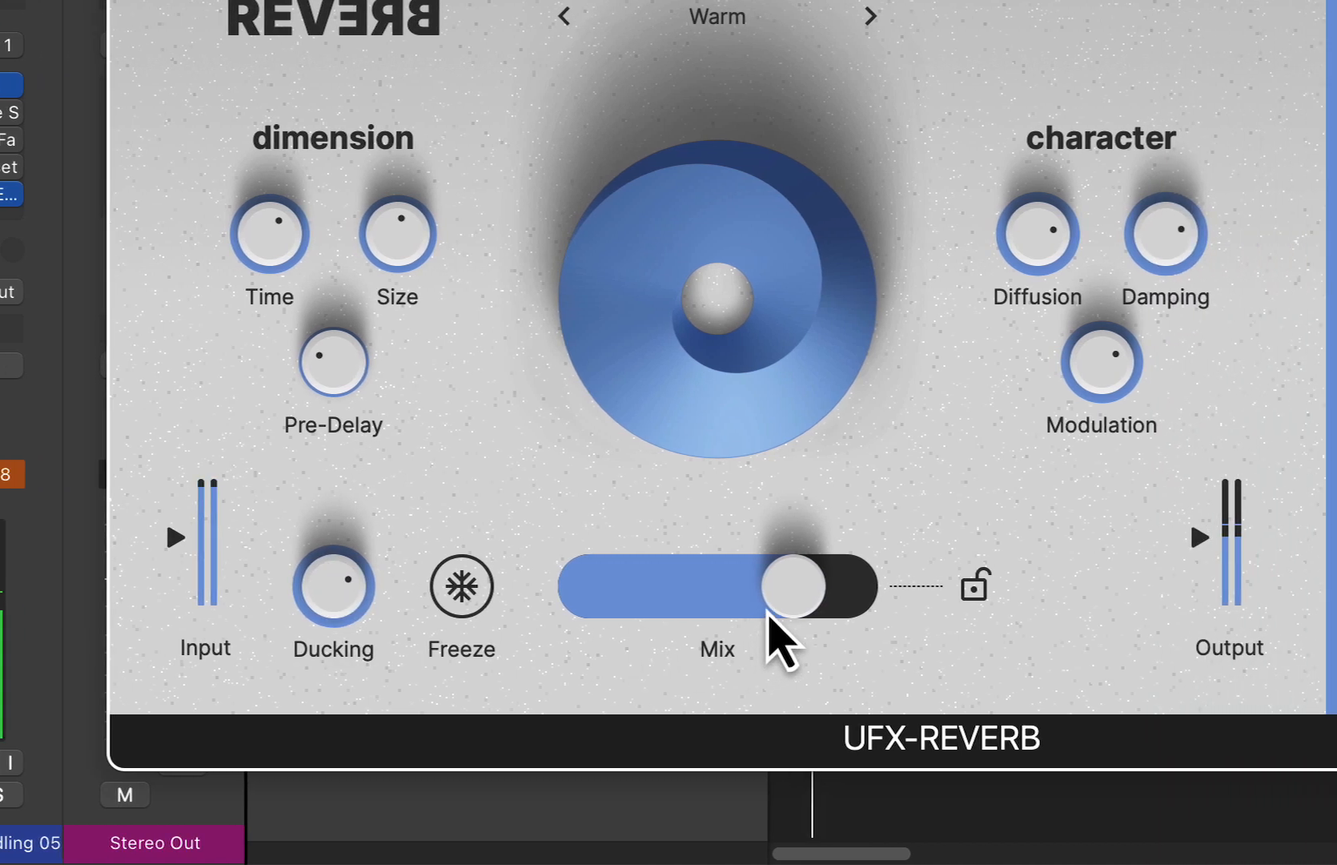
{"action": "left_click_drag", "start_coordinate": [969, 621], "coordinate": [988, 616]}
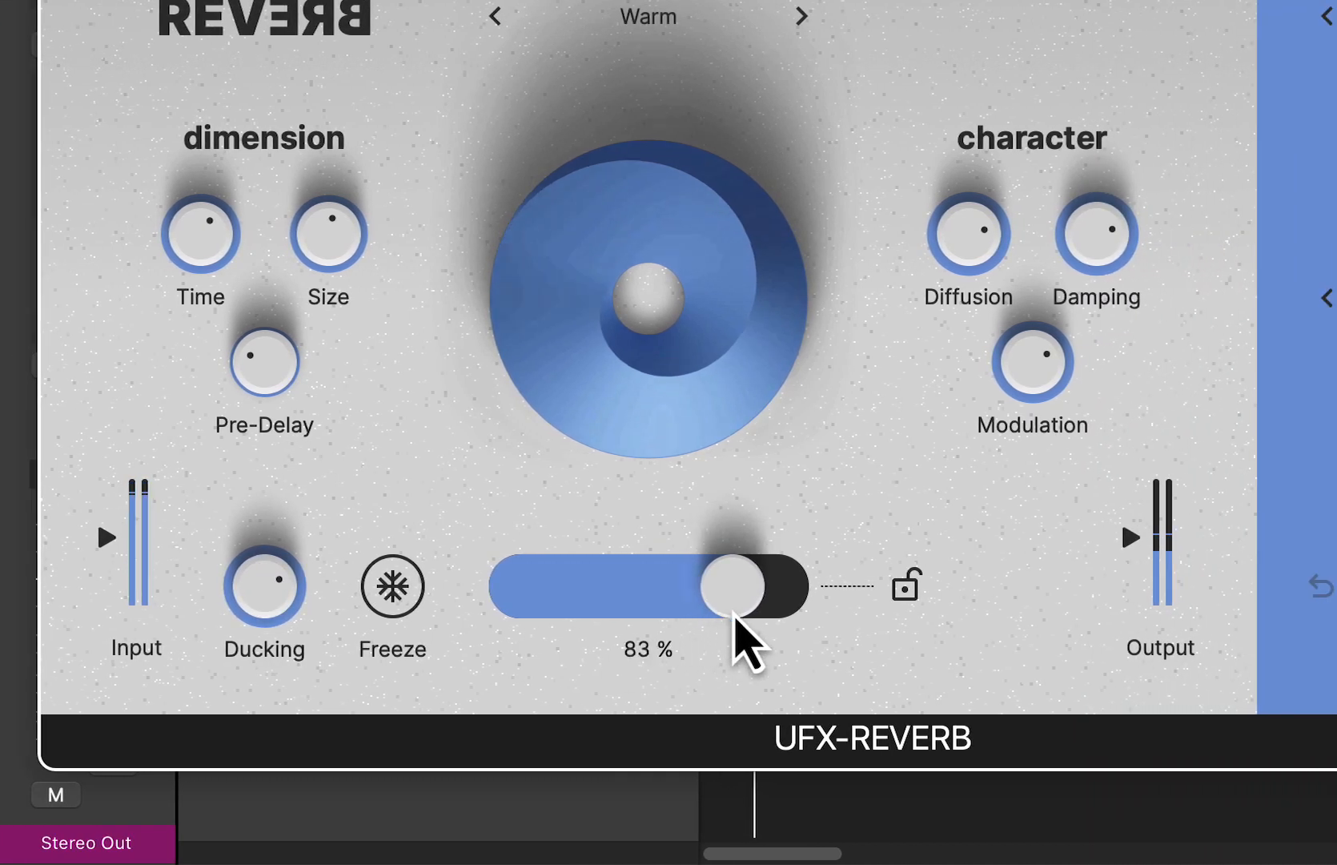
{"action": "left_click_drag", "start_coordinate": [734, 614], "coordinate": [599, 626]}
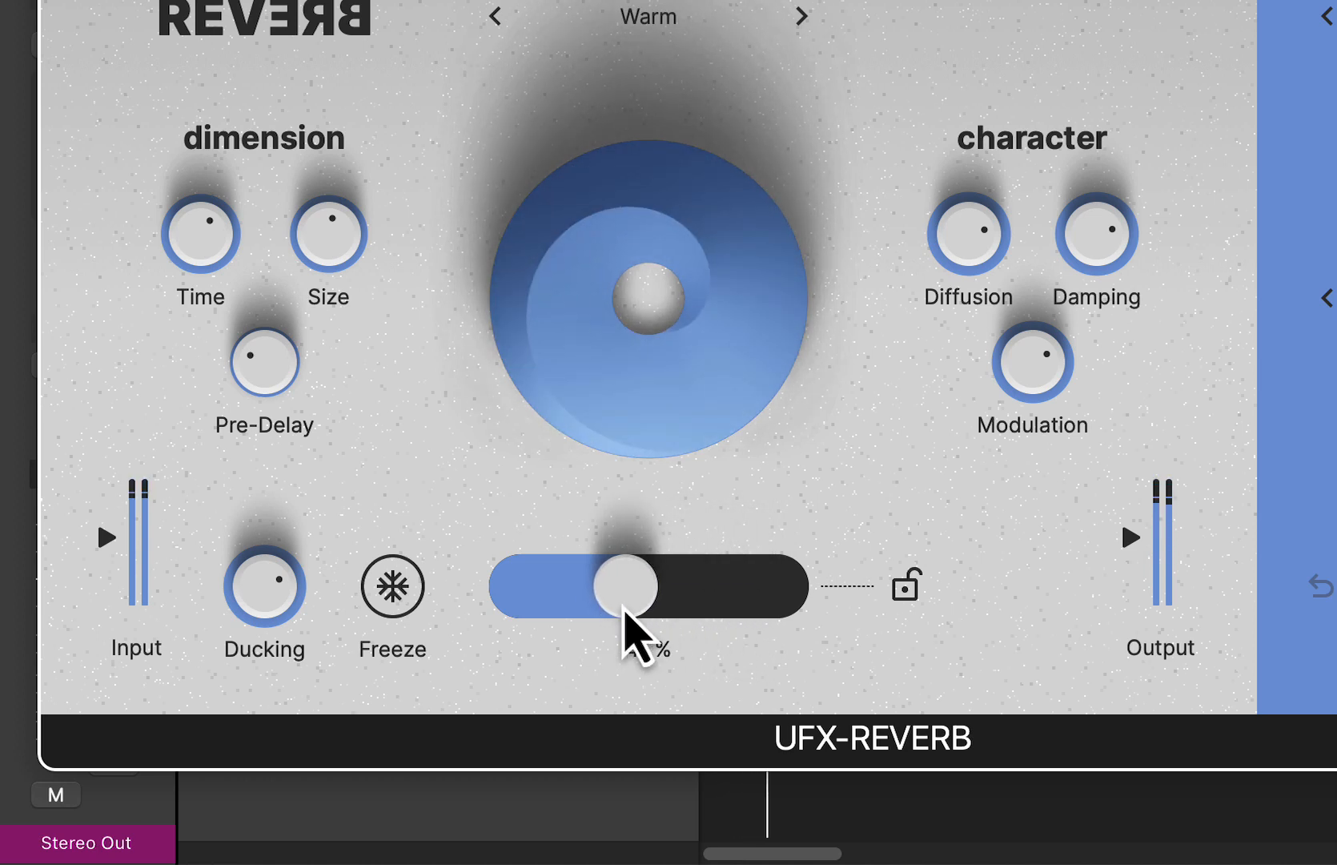
{"action": "left_click_drag", "start_coordinate": [653, 627], "coordinate": [658, 627]}
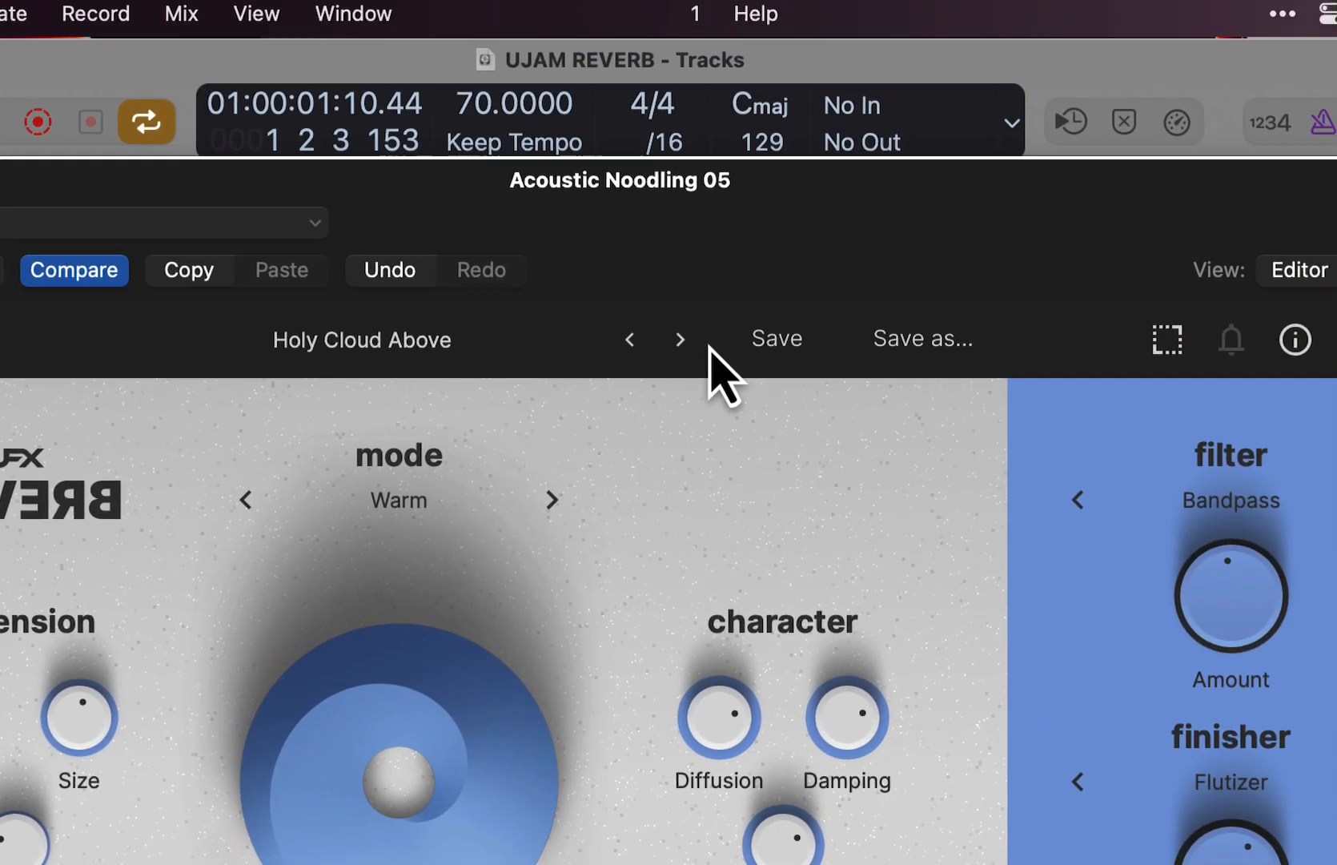
- Advance the preset through Inaudible Ambience to Marvelous Midrange and raise Mix to about 63 %
{"action": "left_click", "coordinate": [848, 14]}
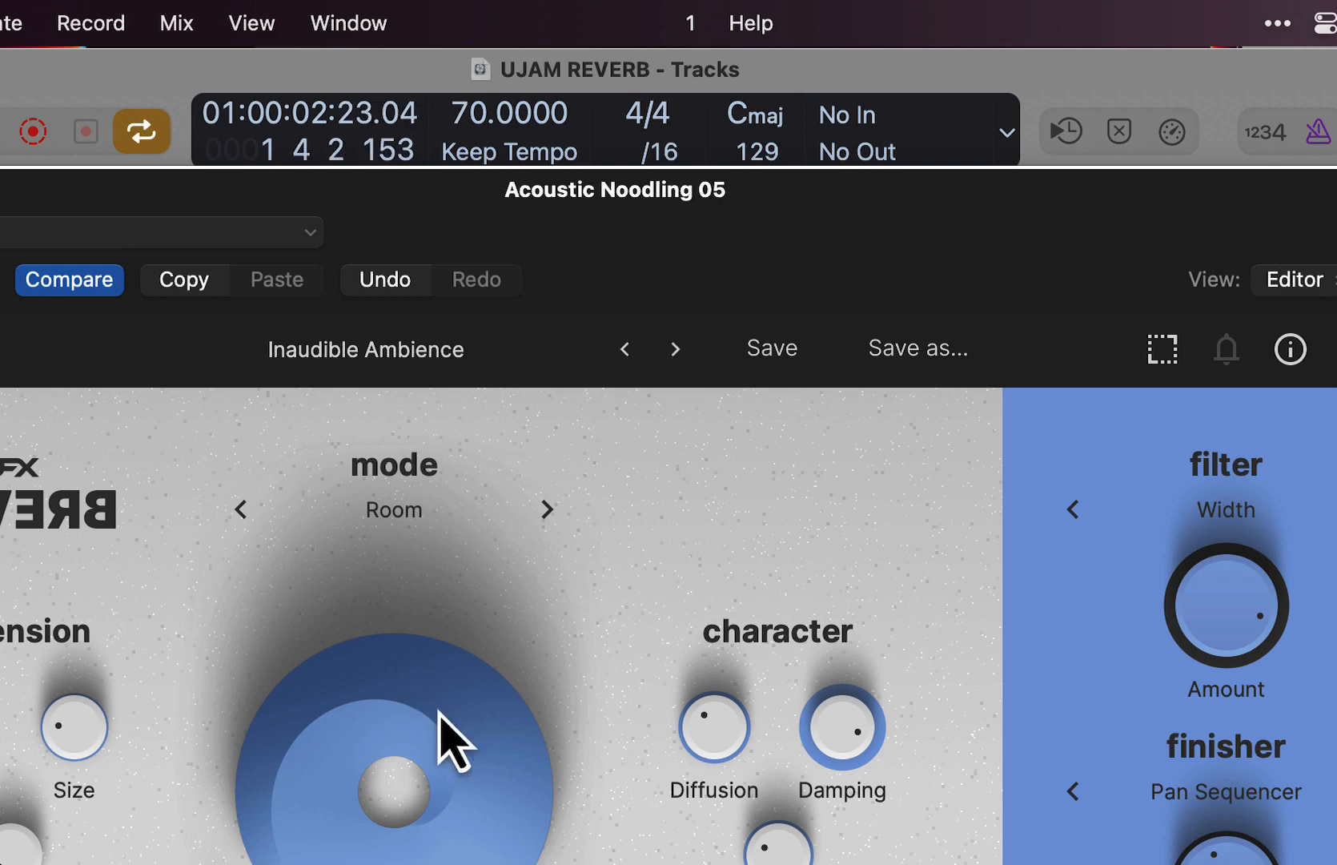
{"action": "left_click", "coordinate": [675, 351]}
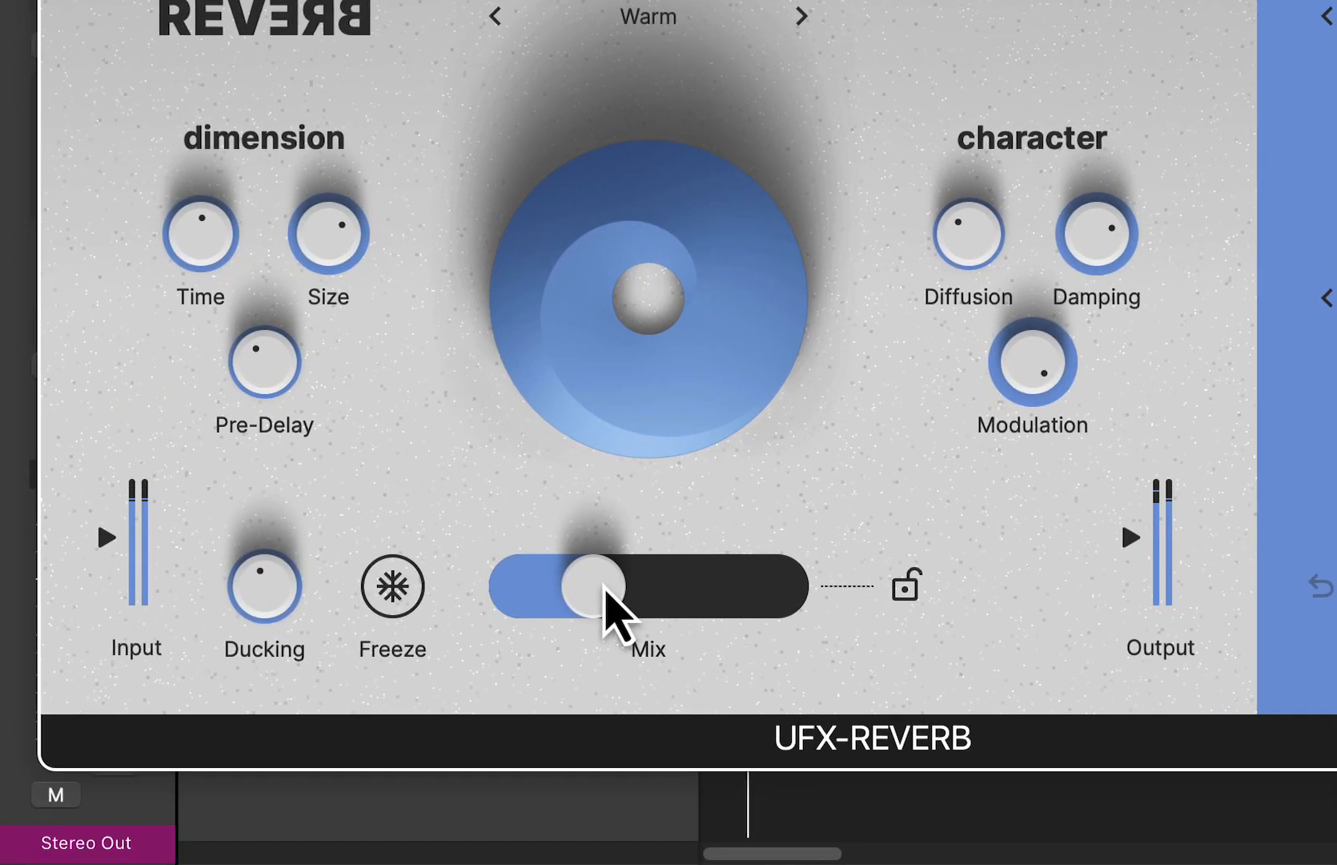
{"action": "left_click_drag", "start_coordinate": [497, 805], "coordinate": [610, 830]}
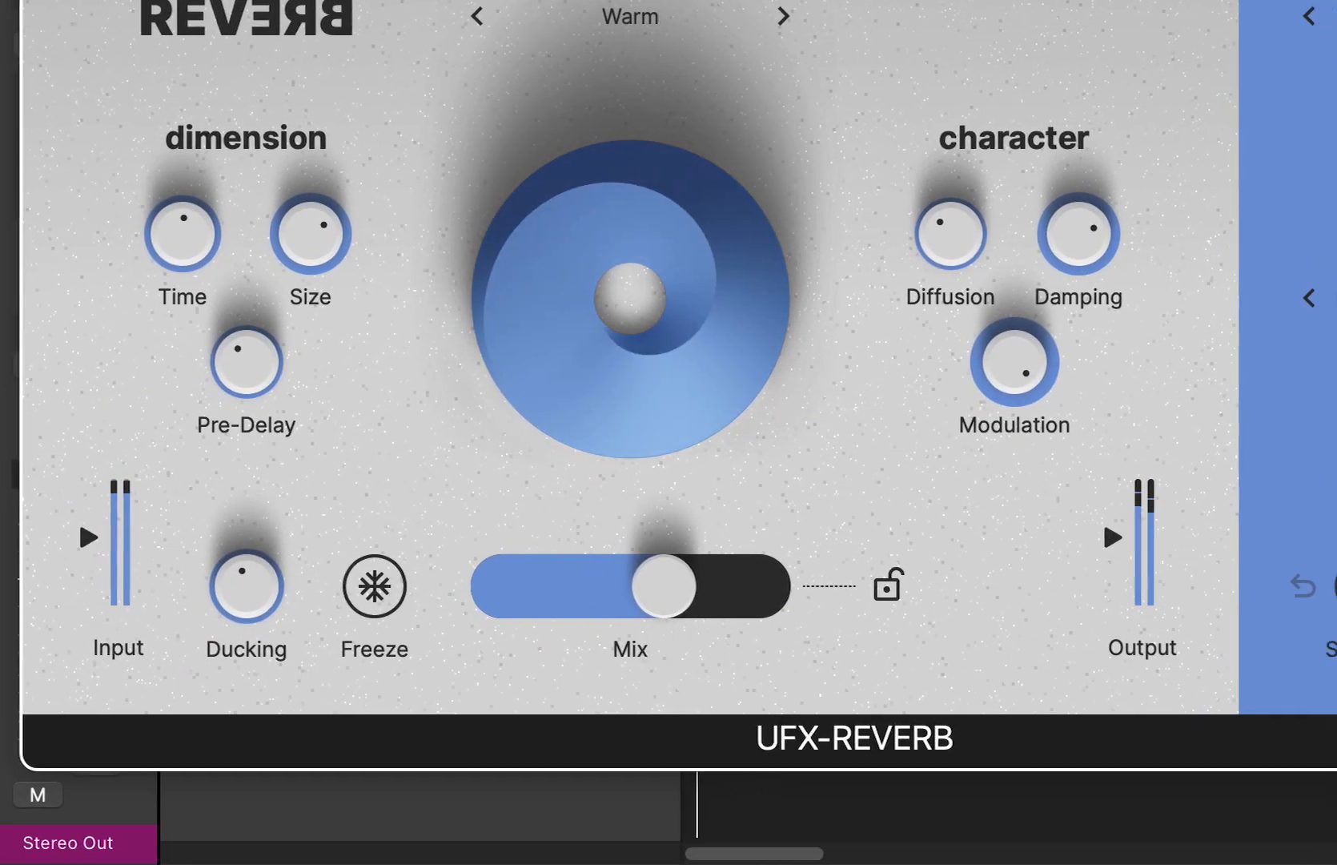
- Change the finisher effect from the Move category to Big Groover in the Glitch category
{"action": "left_click", "coordinate": [1121, 302]}
{"action": "mouse_move", "coordinate": [991, 563]}
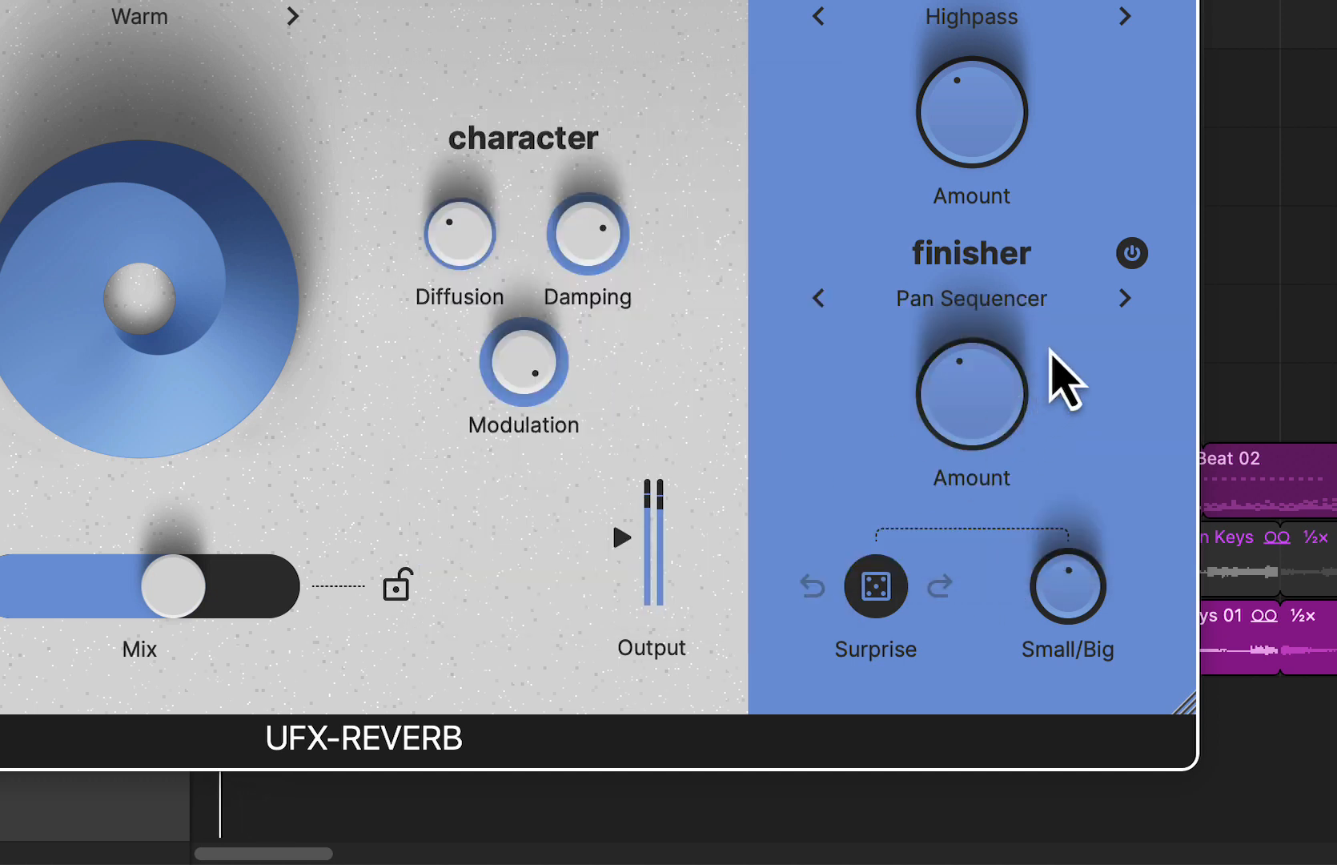
{"action": "left_click", "coordinate": [1033, 301]}
{"action": "mouse_move", "coordinate": [973, 660]}
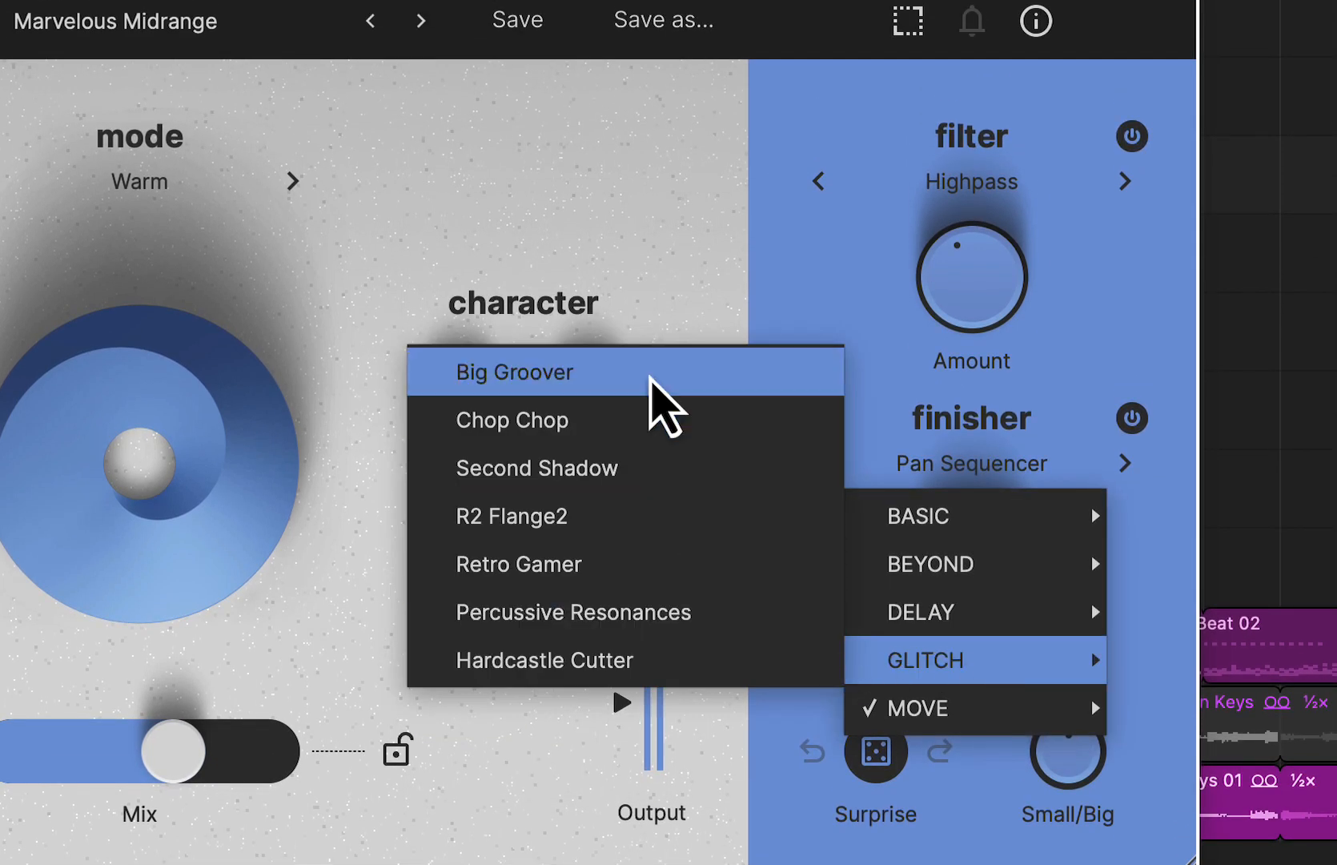
{"action": "left_click", "coordinate": [649, 376]}
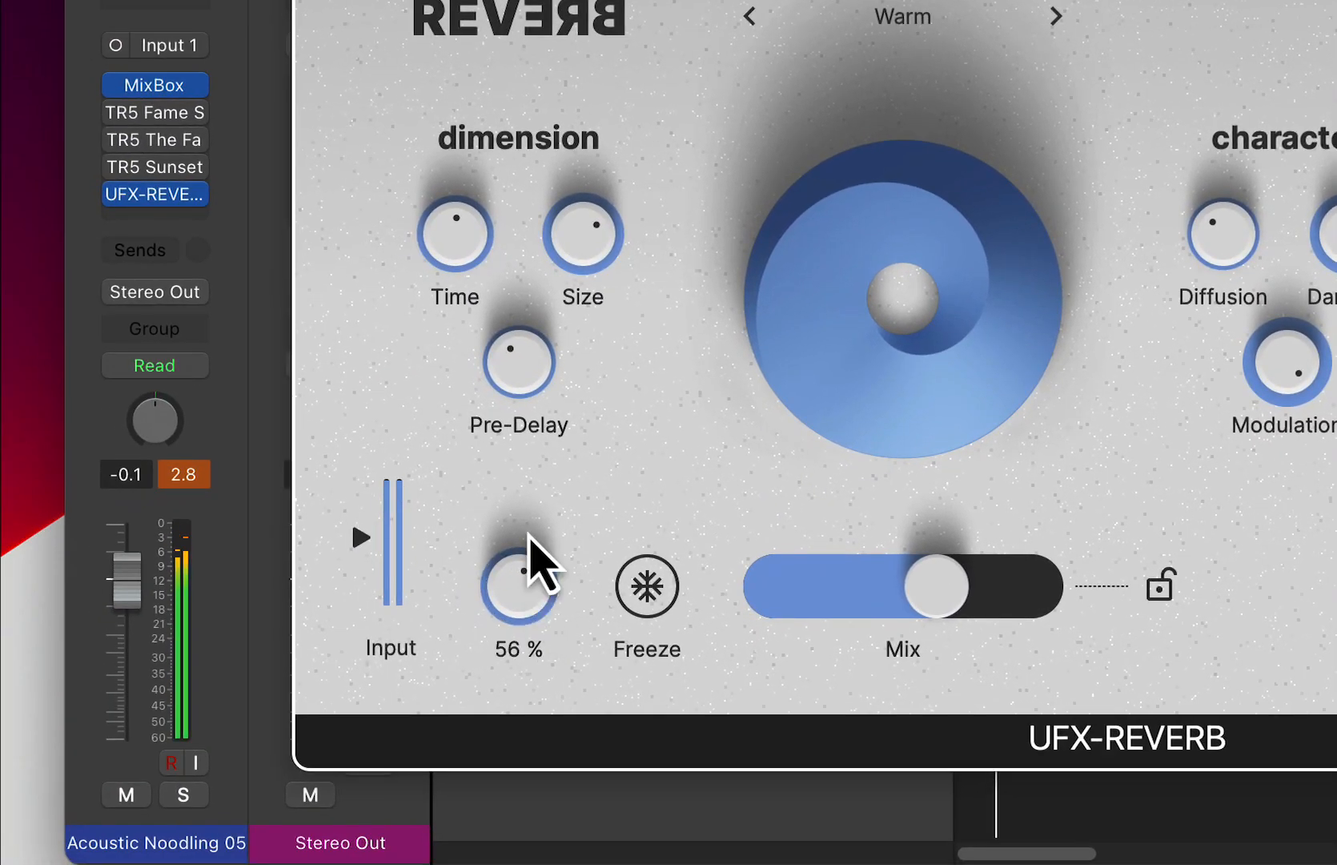
- Lower Mix to about 35 % and compare Ducking at 56 %, 18 % and 0 %, ending on a low setting
{"action": "left_click_drag", "start_coordinate": [394, 571], "coordinate": [411, 724]}
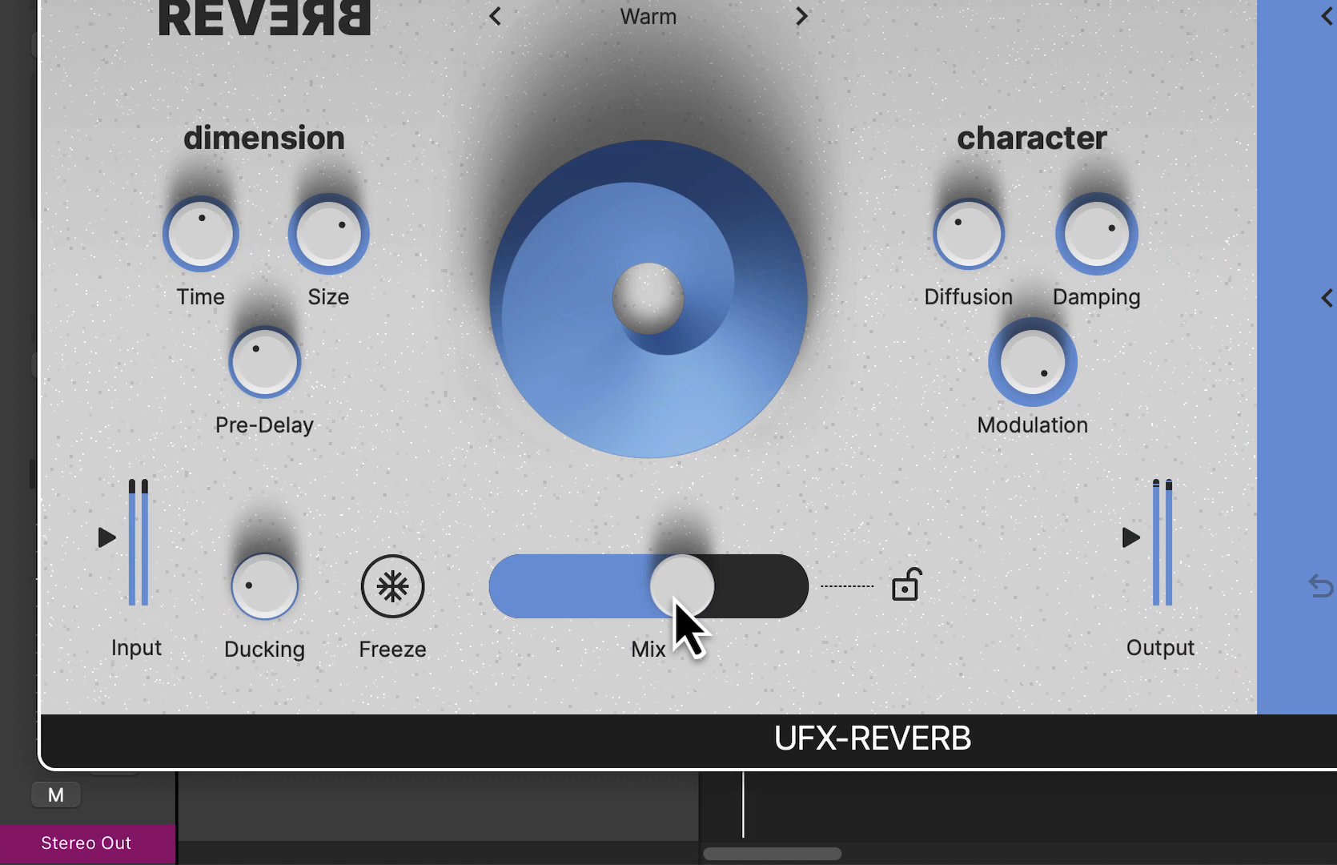
{"action": "left_click_drag", "start_coordinate": [675, 602], "coordinate": [591, 602]}
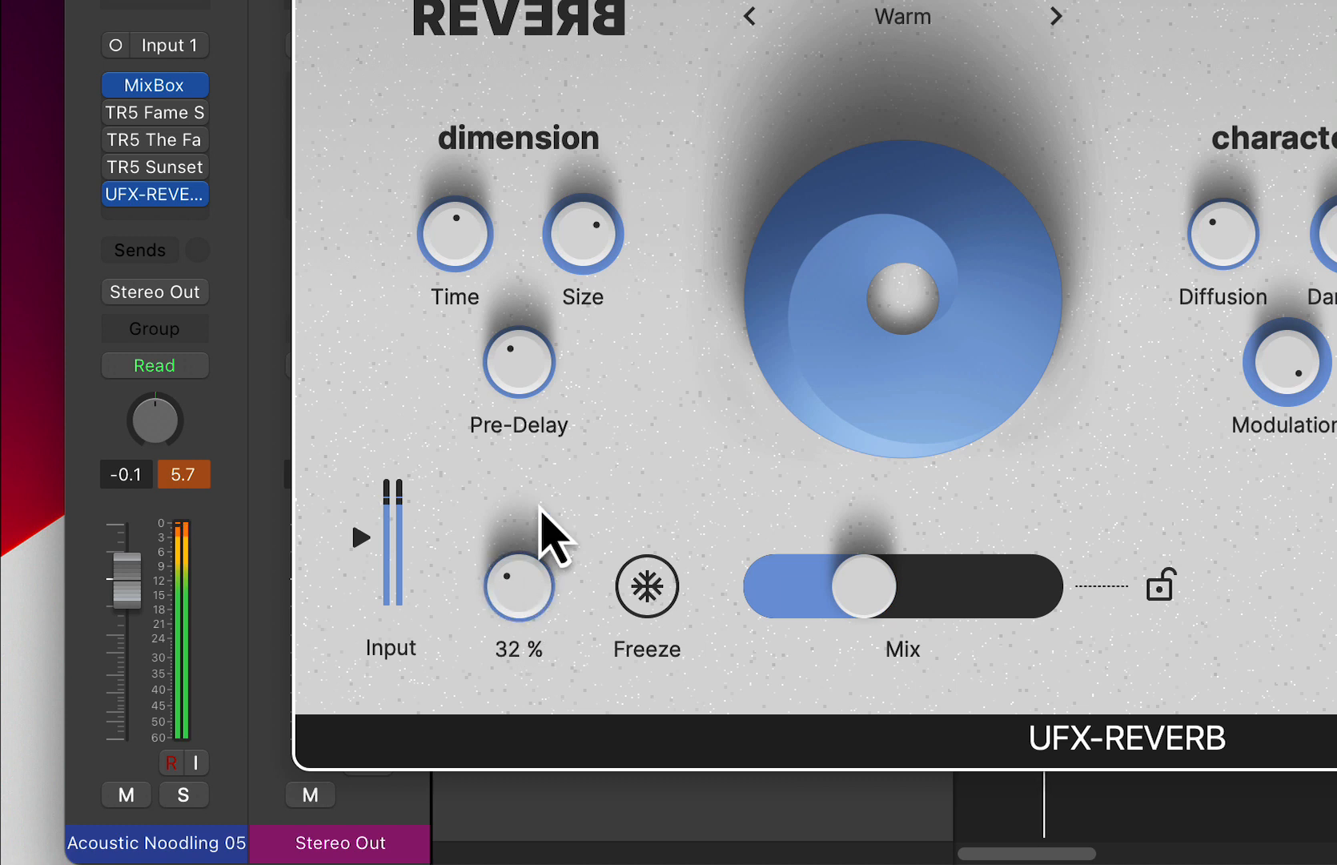
{"action": "left_click_drag", "start_coordinate": [540, 506], "coordinate": [589, 862]}
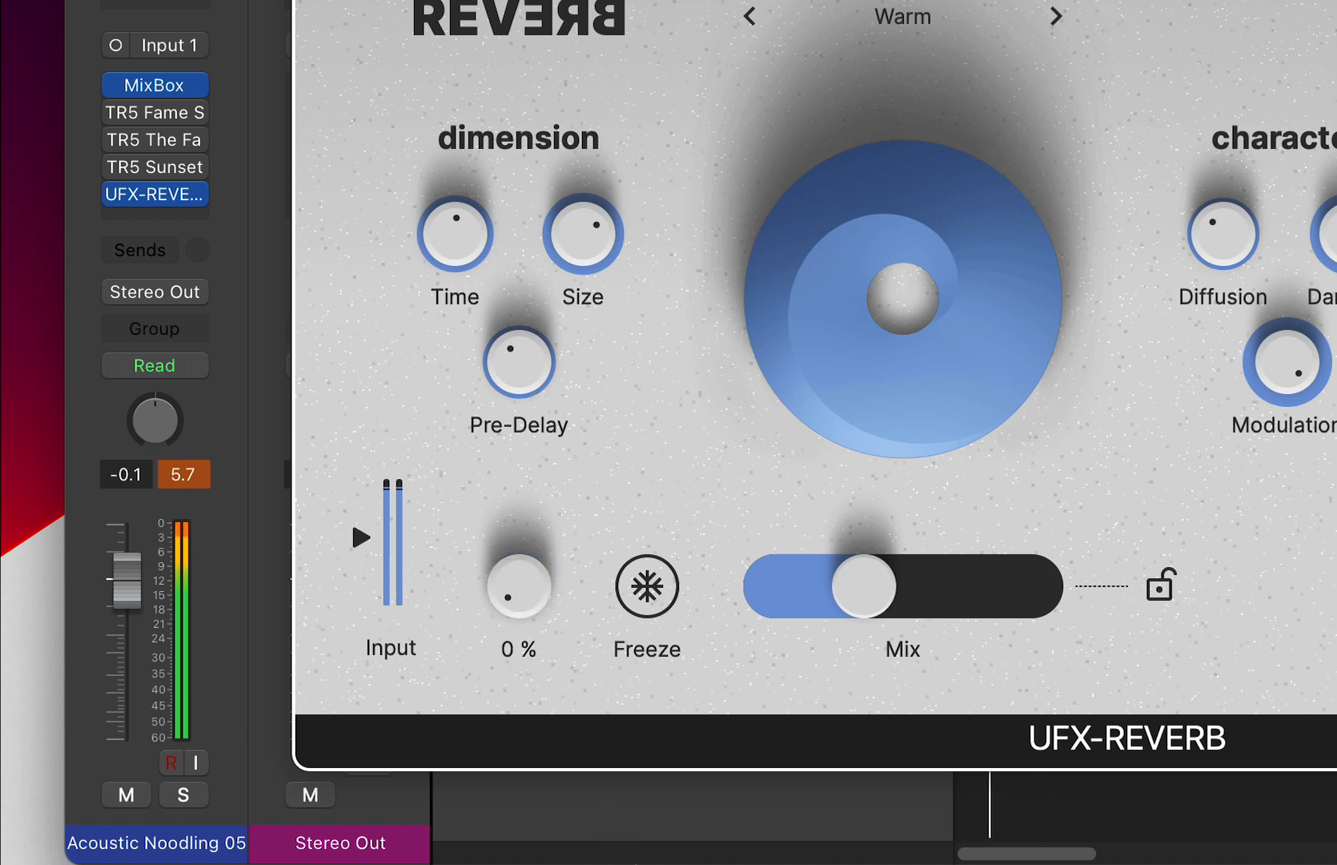
{"action": "left_click_drag", "start_coordinate": [532, 608], "coordinate": [526, 483]}
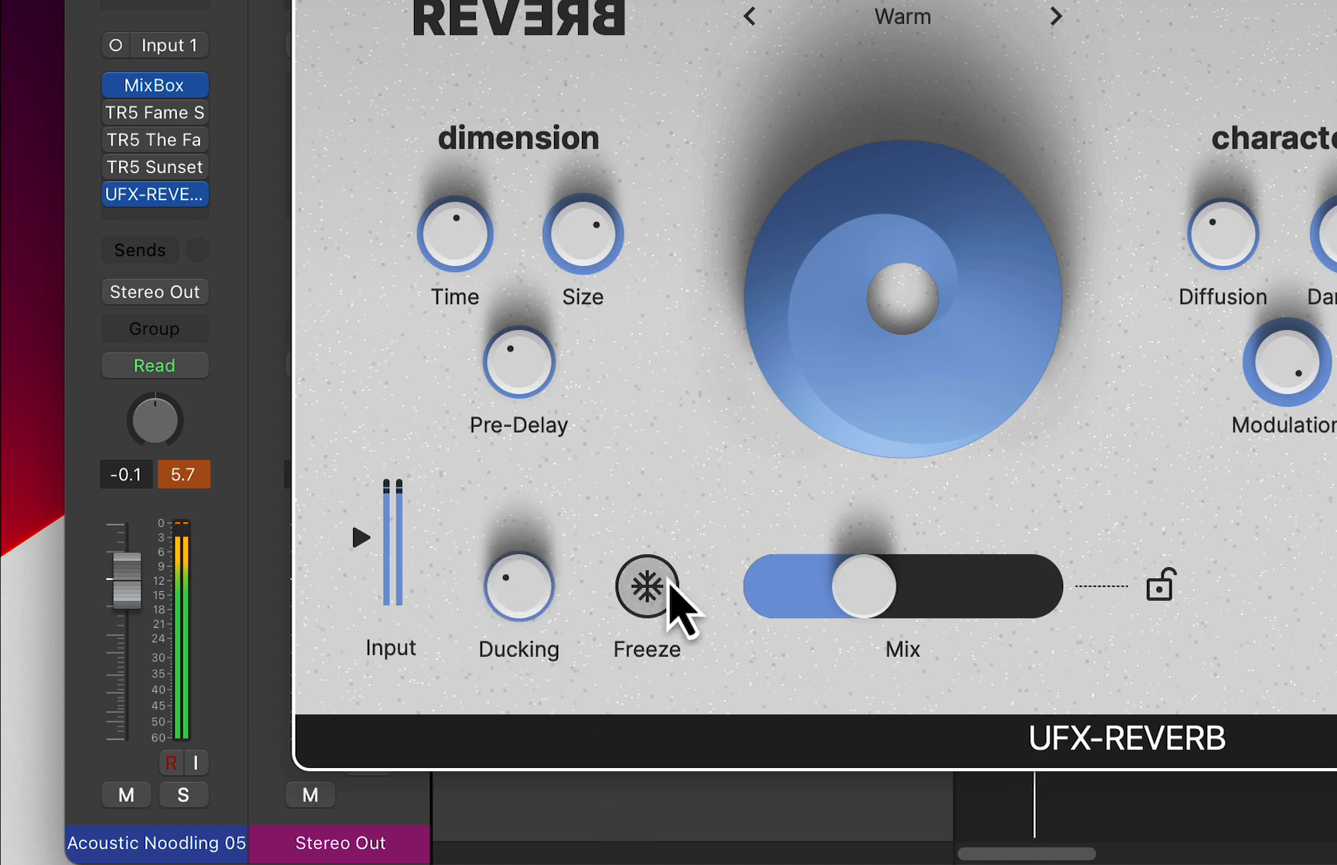
- Try Freeze on the acoustic guitar's reverb and readjust its Mix and Ducking during playback
{"action": "left_click", "coordinate": [668, 590]}
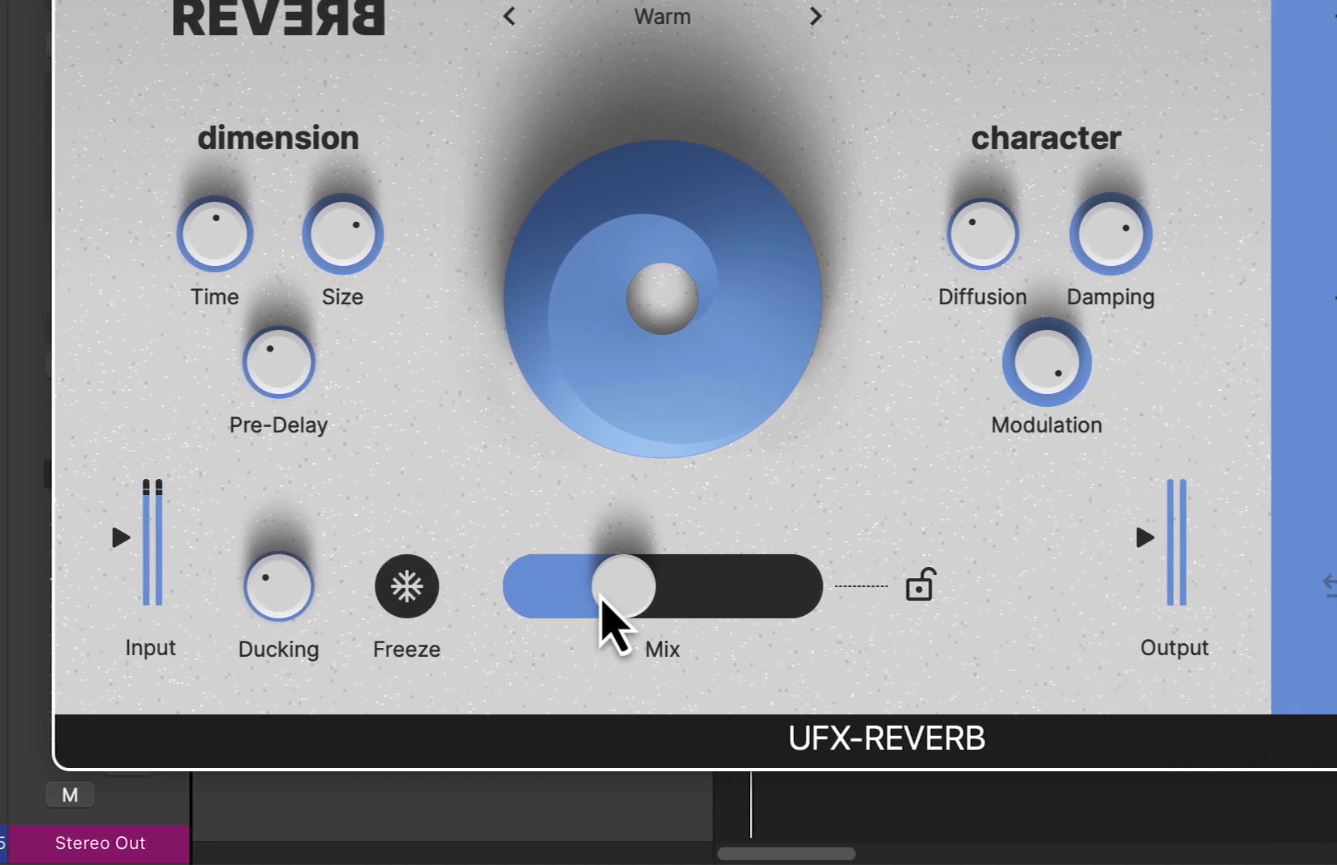
{"action": "left_click_drag", "start_coordinate": [787, 606], "coordinate": [721, 597]}
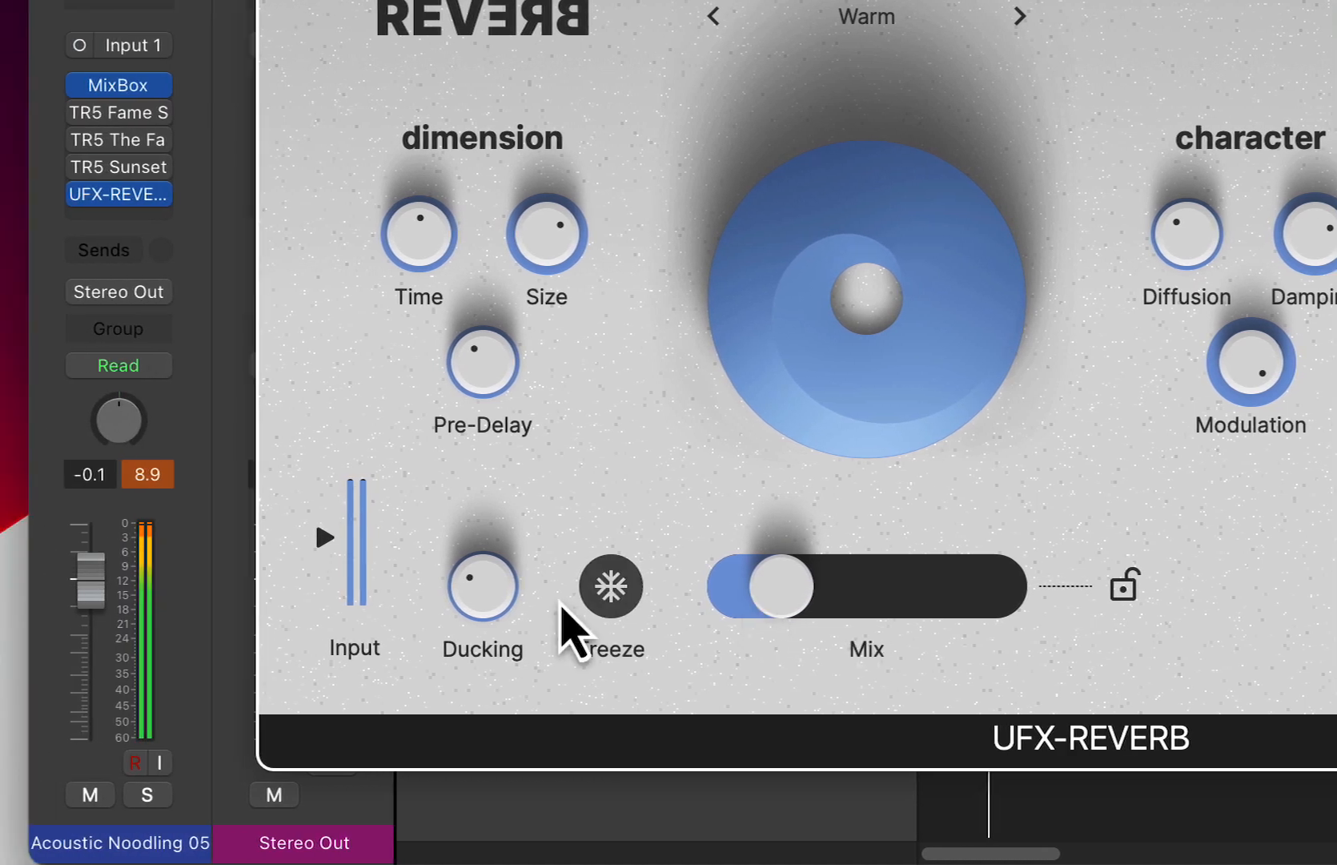
{"action": "left_click_drag", "start_coordinate": [560, 607], "coordinate": [554, 428]}
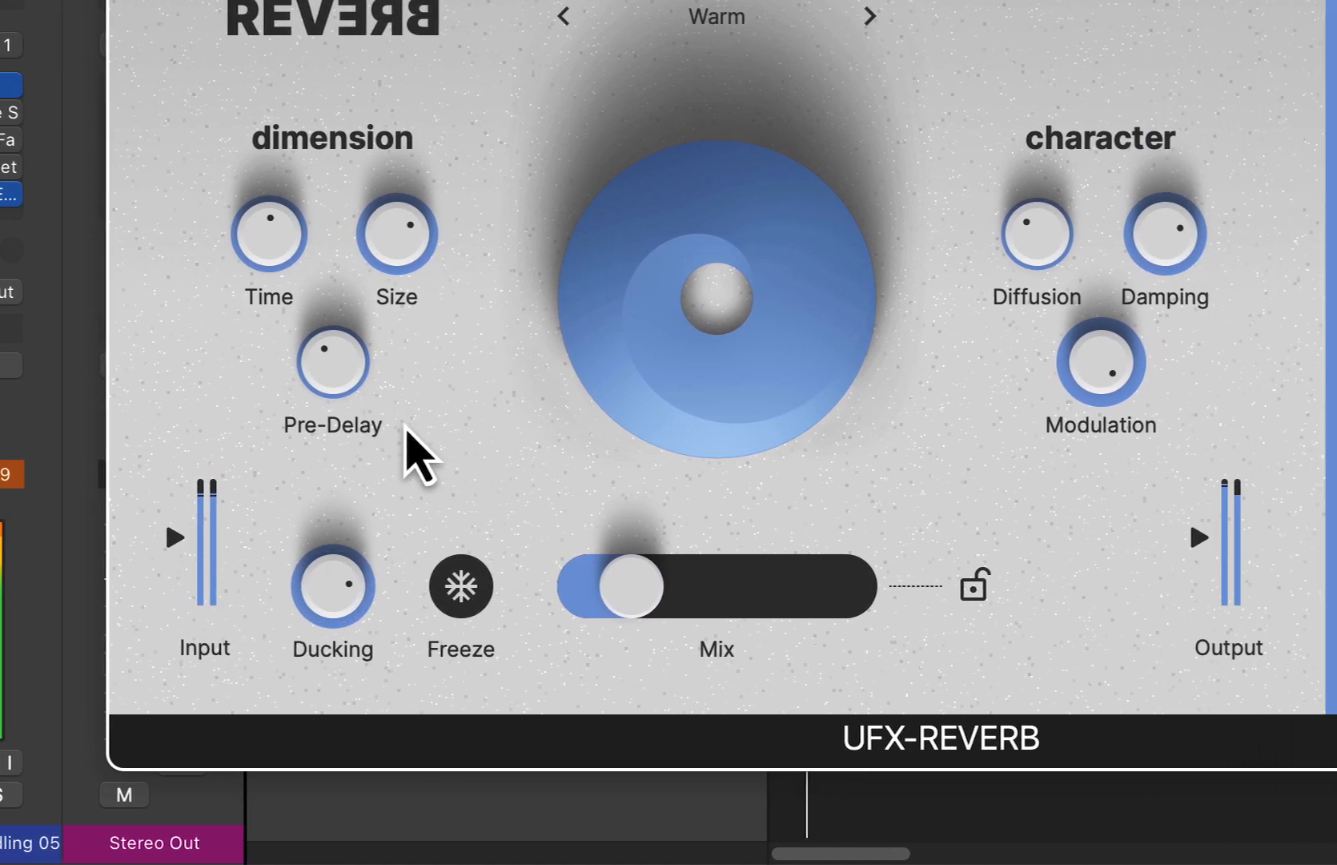
{"action": "left_click_drag", "start_coordinate": [631, 586], "coordinate": [666, 588]}
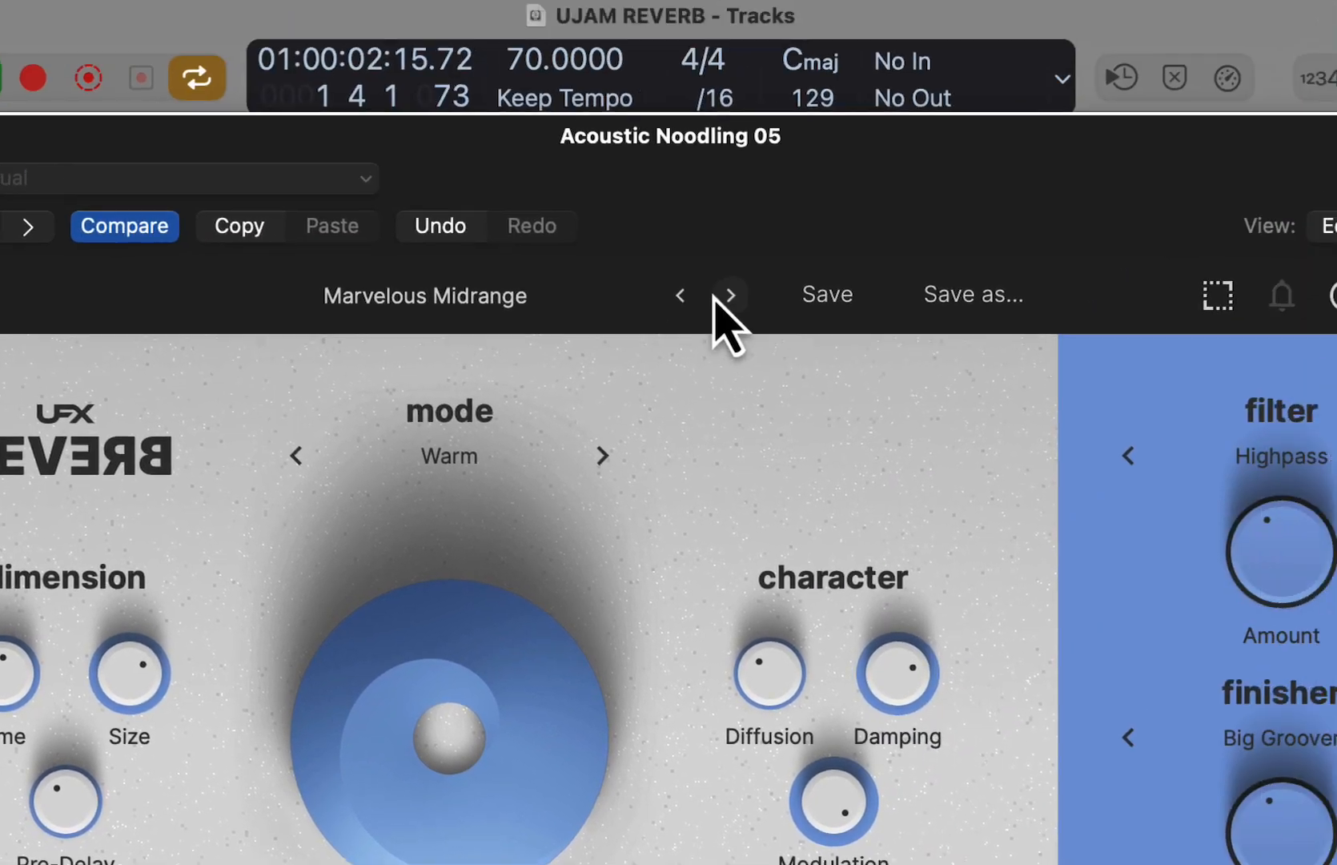
- Advance the acoustic guitar's reverb to the Resonating preset and close the plug-in window
{"action": "left_click", "coordinate": [675, 351]}
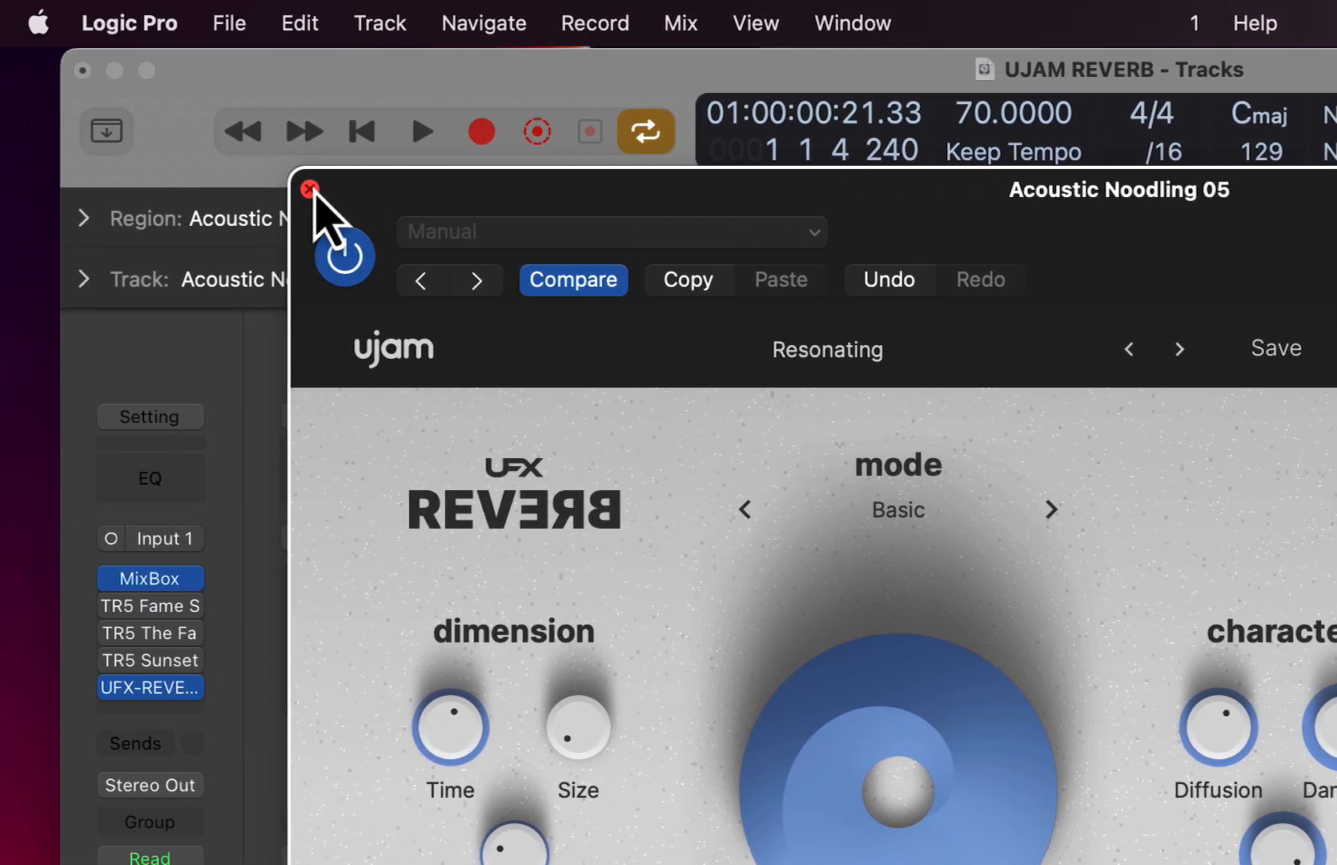
{"action": "left_click", "coordinate": [309, 187]}
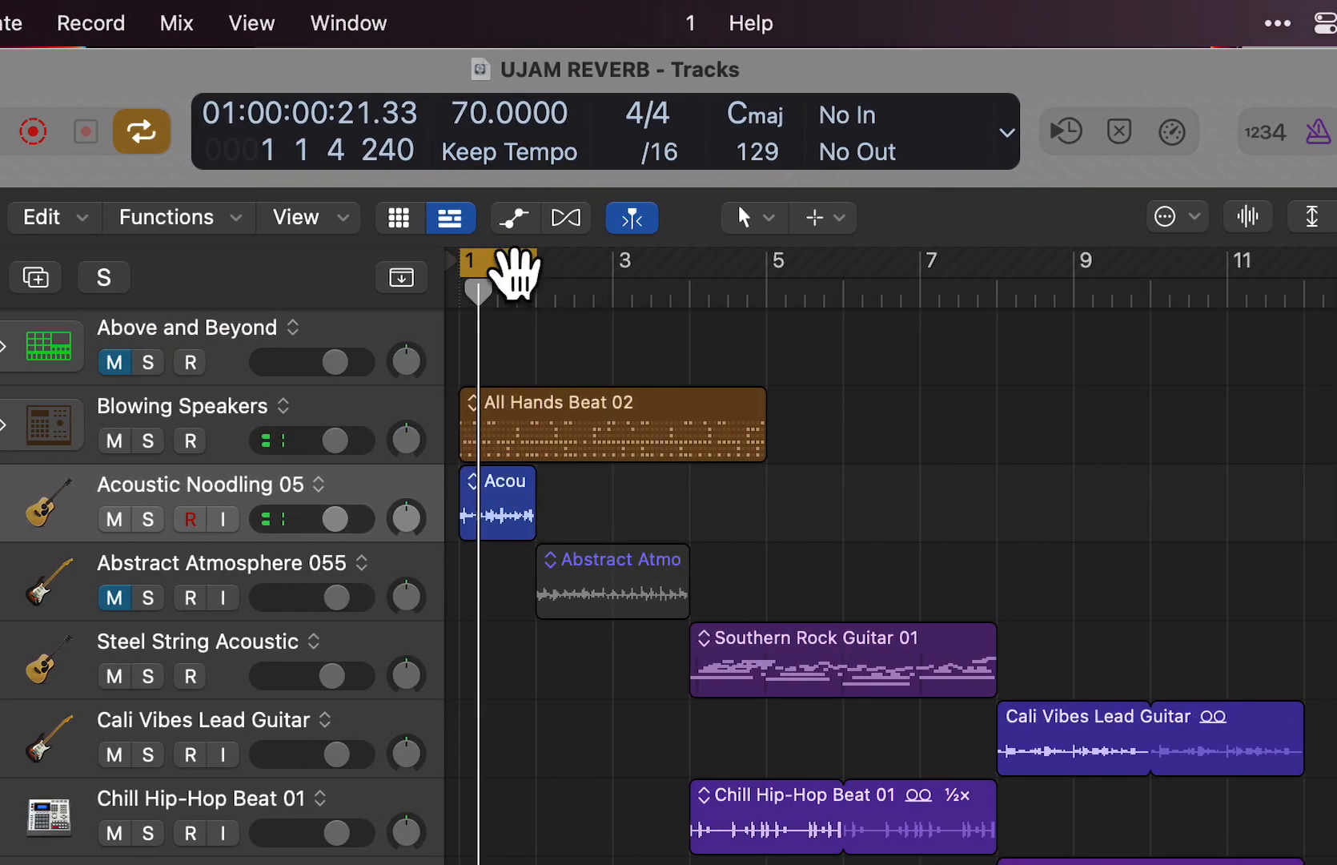
- Move the cycle range to bars 2 to 4, unmute Abstract Atmosphere 055 and mute Blowing Speakers and Acoustic Noodling 05
{"action": "left_click_drag", "start_coordinate": [726, 266], "coordinate": [916, 302]}
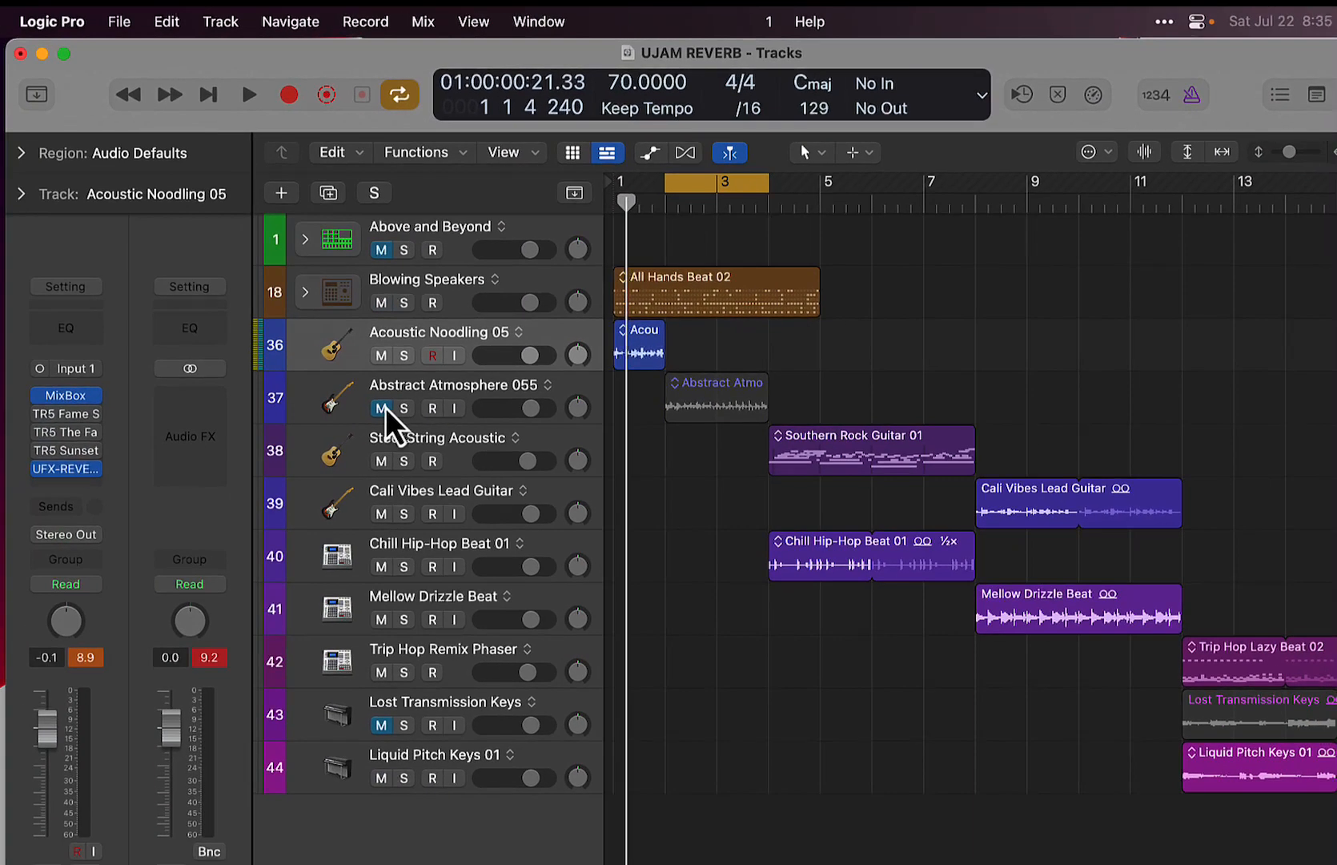
{"action": "left_click", "coordinate": [452, 385]}
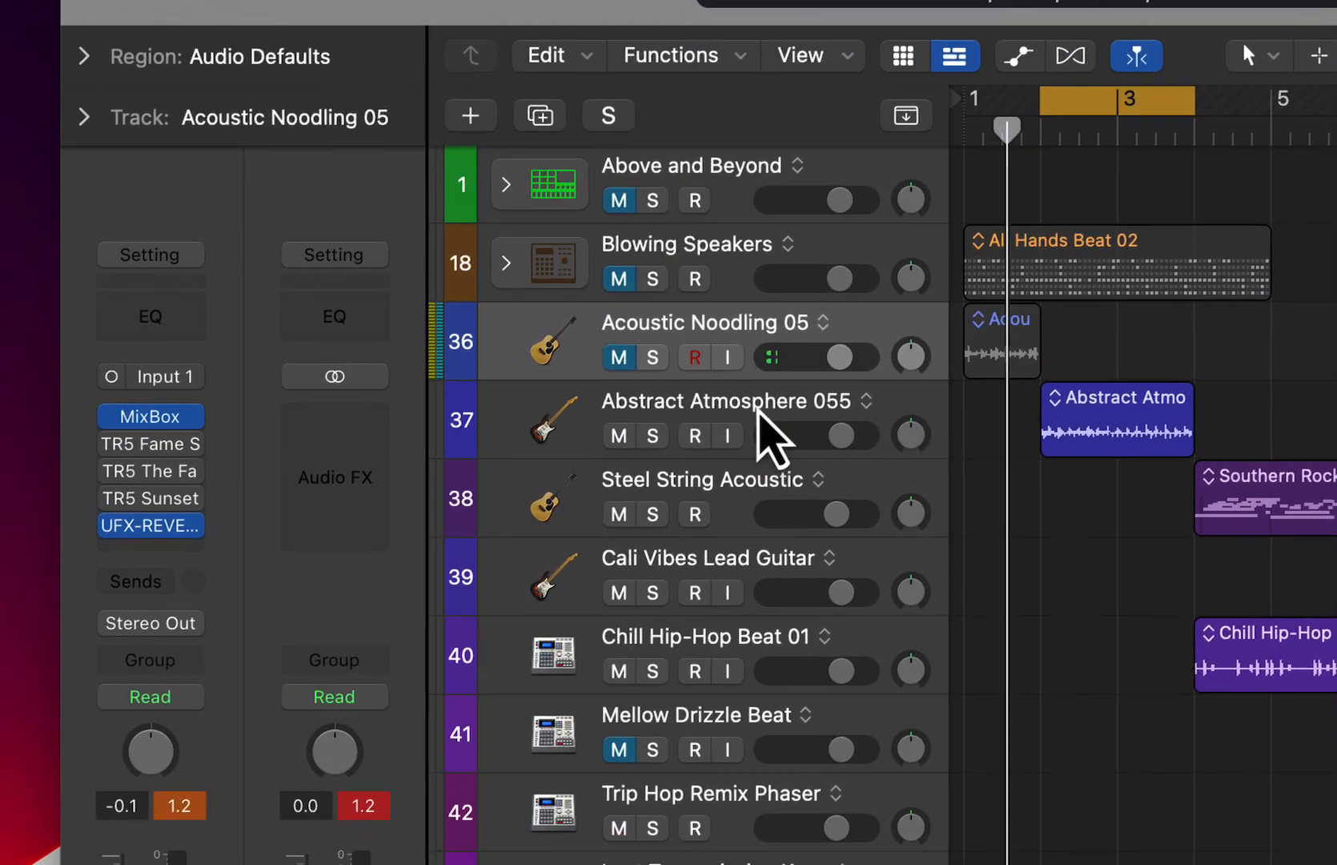
- Select the Abstract Atmosphere 055 track, play its loop with UFX-REVERB bypassed, re-enable the reverb and open the plug-in
{"action": "left_click", "coordinate": [252, 571]}
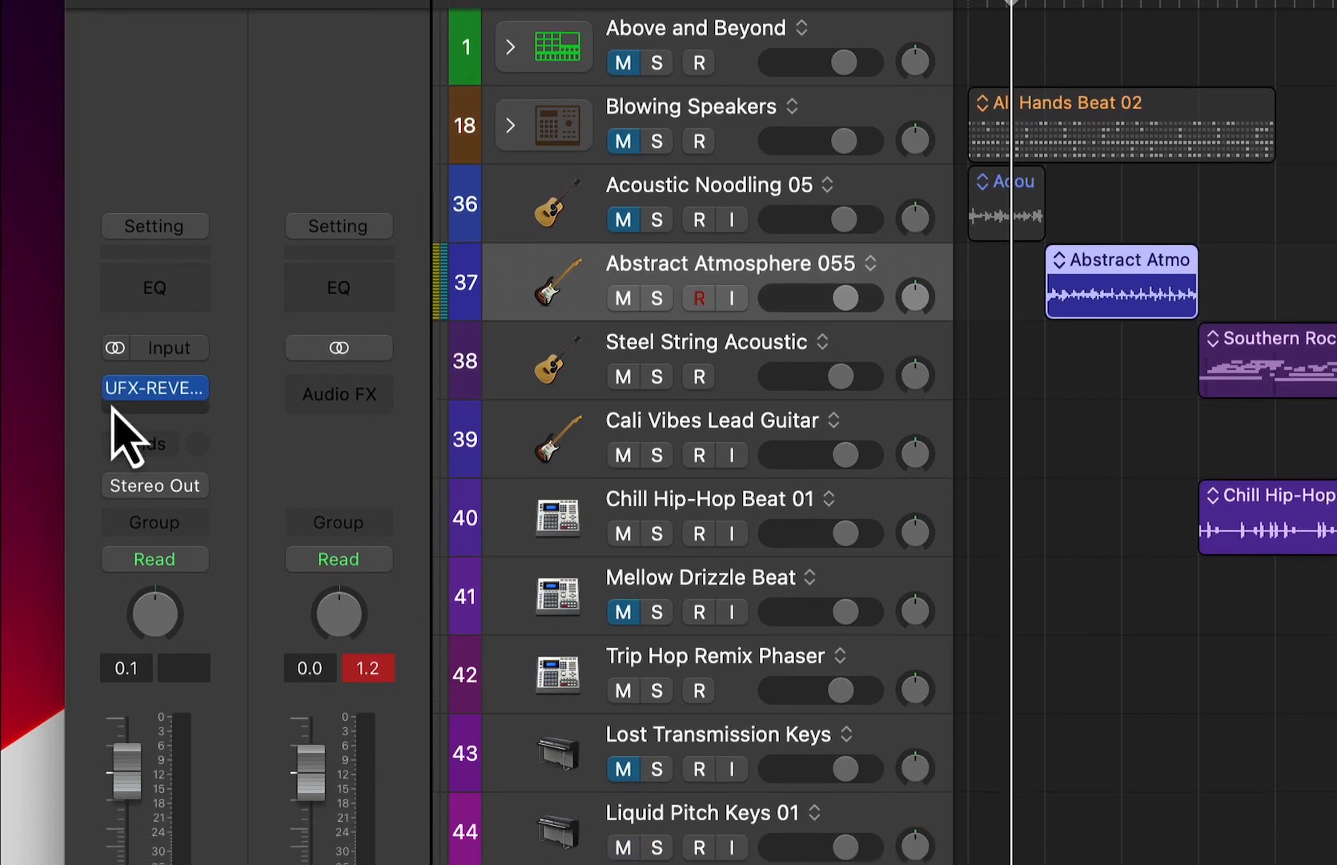
{"action": "left_click", "coordinate": [117, 523]}
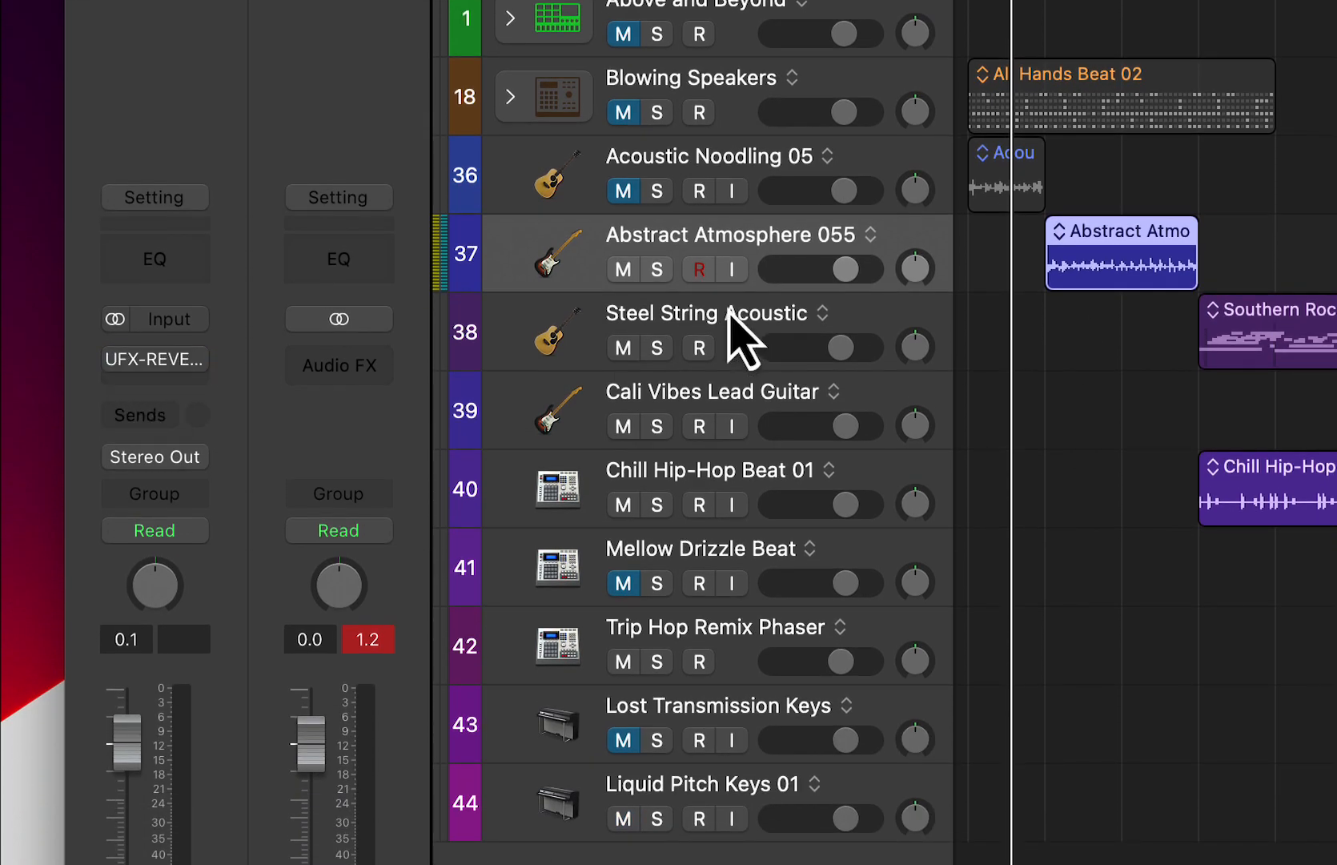
{"action": "key", "text": "space"}
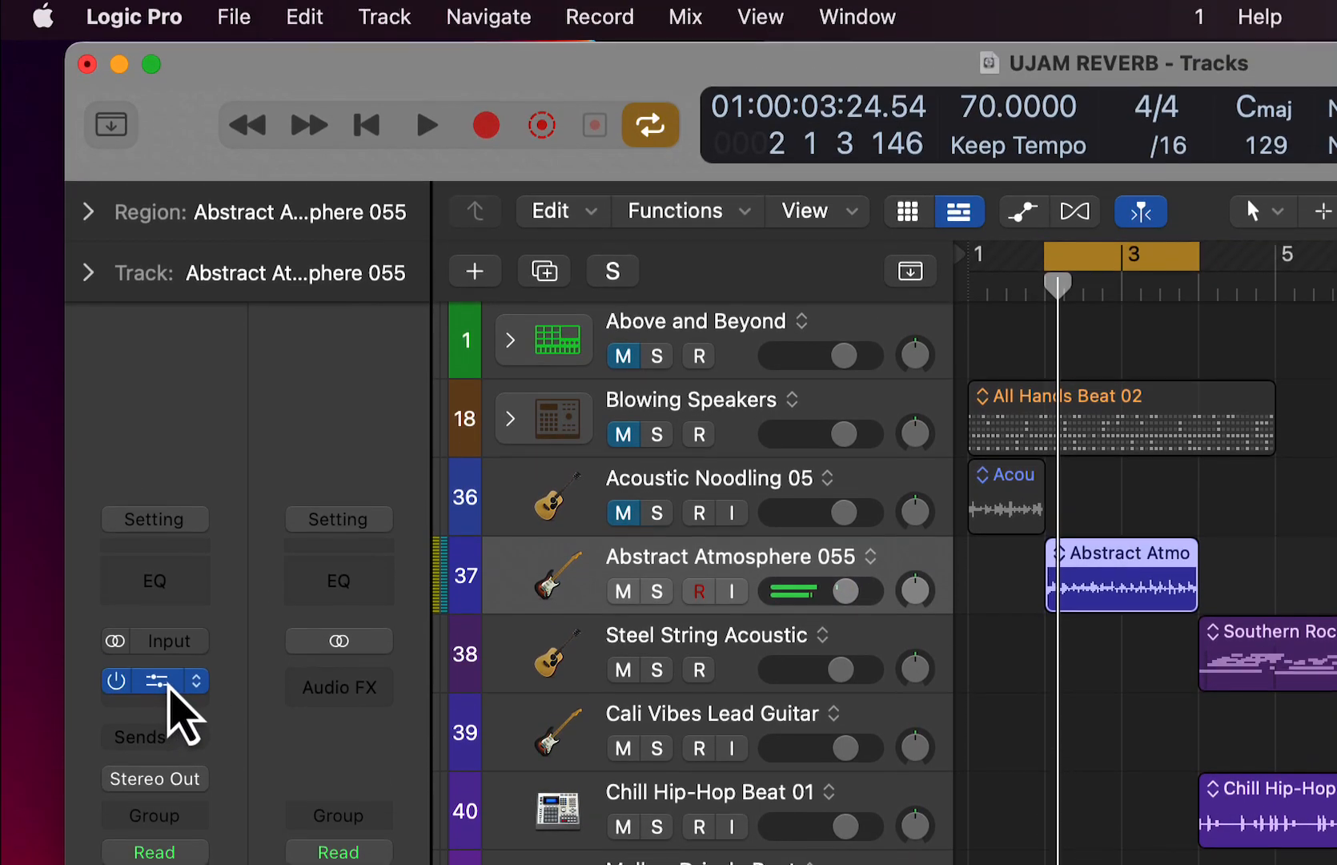
{"action": "left_click", "coordinate": [148, 360]}
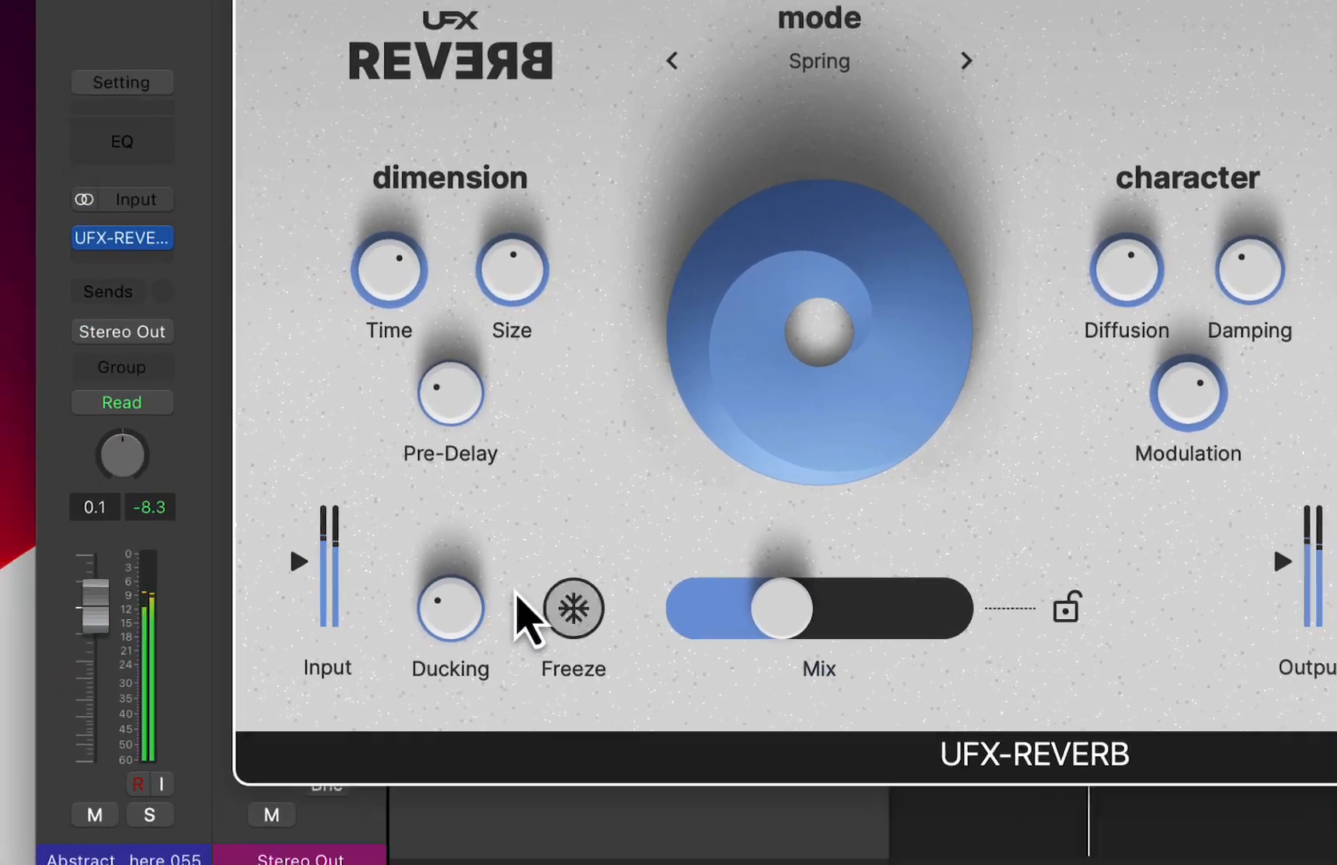
- Try different Ducking and Mix amounts on the Fractals Dance preset during playback
{"action": "left_click_drag", "start_coordinate": [244, 732], "coordinate": [260, 585]}
{"action": "left_click_drag", "start_coordinate": [535, 404], "coordinate": [508, 619]}
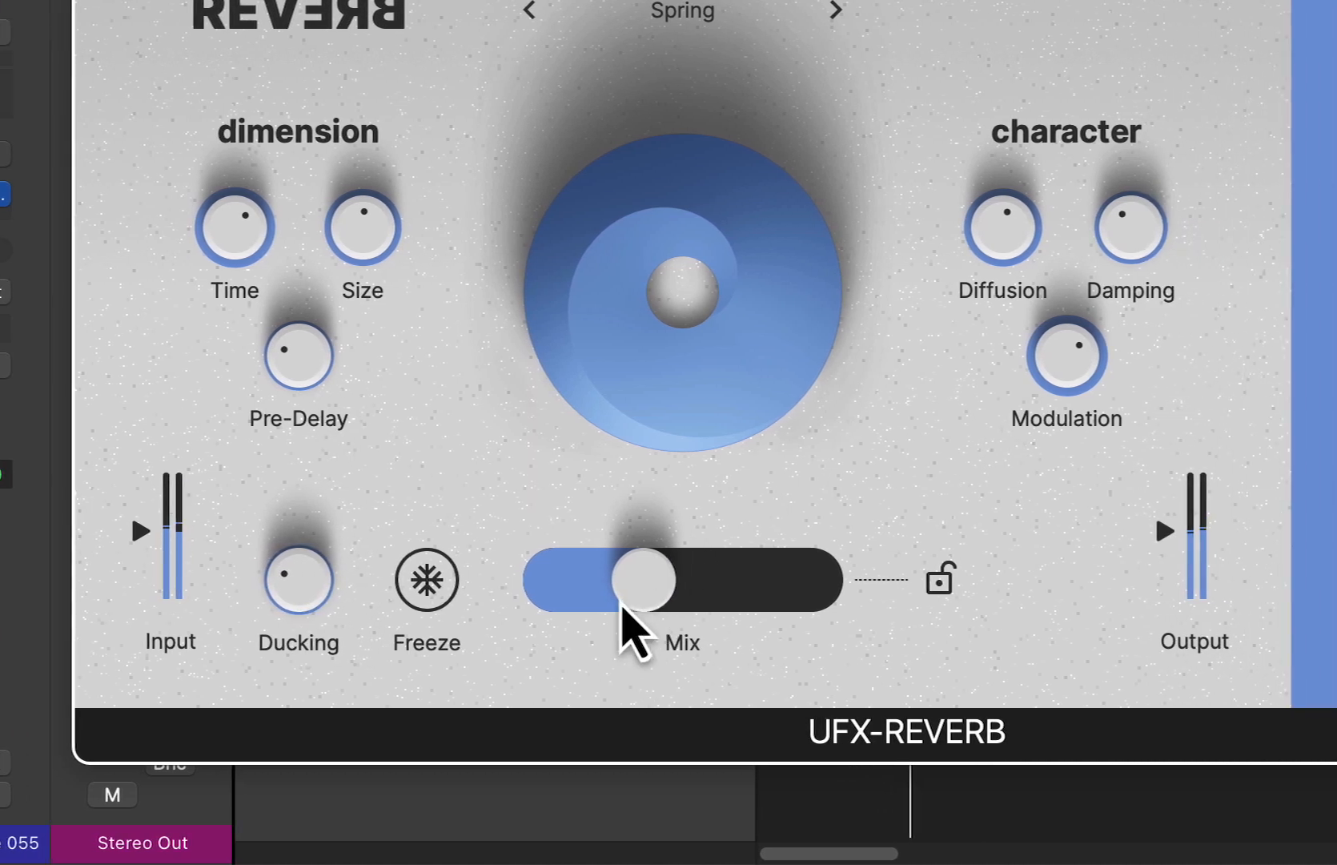
{"action": "left_click_drag", "start_coordinate": [821, 598], "coordinate": [900, 599]}
{"action": "left_click_drag", "start_coordinate": [646, 601], "coordinate": [583, 585]}
- Load the Hectic Electric preset, lower the Gate 1/16 finisher amount, and compare Bit Crush amounts of about 80 %, 60 % and 38 %
{"action": "left_click", "coordinate": [690, 271]}
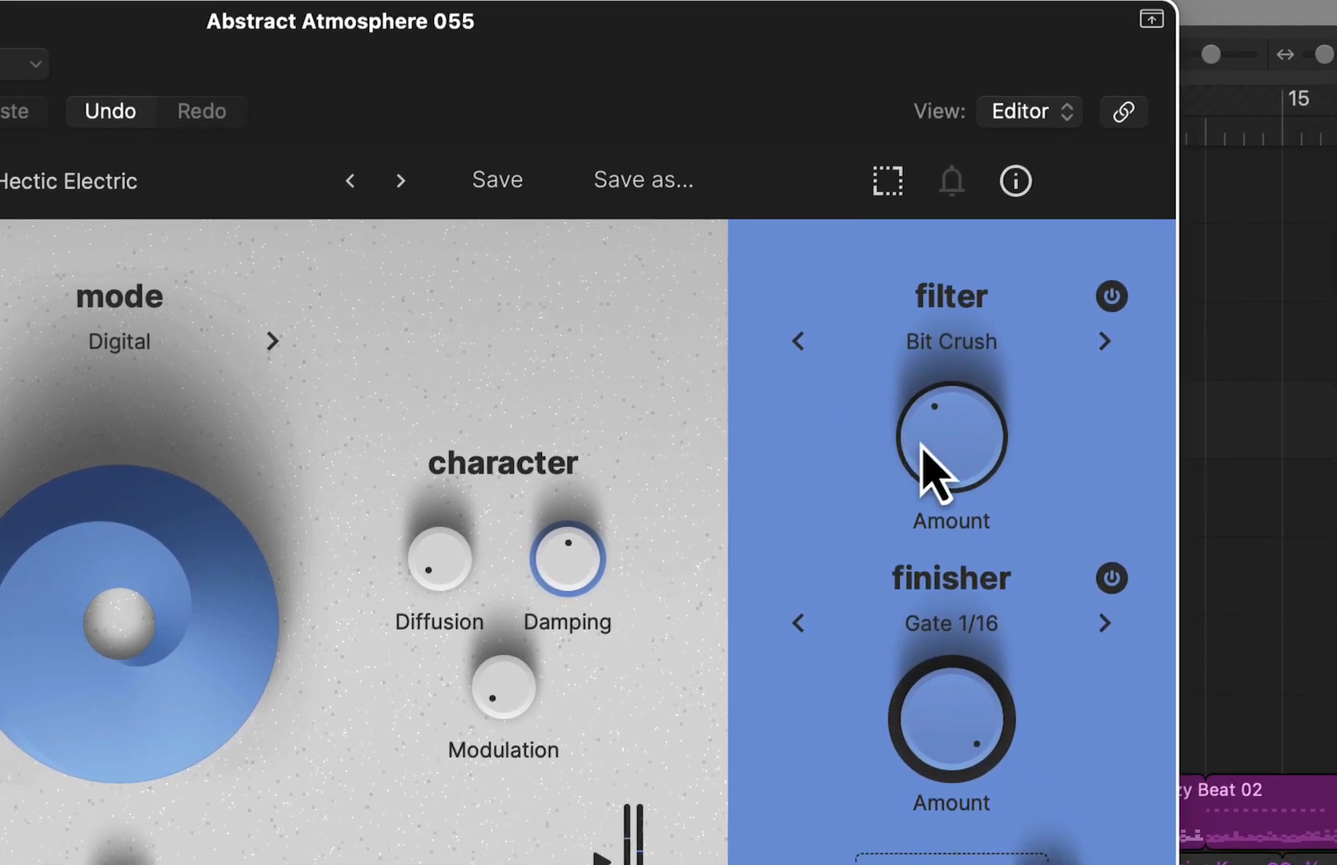
{"action": "left_click_drag", "start_coordinate": [1175, 612], "coordinate": [1163, 440]}
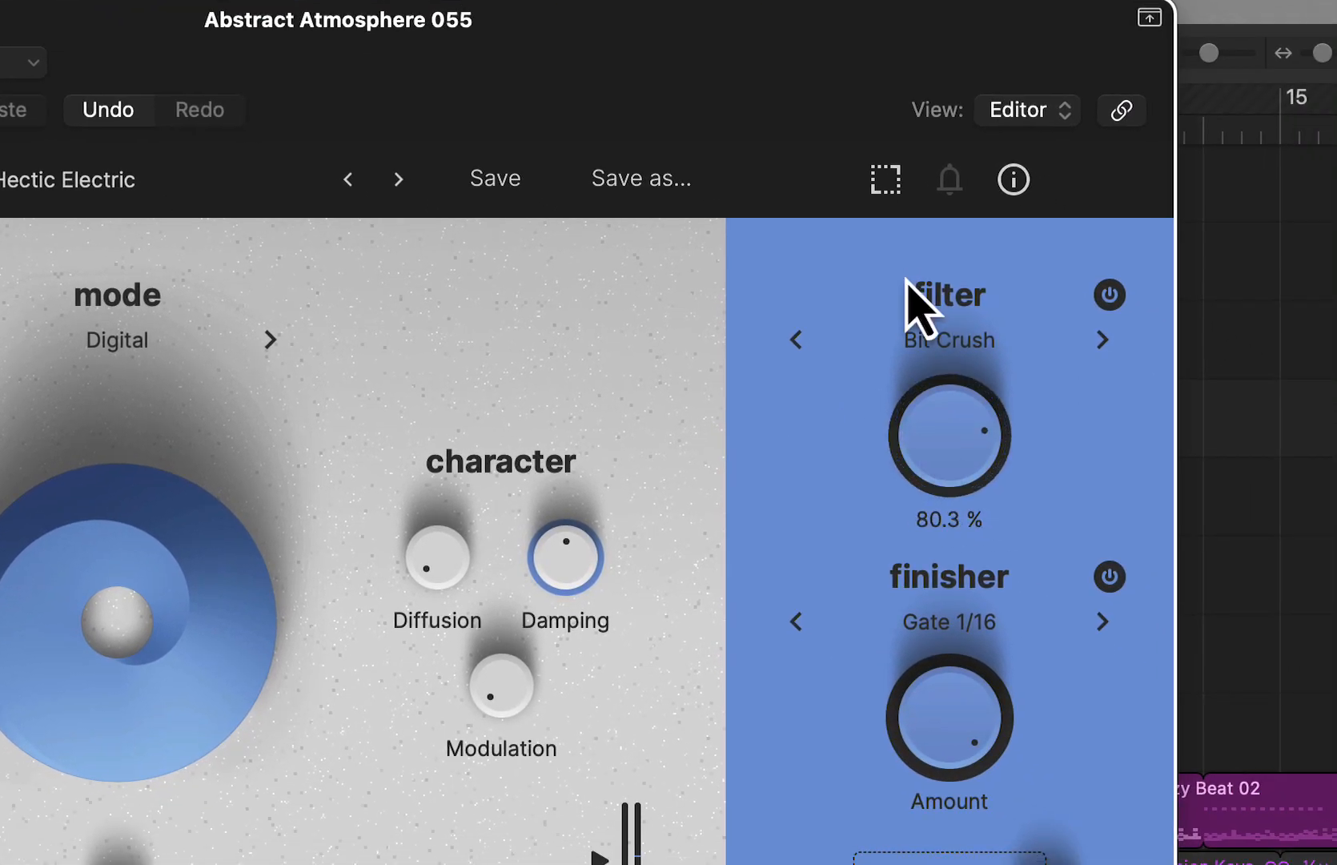
{"action": "left_click_drag", "start_coordinate": [909, 285], "coordinate": [925, 341]}
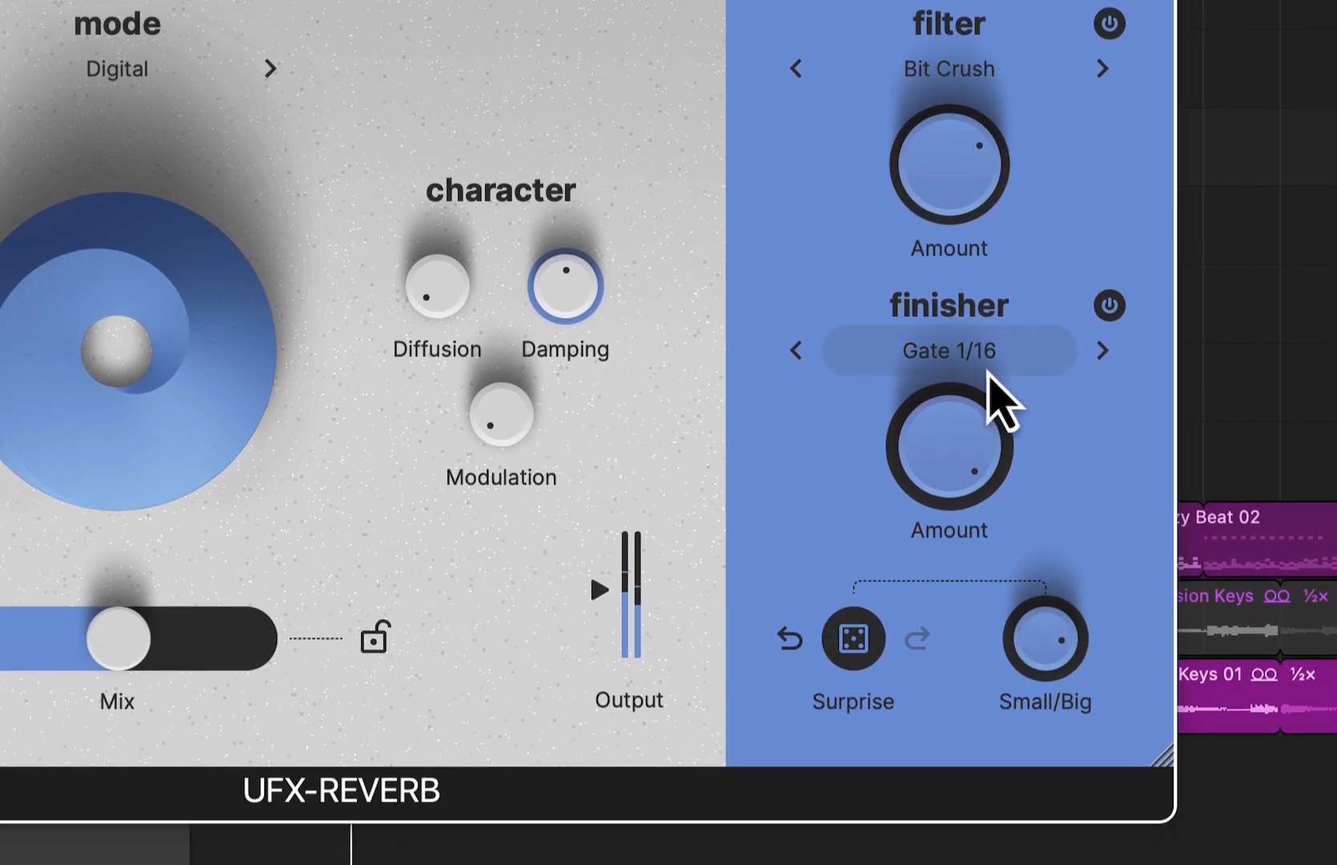
{"action": "left_click_drag", "start_coordinate": [951, 424], "coordinate": [956, 587]}
{"action": "left_click_drag", "start_coordinate": [947, 204], "coordinate": [946, 251]}
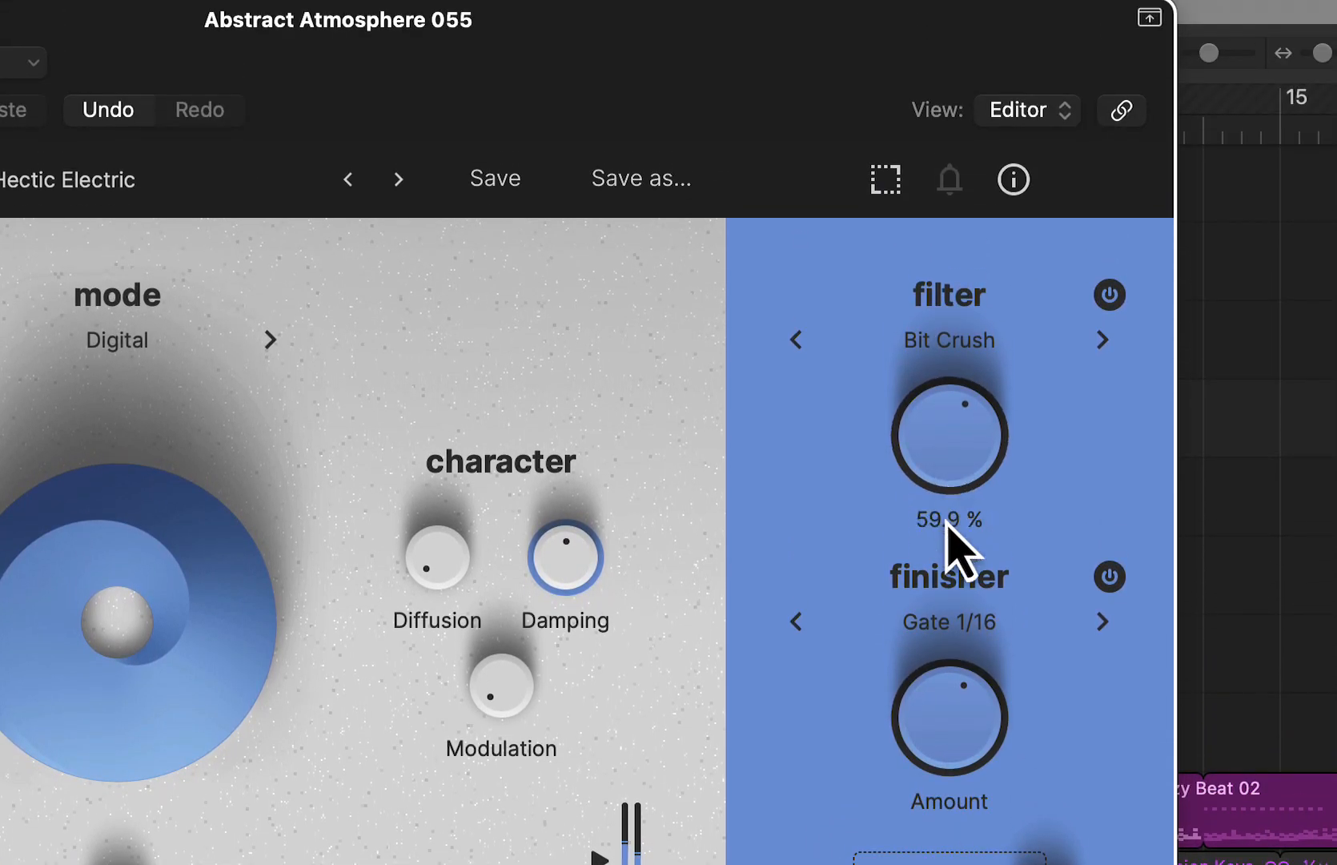
{"action": "left_click_drag", "start_coordinate": [947, 522], "coordinate": [949, 602]}
{"action": "left_click_drag", "start_coordinate": [948, 477], "coordinate": [943, 438]}
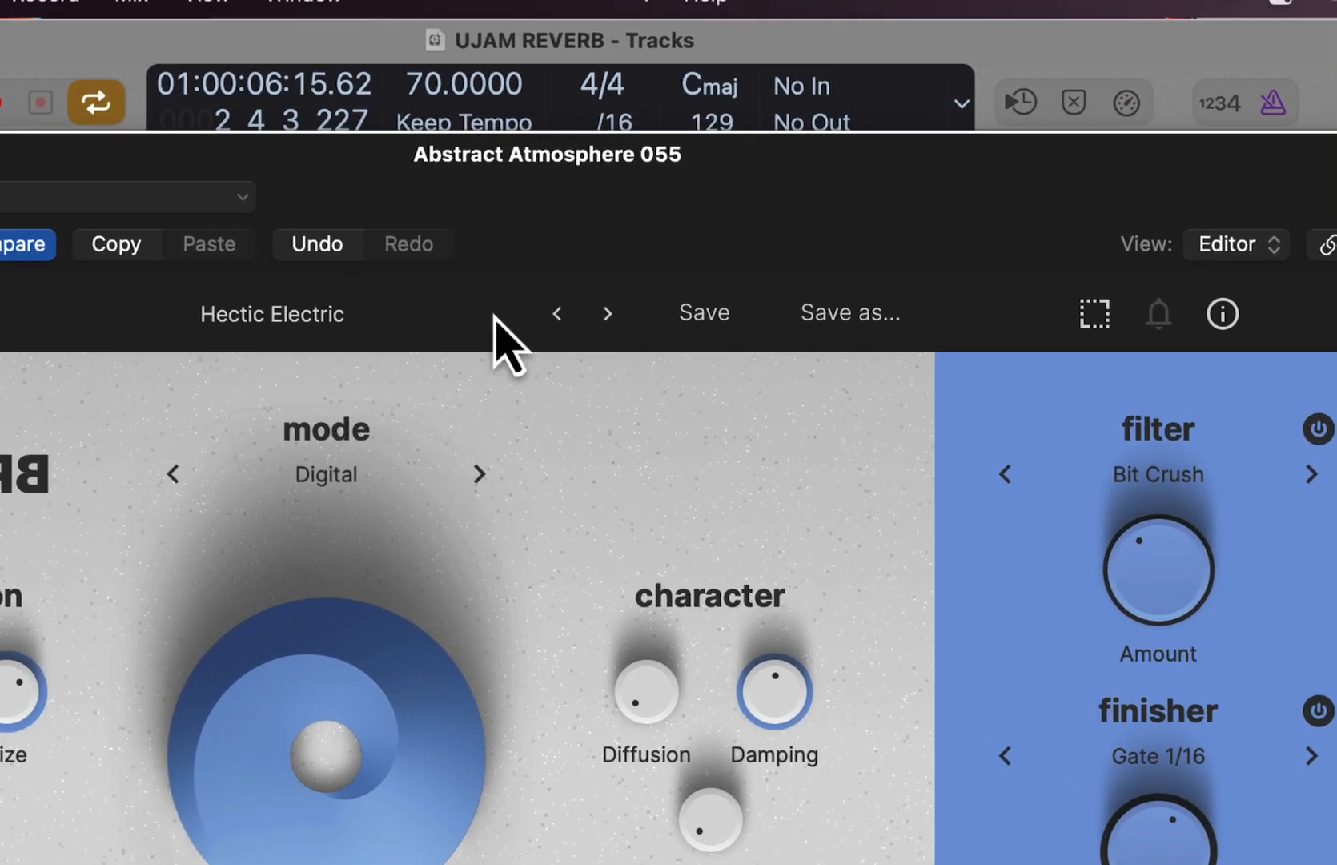
- Load the Hells Bells preset, try higher Ducking and return it to 0 %, and raise Mix past 61 %
{"action": "left_click", "coordinate": [398, 179]}
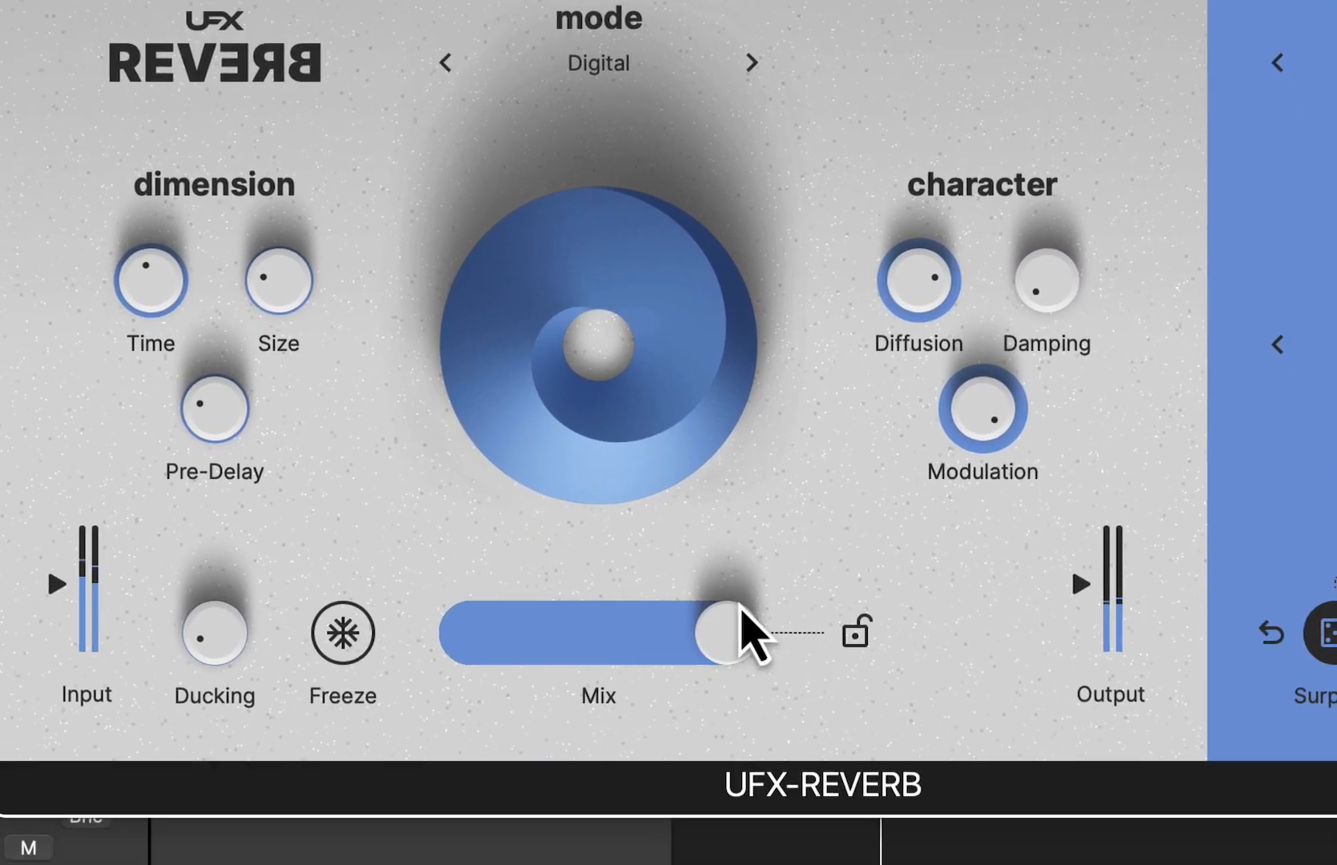
{"action": "left_click_drag", "start_coordinate": [746, 633], "coordinate": [499, 581]}
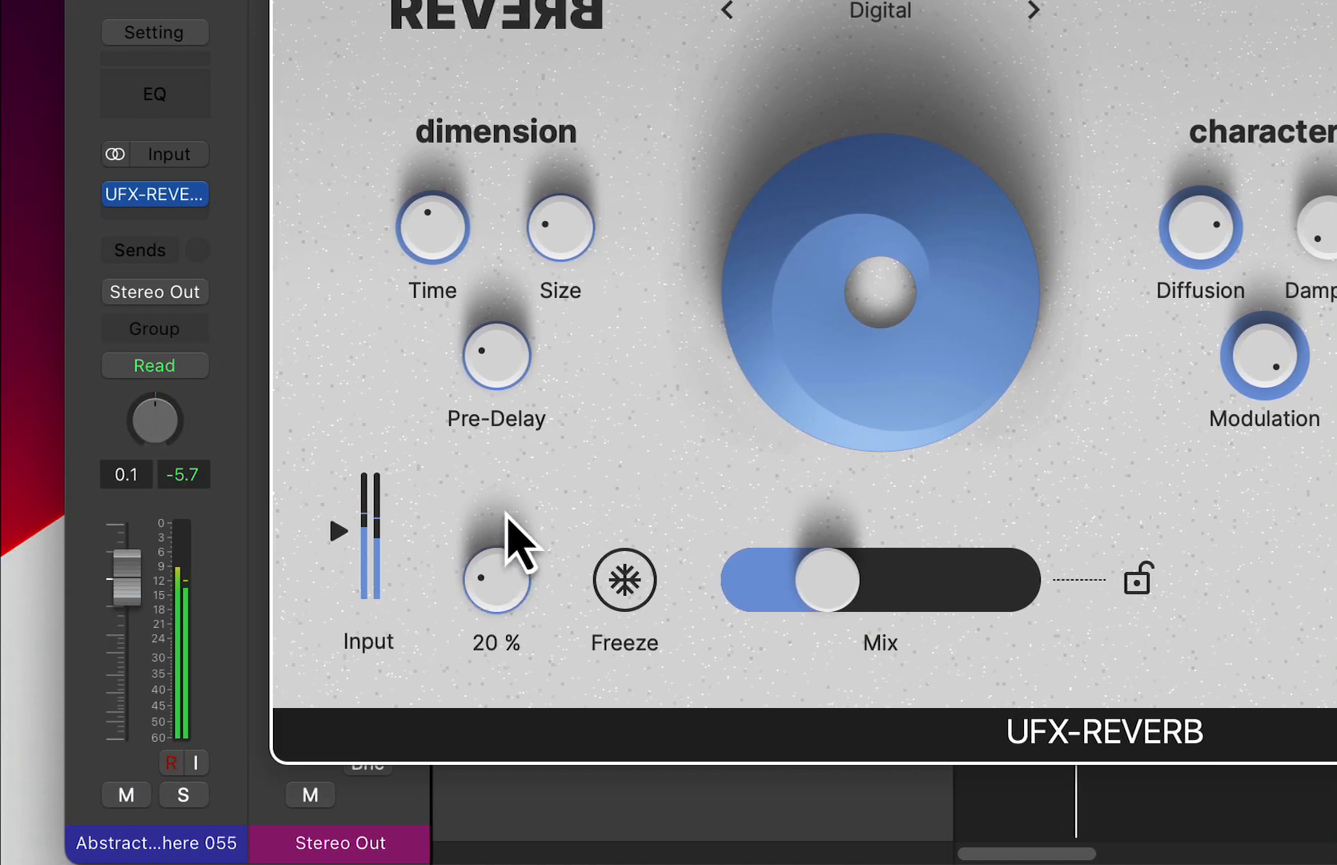
{"action": "left_click_drag", "start_coordinate": [507, 515], "coordinate": [534, 463]}
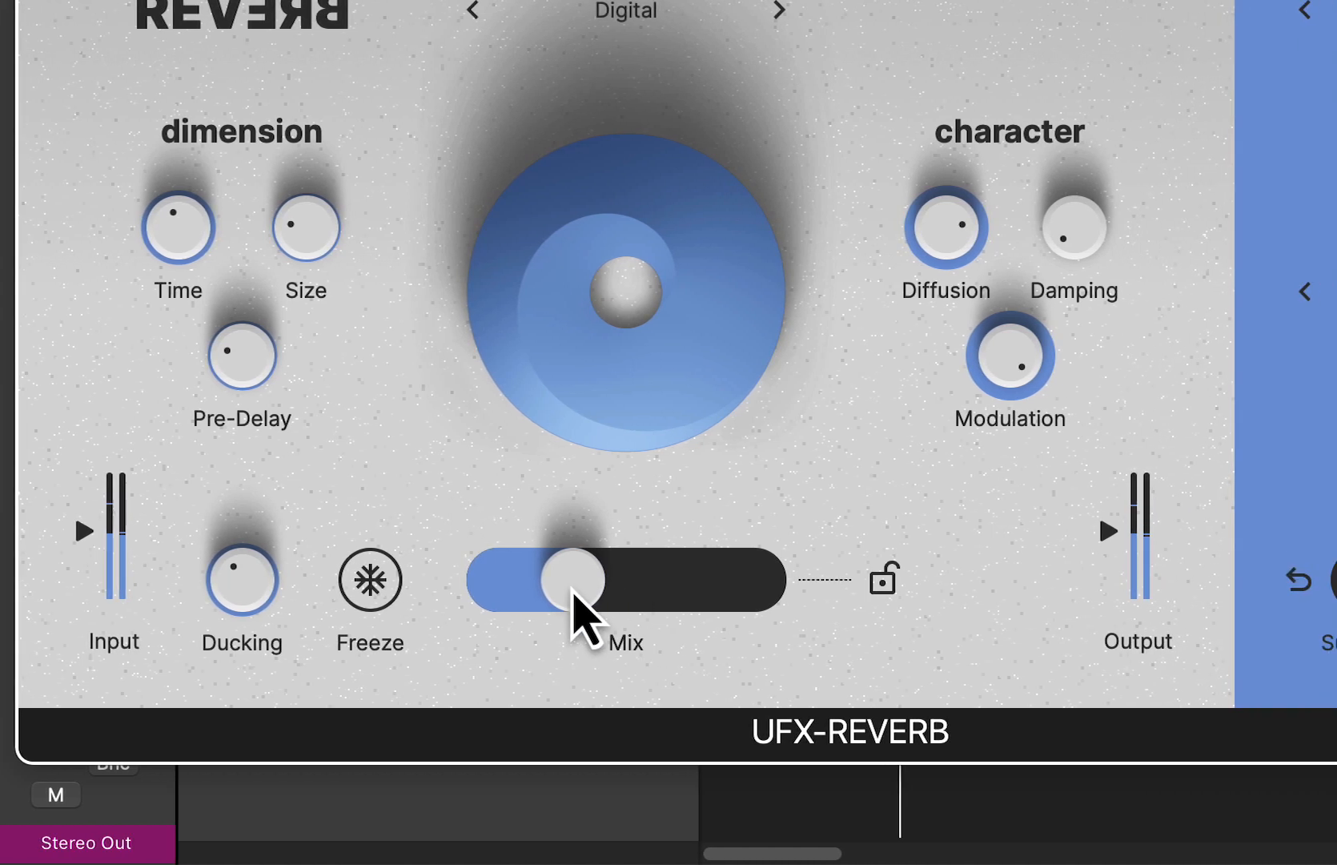
{"action": "left_click_drag", "start_coordinate": [821, 585], "coordinate": [935, 595]}
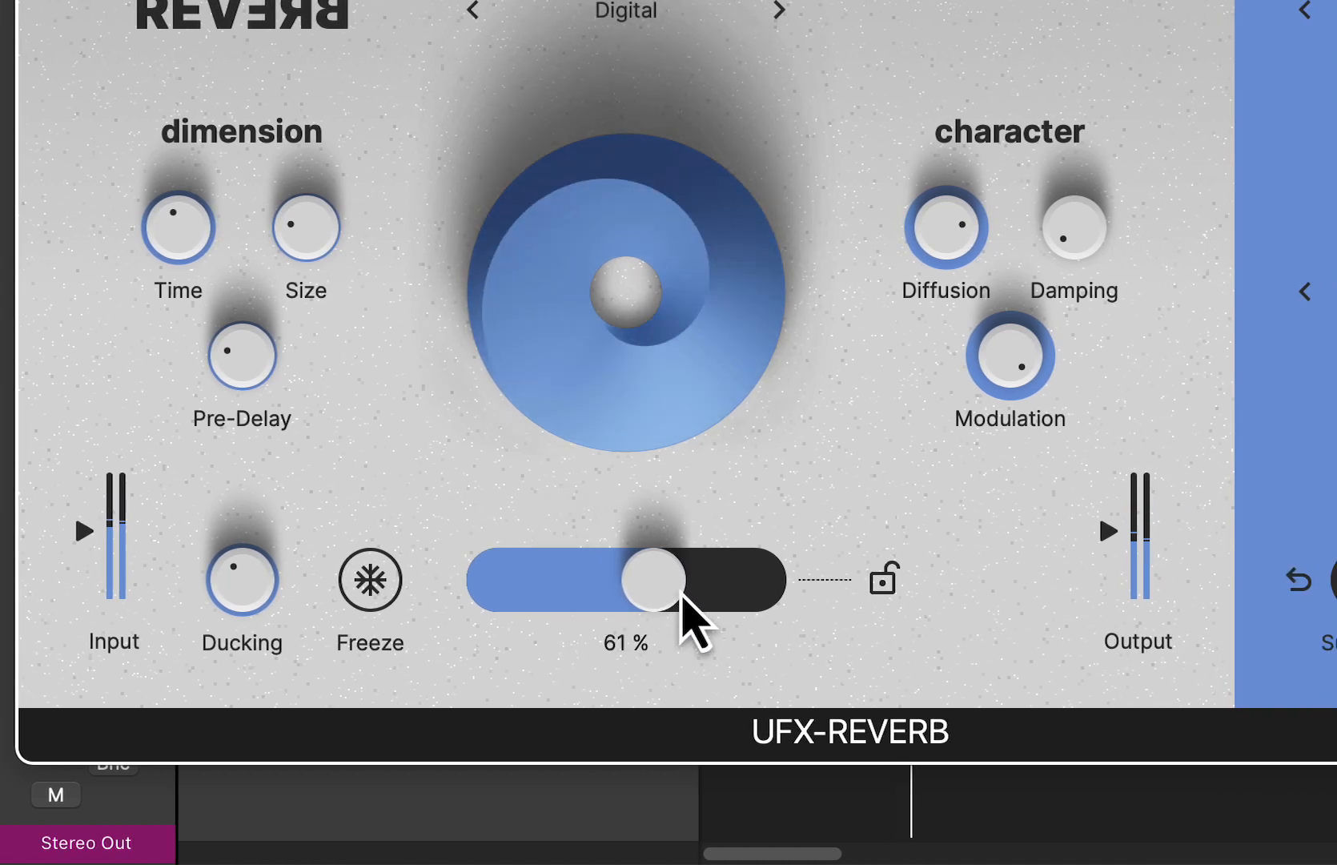
{"action": "left_click_drag", "start_coordinate": [675, 590], "coordinate": [717, 597]}
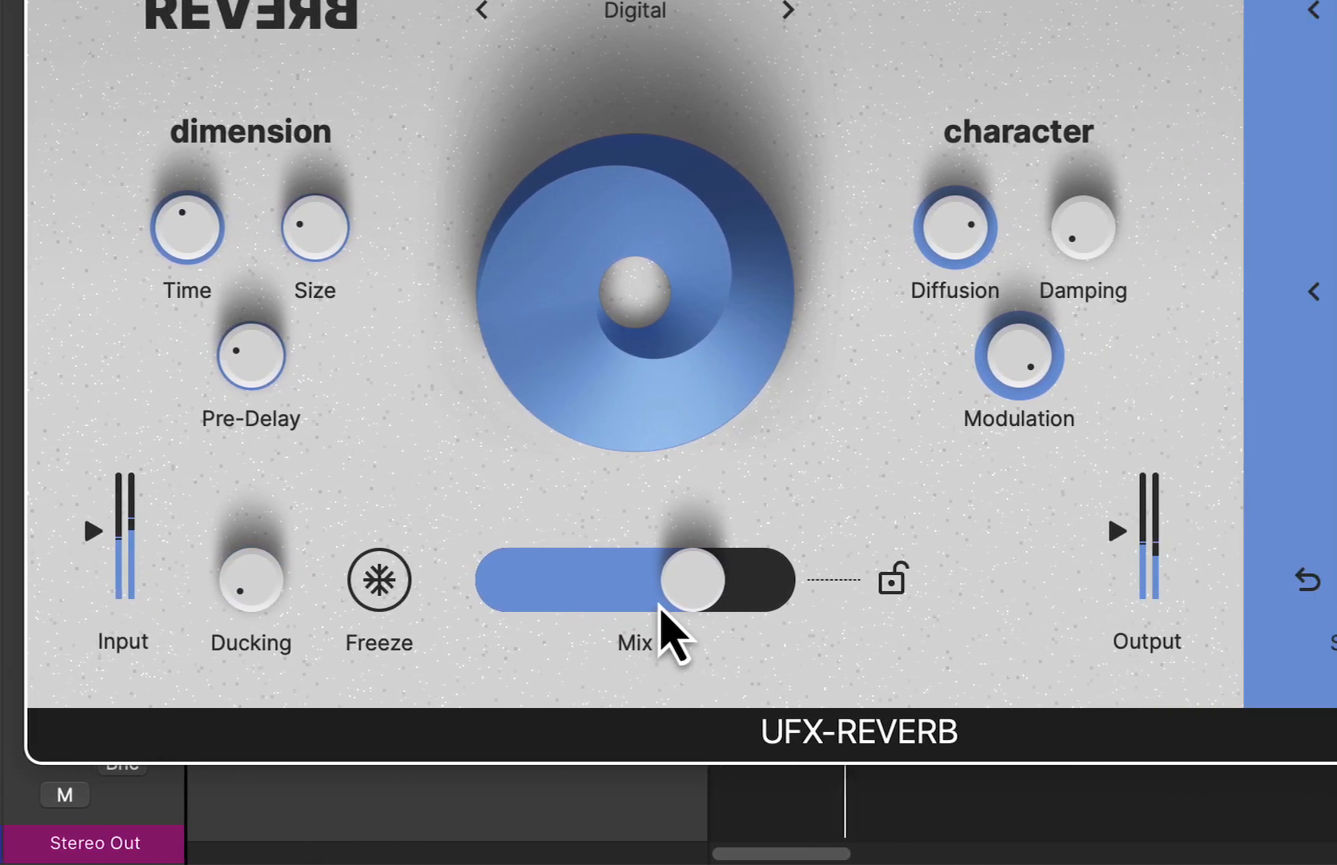
- Raise the Hells Bells Mix close to its maximum and compare the sound with the Inharmonic filter off and on
{"action": "left_click_drag", "start_coordinate": [939, 584], "coordinate": [1047, 608]}
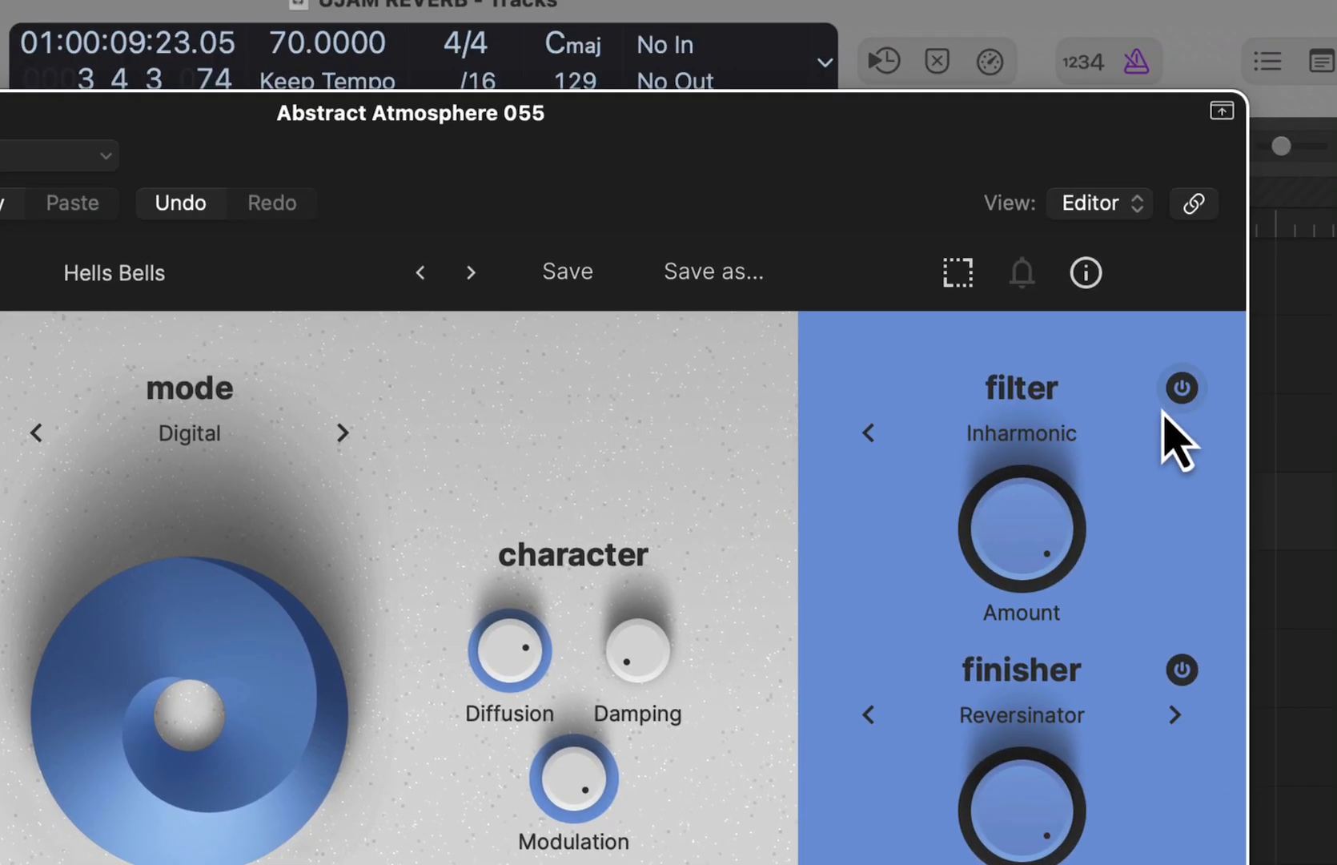
{"action": "left_click", "coordinate": [1181, 389]}
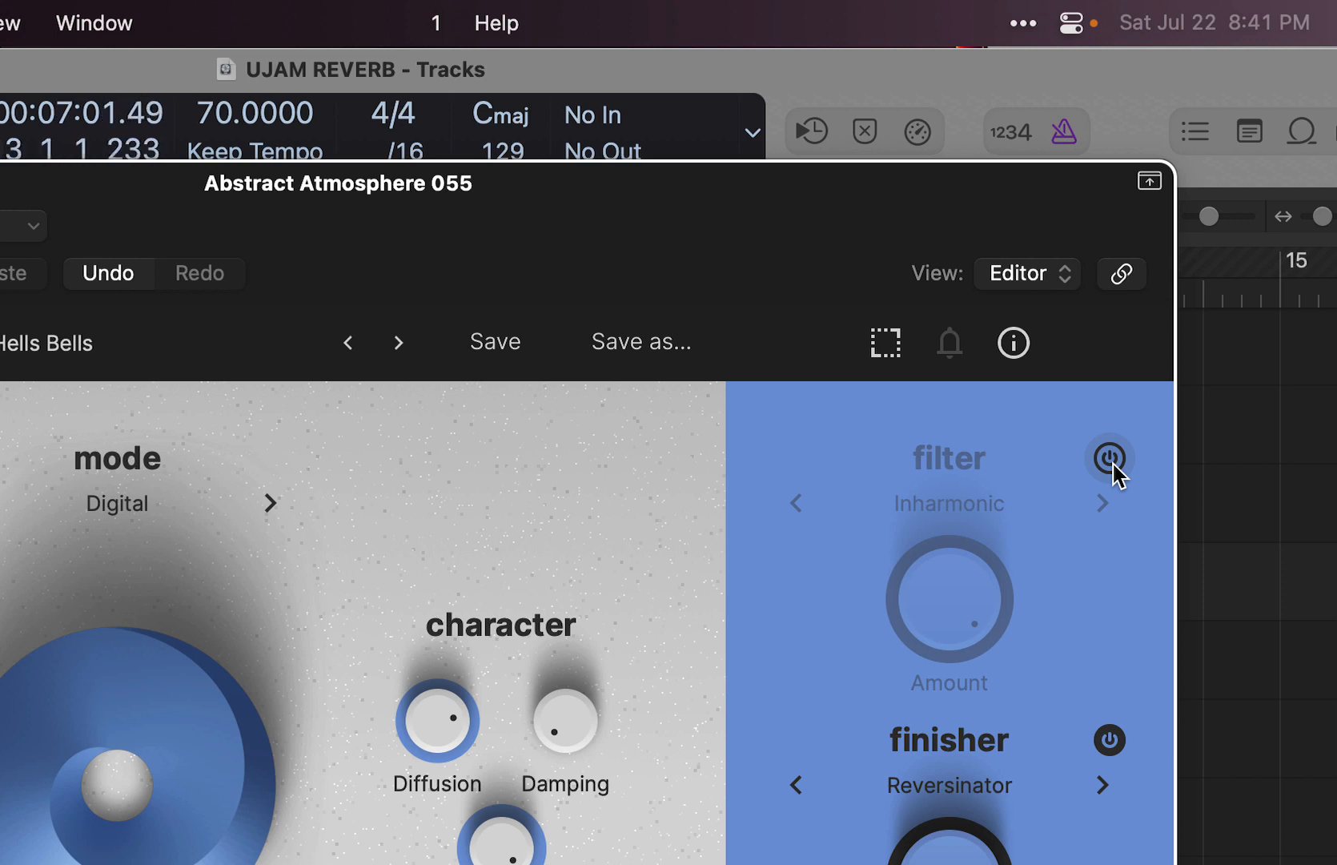
{"action": "left_click", "coordinate": [1113, 465]}
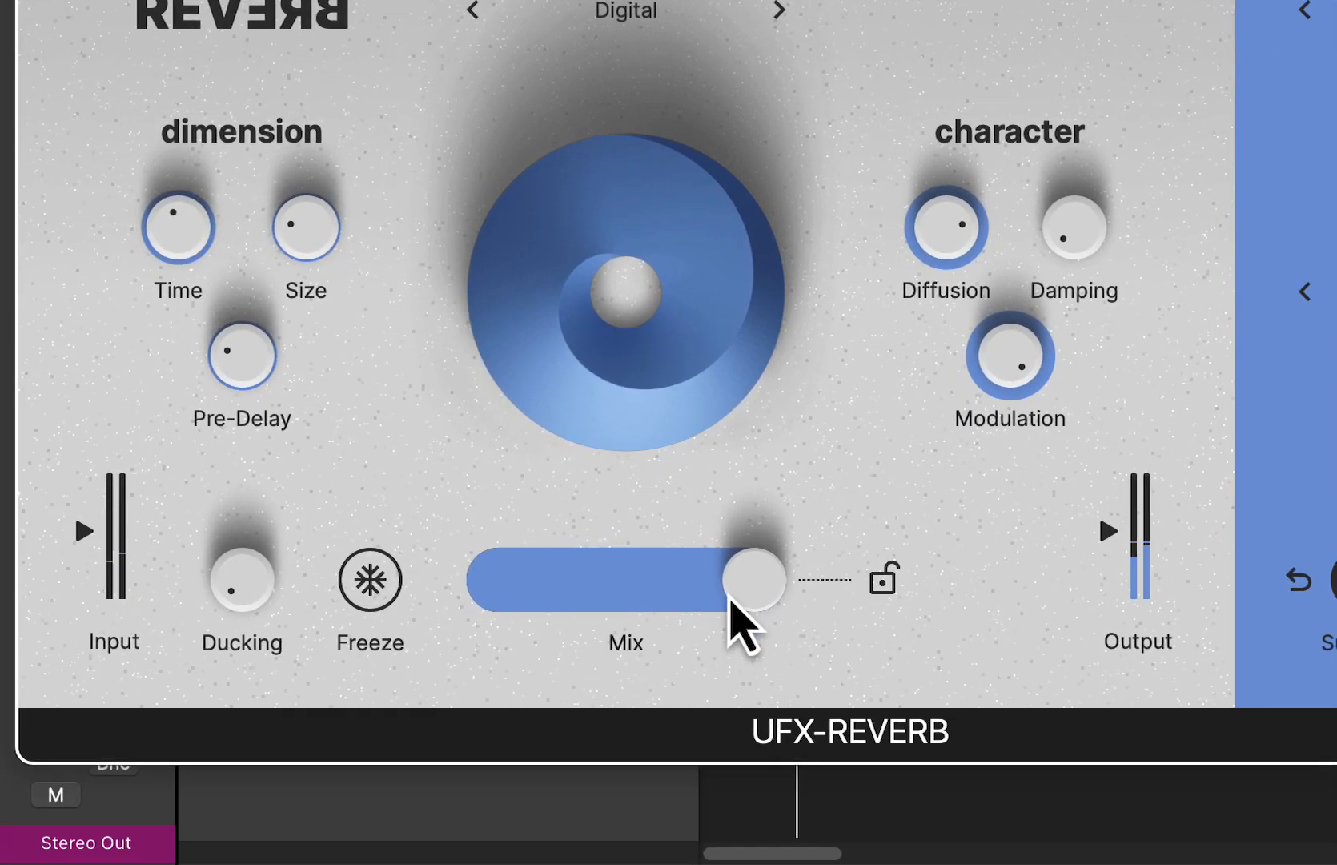
- Lower Mix to roughly a third and raise Ducking to about 29 % or slightly higher, auditioning the loop
{"action": "left_click_drag", "start_coordinate": [729, 597], "coordinate": [564, 593]}
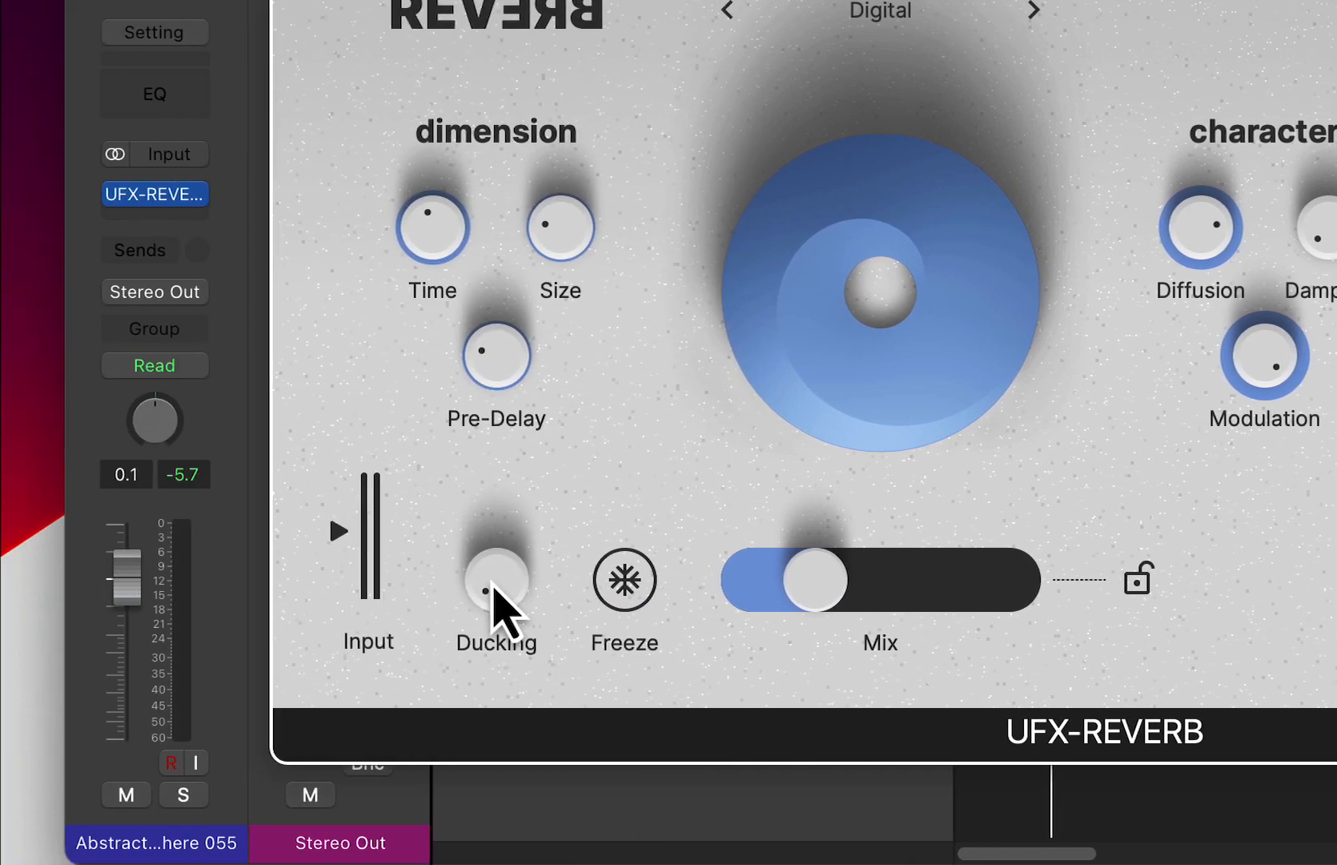
{"action": "left_click_drag", "start_coordinate": [213, 593], "coordinate": [210, 471]}
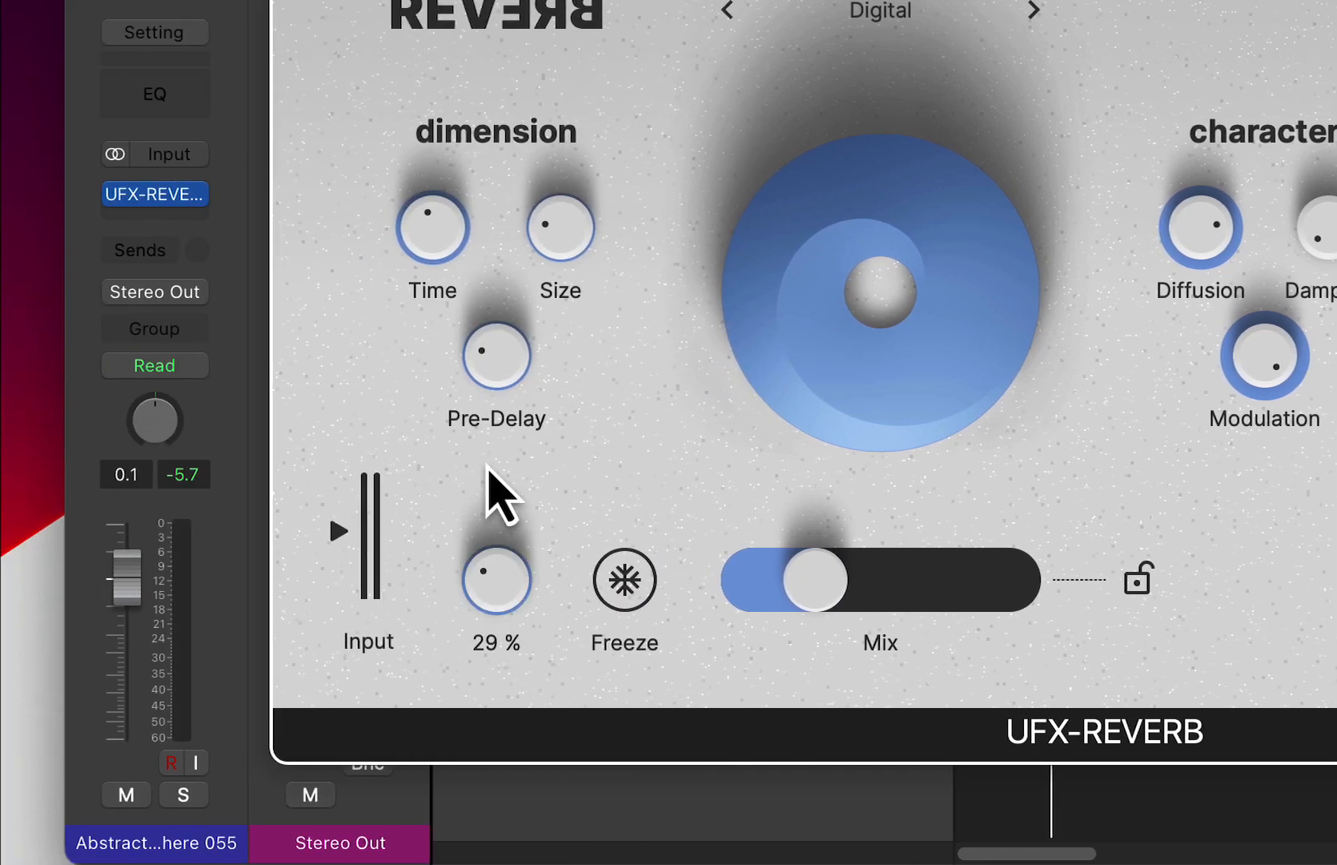
{"action": "key", "text": "space"}
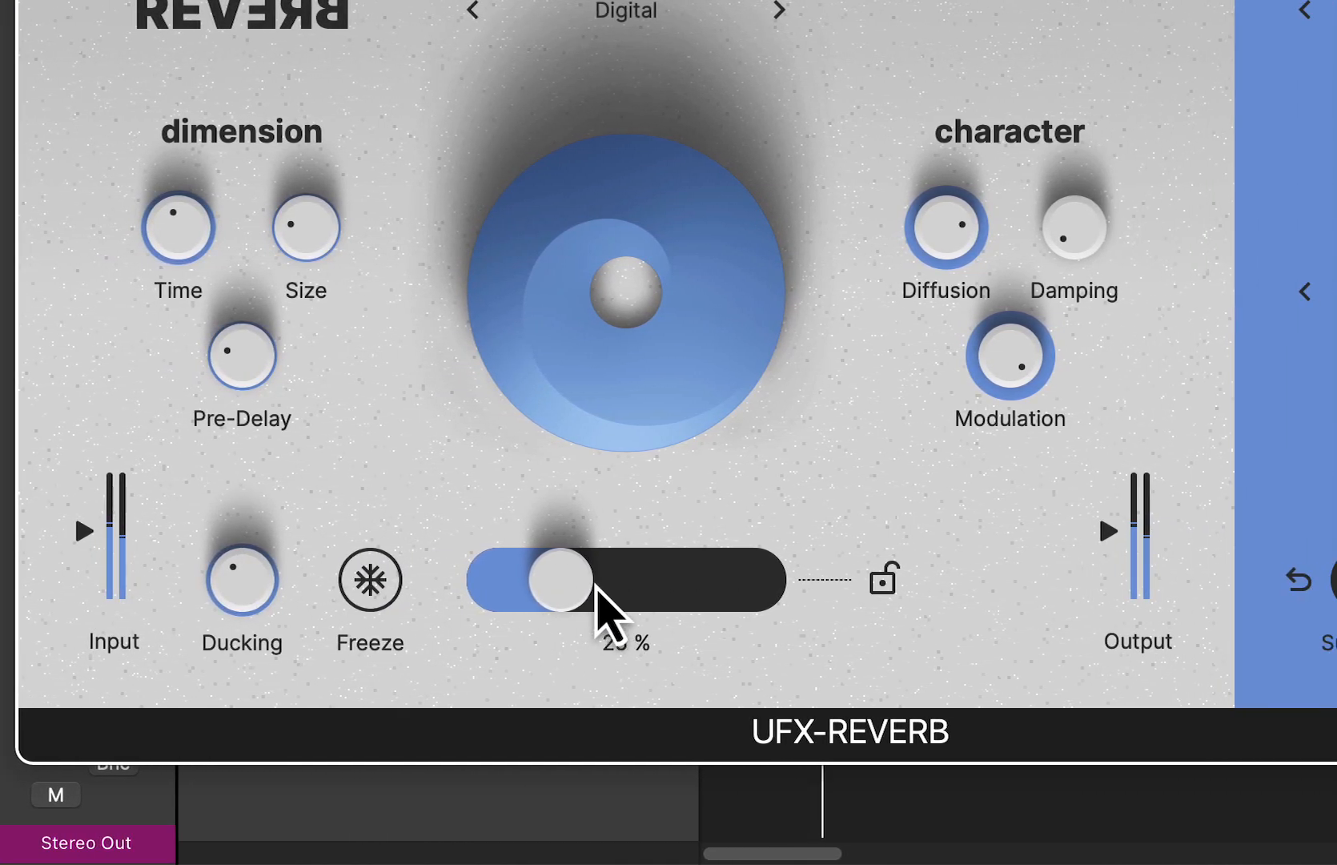
{"action": "left_click_drag", "start_coordinate": [849, 583], "coordinate": [875, 587]}
{"action": "left_click_drag", "start_coordinate": [622, 587], "coordinate": [618, 589]}
{"action": "key", "text": "space"}
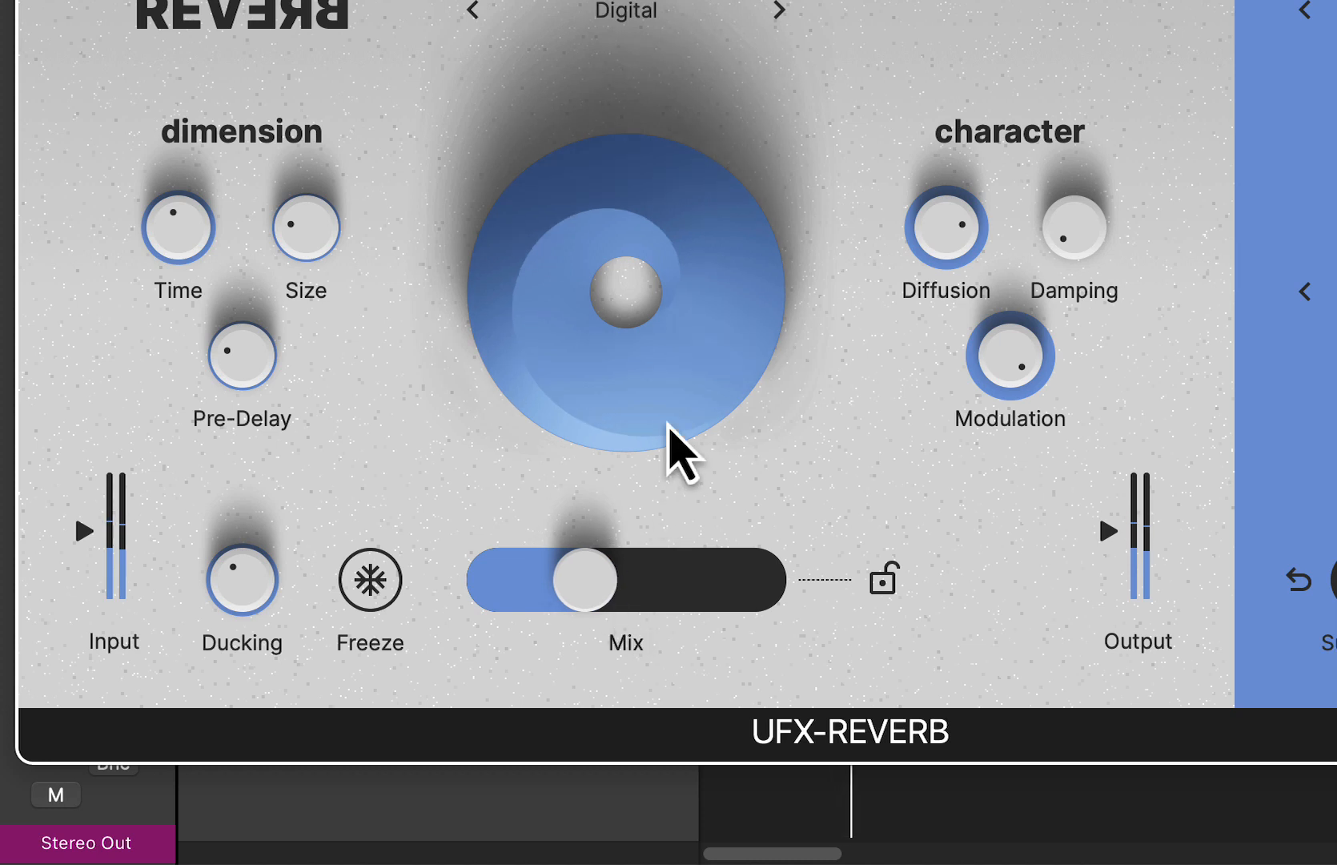
- Reduce Small/Big to near its minimum and randomize the reverb repeatedly with Surprise during playback
{"action": "left_click_drag", "start_coordinate": [1044, 588], "coordinate": [1036, 785]}
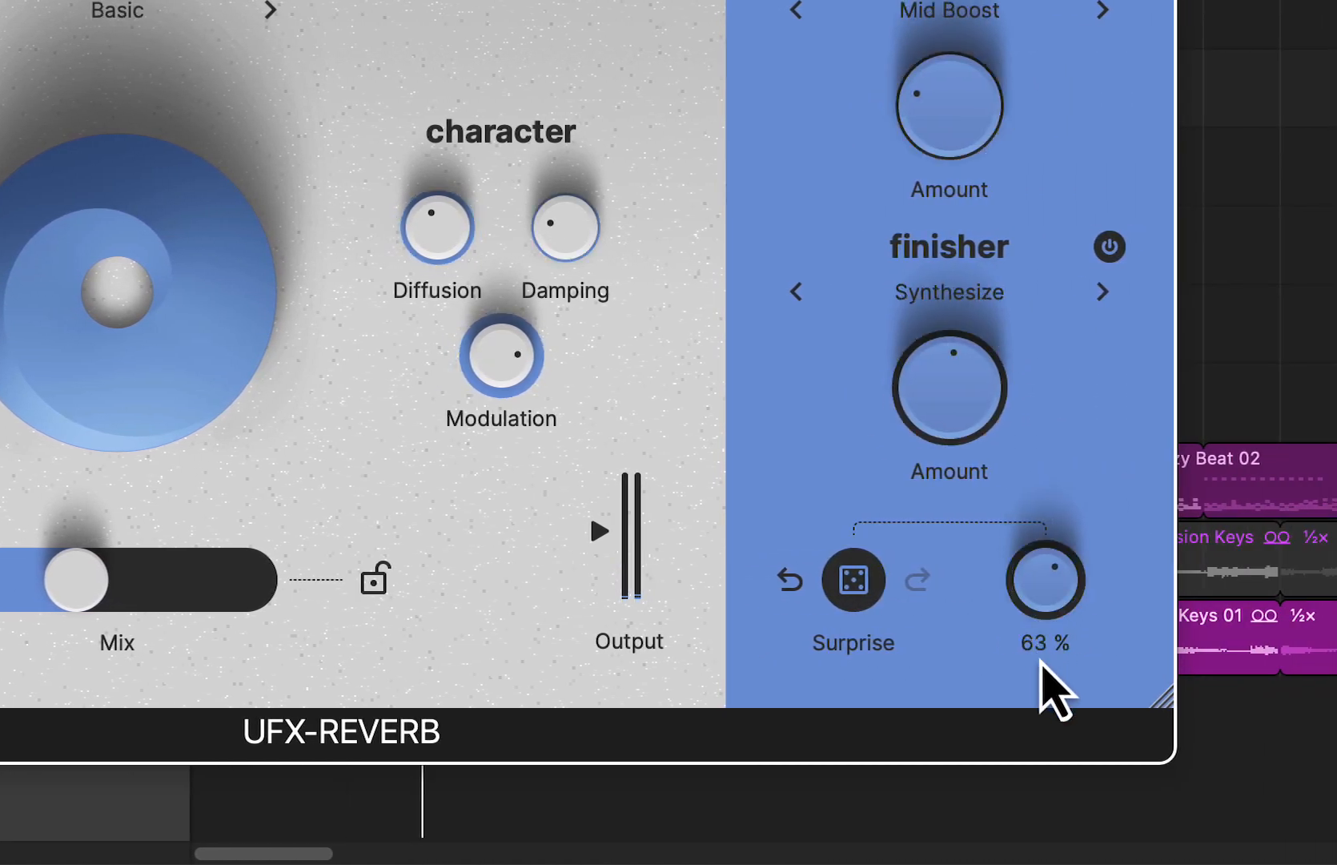
{"action": "left_click_drag", "start_coordinate": [1043, 586], "coordinate": [1120, 775]}
{"action": "key", "text": "space"}
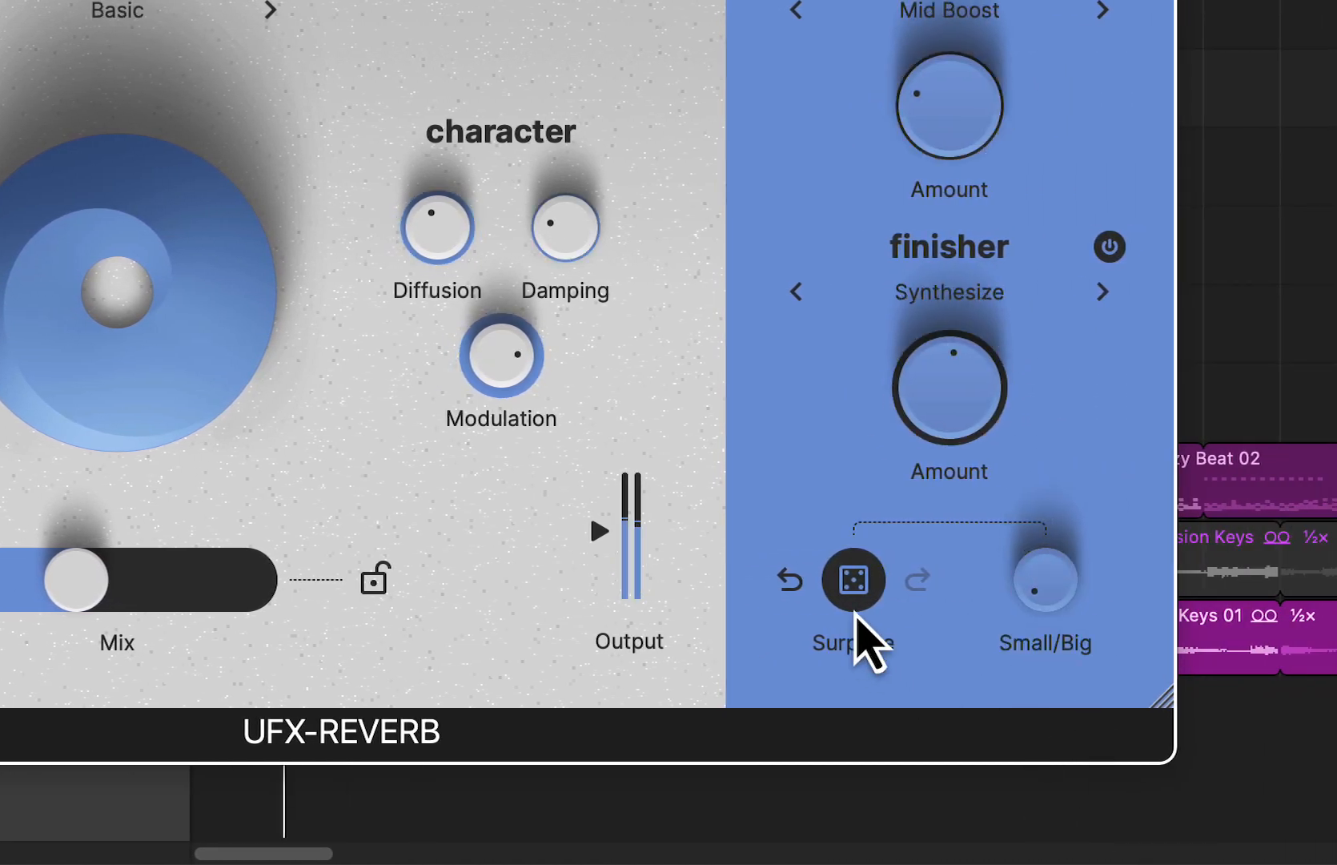
{"action": "left_click", "coordinate": [858, 588]}
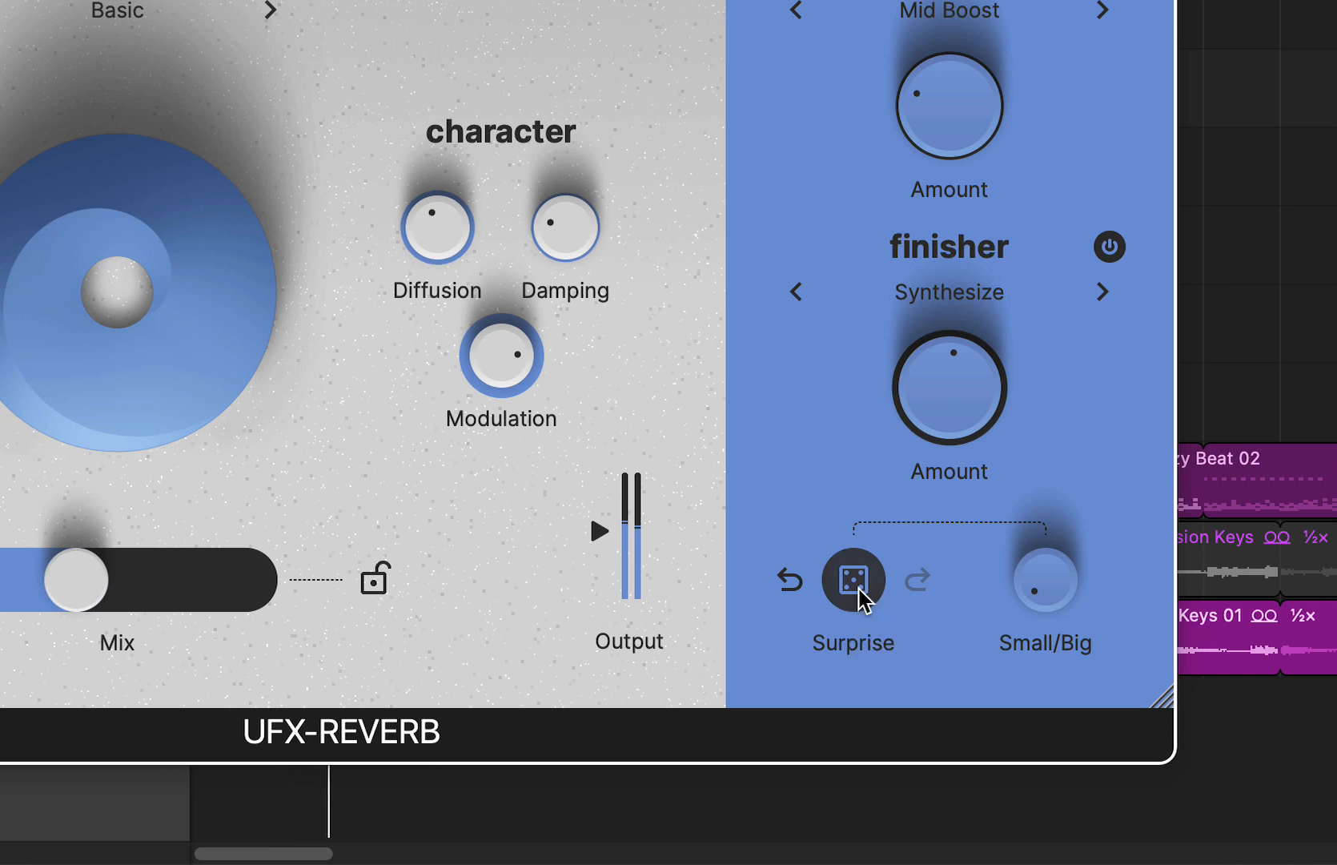
{"action": "left_click", "coordinate": [858, 588]}
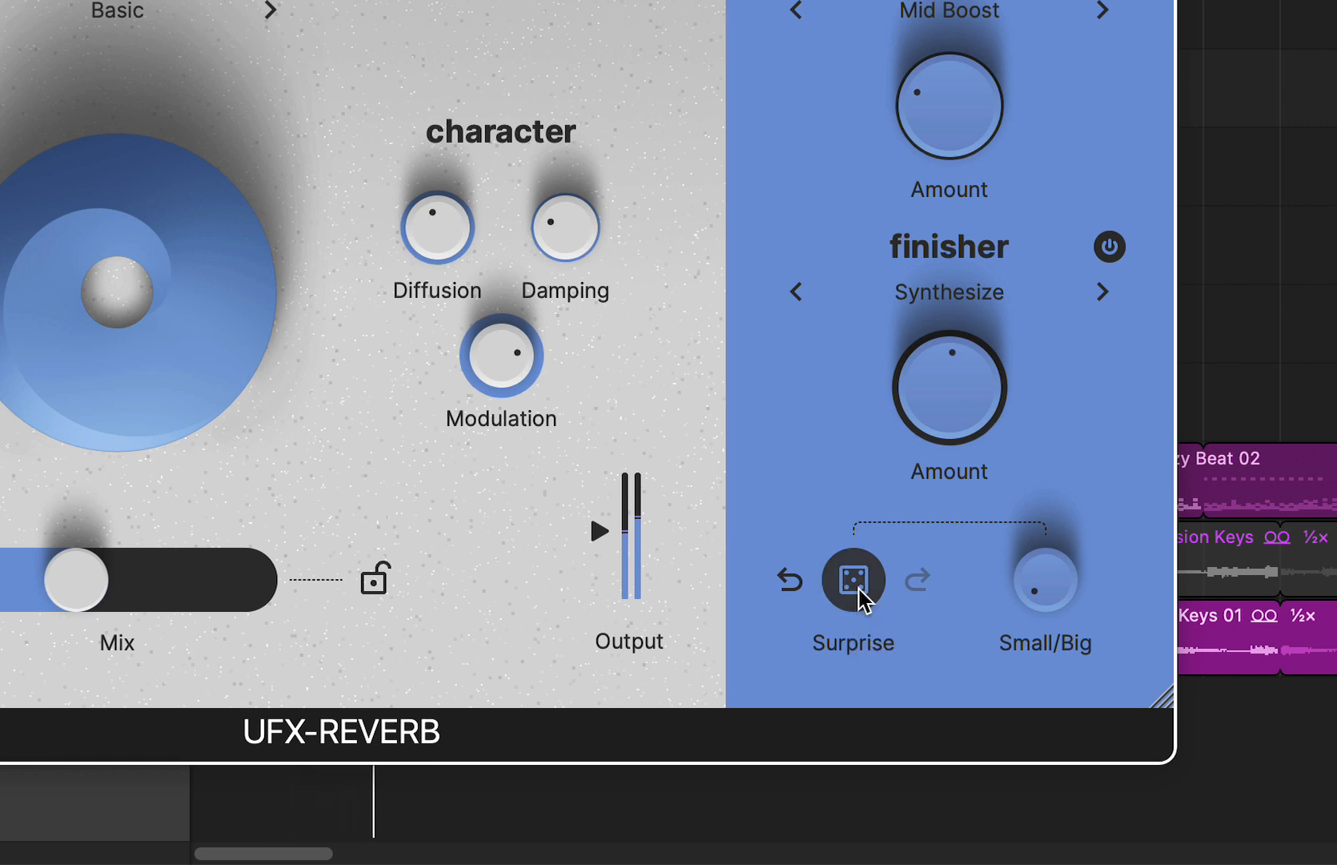
{"action": "left_click", "coordinate": [858, 589]}
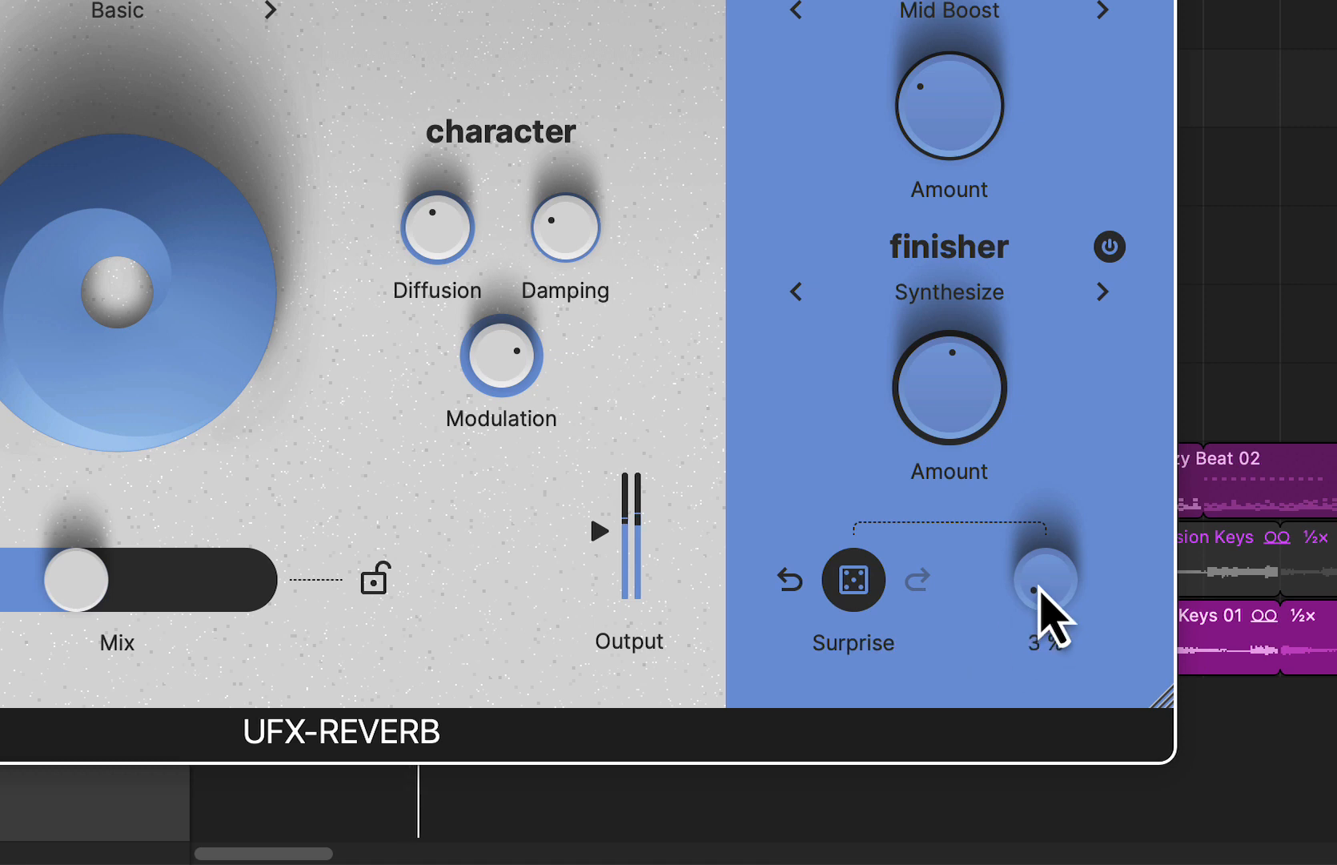
- Raise Small/Big slightly and apply Surprise twice more to hear small random variations
{"action": "left_click_drag", "start_coordinate": [1036, 592], "coordinate": [1036, 551]}
{"action": "left_click", "coordinate": [852, 580]}
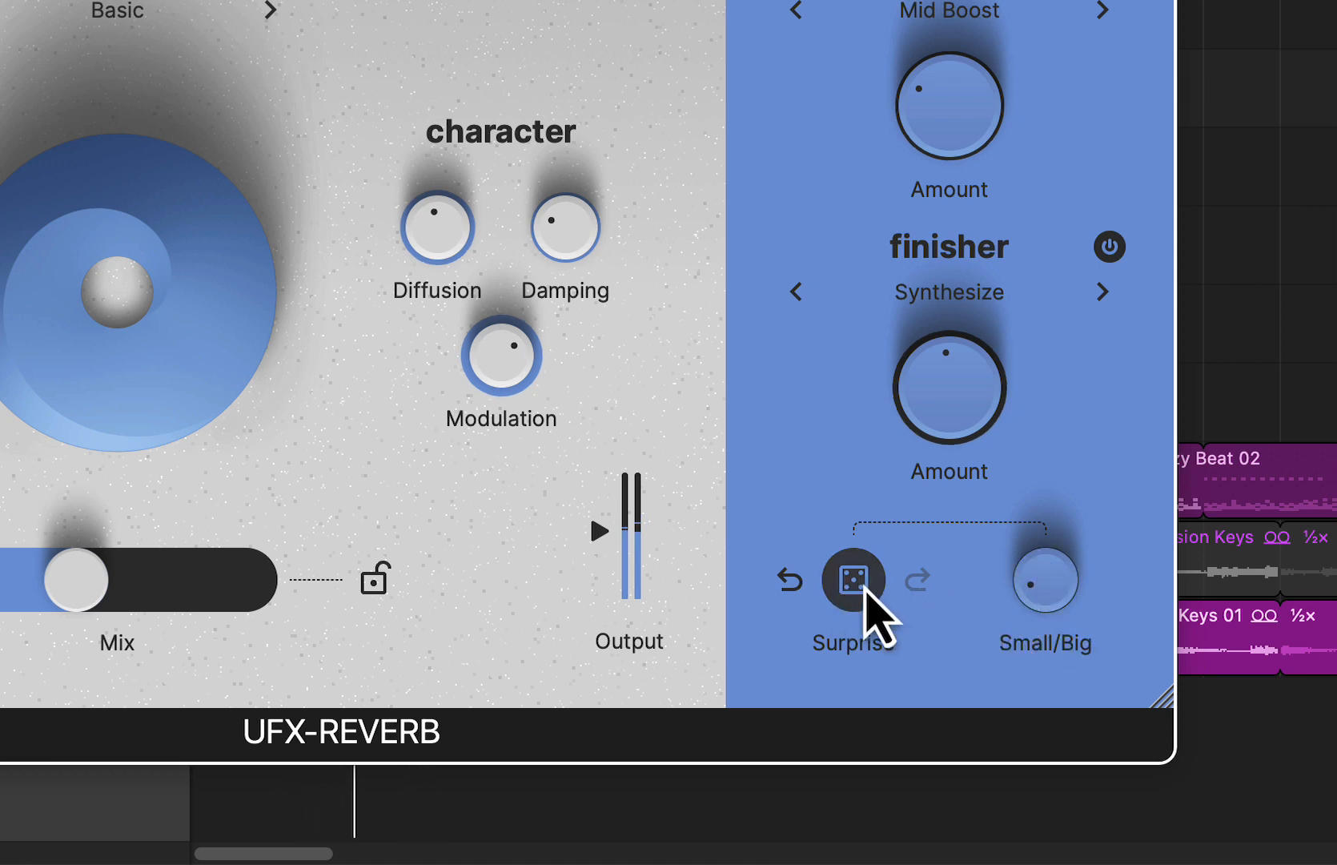
{"action": "left_click", "coordinate": [865, 586]}
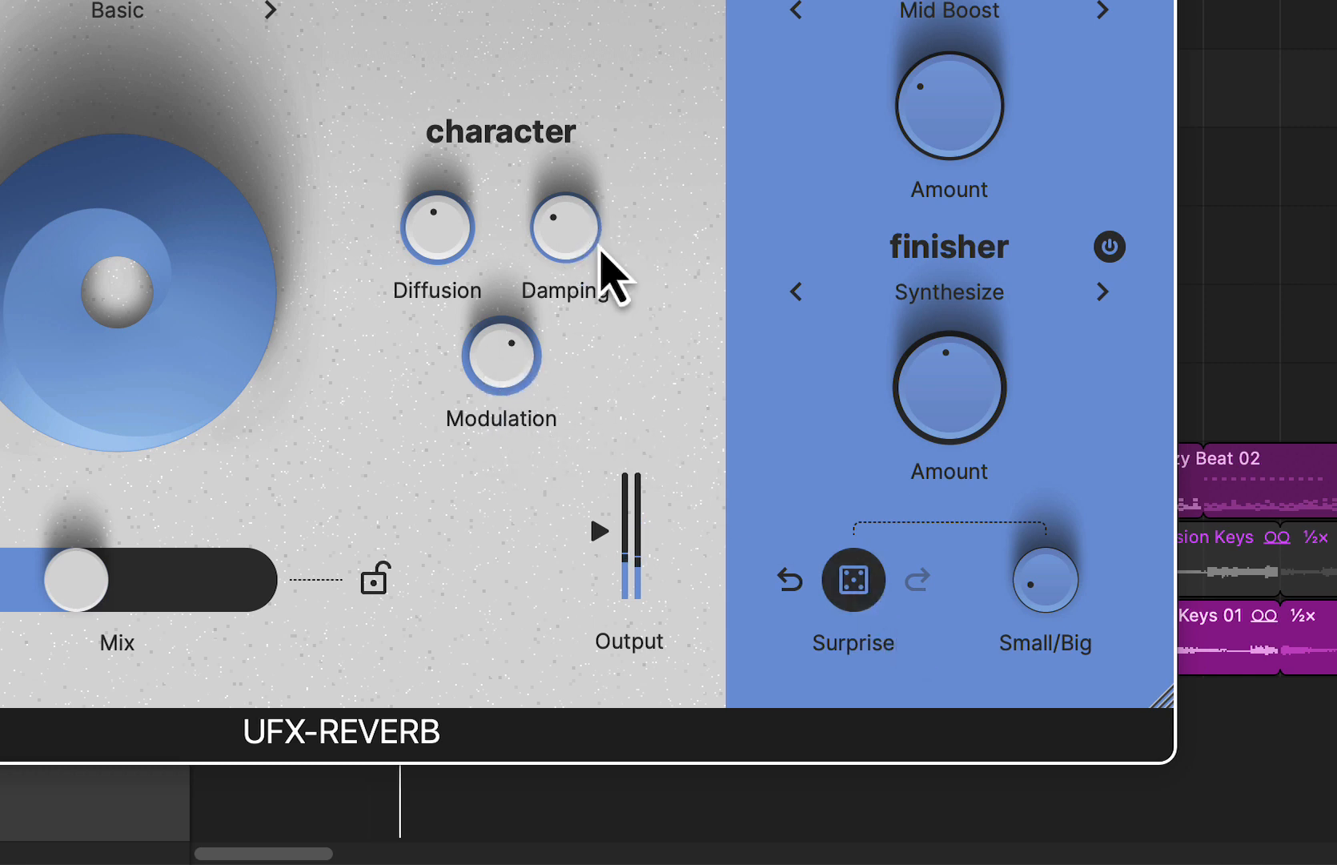
- Raise Small/Big to about halfway, apply Surprise once during playback, and undo that randomization
{"action": "left_click_drag", "start_coordinate": [1031, 608], "coordinate": [1033, 442]}
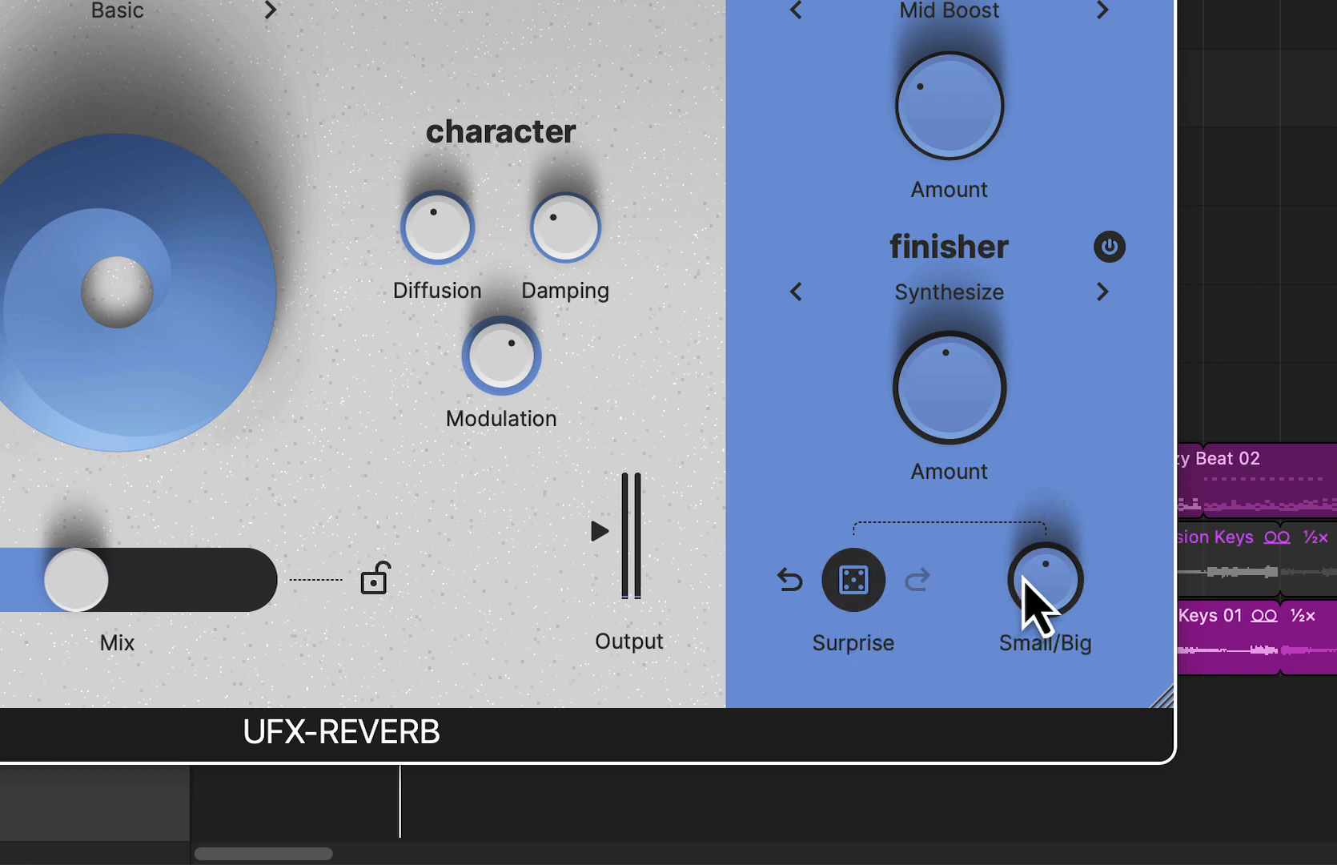
{"action": "key", "text": "space"}
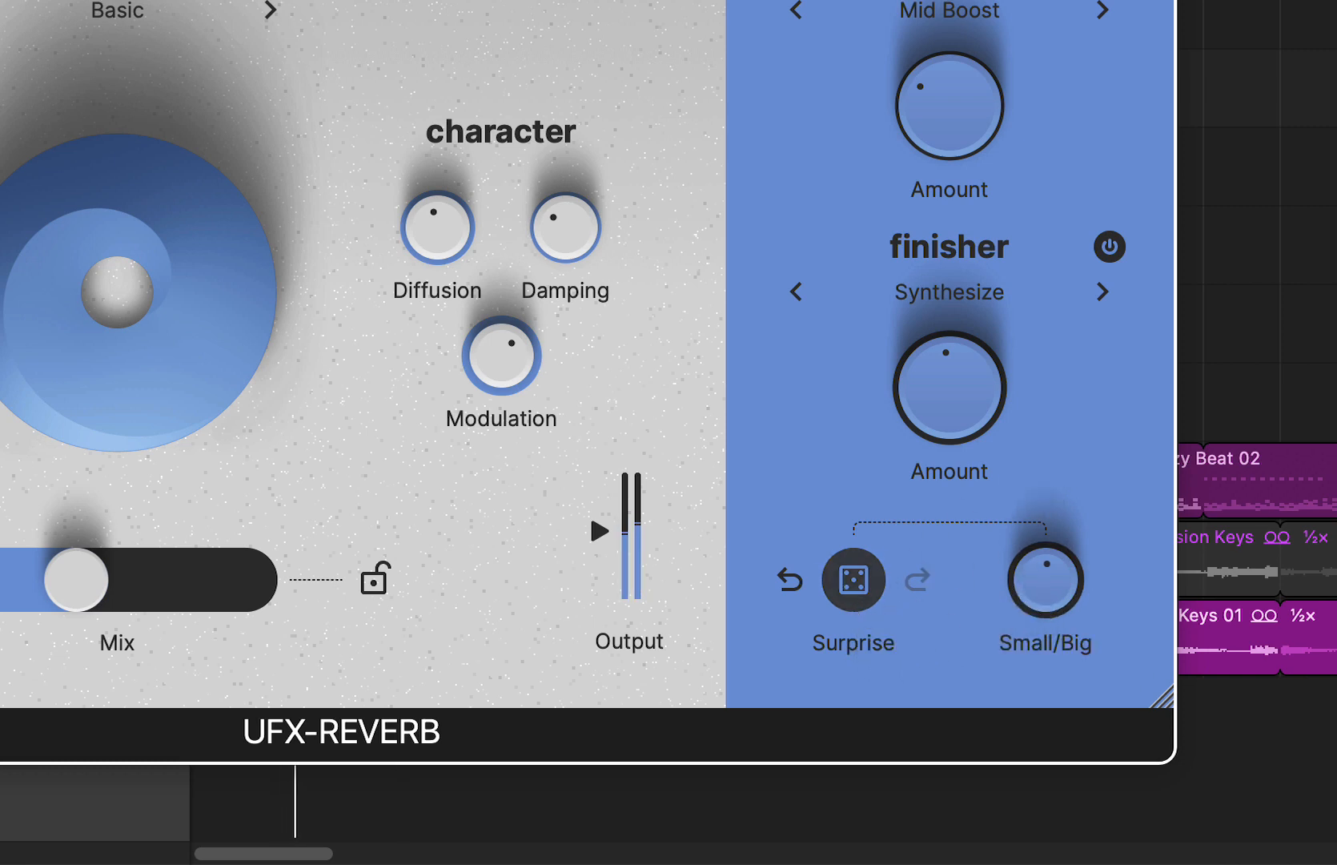
{"action": "left_click", "coordinate": [859, 600]}
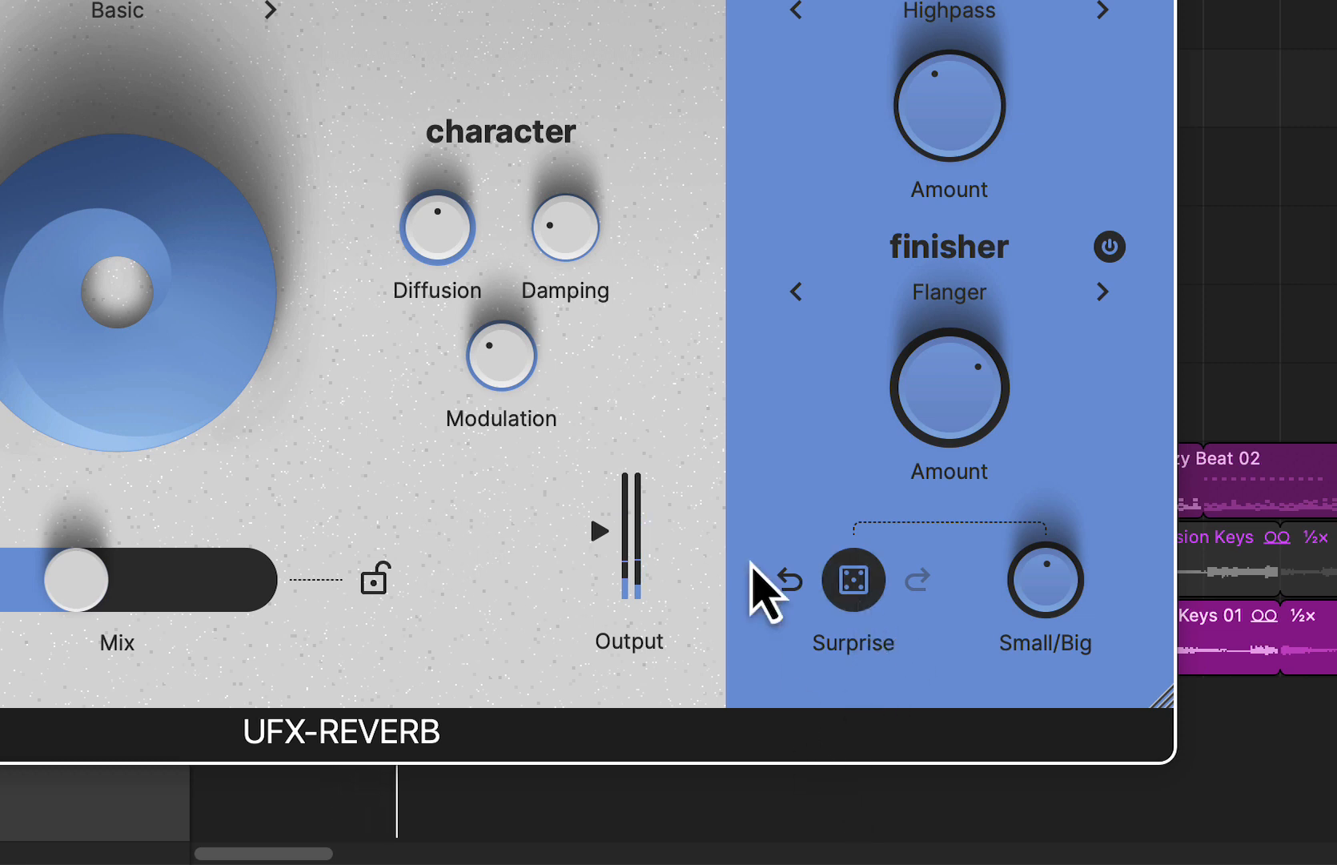
{"action": "left_click", "coordinate": [789, 580]}
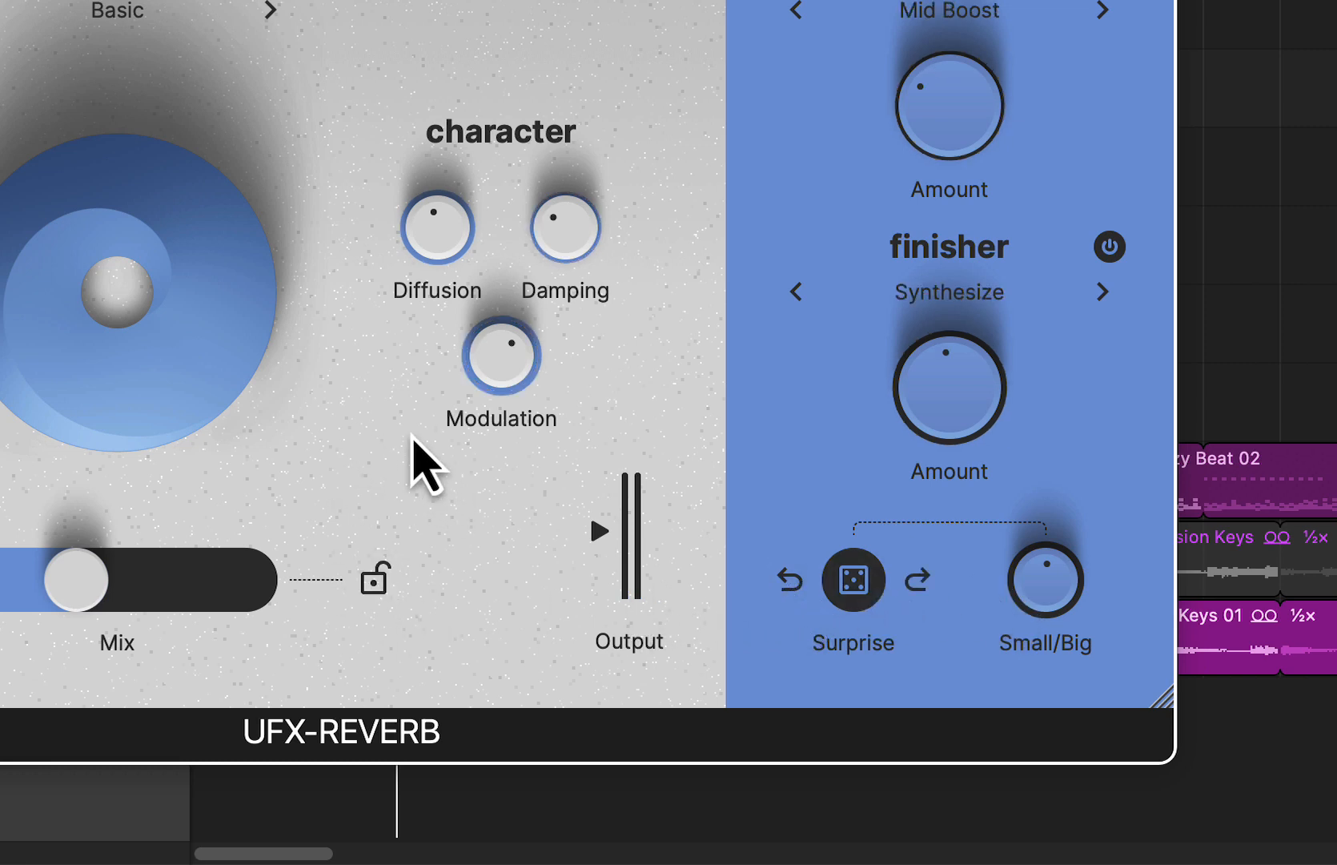
- Resume playback and advance through the following presets, auditioning Jetstreamer and ending on Leslie Nielsen
{"action": "key", "text": "space"}
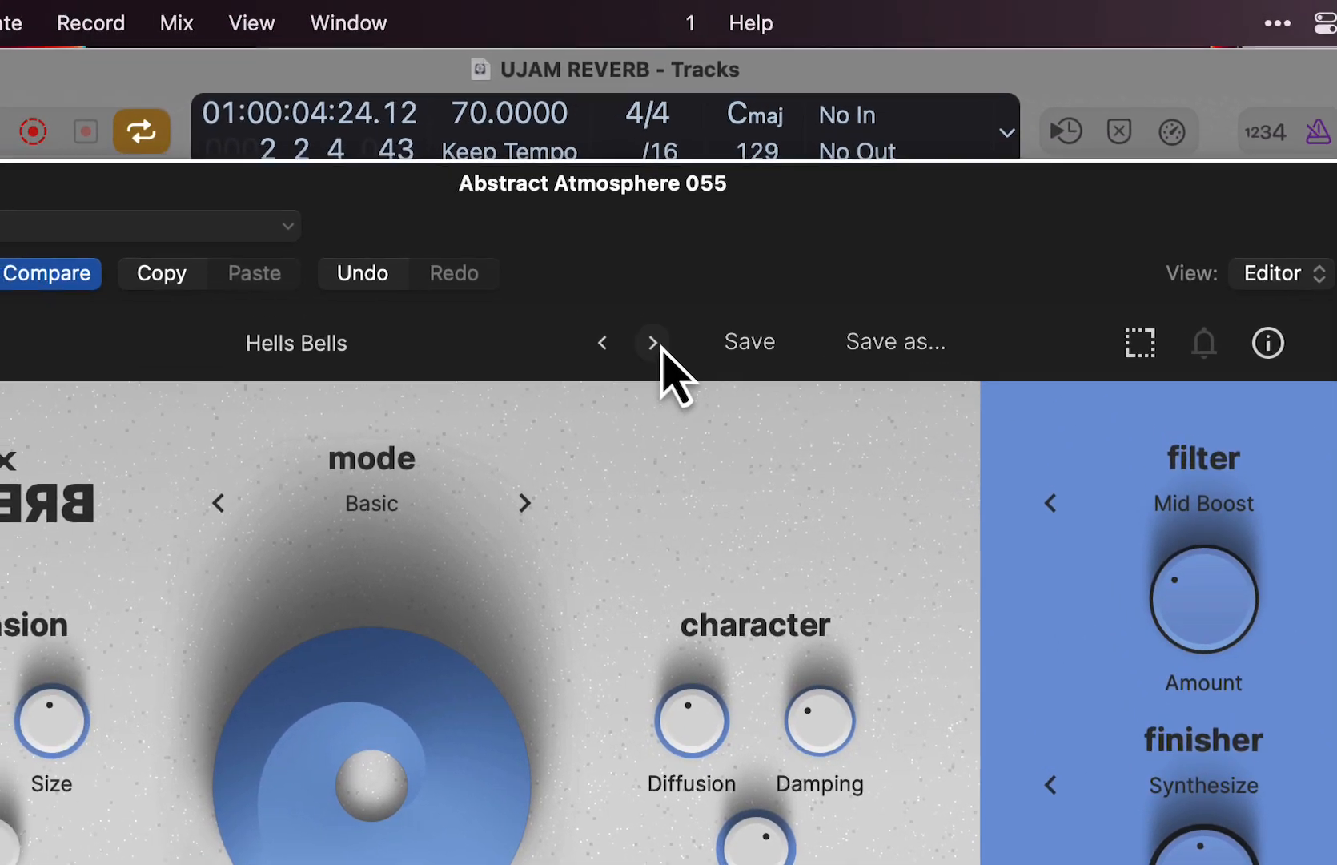
{"action": "left_click", "coordinate": [654, 343]}
{"action": "left_click", "coordinate": [654, 343]}
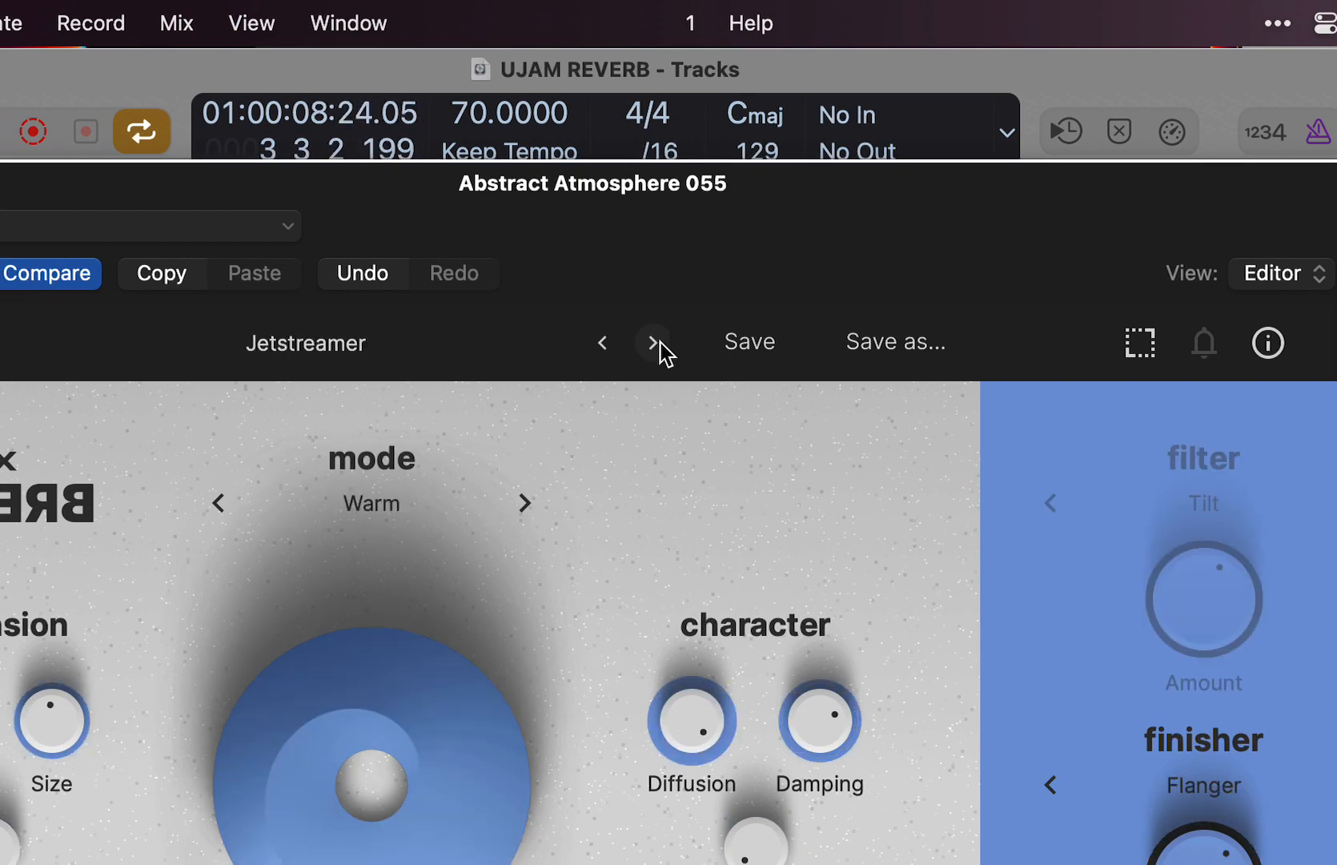
{"action": "left_click", "coordinate": [661, 342]}
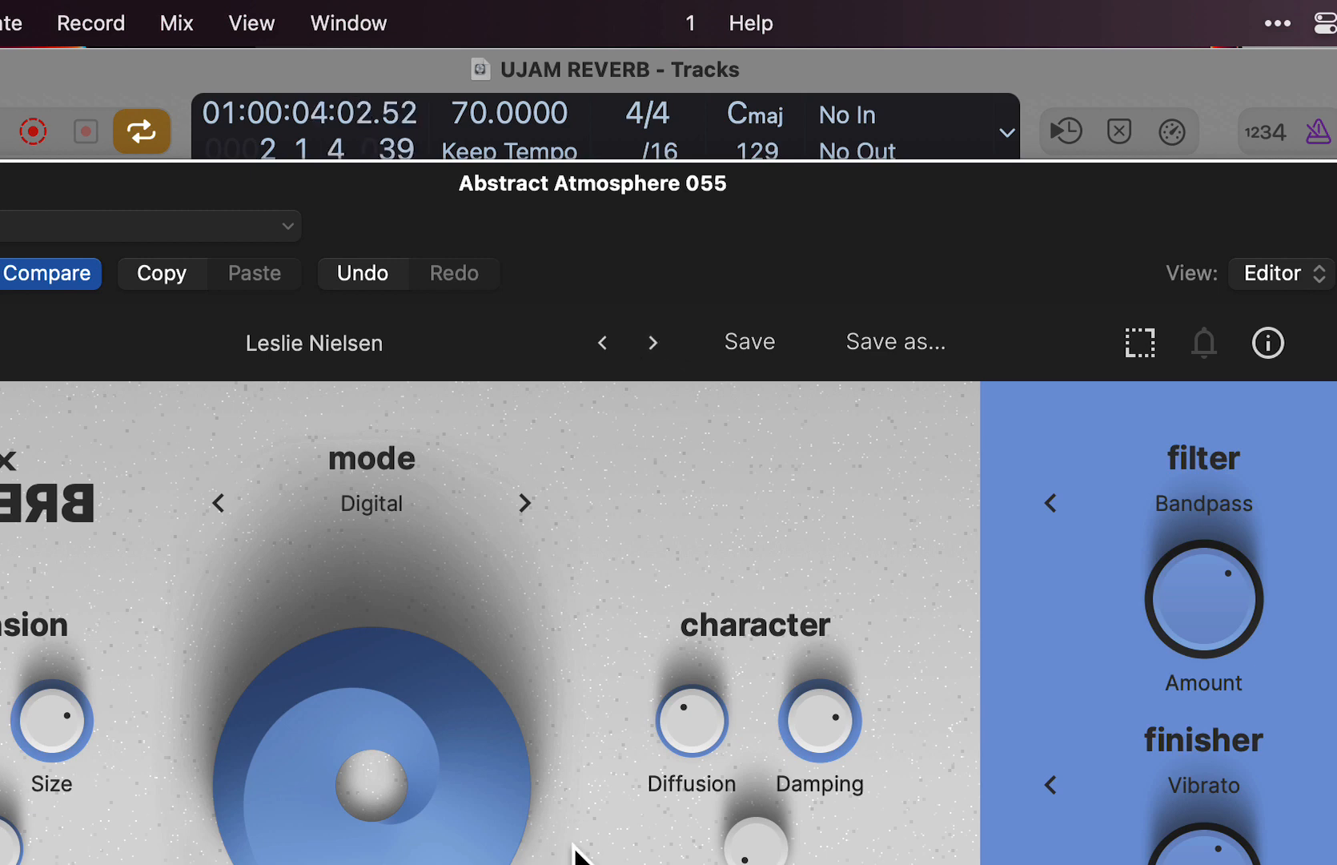
- Advance to the Mariana Trench preset, raise Ducking to about three-quarters, and set Mix to about one third
{"action": "left_click", "coordinate": [650, 344]}
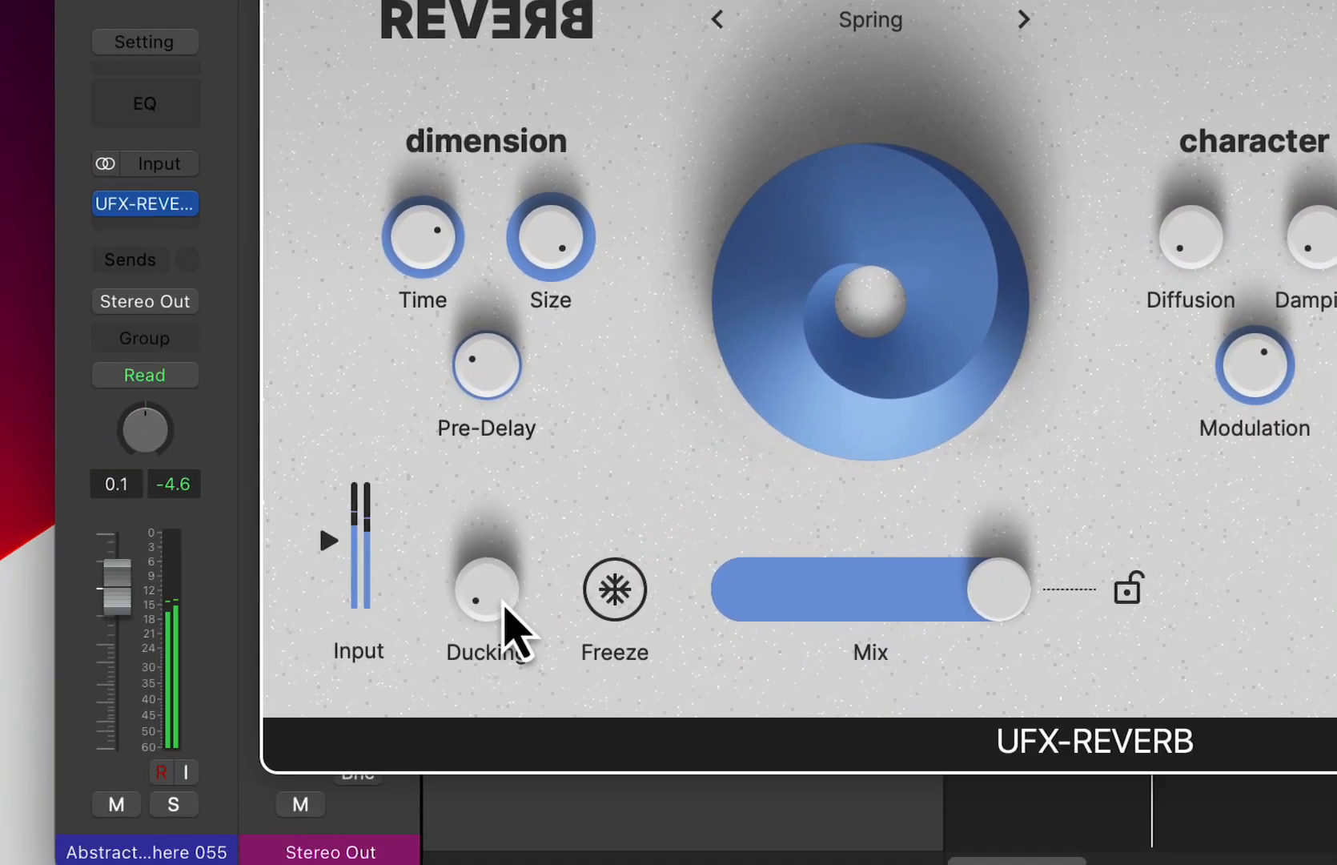
{"action": "left_click_drag", "start_coordinate": [503, 606], "coordinate": [546, 294]}
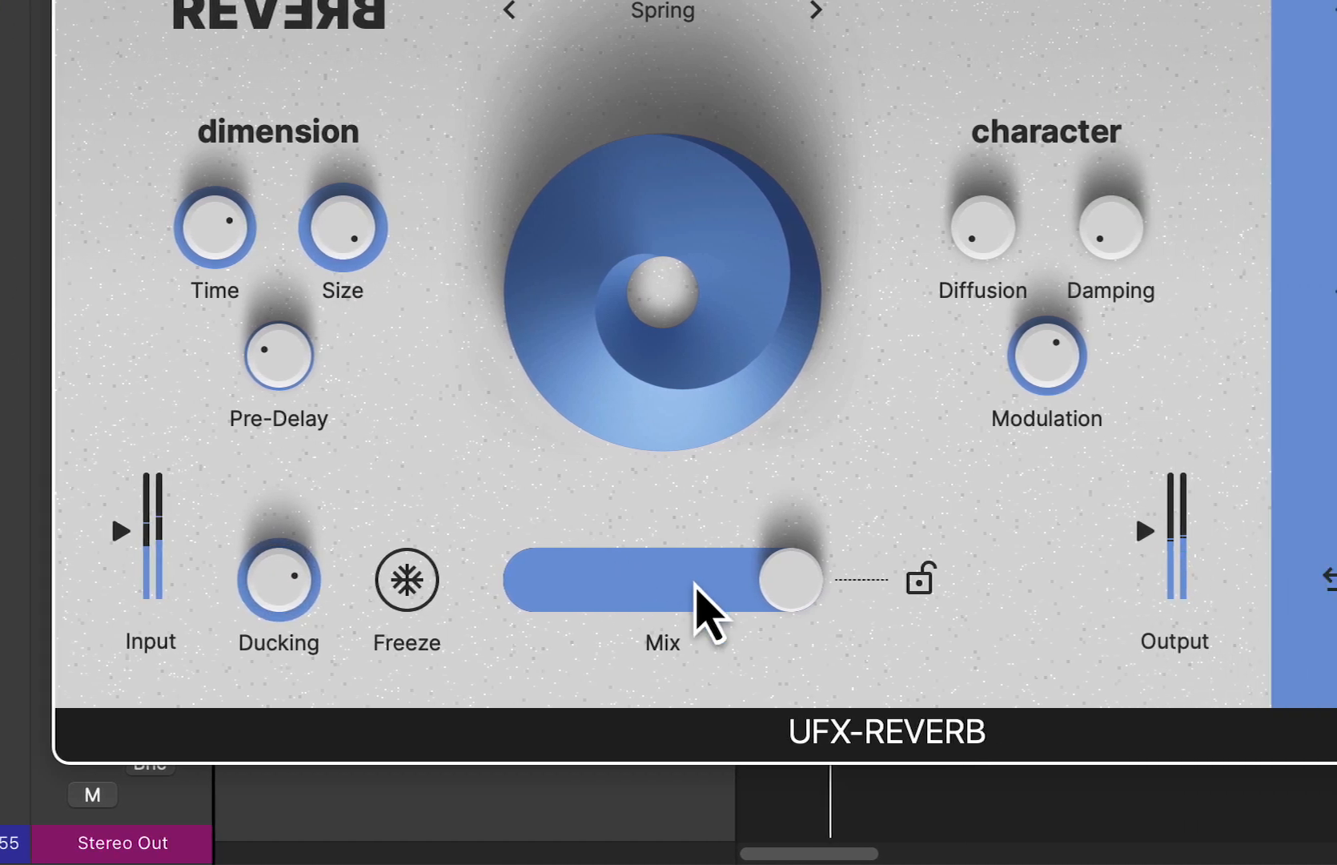
{"action": "left_click_drag", "start_coordinate": [705, 608], "coordinate": [514, 633]}
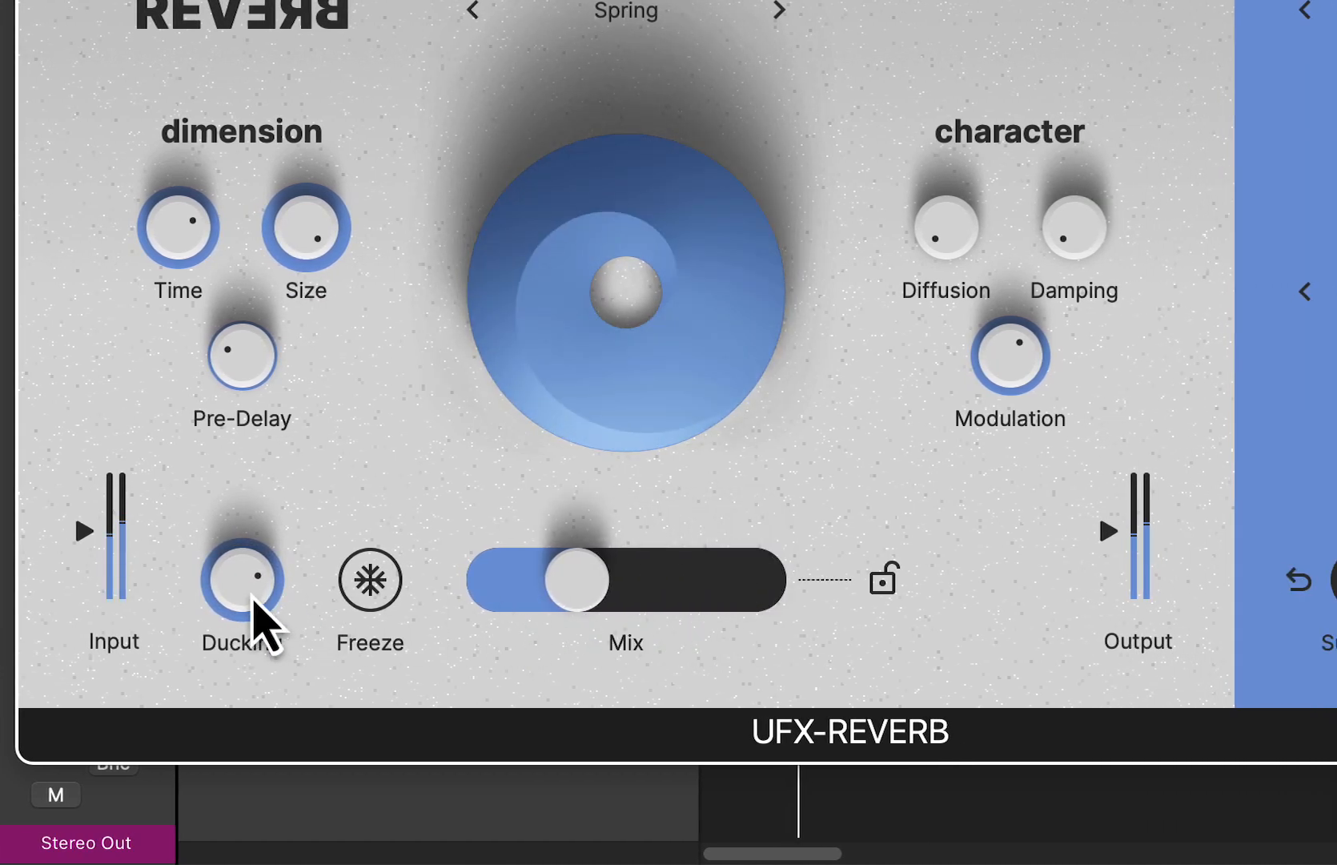
{"action": "mouse_move", "coordinate": [585, 604]}
{"action": "left_mouse_down"}
{"action": "mouse_move", "coordinate": [615, 606]}
{"action": "mouse_move", "coordinate": [607, 596]}
{"action": "left_mouse_up"}
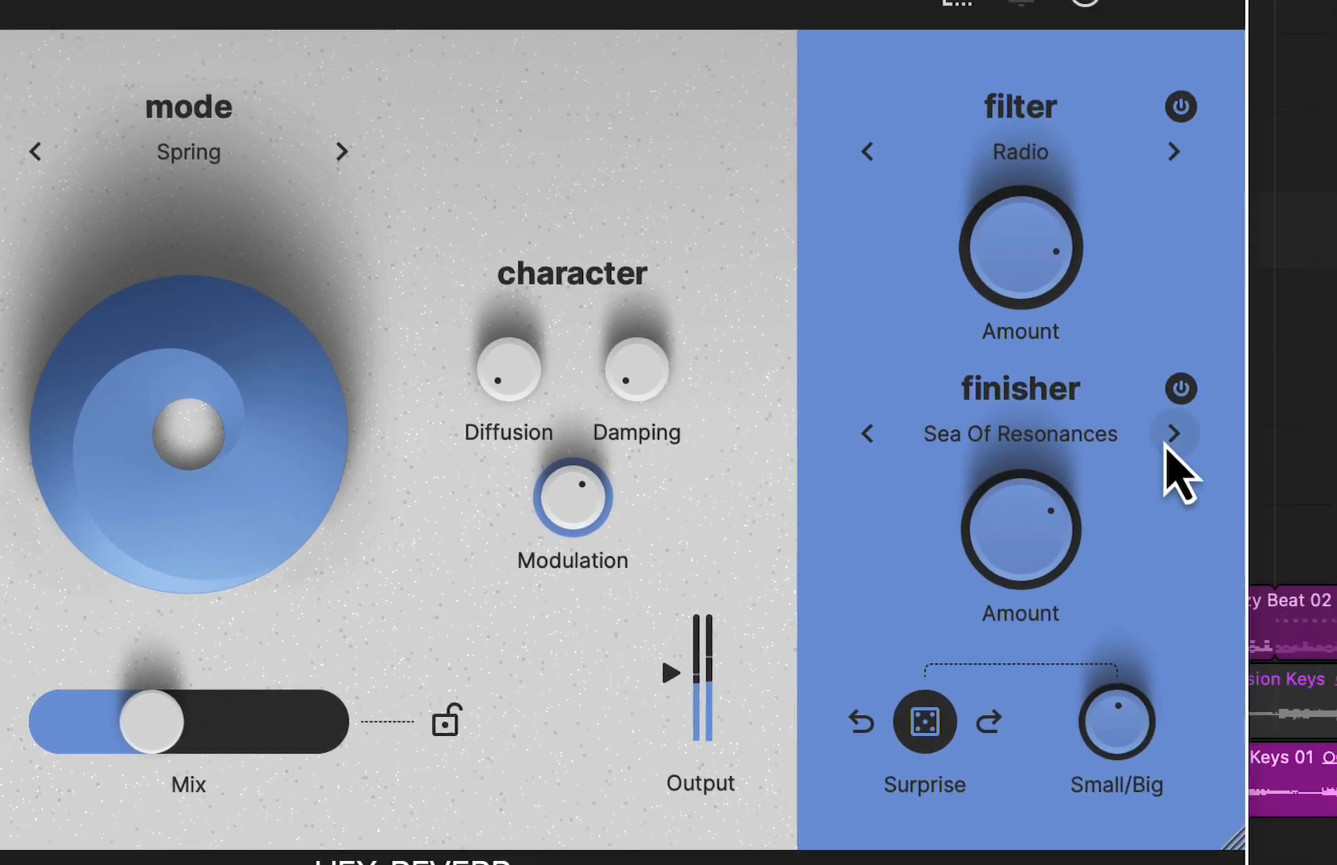
- Audition the Synthesize and Drones finishers, choose Flutizer from the BEYOND category, and raise the finisher Amount
{"action": "left_click", "coordinate": [1171, 436]}
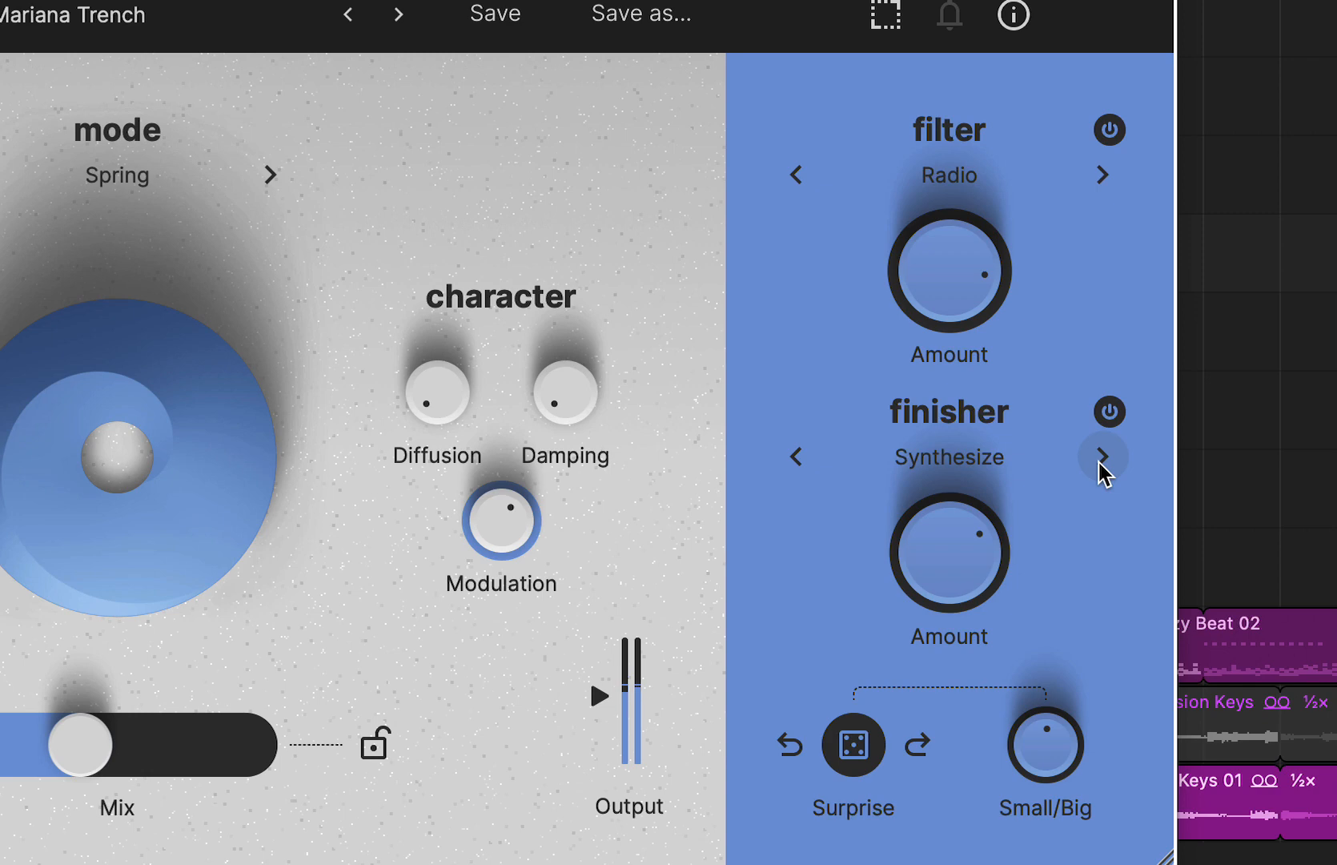
{"action": "left_click", "coordinate": [1103, 458]}
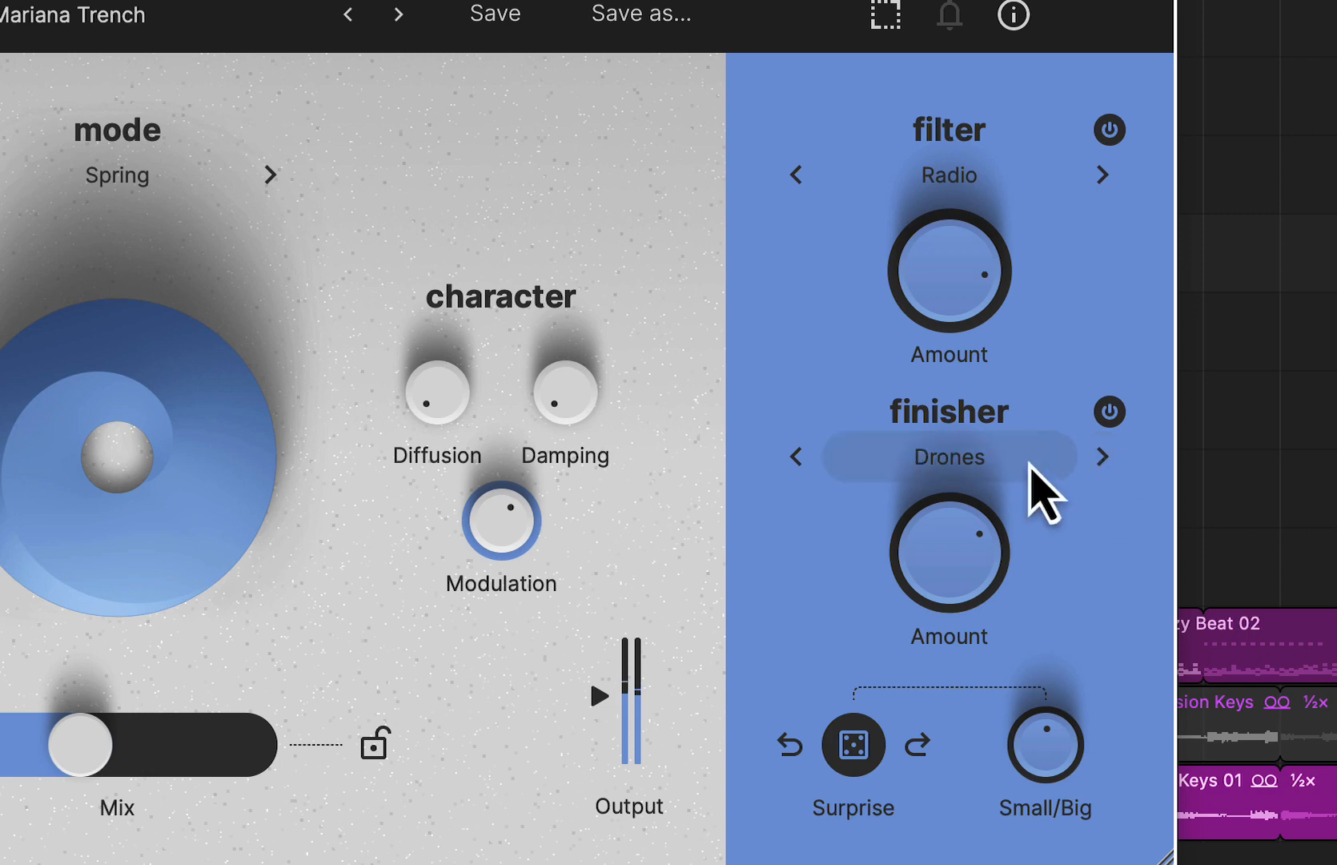
{"action": "left_click", "coordinate": [990, 455]}
{"action": "mouse_move", "coordinate": [988, 543]}
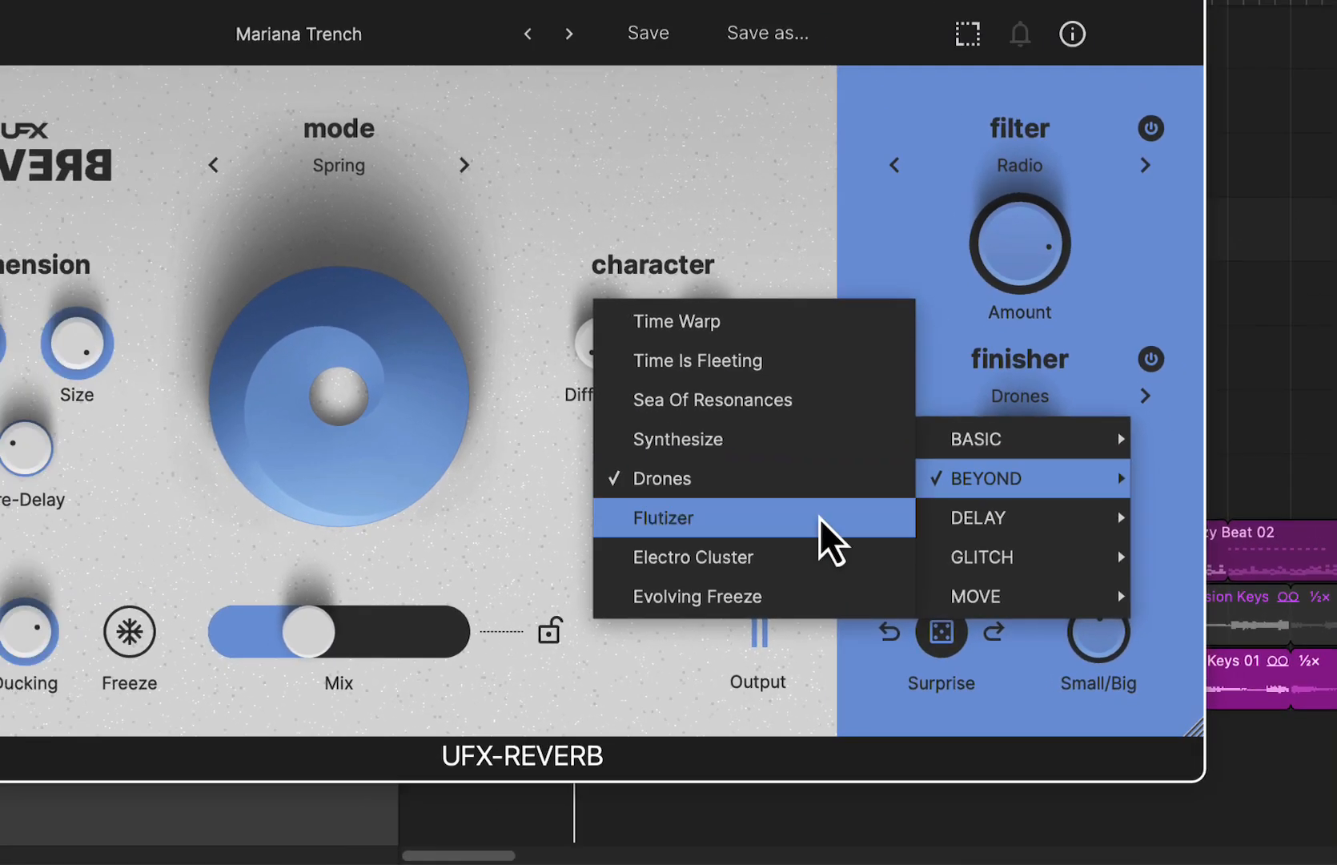
{"action": "left_click", "coordinate": [698, 606]}
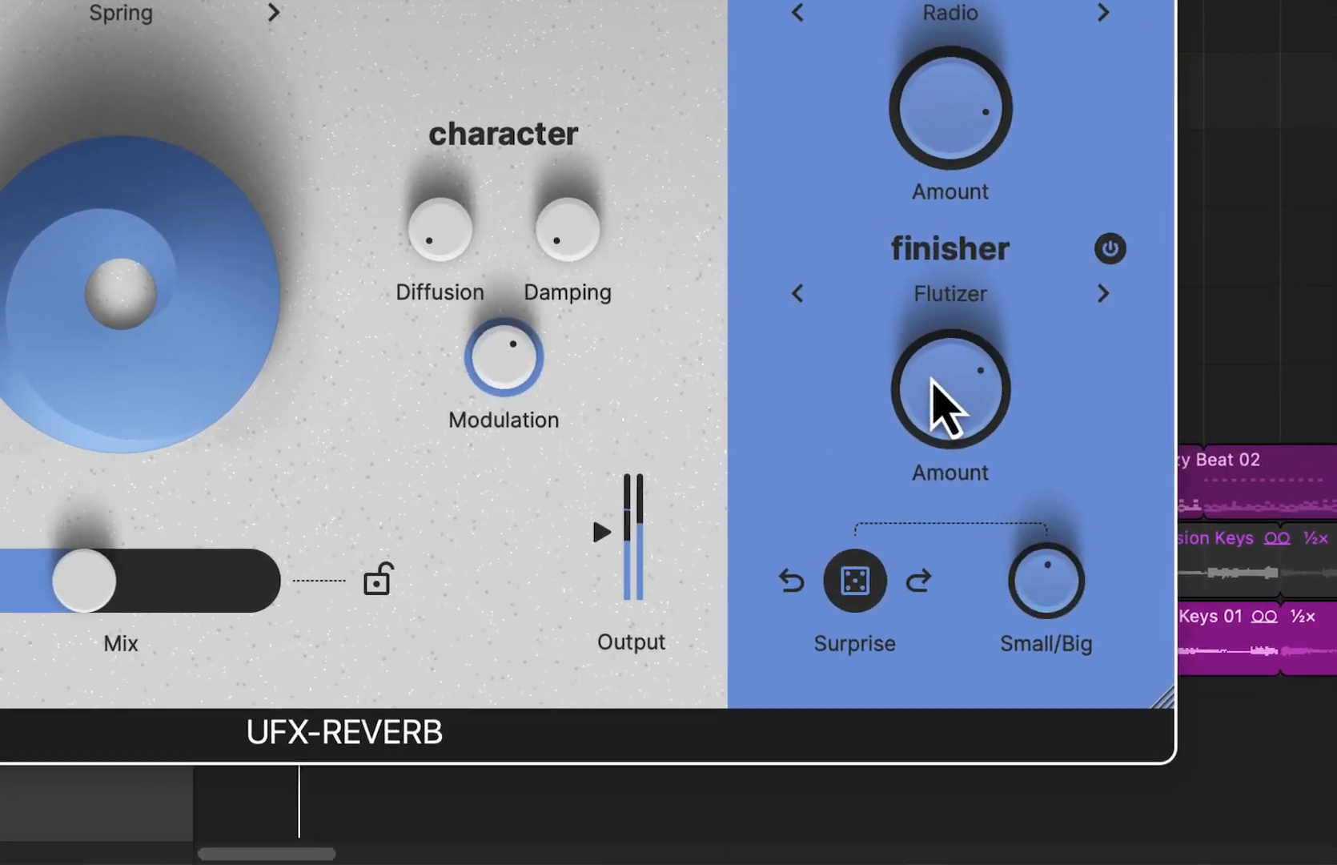
{"action": "left_click_drag", "start_coordinate": [1081, 573], "coordinate": [1082, 520]}
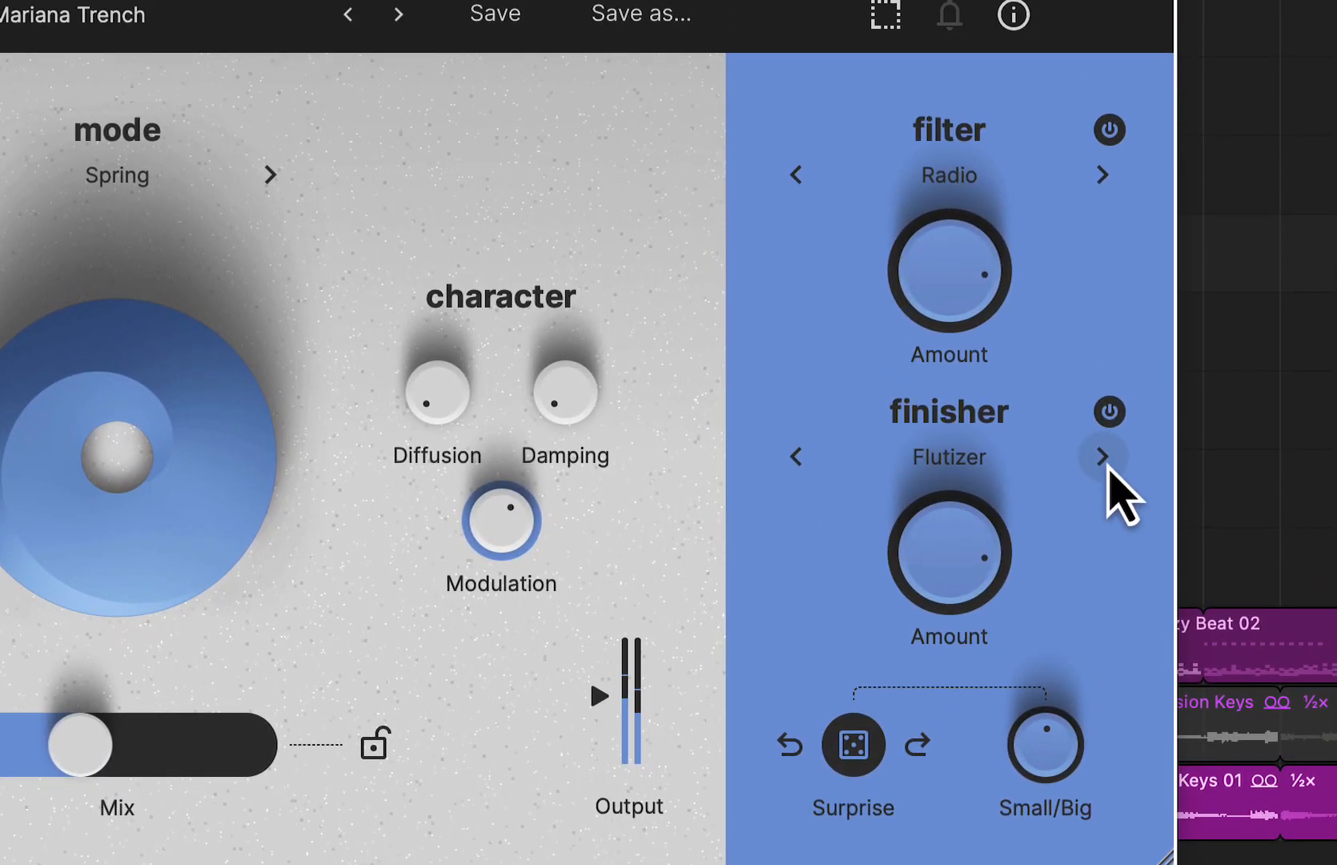
- Change the finisher to Electro Cluster, raise its Amount further, and advance to Evolving Freeze
{"action": "left_click", "coordinate": [1102, 291]}
{"action": "left_click_drag", "start_coordinate": [964, 515], "coordinate": [965, 481]}
{"action": "mouse_move", "coordinate": [964, 354]}
{"action": "left_mouse_down"}
{"action": "mouse_move", "coordinate": [968, 326]}
{"action": "mouse_move", "coordinate": [960, 382]}
{"action": "mouse_move", "coordinate": [964, 367]}
{"action": "left_mouse_up"}
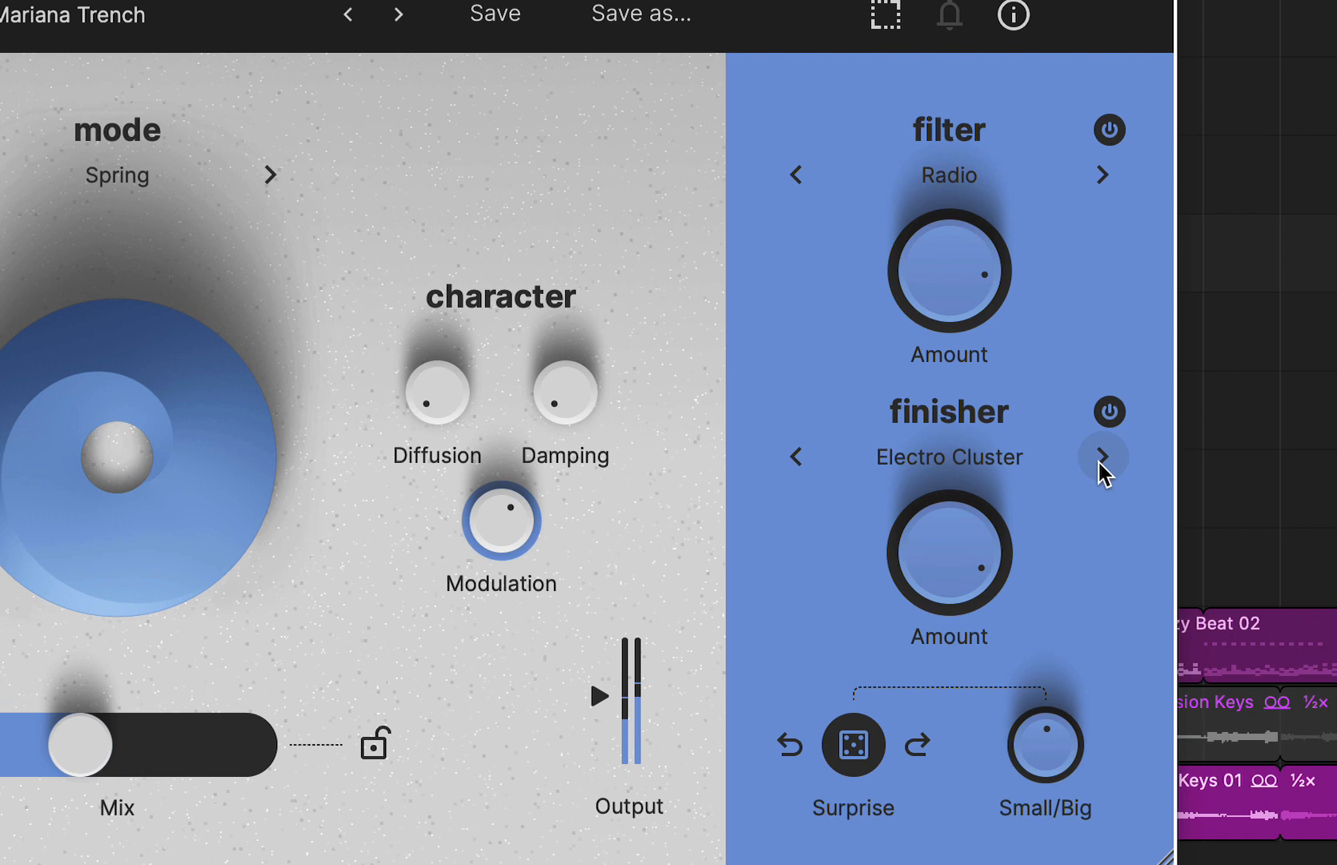
{"action": "left_click", "coordinate": [1101, 457]}
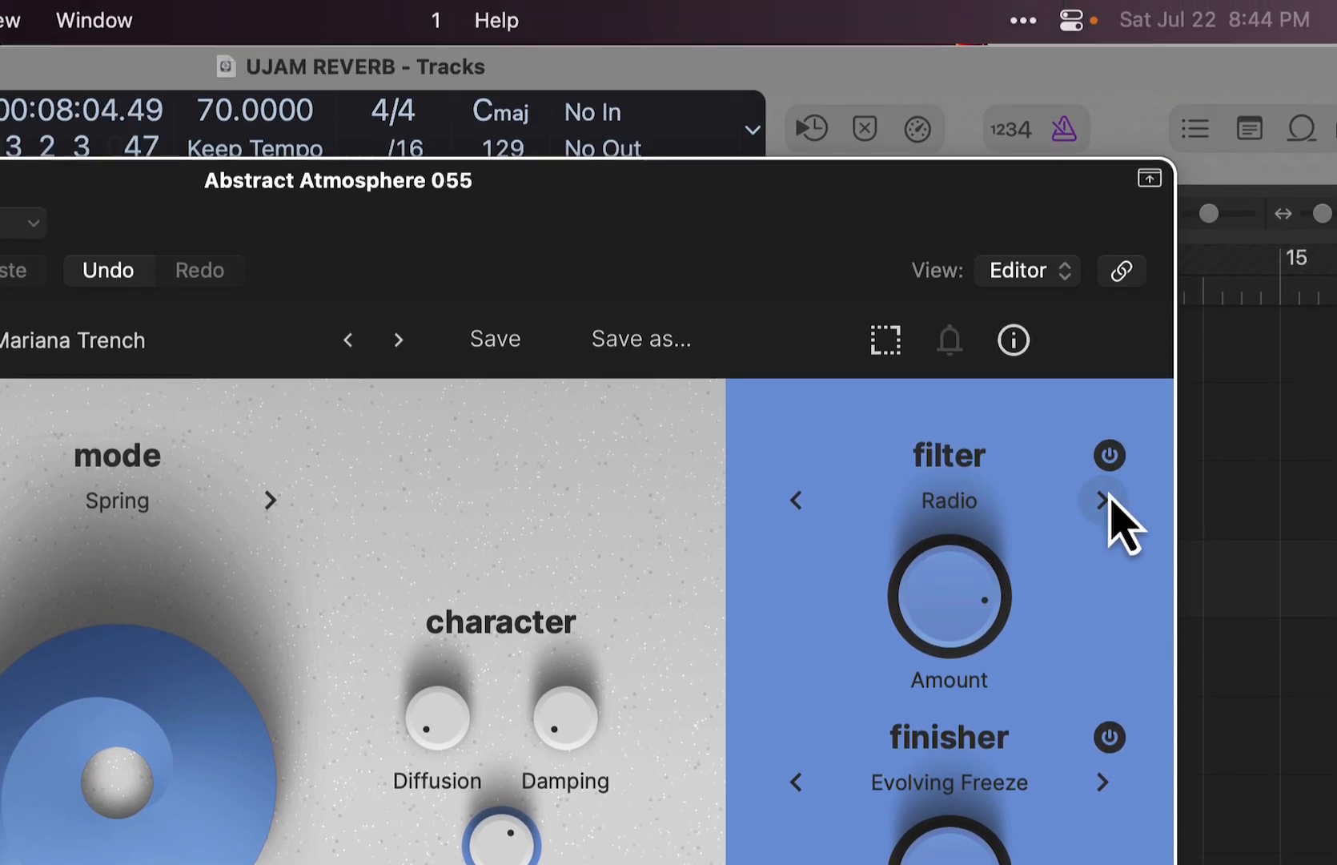
- Try the Telephone filter, turn the filter off, and adjust the Evolving Freeze finisher's Amount during playback
{"action": "left_click", "coordinate": [1103, 174]}
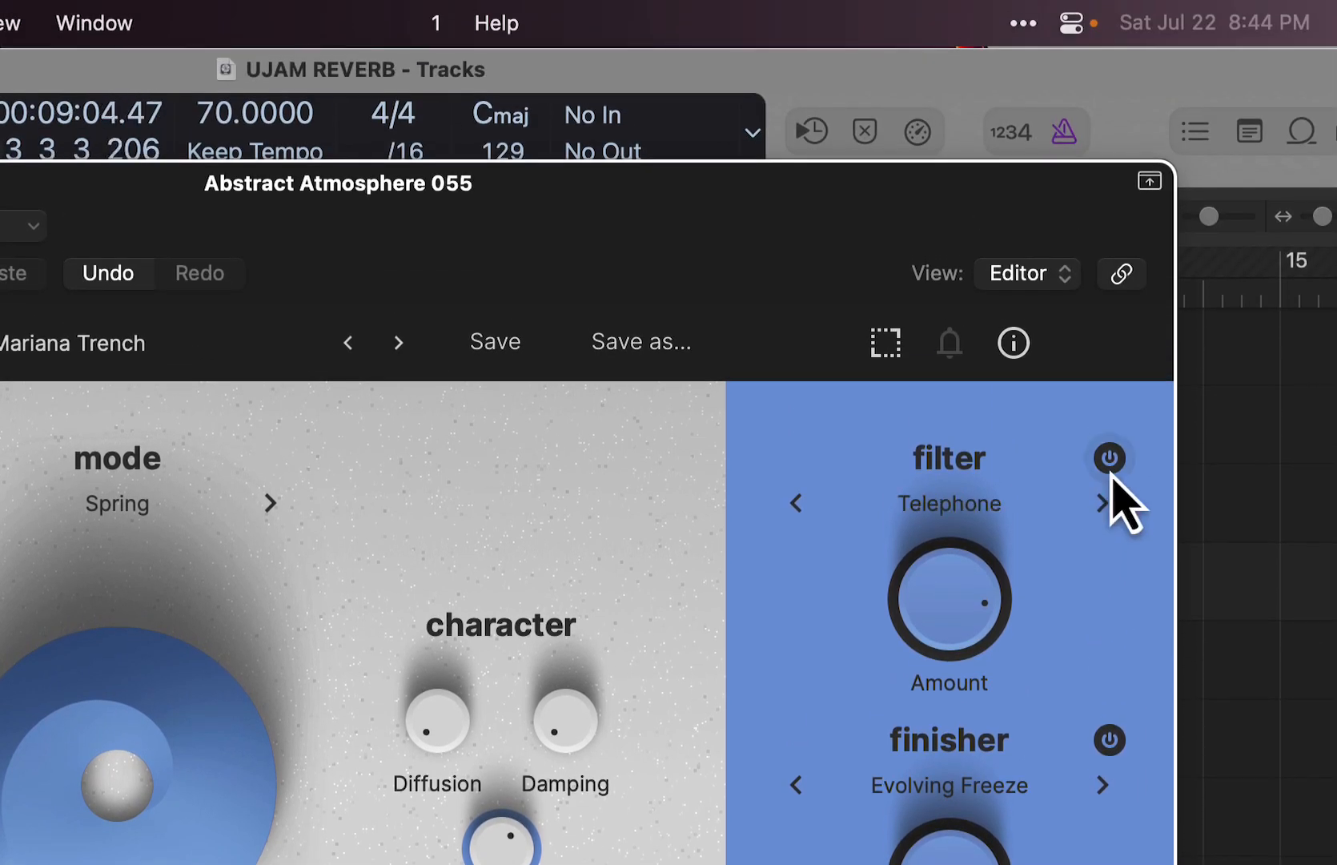
{"action": "left_click", "coordinate": [1110, 458]}
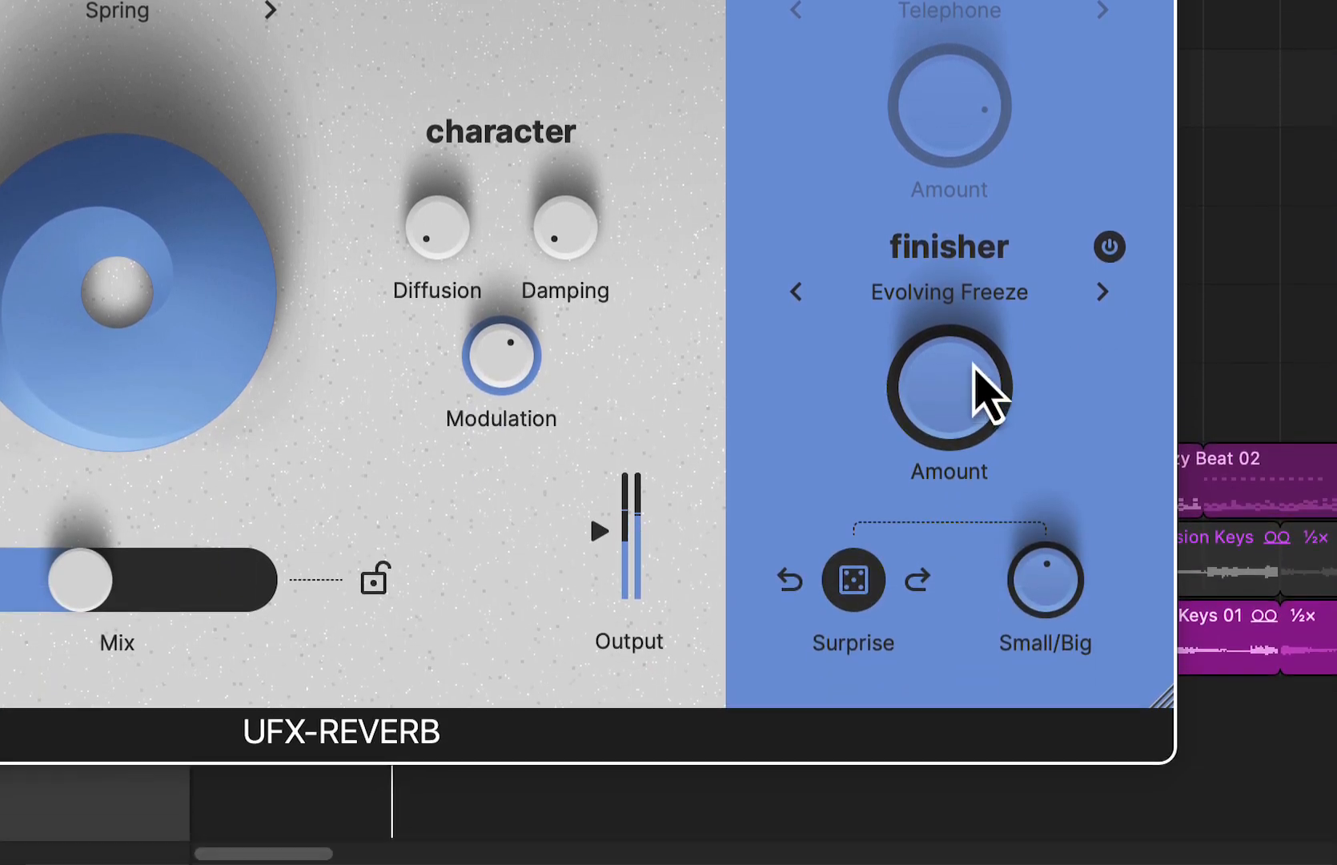
{"action": "left_click_drag", "start_coordinate": [973, 365], "coordinate": [934, 379]}
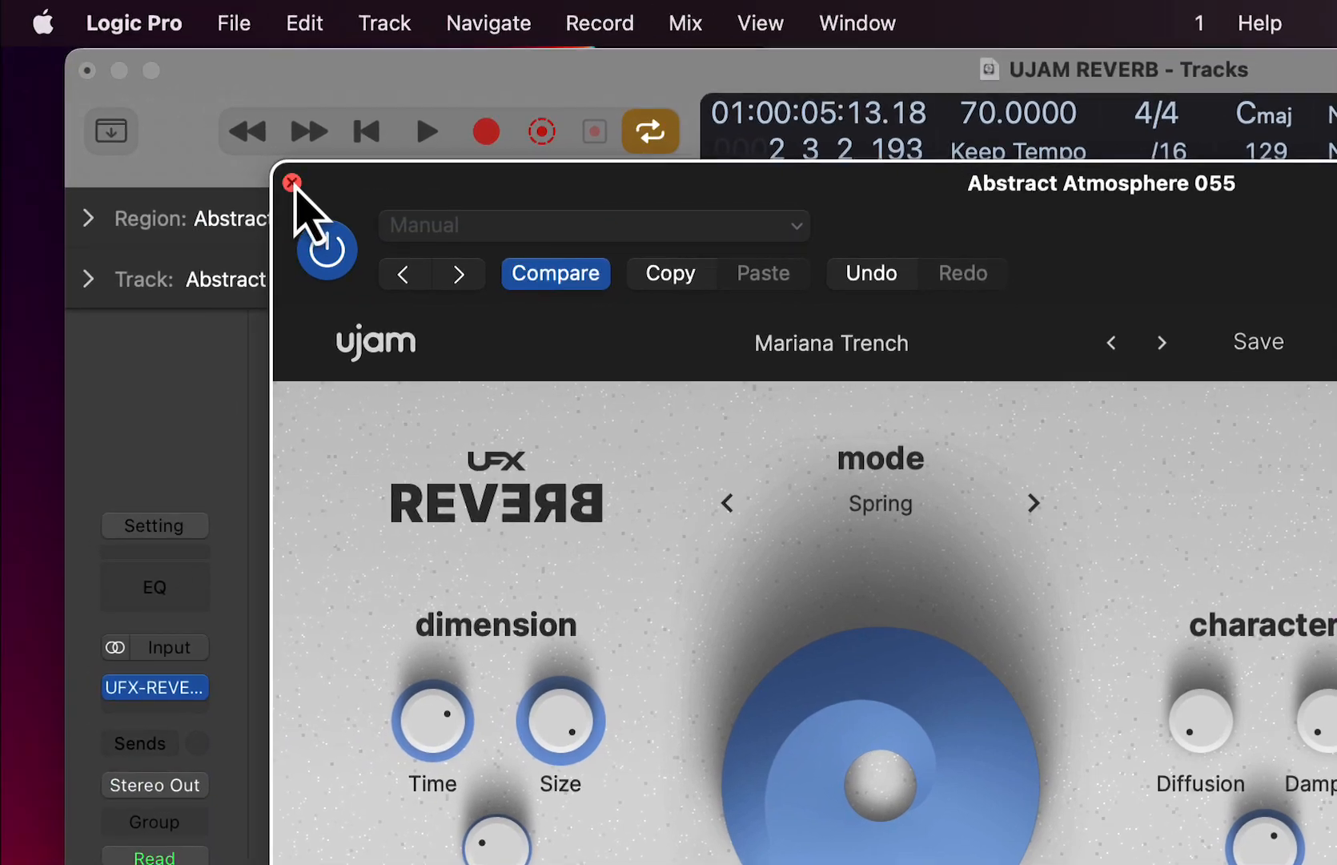
- Close the reverb window, move the cycle range to bars 4–8, and select the Steel String Acoustic track
{"action": "left_click", "coordinate": [292, 182]}
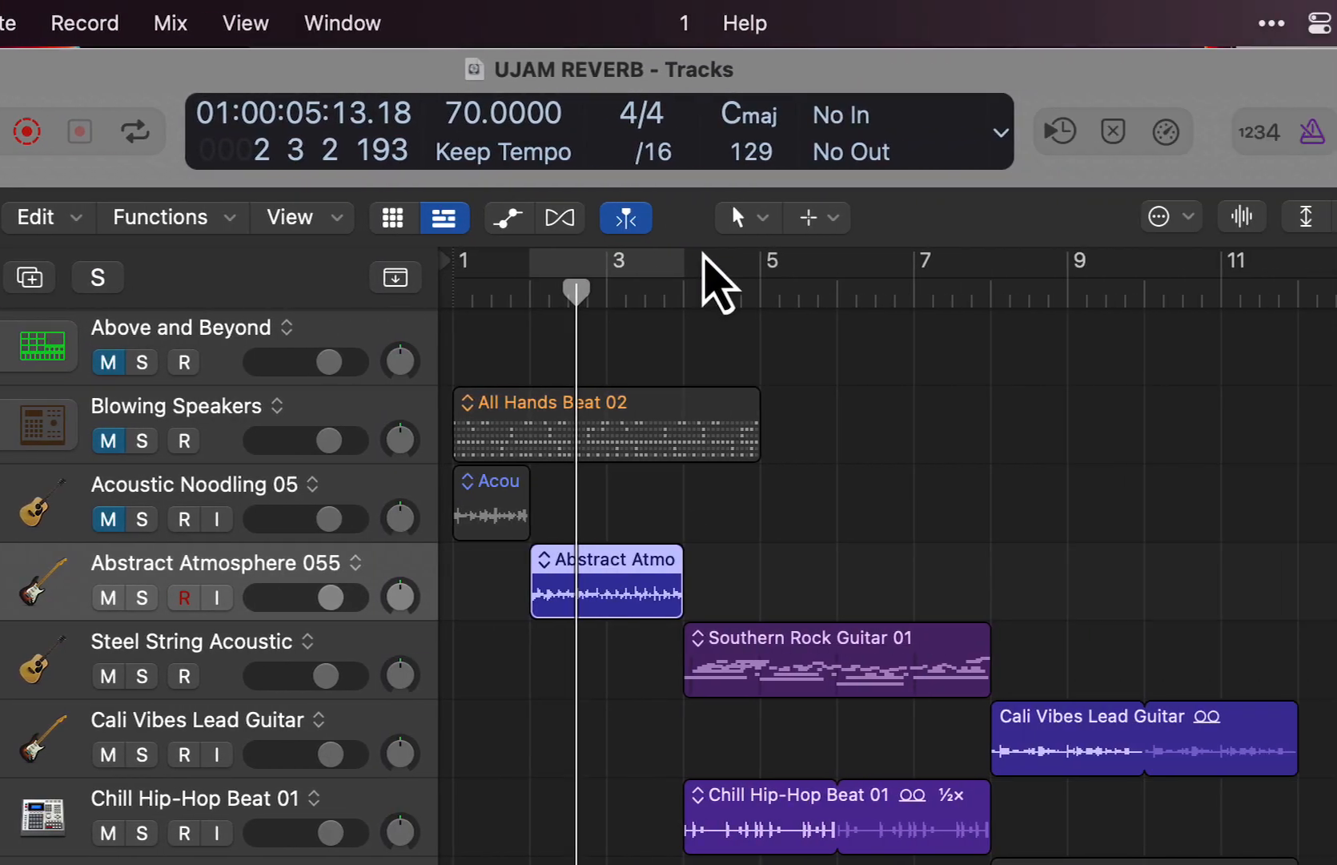
{"action": "left_click_drag", "start_coordinate": [705, 258], "coordinate": [734, 312]}
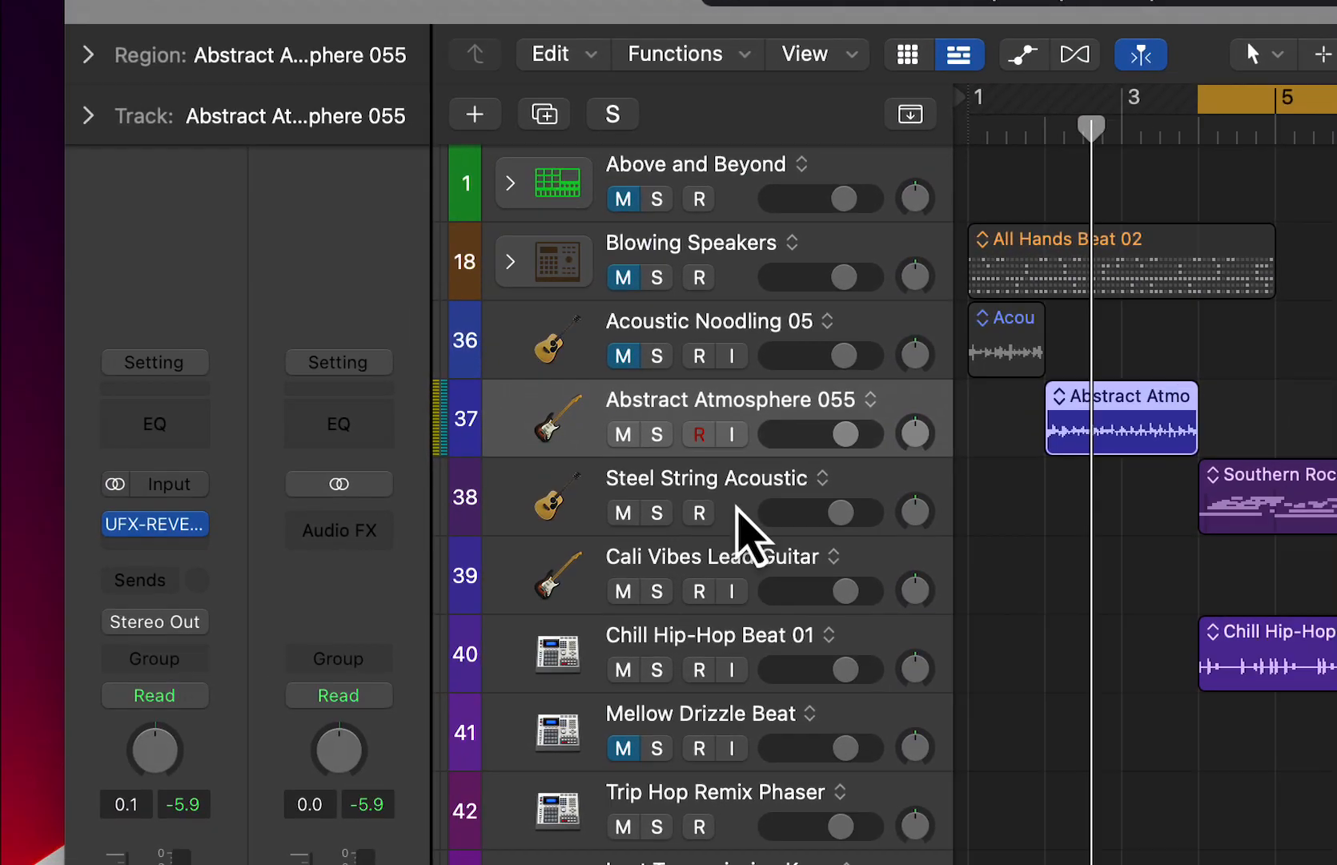
{"action": "left_click", "coordinate": [740, 533]}
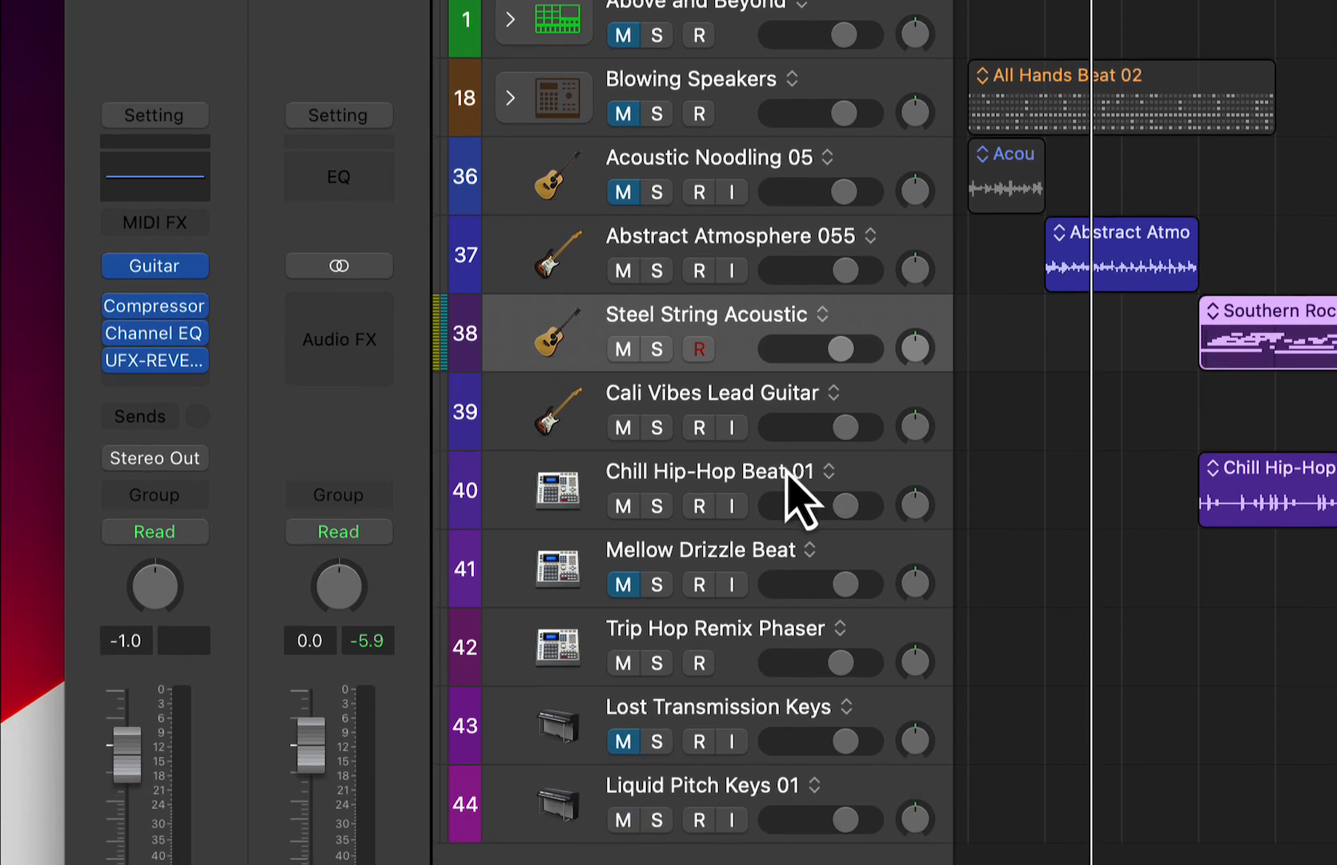
- Mute the Chill Hip-Hop Beat 01 track and reselect the Steel String Acoustic track
{"action": "left_click", "coordinate": [788, 645]}
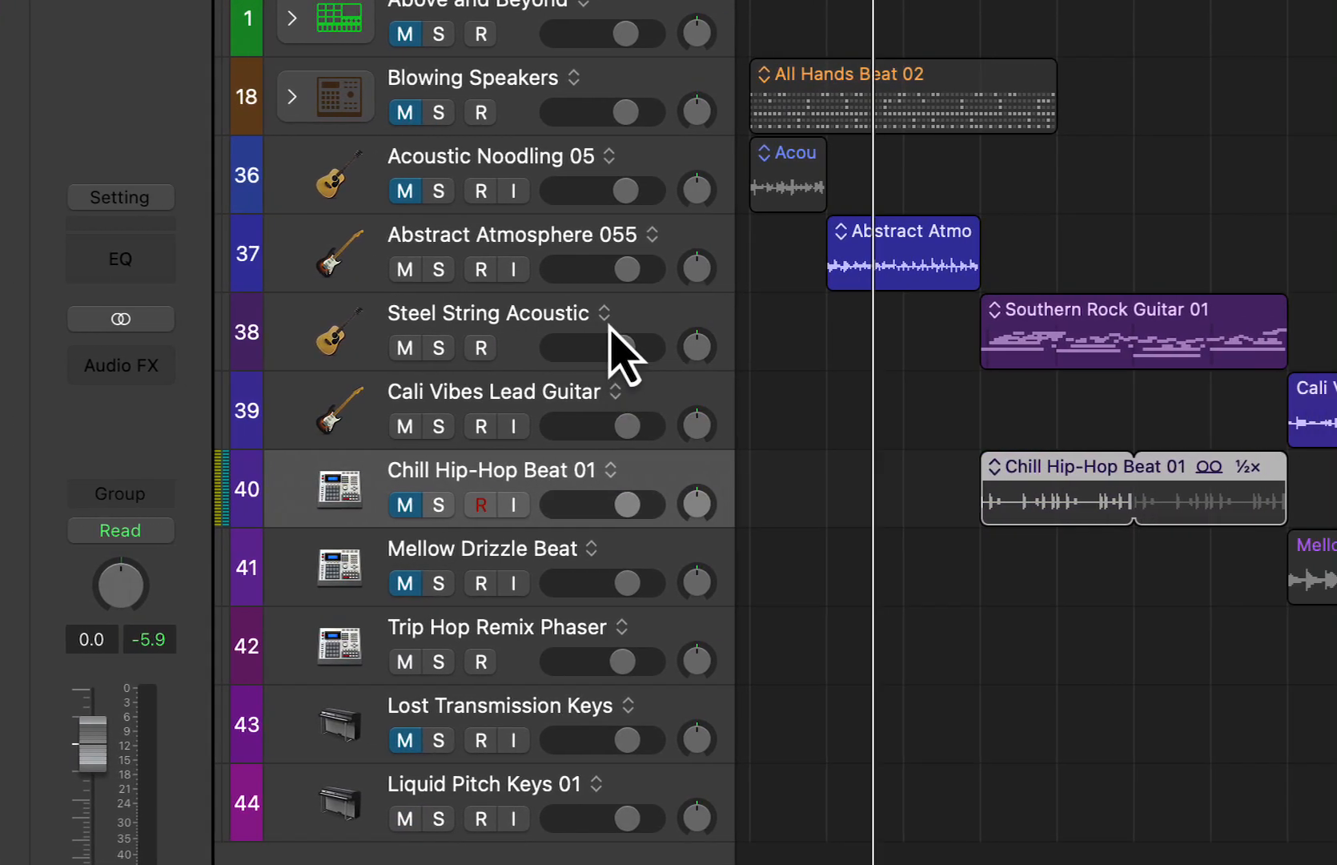
{"action": "left_click", "coordinate": [822, 313]}
{"action": "left_click", "coordinate": [718, 311]}
{"action": "left_click", "coordinate": [422, 330]}
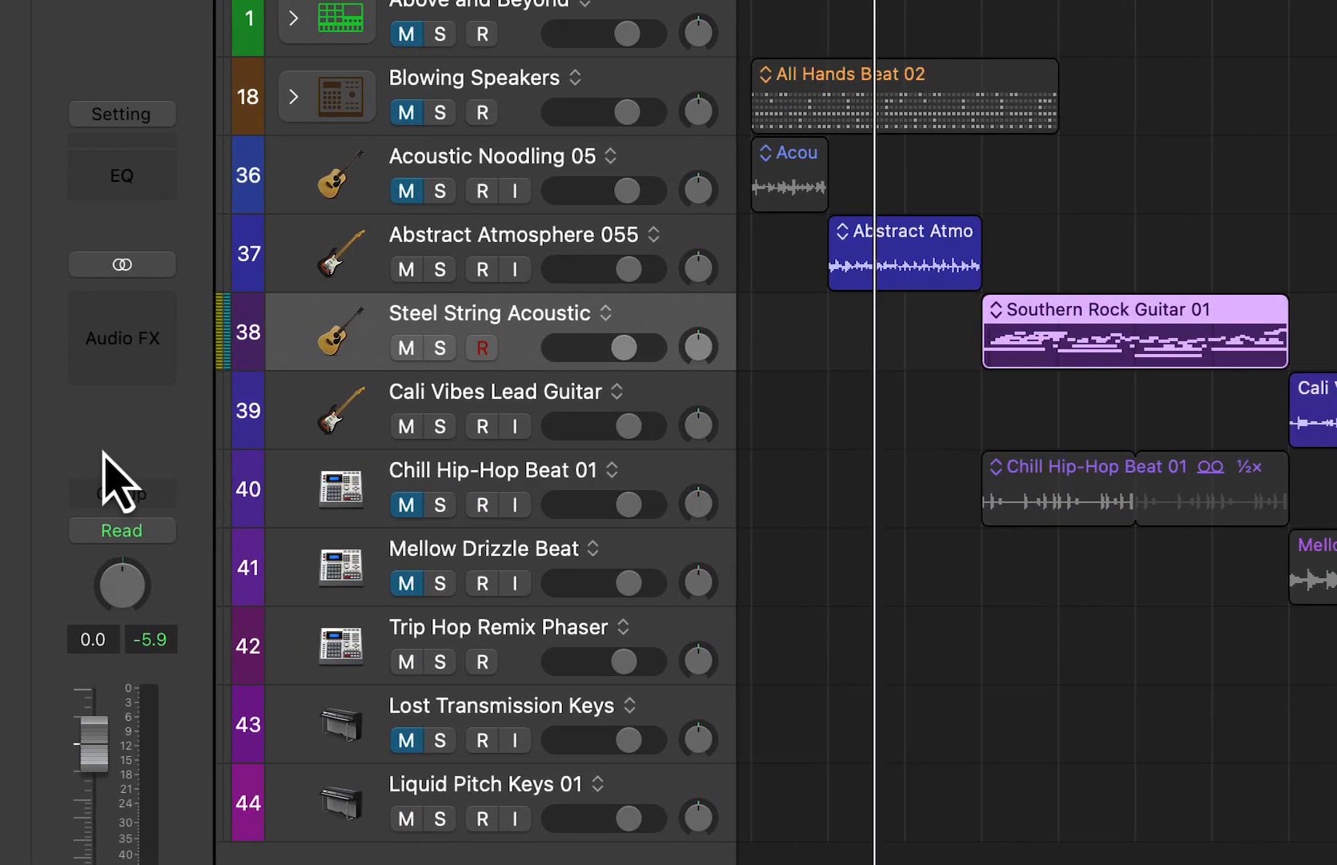
- Play the Southern Rock Guitar 01 loop with UFX-REVERB bypassed, stop playback, and enable the reverb
{"action": "key", "text": "space"}
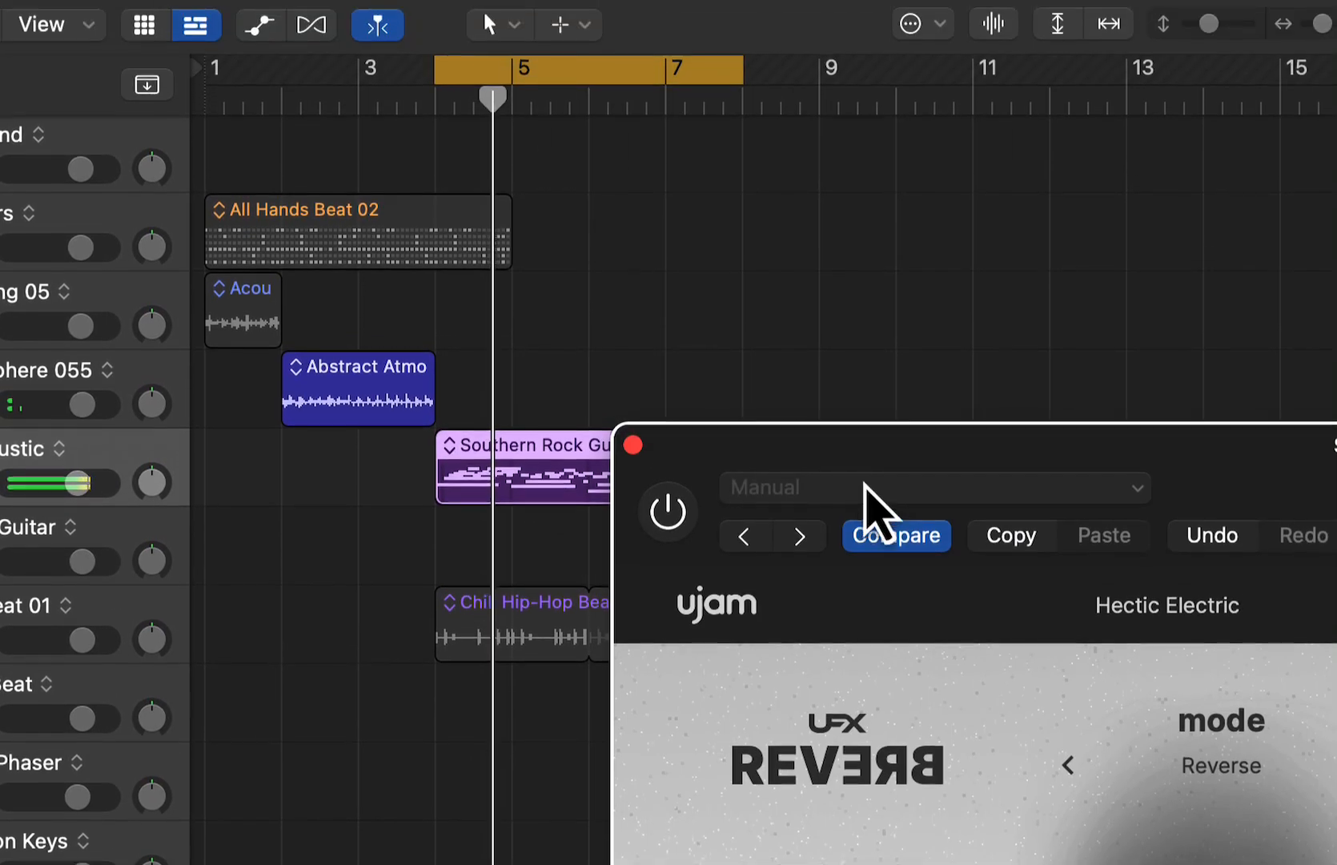
{"action": "left_click_drag", "start_coordinate": [865, 479], "coordinate": [0, 48]}
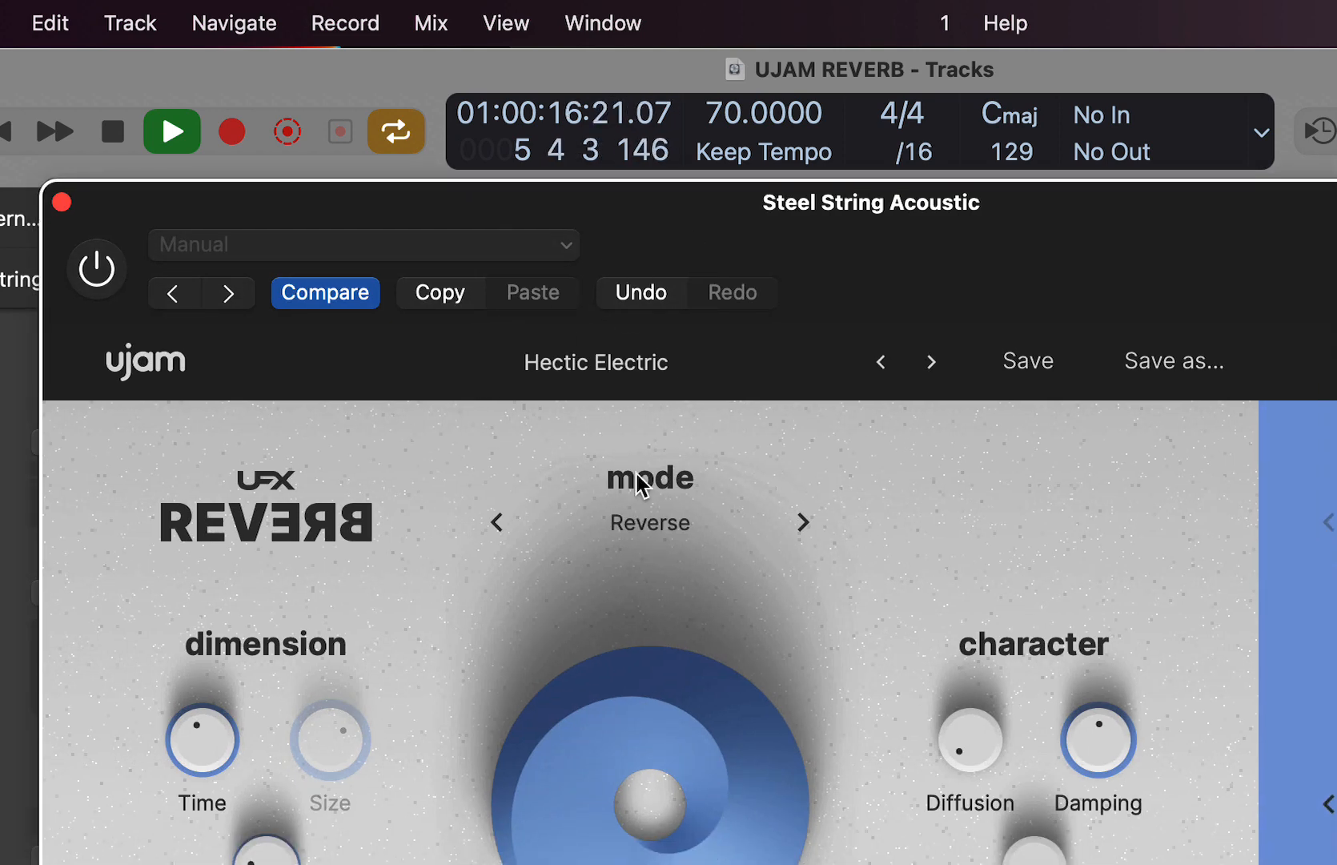
{"action": "key", "text": "space"}
{"action": "left_click", "coordinate": [97, 269]}
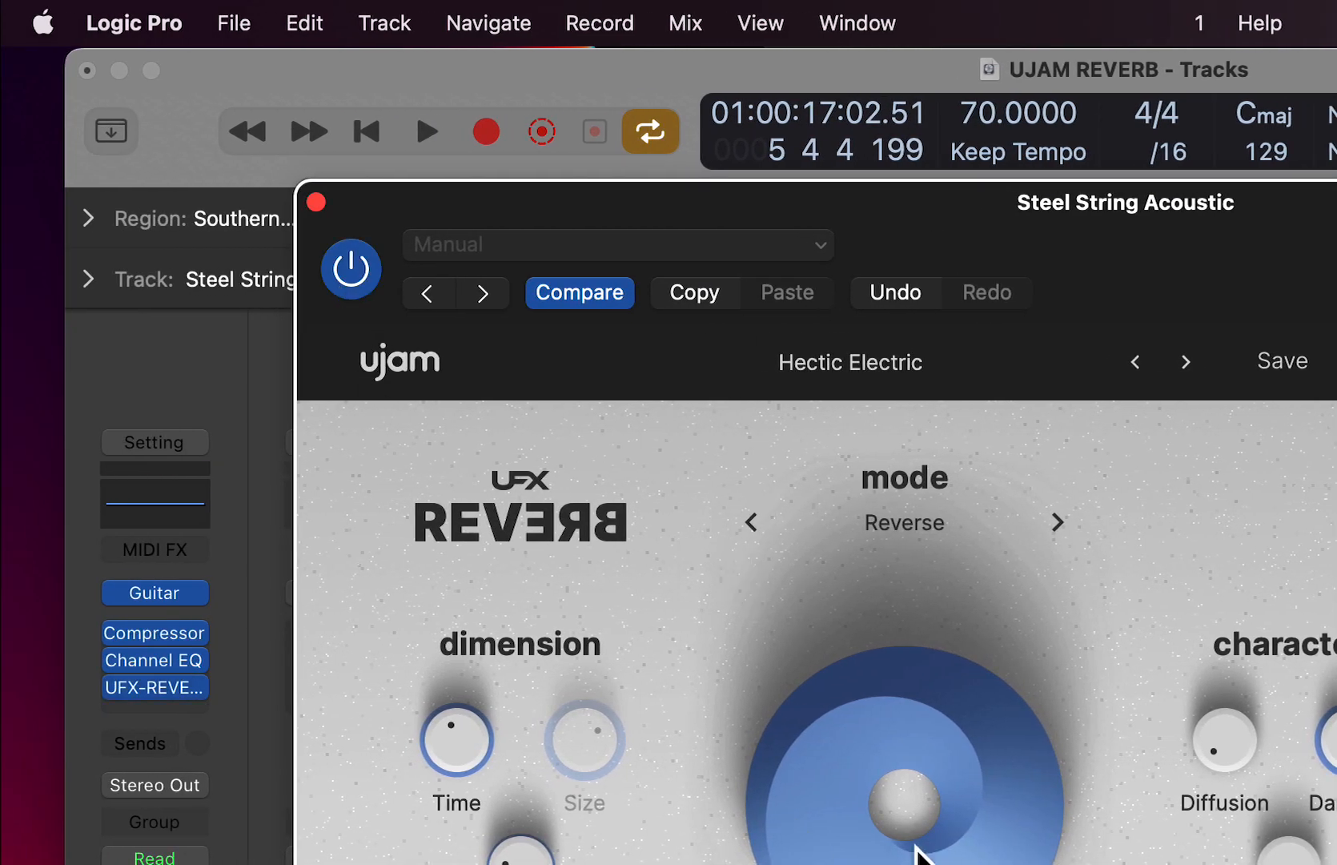
- Play the guitar loop through the Hectic Electric preset, turn off the finisher, and lower Mix to about one third
{"action": "key", "text": "space"}
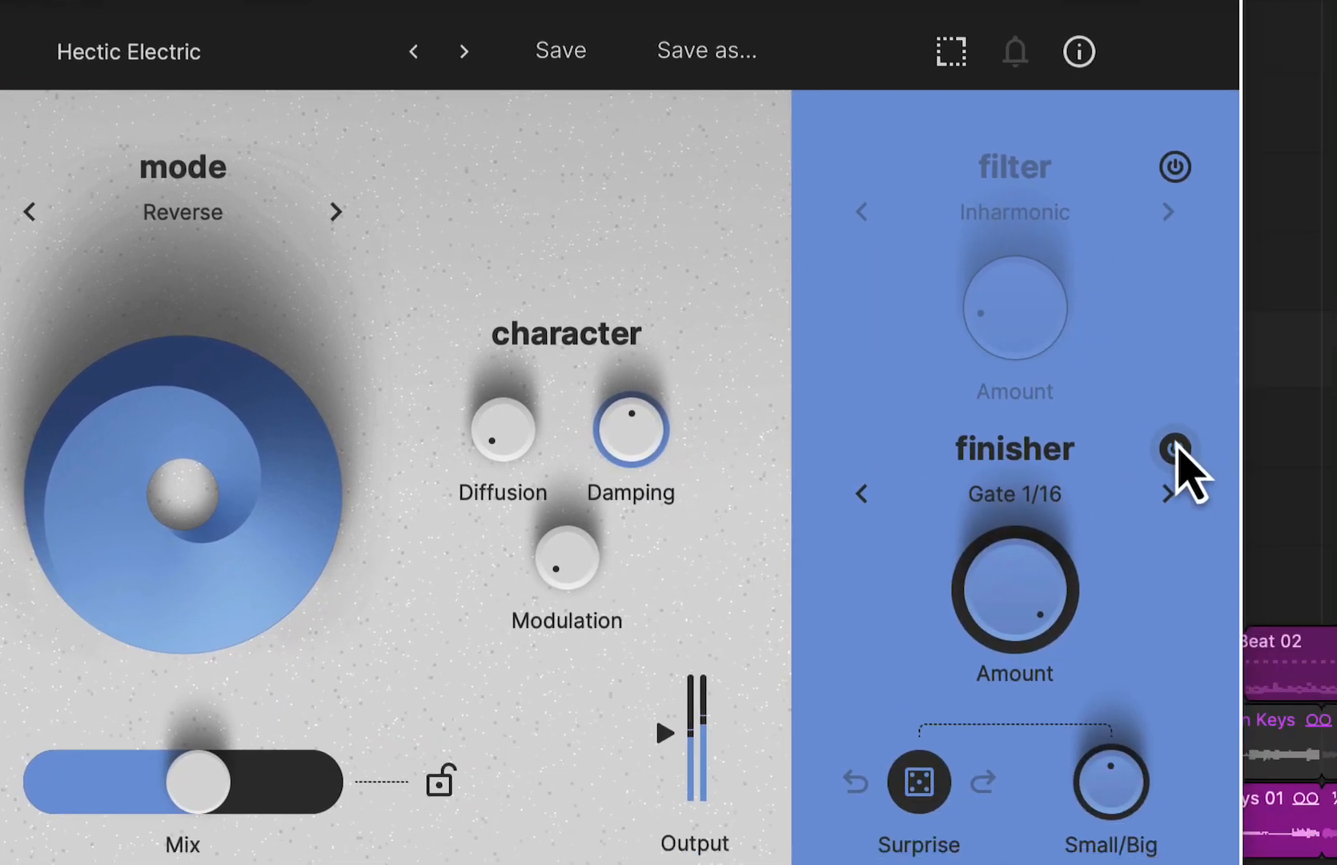
{"action": "left_click", "coordinate": [1134, 433]}
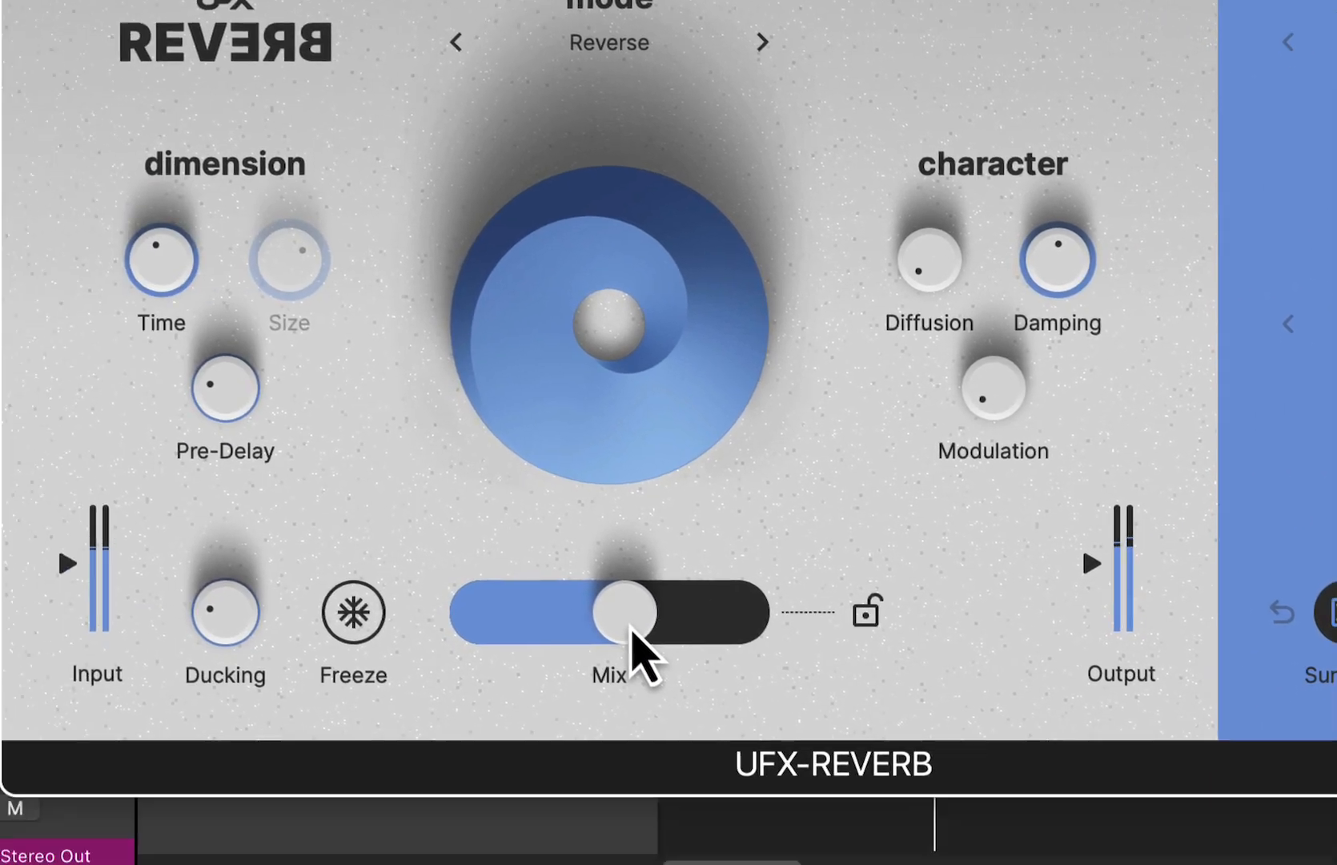
{"action": "left_click_drag", "start_coordinate": [631, 628], "coordinate": [550, 634]}
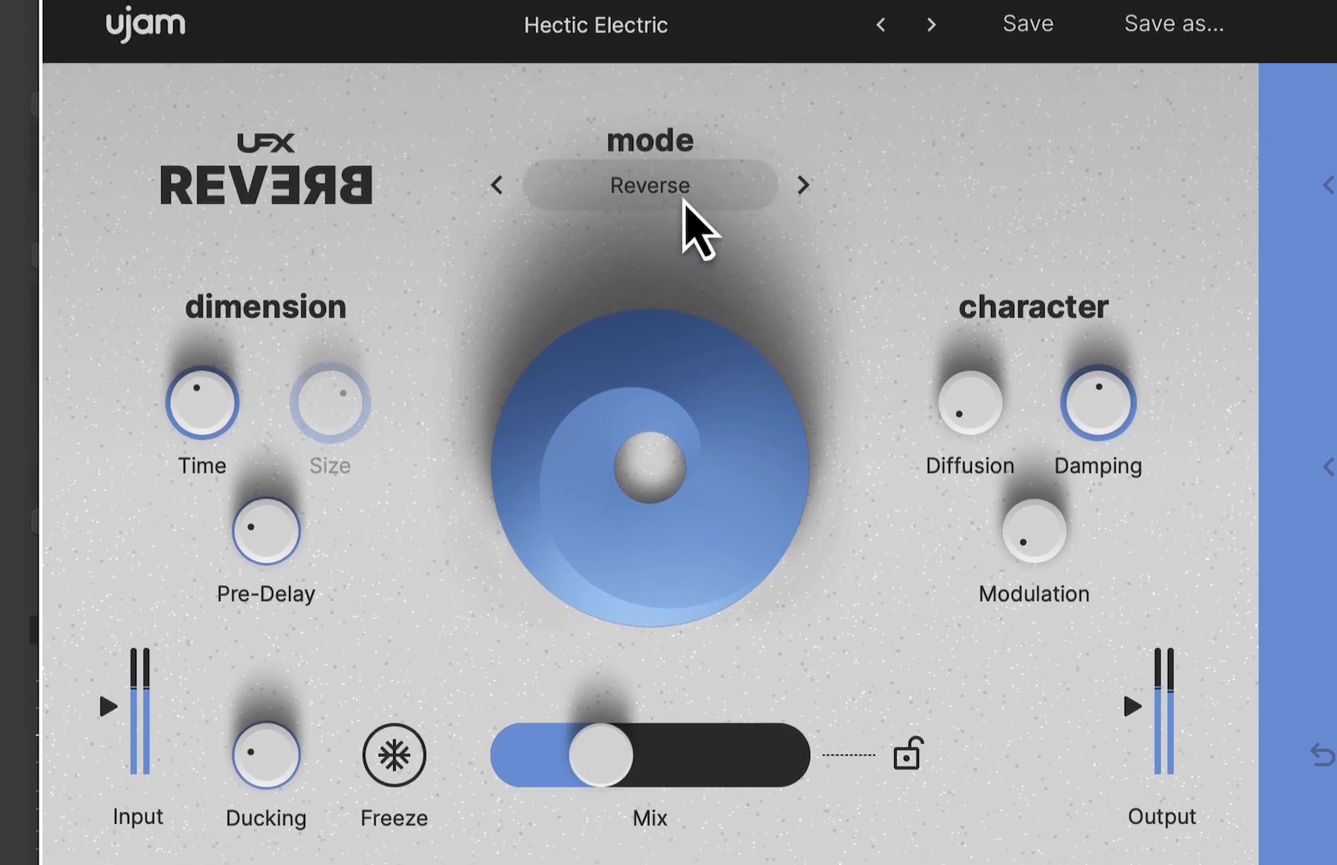
- Switch the reverb mode to Basic, with Mix at 27% and Ducking at about 60%
{"action": "left_click", "coordinate": [688, 32]}
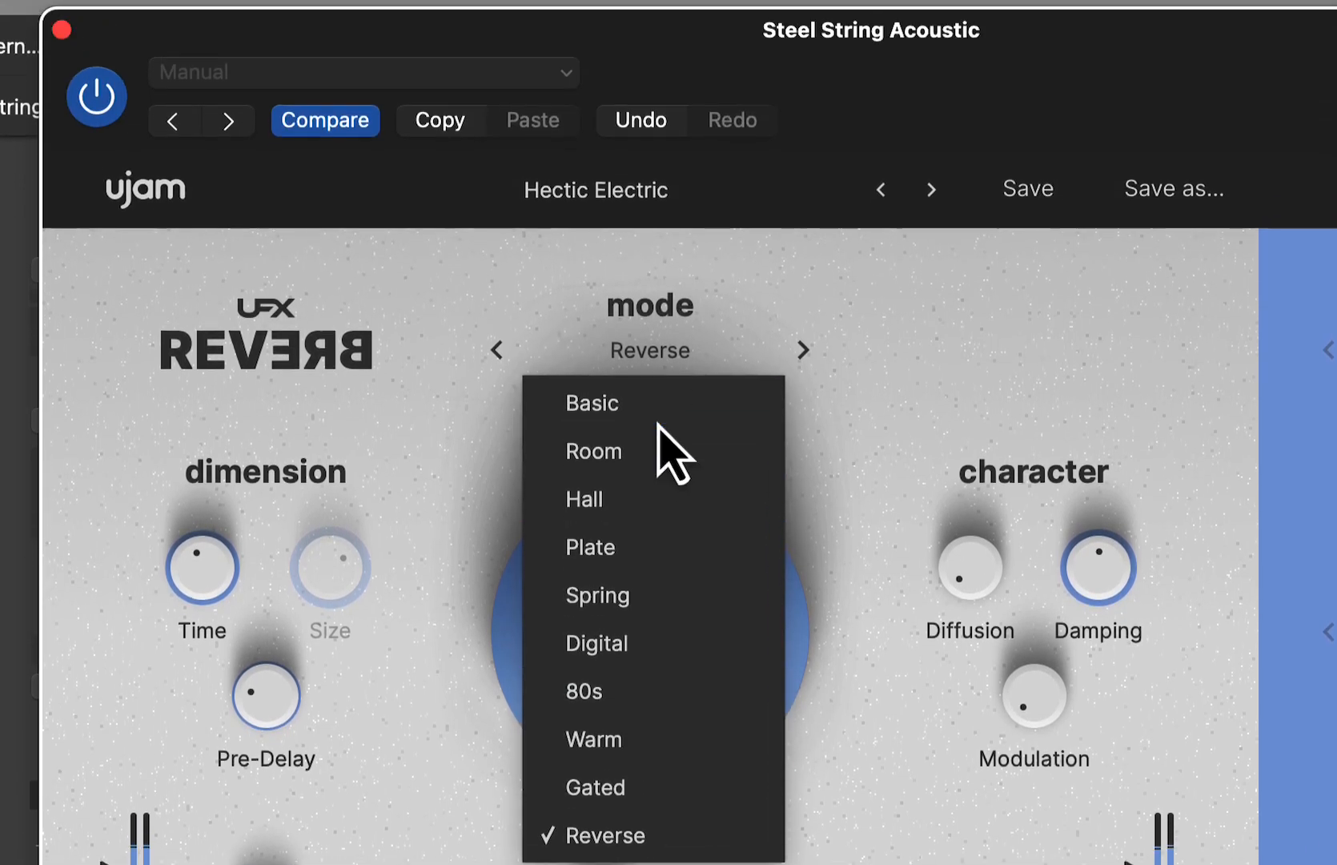
{"action": "left_click", "coordinate": [656, 260]}
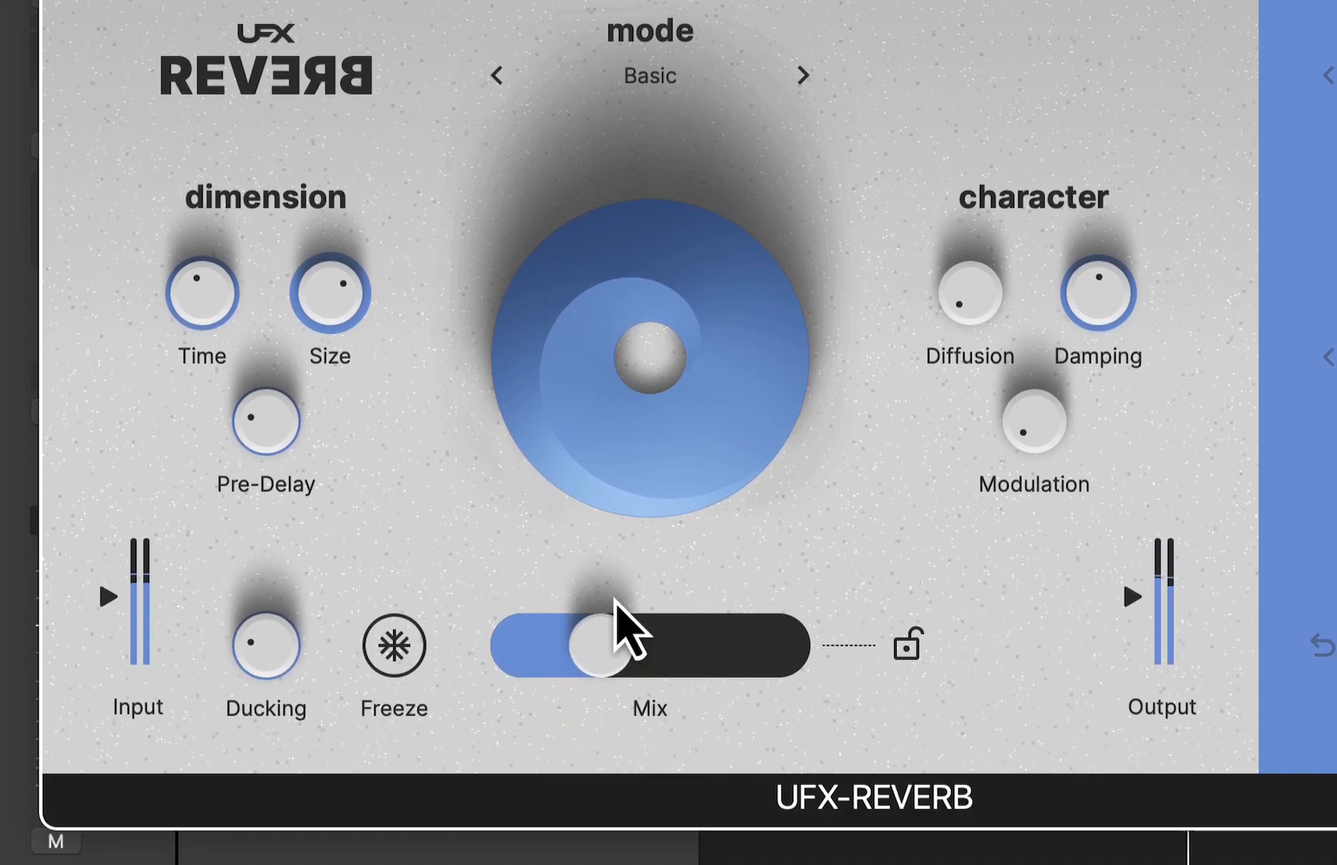
{"action": "left_click_drag", "start_coordinate": [611, 606], "coordinate": [591, 594]}
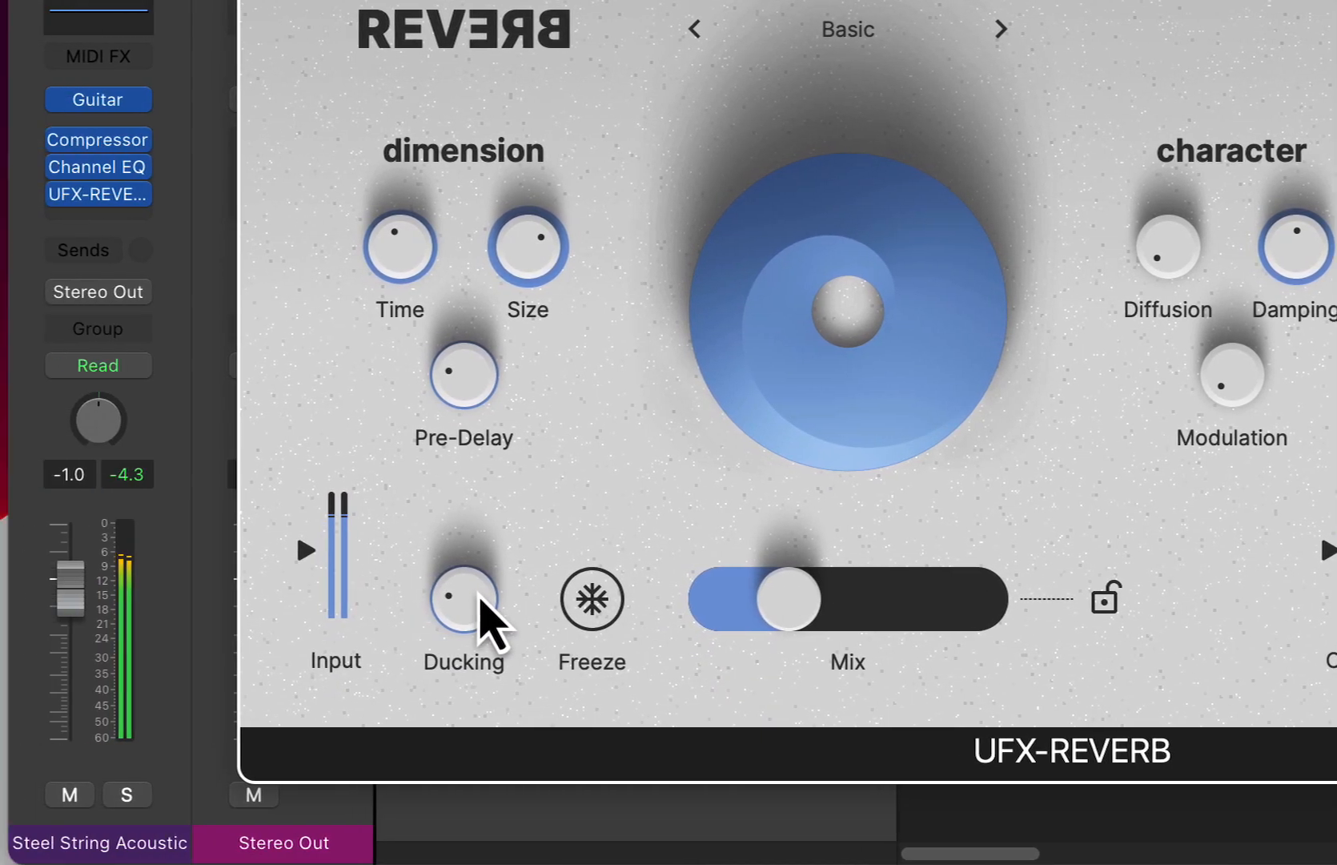
{"action": "left_click_drag", "start_coordinate": [272, 596], "coordinate": [275, 439]}
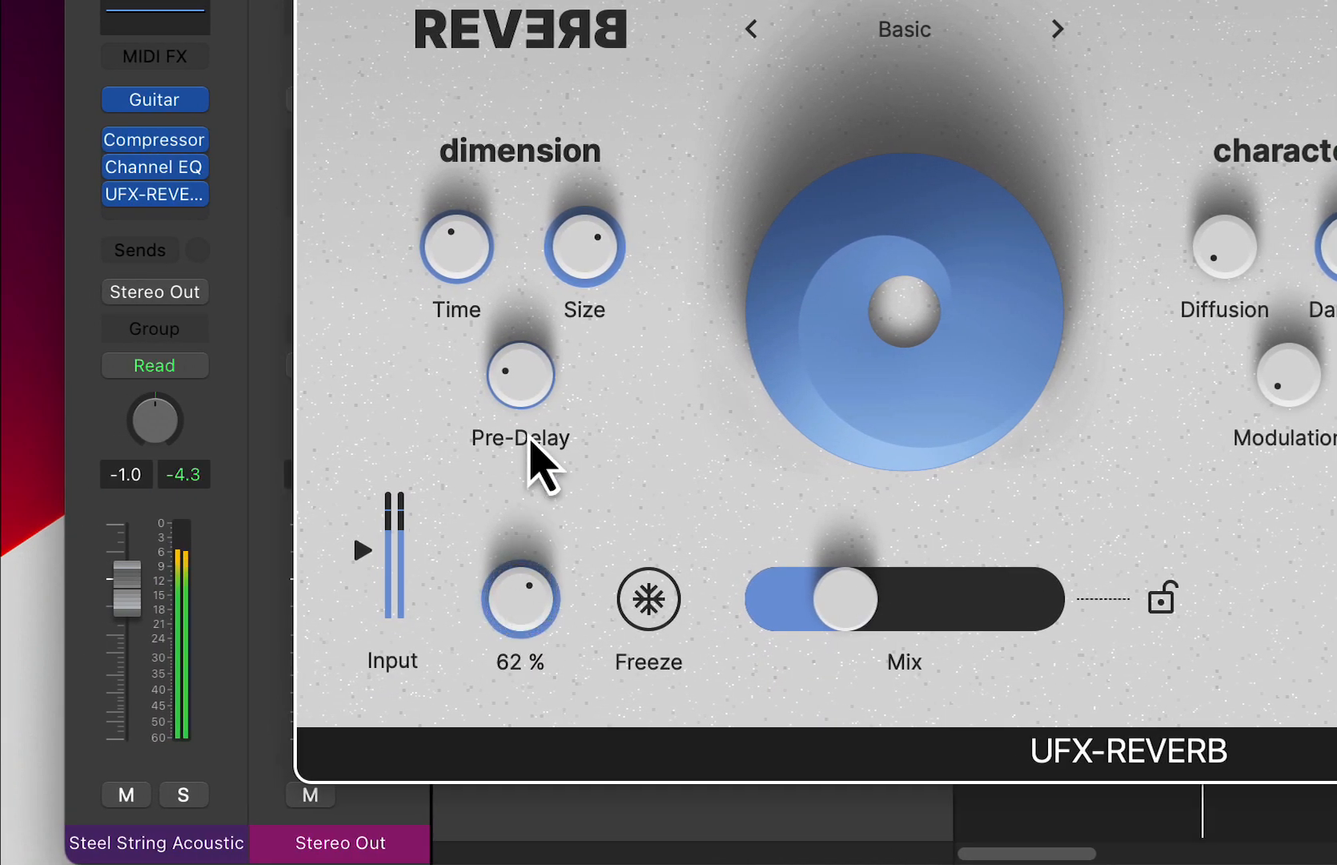
{"action": "left_click_drag", "start_coordinate": [530, 441], "coordinate": [538, 468]}
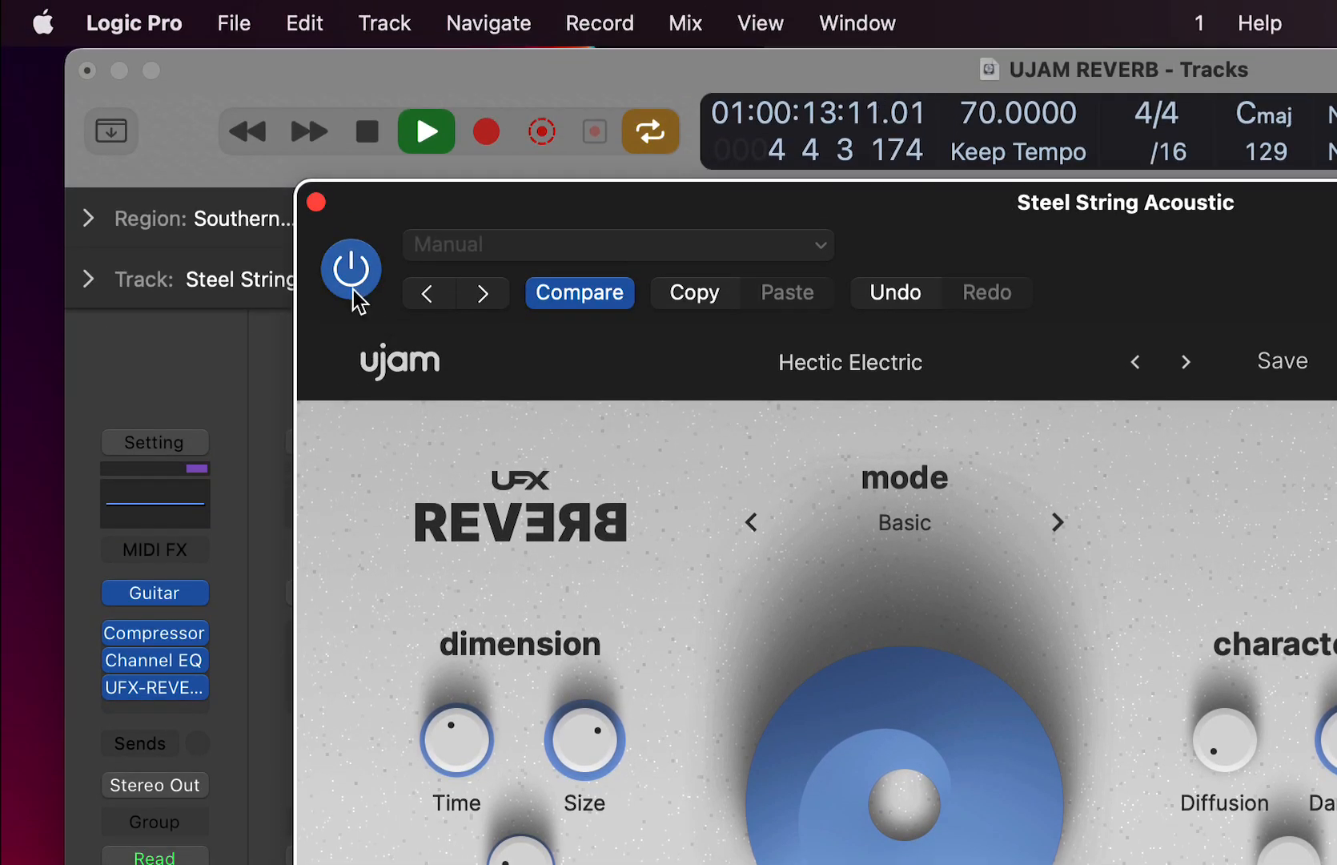
- Bypass and re-enable the reverb to compare it with the dry guitar, and raise Mix
{"action": "left_click", "coordinate": [352, 288]}
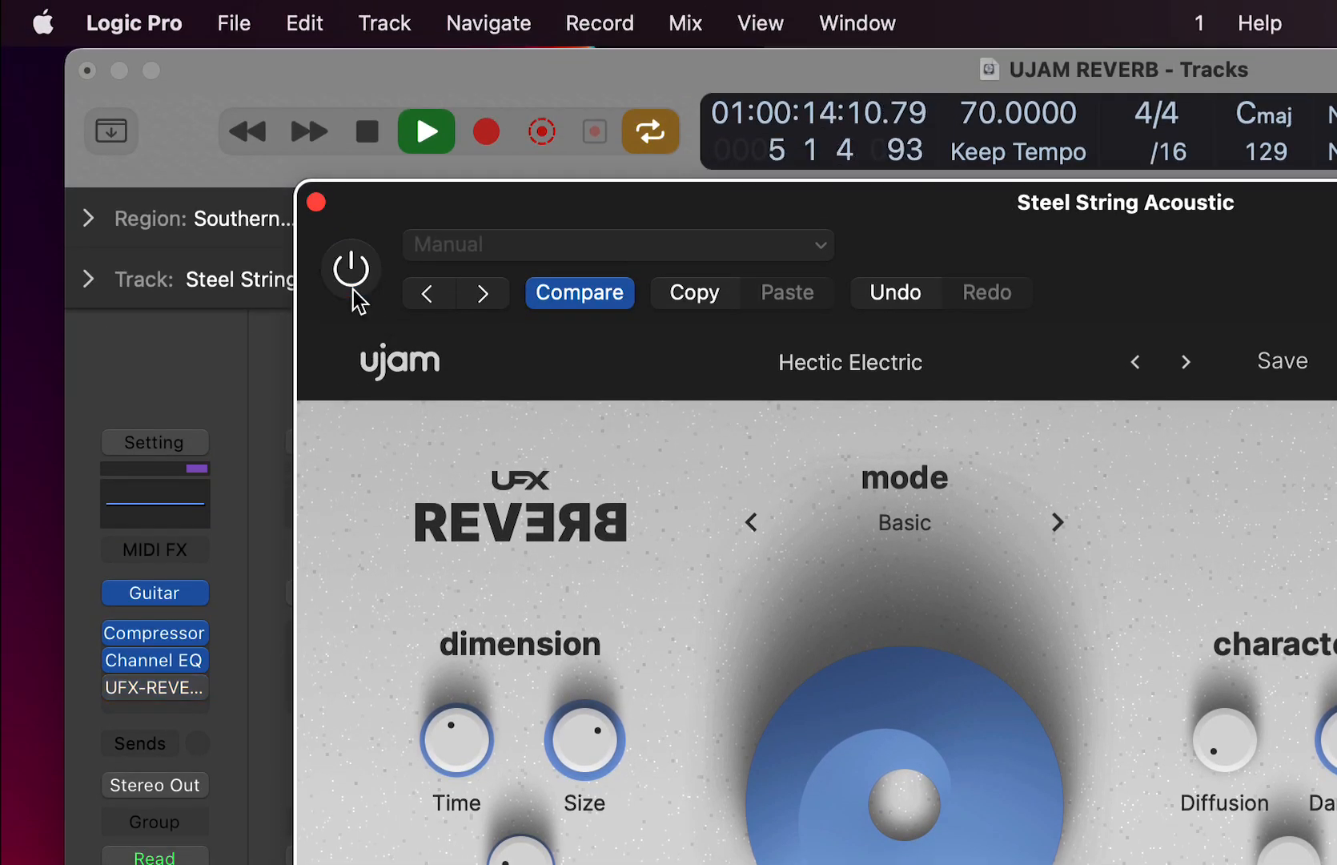
{"action": "left_click", "coordinate": [353, 289]}
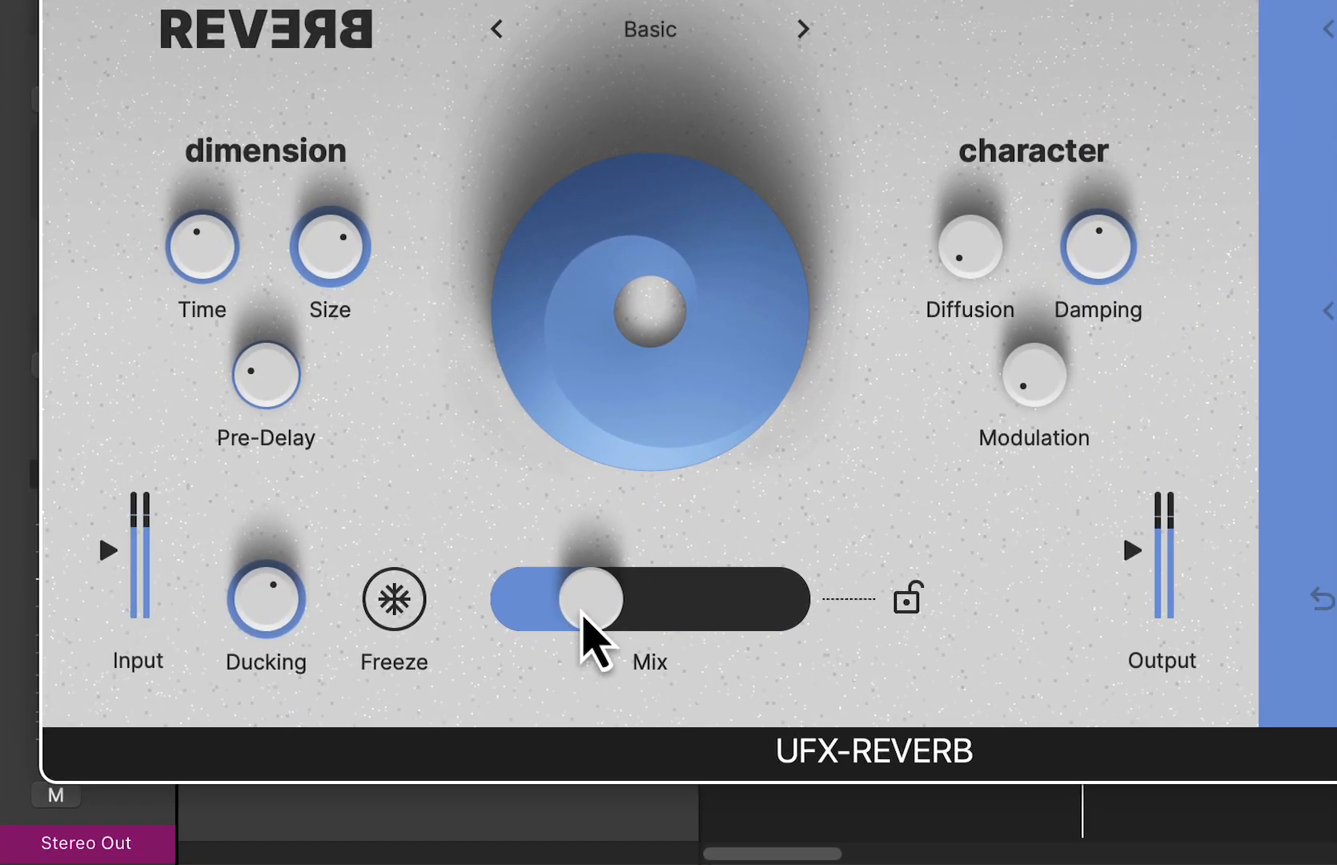
{"action": "left_click_drag", "start_coordinate": [582, 615], "coordinate": [641, 626]}
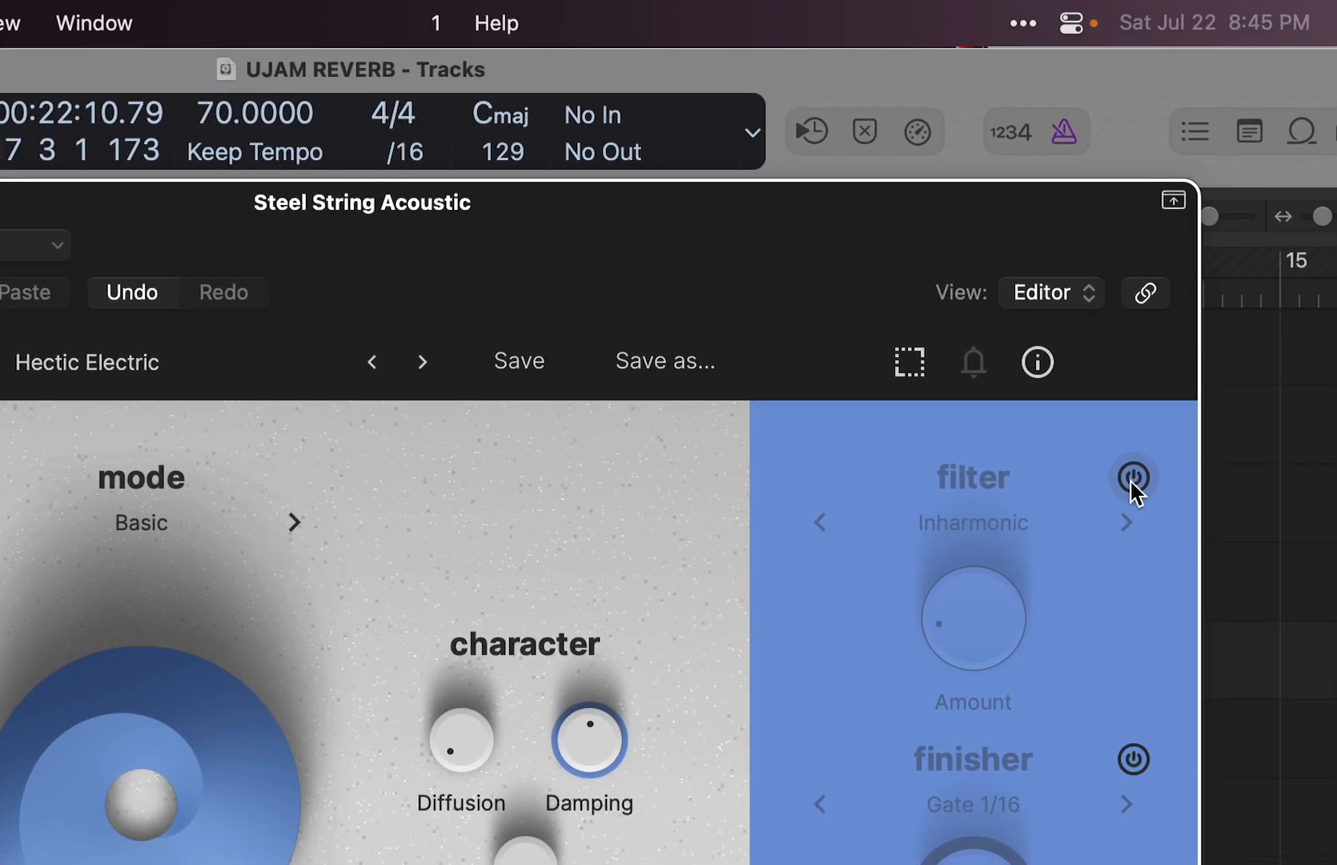
- Turn on the filter and finisher, and adjust the Inharmonic filter's Amount, raising it to about 77%
{"action": "left_click", "coordinate": [1133, 479]}
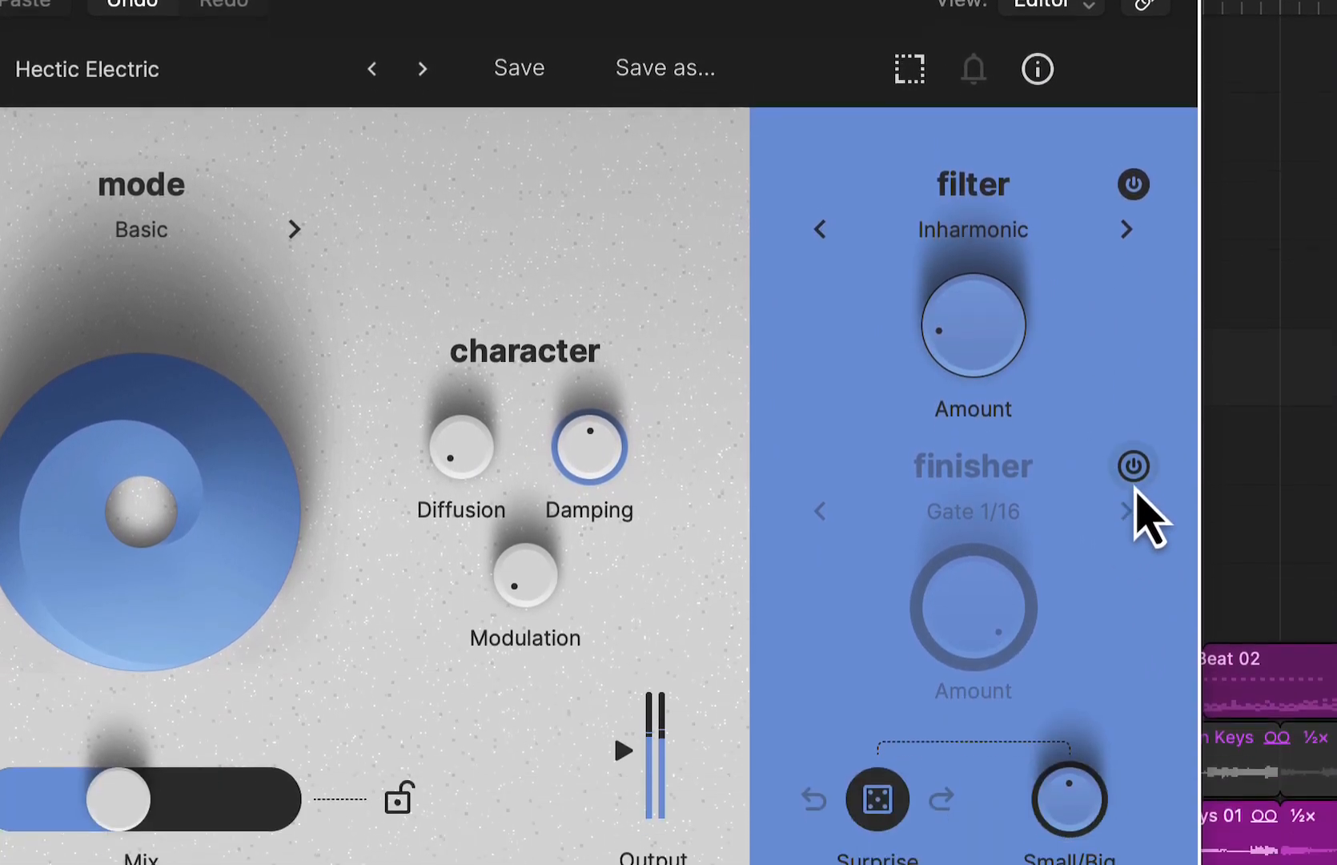
{"action": "left_click", "coordinate": [1134, 766]}
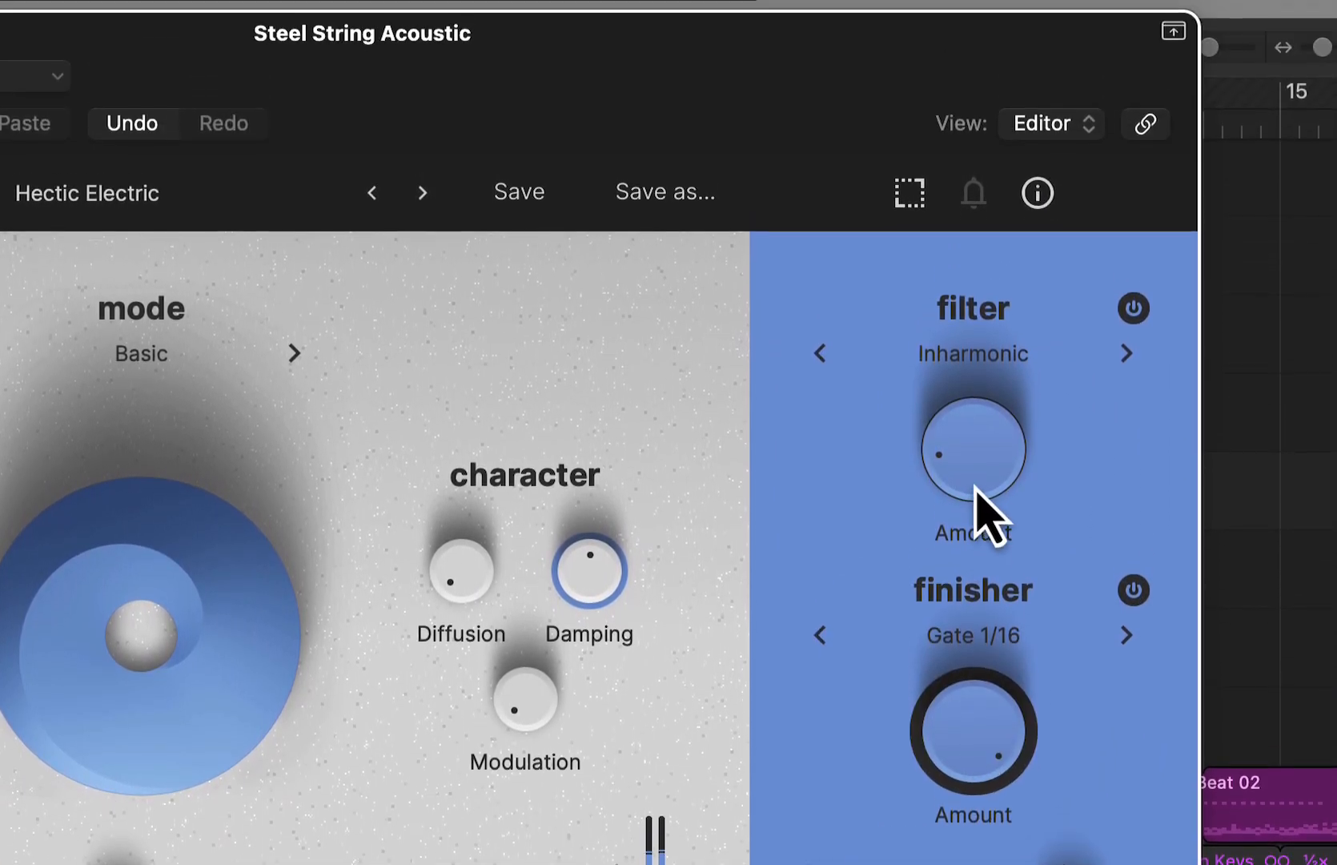
{"action": "left_click_drag", "start_coordinate": [975, 489], "coordinate": [945, 264]}
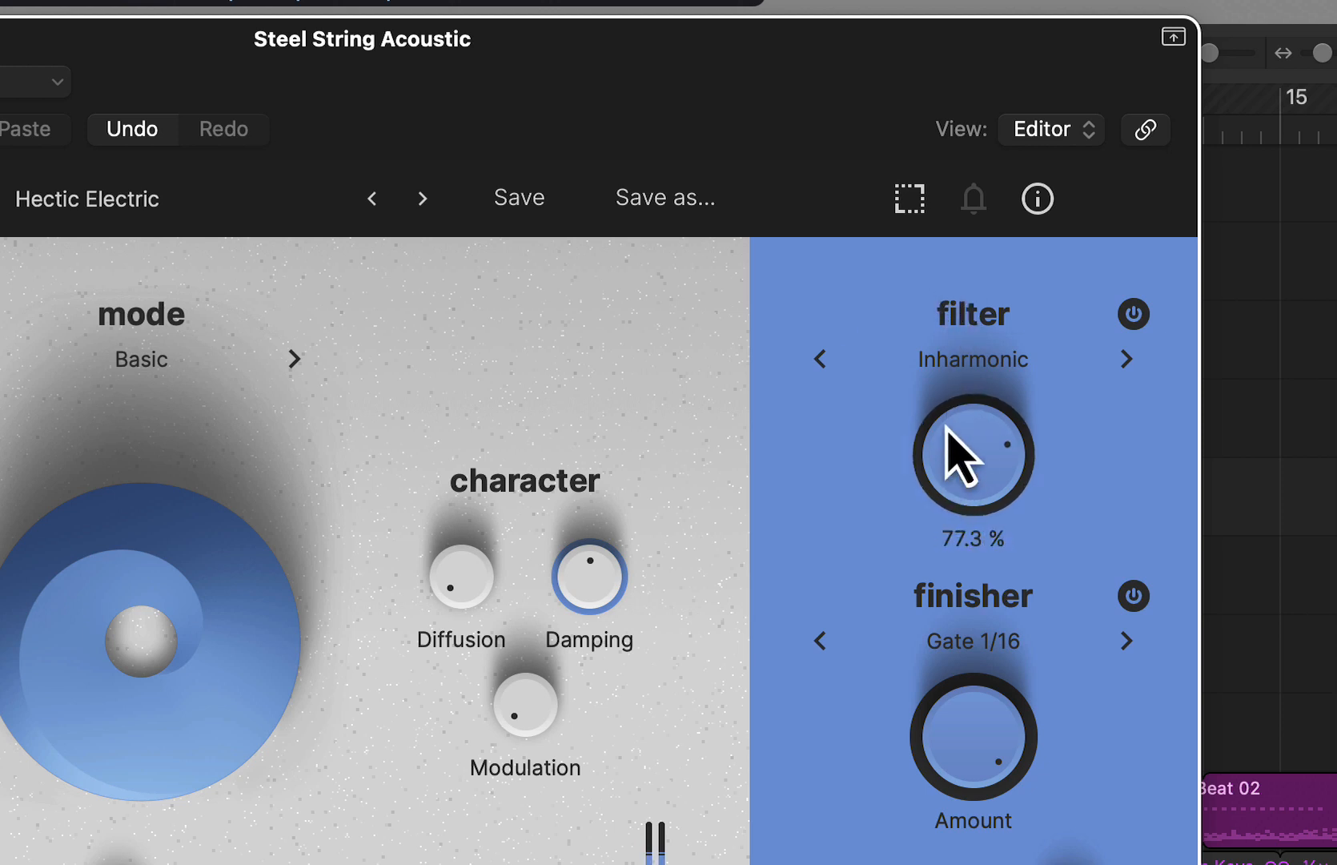
{"action": "left_click_drag", "start_coordinate": [946, 408], "coordinate": [941, 452]}
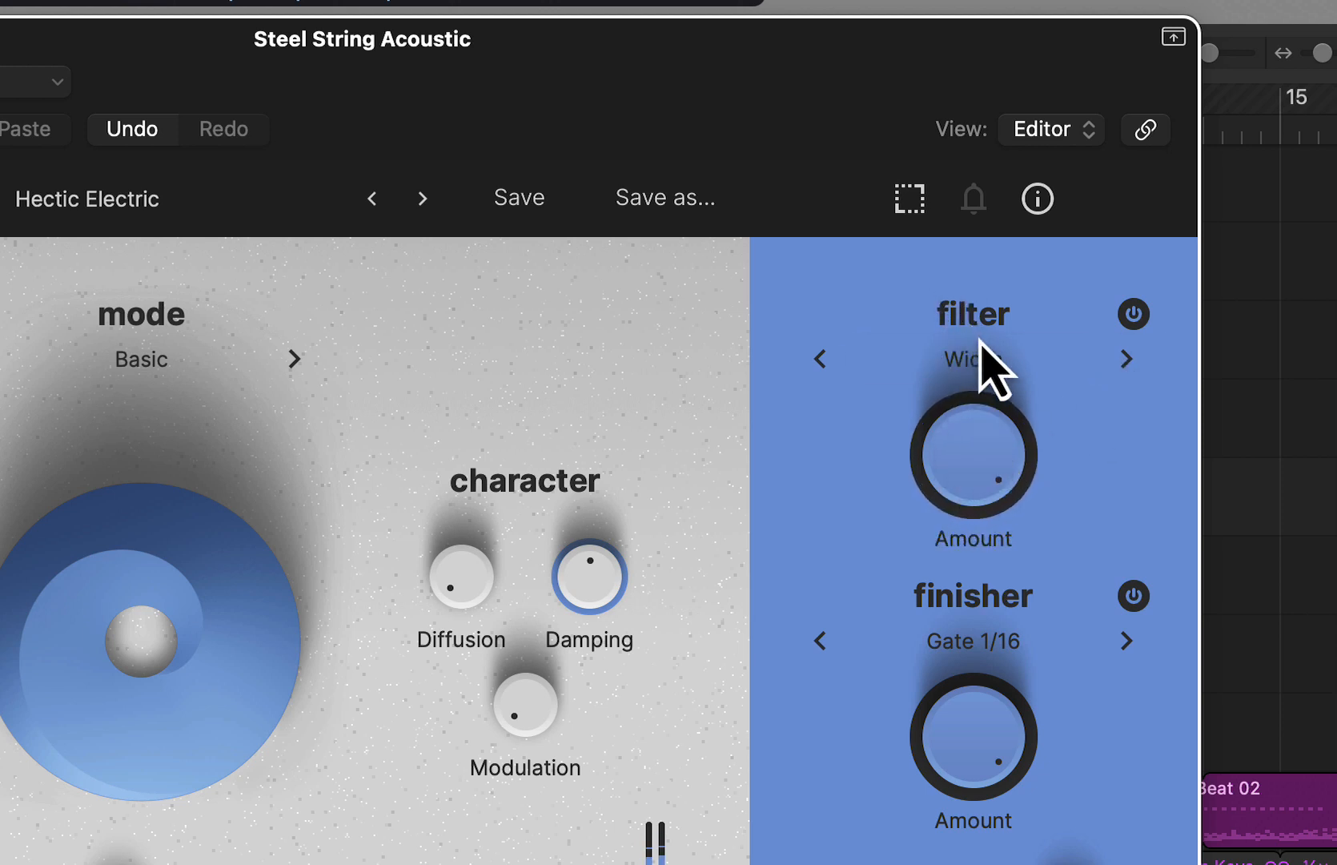
- Change the filter to Telephone, lower its Amount, and switch the finisher to Vibrato
{"action": "left_click", "coordinate": [1127, 358]}
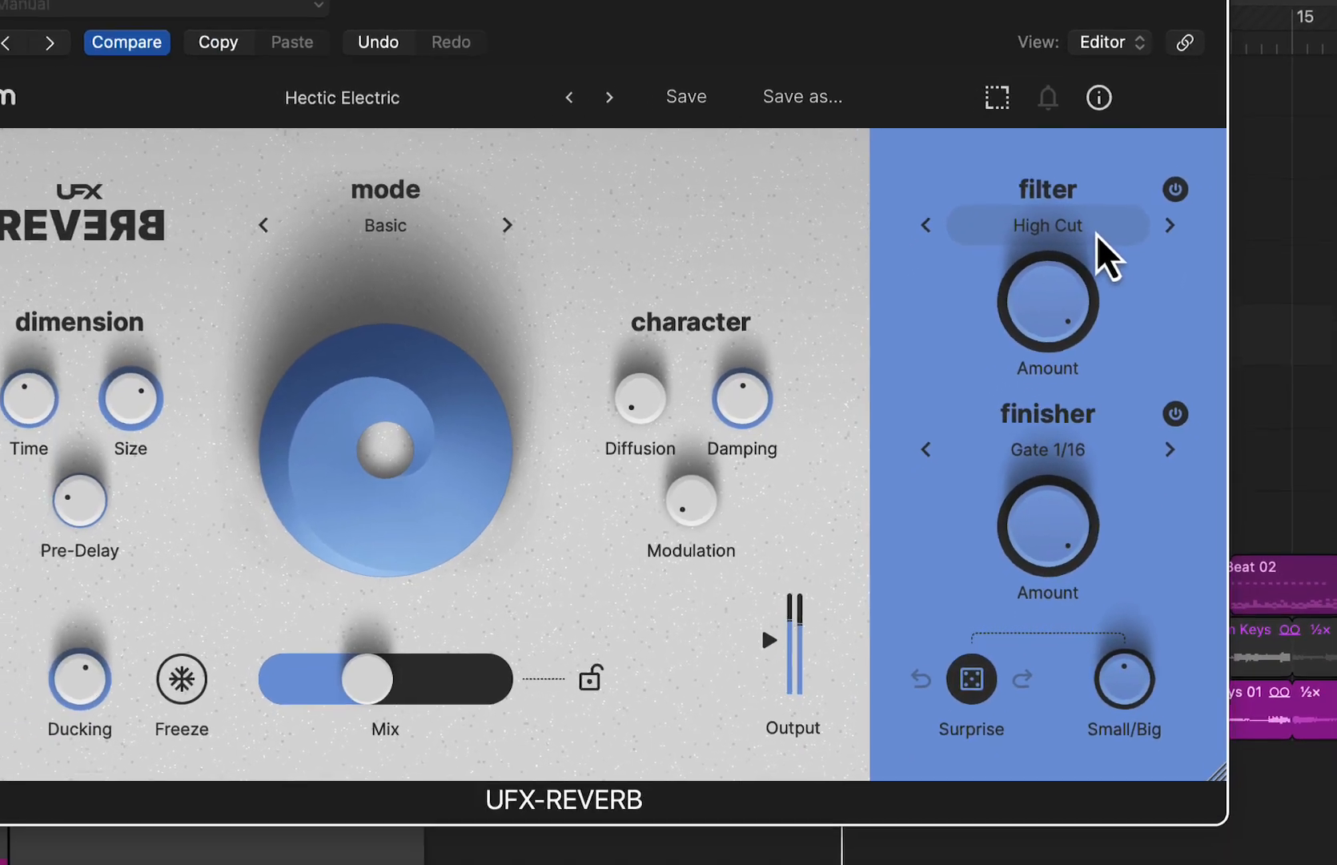
{"action": "left_click", "coordinate": [1057, 364]}
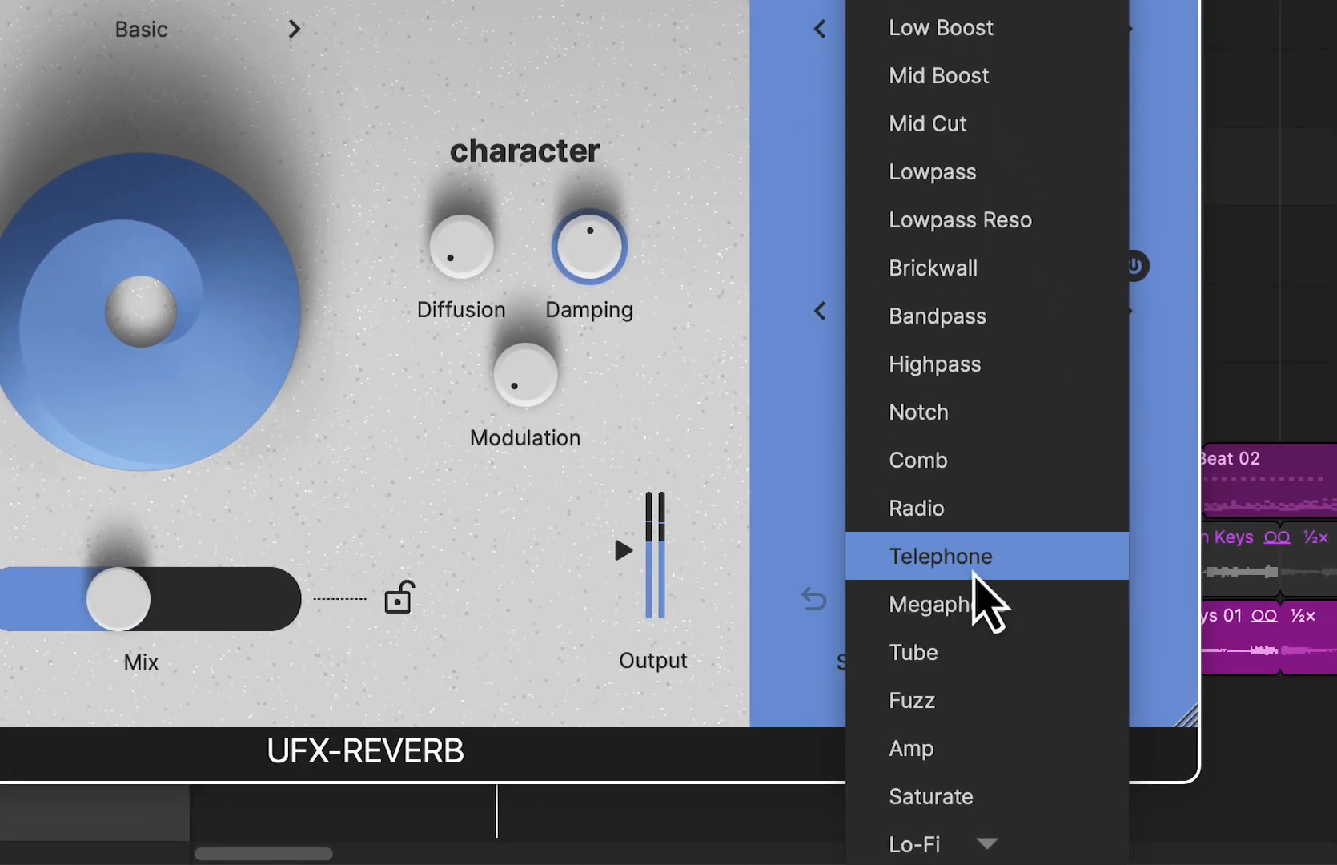
{"action": "left_click", "coordinate": [1057, 629]}
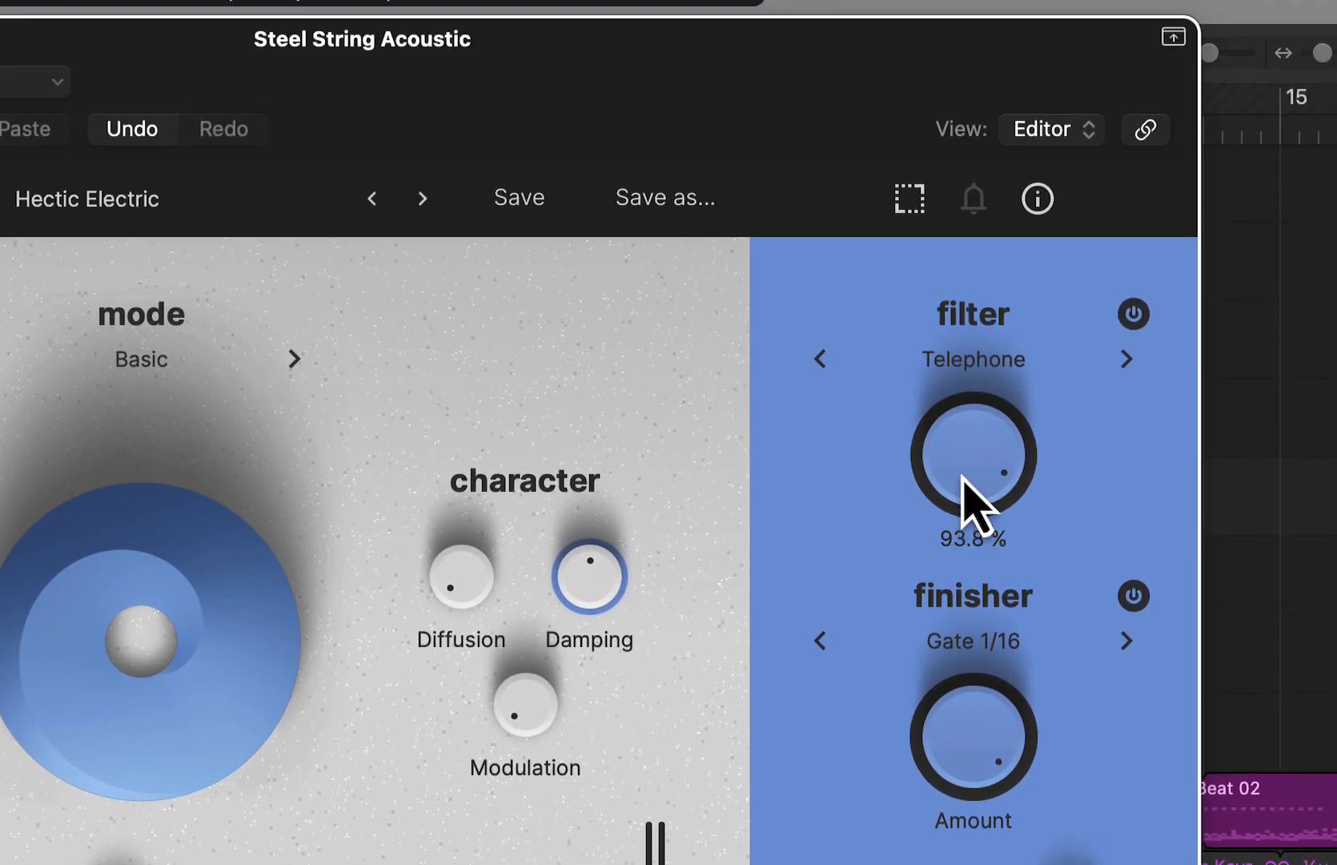
{"action": "left_click_drag", "start_coordinate": [965, 492], "coordinate": [993, 521]}
{"action": "left_click", "coordinate": [1127, 384]}
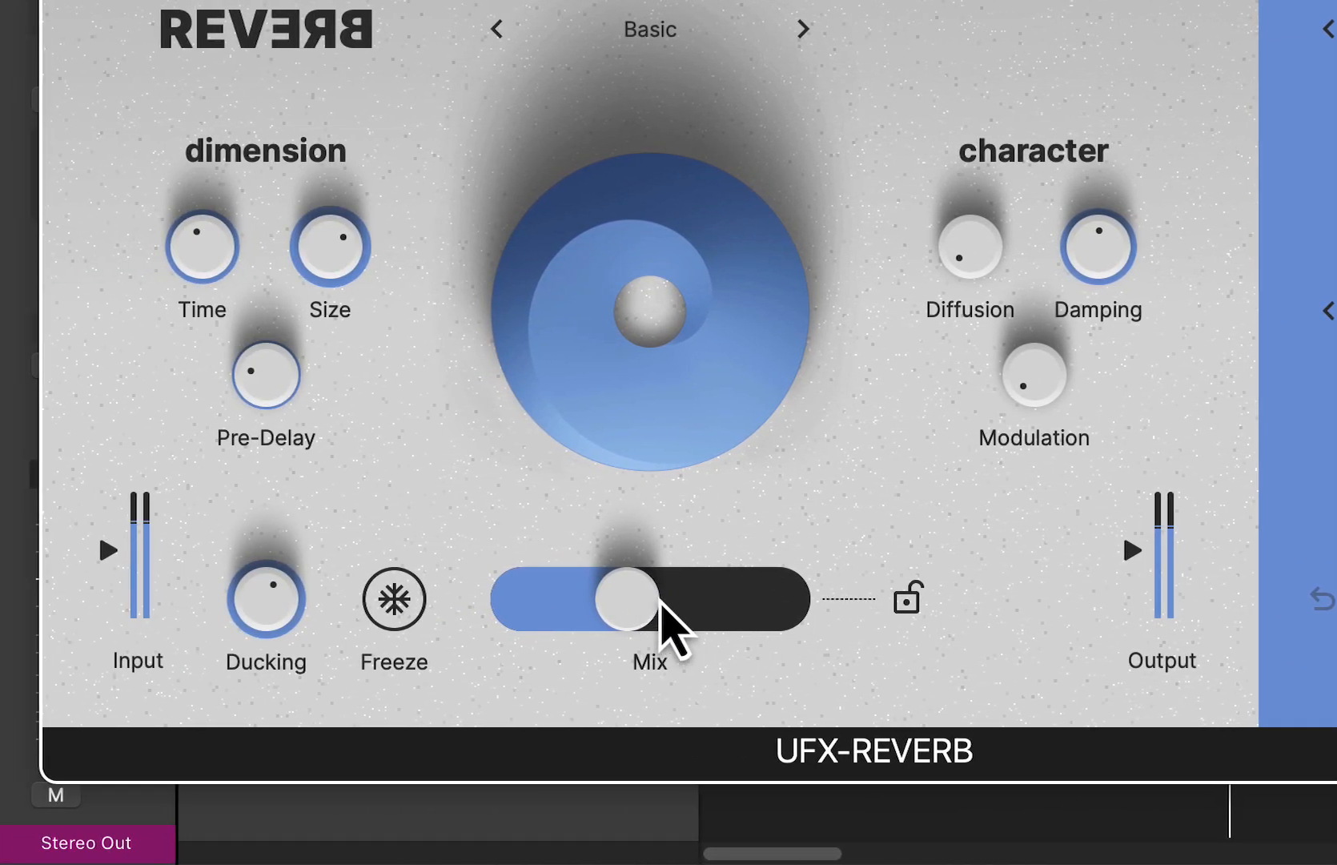
- Raise Mix to slightly over half and increase Ducking a little
{"action": "left_click_drag", "start_coordinate": [662, 604], "coordinate": [709, 602]}
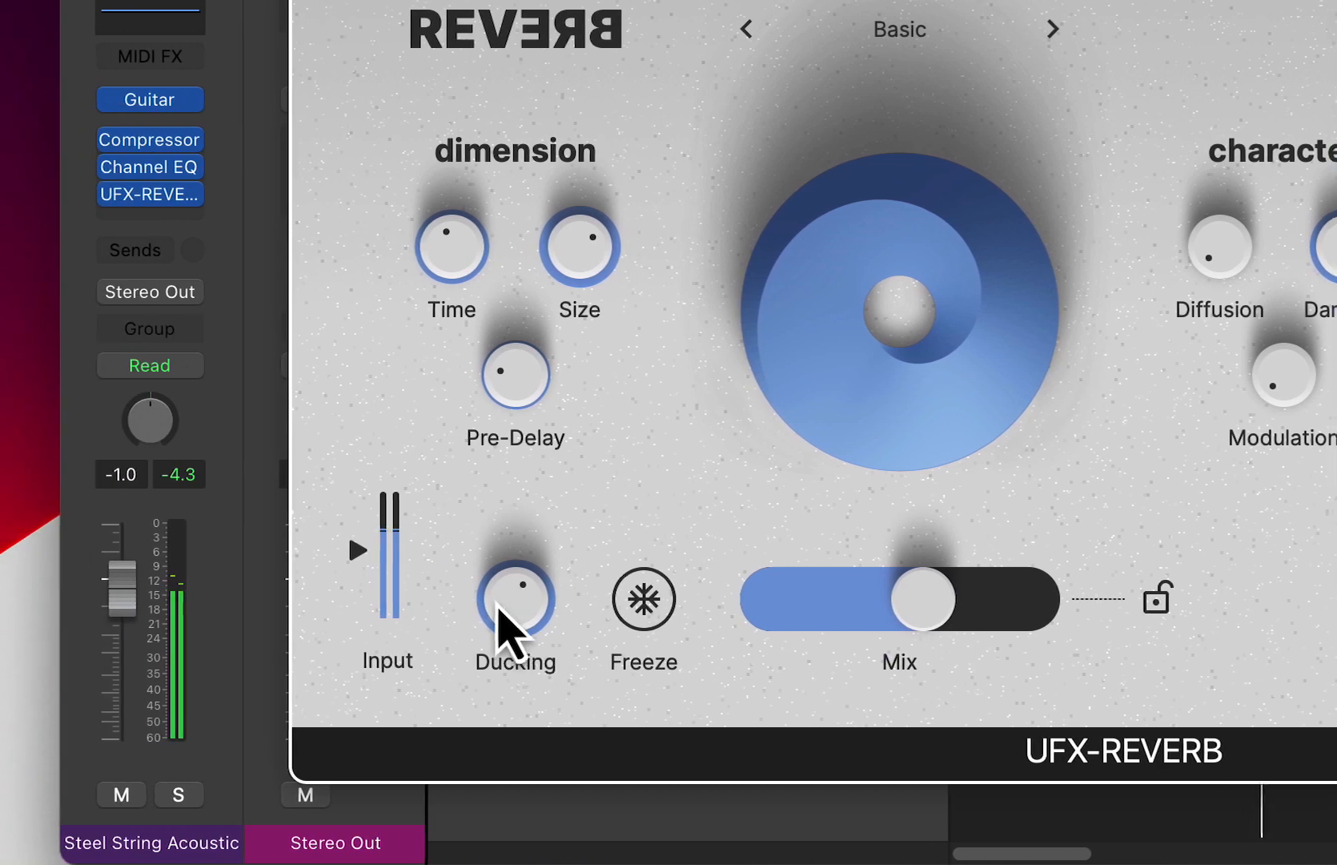
{"action": "left_click_drag", "start_coordinate": [497, 609], "coordinate": [522, 584]}
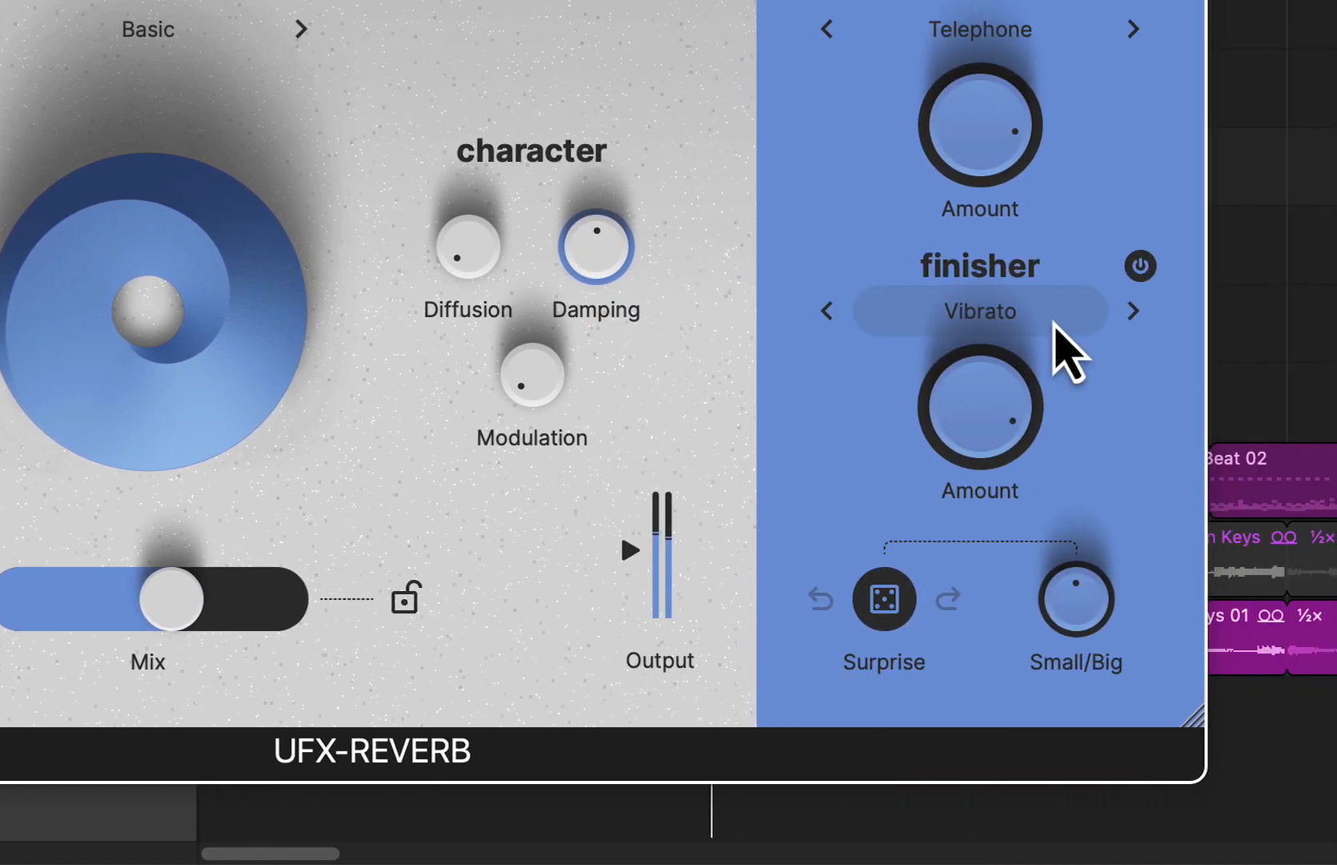
- Choose the Big Groover finisher and raise its Amount to maximum
{"action": "left_click", "coordinate": [1055, 325]}
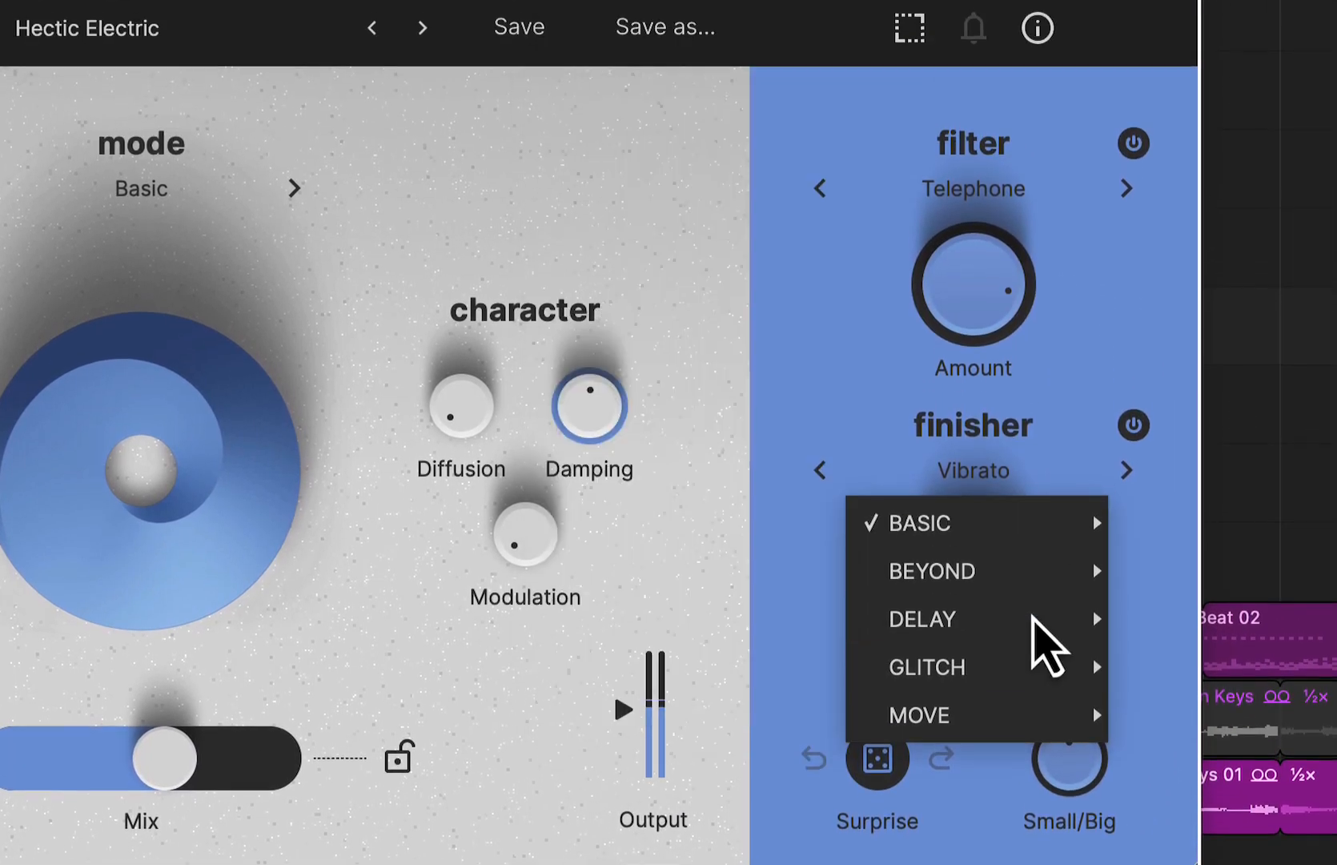
{"action": "mouse_move", "coordinate": [1025, 677]}
{"action": "left_click", "coordinate": [608, 387]}
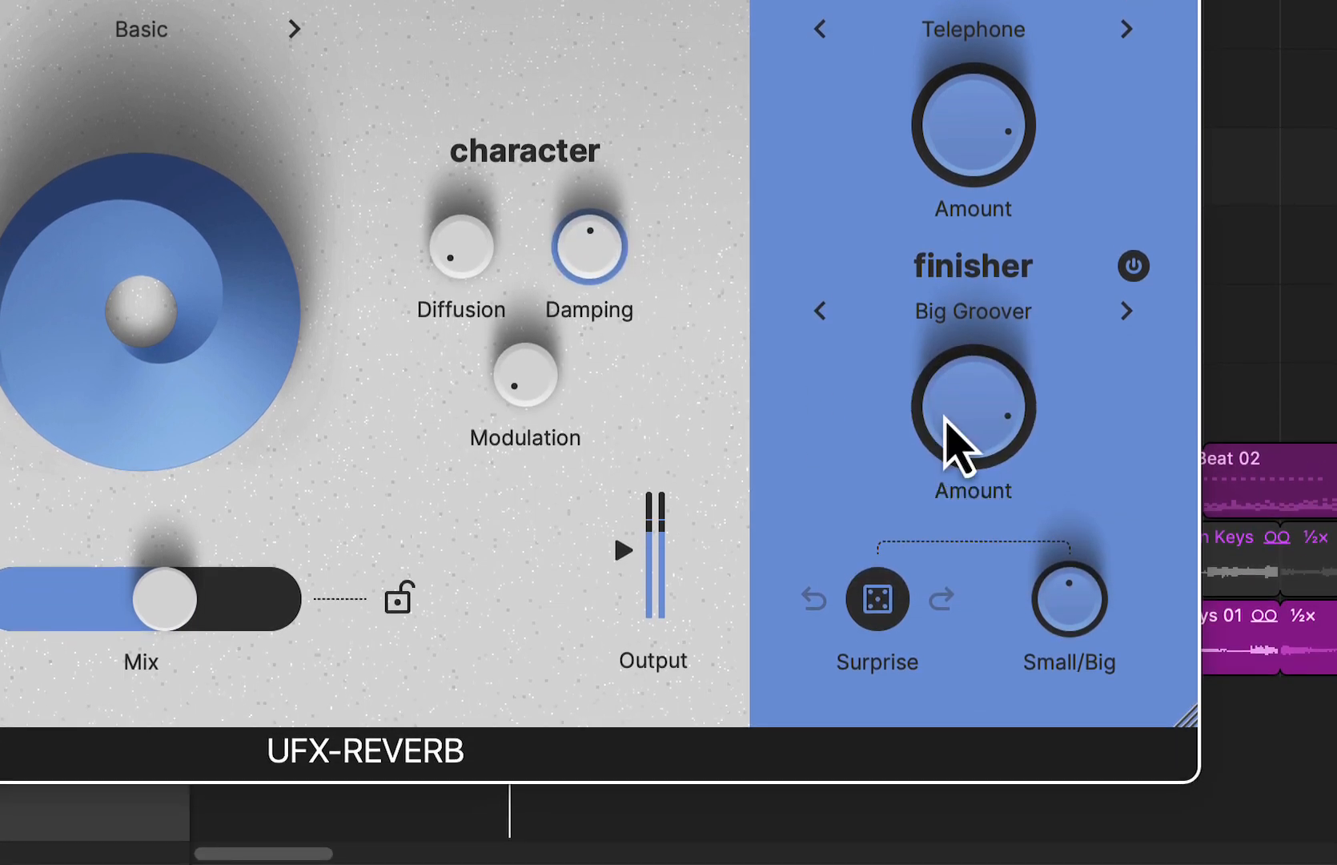
{"action": "left_click_drag", "start_coordinate": [943, 416], "coordinate": [943, 405]}
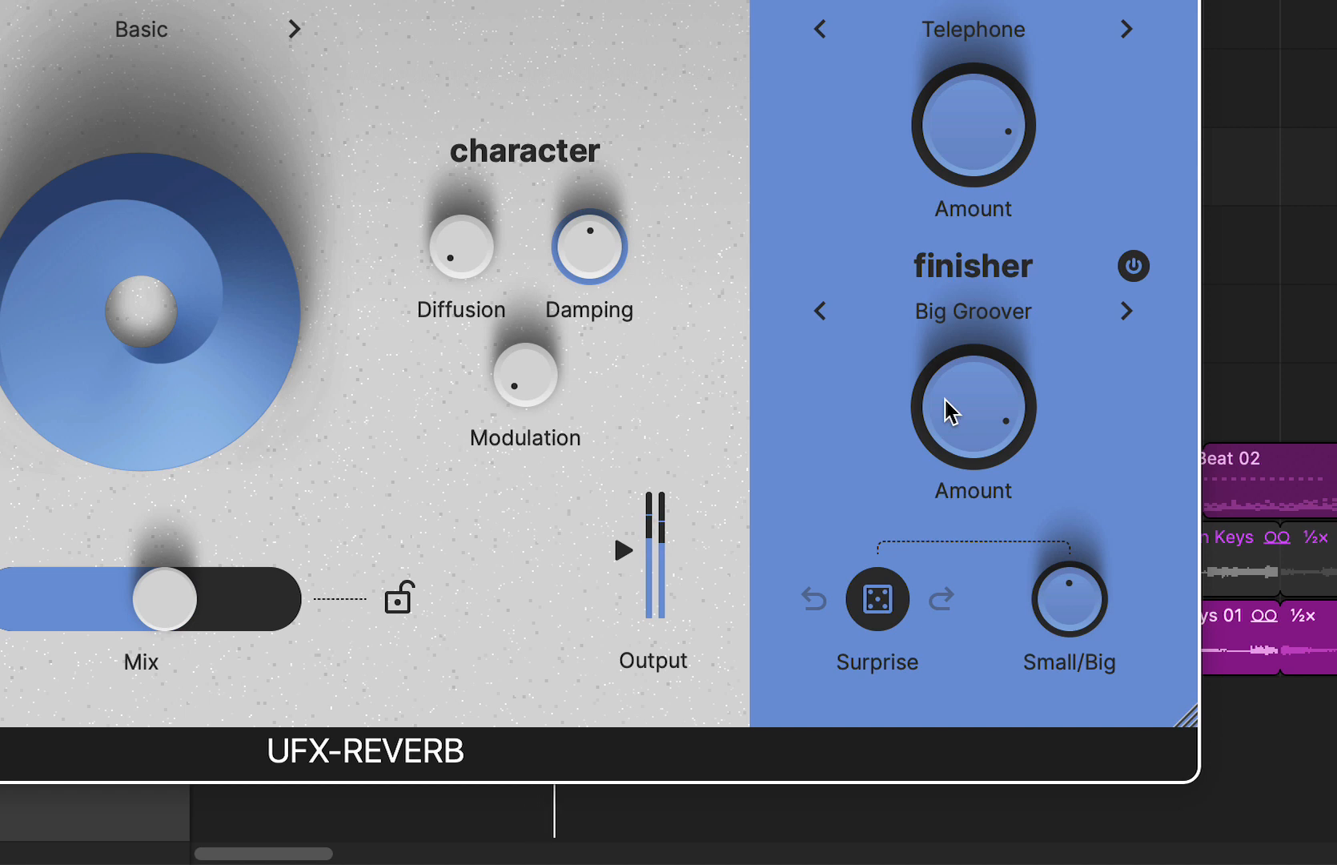
{"action": "left_click_drag", "start_coordinate": [960, 418], "coordinate": [960, 316]}
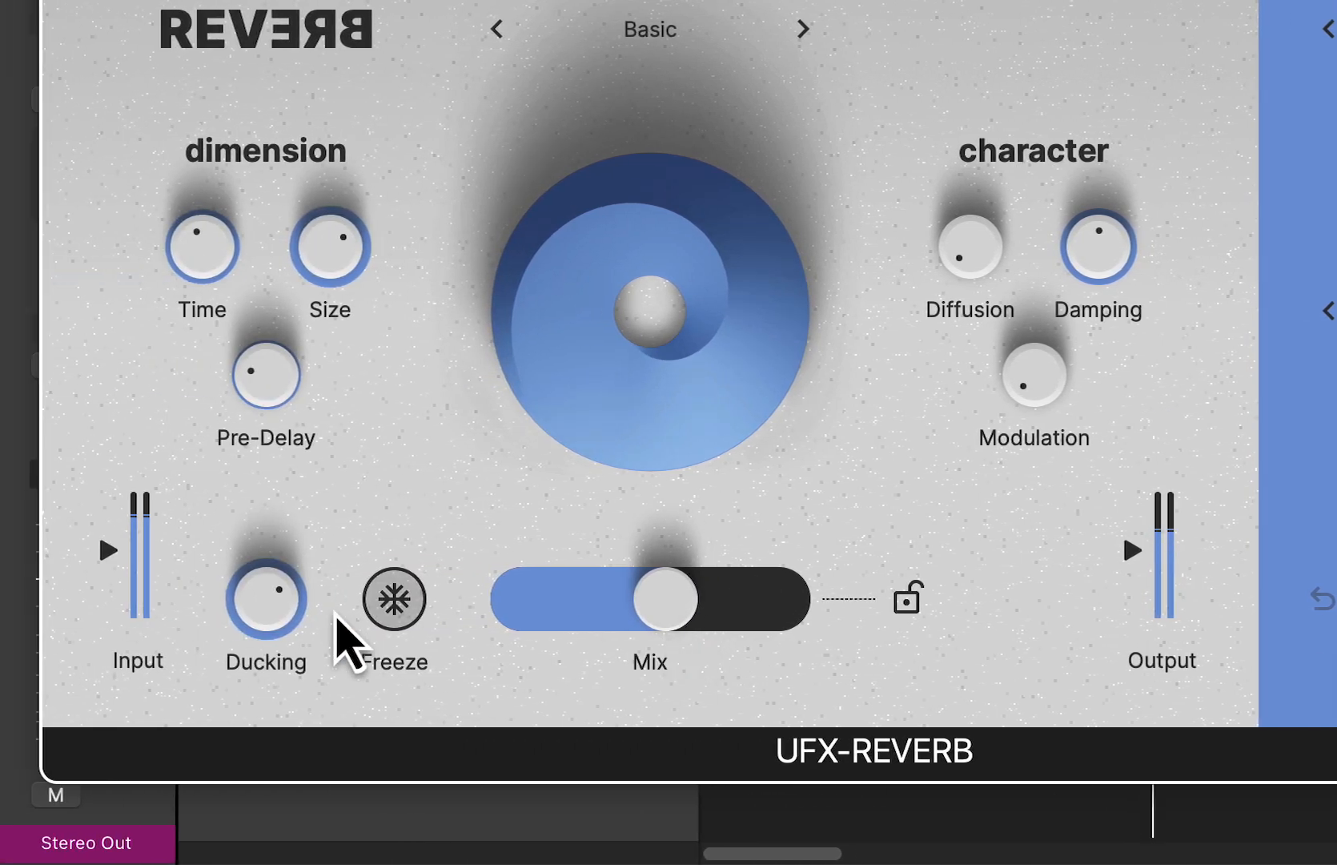
- Reduce Ducking to below half and lower the Telephone filter's Amount
{"action": "left_click_drag", "start_coordinate": [282, 608], "coordinate": [302, 734]}
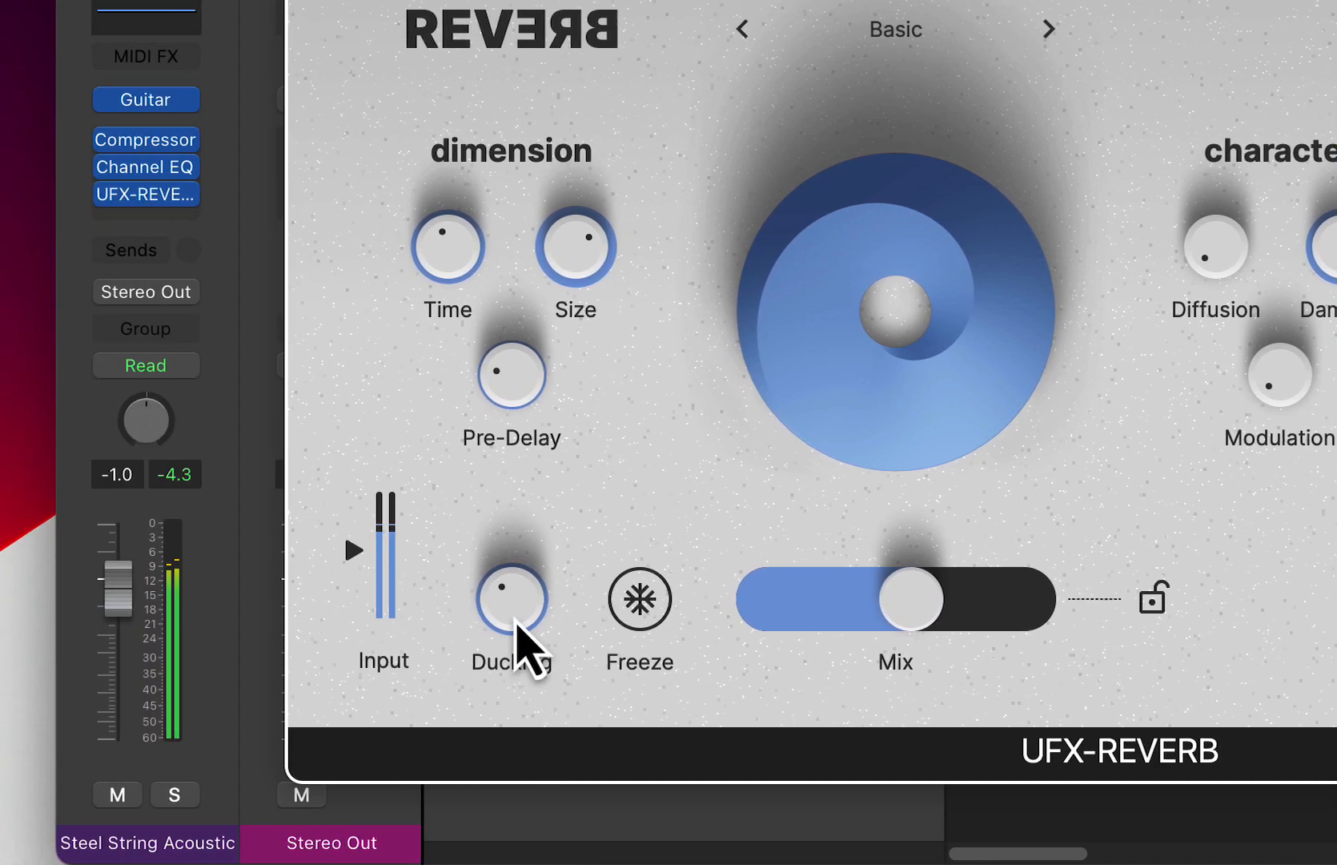
{"action": "left_click_drag", "start_coordinate": [517, 620], "coordinate": [526, 623]}
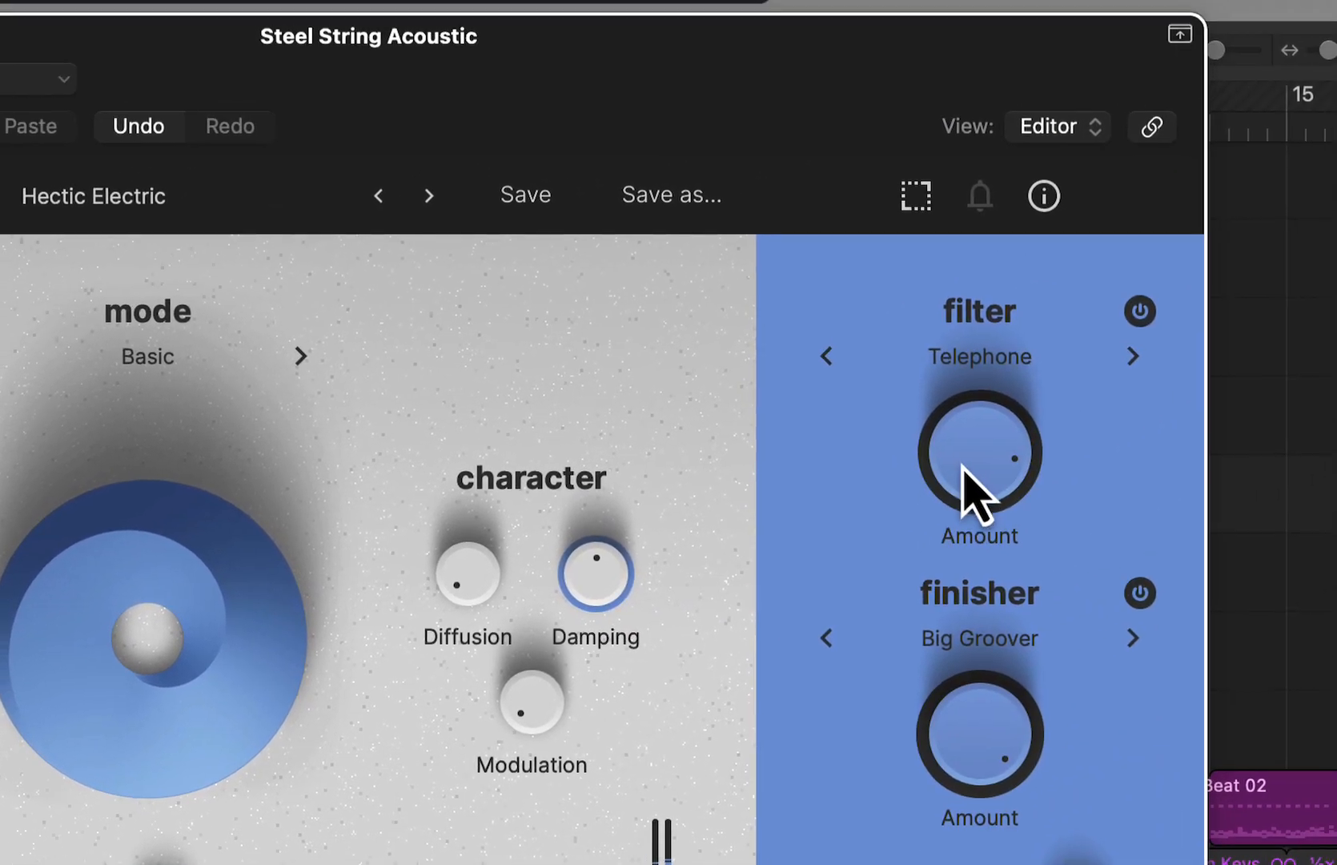
{"action": "left_click_drag", "start_coordinate": [963, 472], "coordinate": [961, 538]}
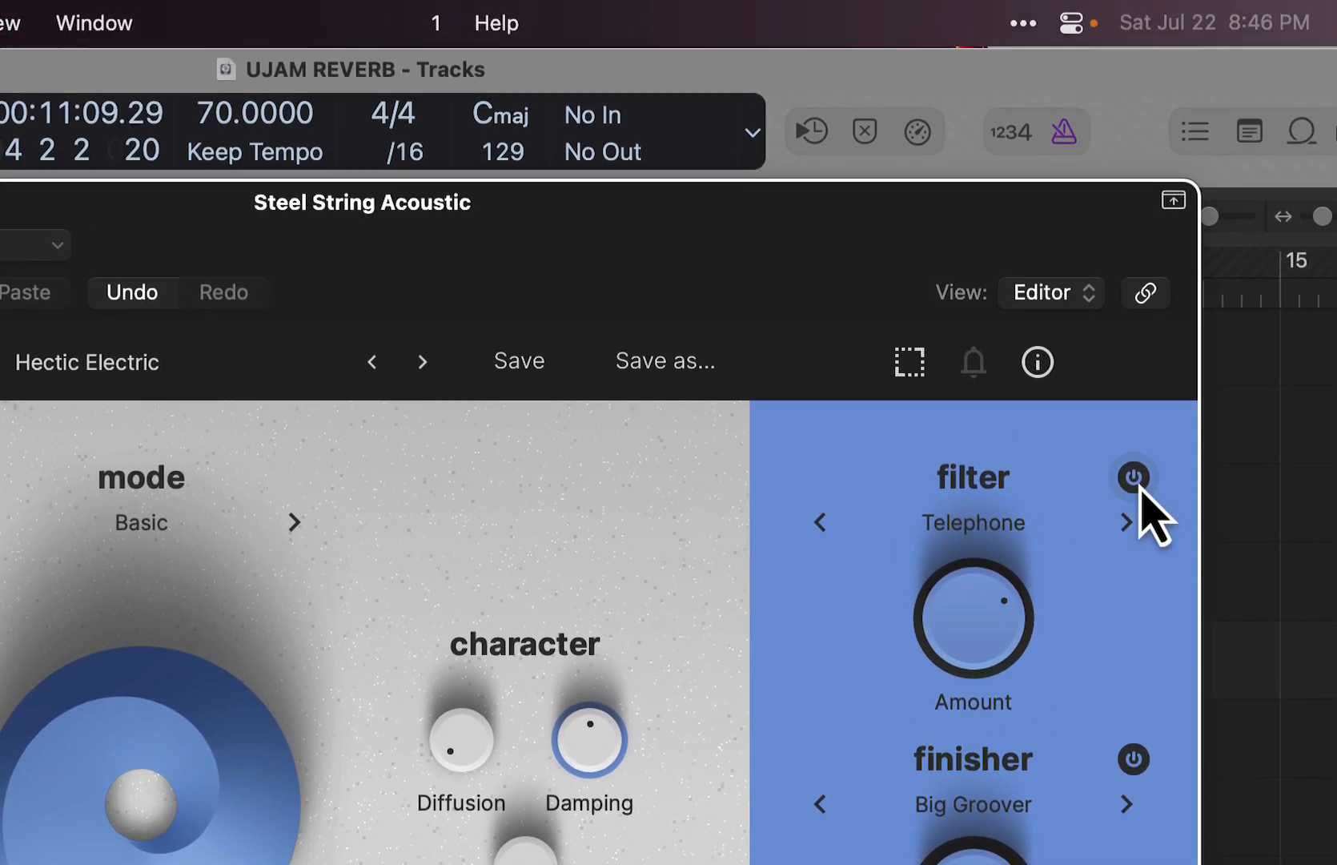
- Turn off the filter, change the finisher to Chop Chop, and close the reverb window
{"action": "left_click", "coordinate": [1140, 312]}
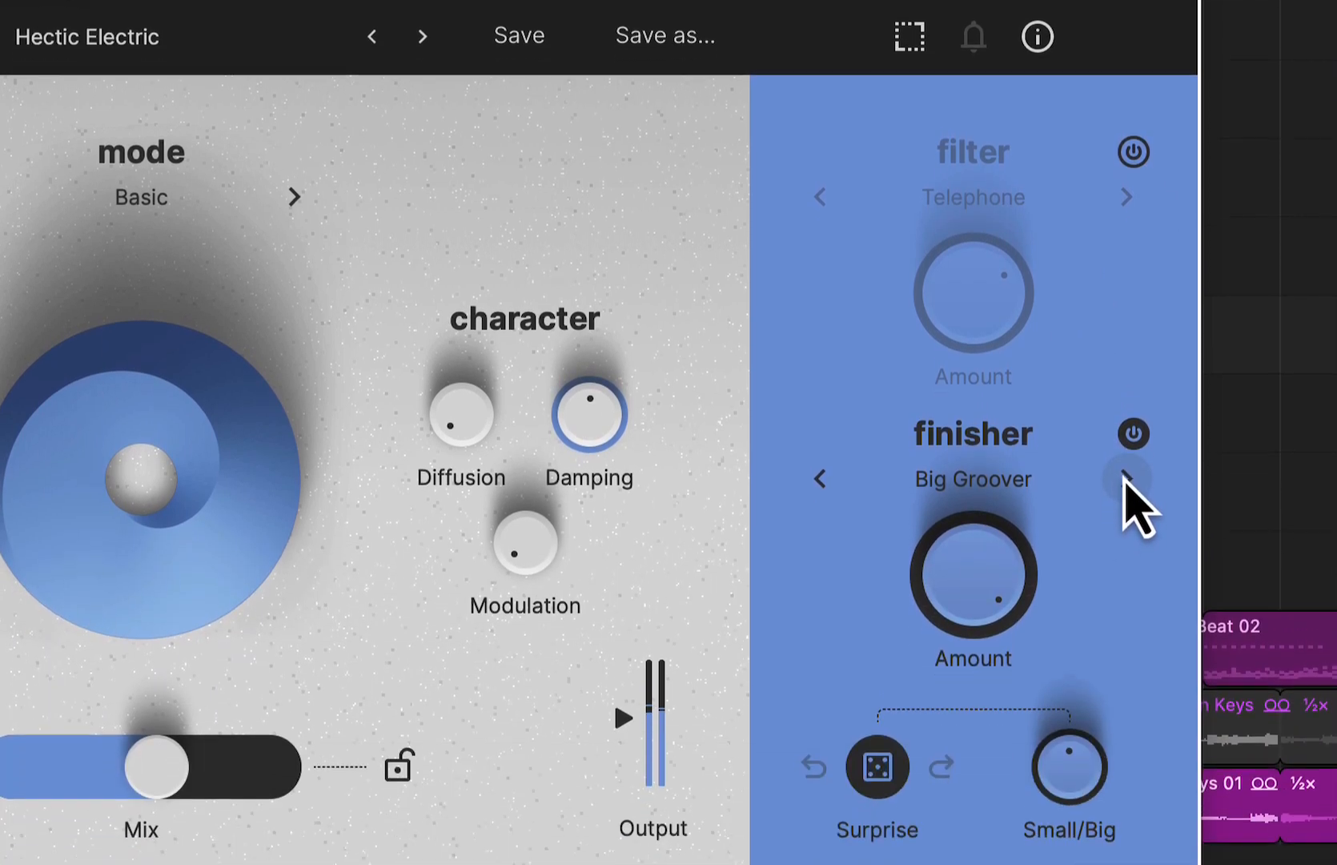
{"action": "left_click", "coordinate": [1127, 806]}
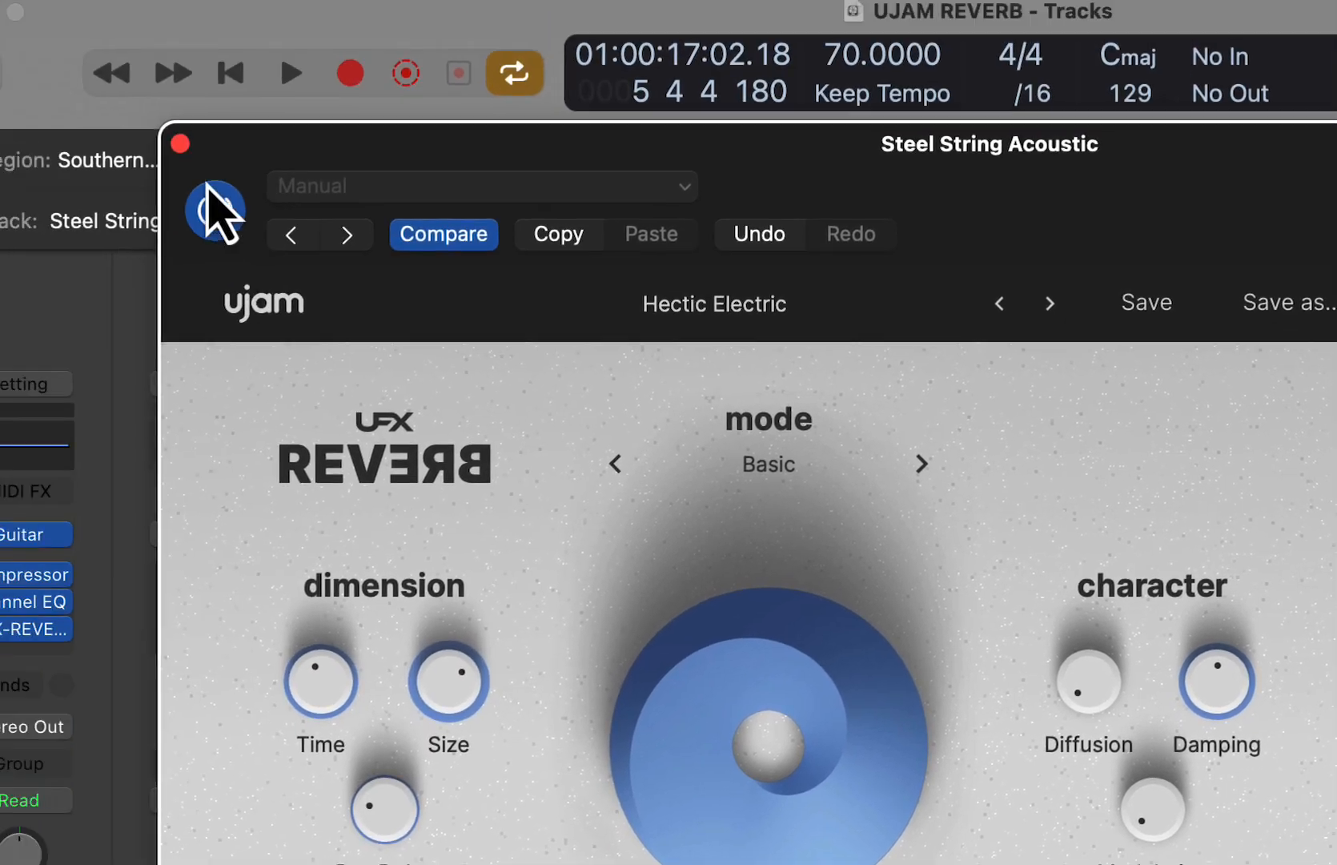
{"action": "left_click", "coordinate": [179, 141]}
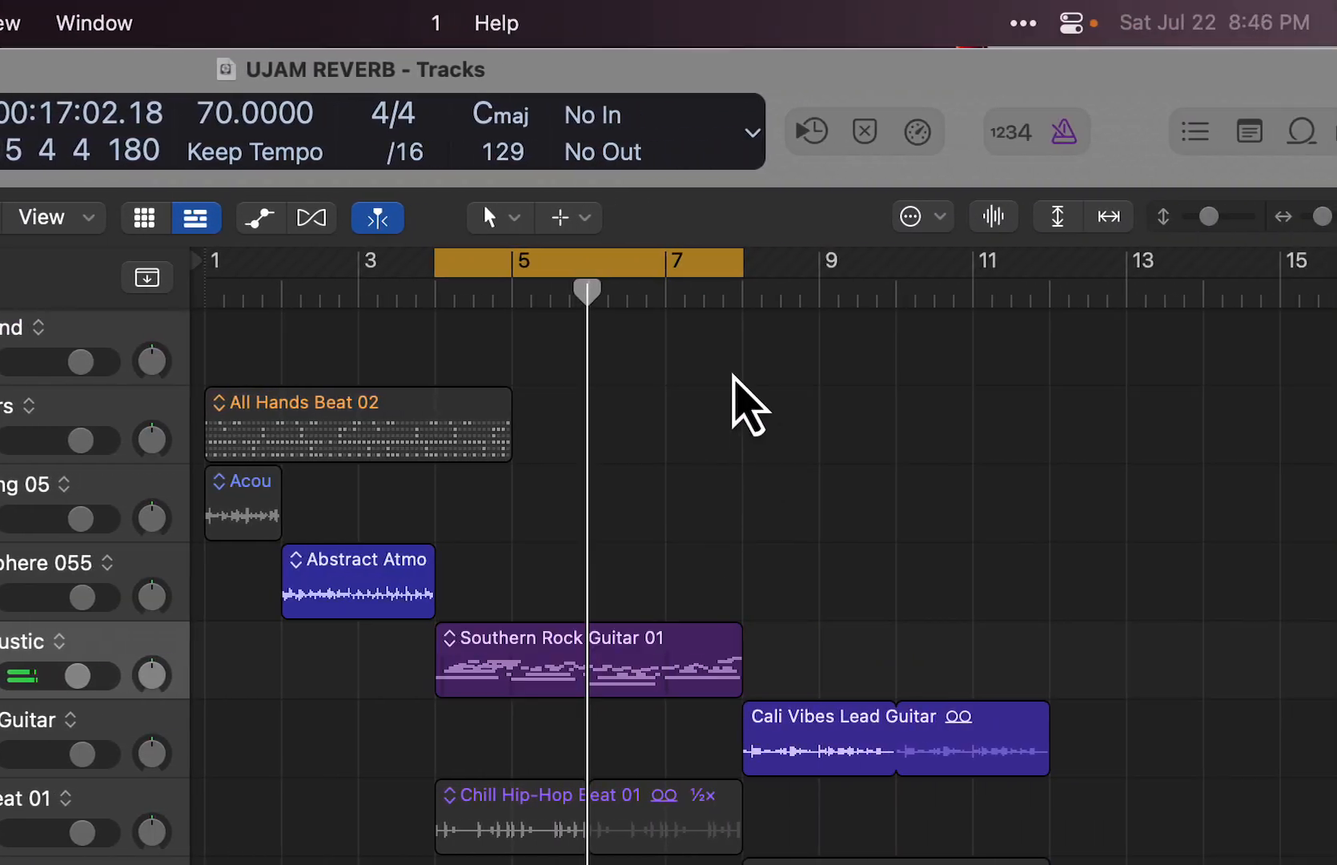
- Set the cycle range to bars 8–12 over the Cali Vibes Lead Guitar region and play that track soloed
{"action": "left_click_drag", "start_coordinate": [920, 274], "coordinate": [968, 265]}
{"action": "left_click_drag", "start_coordinate": [753, 266], "coordinate": [1053, 311]}
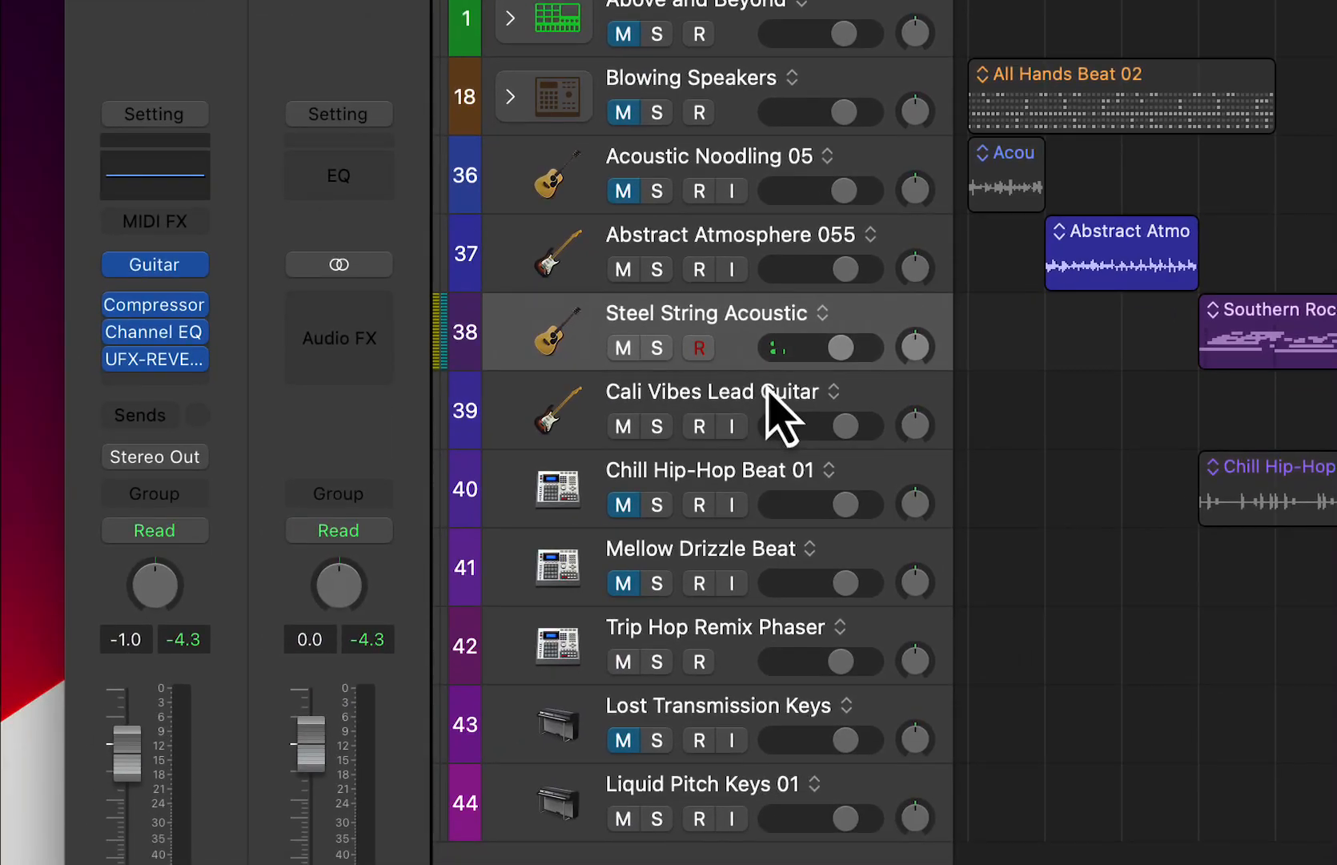
{"action": "left_click", "coordinate": [767, 386]}
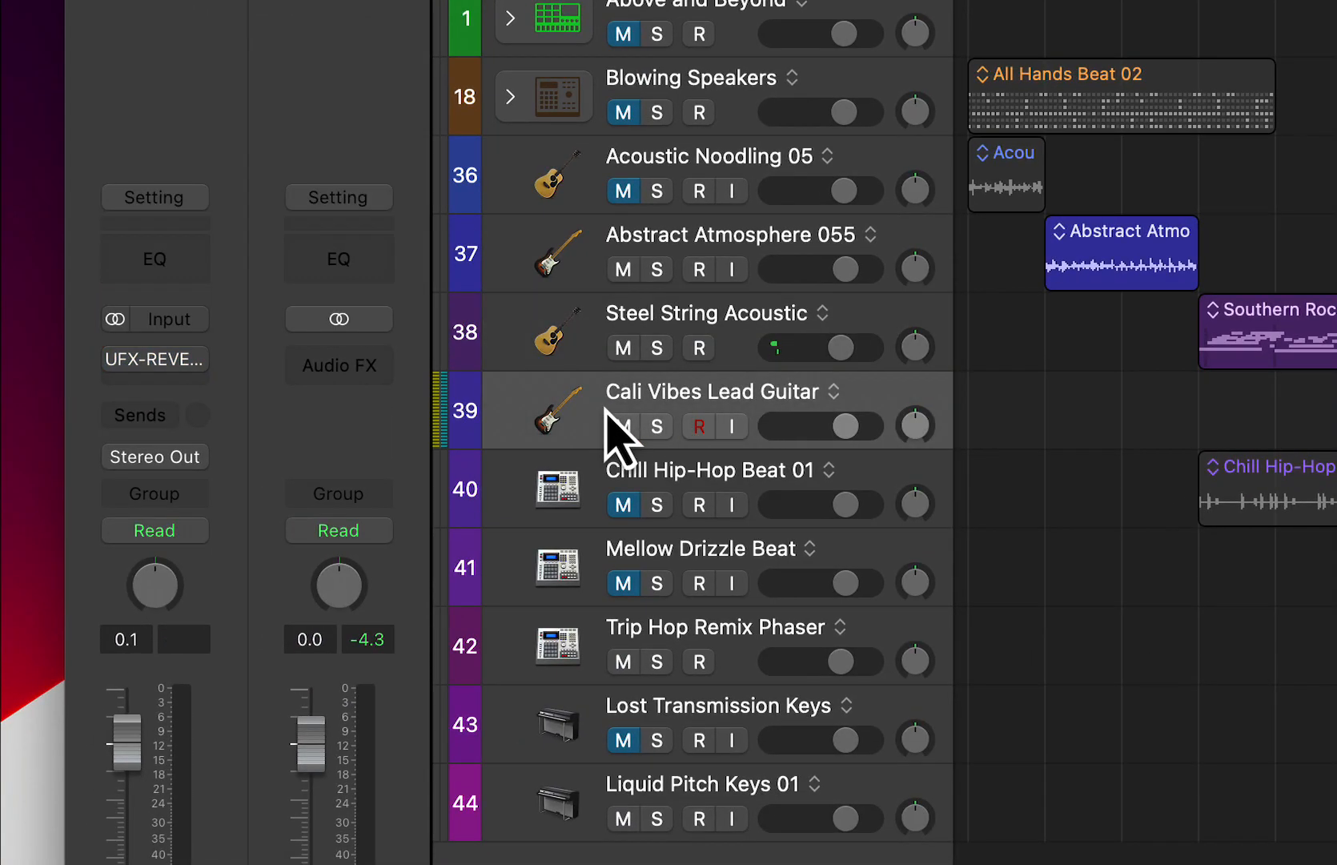
{"action": "left_click", "coordinate": [657, 426]}
{"action": "key", "text": "space"}
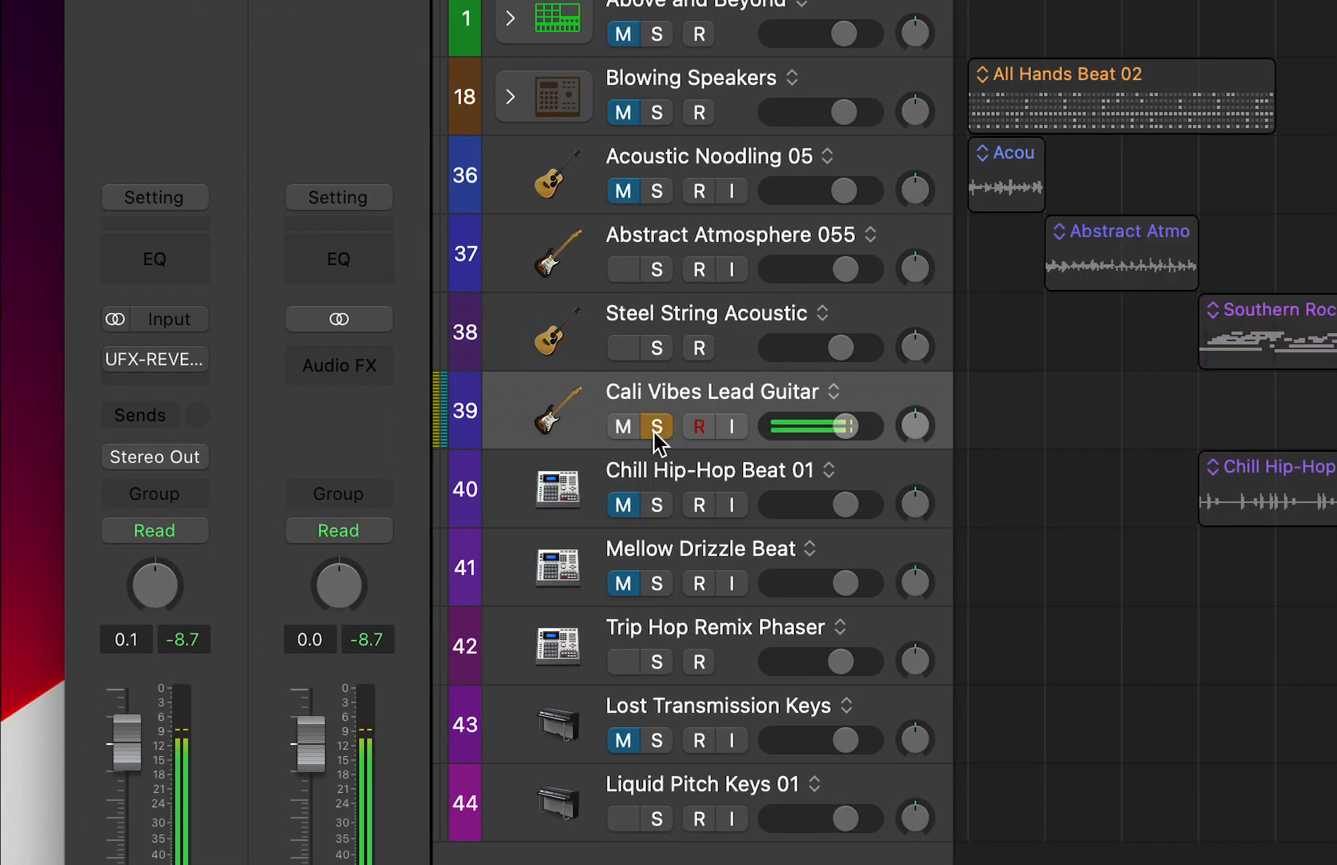
- Unsolo the Cali Vibes Lead Guitar track, open its UFX-REVERB window, reposition it and dismiss the trial notice
{"action": "left_click", "coordinate": [654, 432]}
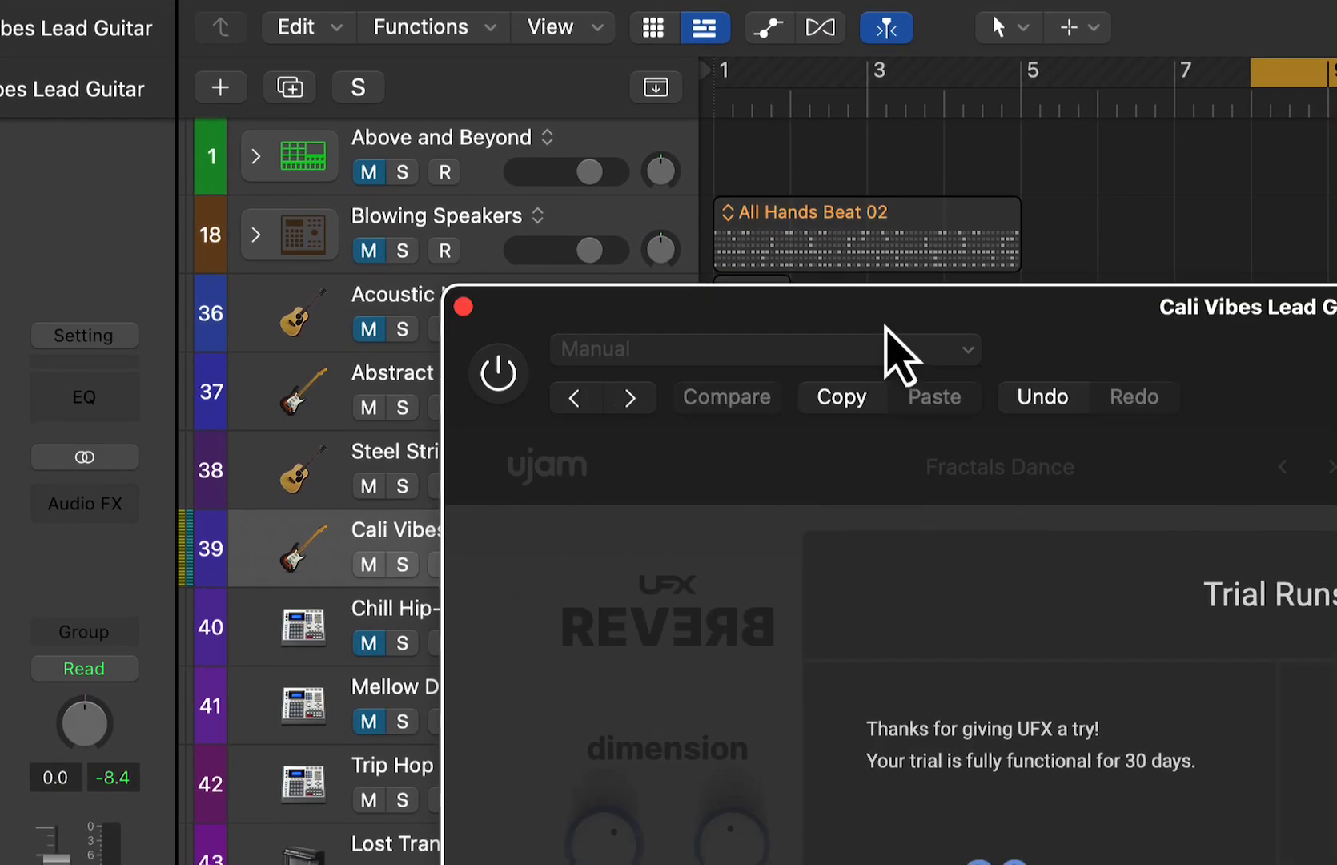
{"action": "left_click_drag", "start_coordinate": [885, 336], "coordinate": [572, 17]}
{"action": "left_click", "coordinate": [773, 445]}
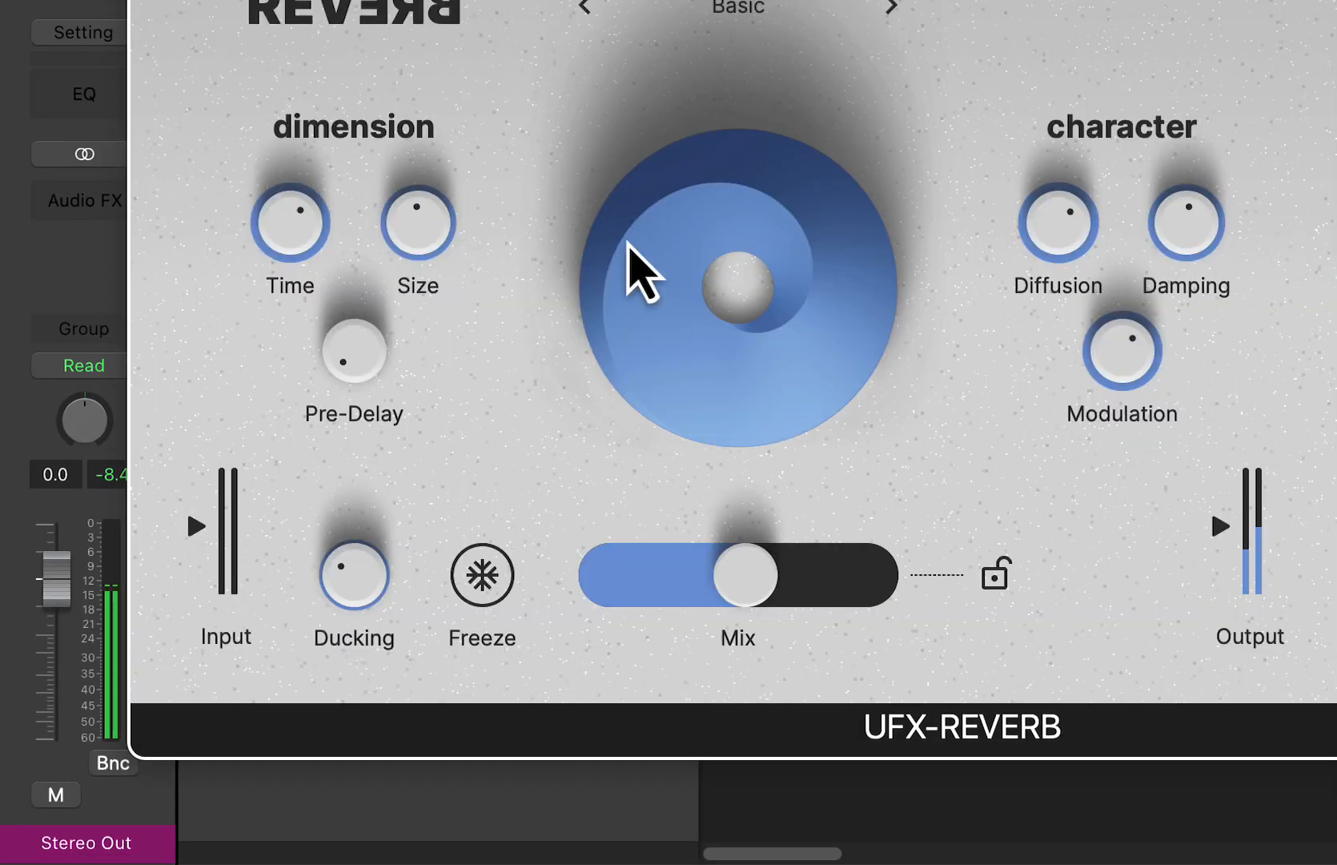
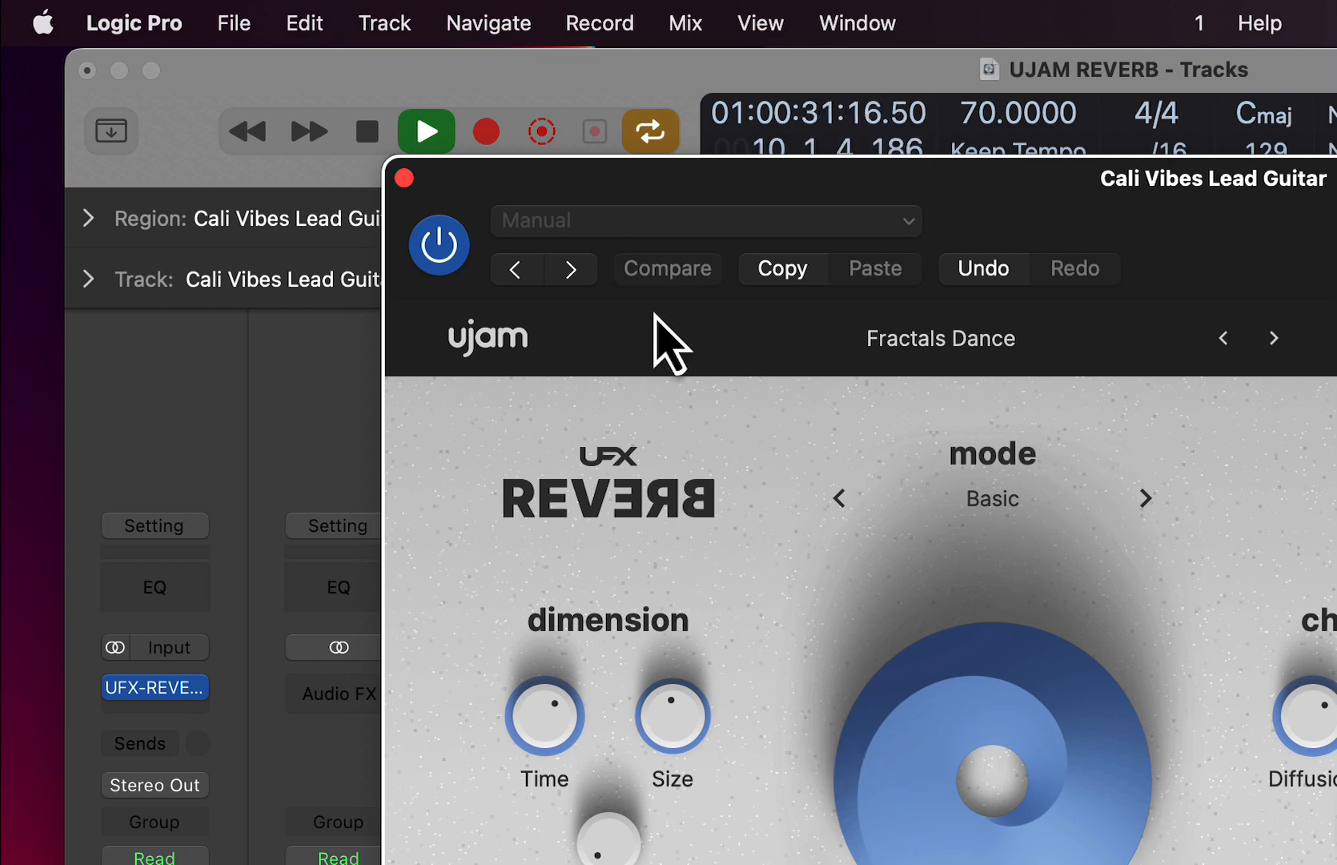
- Select and unmute the Mellow Drizzle Beat track, open its UFX-REVERB window, dismiss the trial notice and reposition the window
{"action": "key", "text": "super+w"}
{"action": "left_click", "coordinate": [627, 572]}
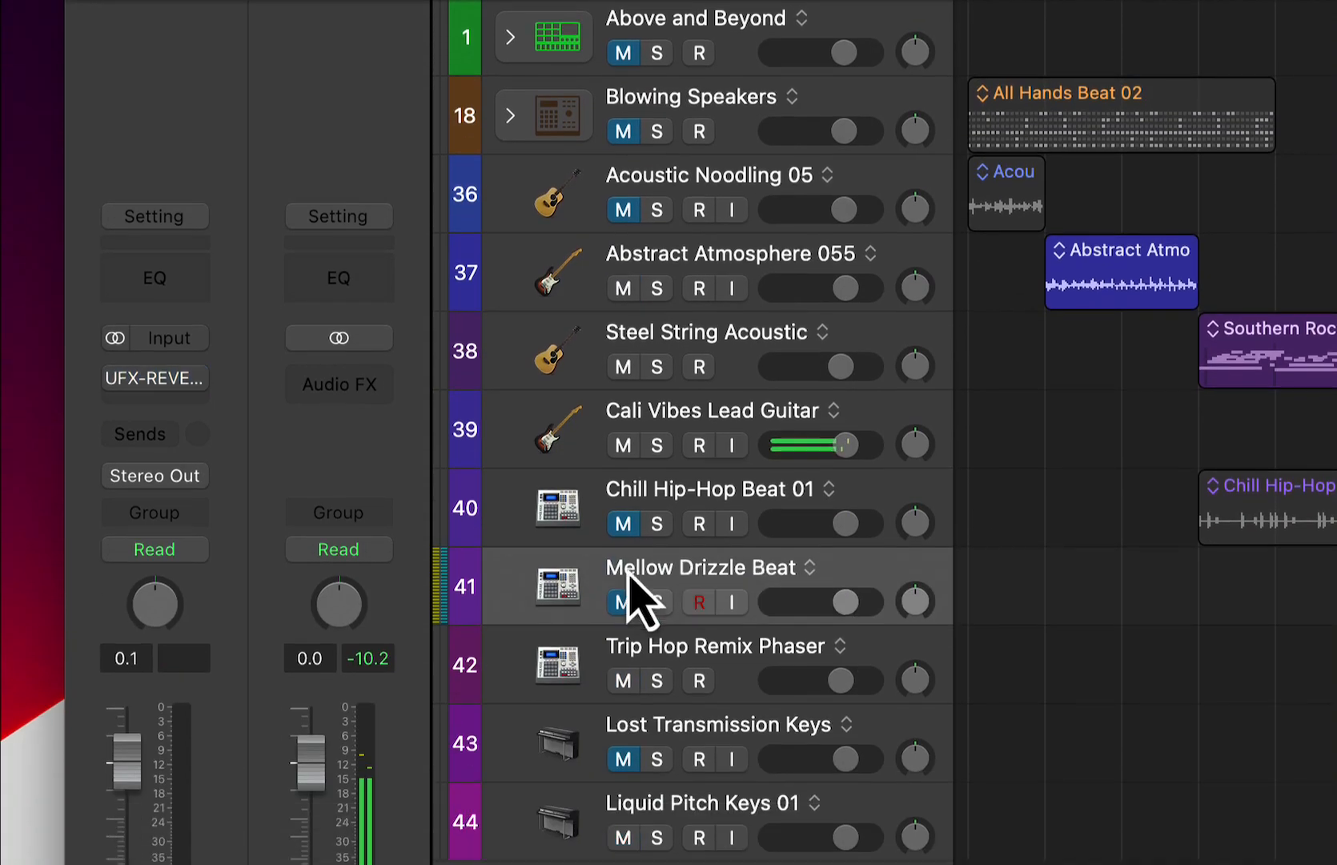
{"action": "left_click", "coordinate": [626, 600]}
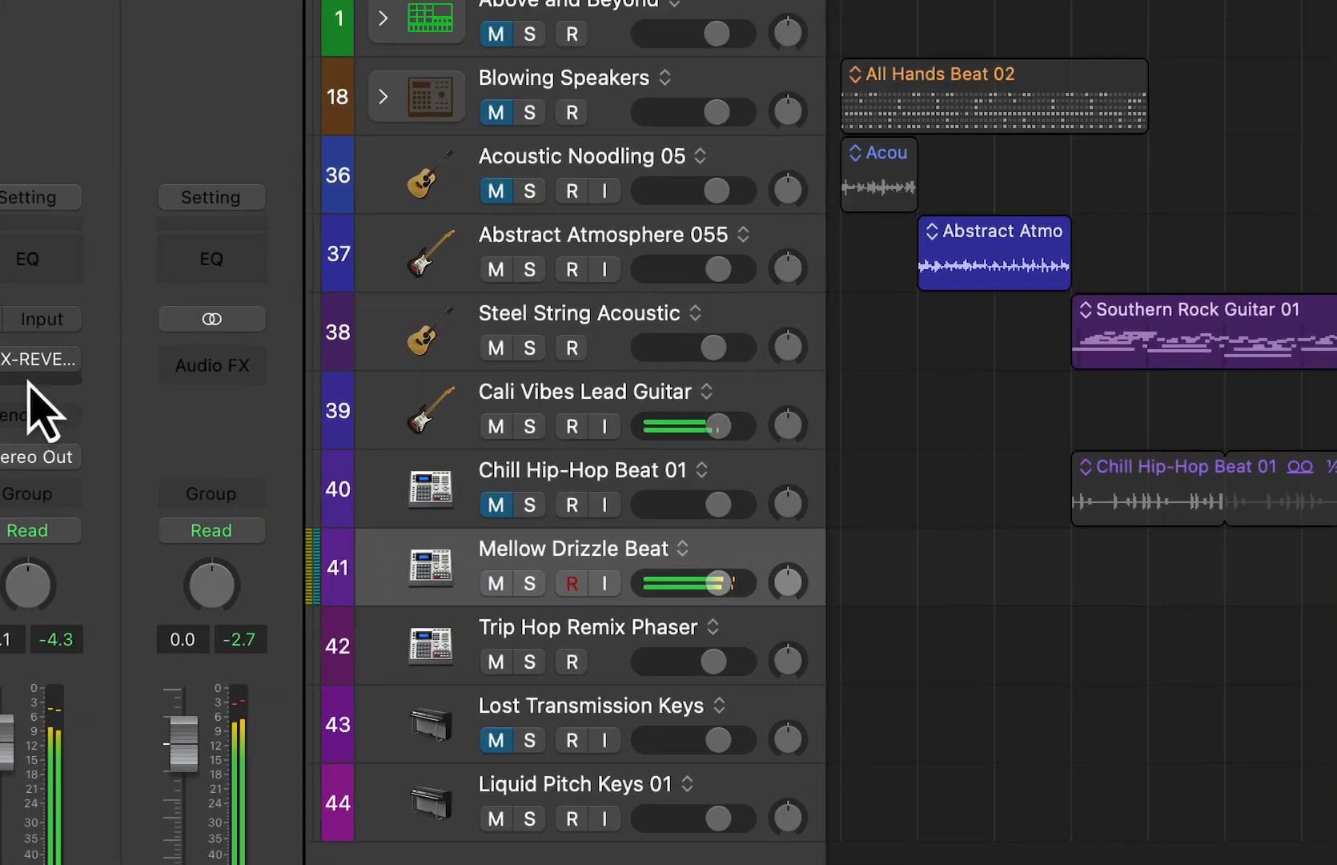
{"action": "left_click", "coordinate": [152, 194]}
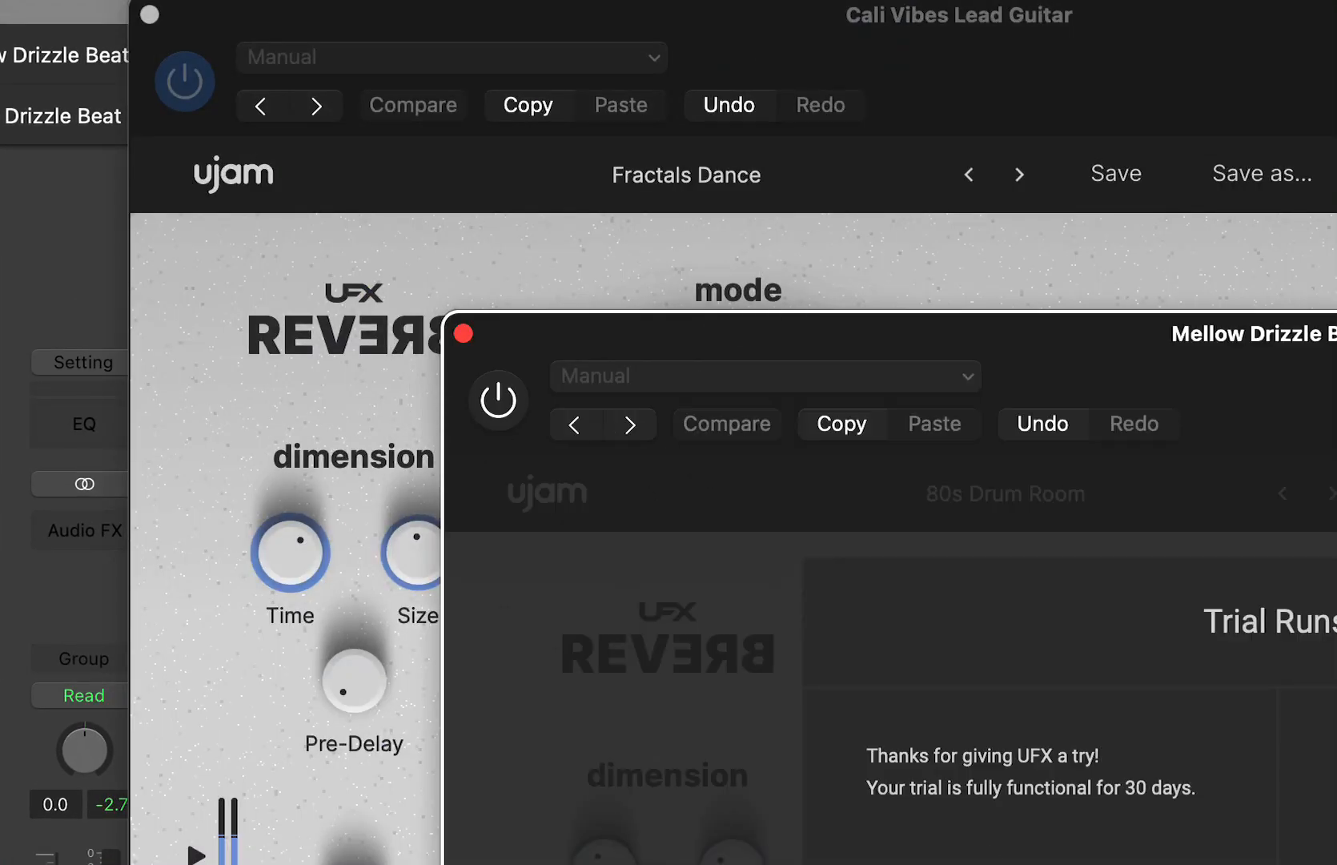
{"action": "left_click", "coordinate": [1041, 861]}
{"action": "left_click_drag", "start_coordinate": [1257, 344], "coordinate": [944, 4]}
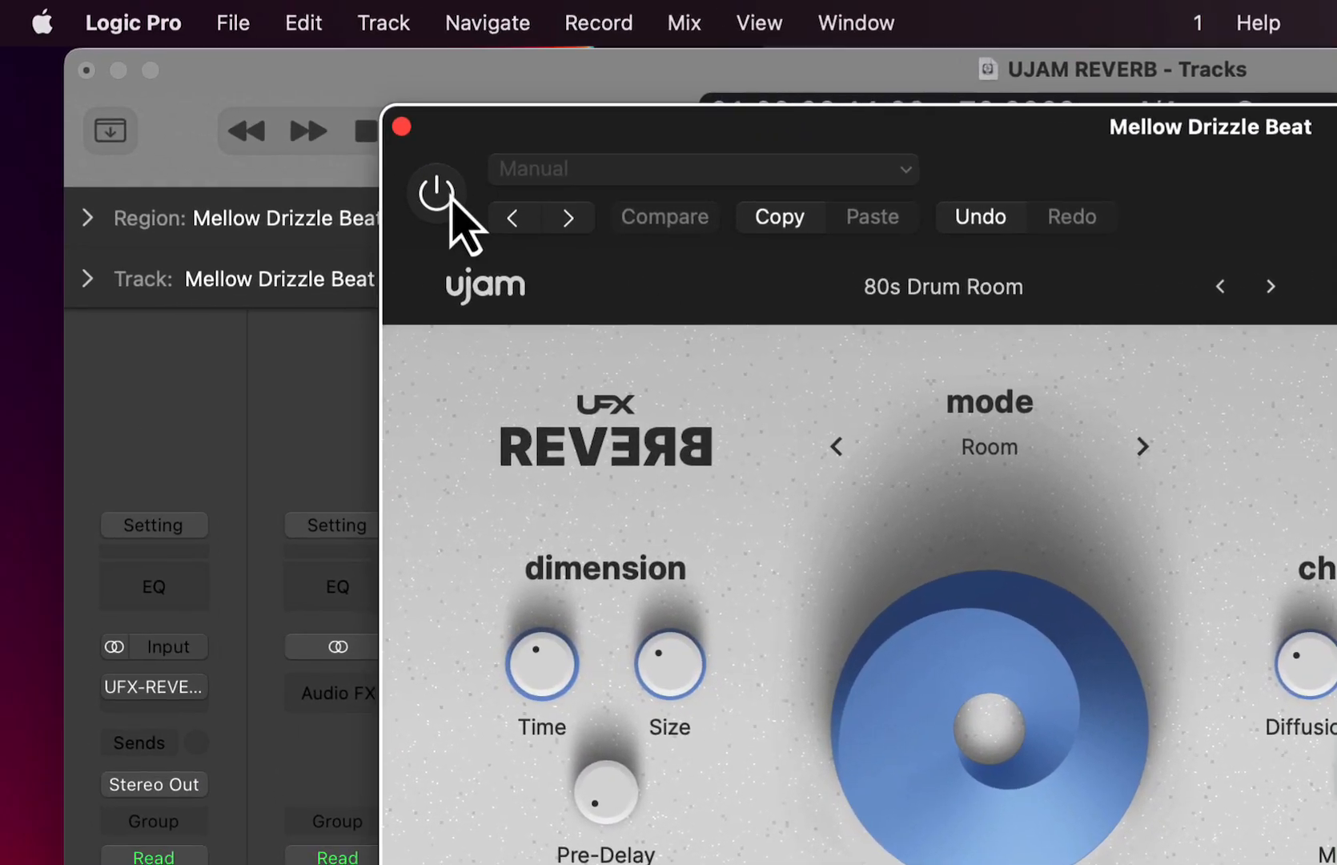
- Turn on the Mellow Drizzle Beat reverb and try its Mix at 79% before lowering it to about 60%
{"action": "left_click", "coordinate": [213, 114]}
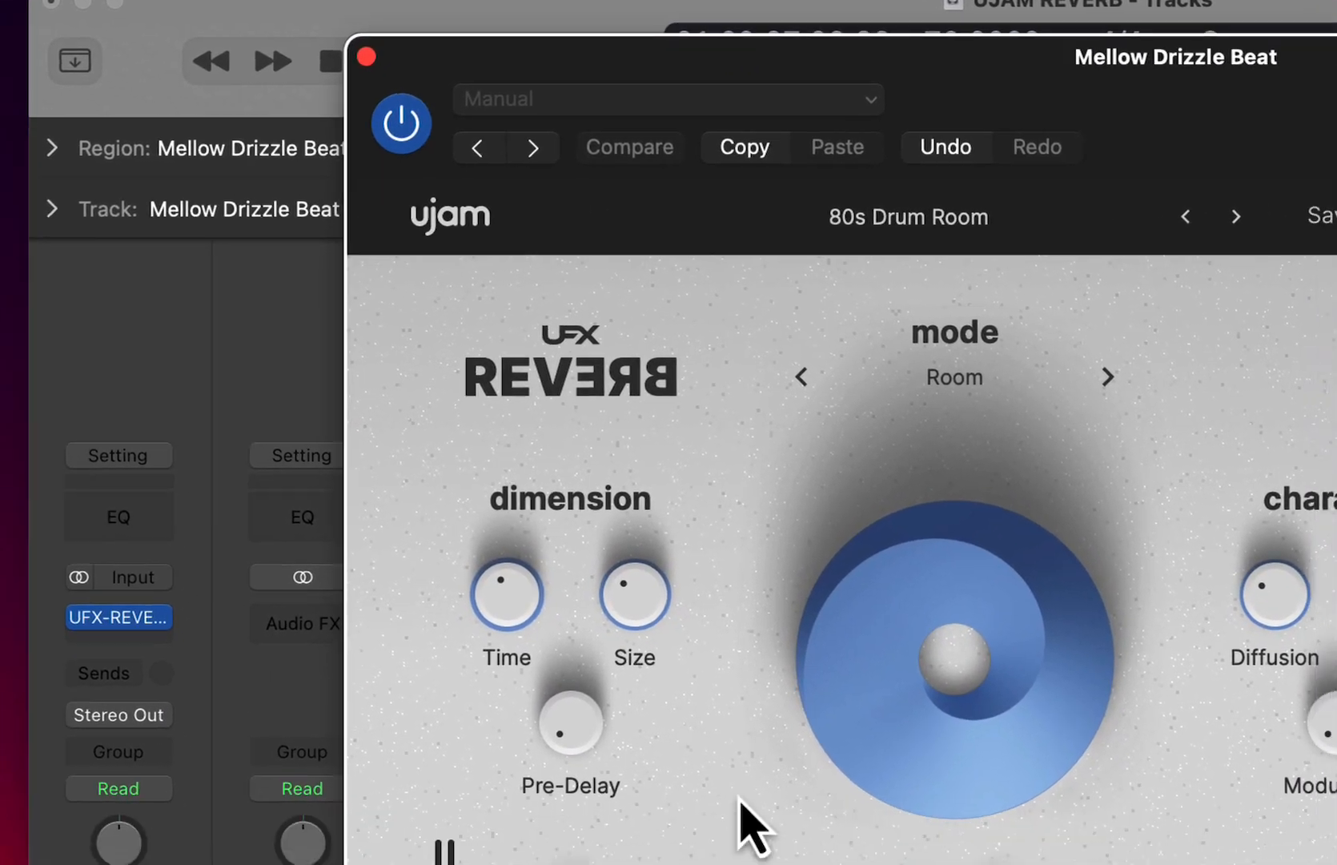
{"action": "left_click_drag", "start_coordinate": [781, 524], "coordinate": [813, 545]}
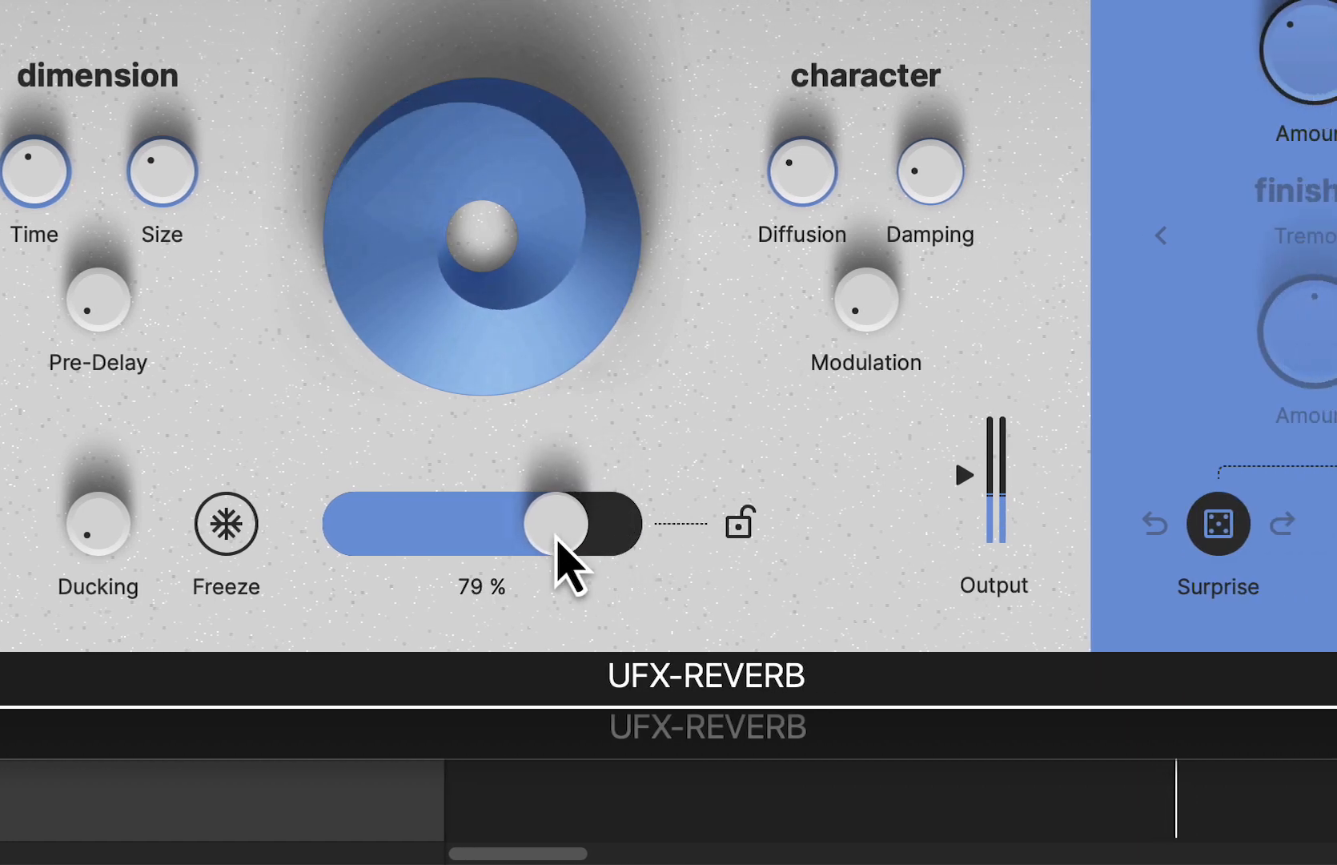
{"action": "left_click_drag", "start_coordinate": [558, 540], "coordinate": [507, 531]}
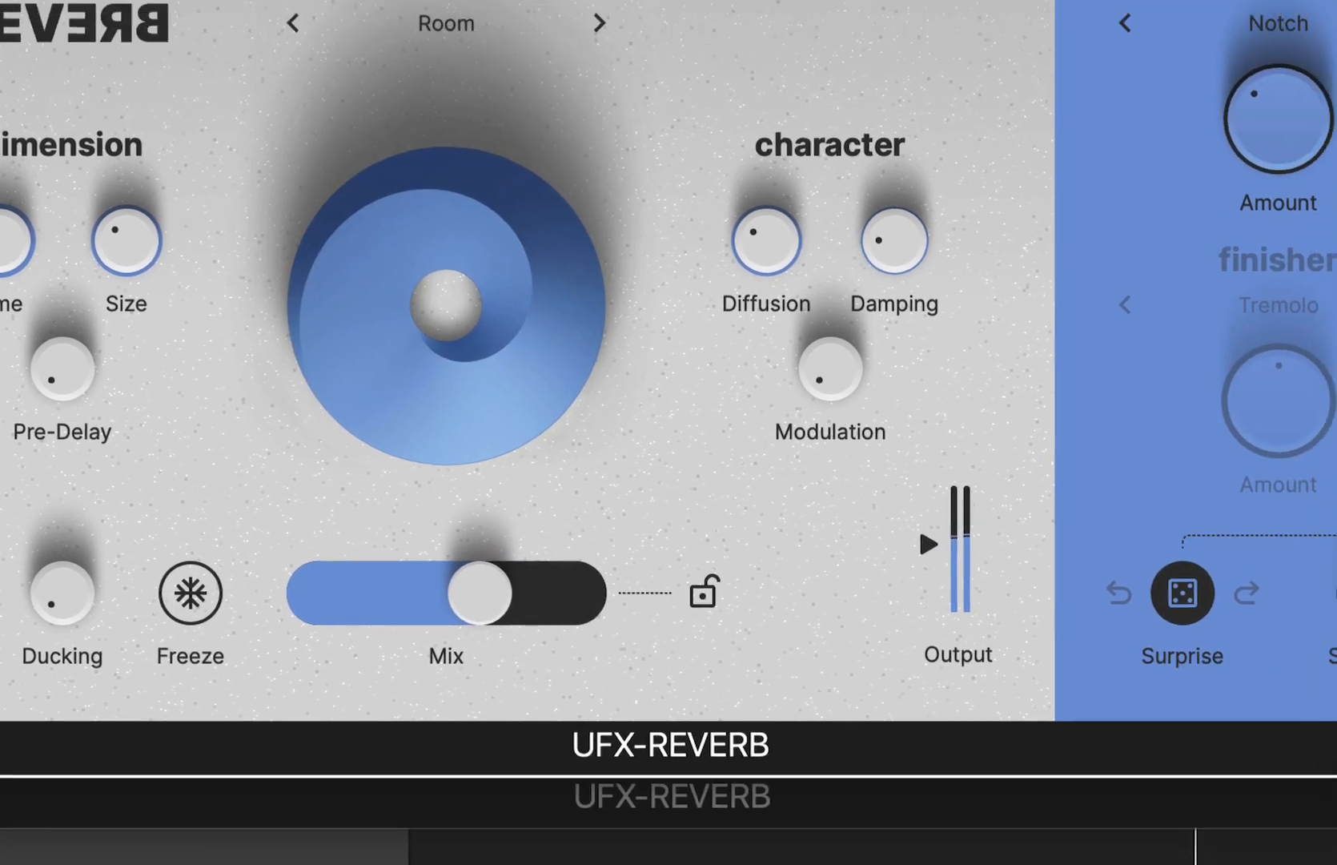
- Load the factory Drums preset Adjust To Time in the Mellow Drizzle Beat reverb
{"action": "left_click", "coordinate": [201, 237]}
{"action": "mouse_move", "coordinate": [462, 352]}
{"action": "mouse_move", "coordinate": [593, 445]}
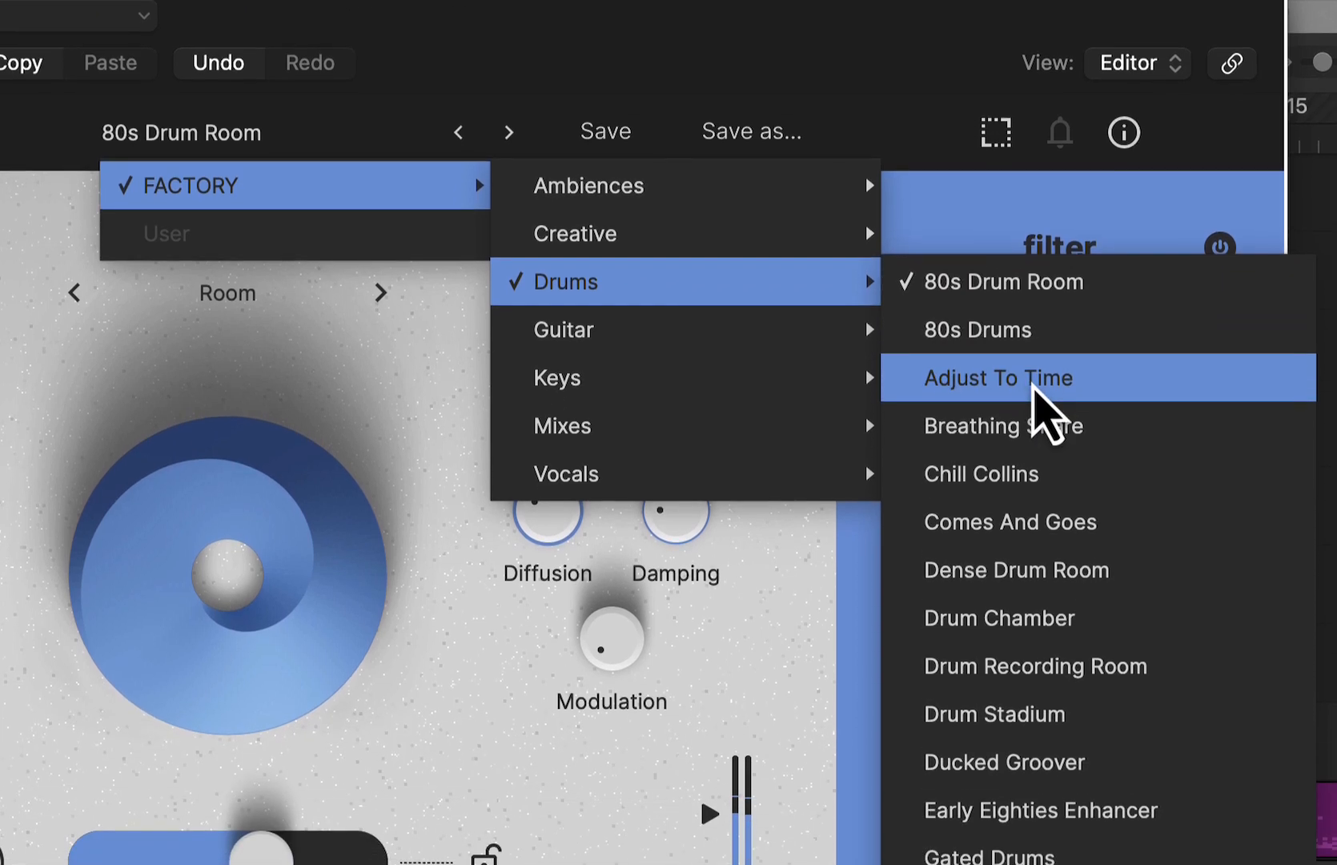
{"action": "left_click", "coordinate": [953, 531]}
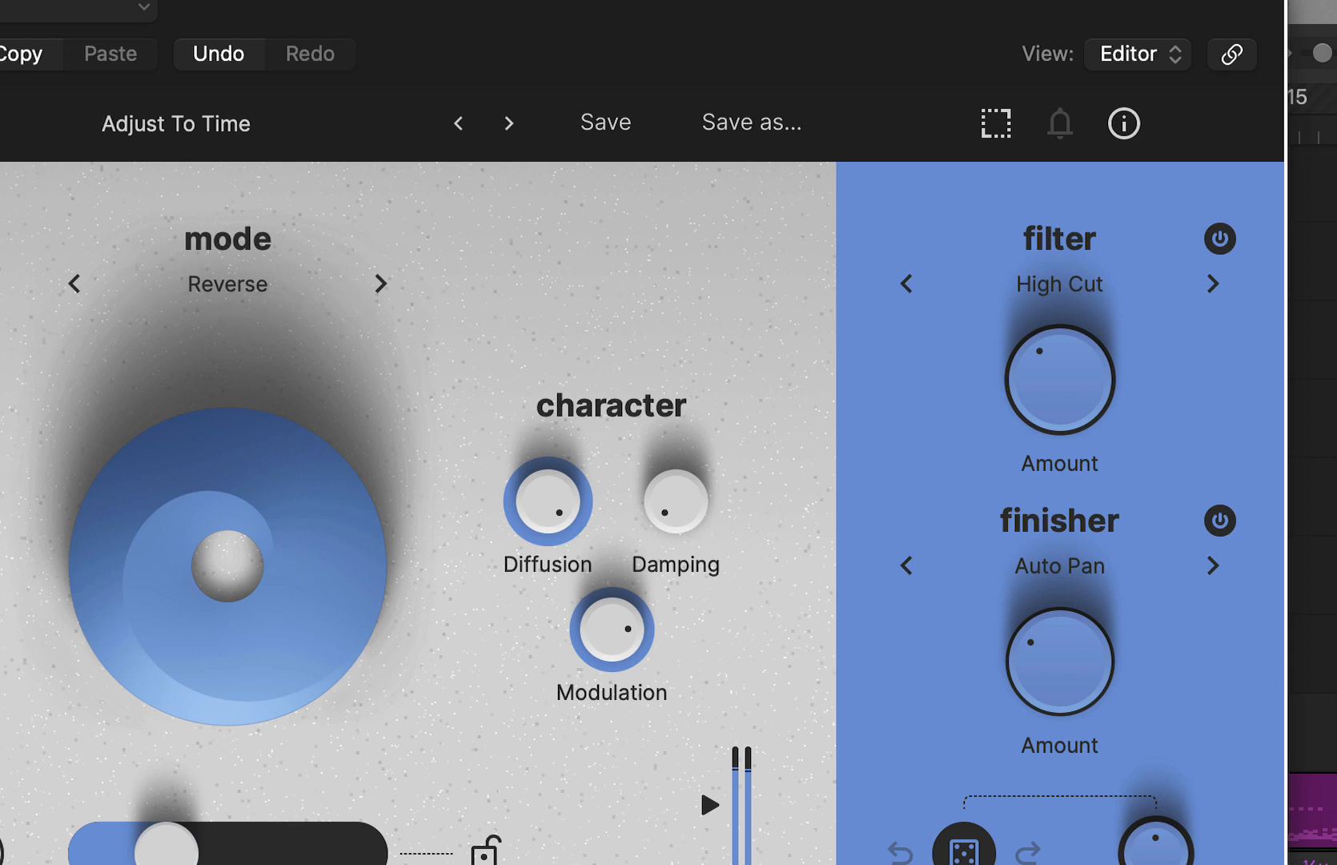
- Return to the Cali Vibes Lead Guitar reverb and advance its preset through Hectic Electric to Hells Bells
{"action": "left_click", "coordinate": [459, 123]}
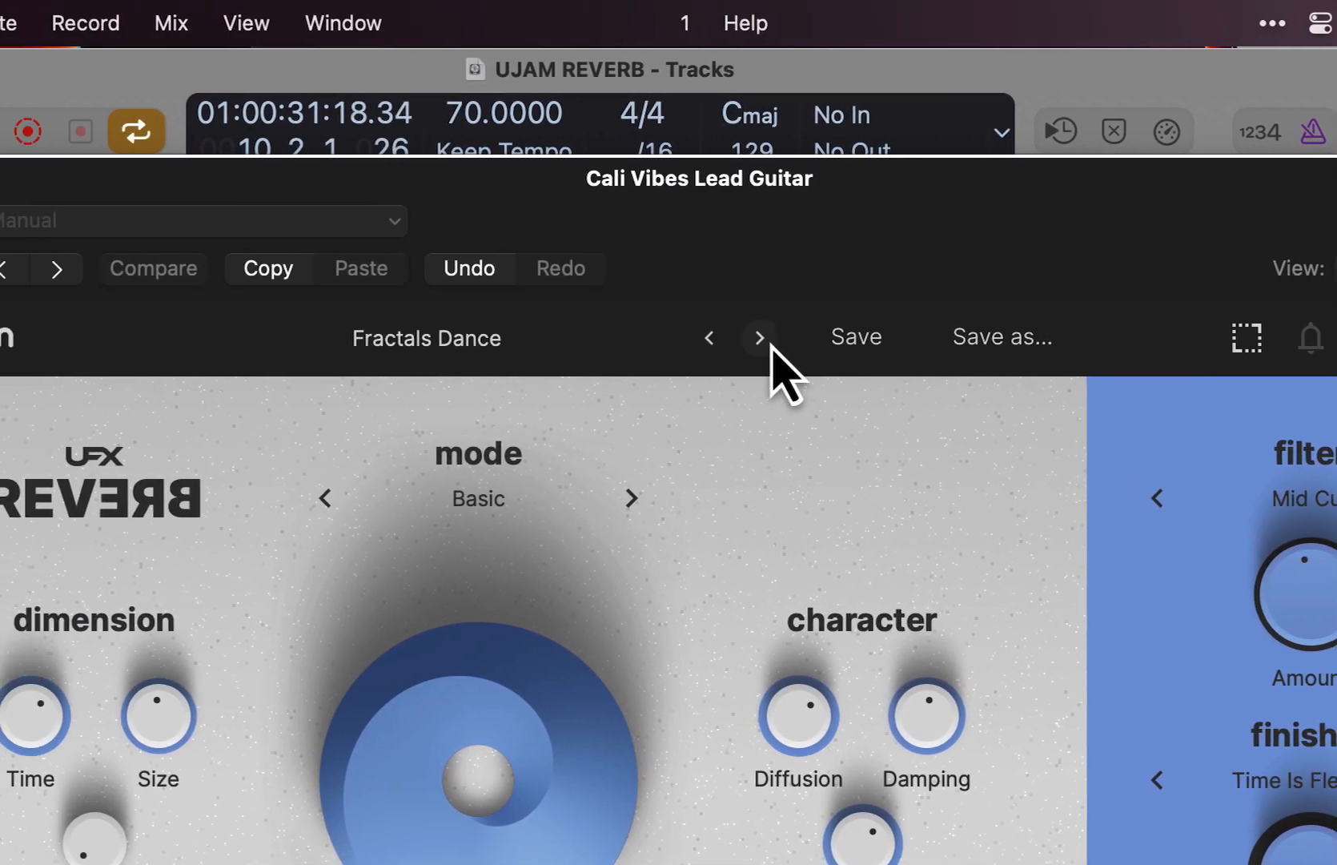
{"action": "left_click", "coordinate": [510, 337]}
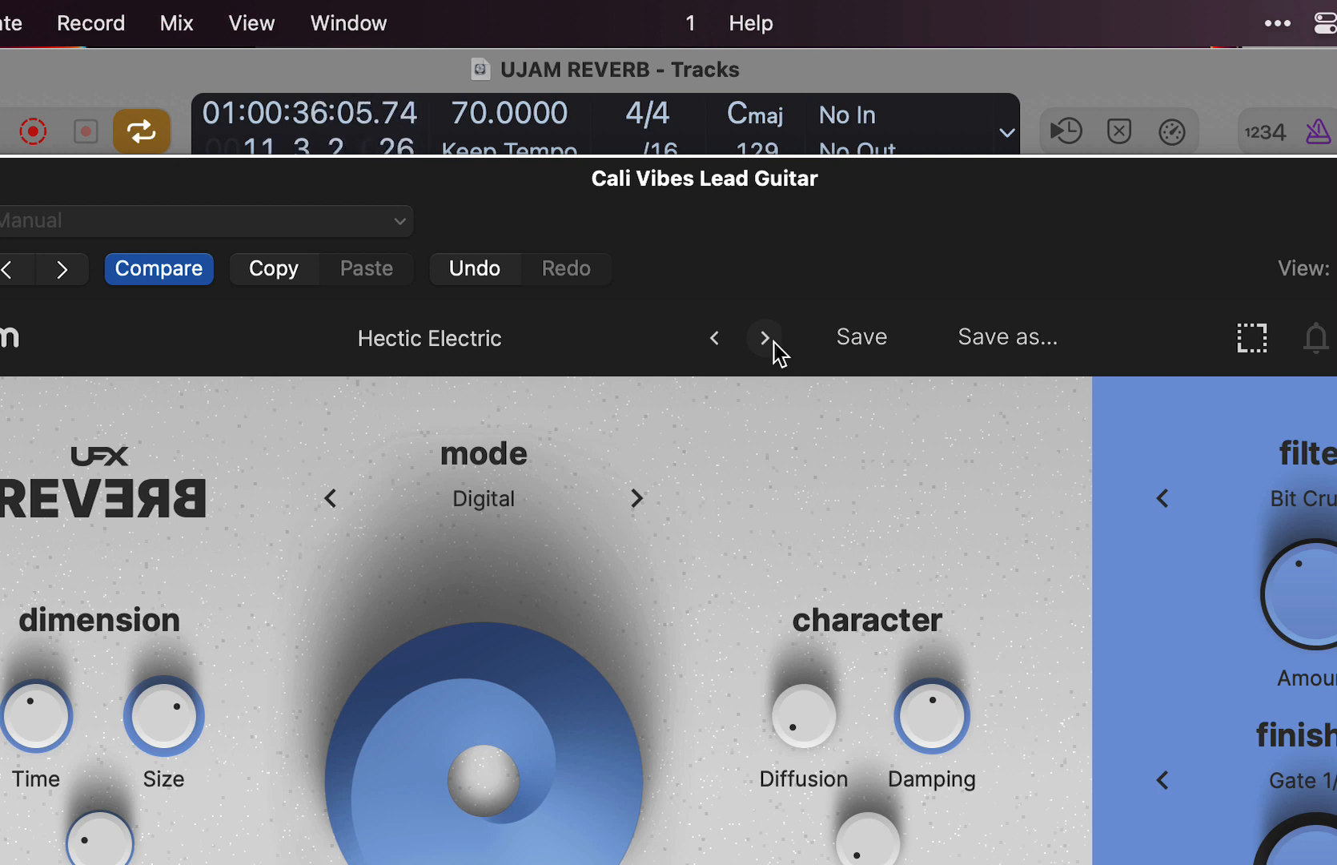
{"action": "left_click", "coordinate": [774, 343]}
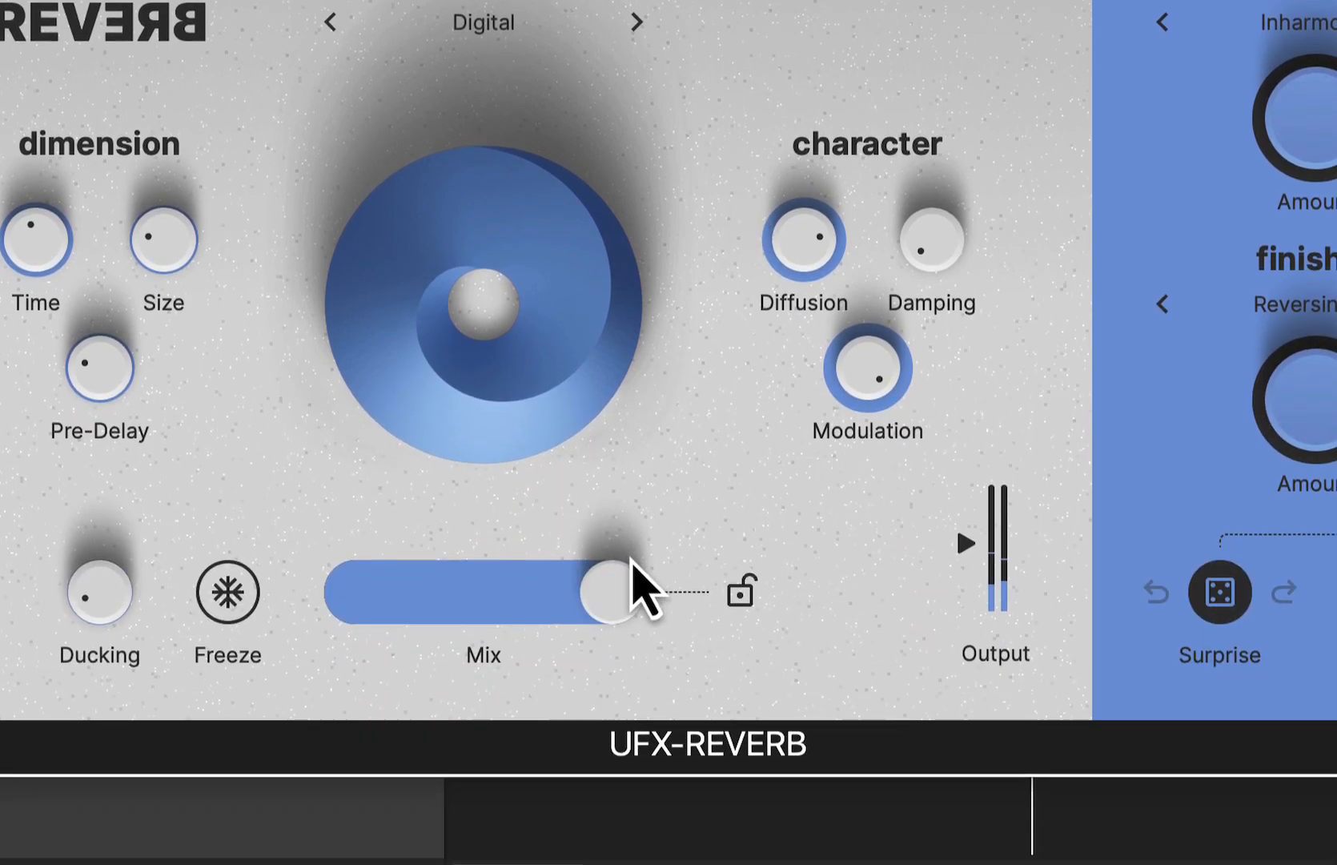
- Audition Hells Bells by raising Ducking above half and sweeping the Mix up and back down
{"action": "left_click_drag", "start_coordinate": [632, 572], "coordinate": [412, 585]}
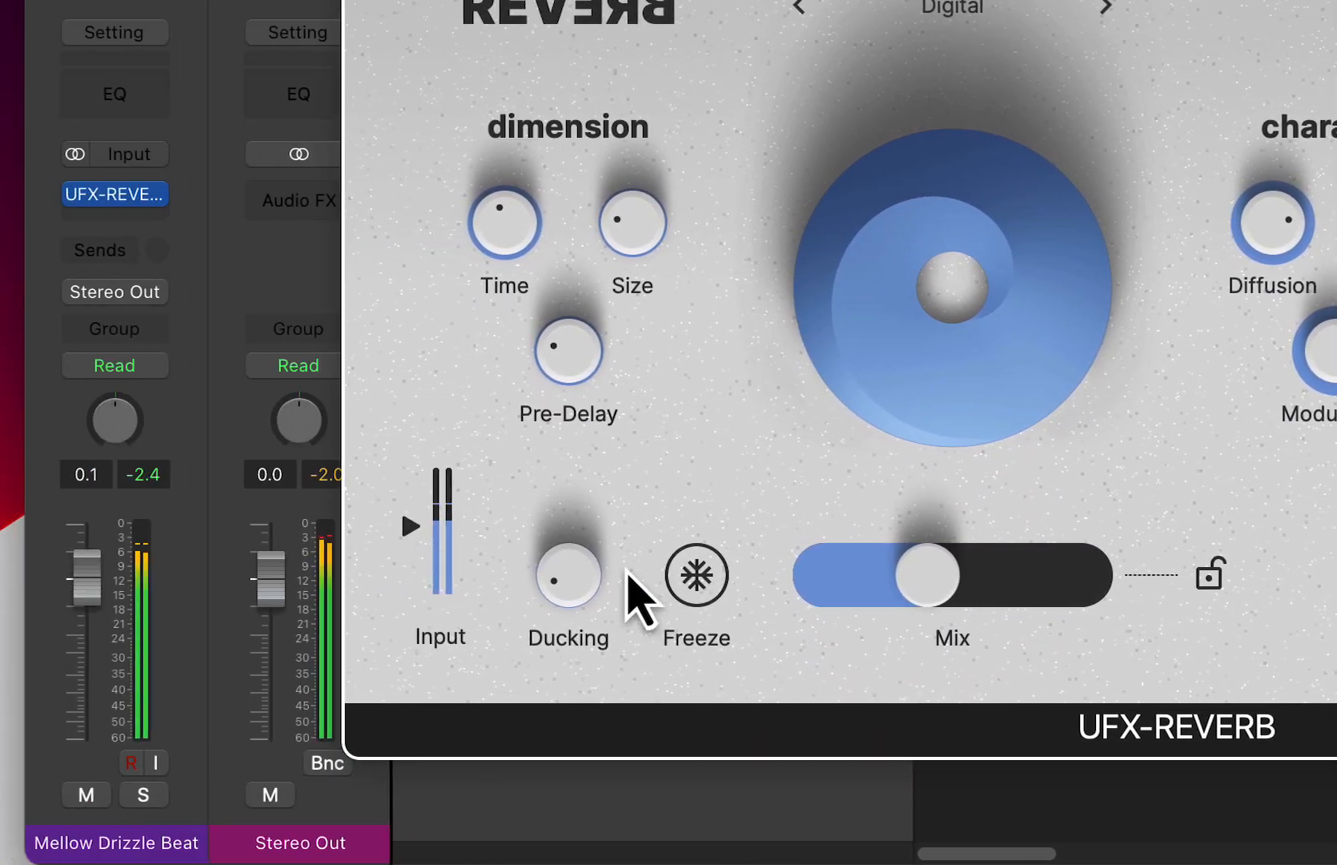
{"action": "left_click_drag", "start_coordinate": [192, 575], "coordinate": [228, 304]}
{"action": "left_click_drag", "start_coordinate": [725, 601], "coordinate": [867, 601]}
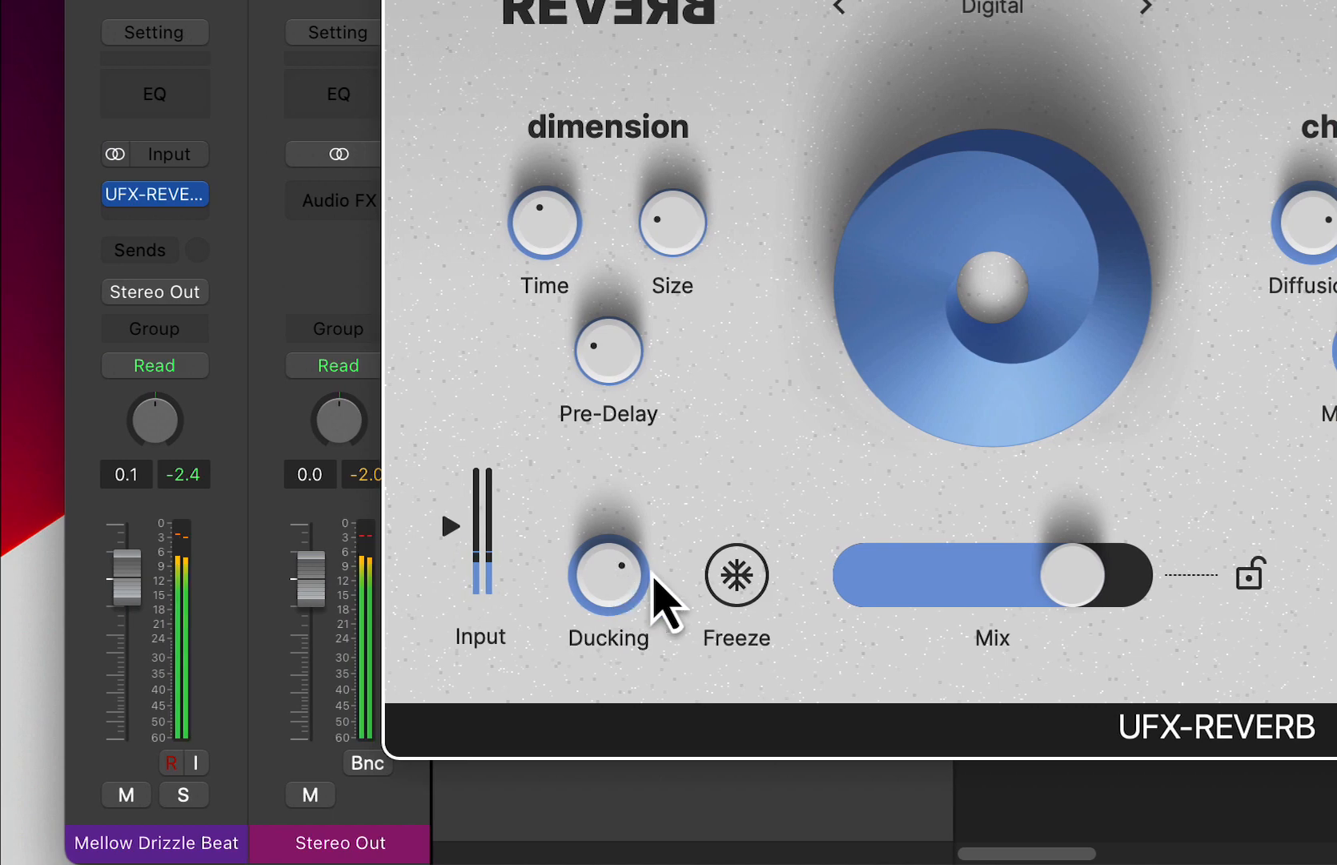
{"action": "left_click_drag", "start_coordinate": [1071, 595], "coordinate": [914, 589]}
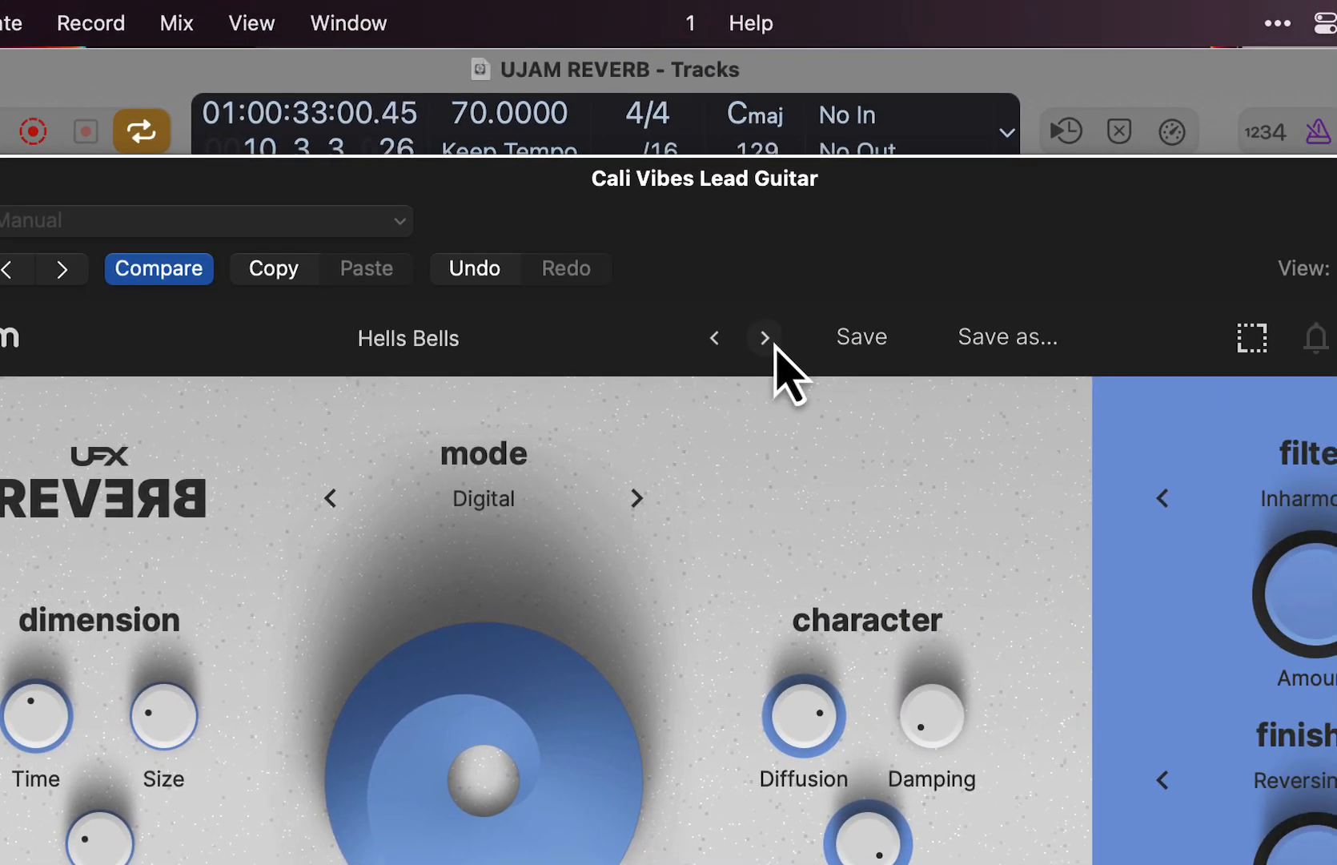
- Advance the lead guitar reverb past Hells Bells to a Plate preset, compare a lower Mix with full Mix, and close the window
{"action": "left_click", "coordinate": [766, 337]}
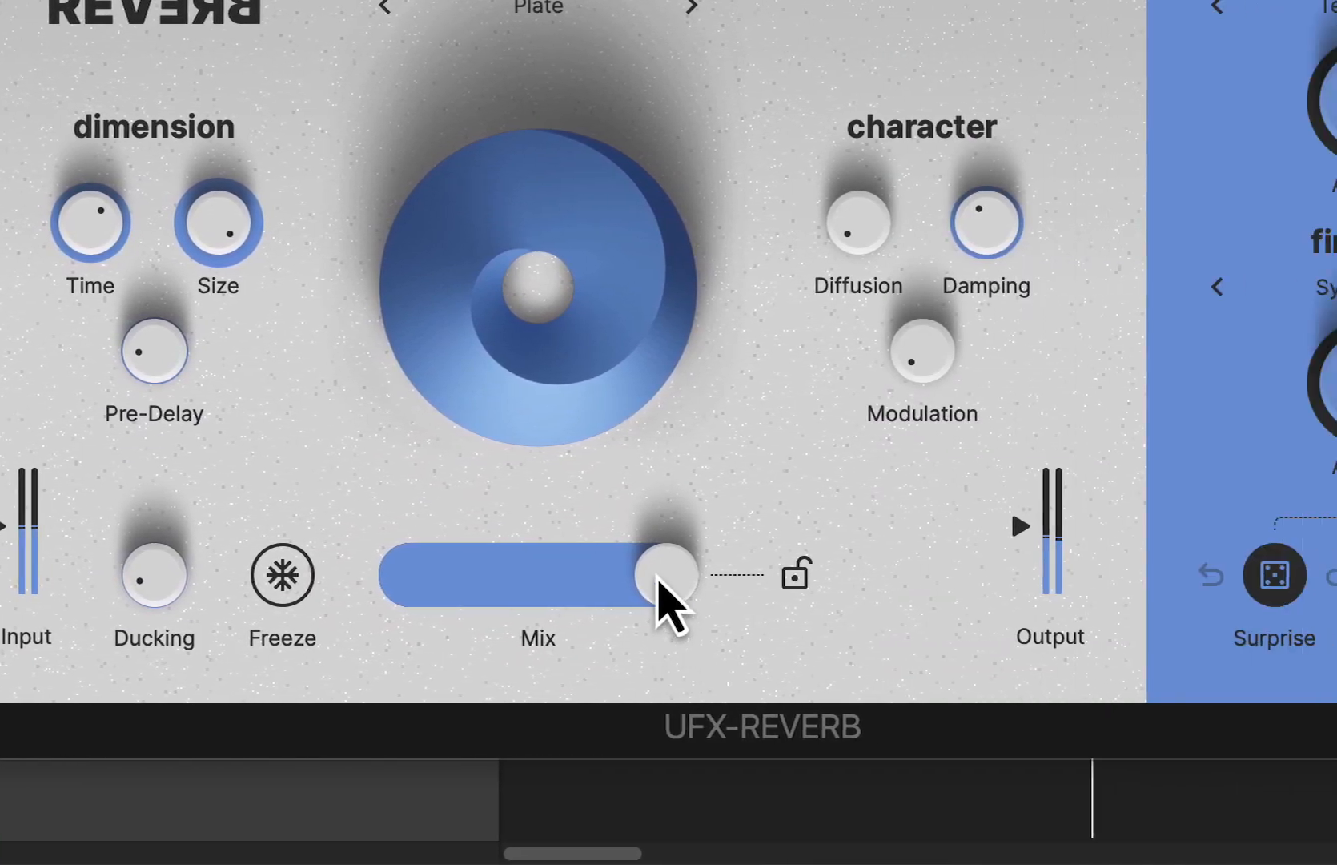
{"action": "left_click_drag", "start_coordinate": [1057, 582], "coordinate": [813, 589]}
{"action": "left_click_drag", "start_coordinate": [377, 583], "coordinate": [608, 600]}
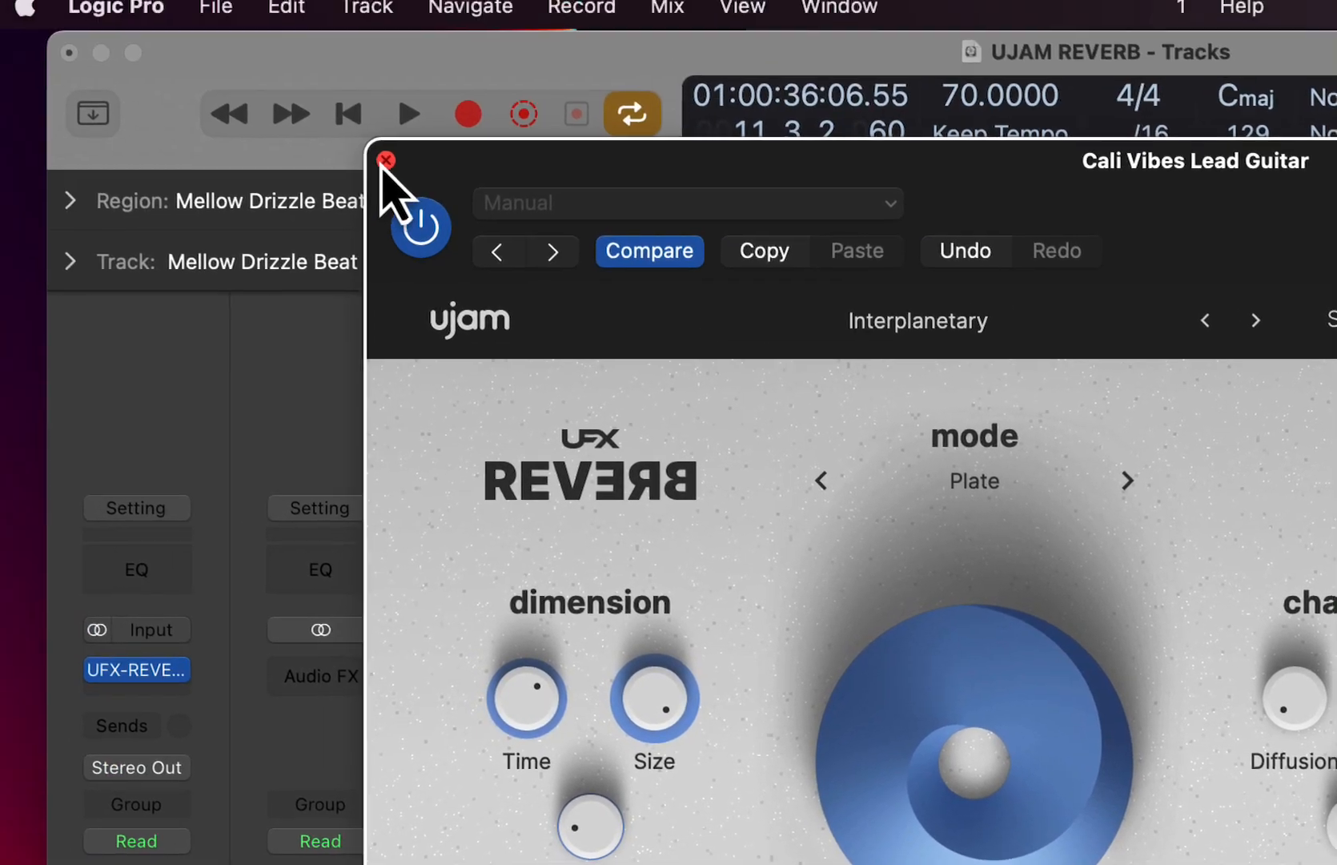
{"action": "left_click", "coordinate": [382, 155]}
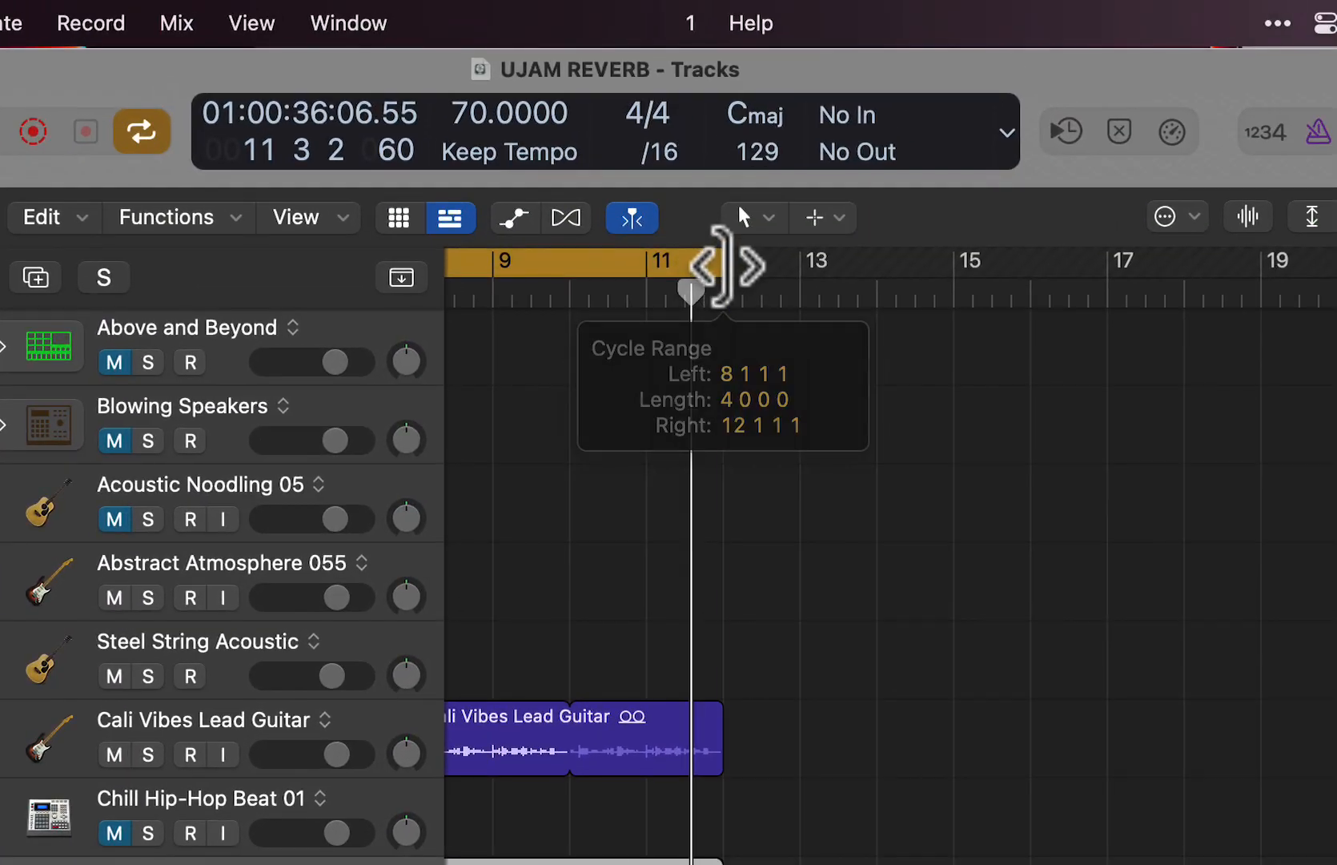
- Set the cycle range to bars 12–16 and solo and select the Trip Hop Remix Phaser track
{"action": "left_click_drag", "start_coordinate": [724, 268], "coordinate": [965, 356]}
{"action": "left_click", "coordinate": [190, 803]}
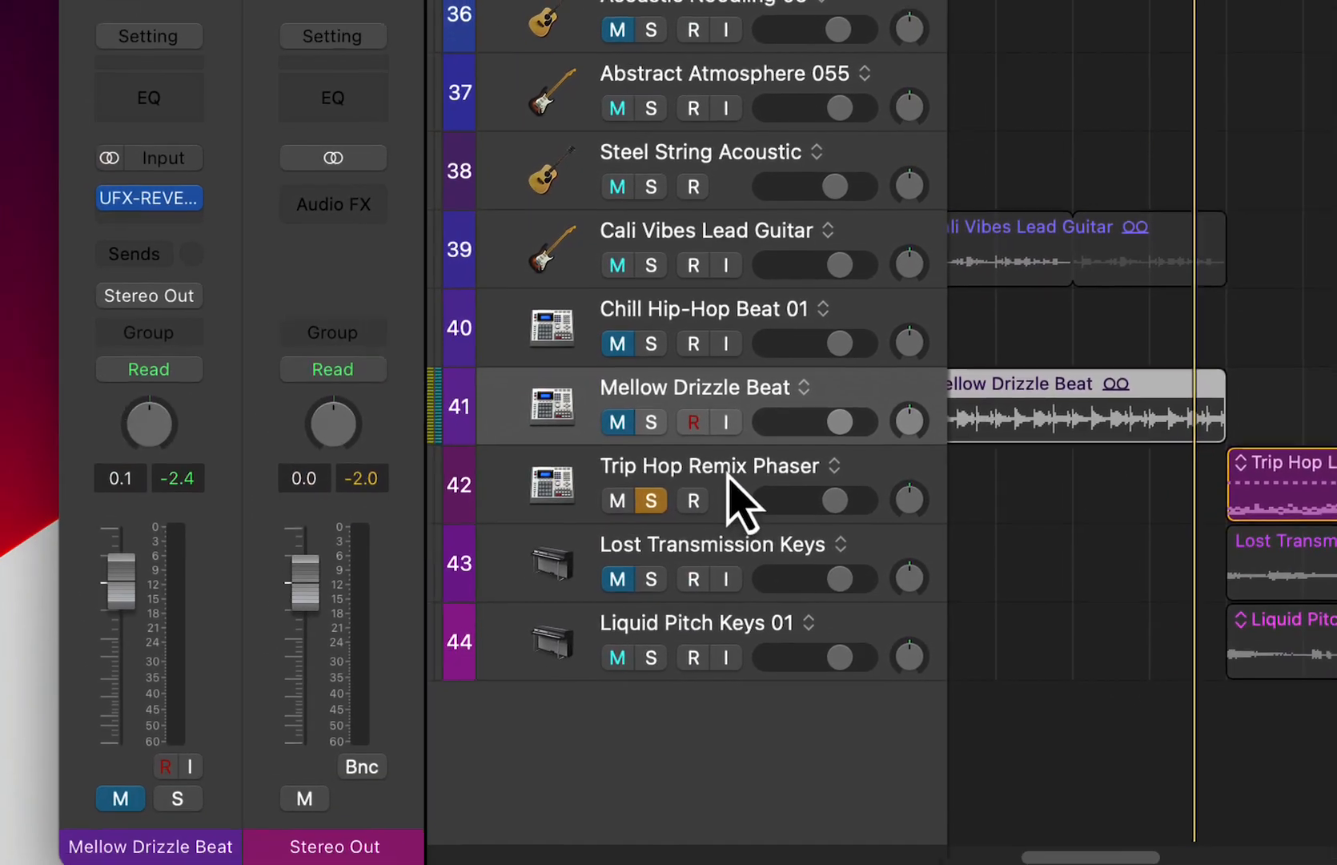
{"action": "left_click", "coordinate": [732, 475]}
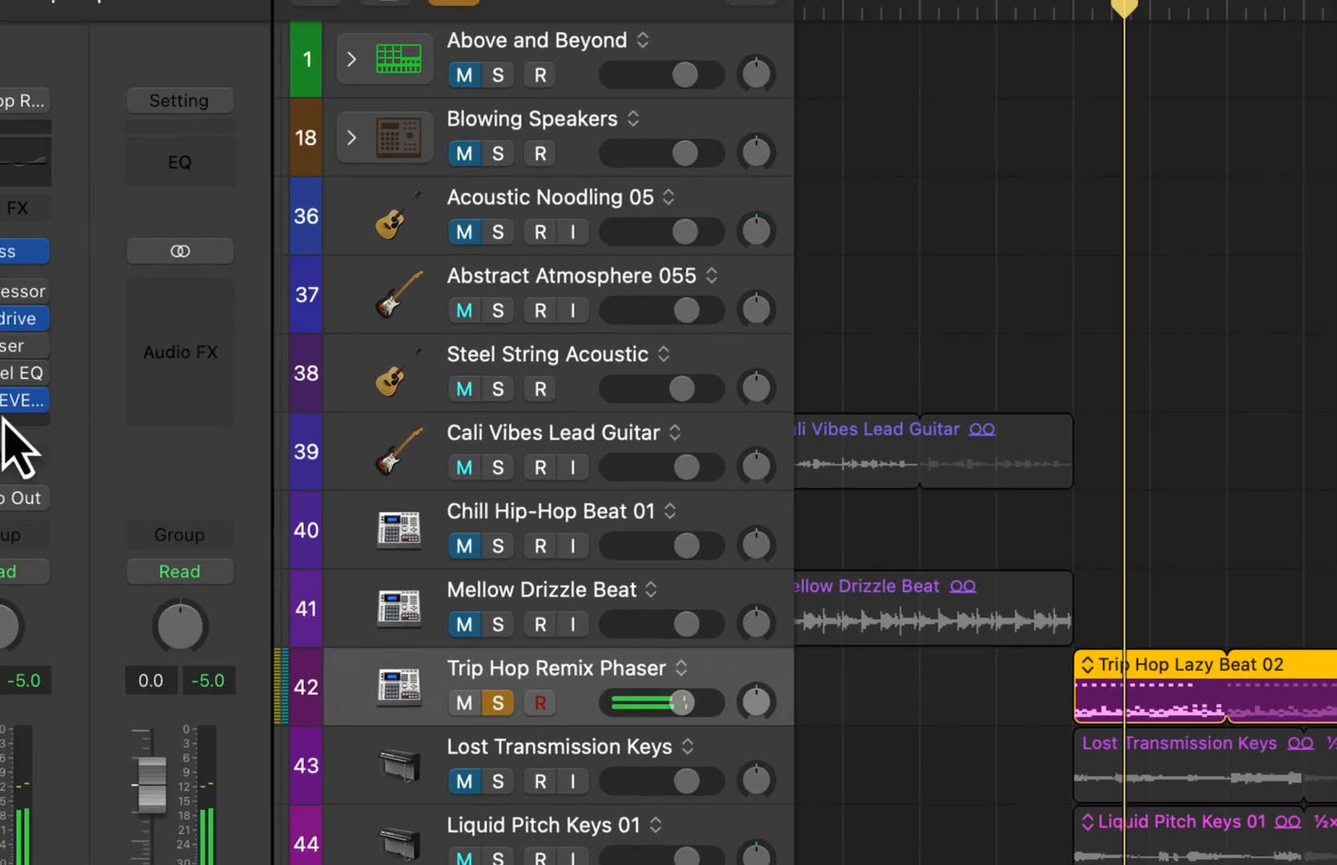
- Open the UFX-REVERB window on the Trip Hop Remix Phaser track, reposition it and dismiss the trial notice
{"action": "left_click", "coordinate": [157, 200]}
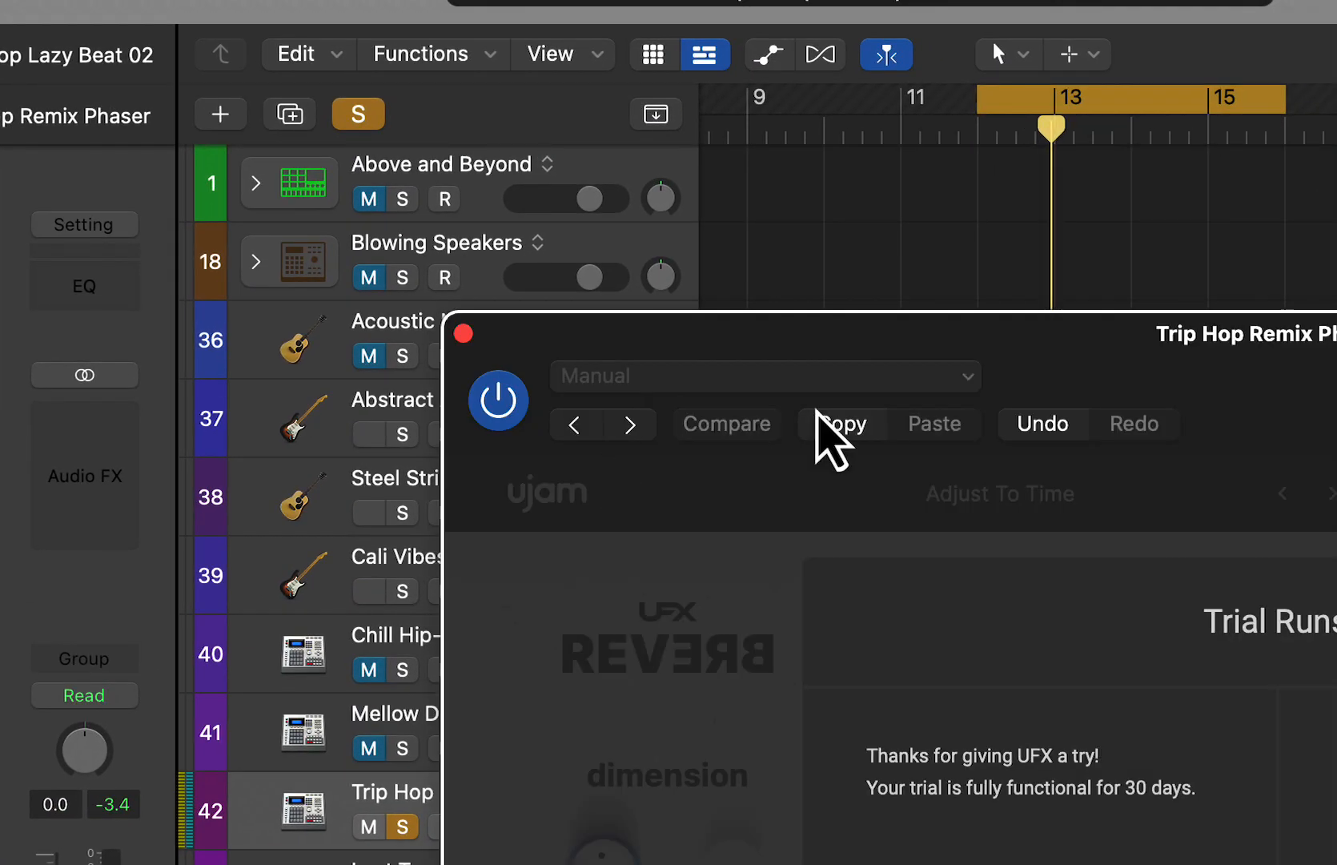
{"action": "left_click_drag", "start_coordinate": [911, 329], "coordinate": [540, 1]}
{"action": "left_click", "coordinate": [725, 683]}
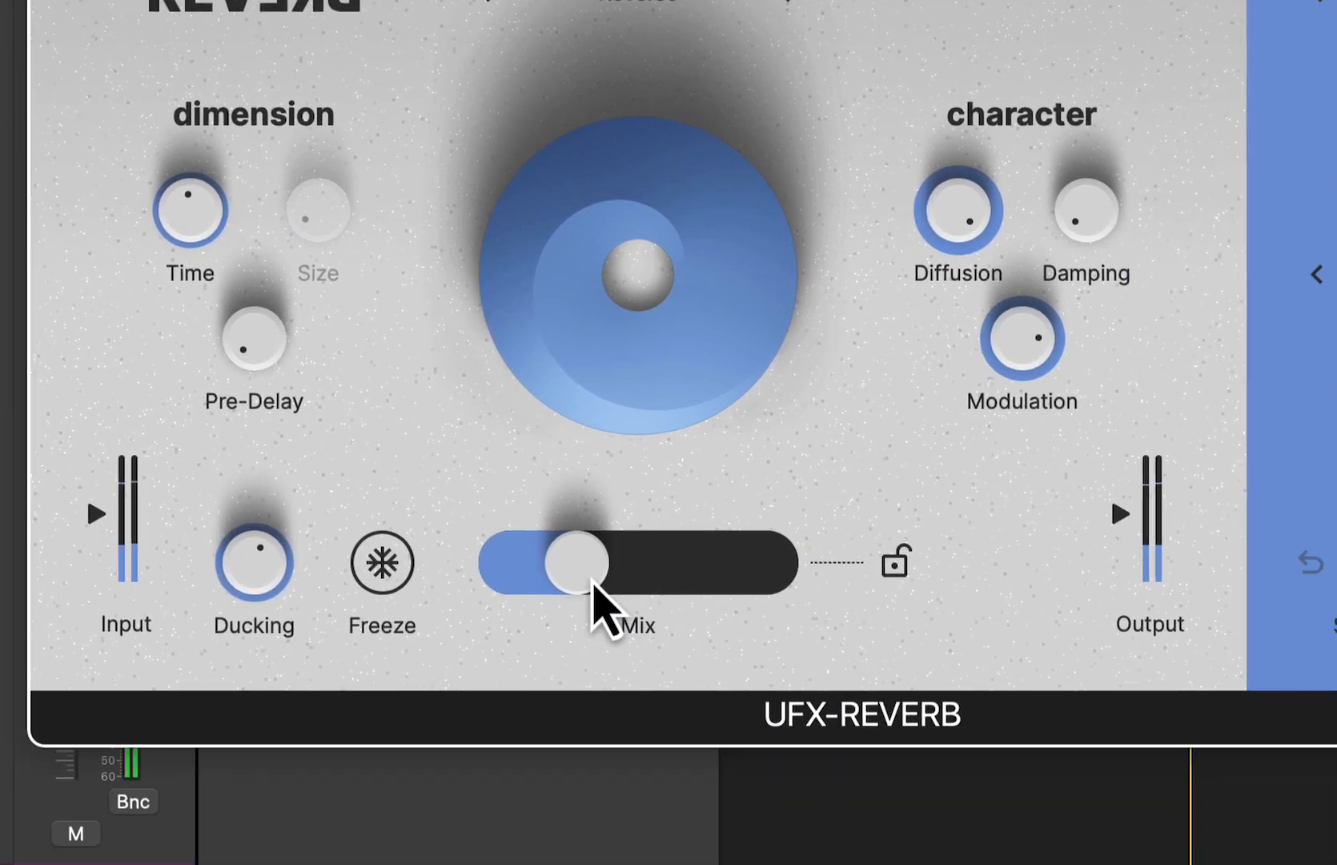
- Adjust the Mix on the Adjust To Time preset, and advance the preset through Breathing Snare to Chill Collins
{"action": "left_click_drag", "start_coordinate": [585, 541], "coordinate": [632, 543]}
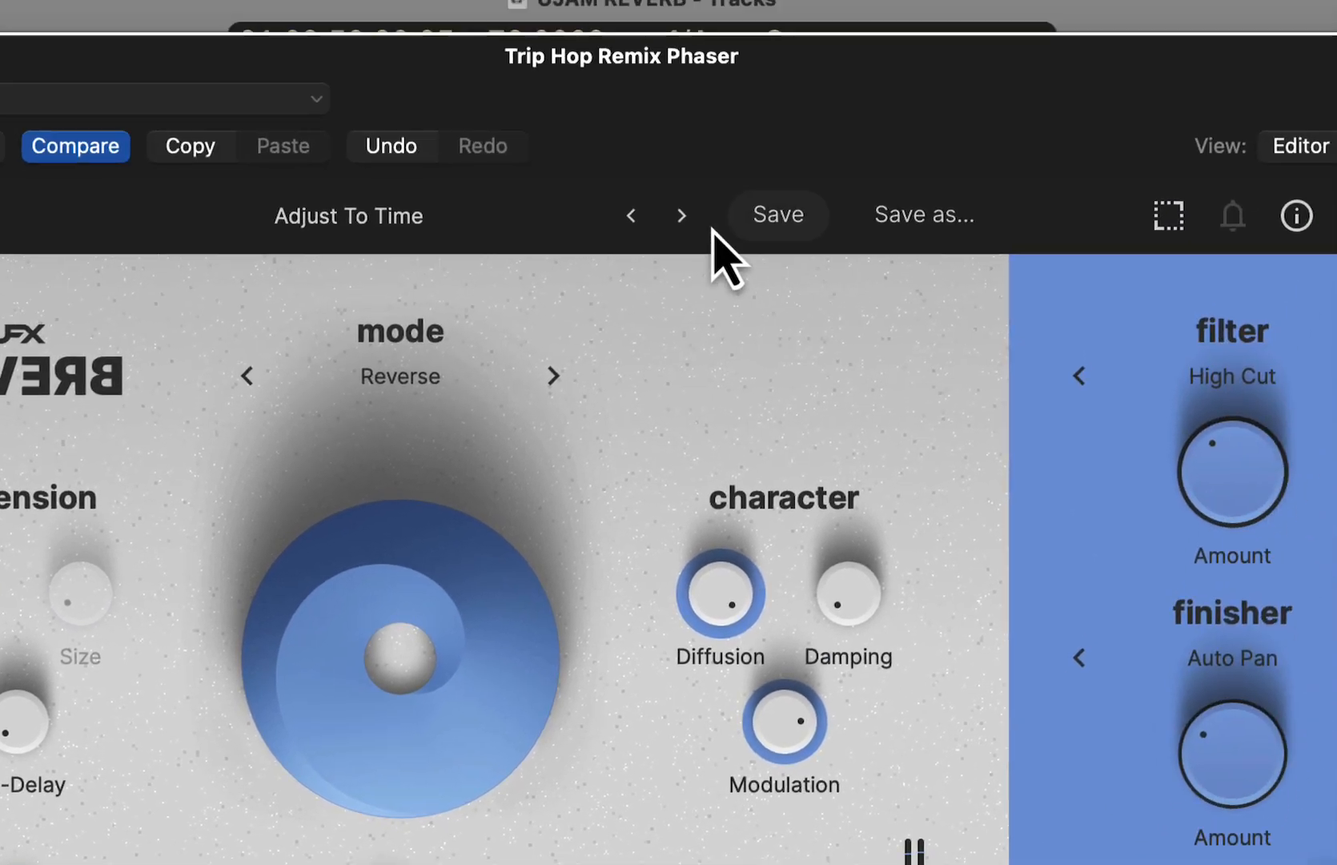
{"action": "left_click", "coordinate": [680, 215]}
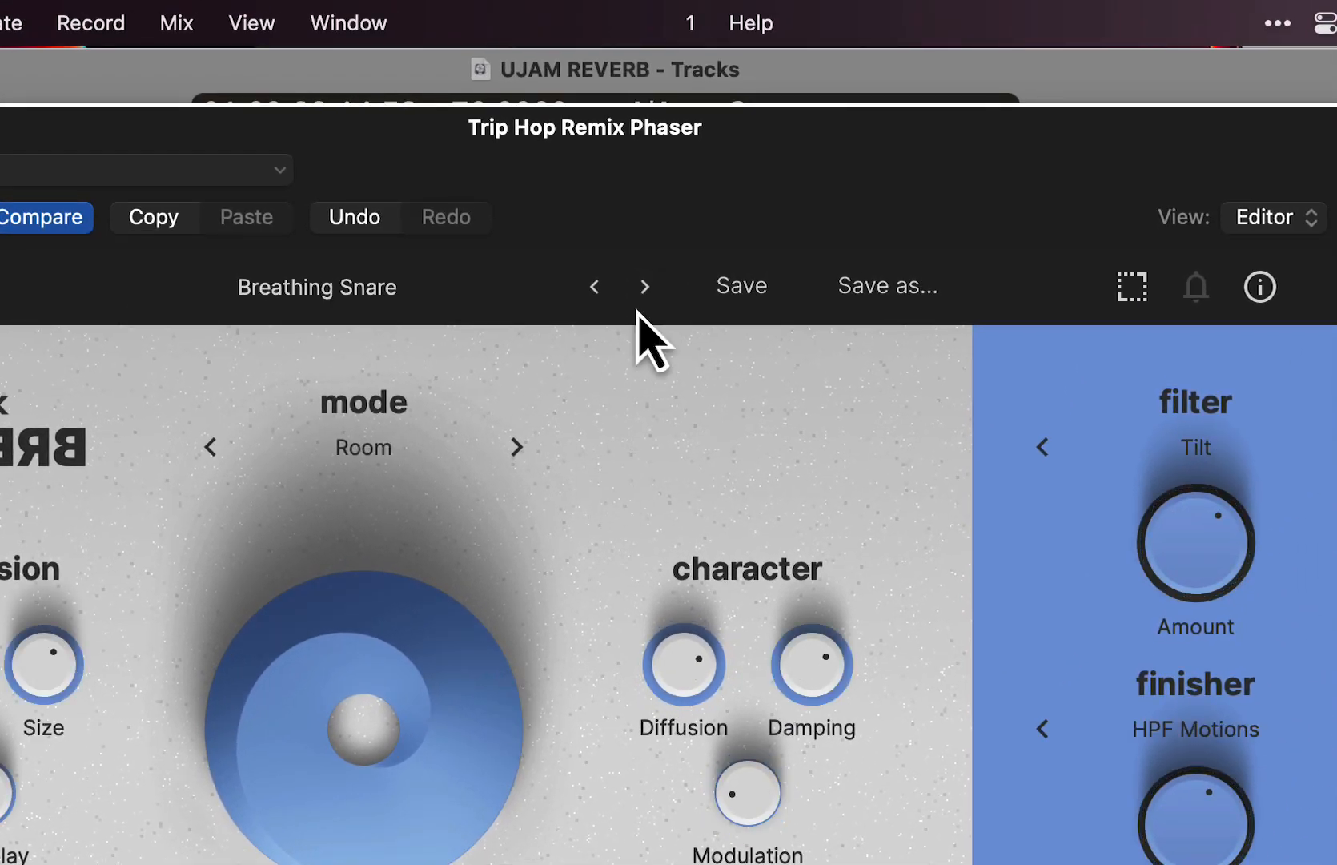
{"action": "left_click", "coordinate": [645, 288]}
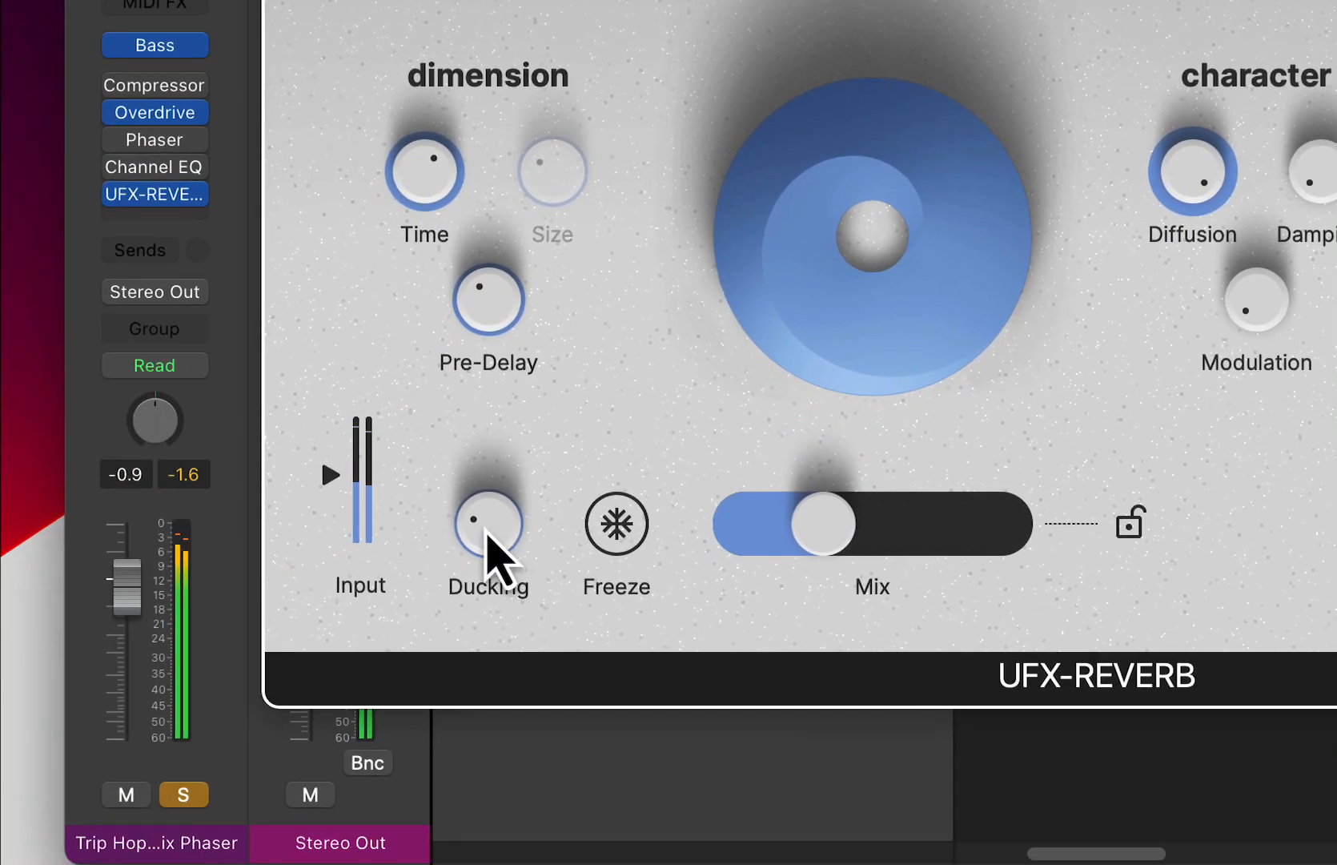
- Raise Ducking and set the Mix slightly above half on Chill Collins, and advance to the Comes And Goes preset
{"action": "left_click_drag", "start_coordinate": [488, 541], "coordinate": [551, 379]}
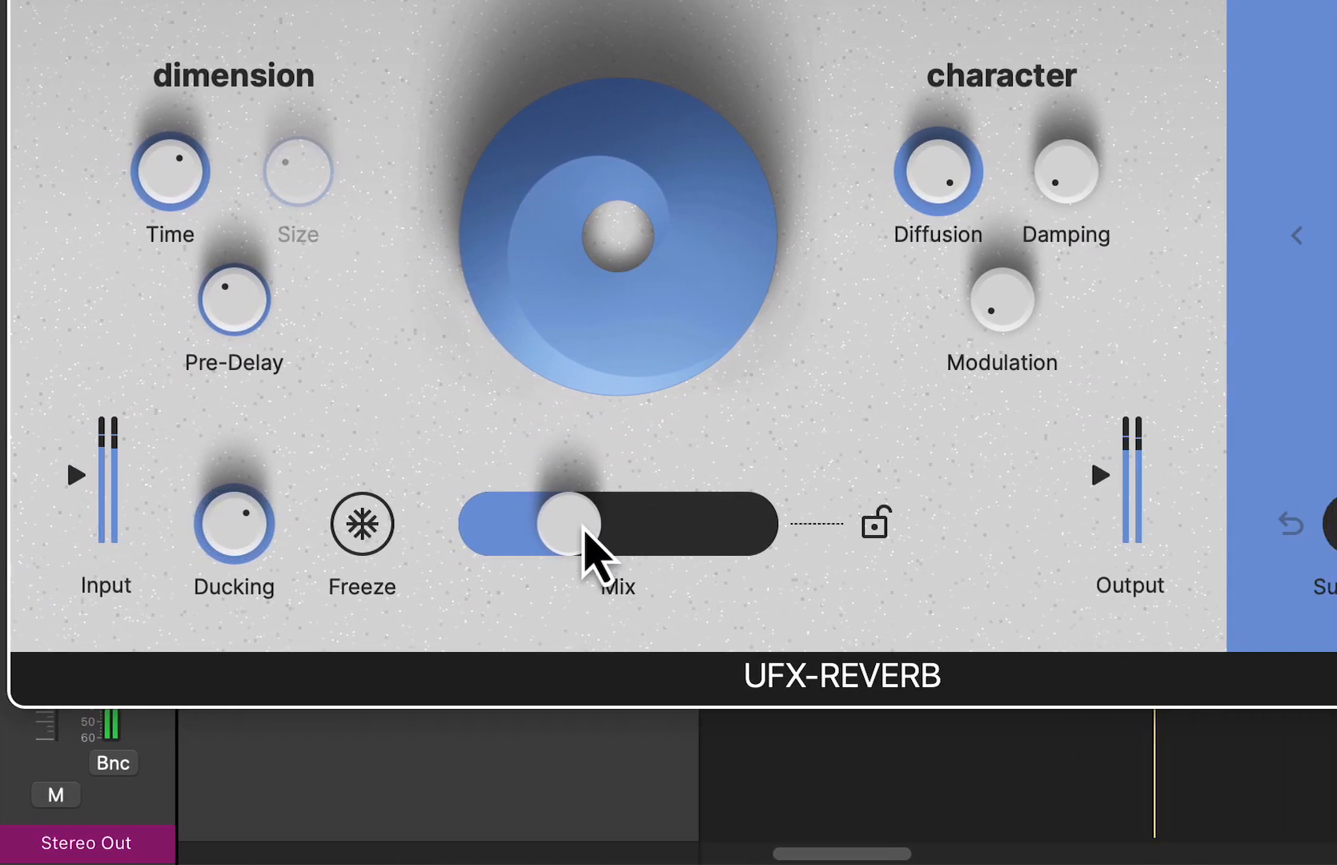
{"action": "left_click_drag", "start_coordinate": [833, 525], "coordinate": [950, 538]}
{"action": "left_click_drag", "start_coordinate": [695, 539], "coordinate": [678, 538]}
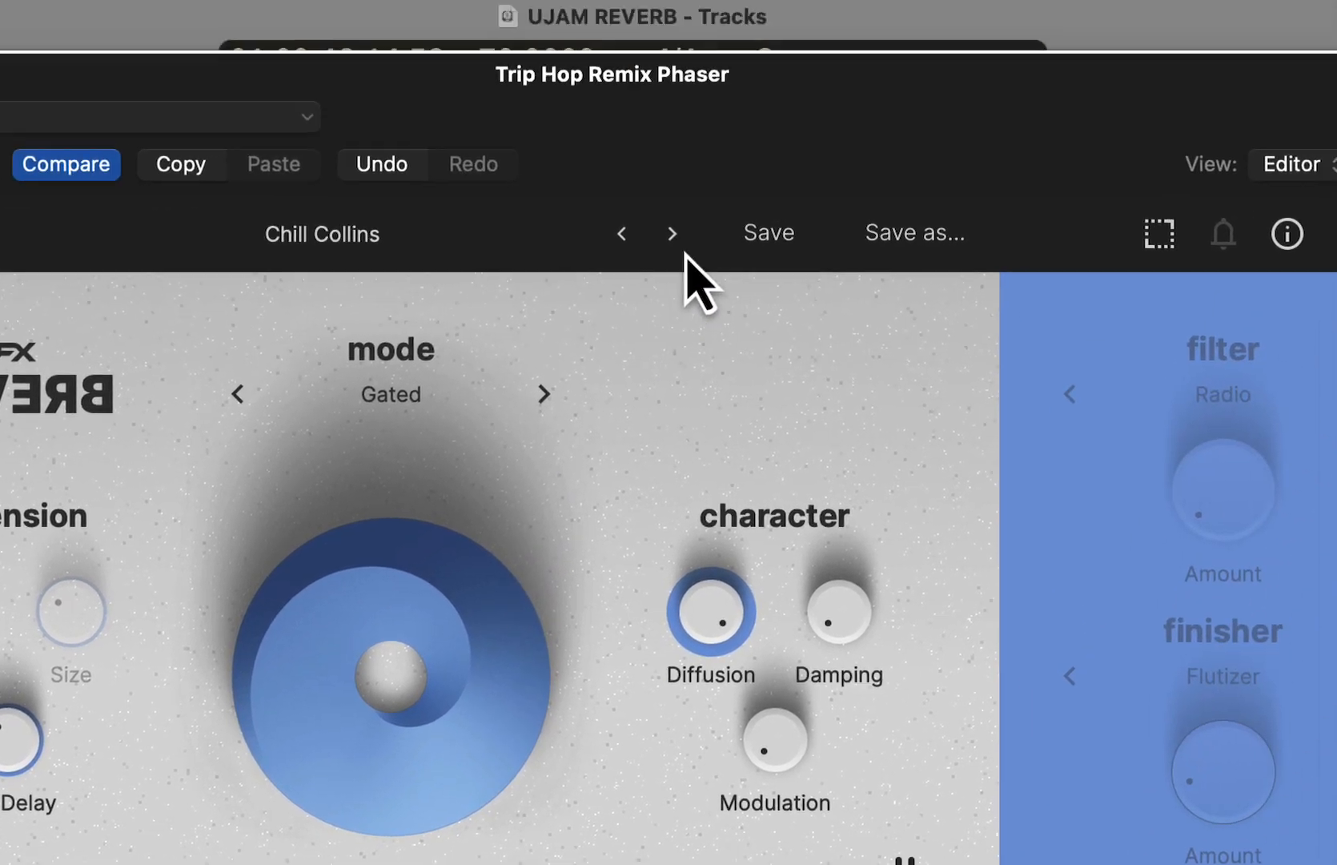
{"action": "left_click", "coordinate": [678, 238]}
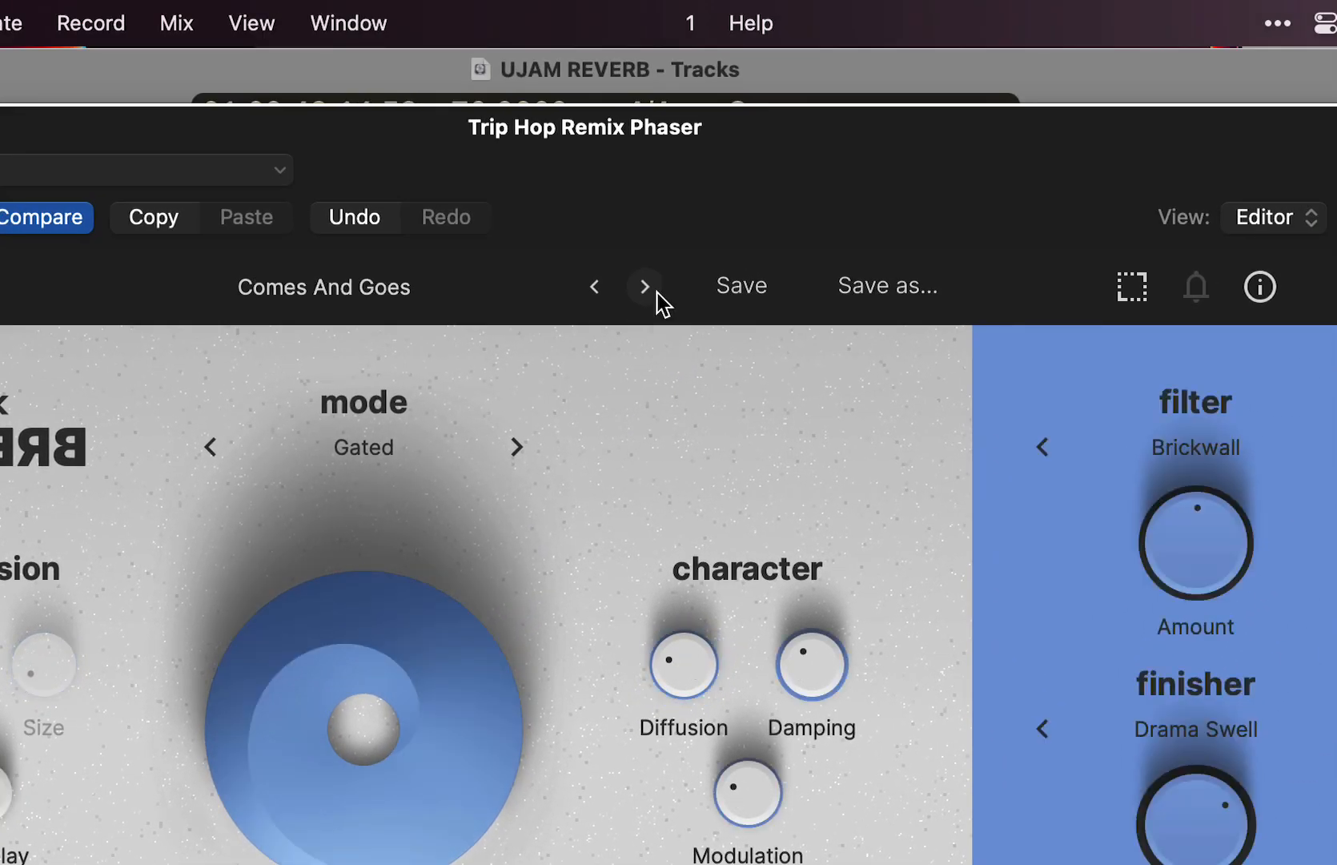
- Move the reverb window out of the way and solo and select the Lost Transmission Keys track
{"action": "left_click_drag", "start_coordinate": [694, 150], "coordinate": [753, 862]}
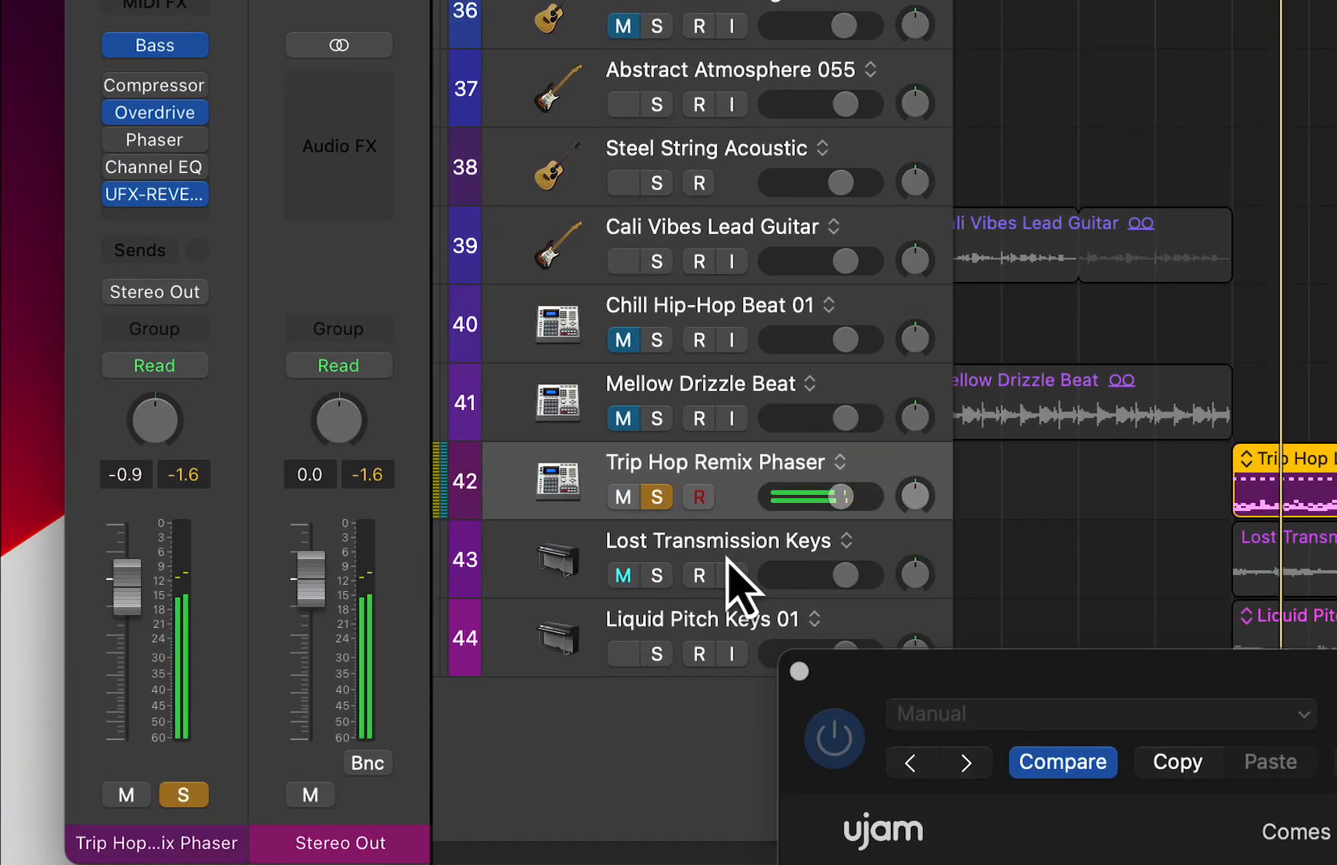
{"action": "left_click", "coordinate": [656, 575]}
{"action": "left_click", "coordinate": [703, 553]}
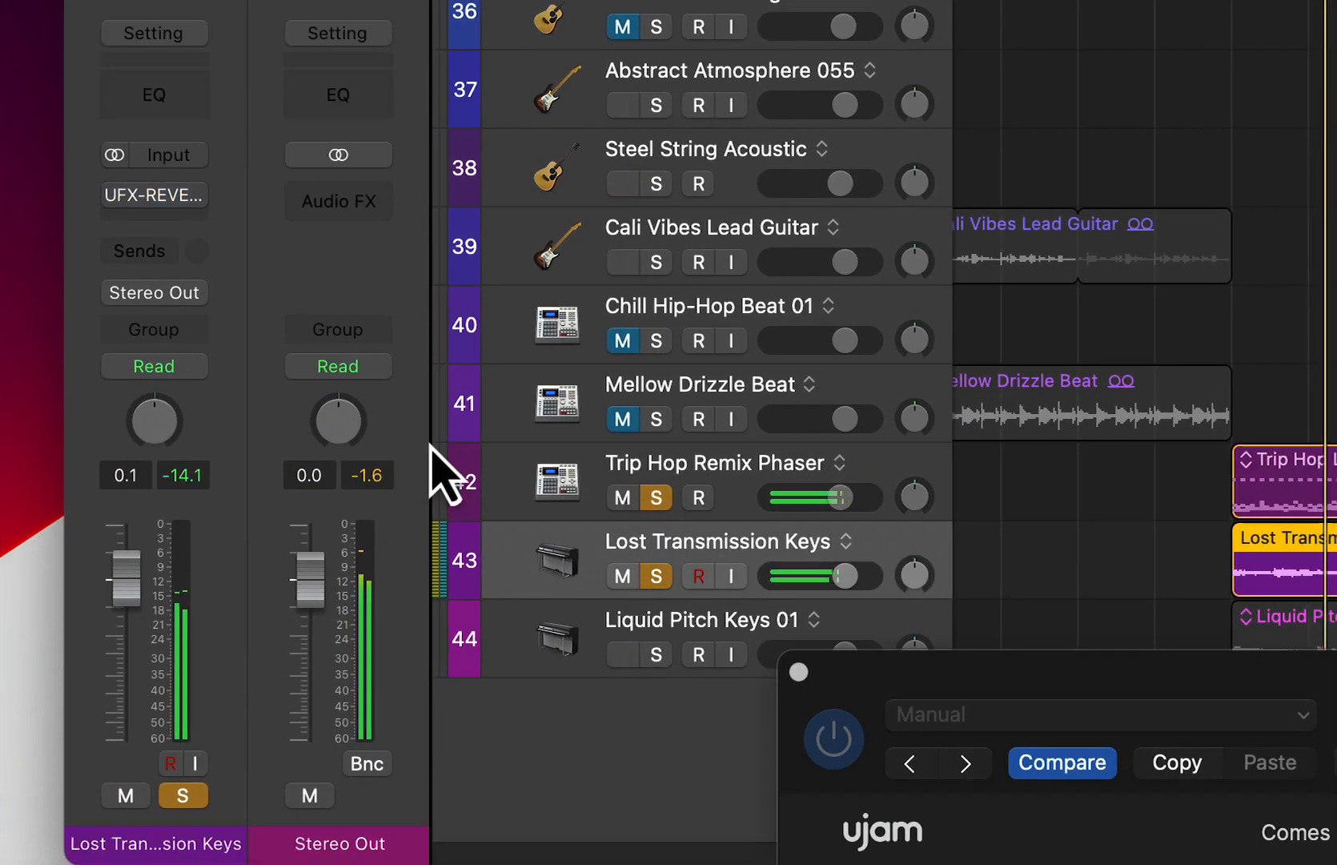
- Open the UFX-REVERB window on the Lost Transmission Keys track, dismiss the trial notice and reposition the window
{"action": "left_click", "coordinate": [36, 382]}
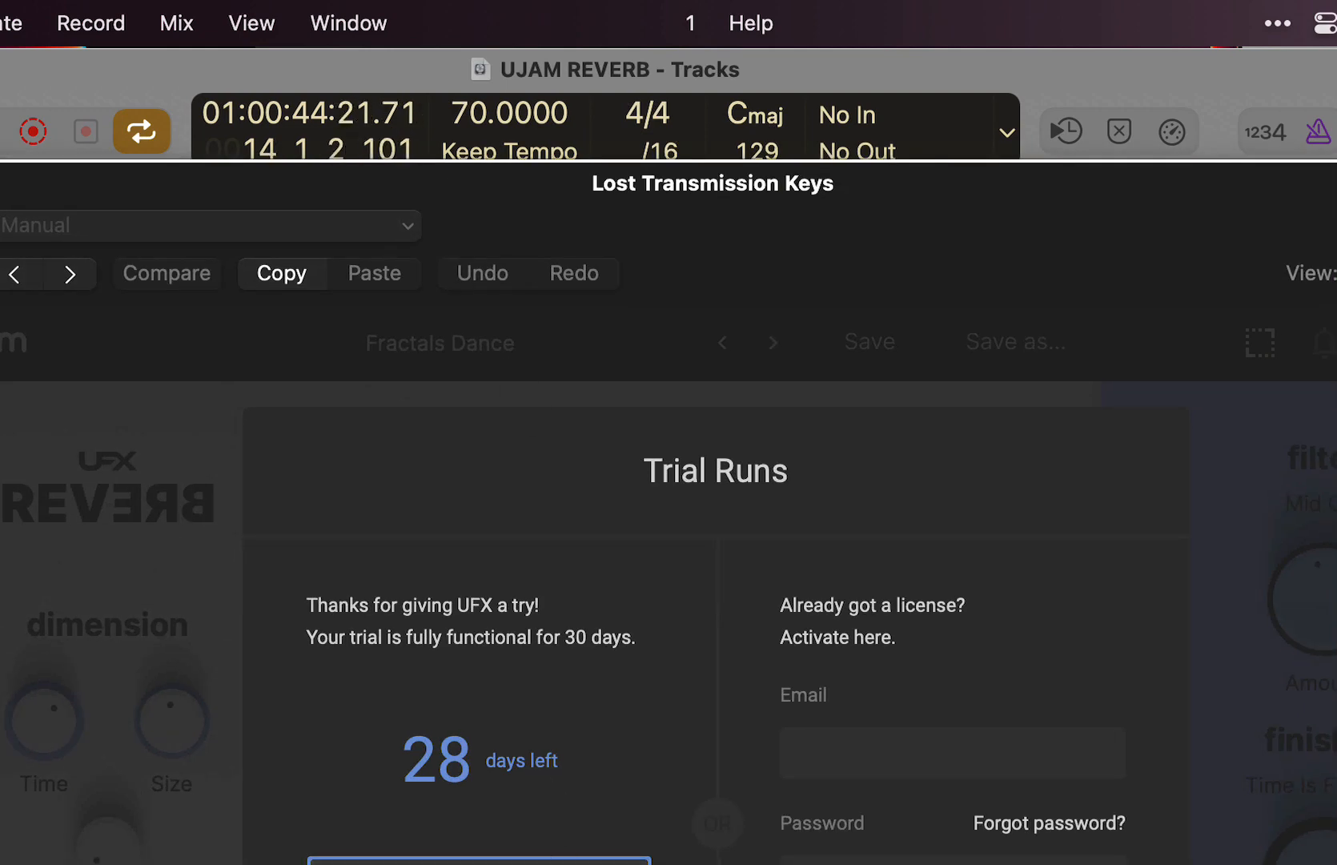
{"action": "left_click", "coordinate": [479, 861]}
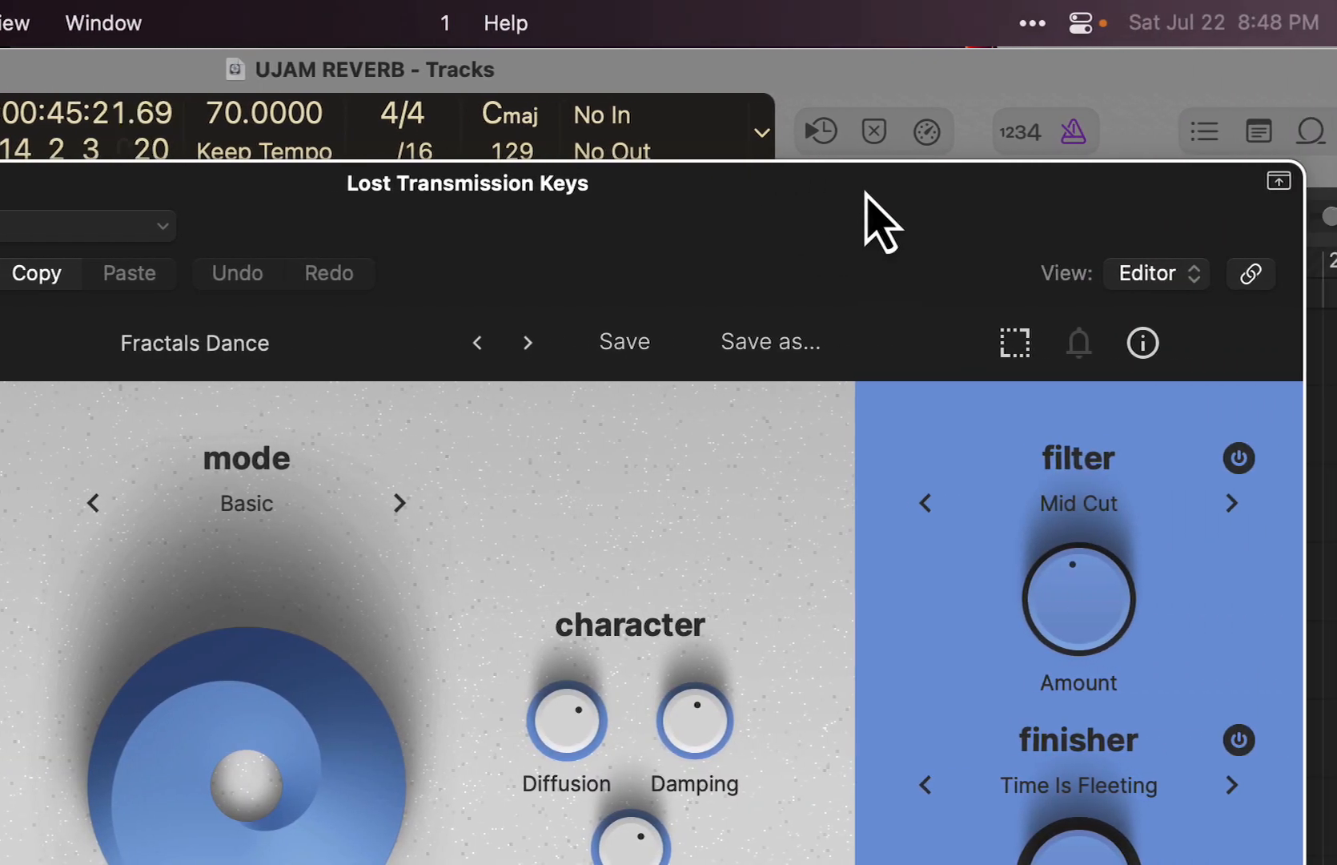
{"action": "left_click_drag", "start_coordinate": [1111, 197], "coordinate": [1041, 162]}
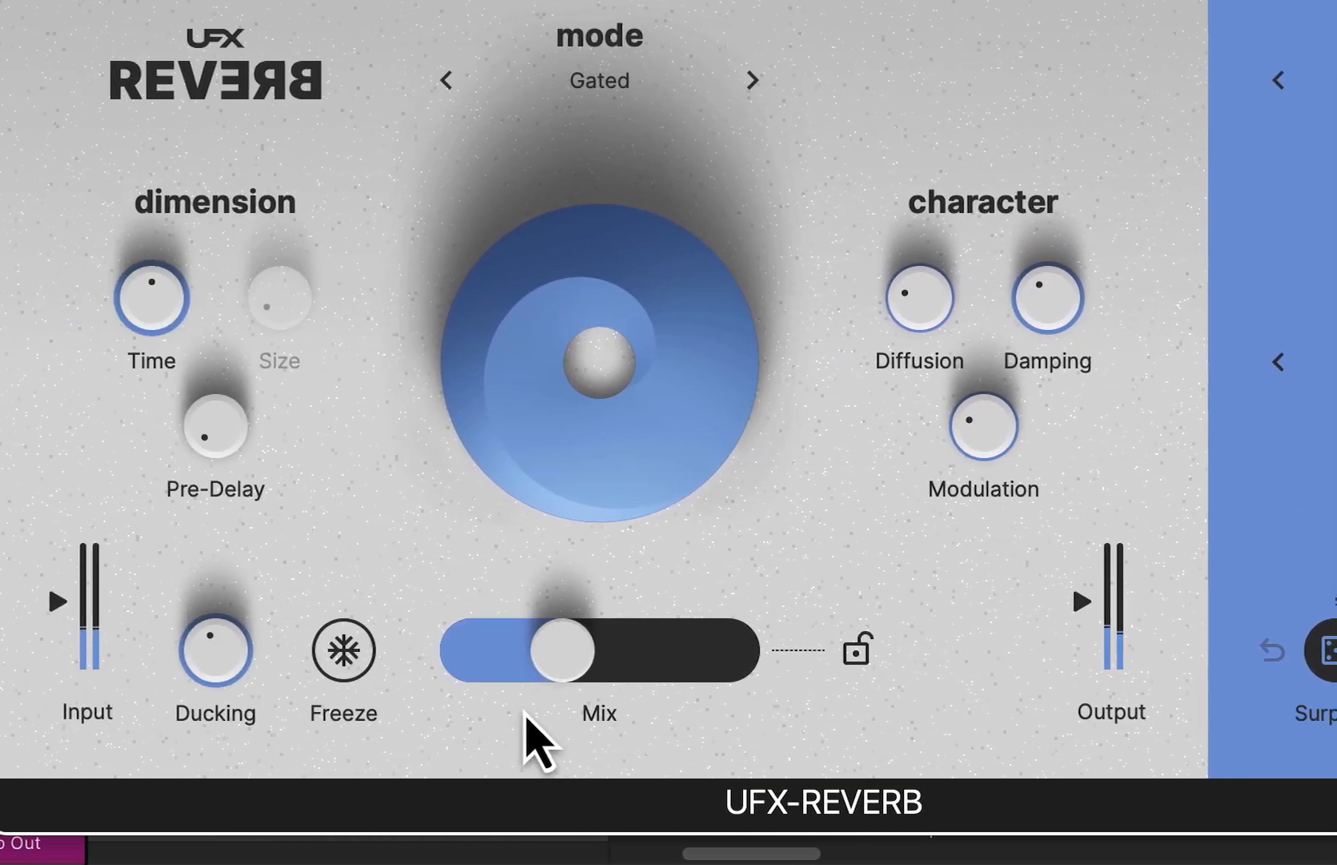
- Reposition the Trip Hop Remix Phaser reverb, reduce its Mix to about 10%, and return to the Lost Transmission Keys reverb
{"action": "left_click_drag", "start_coordinate": [151, 710], "coordinate": [92, 663]}
{"action": "left_click_drag", "start_coordinate": [561, 663], "coordinate": [553, 663]}
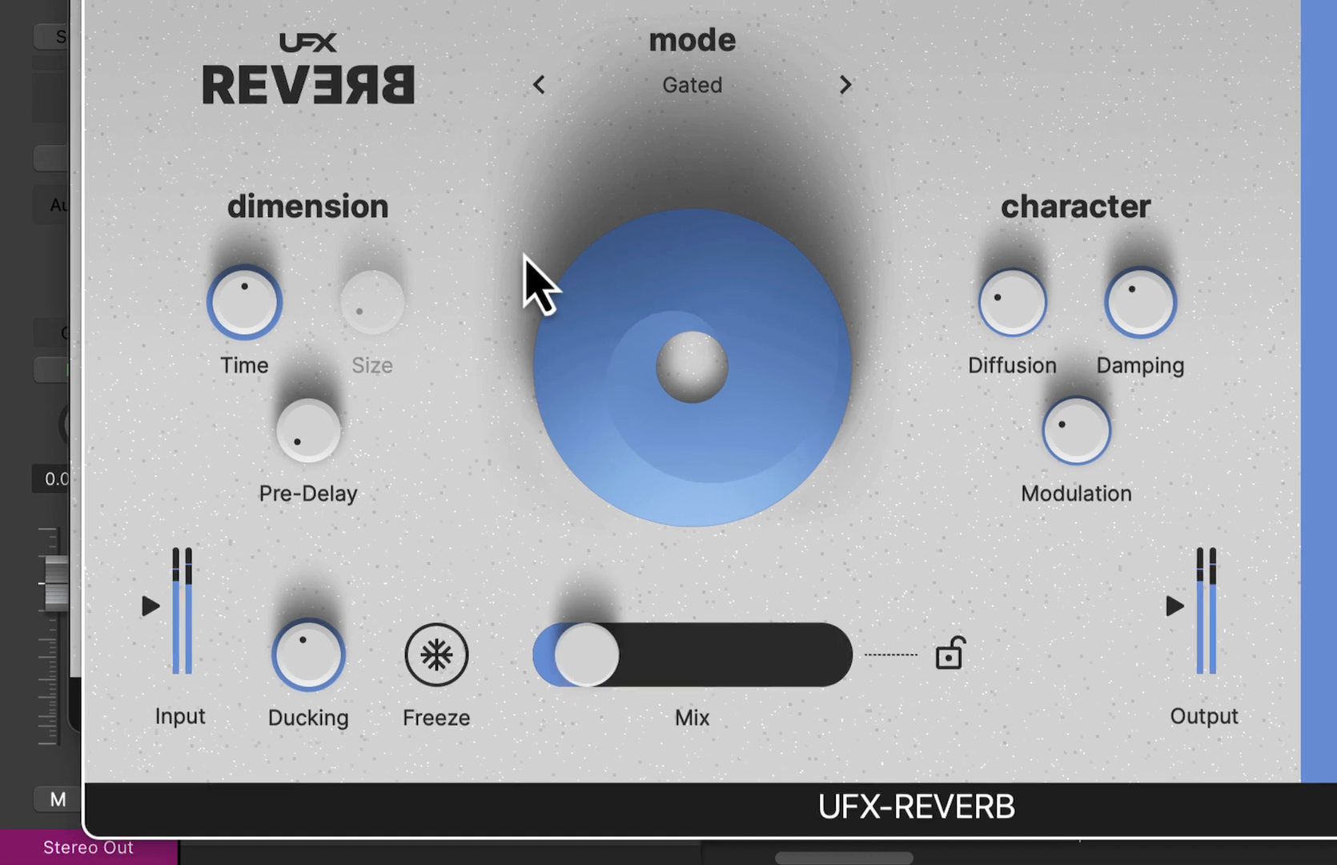
{"action": "left_click", "coordinate": [356, 255]}
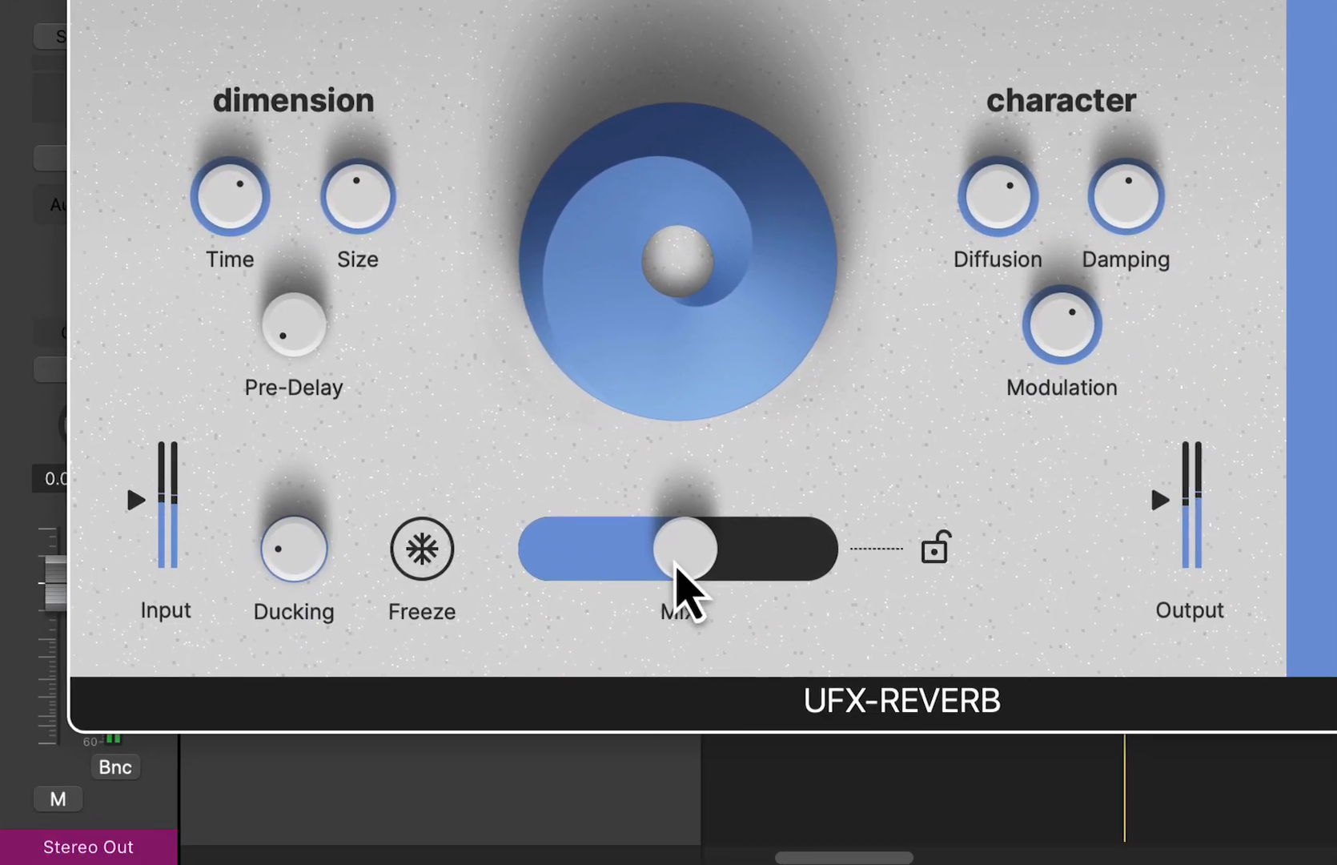
- Lower the Mix on Fractals Dance to about 20% and switch the finisher to Chop Chop from the Glitch group
{"action": "left_click_drag", "start_coordinate": [676, 553], "coordinate": [557, 561]}
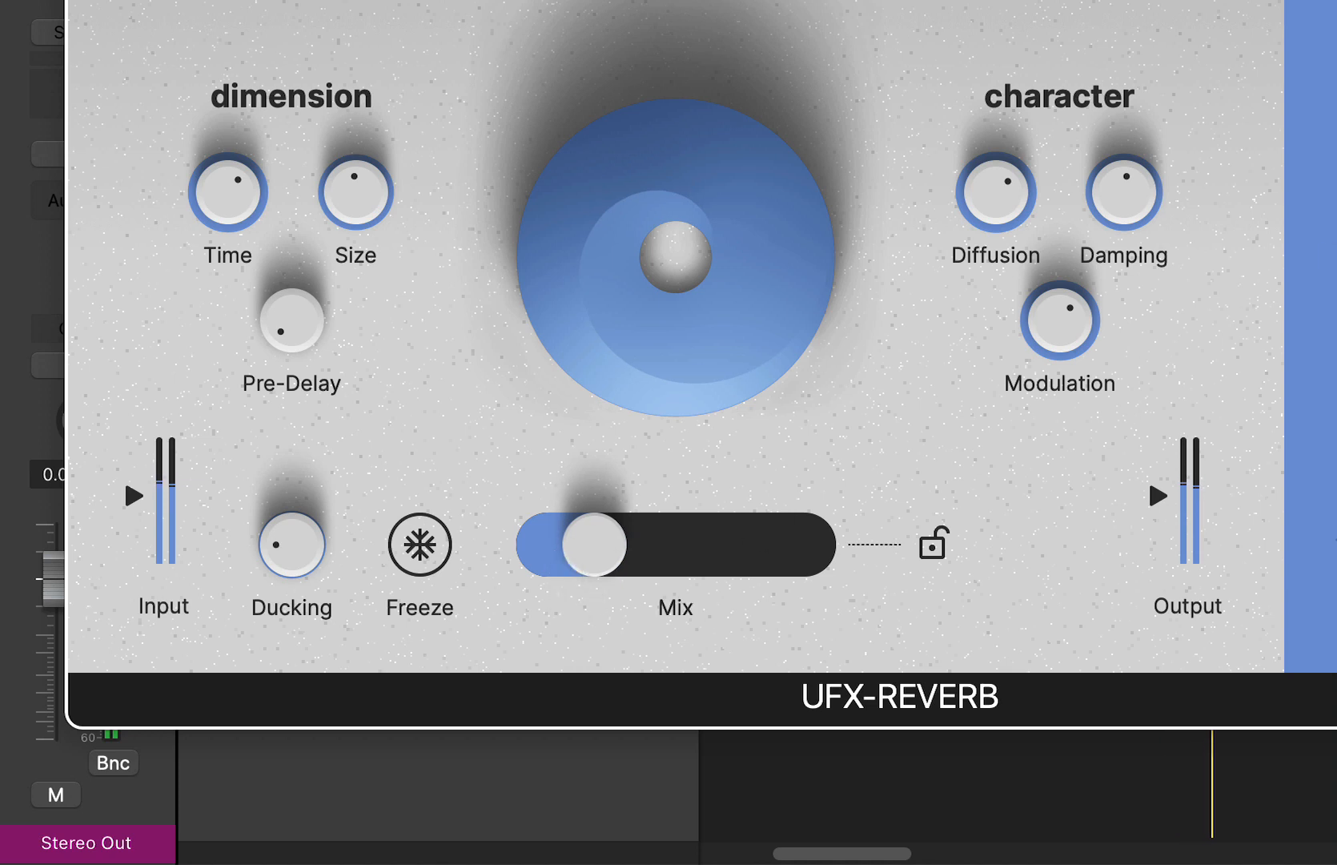
{"action": "left_click", "coordinate": [1325, 330]}
{"action": "mouse_move", "coordinate": [1020, 641]}
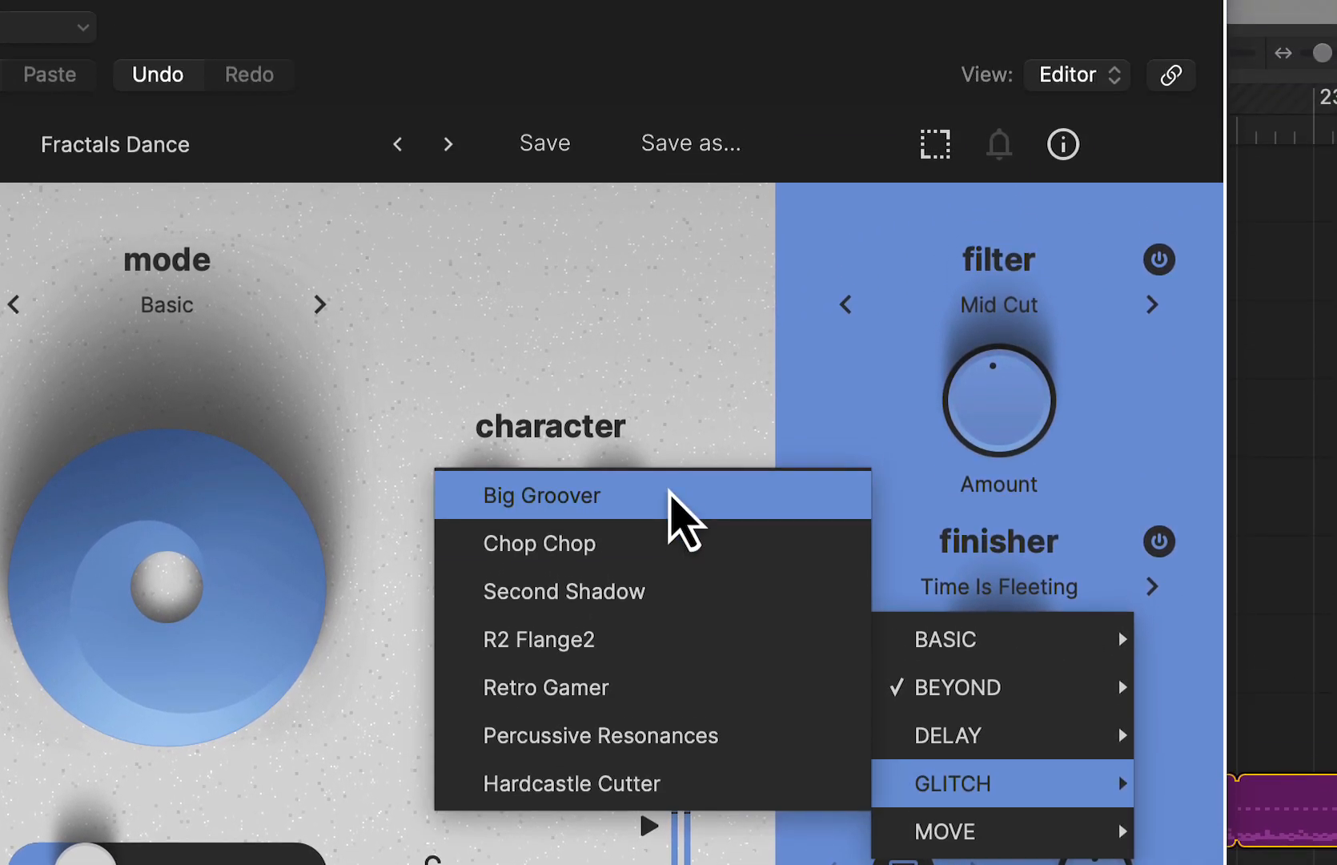
{"action": "left_click", "coordinate": [672, 333]}
- Raise the Mix to just over 40% and increase the Ducking slightly
{"action": "left_click_drag", "start_coordinate": [276, 750], "coordinate": [336, 751]}
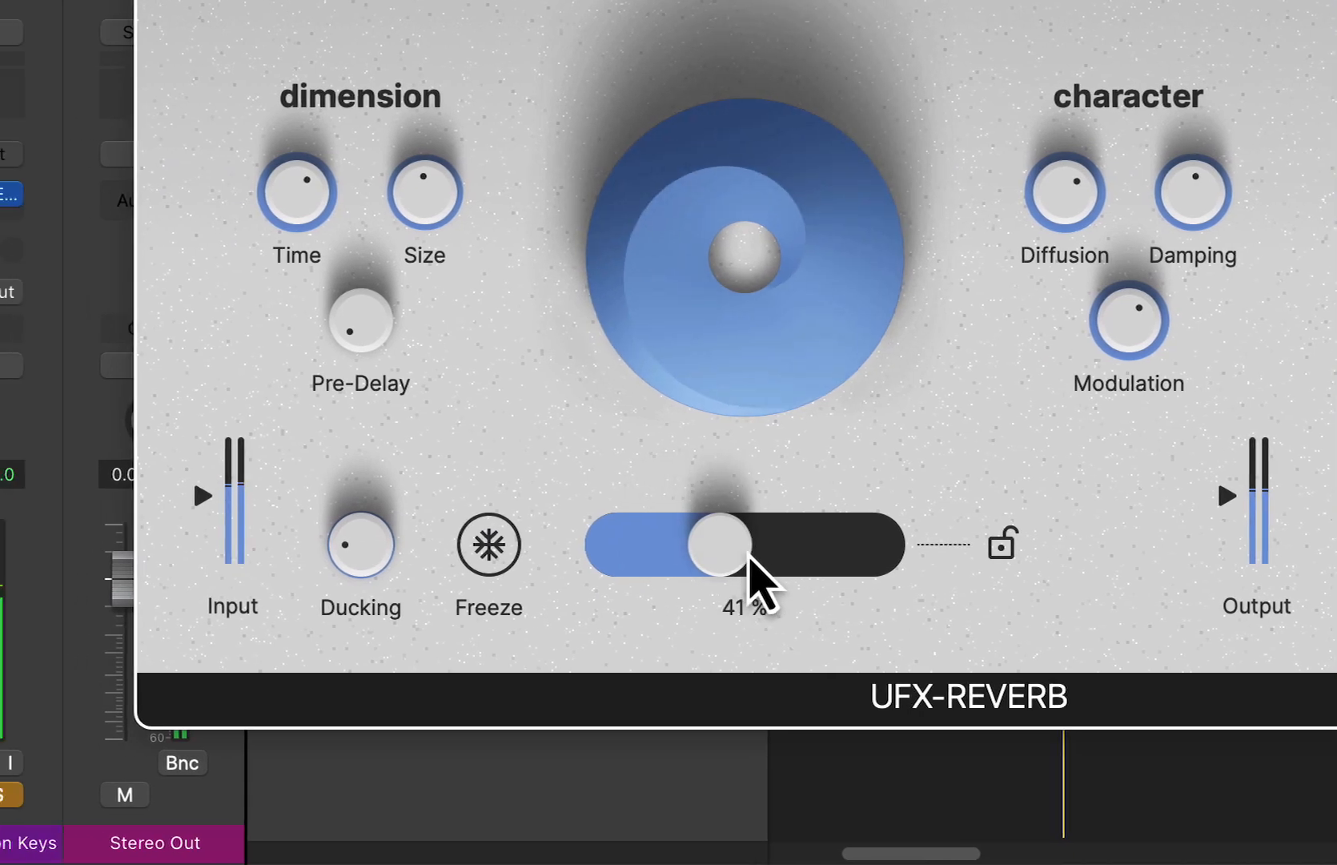
{"action": "mouse_move", "coordinate": [546, 481]}
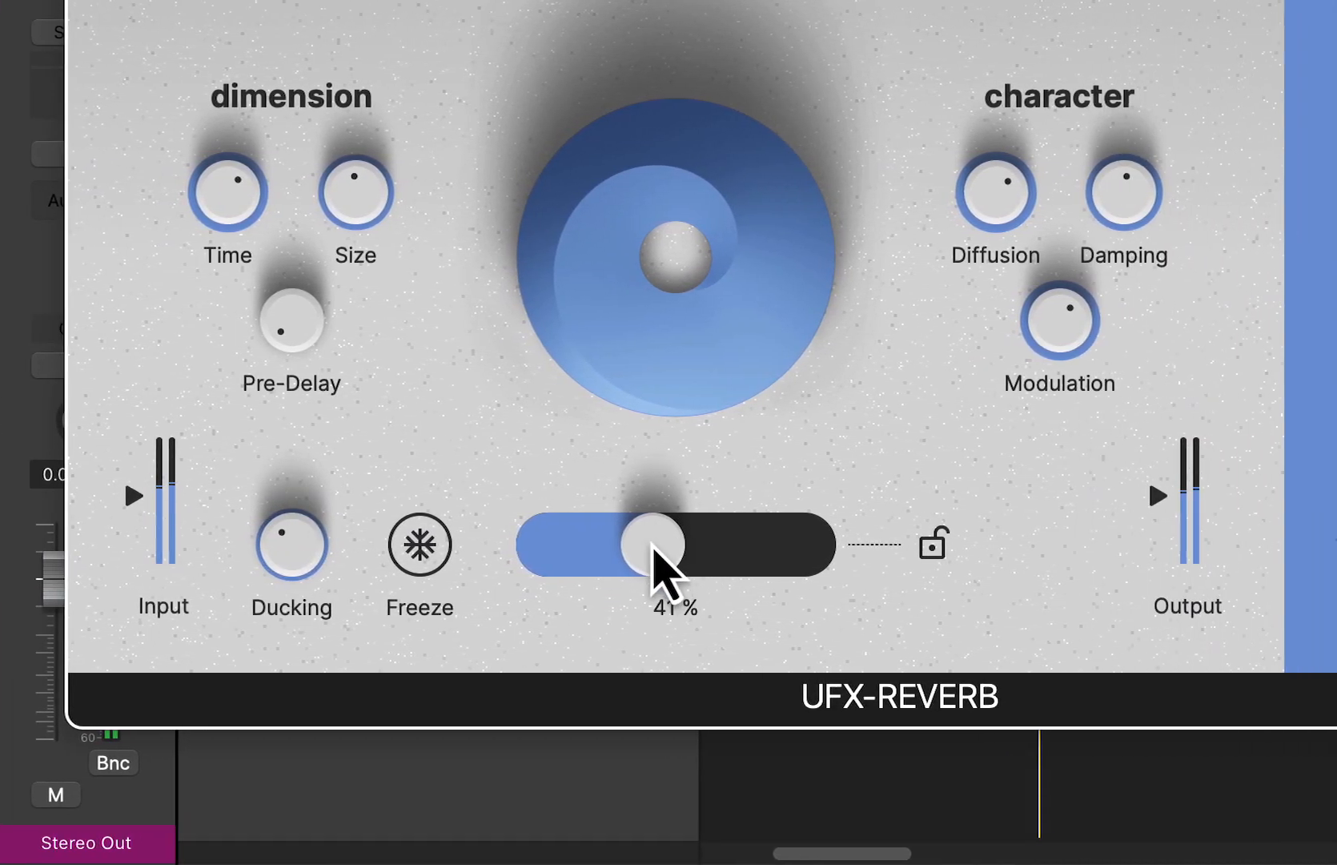
{"action": "left_click_drag", "start_coordinate": [904, 543], "coordinate": [917, 543]}
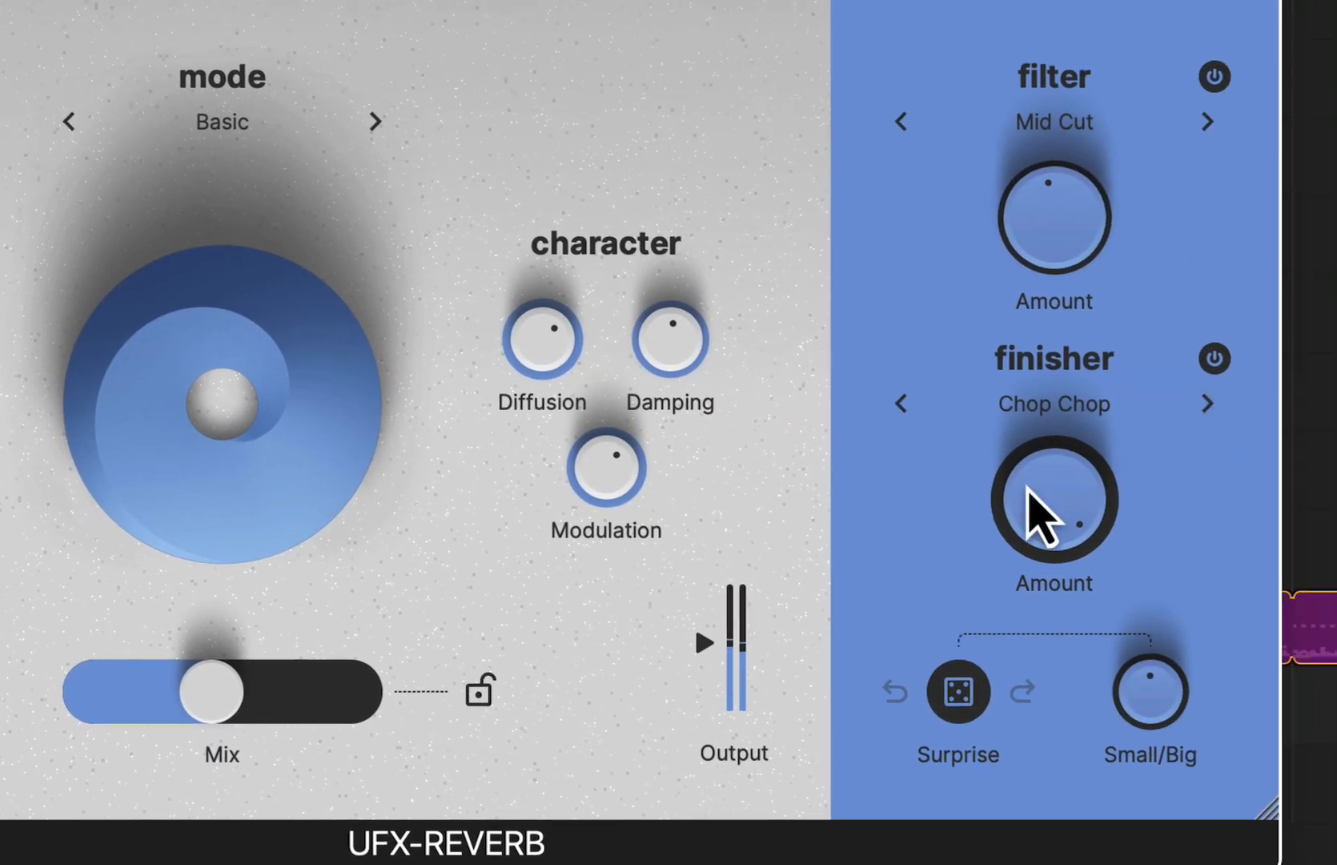
- Turn the Chop Chop finisher Amount down a little from its maximum
{"action": "left_click_drag", "start_coordinate": [1028, 488], "coordinate": [1027, 585]}
{"action": "scroll", "coordinate": [976, 410], "scroll_direction": "up", "scroll_amount": 3}
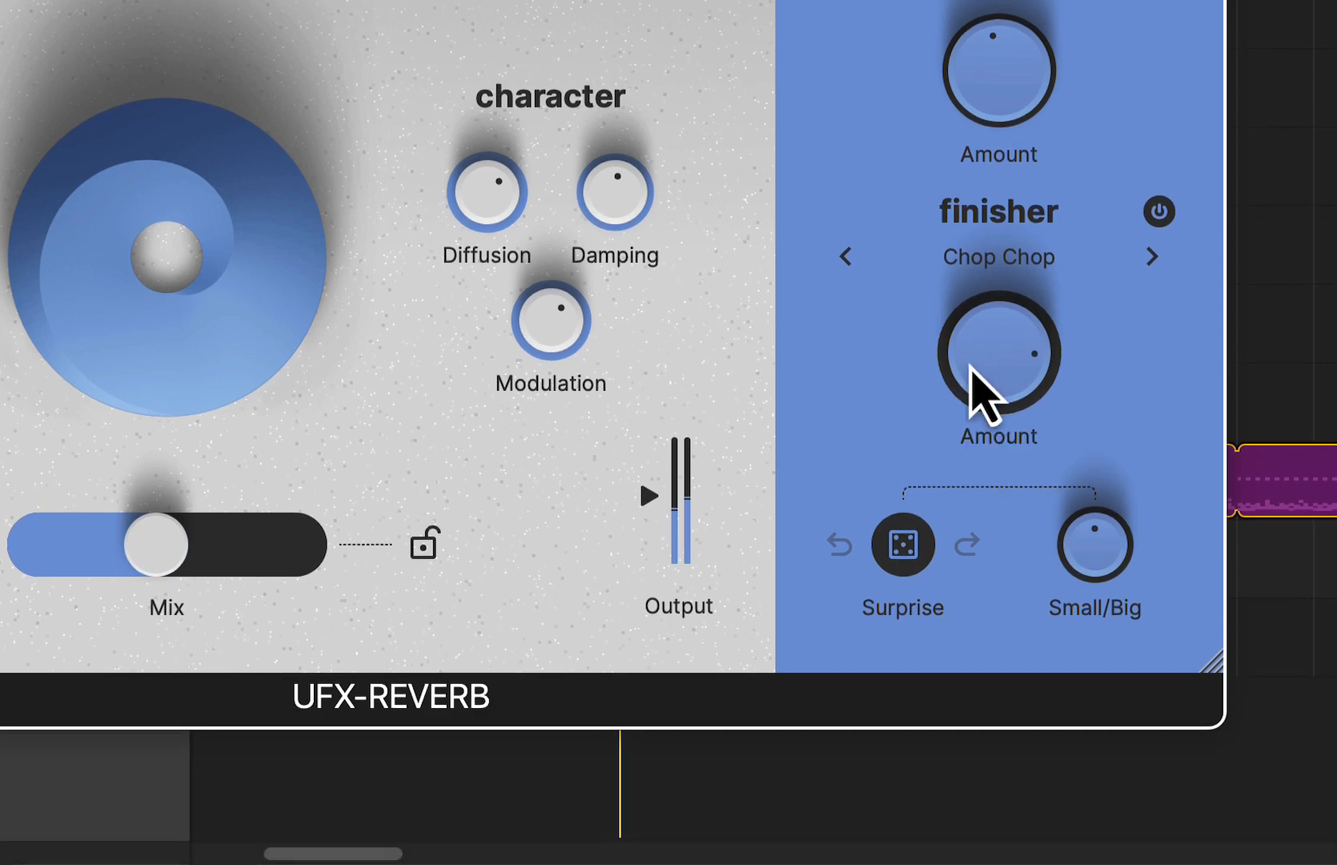
{"action": "scroll", "coordinate": [976, 410], "scroll_direction": "up", "scroll_amount": 5}
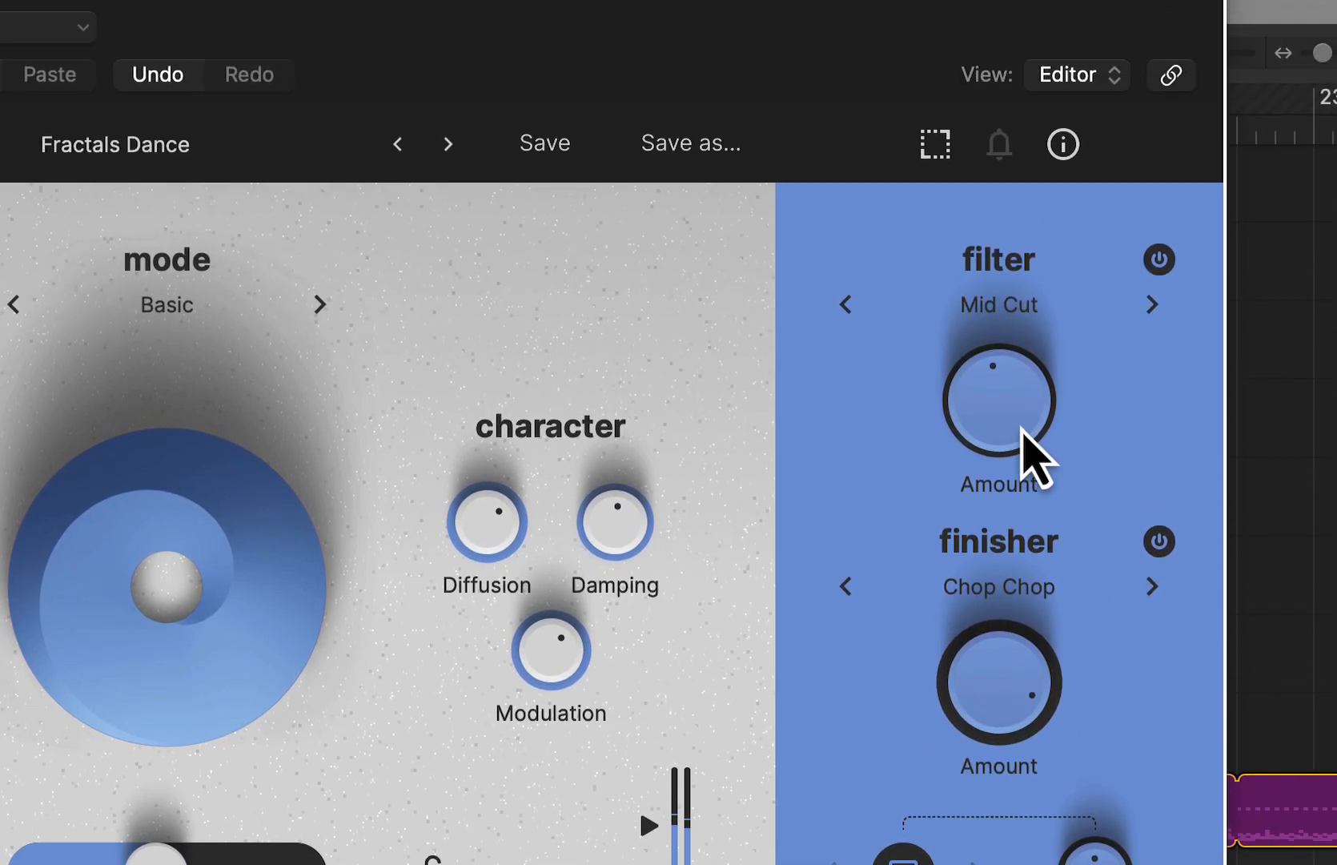
- Raise the Mid Cut filter Amount and briefly bypass the filter to compare the sound
{"action": "left_click_drag", "start_coordinate": [1018, 97], "coordinate": [1015, 12]}
{"action": "left_click", "coordinate": [1158, 401]}
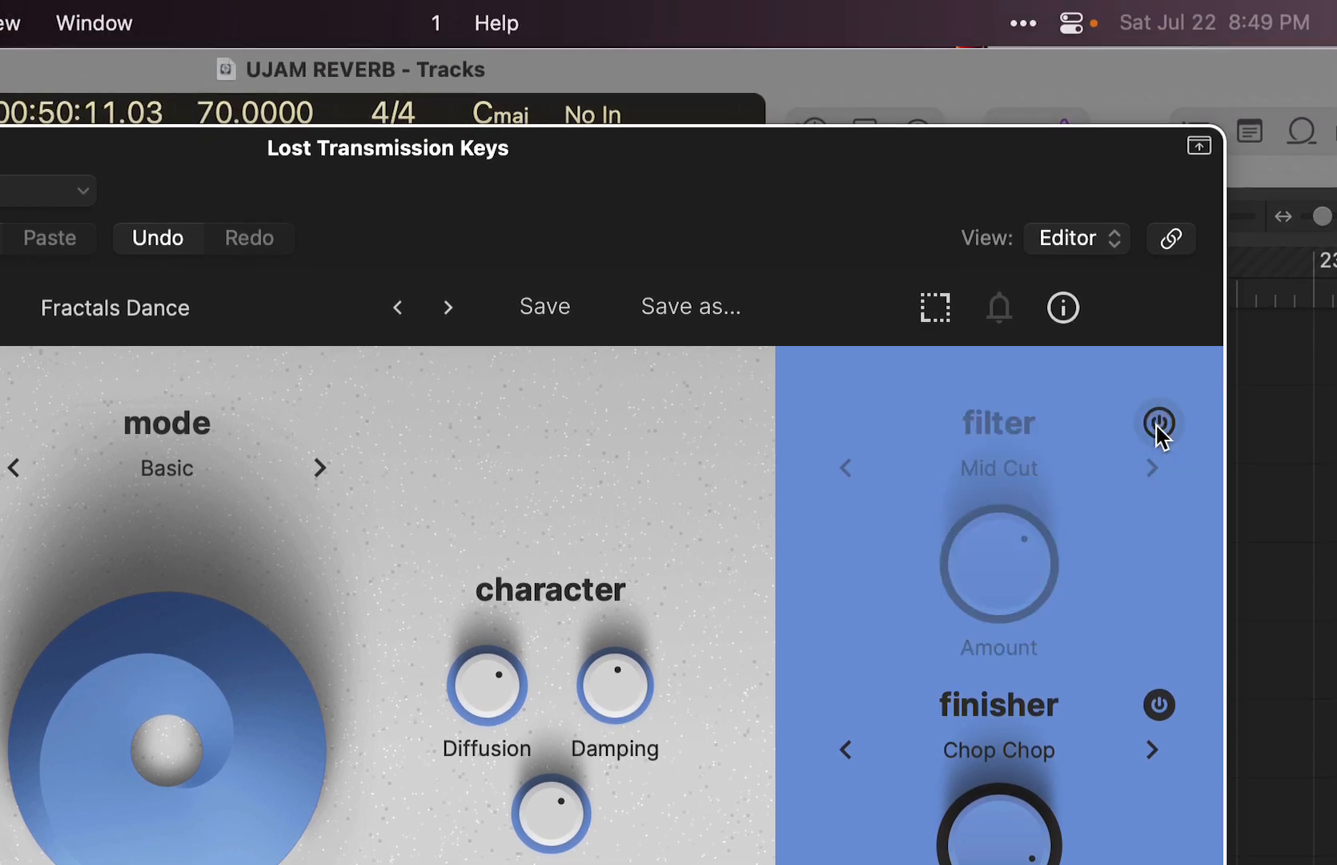
{"action": "left_click", "coordinate": [1158, 424]}
- Switch the filter type to Radio and turn its Amount up close to maximum
{"action": "left_click", "coordinate": [1035, 477]}
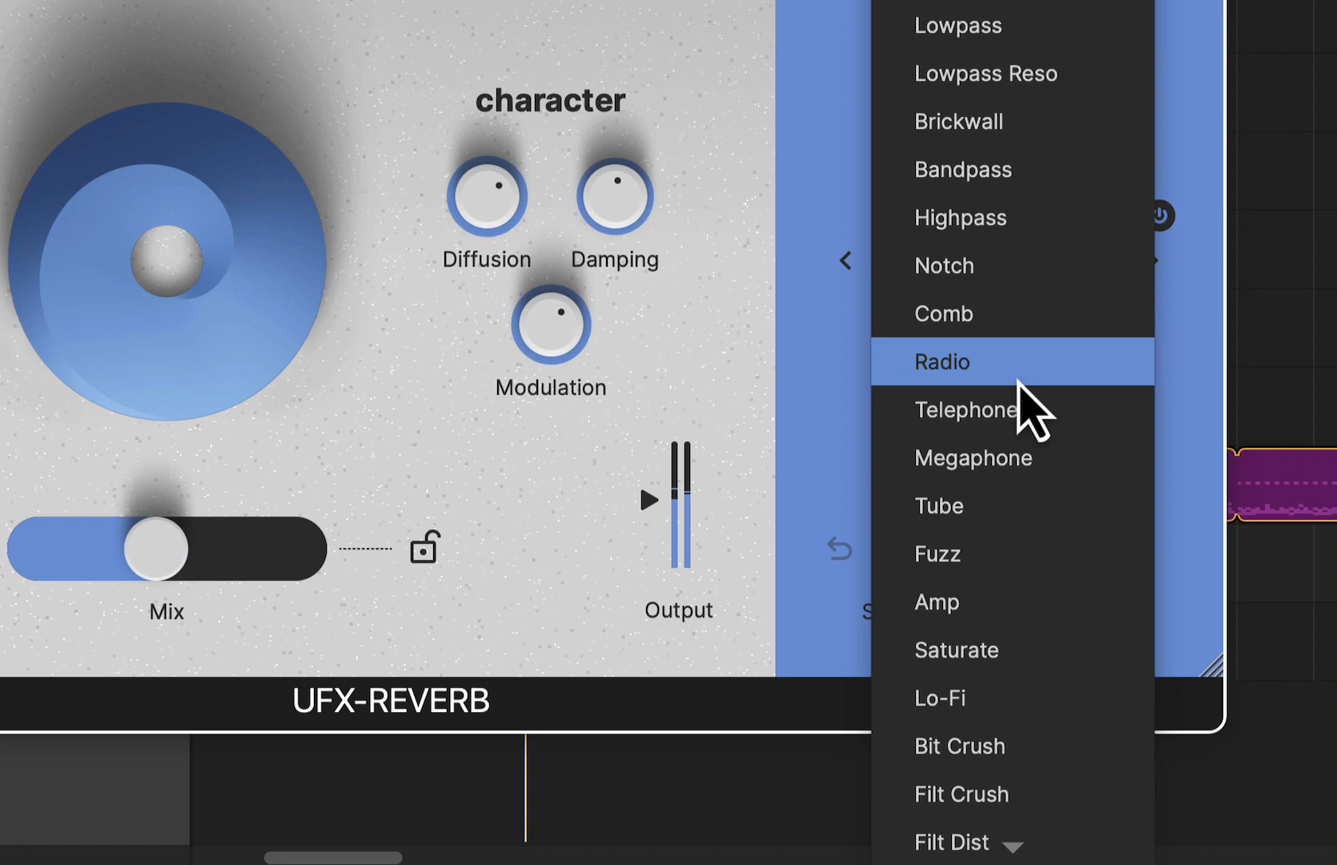
{"action": "left_click", "coordinate": [1023, 856]}
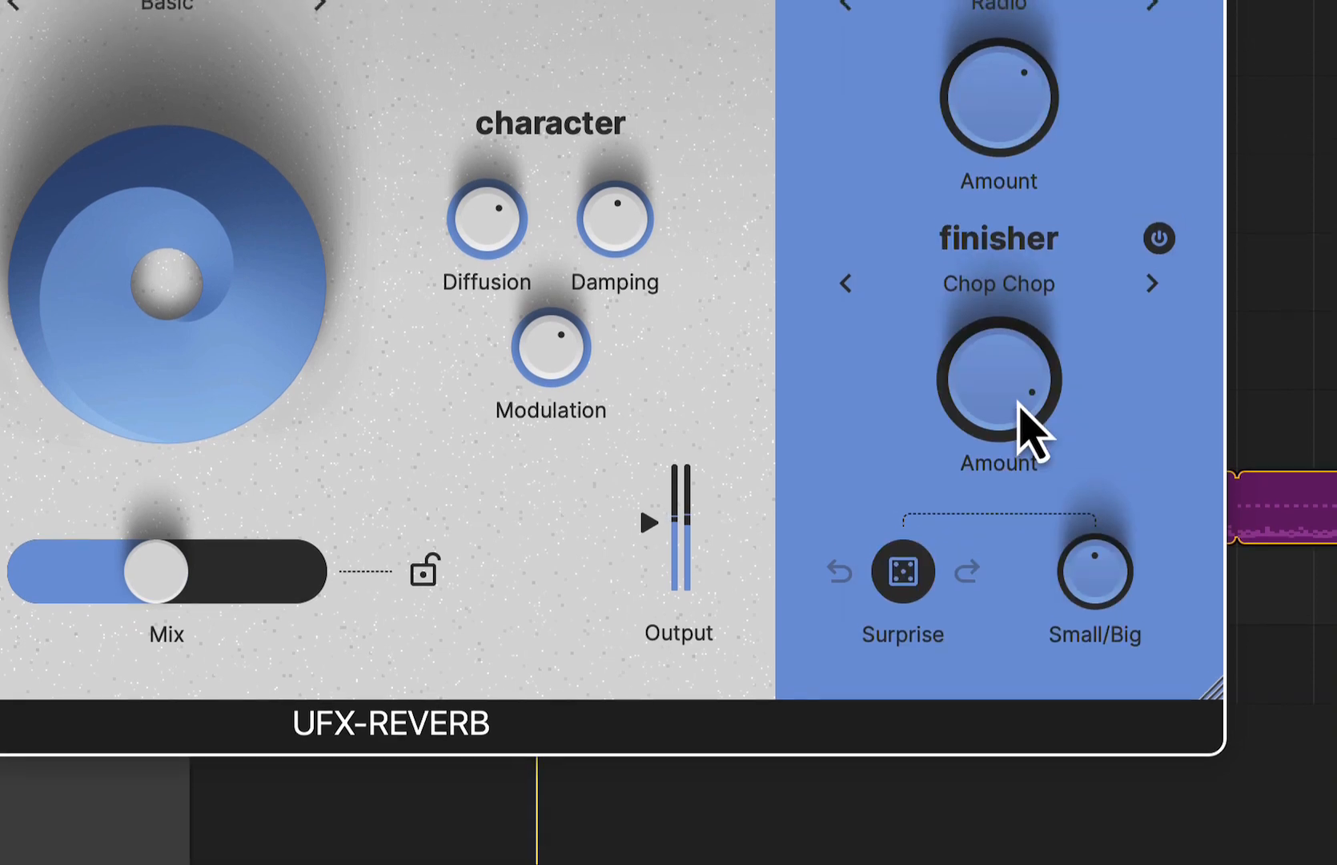
{"action": "left_click_drag", "start_coordinate": [999, 344], "coordinate": [1006, 166]}
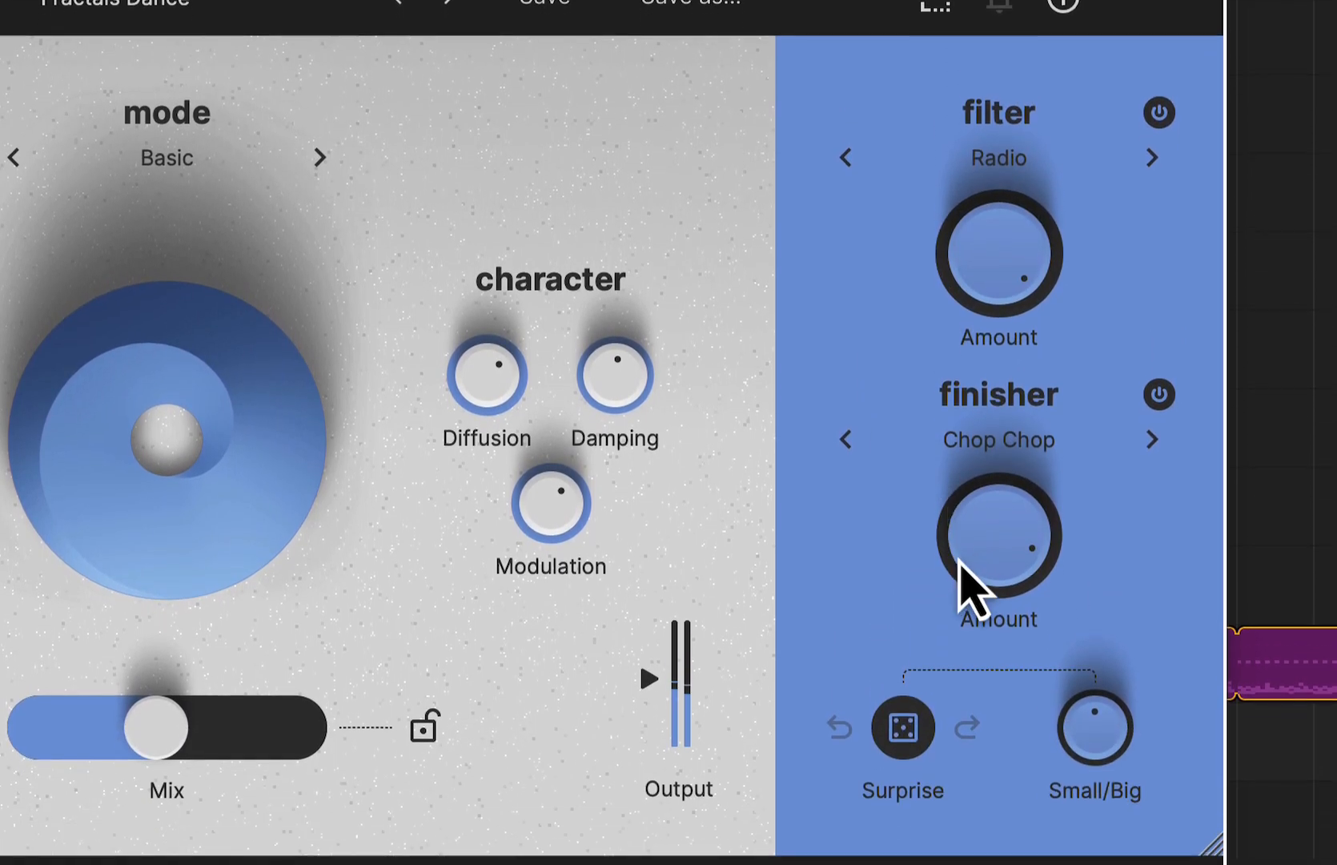
{"action": "left_click_drag", "start_coordinate": [961, 649], "coordinate": [991, 664]}
{"action": "left_click_drag", "start_coordinate": [991, 559], "coordinate": [978, 245]}
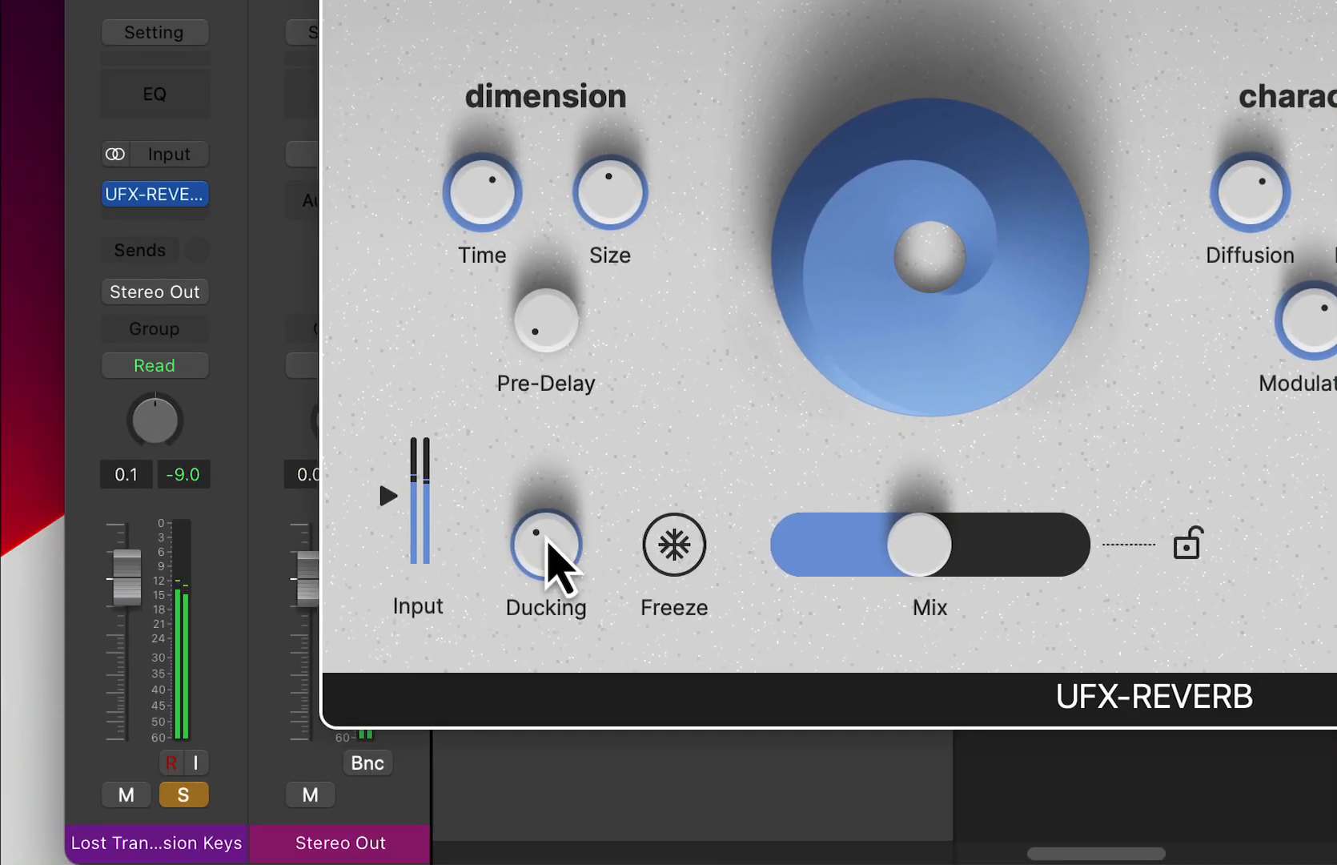
- Increase the Ducking to well above half and lower the Mix to about a third
{"action": "left_click_drag", "start_coordinate": [547, 538], "coordinate": [596, 412]}
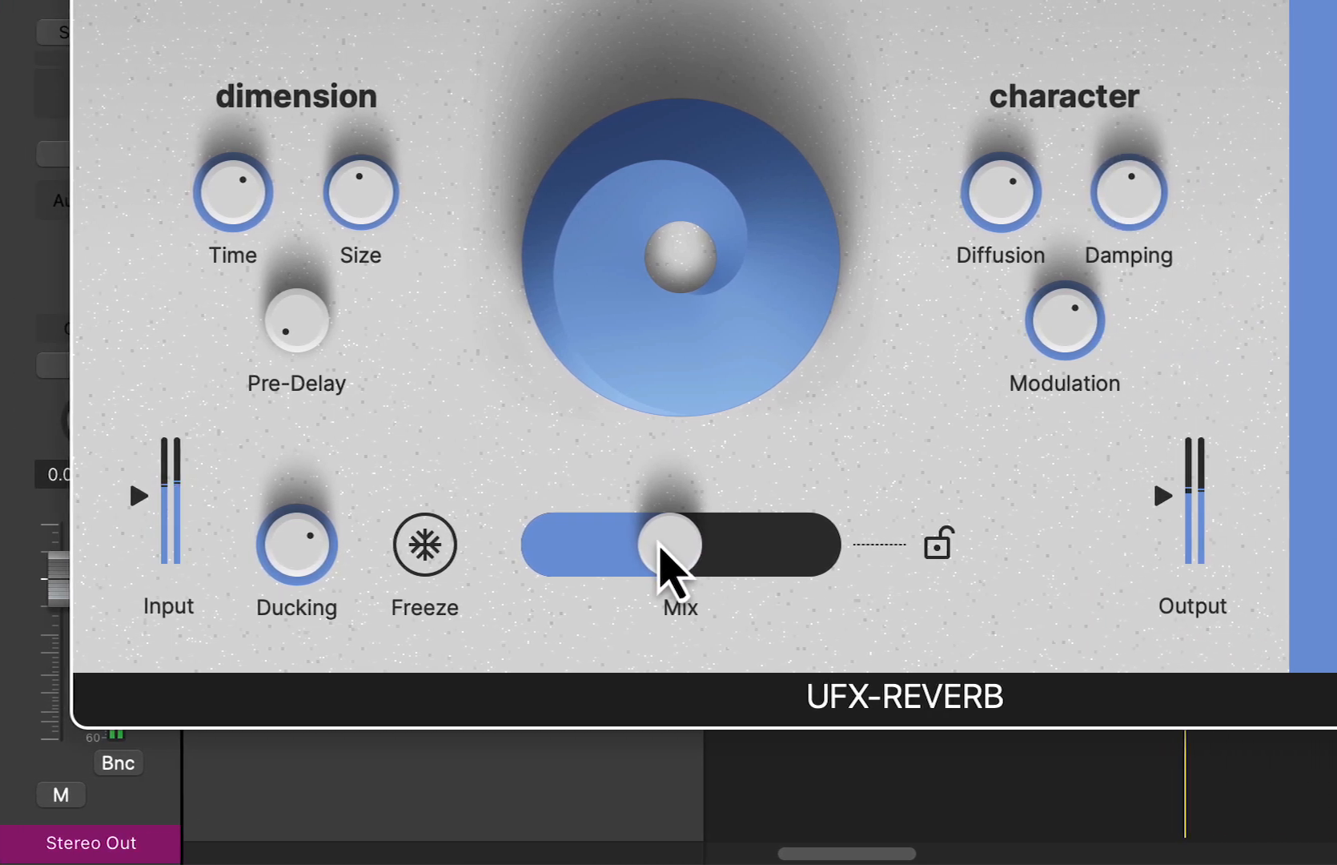
{"action": "left_click_drag", "start_coordinate": [912, 543], "coordinate": [992, 552]}
{"action": "left_click_drag", "start_coordinate": [739, 554], "coordinate": [610, 550]}
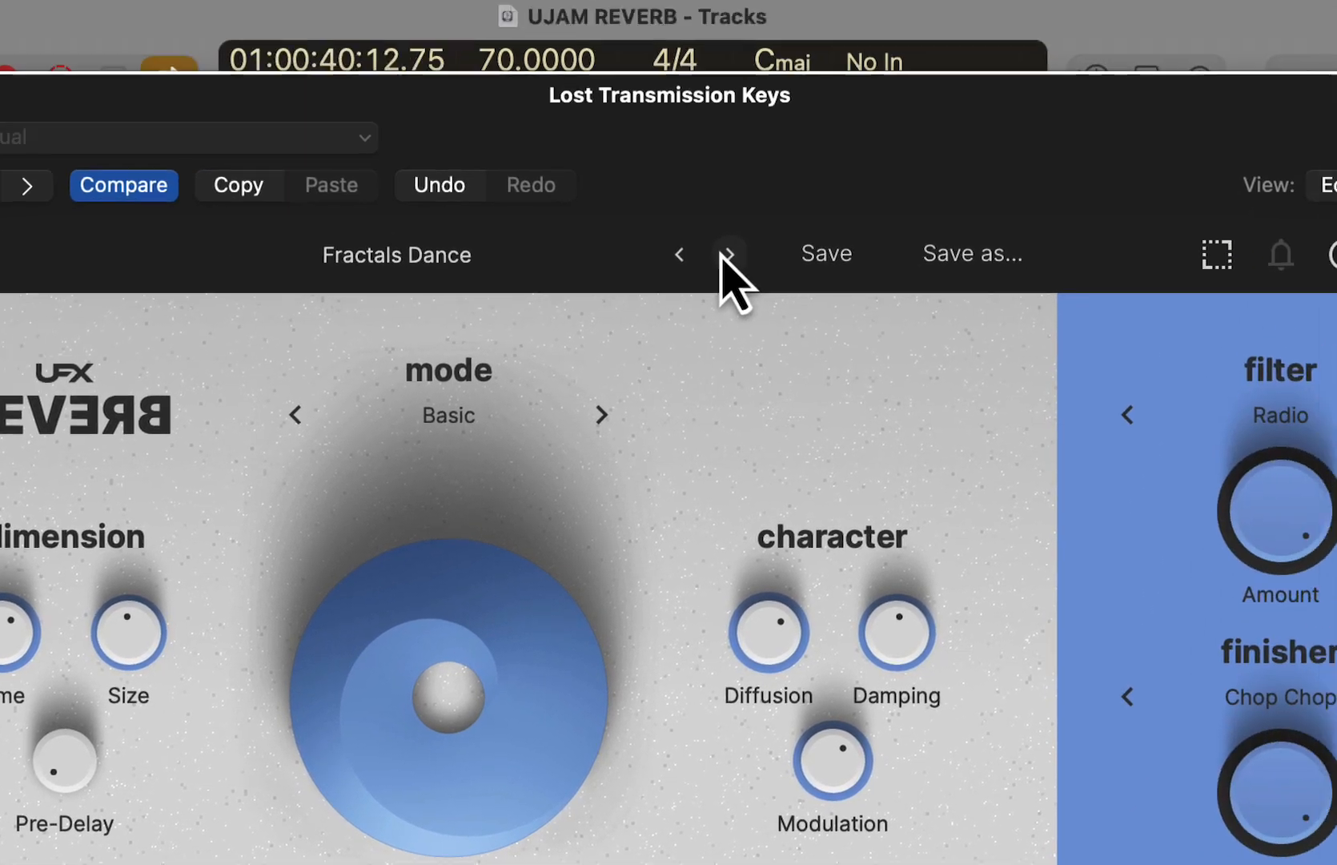
- Advance to the Hectic Electric preset and load 60s Modular Reverb from the factory Keys presets
{"action": "left_click", "coordinate": [726, 256]}
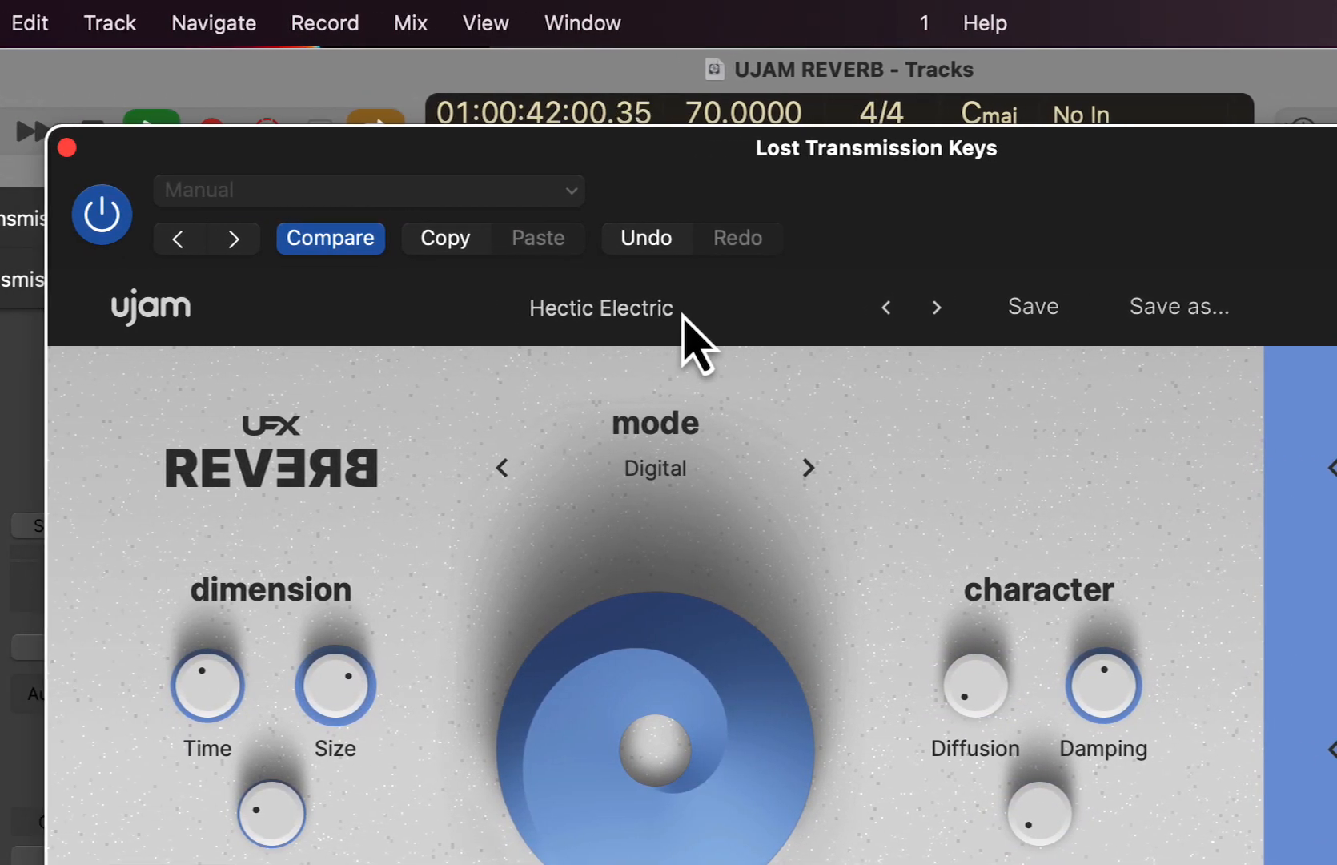
{"action": "left_click", "coordinate": [480, 309]}
{"action": "mouse_move", "coordinate": [445, 370]}
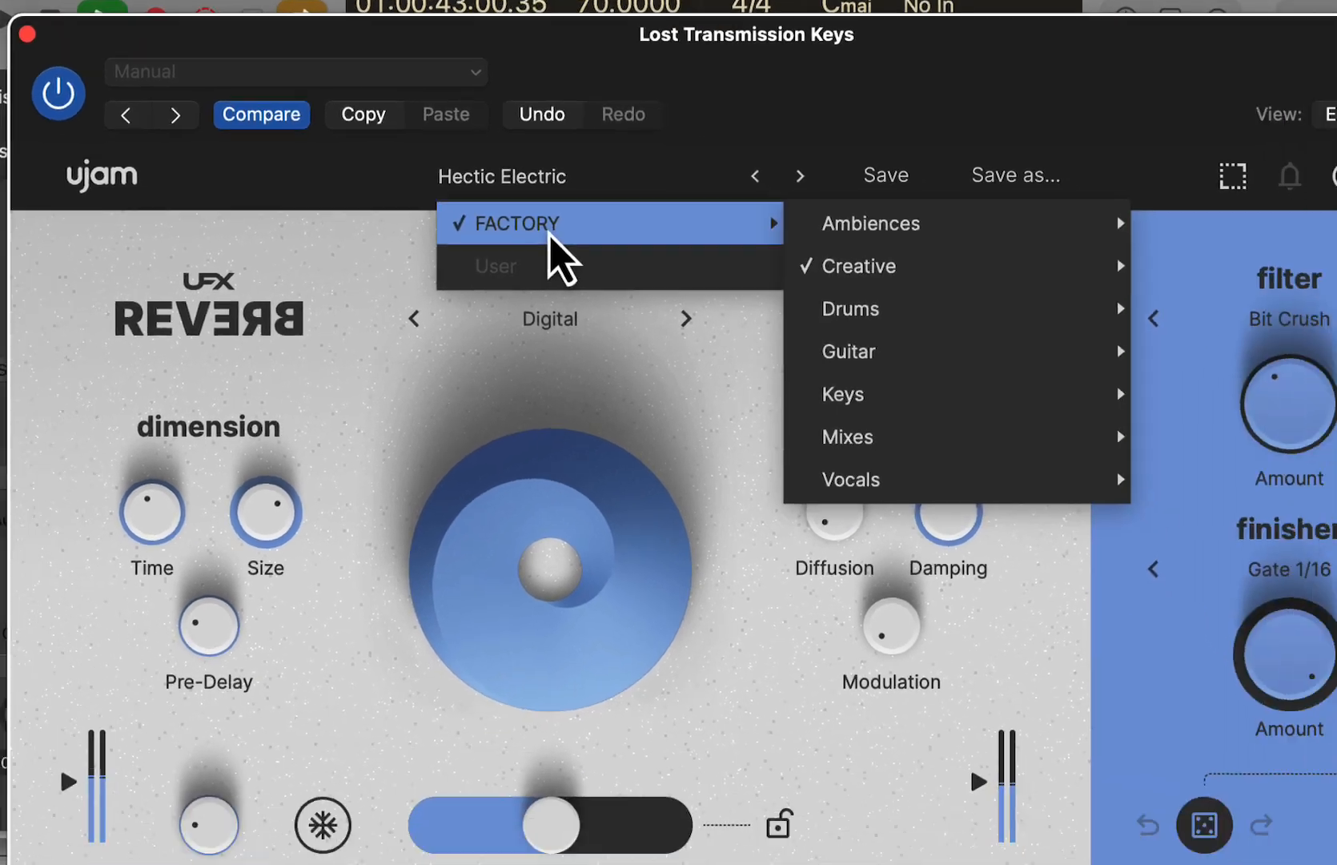
{"action": "mouse_move", "coordinate": [707, 238]}
{"action": "left_click", "coordinate": [993, 88]}
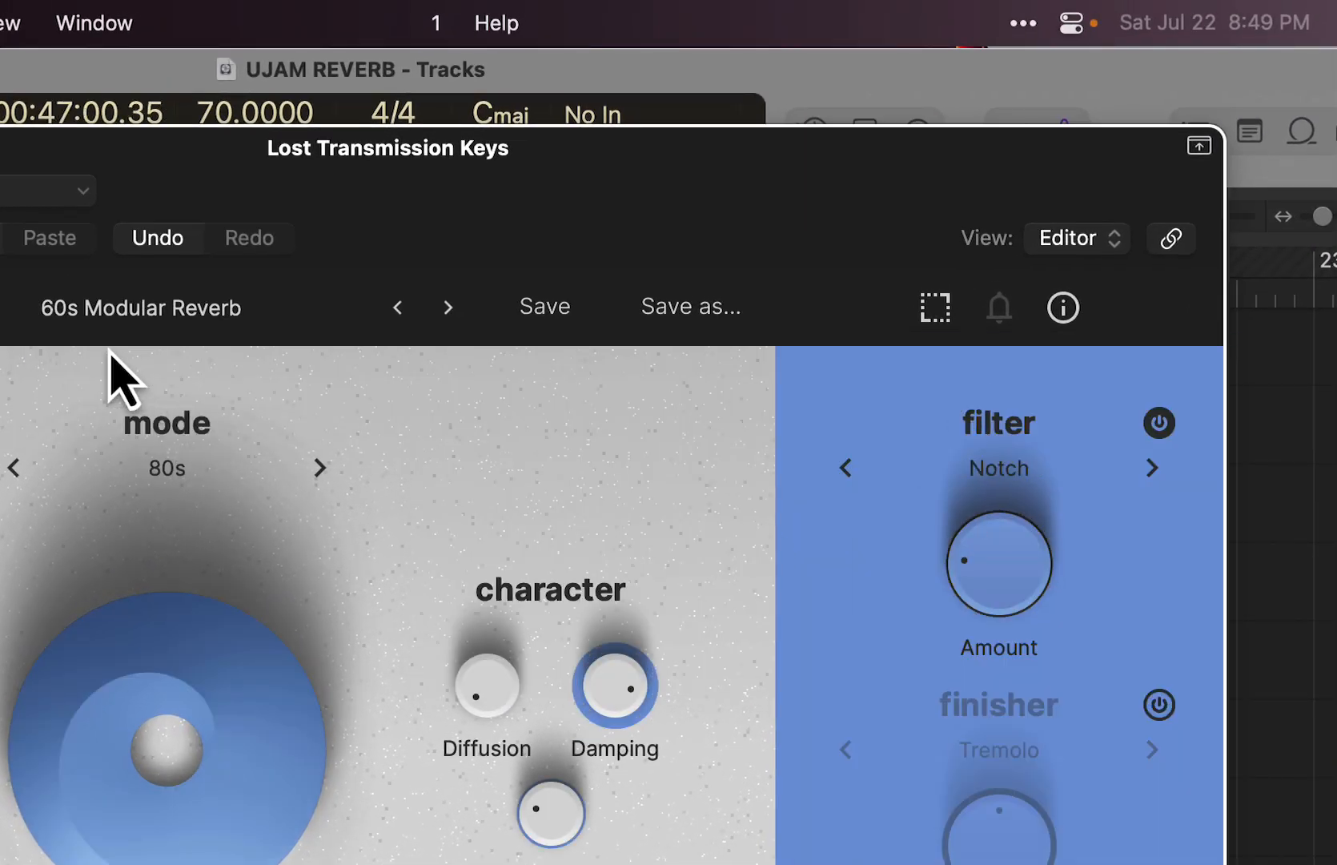
- Hide the reverb window and leave only the Lost Transmission Keys track soloed
{"action": "key", "text": "super+w"}
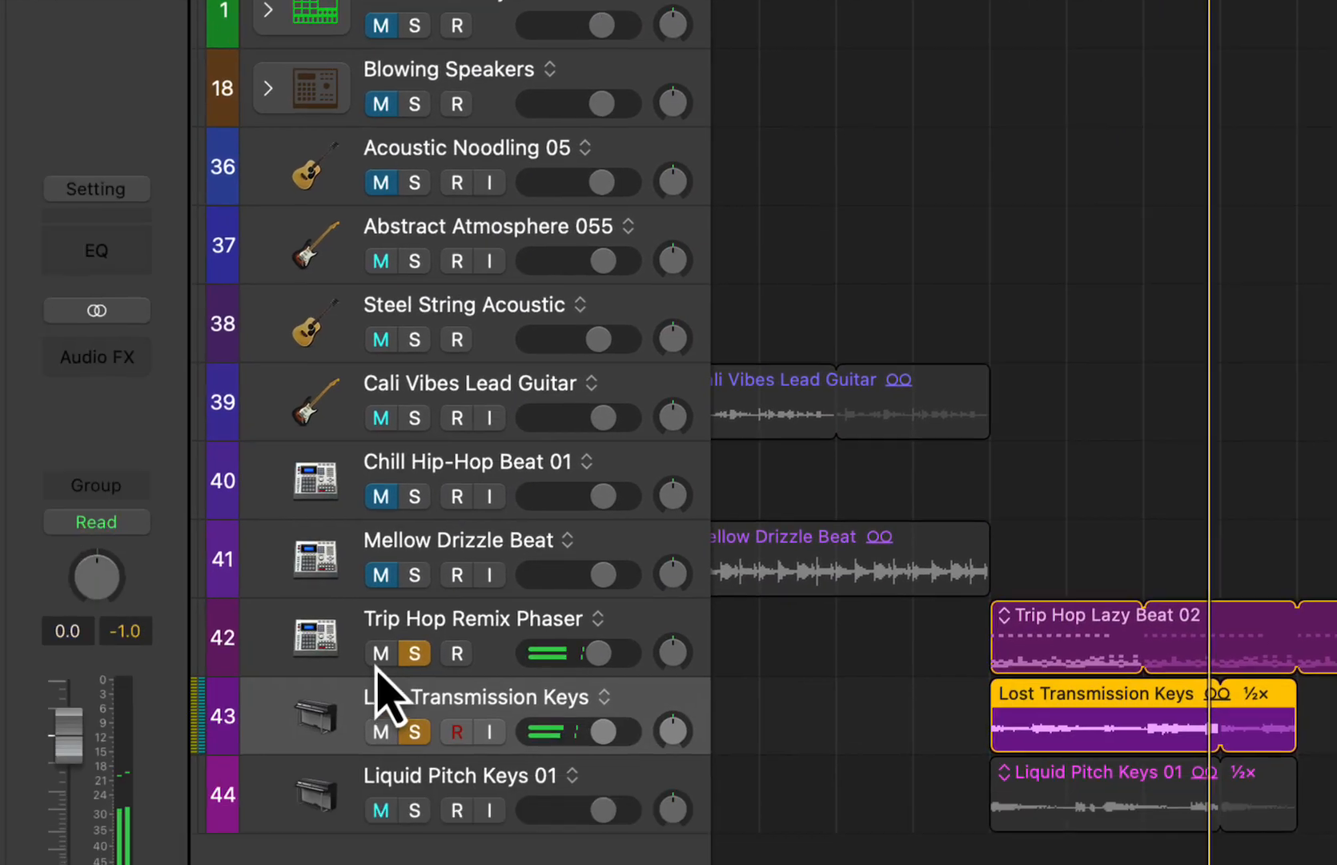
{"action": "left_click", "coordinate": [653, 498]}
{"action": "left_click", "coordinate": [656, 575]}
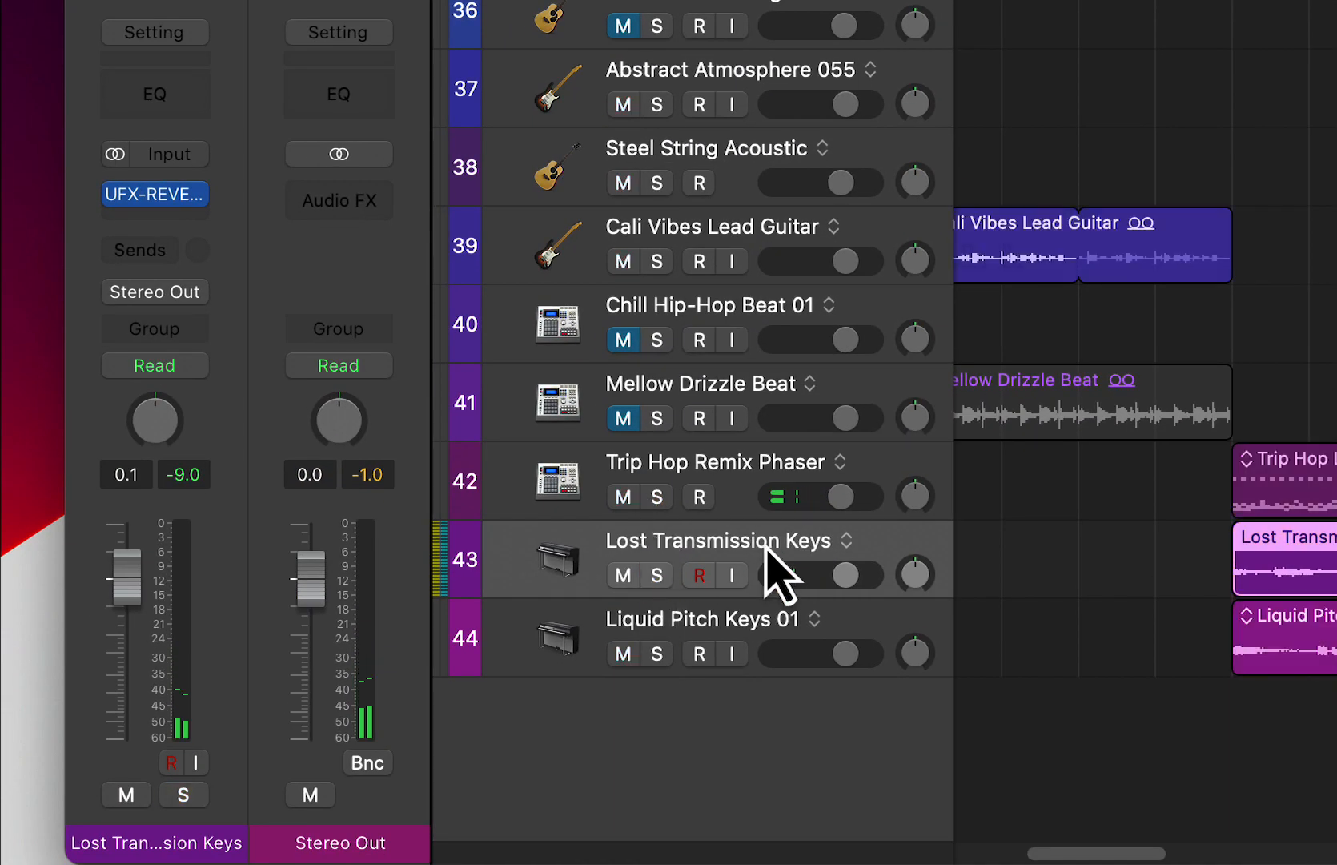
{"action": "left_click", "coordinate": [657, 575]}
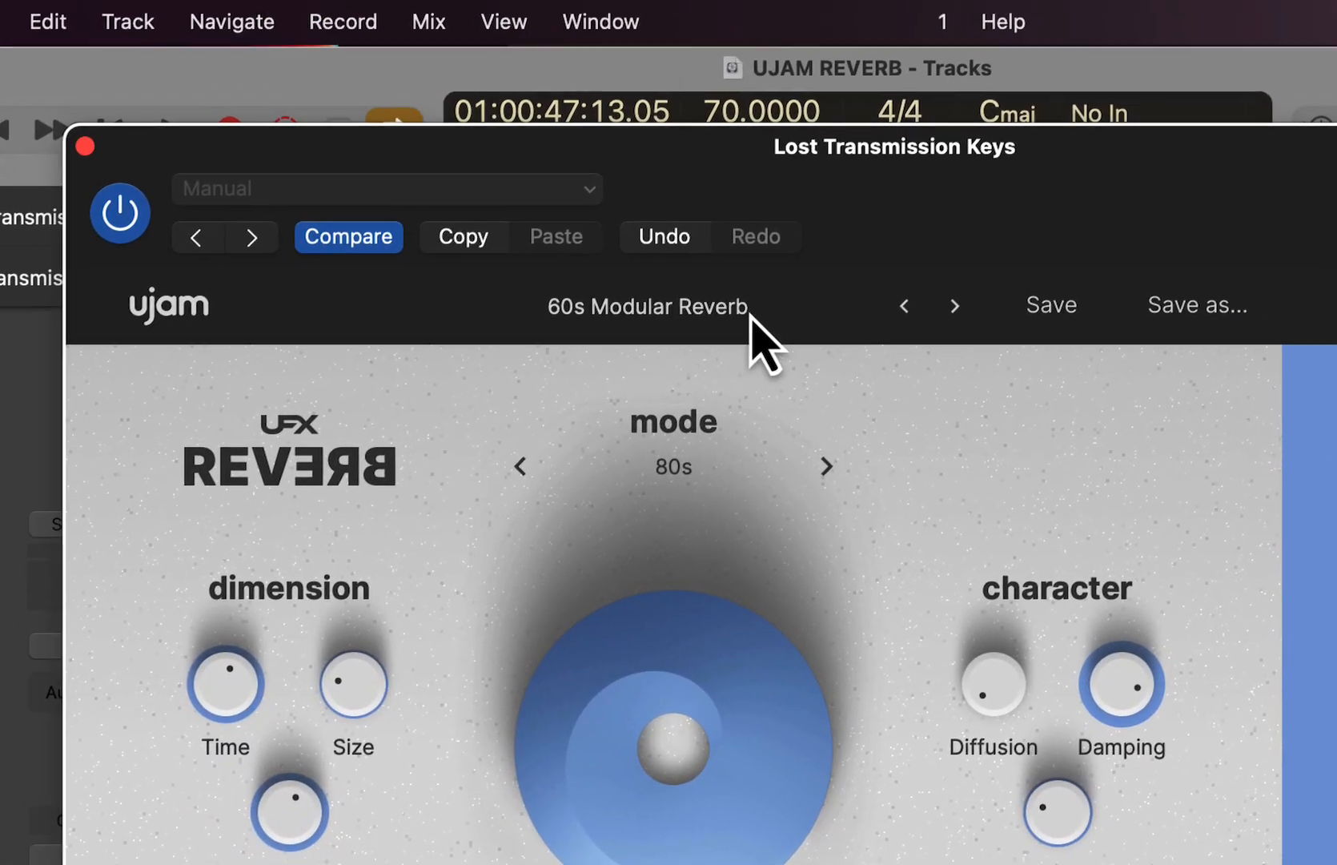
- Load Basic Hall from the factory Ambiences presets on Lost Transmission Keys and fine-tune its Mix
{"action": "left_click", "coordinate": [536, 269]}
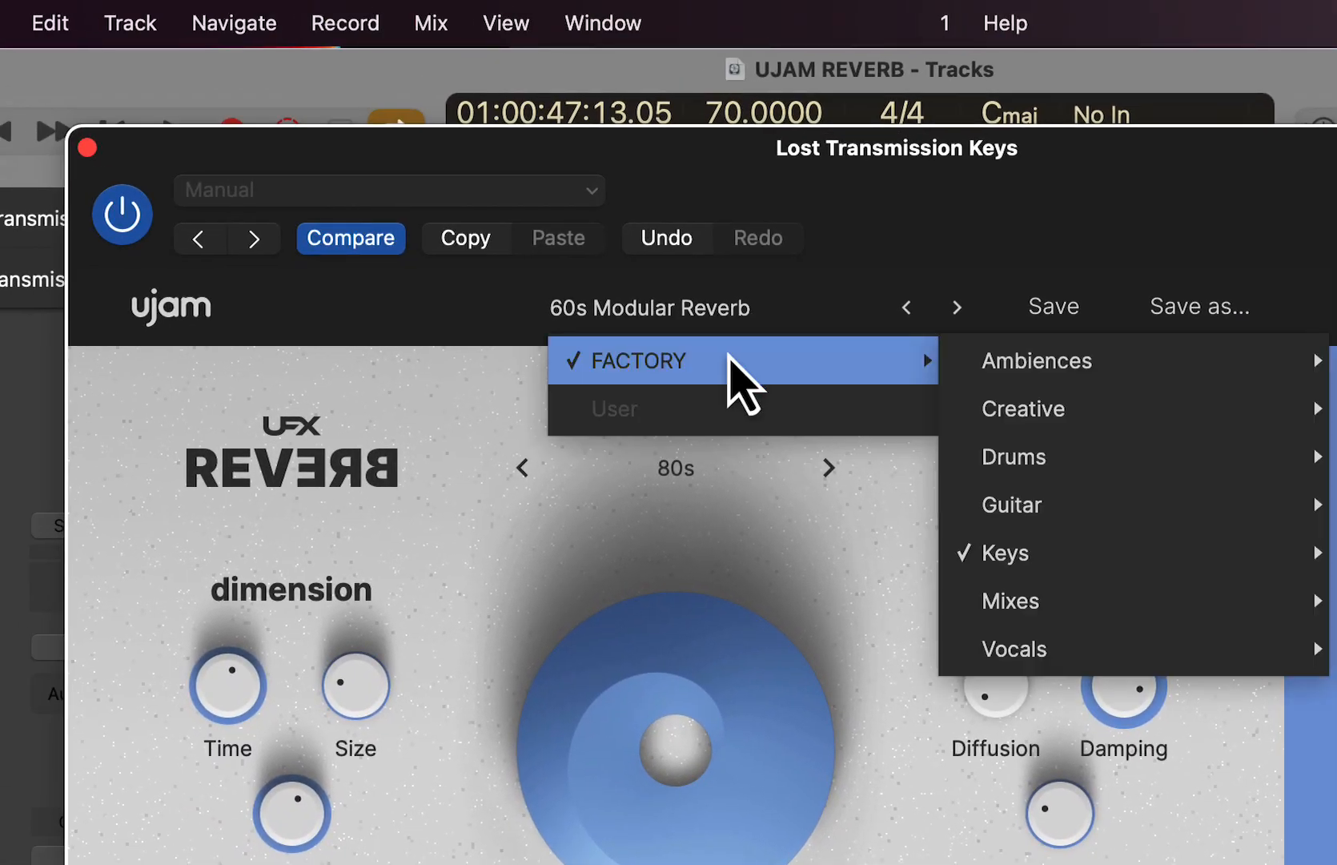
{"action": "mouse_move", "coordinate": [1033, 364]}
{"action": "left_click", "coordinate": [1336, 362]}
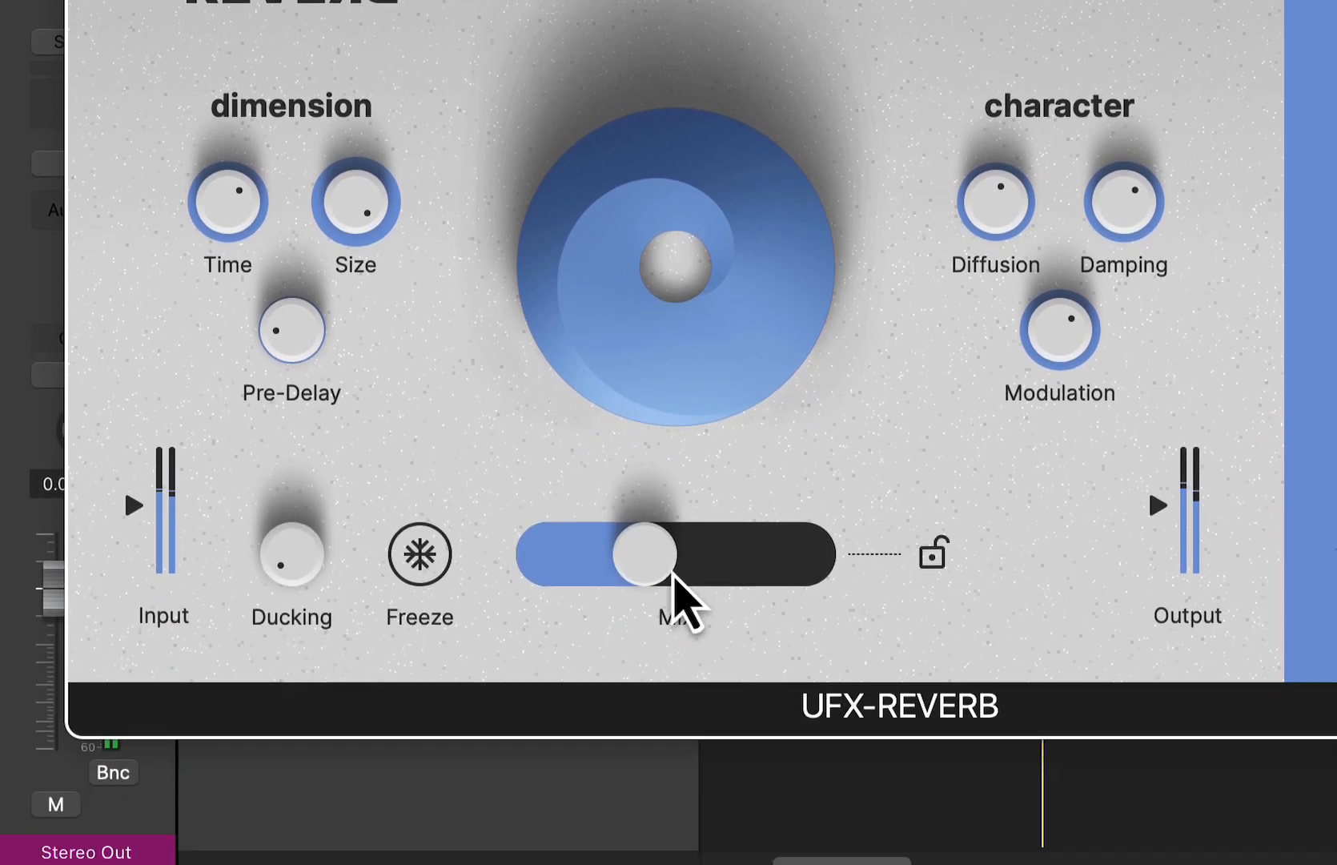
{"action": "left_click_drag", "start_coordinate": [675, 577], "coordinate": [636, 565]}
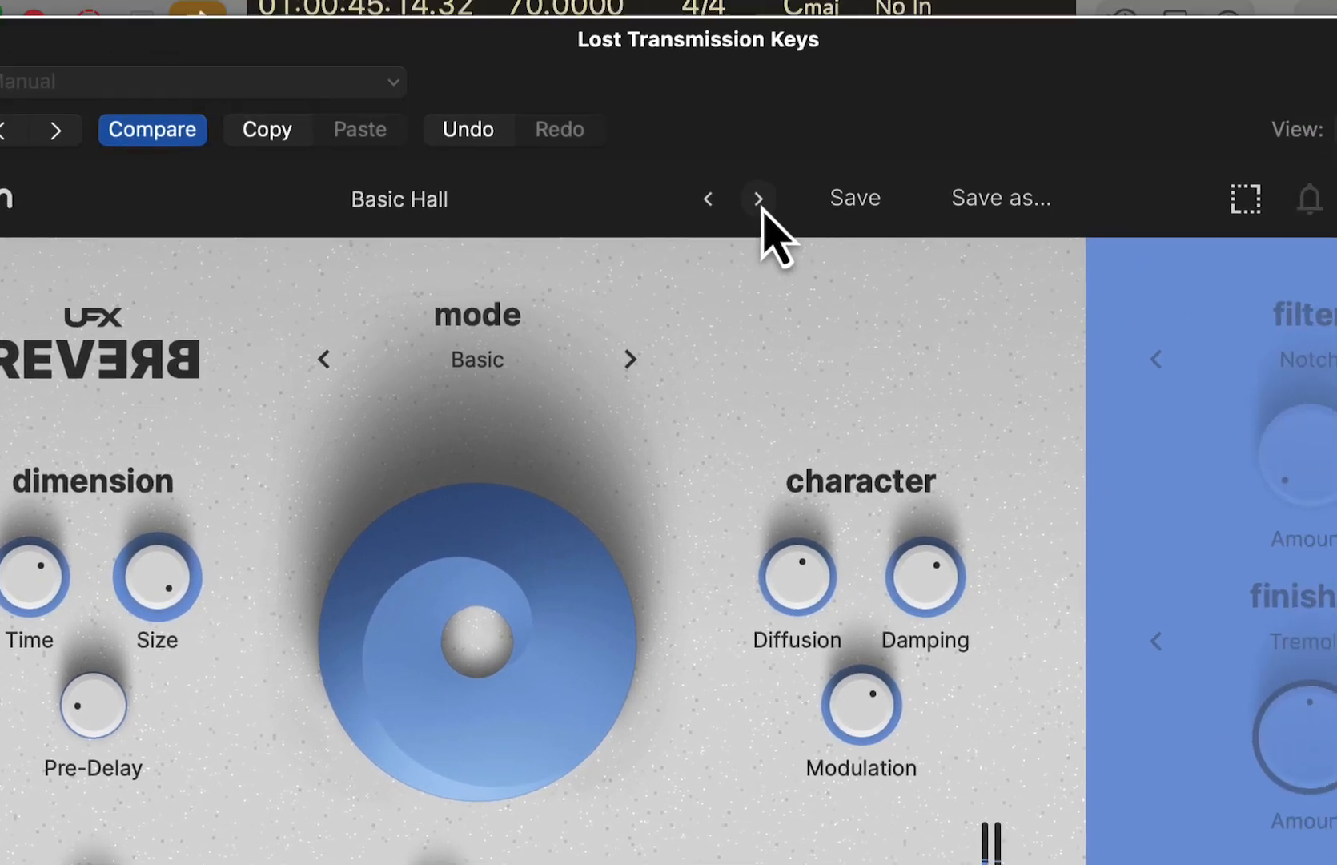
- Advance to the Cathedral preset and load Digital Void from the factory Ambiences presets
{"action": "left_click", "coordinate": [759, 200]}
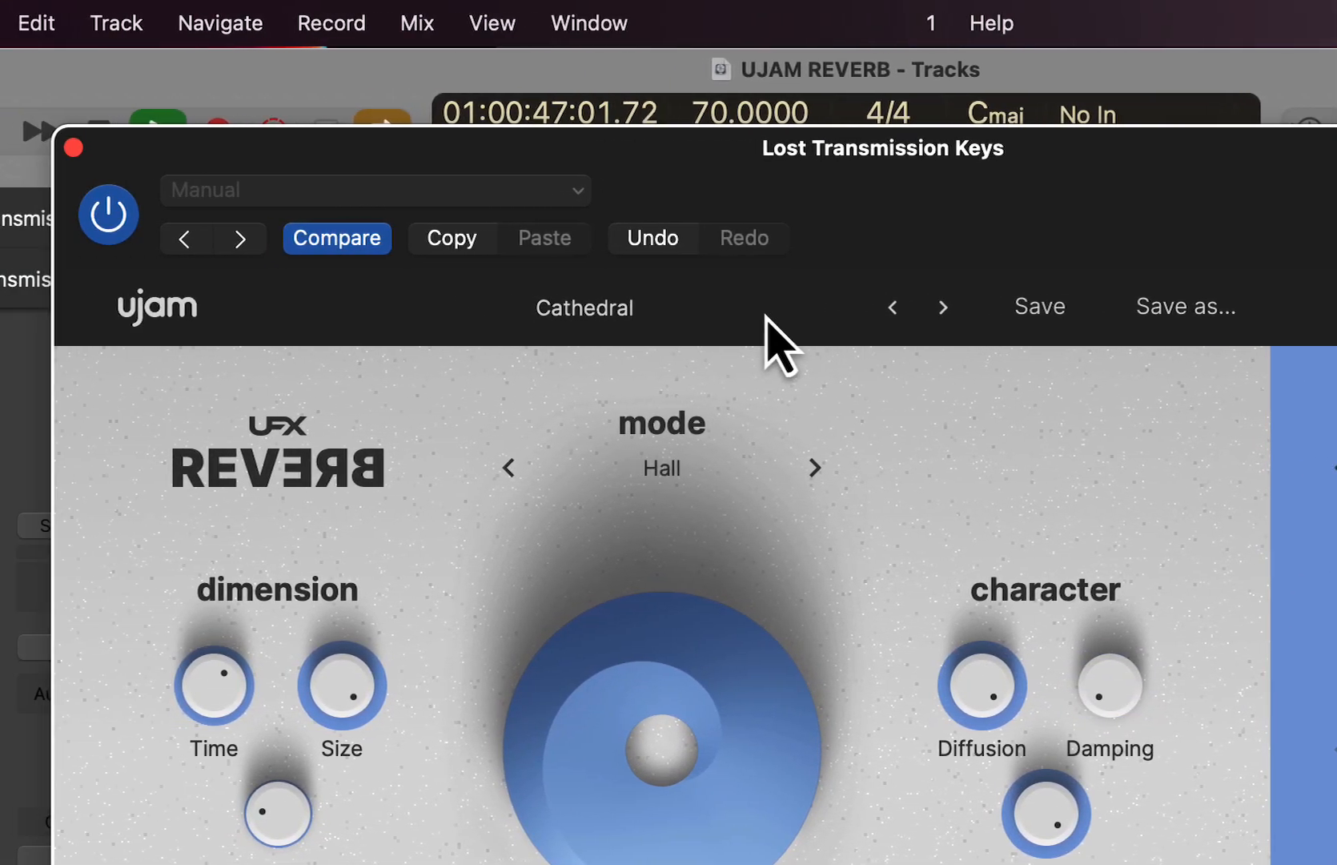
{"action": "left_click", "coordinate": [570, 212]}
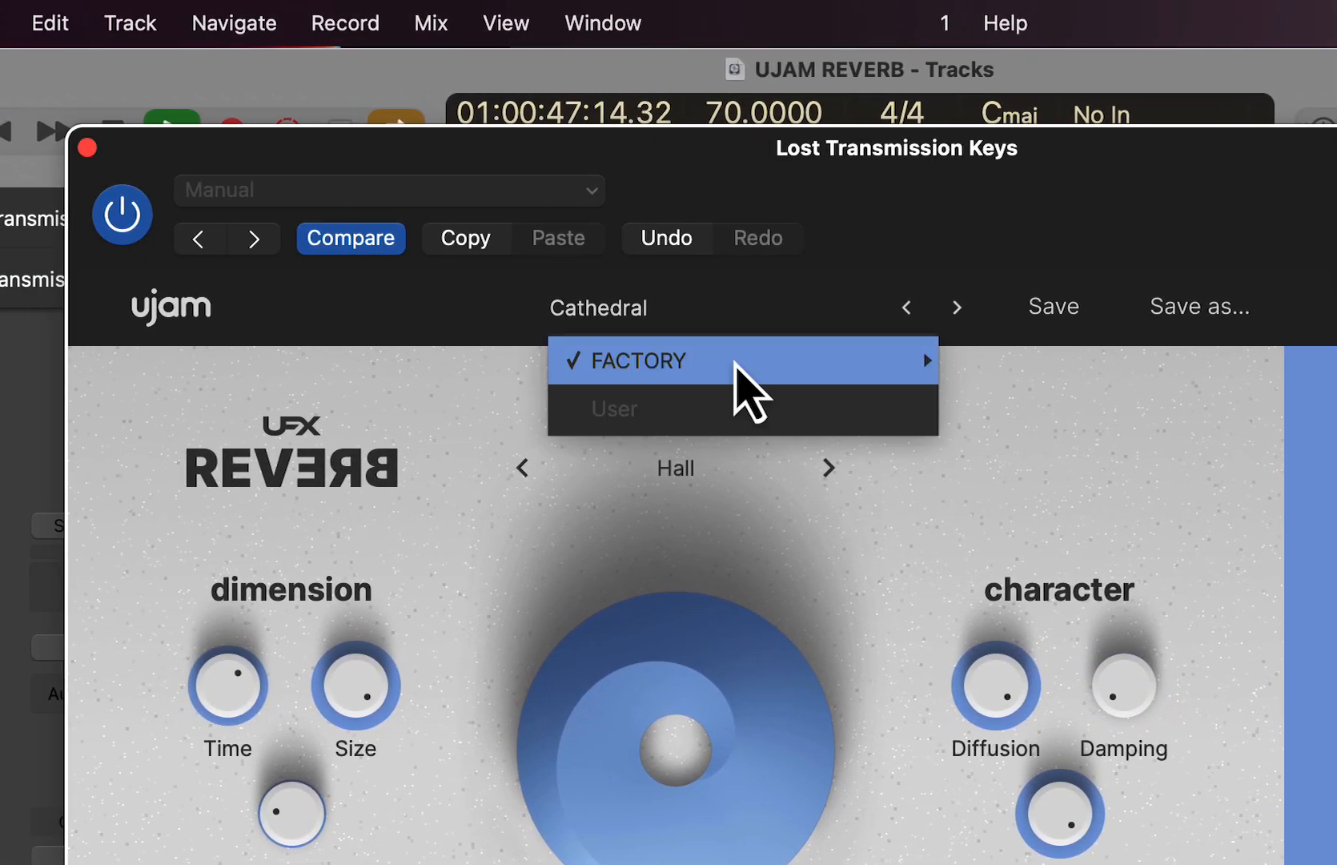
{"action": "mouse_move", "coordinate": [735, 364]}
{"action": "mouse_move", "coordinate": [1037, 360]}
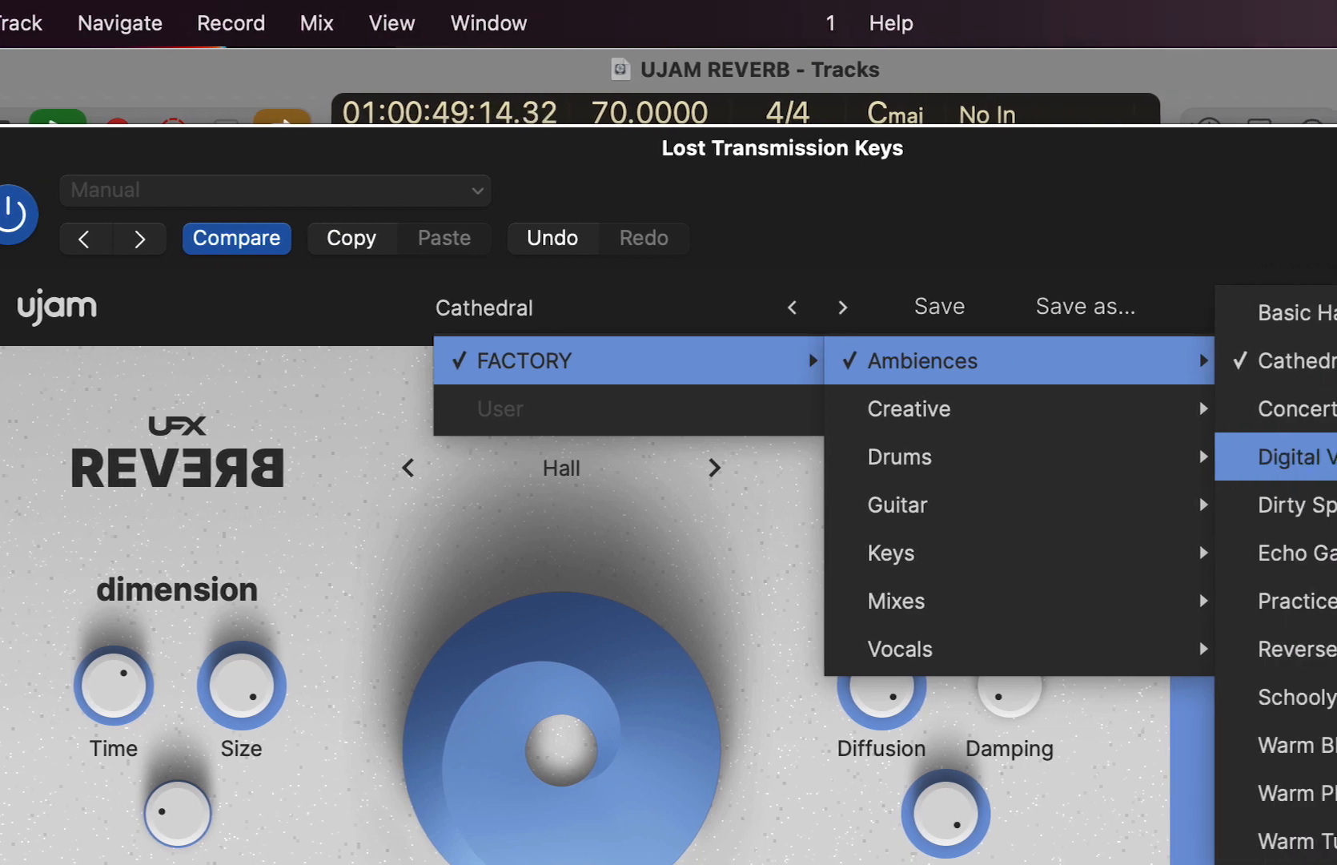
{"action": "left_click", "coordinate": [1279, 457]}
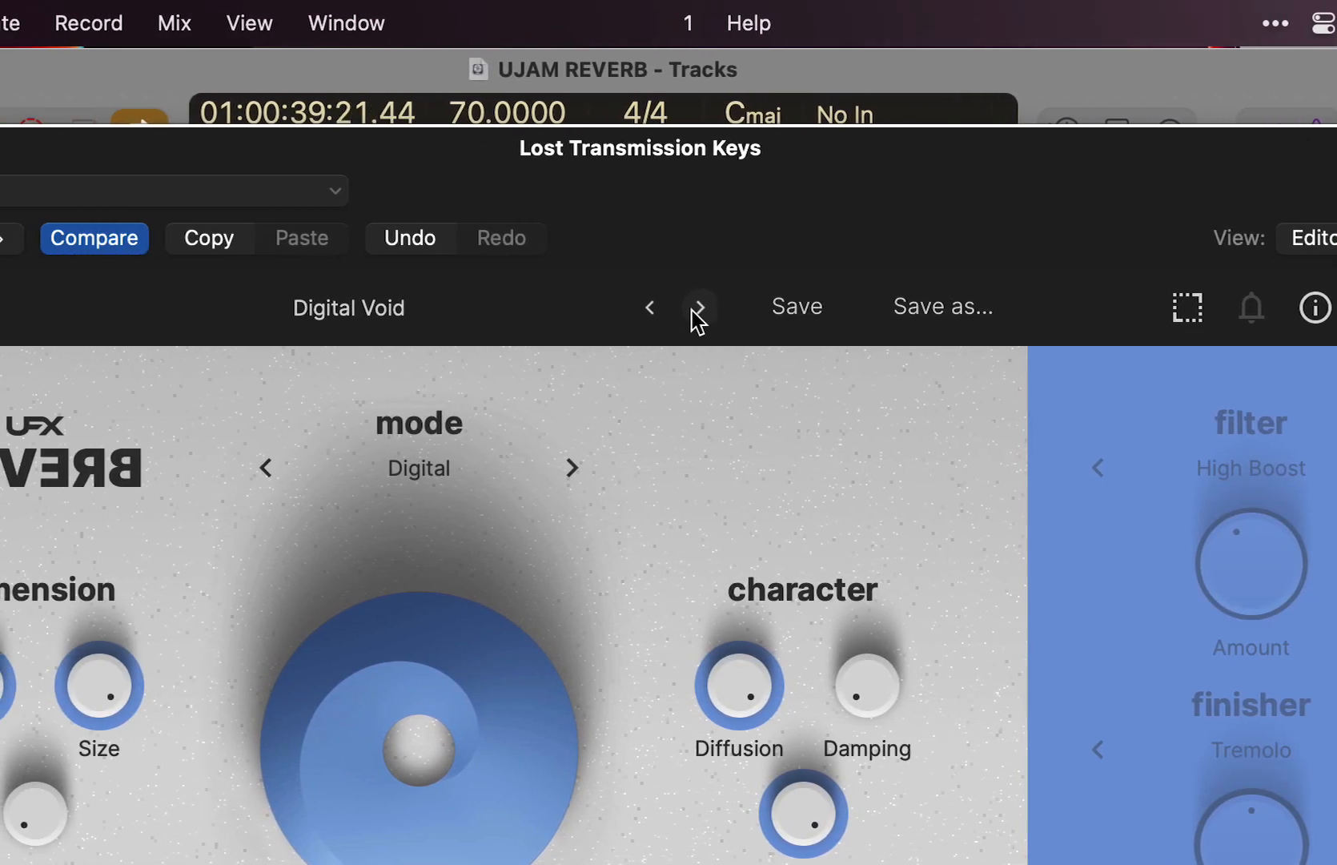
- Audition the following Ambiences presets through Dirty Spring and Practice Room, stopping at Reverse Echo
{"action": "left_click", "coordinate": [543, 308]}
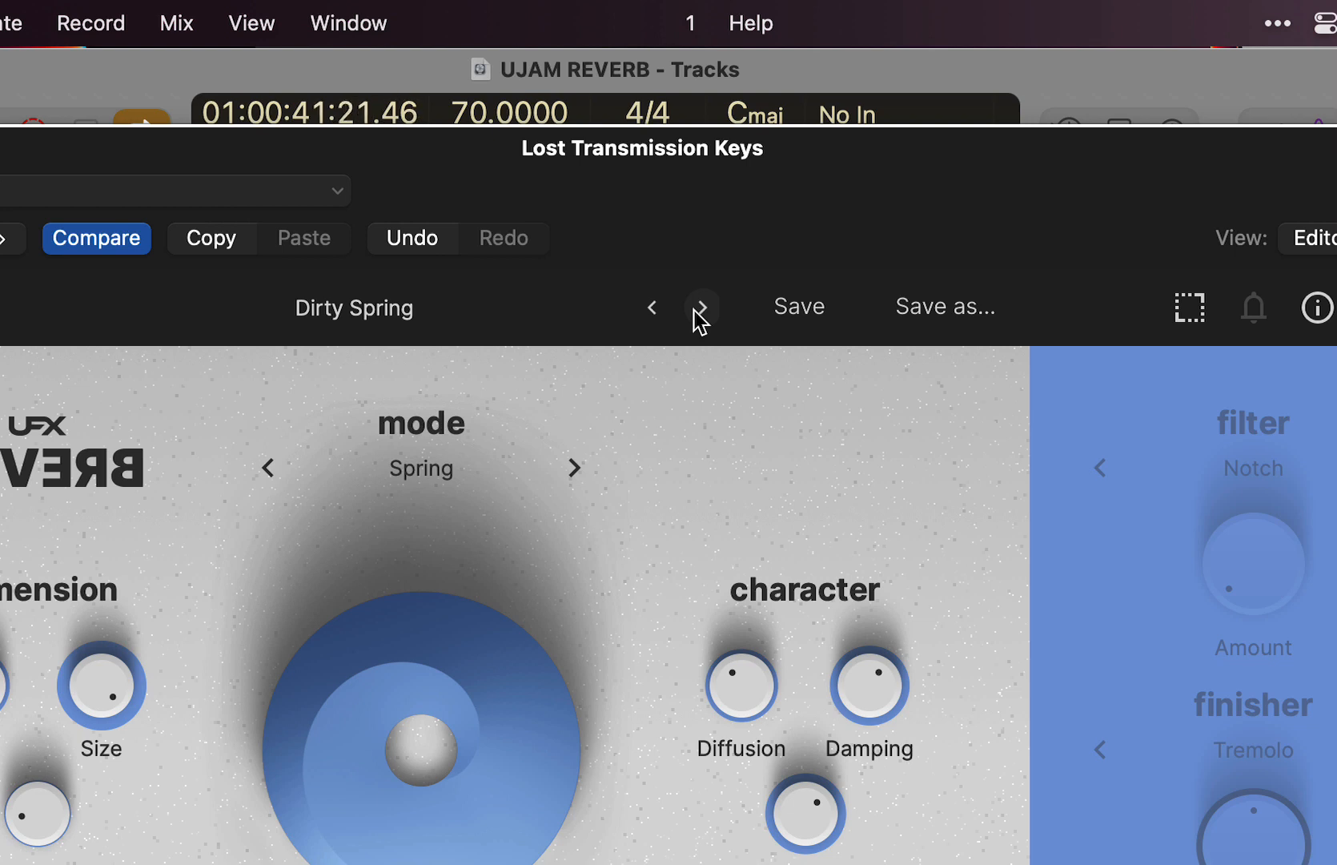
{"action": "left_click", "coordinate": [702, 308]}
{"action": "left_click", "coordinate": [701, 309]}
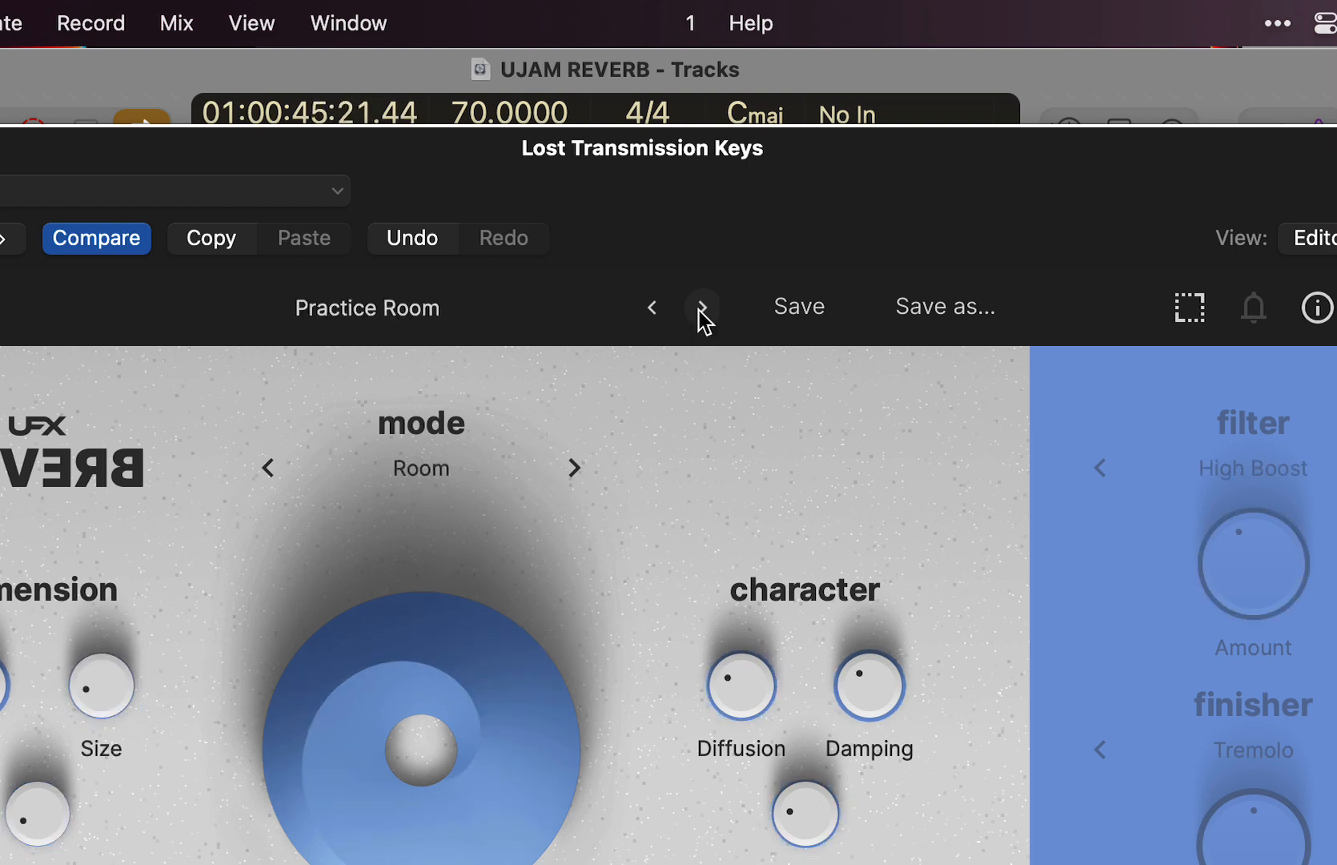
{"action": "left_click", "coordinate": [701, 308]}
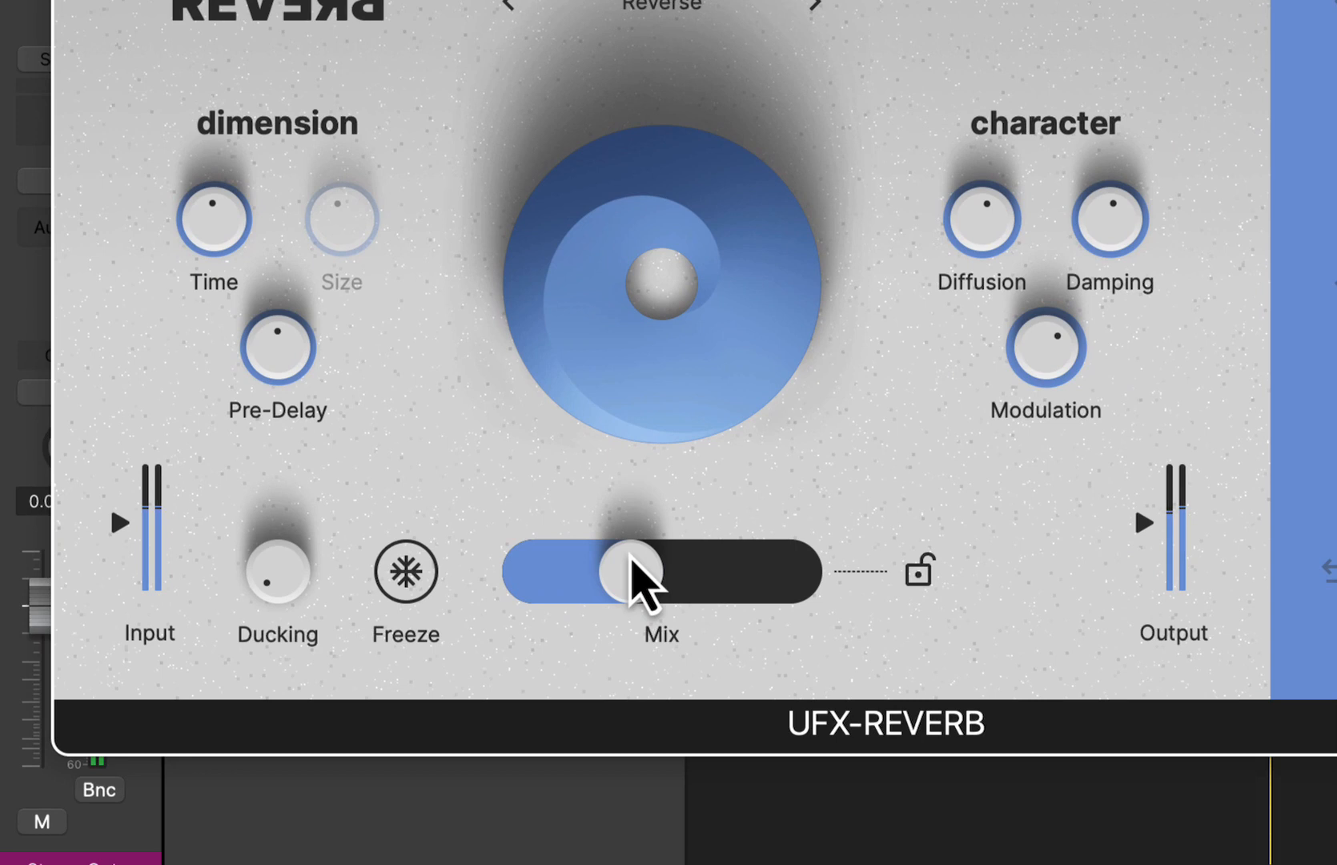
- Try a higher Mix on Reverse Echo, settle it at about 30%, and raise the Ducking to 88%
{"action": "left_click_drag", "start_coordinate": [631, 558], "coordinate": [710, 574]}
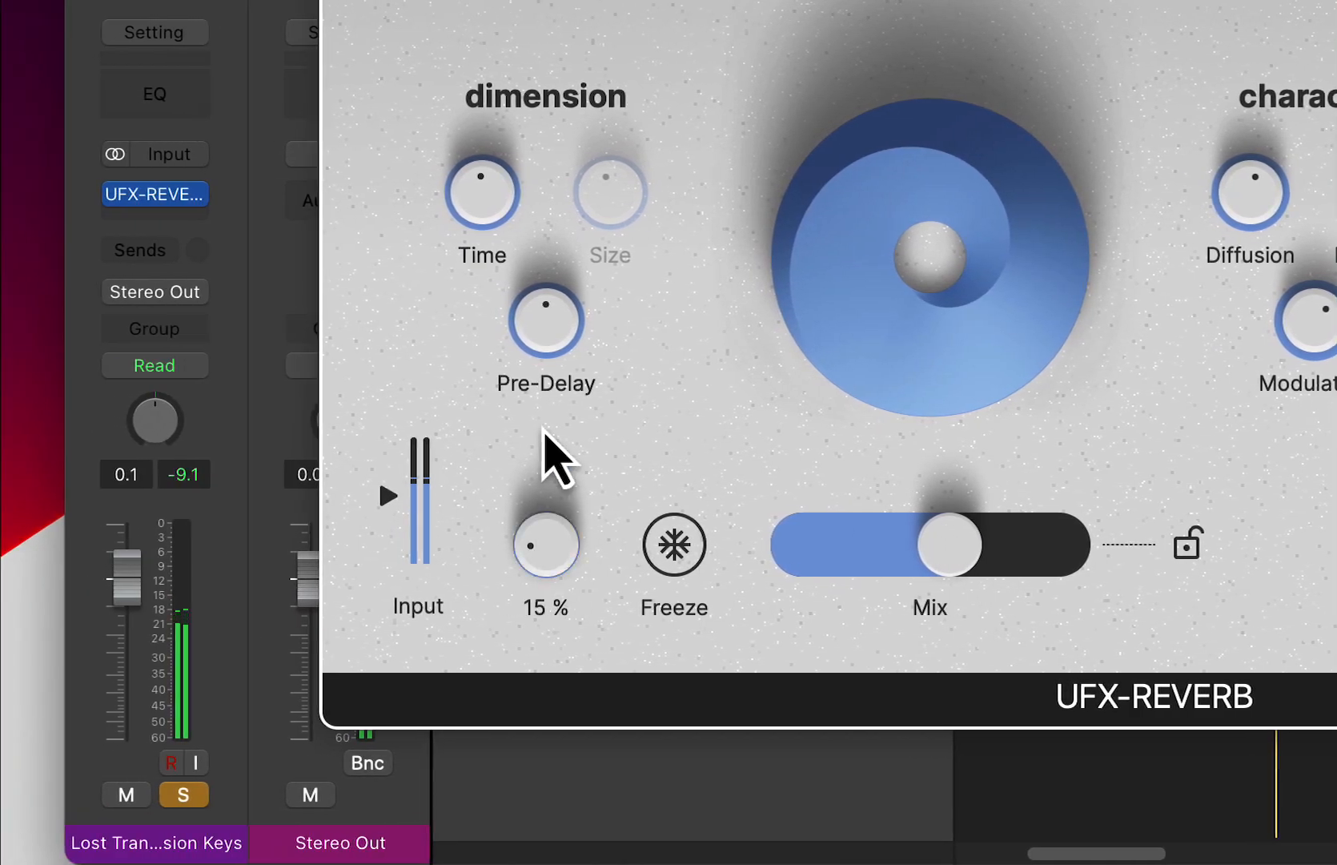
{"action": "left_click_drag", "start_coordinate": [544, 430], "coordinate": [565, 238]}
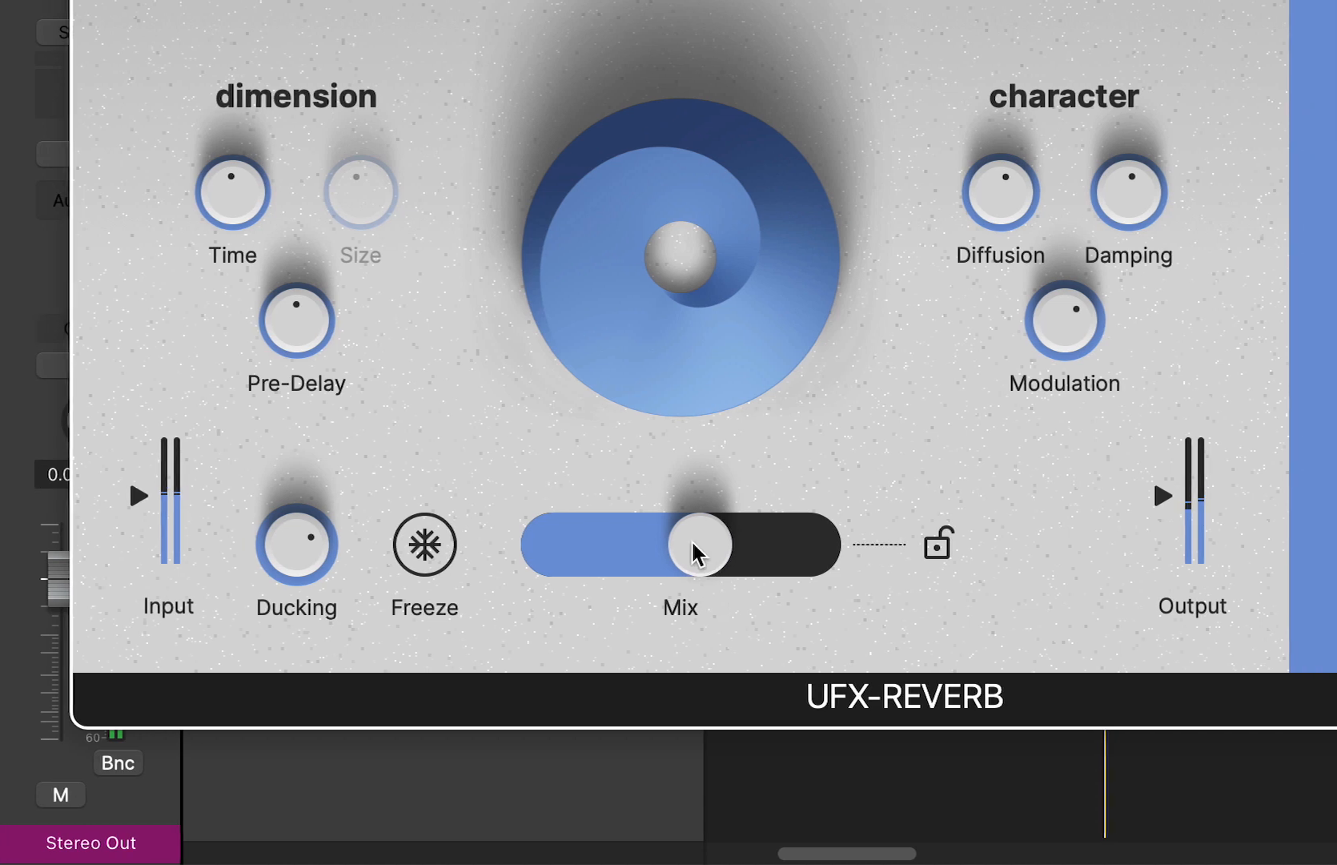
{"action": "left_click_drag", "start_coordinate": [939, 535], "coordinate": [899, 553]}
{"action": "left_click_drag", "start_coordinate": [644, 552], "coordinate": [594, 549]}
{"action": "left_click_drag", "start_coordinate": [264, 553], "coordinate": [280, 508]}
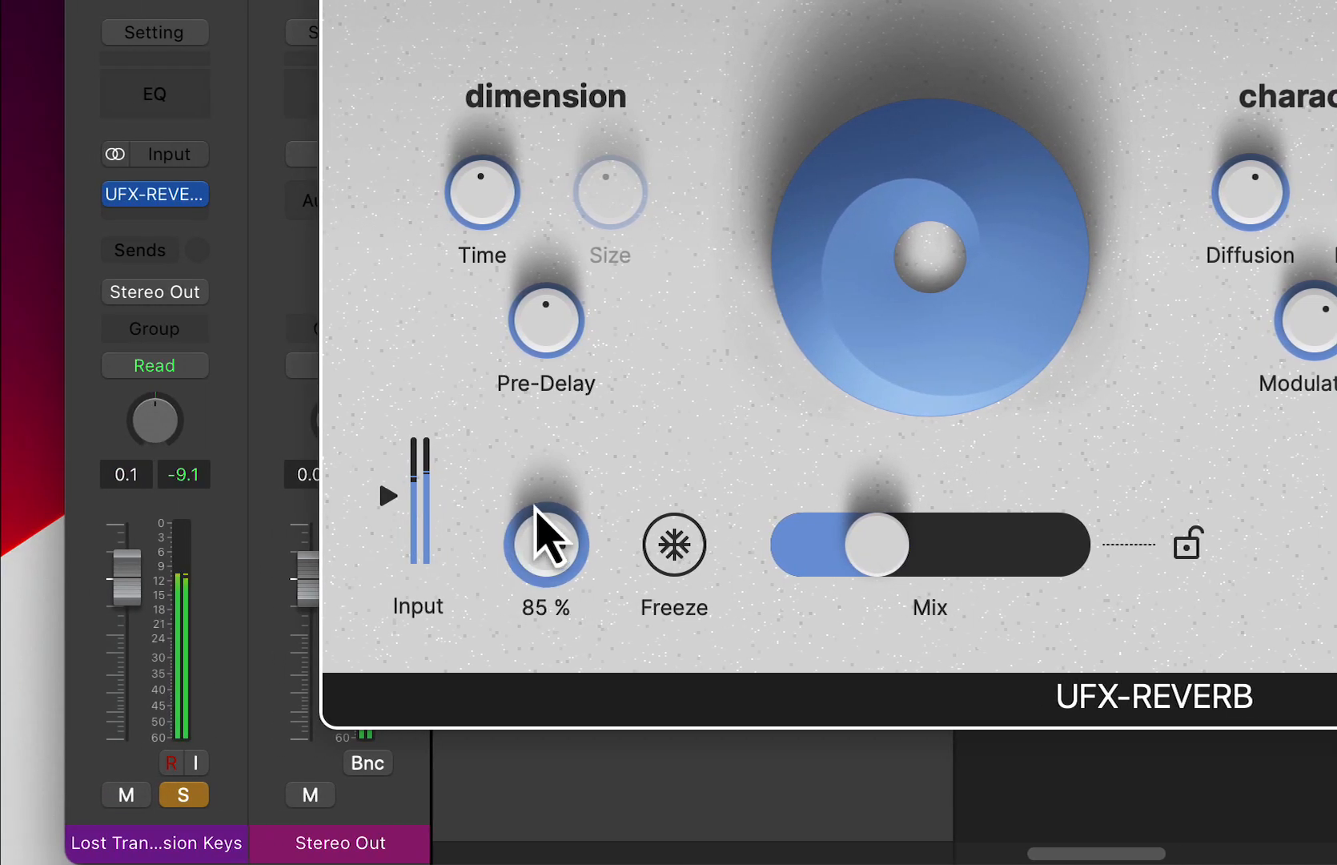
{"action": "left_click_drag", "start_coordinate": [535, 507], "coordinate": [537, 506]}
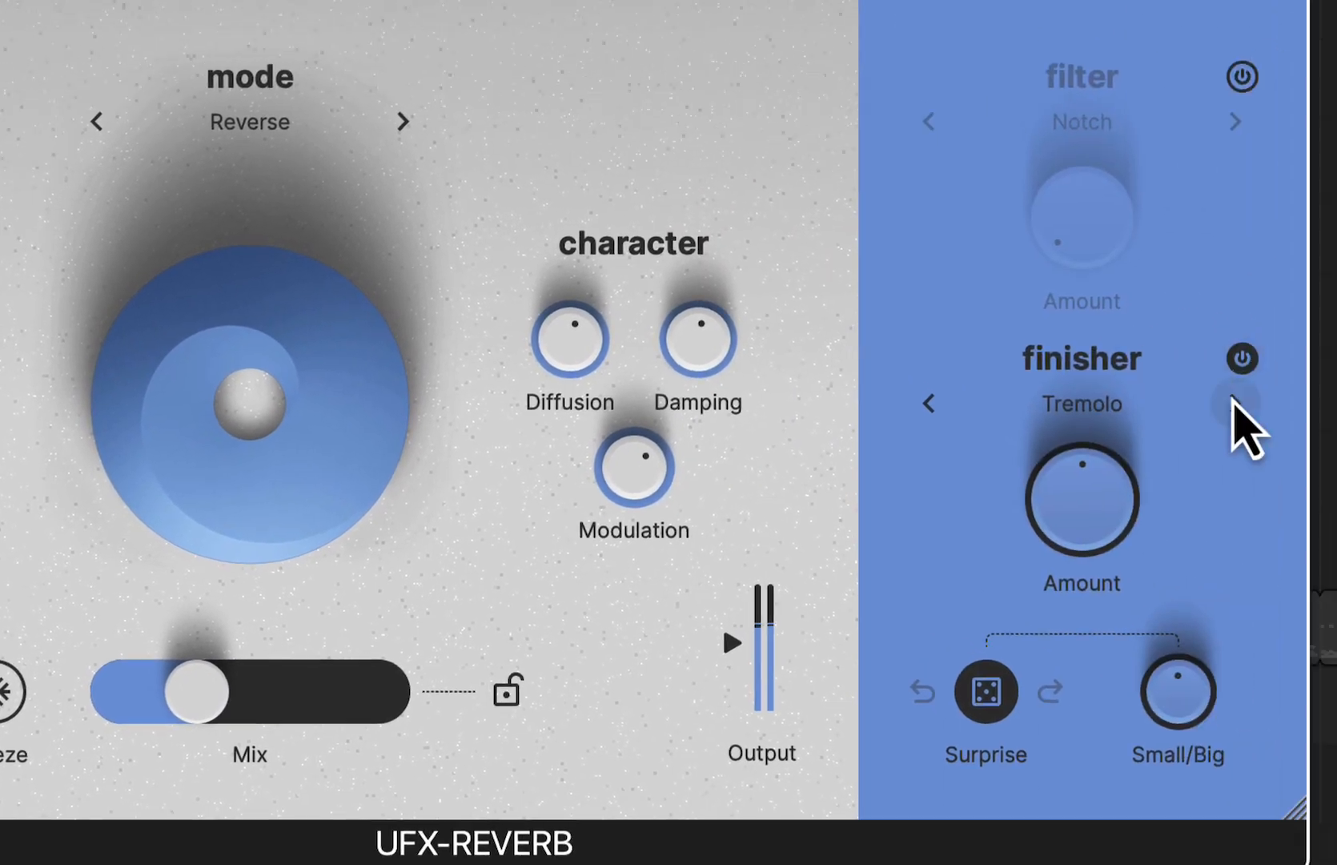
- Enable the finisher on Reverse Echo and switch it to Drones from the Beyond group
{"action": "left_click", "coordinate": [1236, 403]}
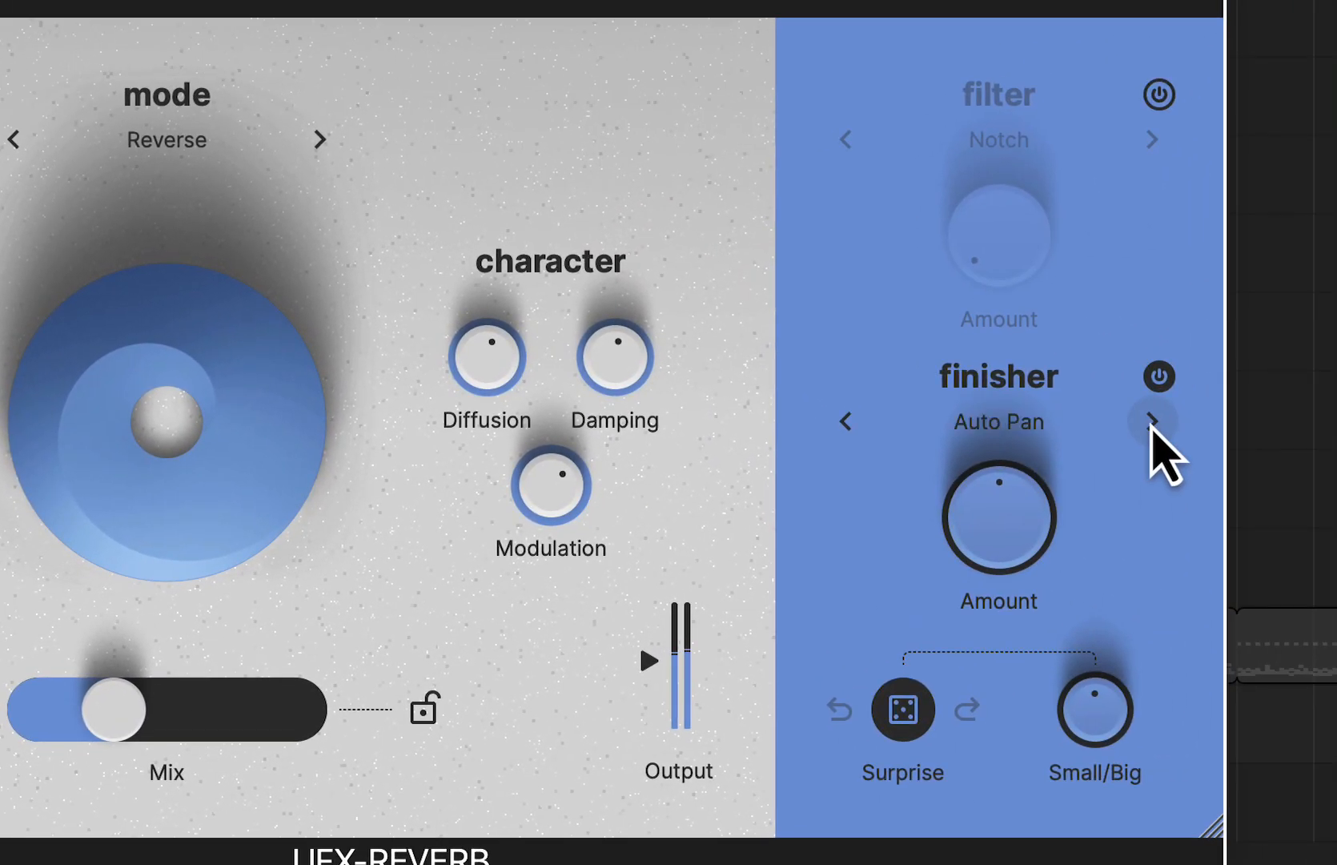
{"action": "left_click", "coordinate": [1134, 422]}
{"action": "mouse_move", "coordinate": [1108, 496]}
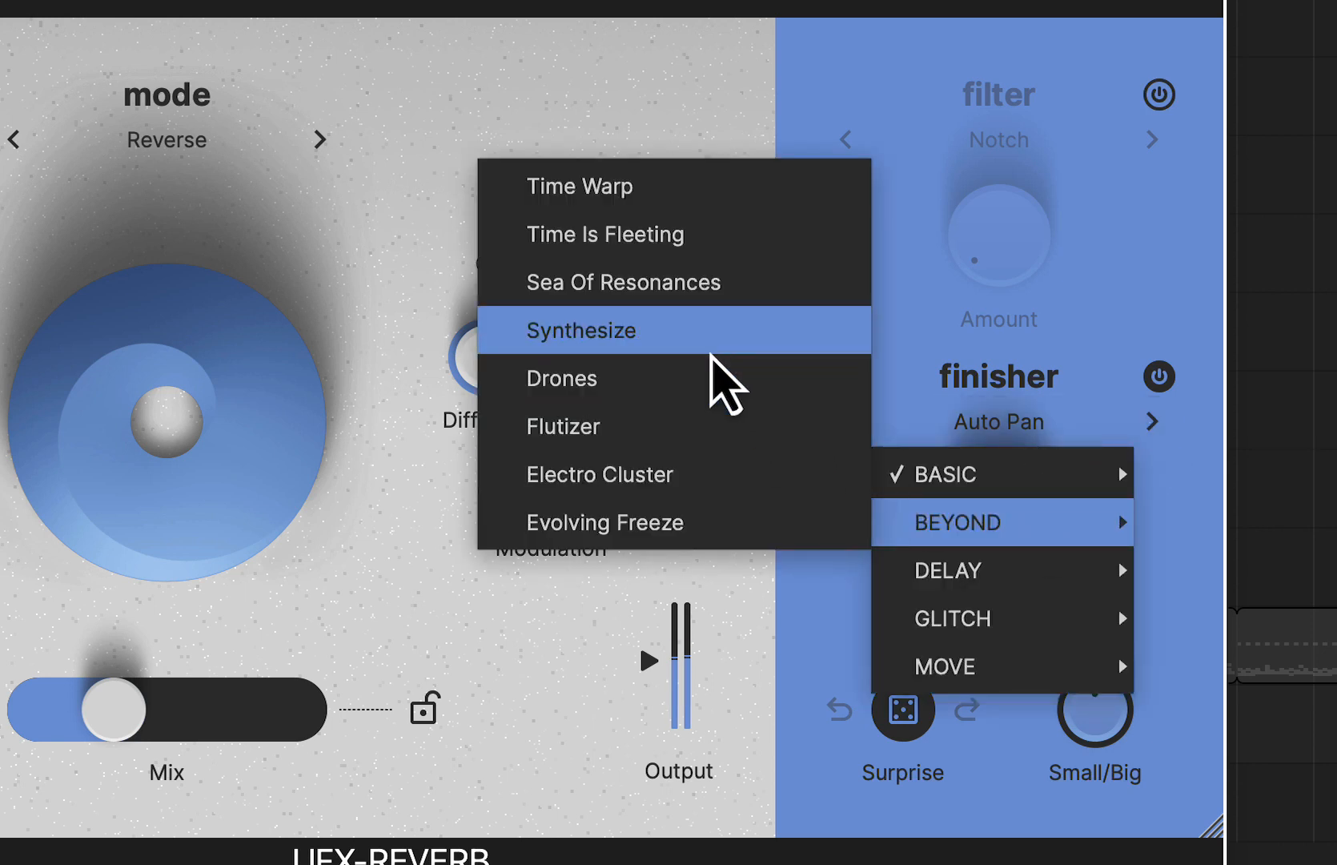
{"action": "left_click", "coordinate": [711, 379]}
- Raise the Drones finisher Amount and set the Mix to slightly above half
{"action": "left_click_drag", "start_coordinate": [965, 438], "coordinate": [969, 384]}
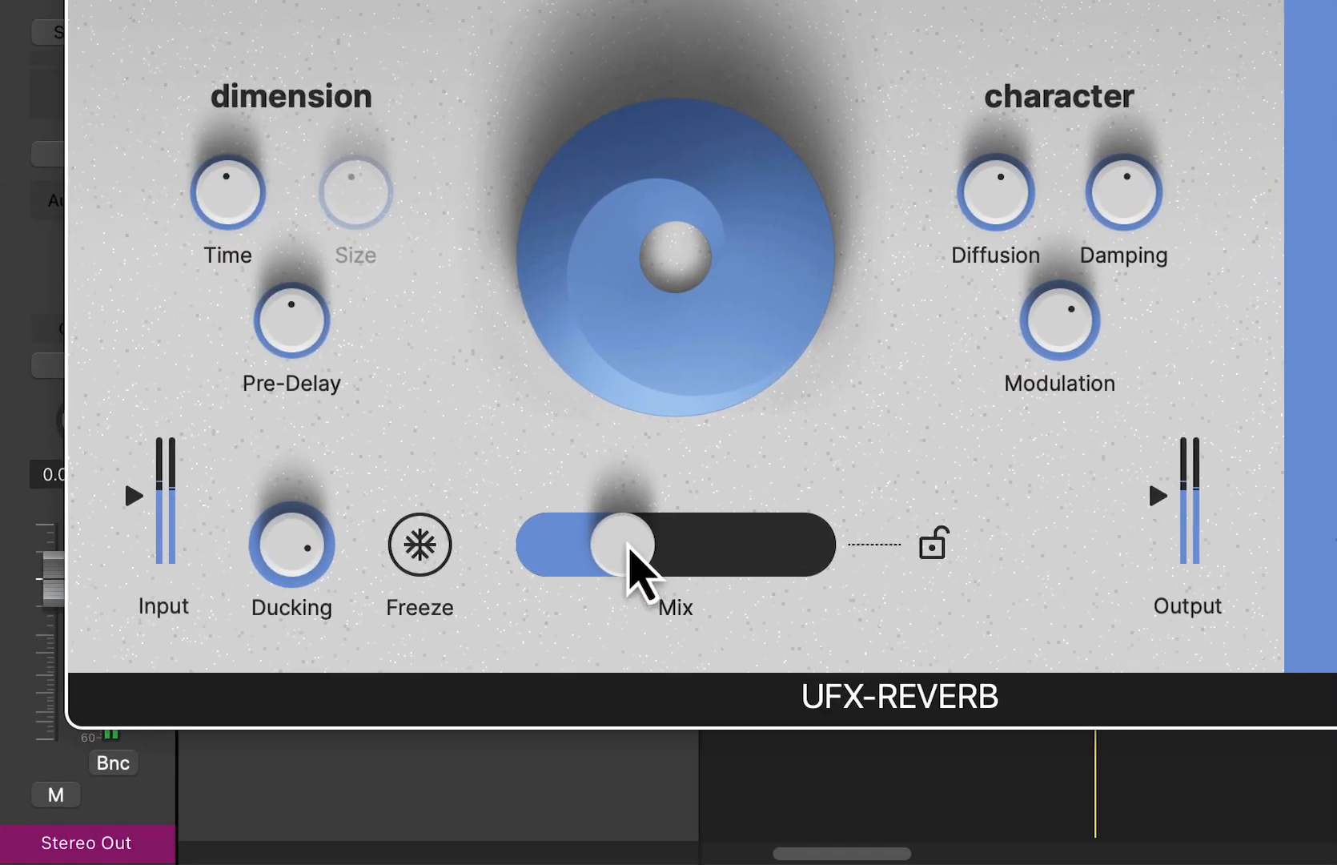
{"action": "left_click_drag", "start_coordinate": [630, 549], "coordinate": [725, 554]}
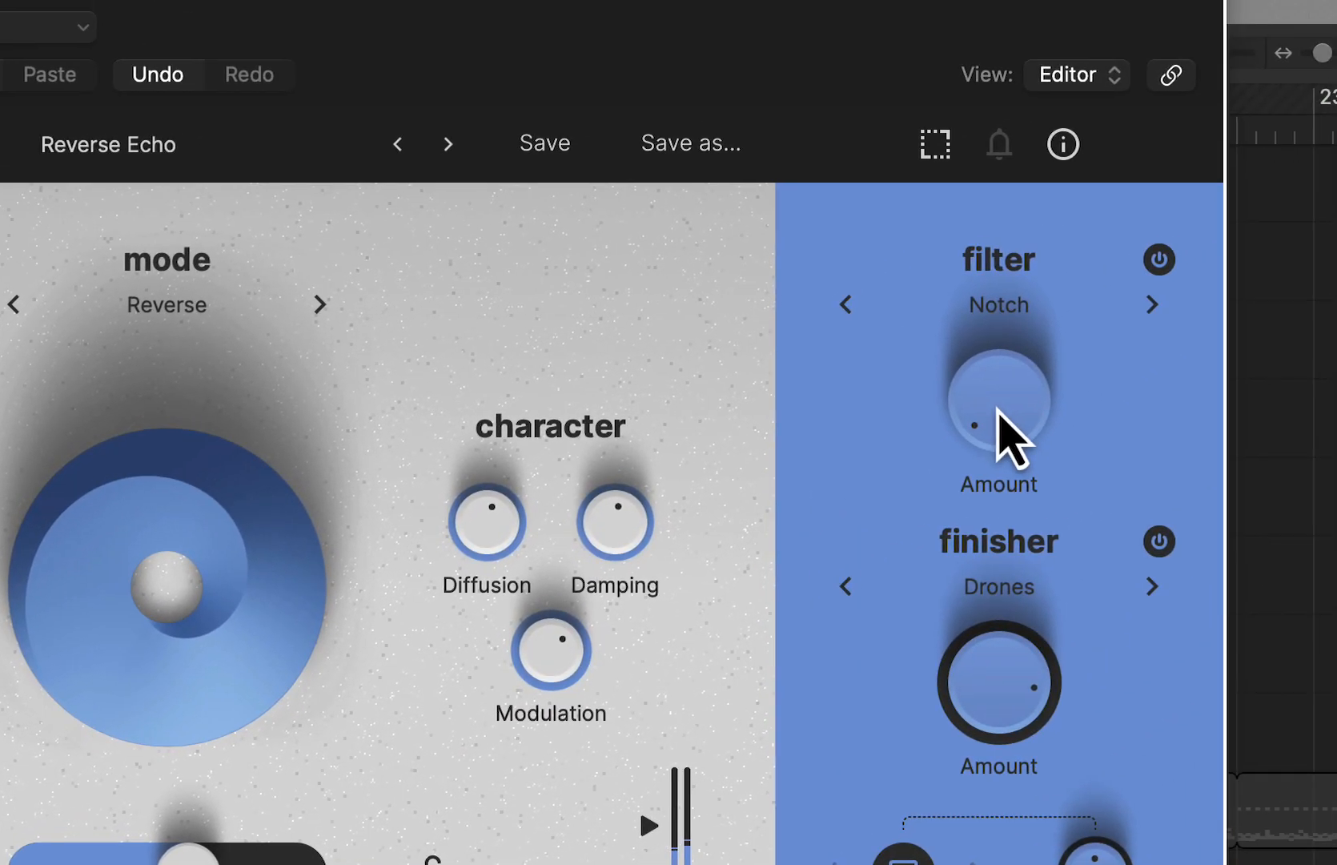
- Switch the filter to Radio with its Amount at about 68% and slightly raise the Drones finisher Amount
{"action": "left_click_drag", "start_coordinate": [1215, 272], "coordinate": [1176, 69]}
{"action": "left_click", "coordinate": [1152, 469]}
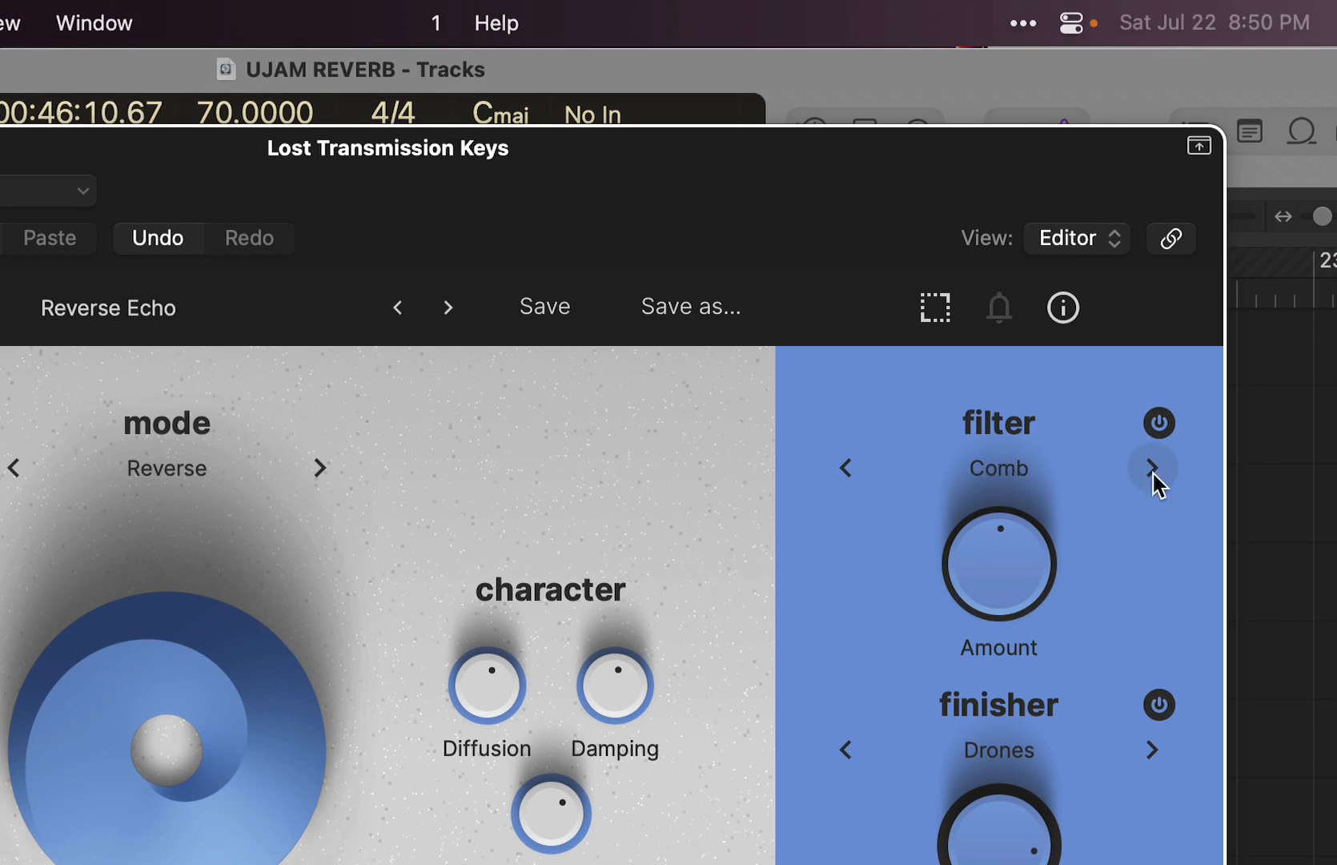
{"action": "left_click", "coordinate": [1152, 468]}
{"action": "left_click_drag", "start_coordinate": [981, 574], "coordinate": [991, 523]}
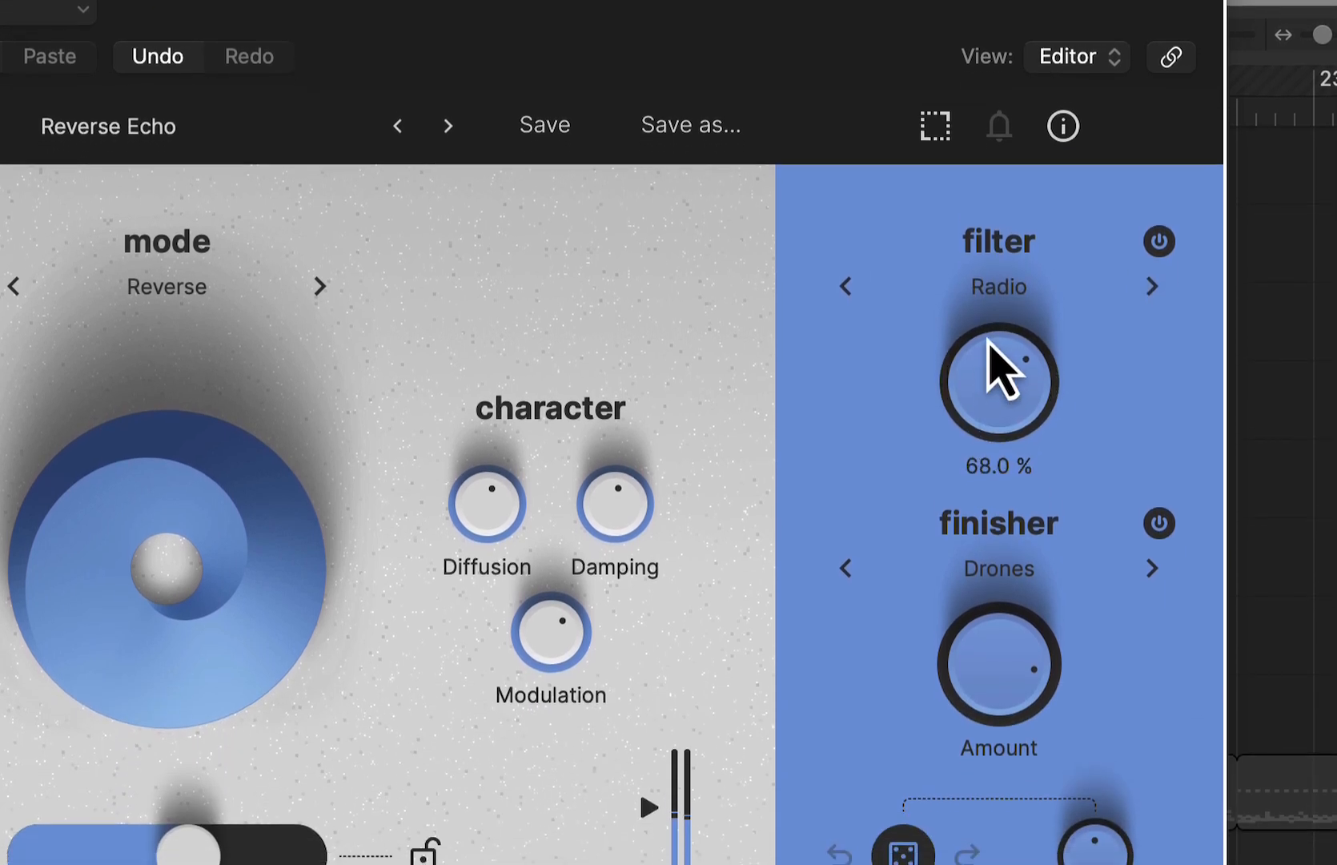
{"action": "left_click_drag", "start_coordinate": [1015, 649], "coordinate": [1019, 636]}
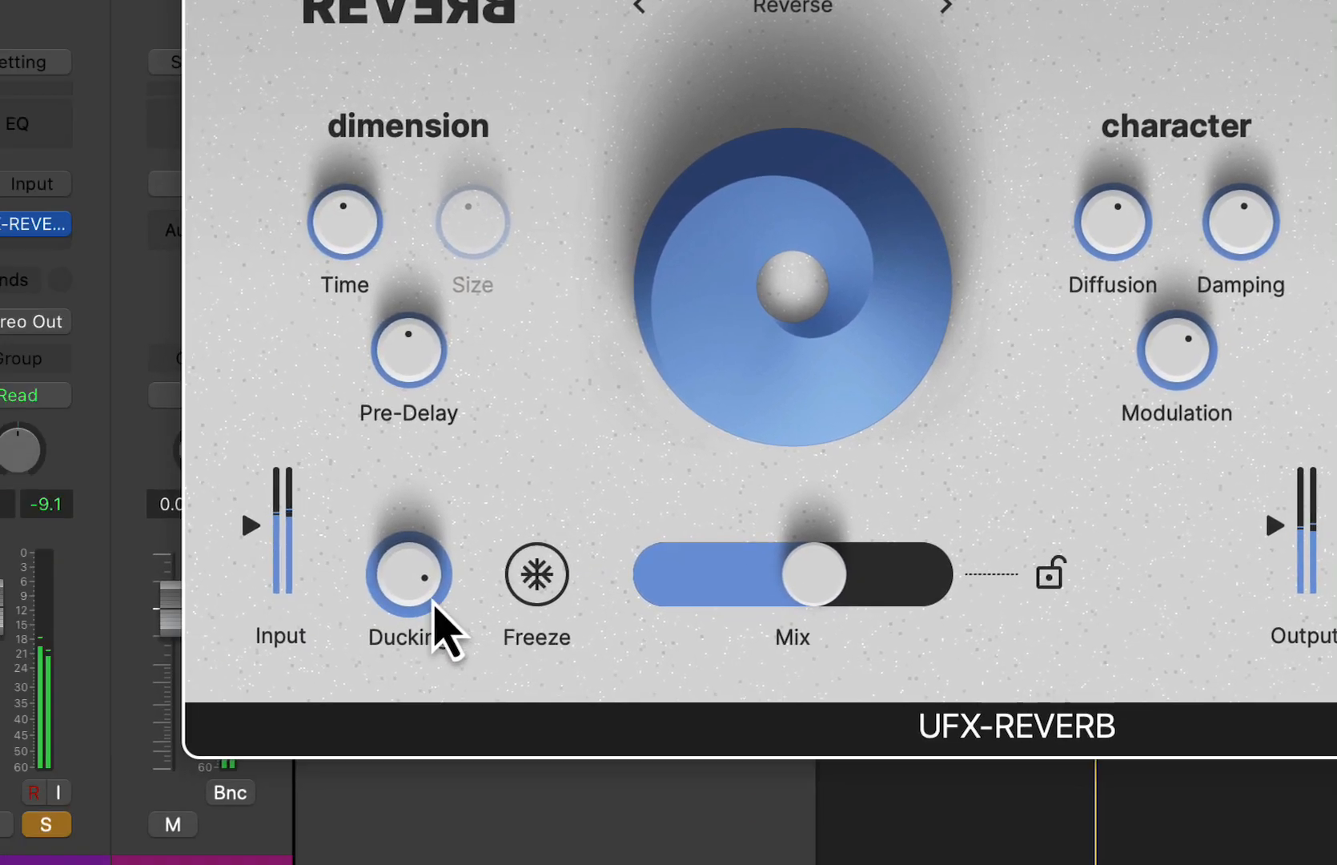
- Turn the Ducking down to its minimum and fine-tune the Mix slightly above half
{"action": "left_click_drag", "start_coordinate": [433, 599], "coordinate": [606, 746]}
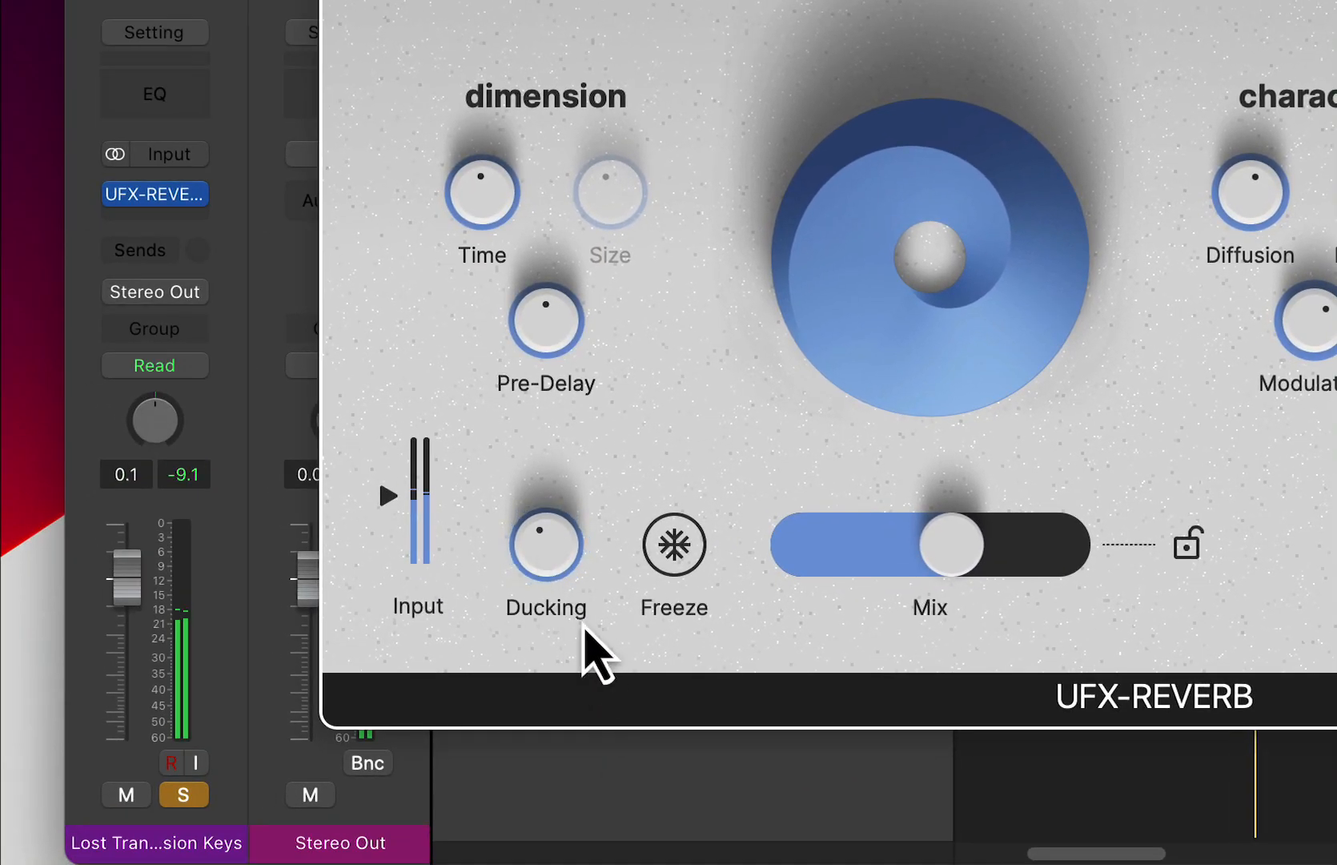
{"action": "left_click_drag", "start_coordinate": [561, 551], "coordinate": [549, 600]}
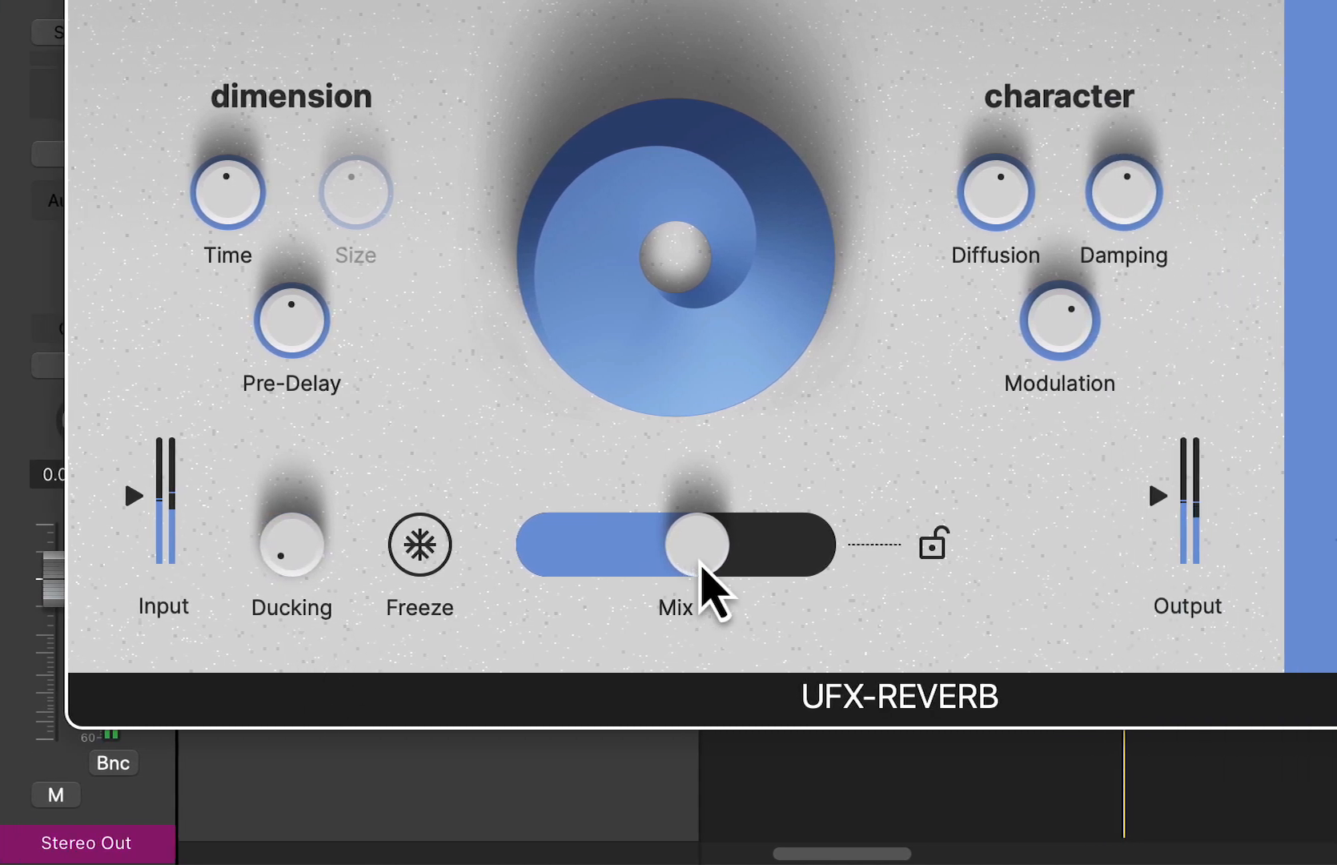
{"action": "left_click_drag", "start_coordinate": [959, 561], "coordinate": [975, 565]}
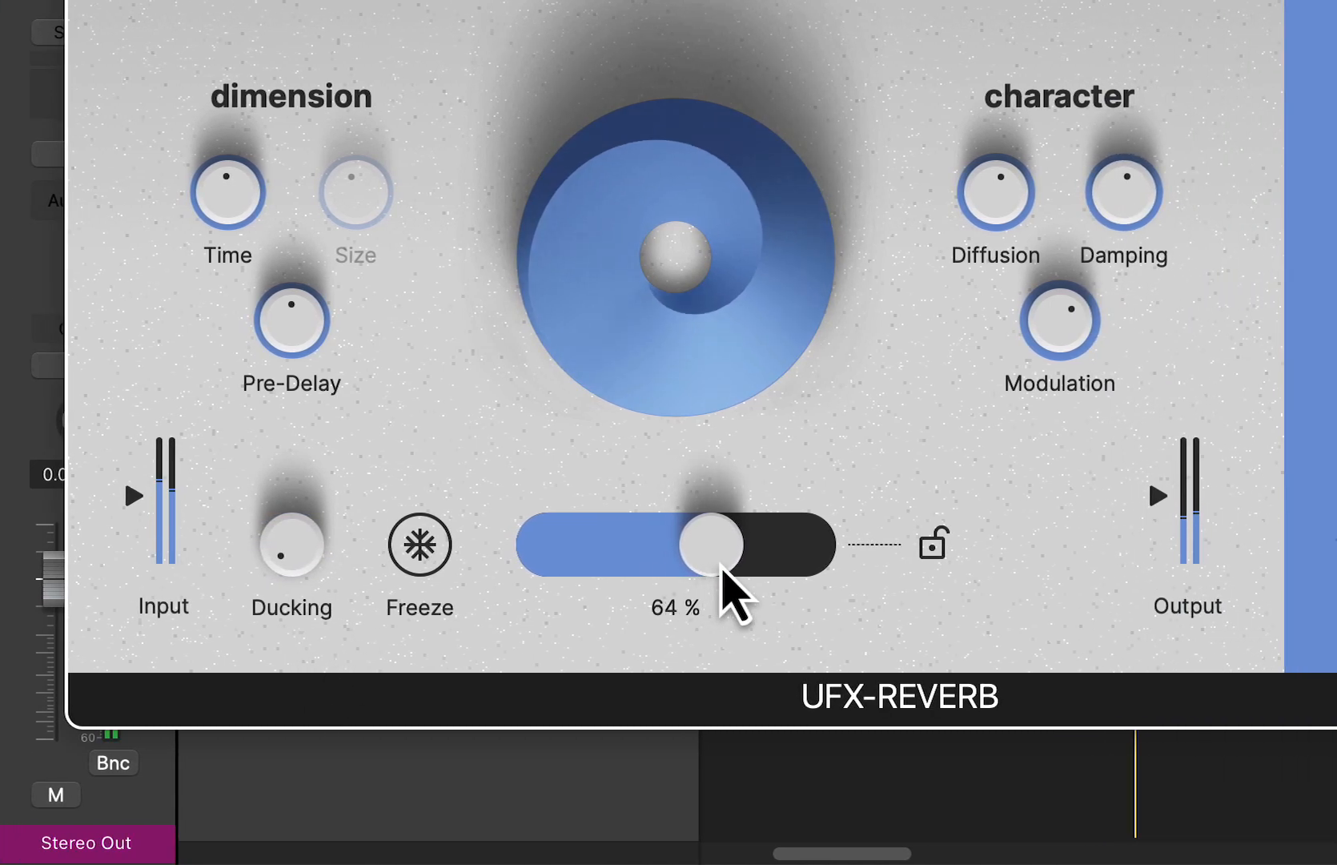
{"action": "mouse_move", "coordinate": [721, 565]}
{"action": "left_mouse_down"}
{"action": "mouse_move", "coordinate": [739, 570]}
{"action": "mouse_move", "coordinate": [707, 577]}
{"action": "left_mouse_up"}
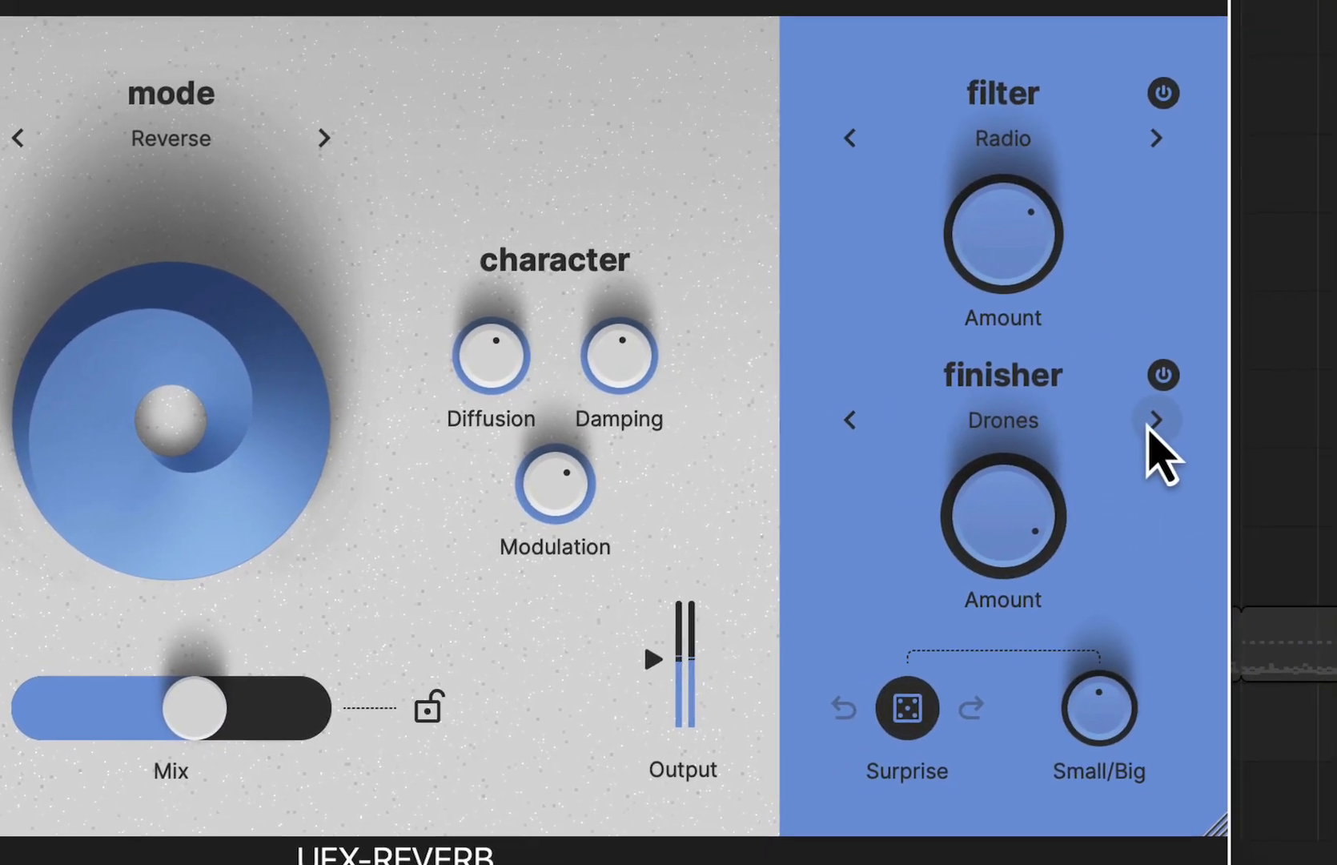
- Switch the finisher to Flutizer with a lower Amount and reduce the Radio filter Amount to just under half
{"action": "left_click", "coordinate": [1150, 423]}
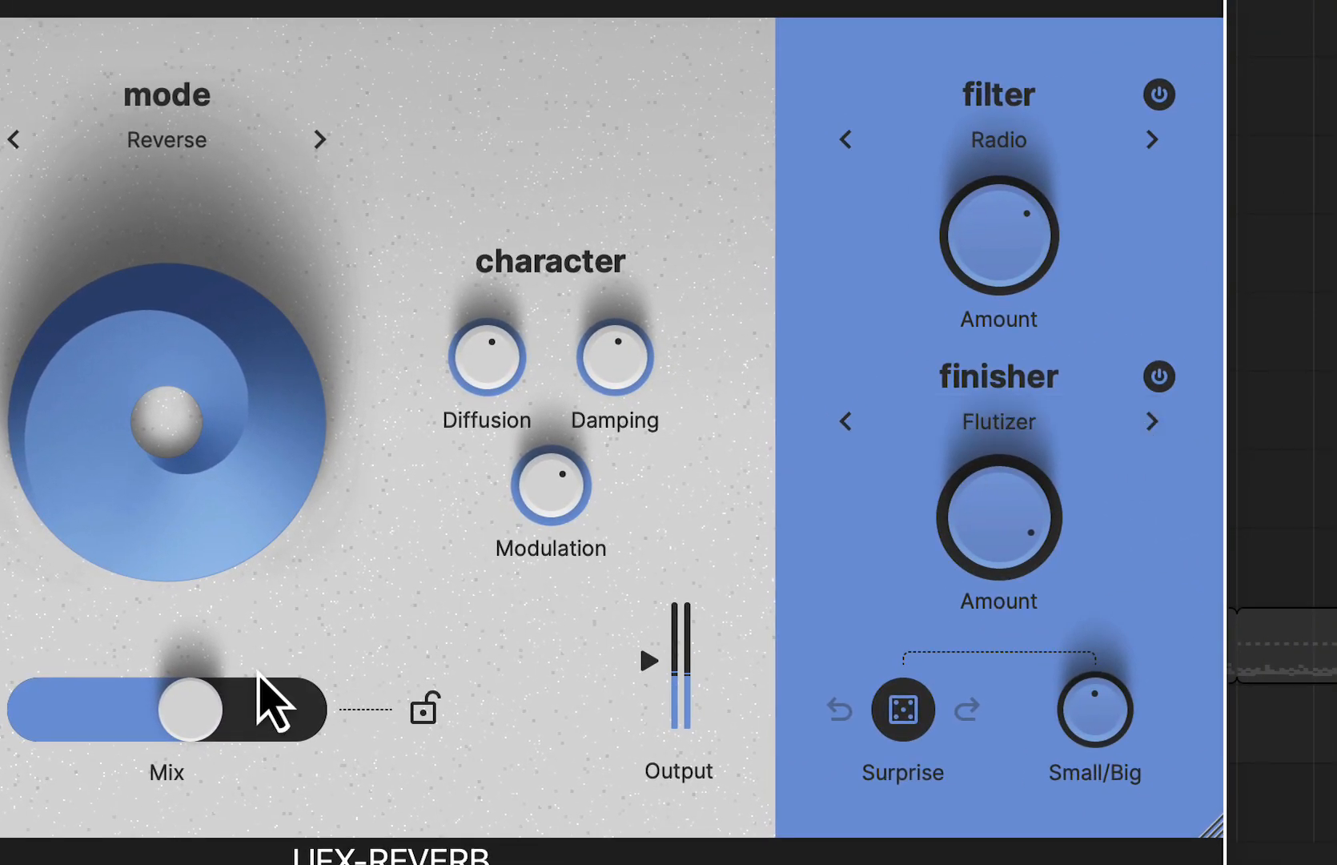
{"action": "left_click_drag", "start_coordinate": [964, 501], "coordinate": [972, 599]}
{"action": "left_click_drag", "start_coordinate": [986, 233], "coordinate": [986, 237]}
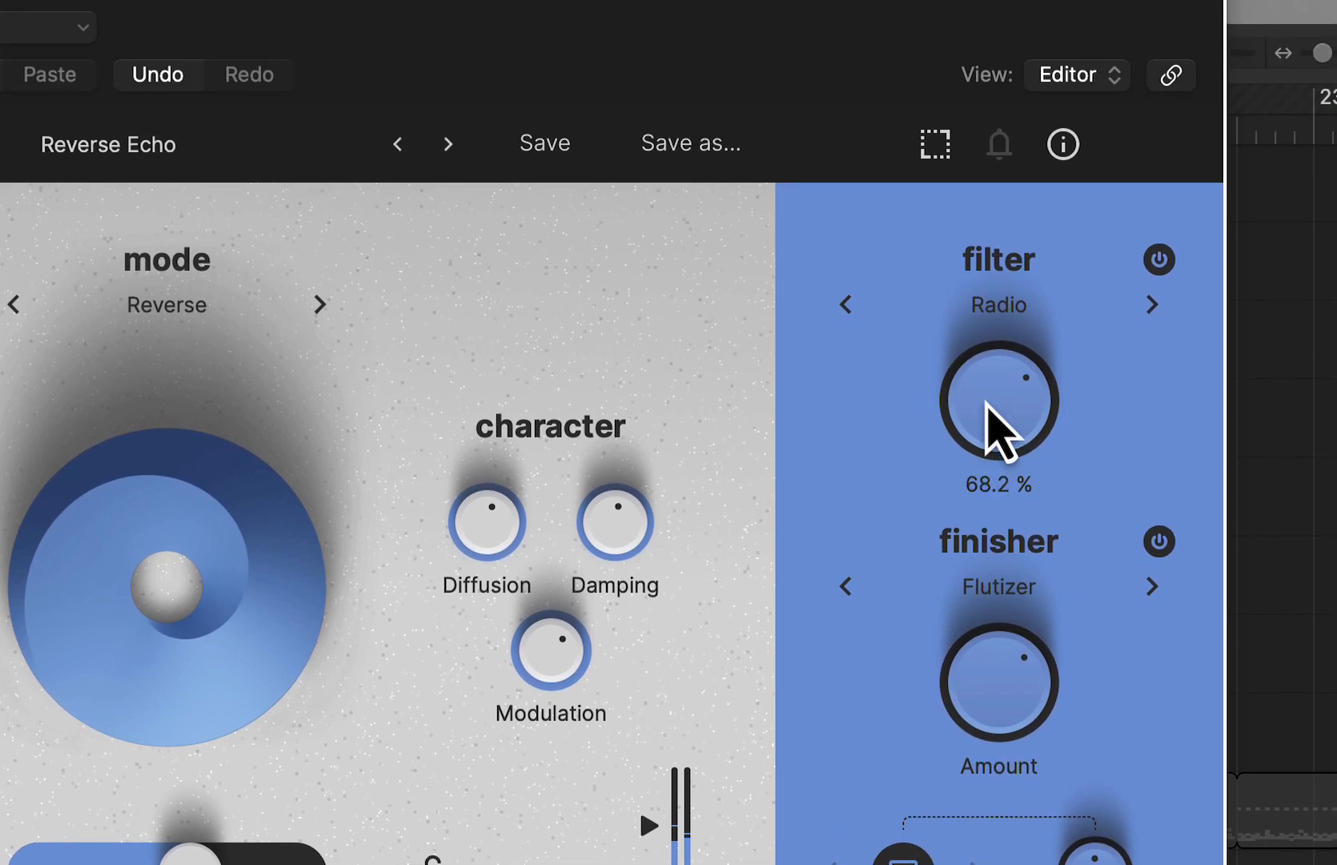
{"action": "left_click_drag", "start_coordinate": [986, 465], "coordinate": [988, 492]}
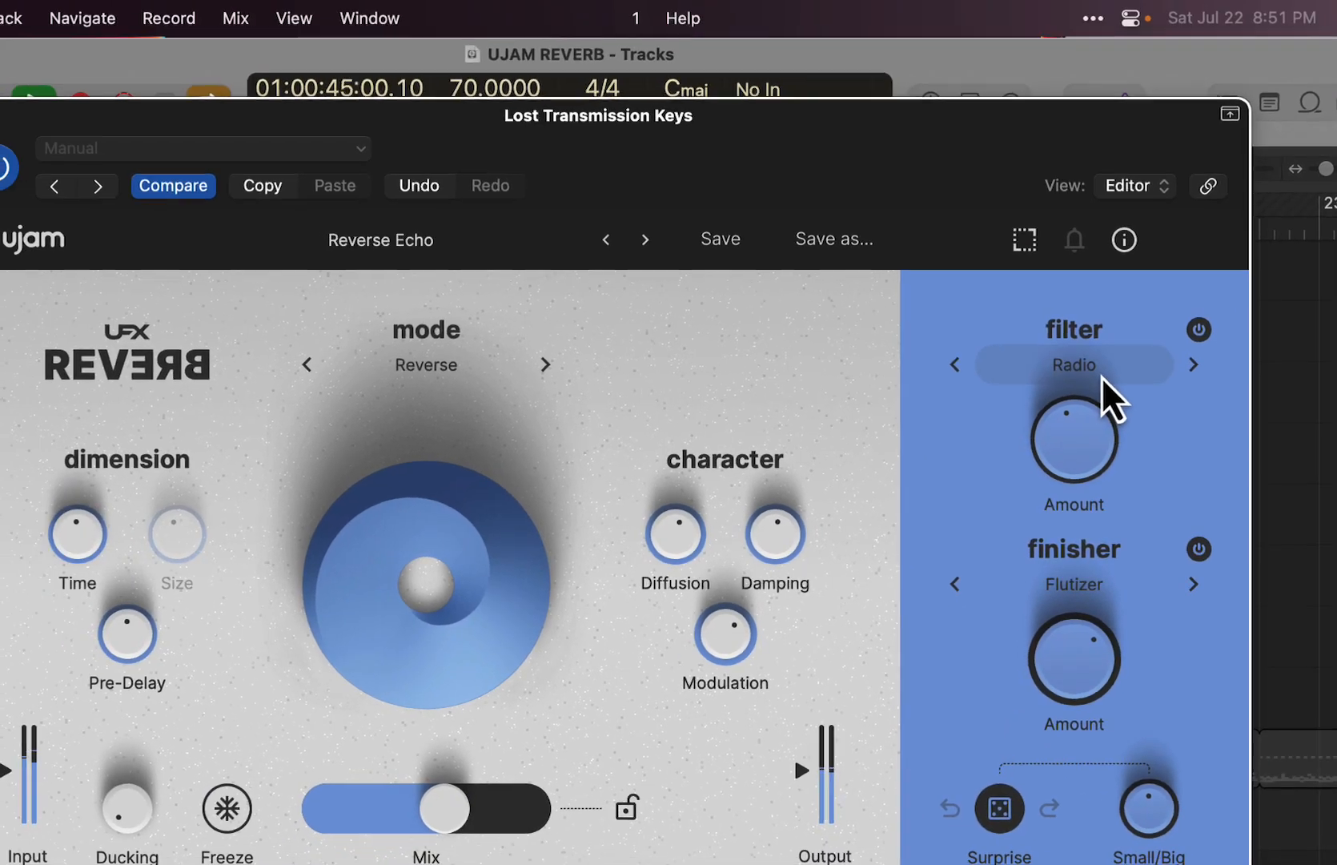
- Try the Telephone filter and sweep its Amount up and down
{"action": "left_click", "coordinate": [998, 304]}
{"action": "left_click", "coordinate": [1089, 396]}
{"action": "left_click_drag", "start_coordinate": [1083, 448], "coordinate": [1078, 283]}
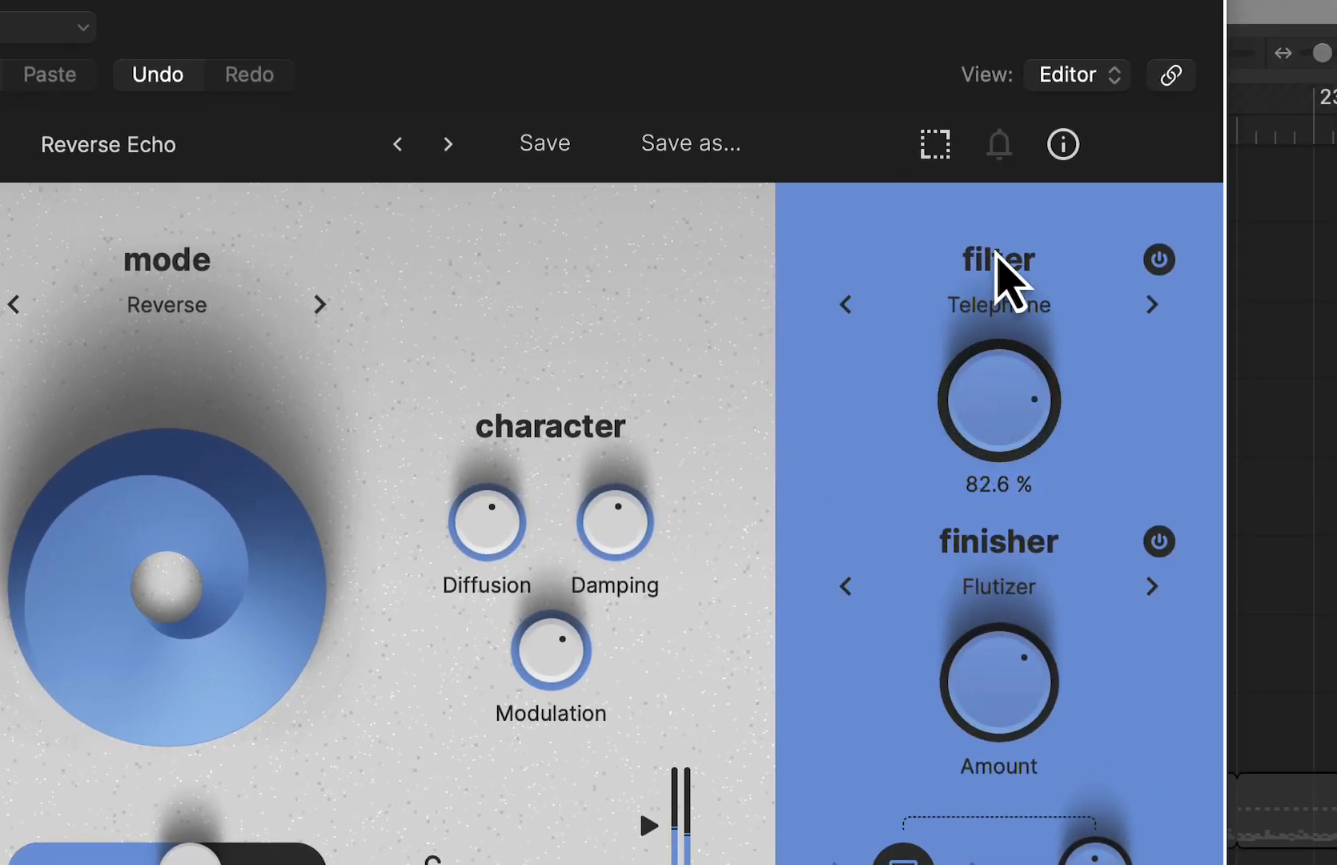
{"action": "left_click_drag", "start_coordinate": [997, 180], "coordinate": [982, 299]}
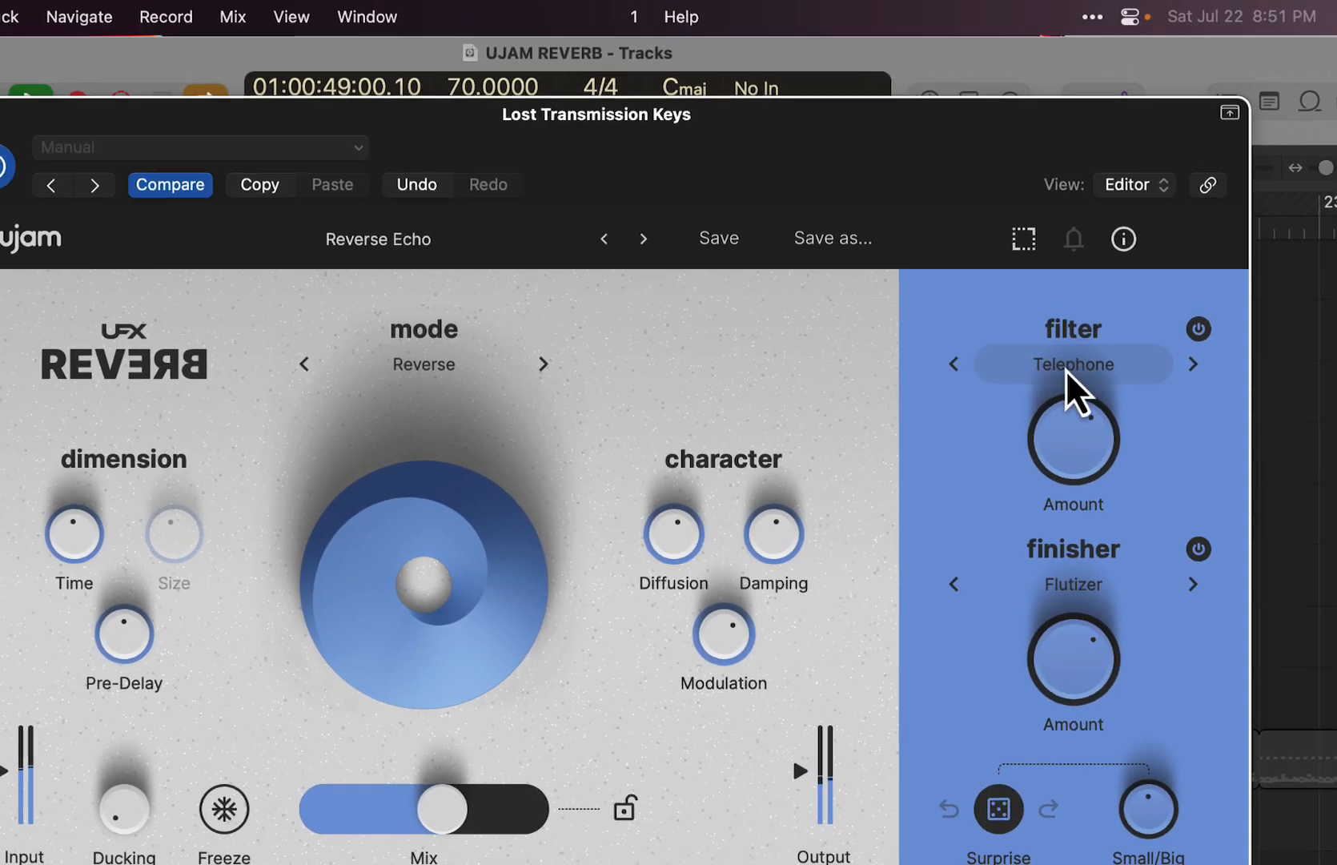
- Switch the filter to Megaphone, sweep its Amount, and settle it at roughly two thirds
{"action": "left_click", "coordinate": [984, 308]}
{"action": "left_click", "coordinate": [1061, 394]}
{"action": "left_click_drag", "start_coordinate": [1071, 418], "coordinate": [1068, 346]}
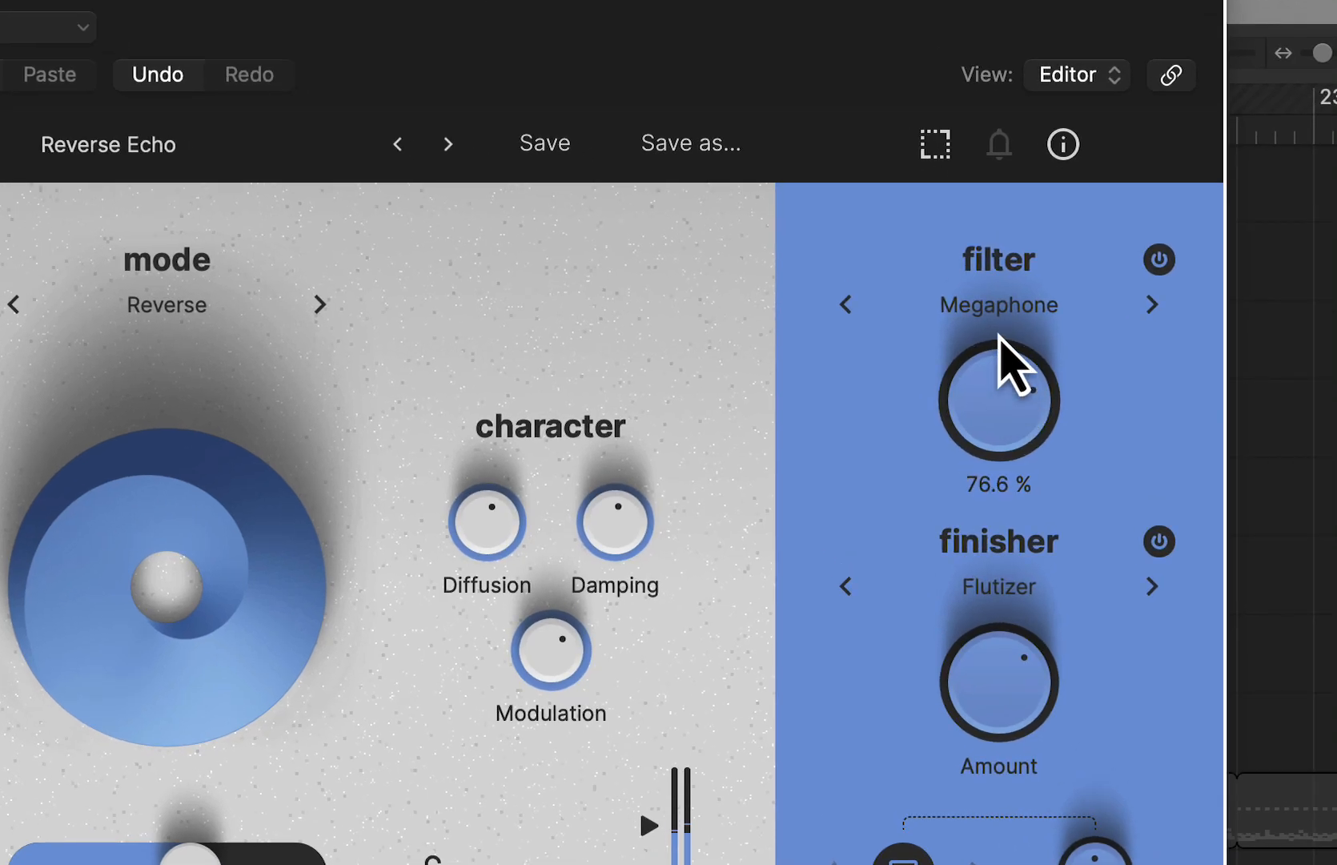
{"action": "left_click_drag", "start_coordinate": [1001, 290], "coordinate": [981, 374]}
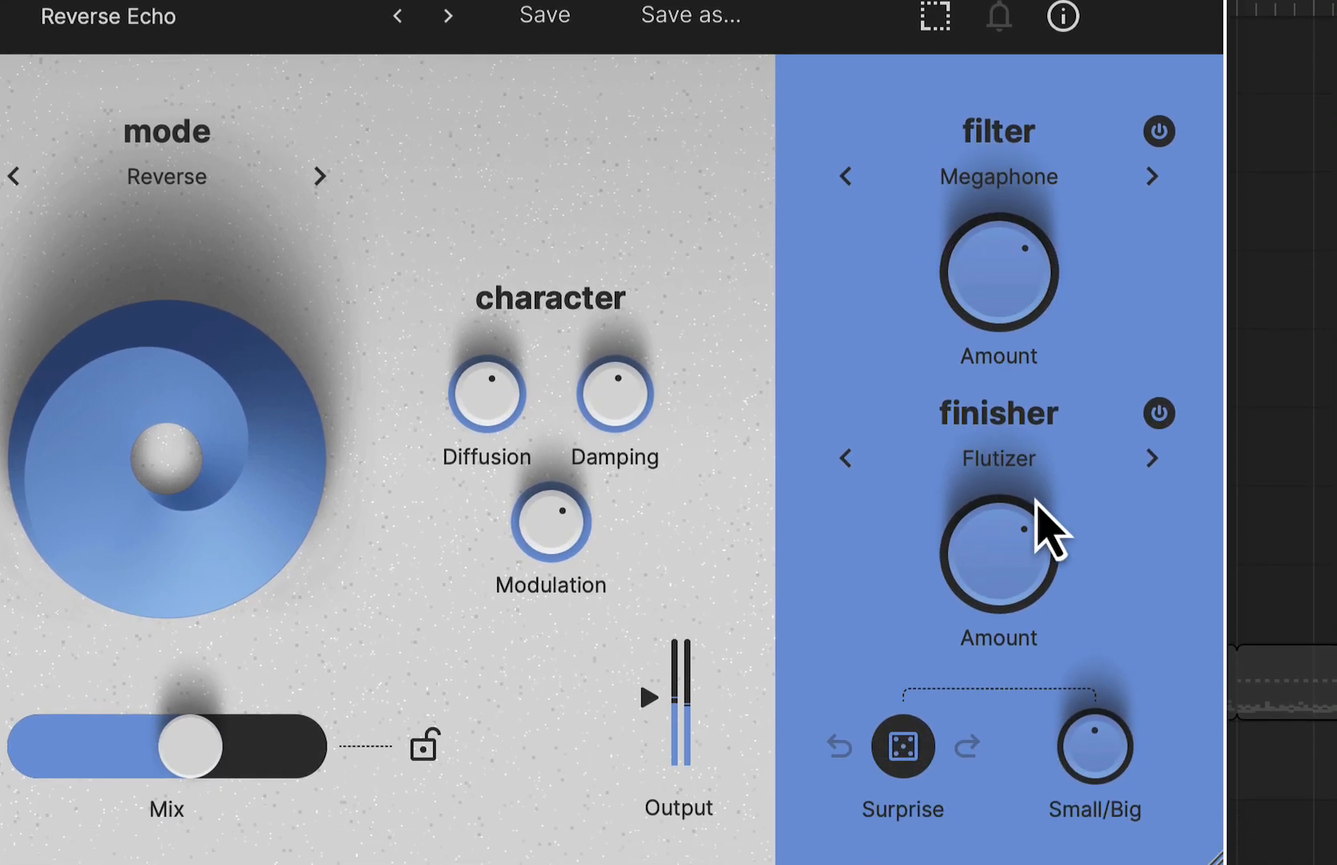
- Fine-tune the Flutizer finisher Amount and switch the finisher to Electro Cluster
{"action": "left_click_drag", "start_coordinate": [1019, 663], "coordinate": [1017, 655]}
{"action": "left_click_drag", "start_coordinate": [1018, 492], "coordinate": [1013, 472]}
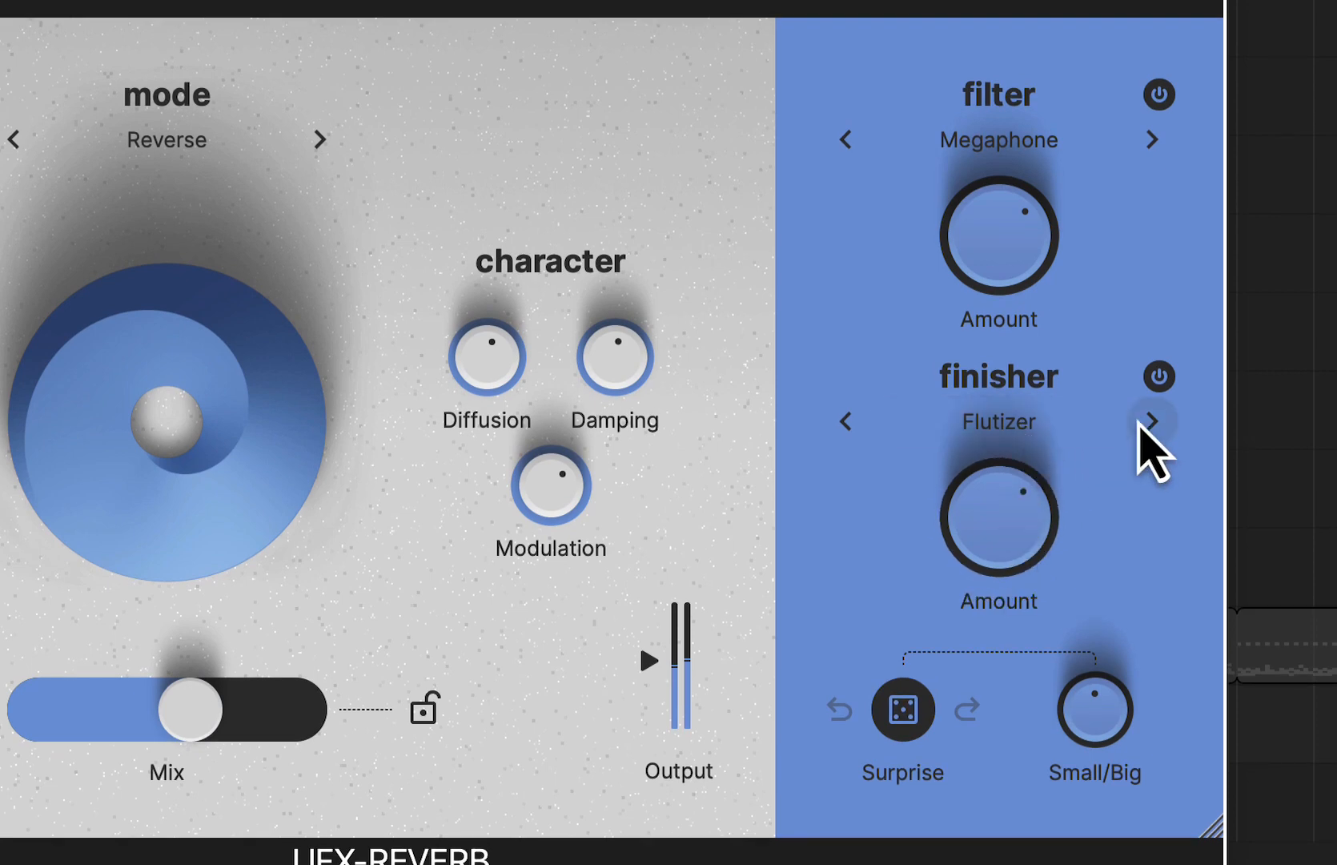
{"action": "left_click", "coordinate": [1150, 423]}
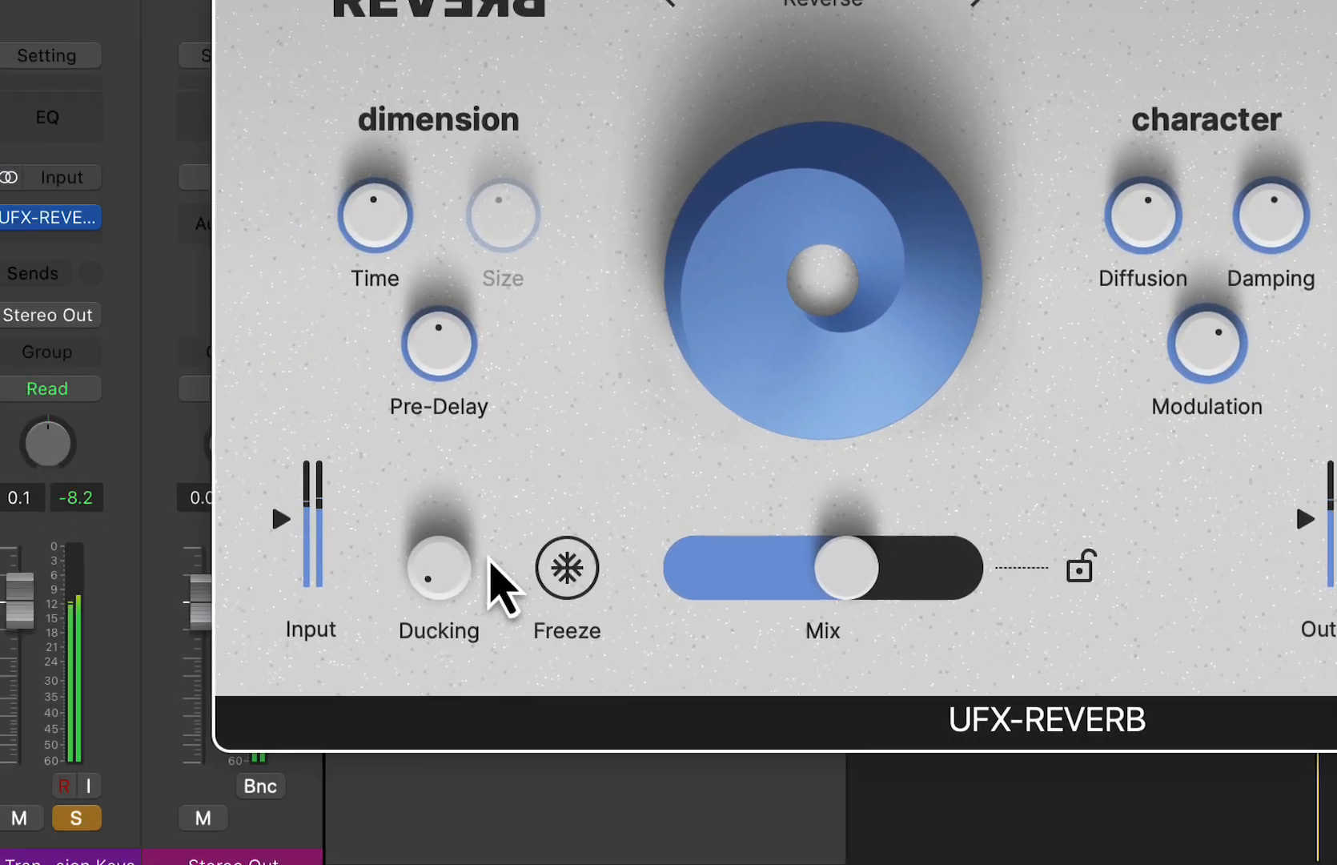
- Reduce the Mix to a little under one third, trying a high Ducking before bringing it down to around half
{"action": "left_click_drag", "start_coordinate": [577, 530], "coordinate": [596, 330]}
{"action": "left_click_drag", "start_coordinate": [546, 543], "coordinate": [537, 516]}
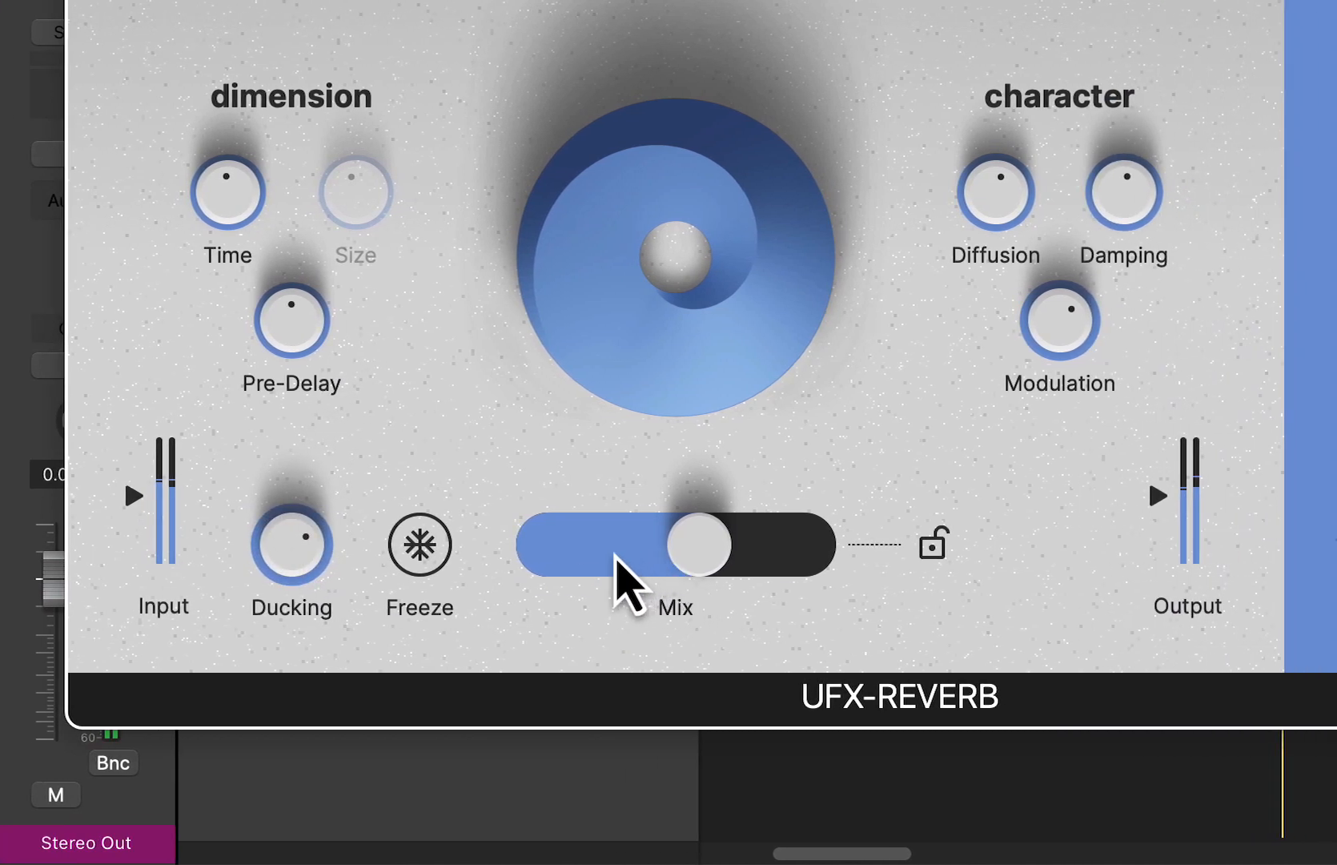
{"action": "mouse_move", "coordinate": [615, 554]}
{"action": "left_mouse_down"}
{"action": "mouse_move", "coordinate": [692, 560]}
{"action": "mouse_move", "coordinate": [615, 553]}
{"action": "left_mouse_up"}
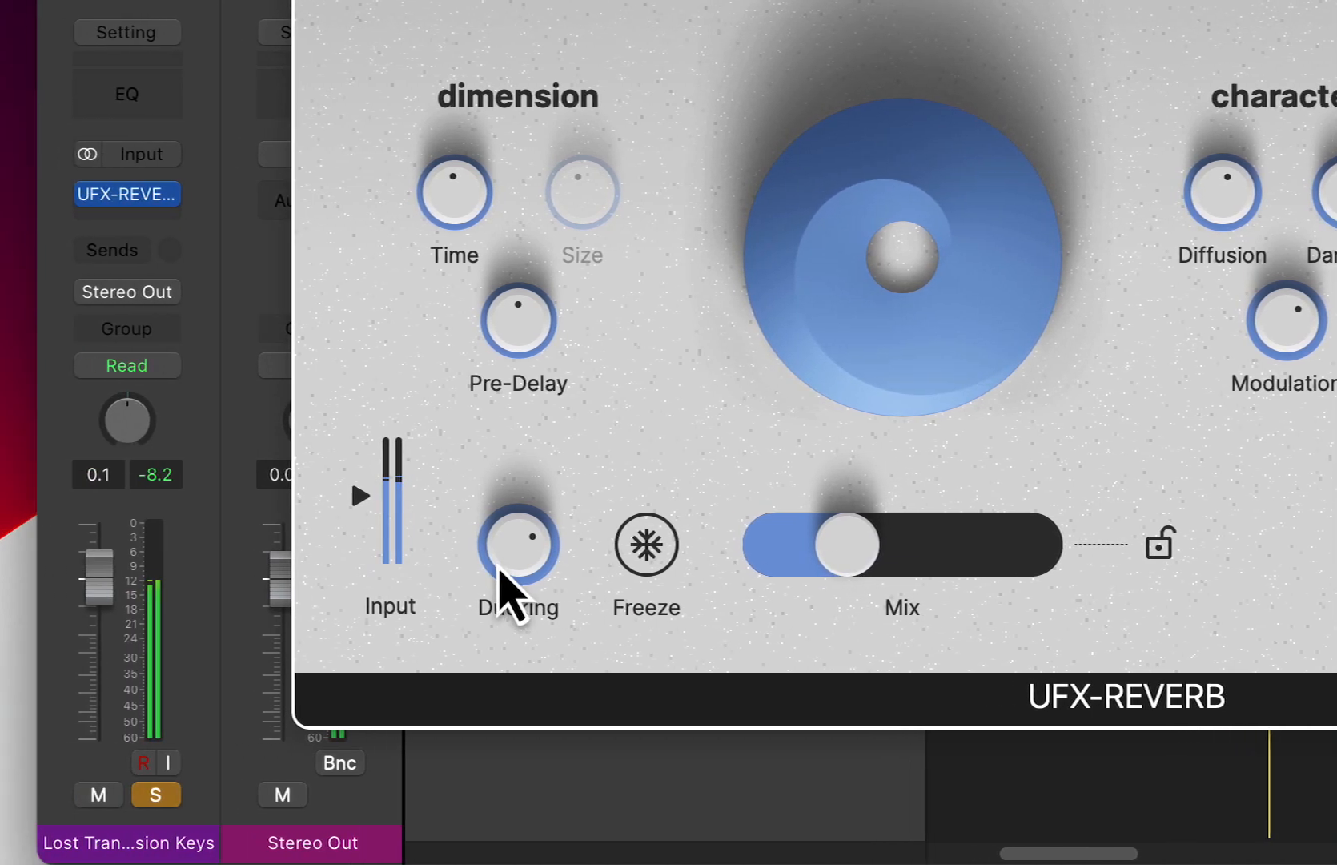
{"action": "left_click_drag", "start_coordinate": [281, 560], "coordinate": [294, 631]}
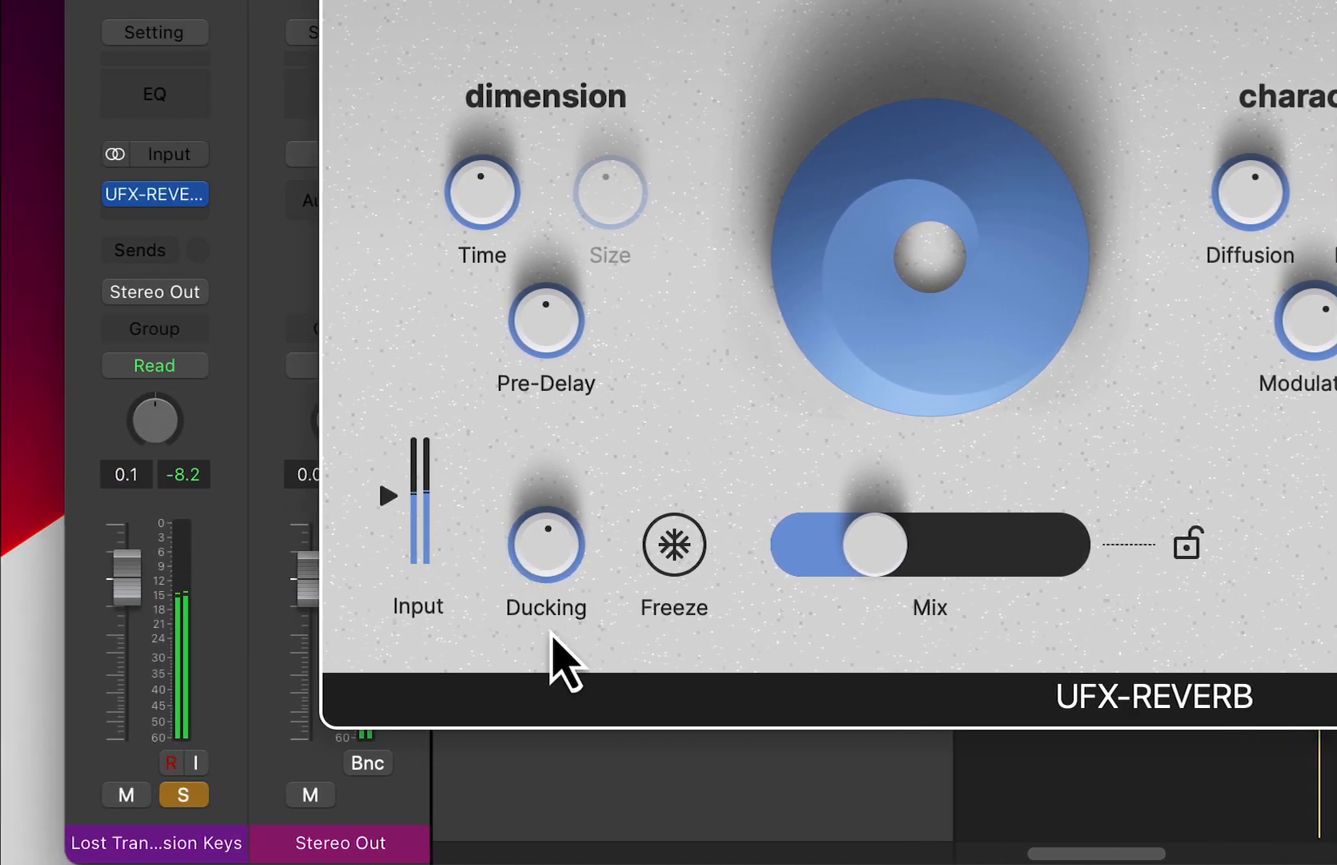
{"action": "left_click_drag", "start_coordinate": [546, 556], "coordinate": [554, 576]}
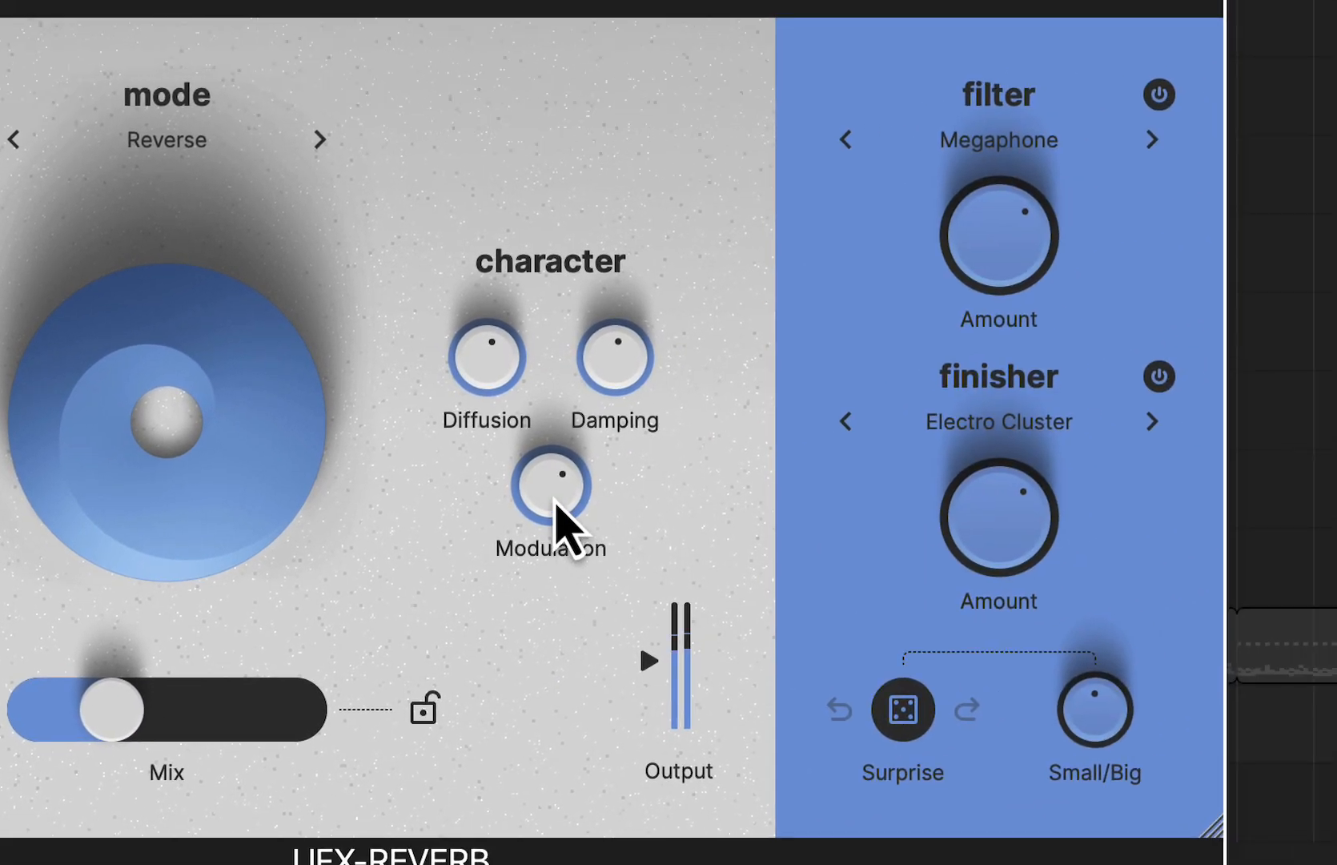
- Lower the Modulation on Reverse Echo and close the keys track's reverb window
{"action": "left_click_drag", "start_coordinate": [556, 505], "coordinate": [533, 674]}
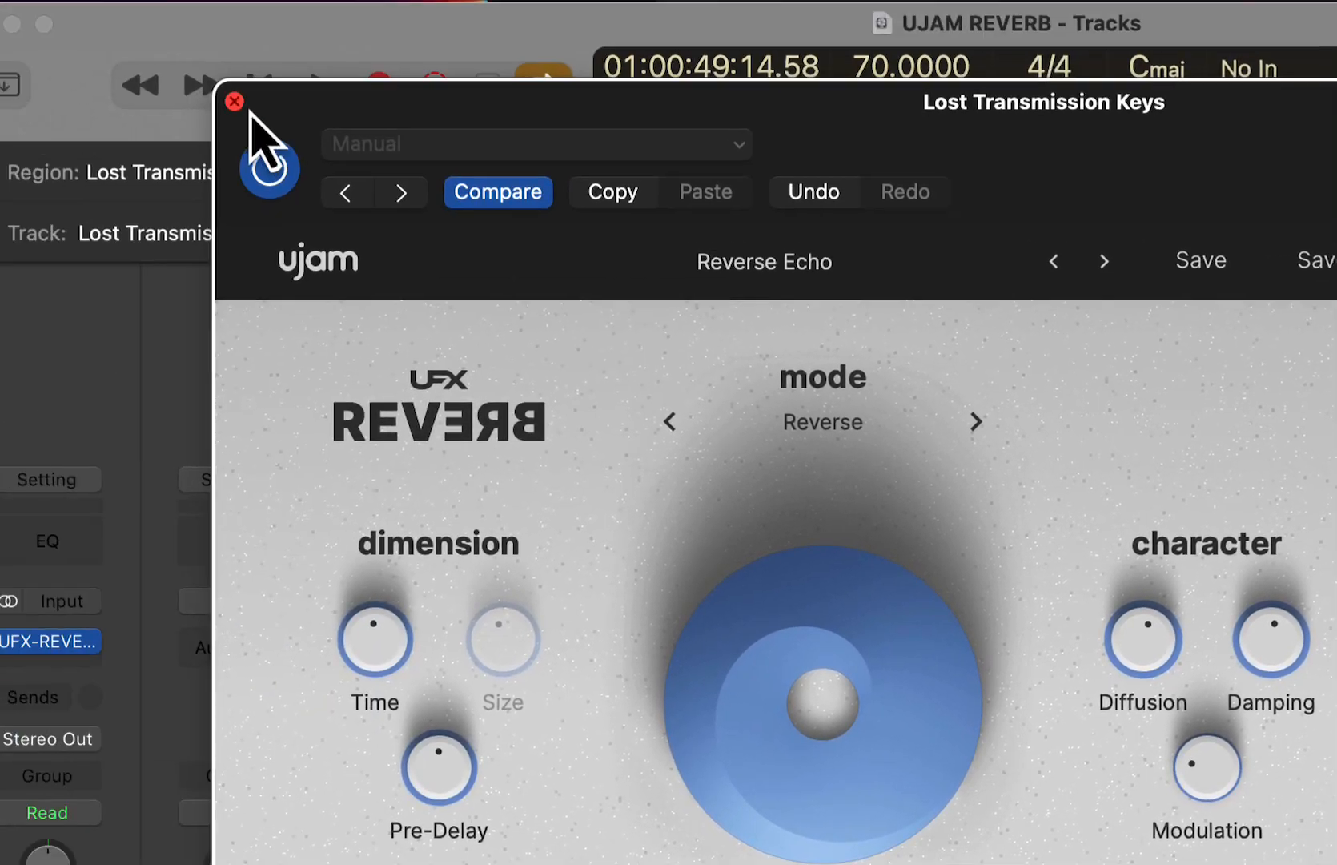
{"action": "left_click", "coordinate": [233, 98]}
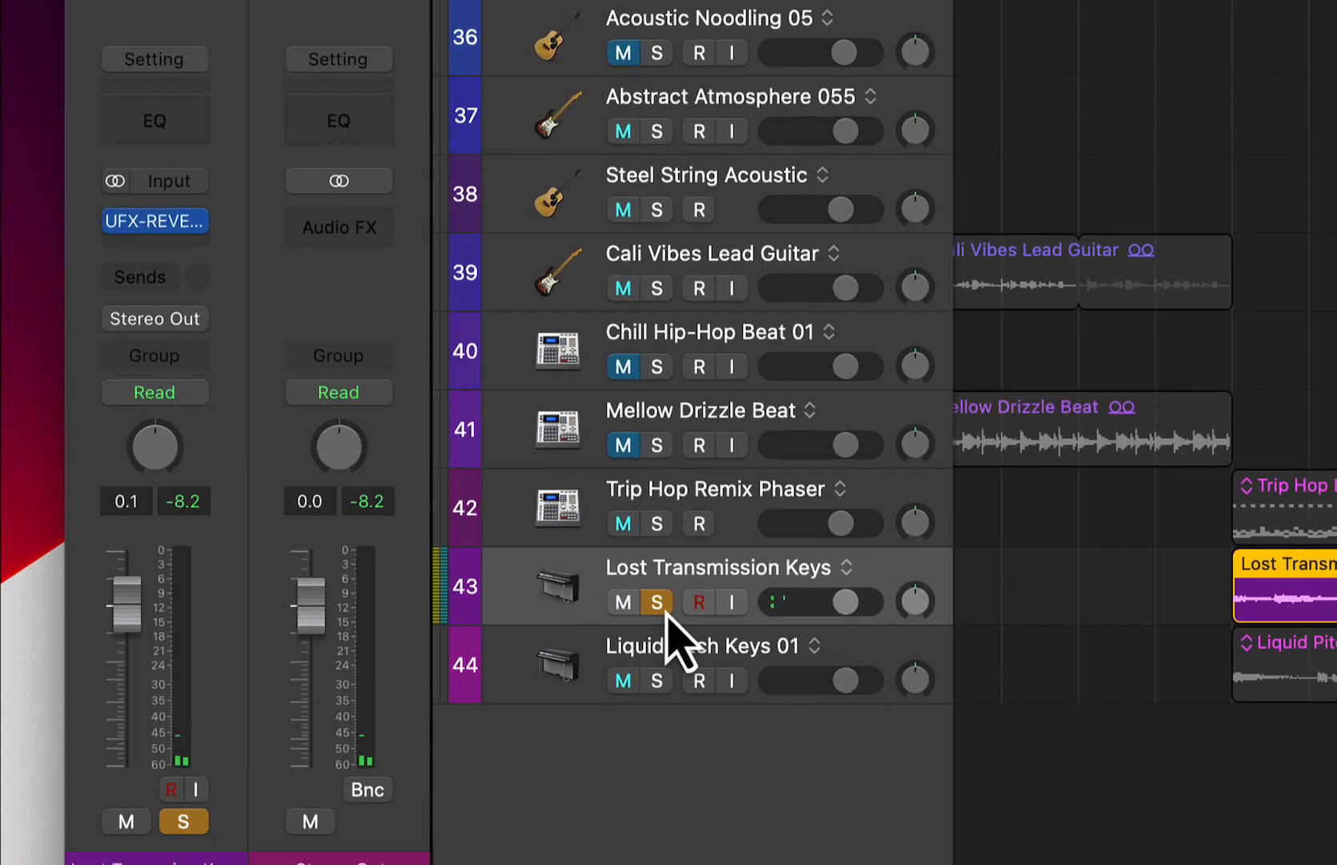
{"action": "left_click", "coordinate": [657, 576]}
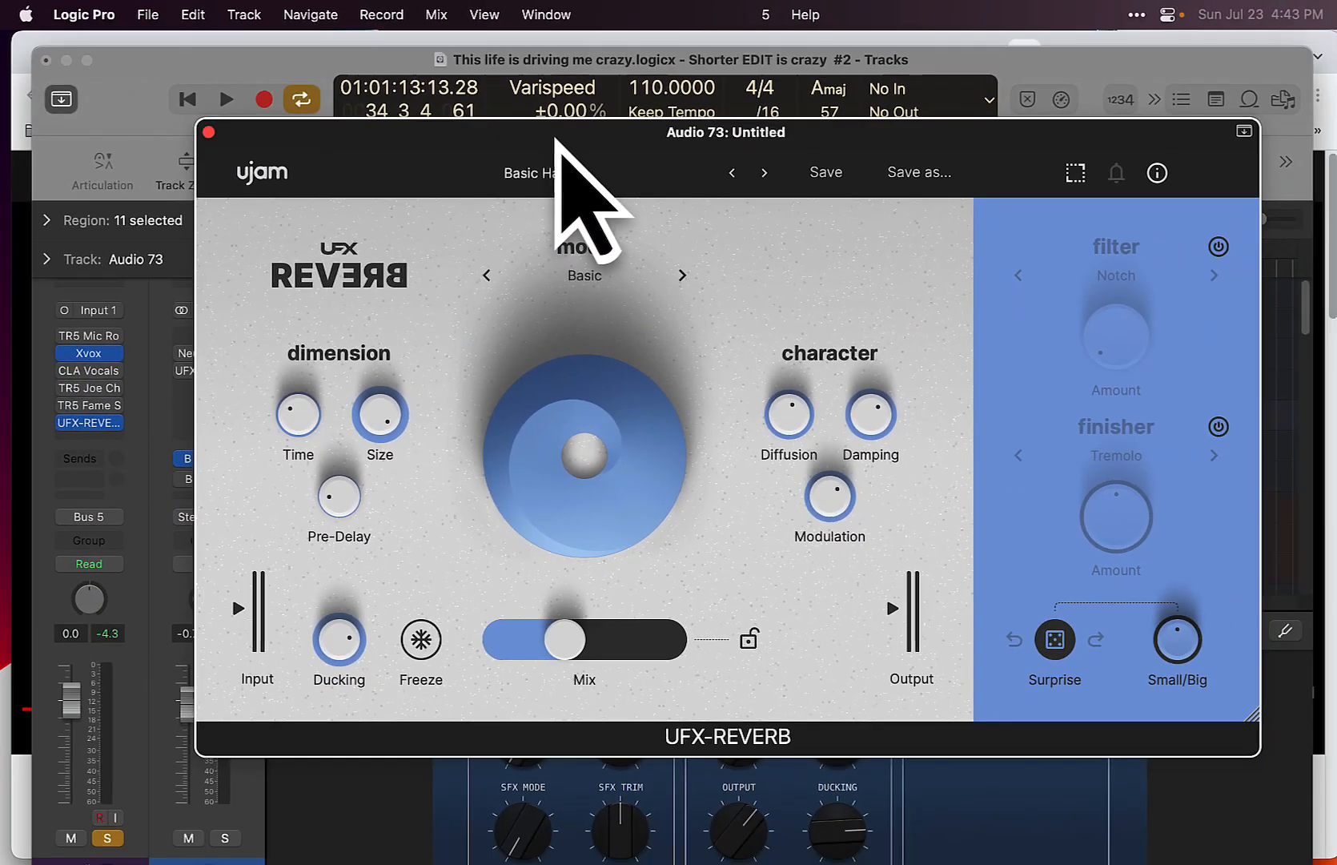
- Inspect the Xvox plug-in on the Audio 73 vocal track and close its window
{"action": "left_click_drag", "start_coordinate": [556, 138], "coordinate": [563, 186]}
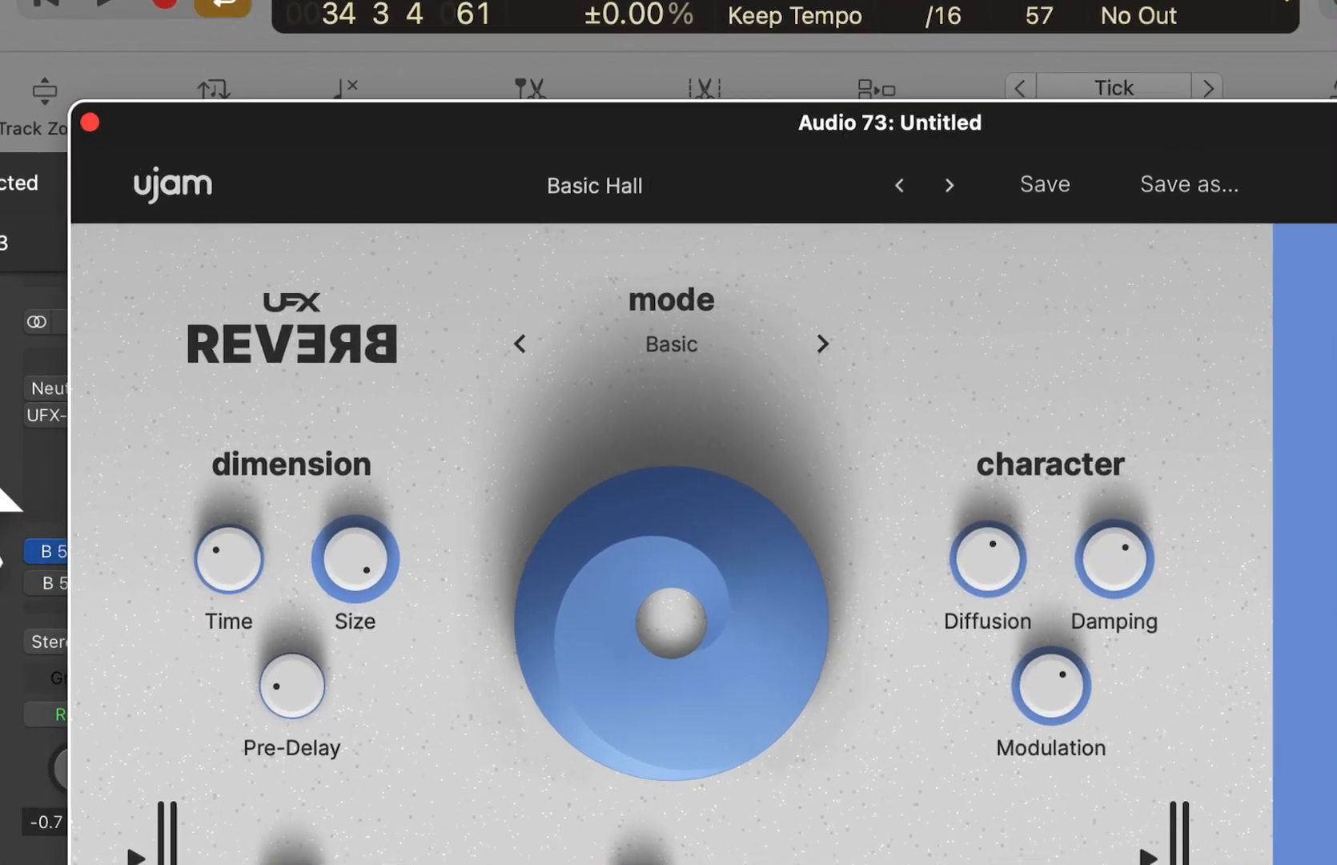
{"action": "left_click", "coordinate": [96, 352]}
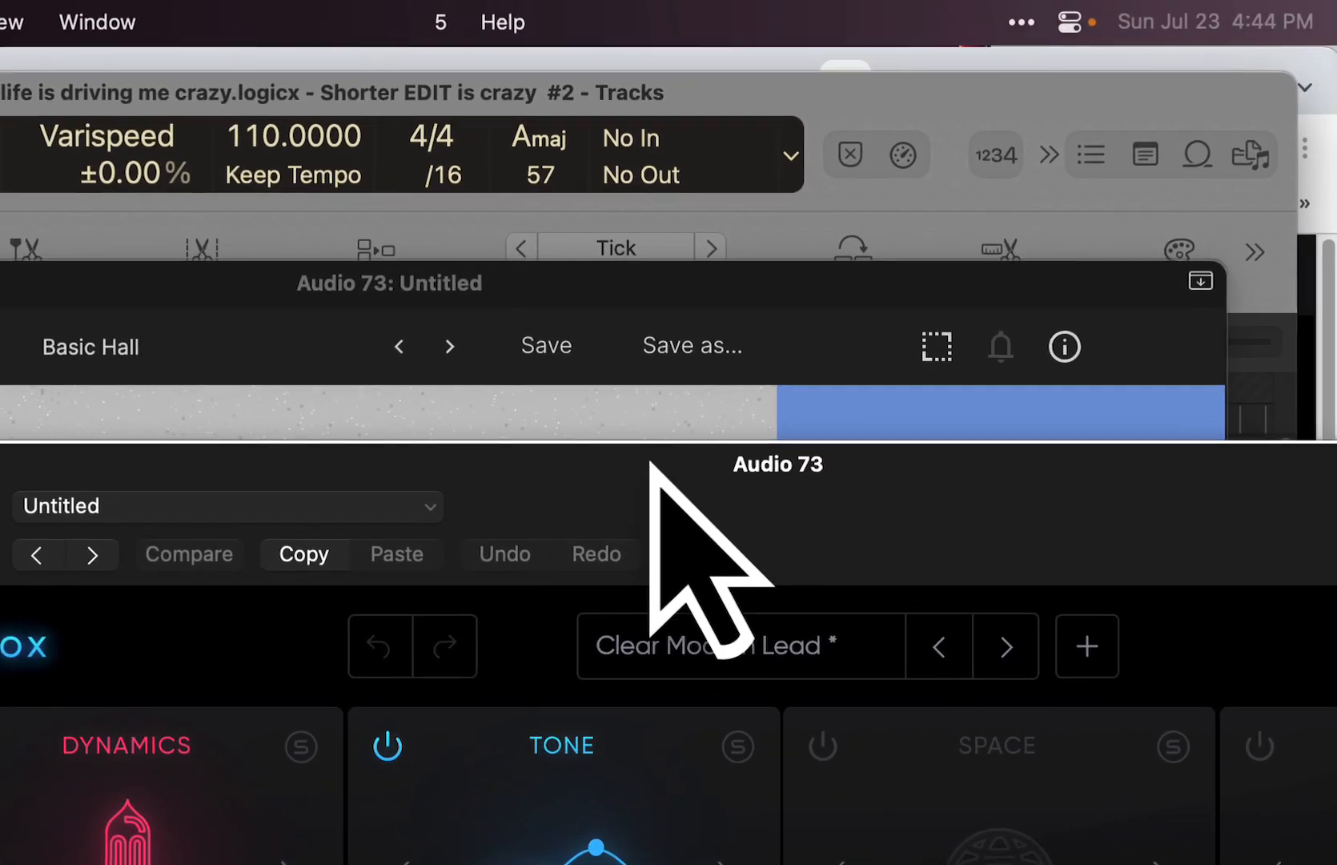
{"action": "left_click_drag", "start_coordinate": [654, 469], "coordinate": [361, 217]}
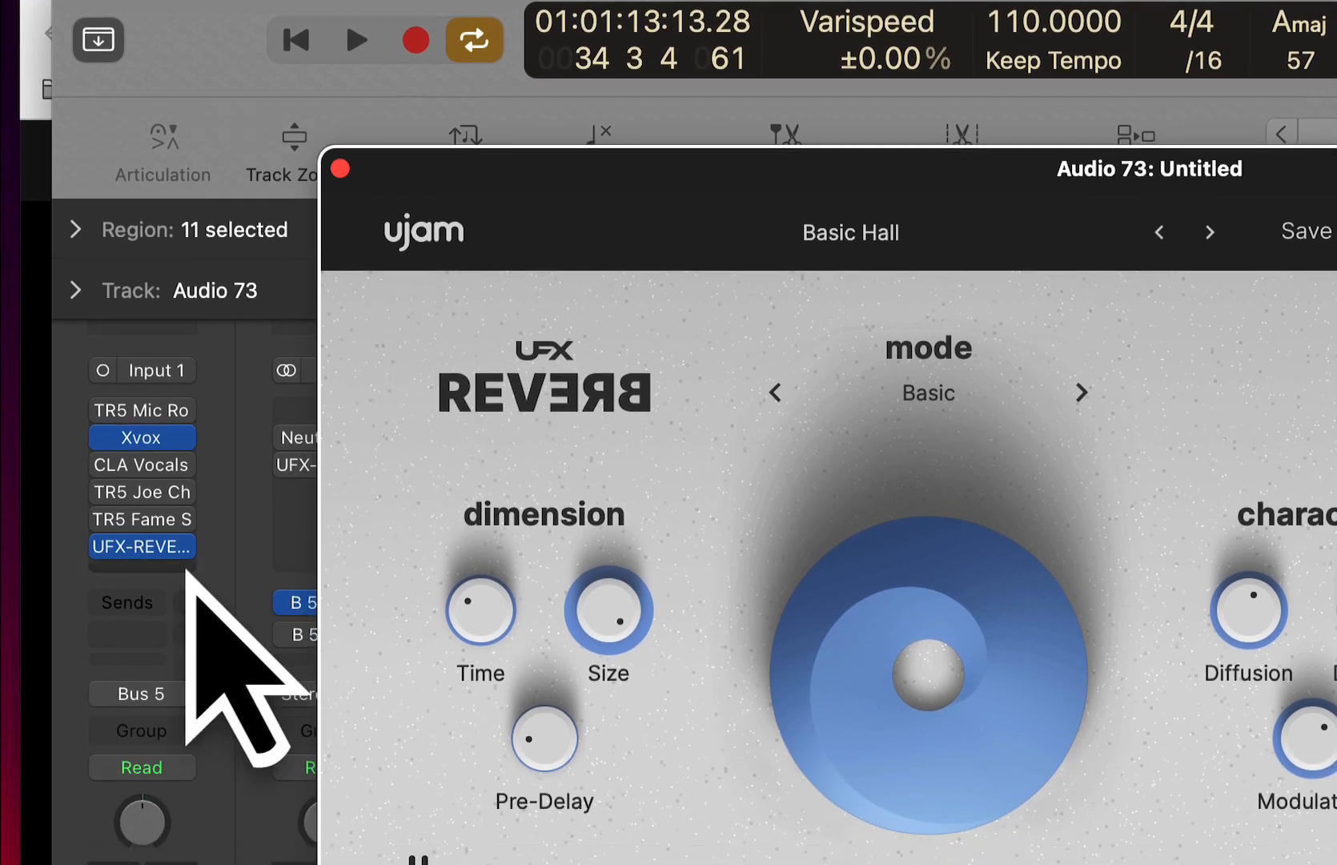
- Play the vocal with UFX-REVERB bypassed, reload the Basic Hall preset, and turn the reverb back on
{"action": "left_click", "coordinate": [103, 547]}
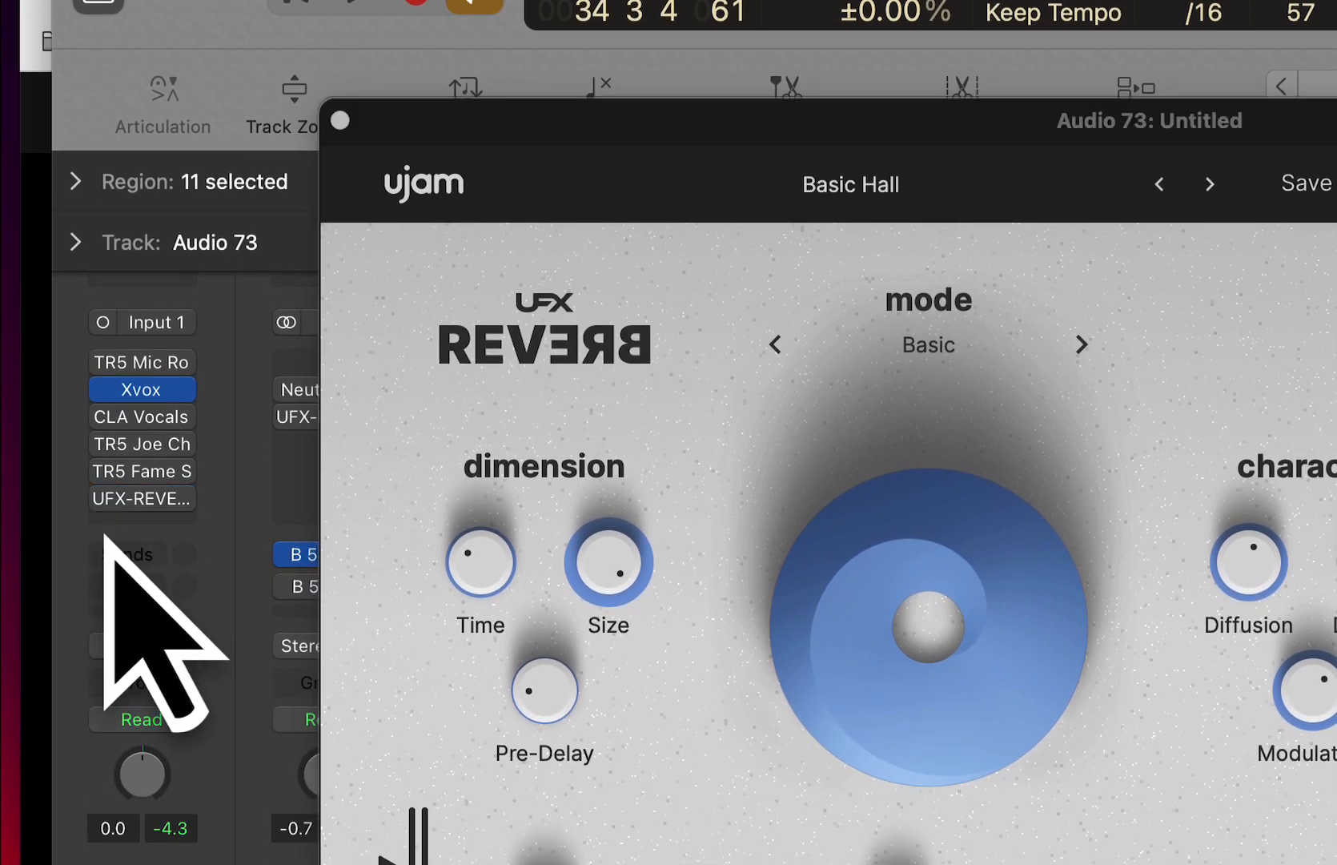
{"action": "key", "text": "space"}
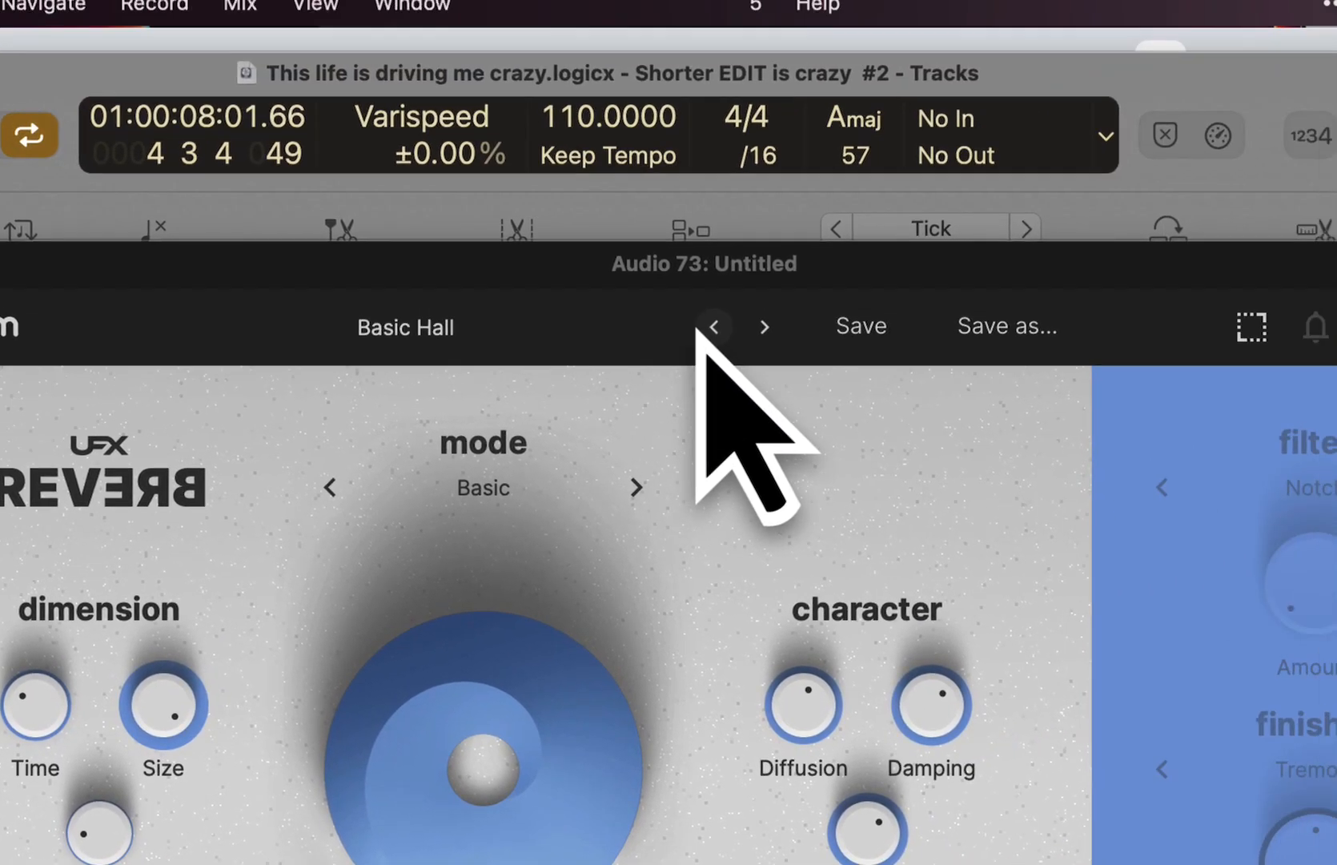
{"action": "left_click", "coordinate": [713, 328]}
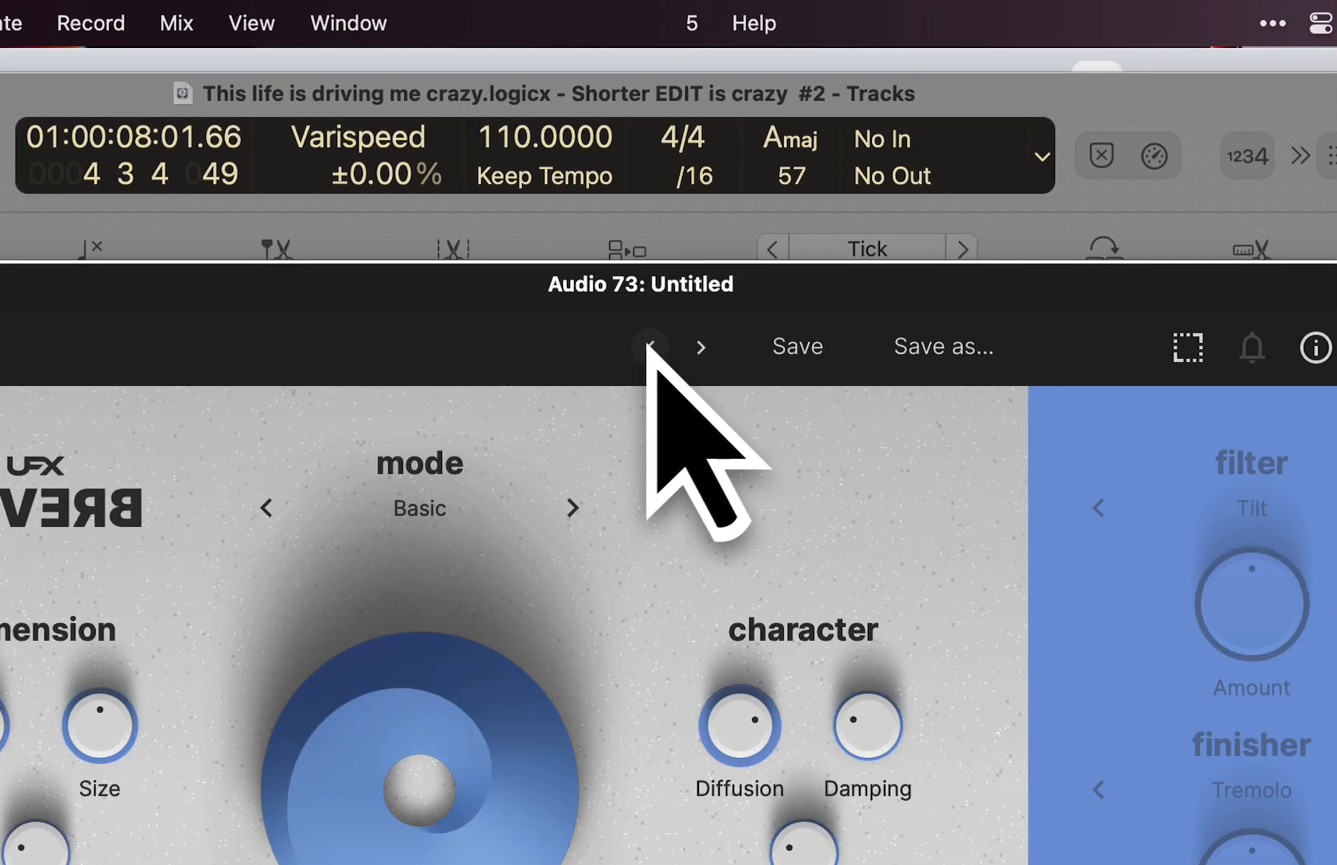
{"action": "left_click", "coordinate": [764, 328]}
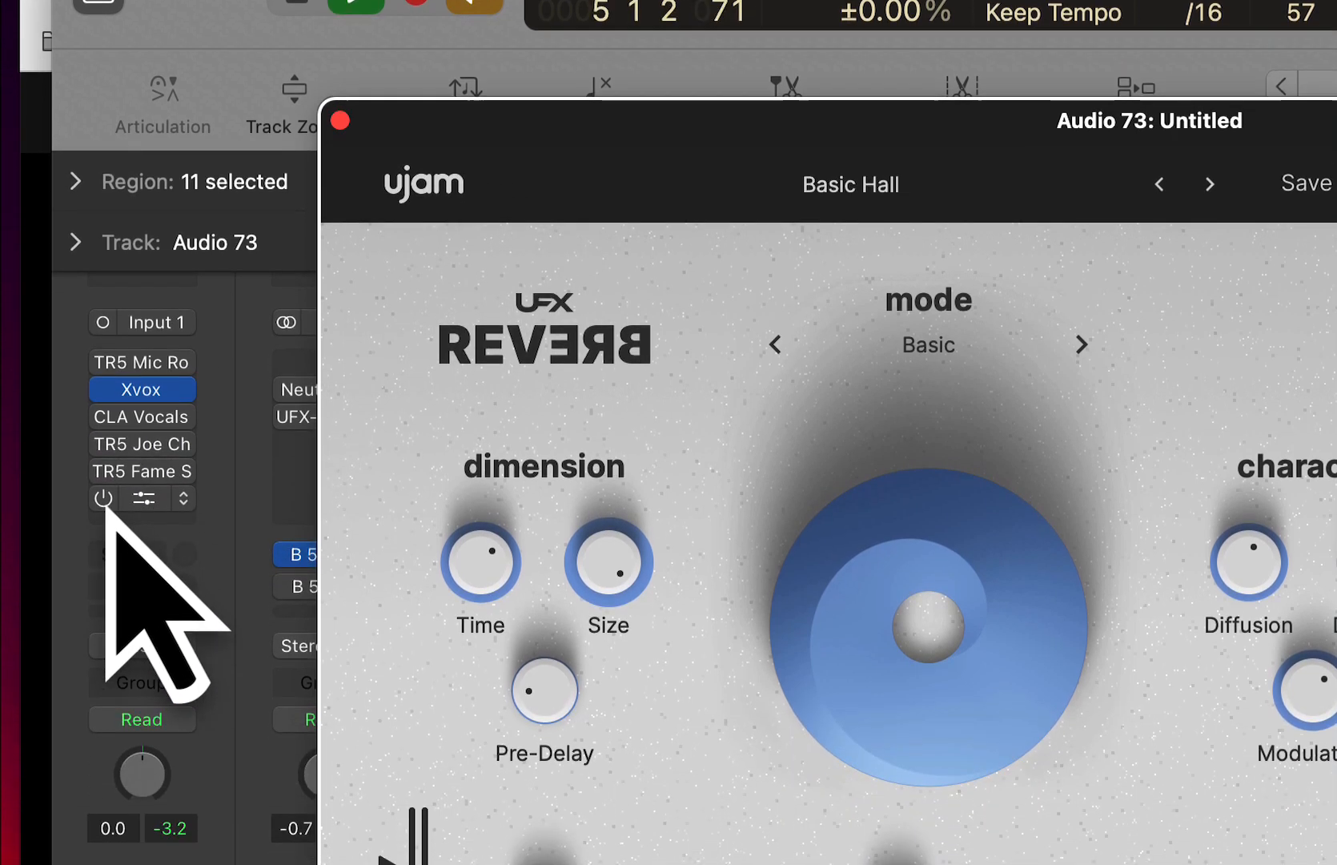
{"action": "left_click", "coordinate": [104, 661]}
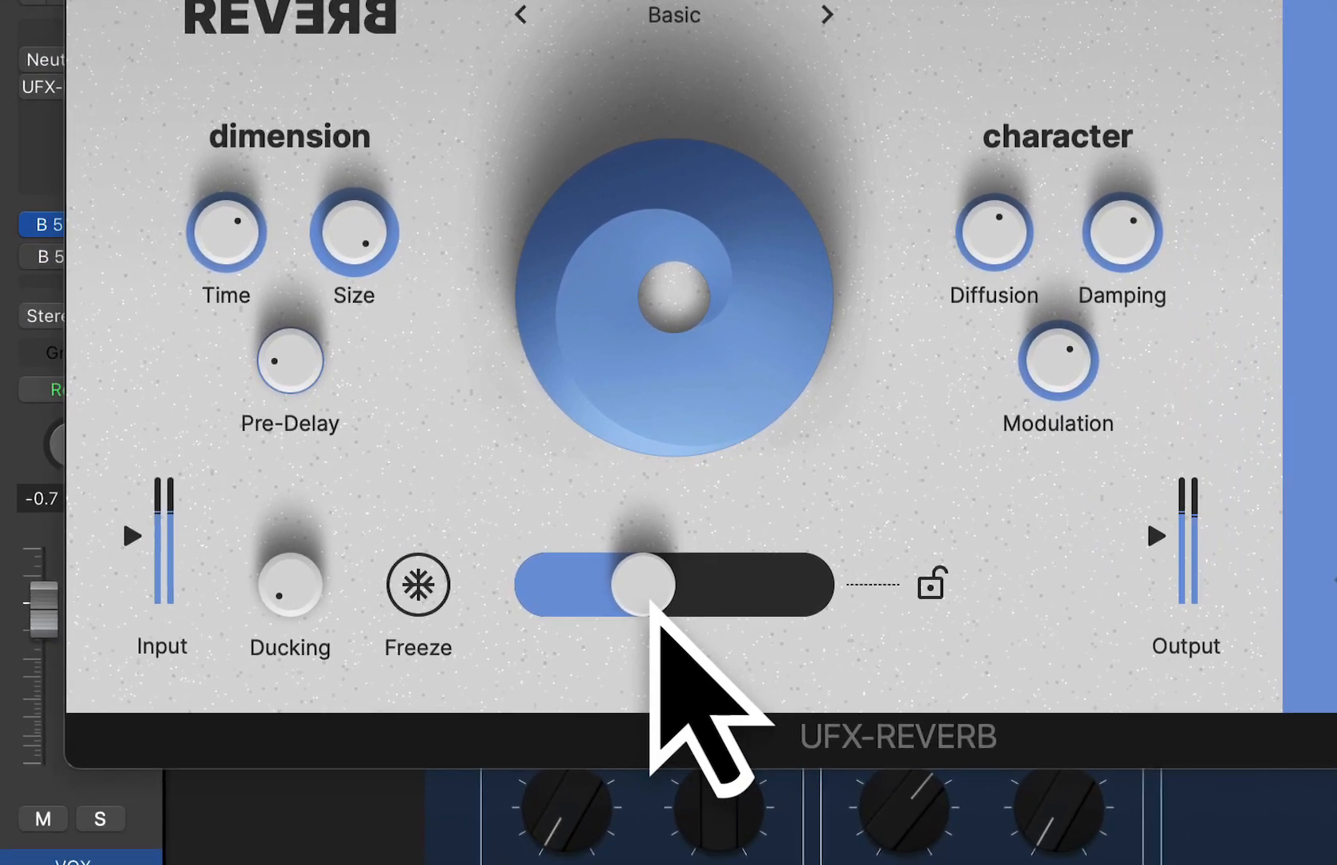
- Lower the Basic Hall Mix to under one quarter and shorten the reverb Time
{"action": "left_click_drag", "start_coordinate": [911, 864], "coordinate": [831, 864]}
{"action": "left_click_drag", "start_coordinate": [578, 610], "coordinate": [577, 618]}
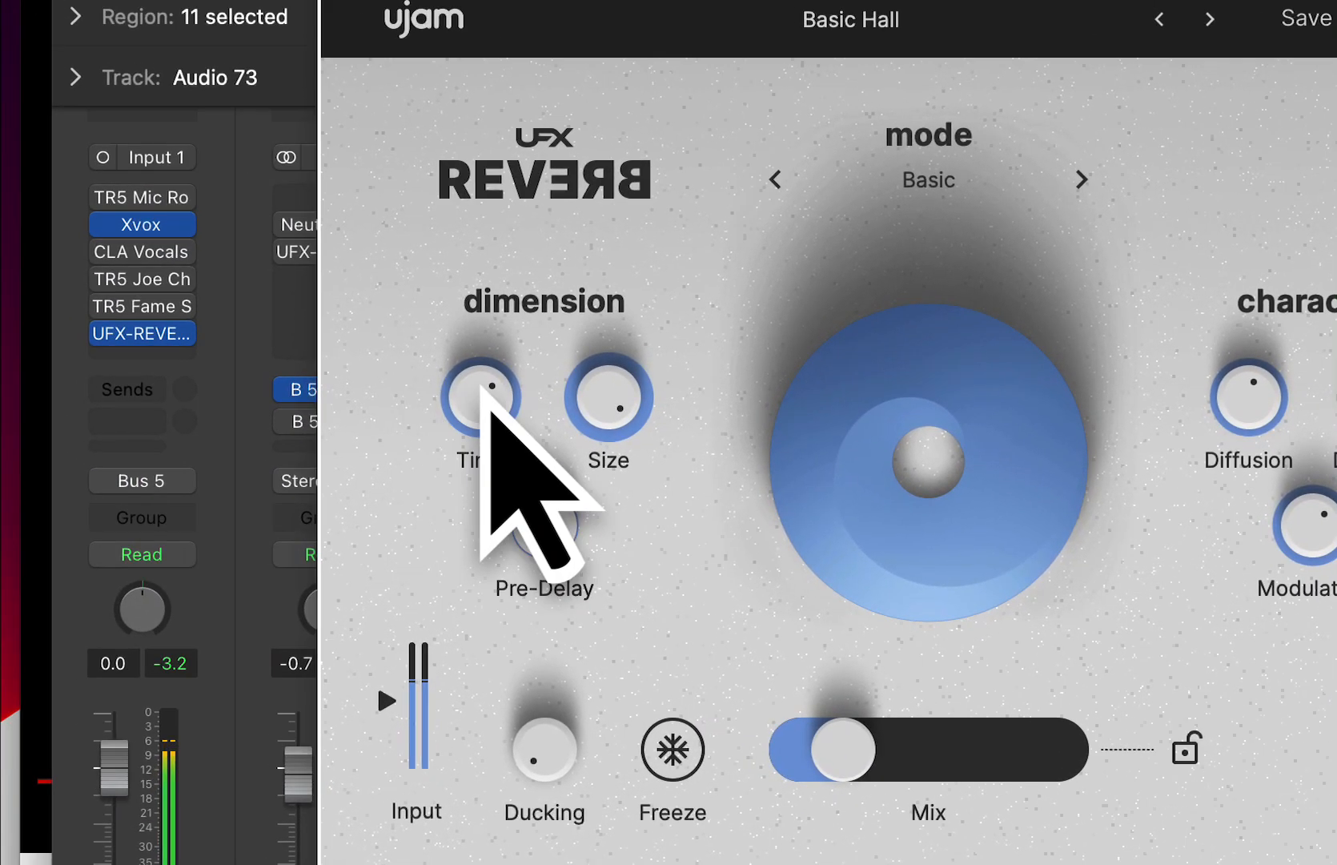
{"action": "left_click_drag", "start_coordinate": [396, 344], "coordinate": [382, 378]}
{"action": "left_click_drag", "start_coordinate": [474, 425], "coordinate": [475, 430]}
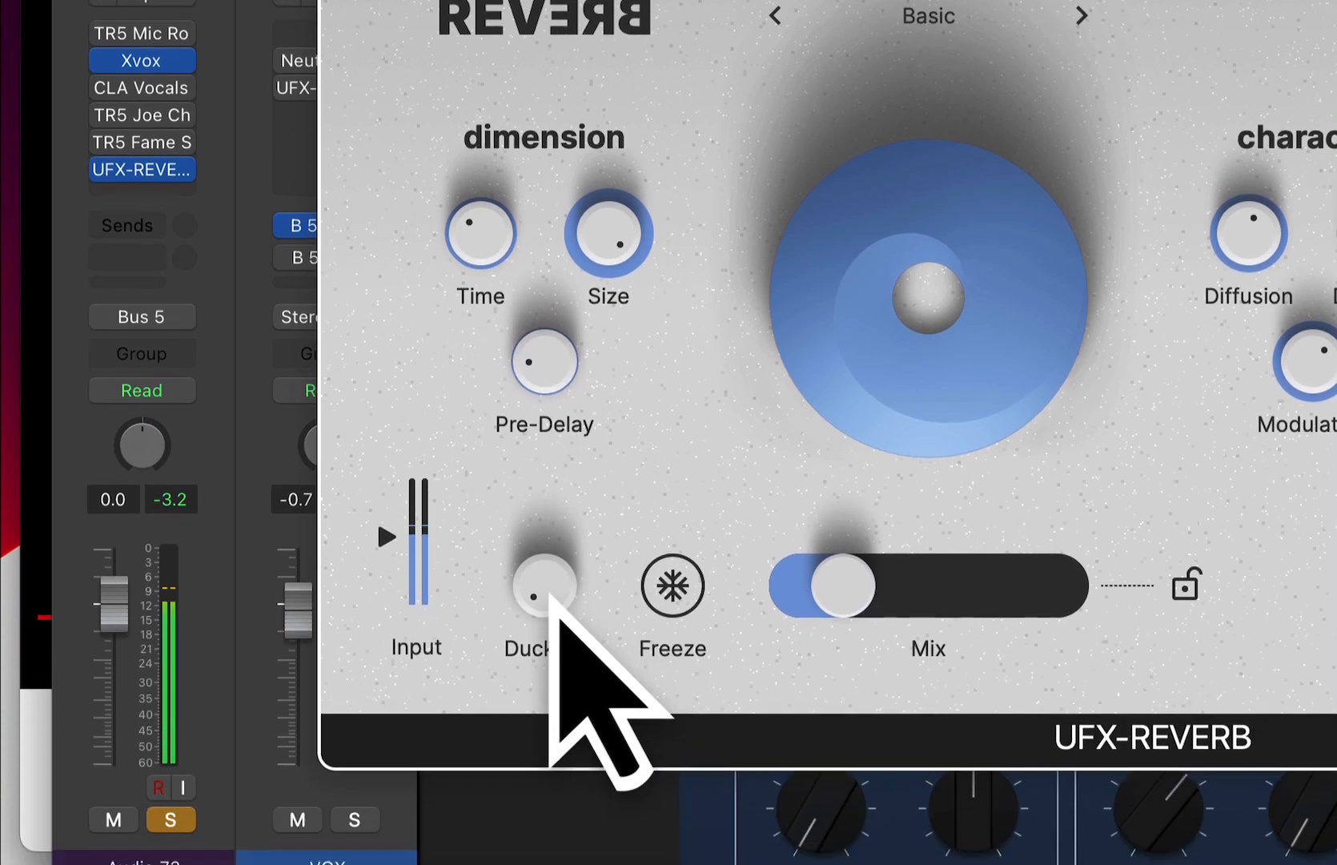
- Raise the vocal reverb's Ducking, readjust the Time to just below half, and increase the Mix to over one third
{"action": "left_click_drag", "start_coordinate": [556, 725], "coordinate": [493, 534]}
{"action": "left_click_drag", "start_coordinate": [494, 374], "coordinate": [497, 77]}
{"action": "left_click_drag", "start_coordinate": [496, 240], "coordinate": [481, 427]}
{"action": "left_click_drag", "start_coordinate": [849, 767], "coordinate": [893, 757]}
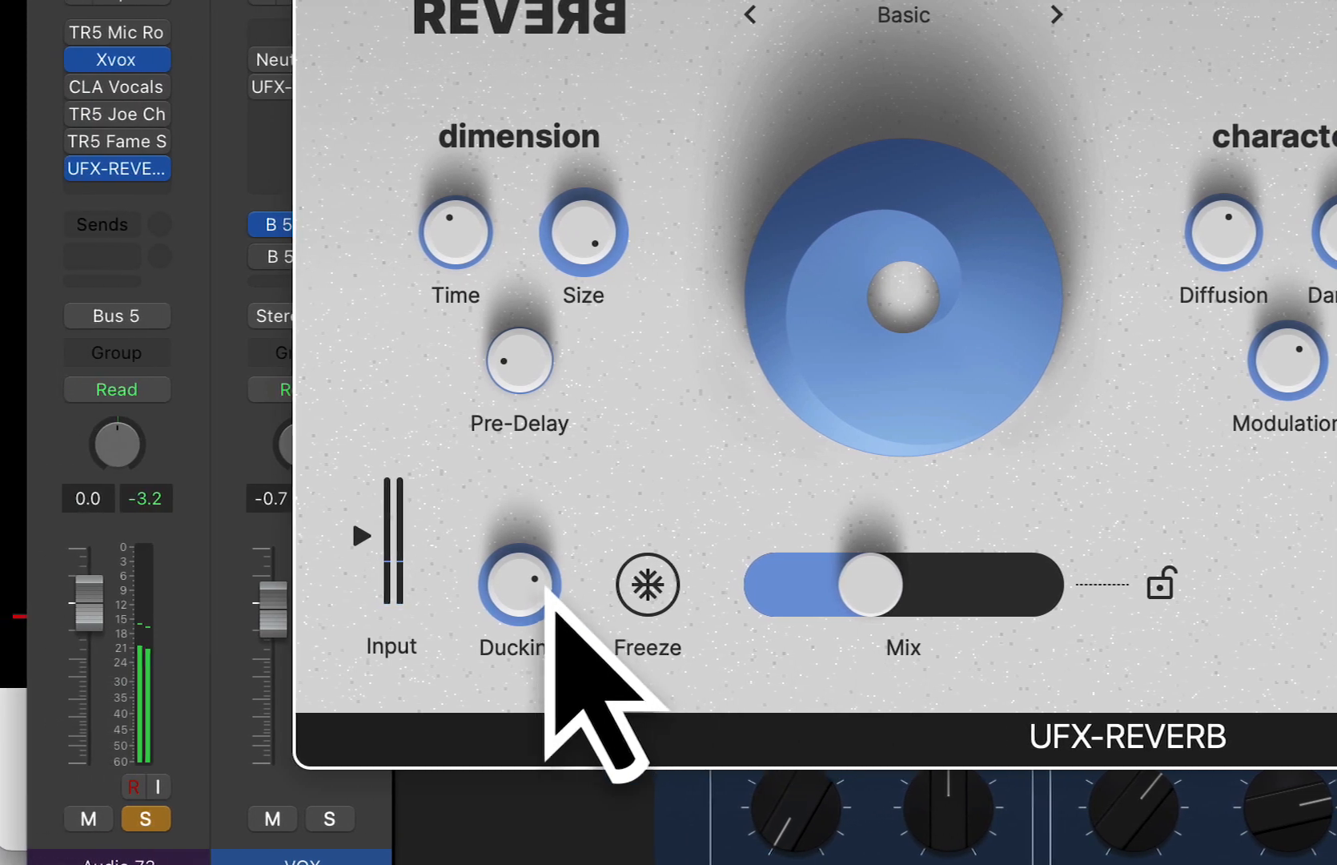
- Try a lower Ducking, reduce the reverb Size, and set the Ducking to 77%
{"action": "left_click_drag", "start_coordinate": [320, 531], "coordinate": [317, 695]}
{"action": "left_click_drag", "start_coordinate": [572, 693], "coordinate": [547, 633]}
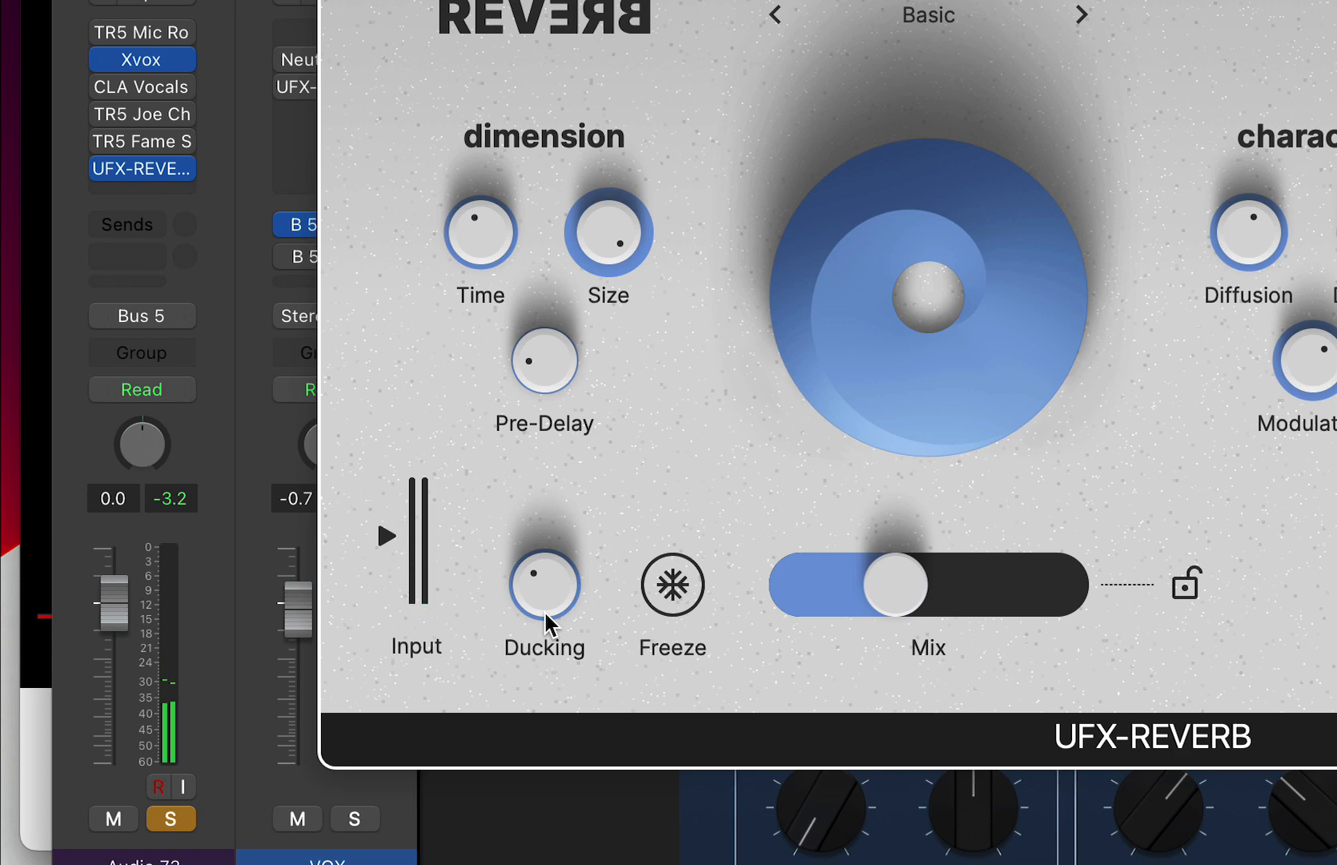
{"action": "left_click_drag", "start_coordinate": [607, 258], "coordinate": [612, 328]}
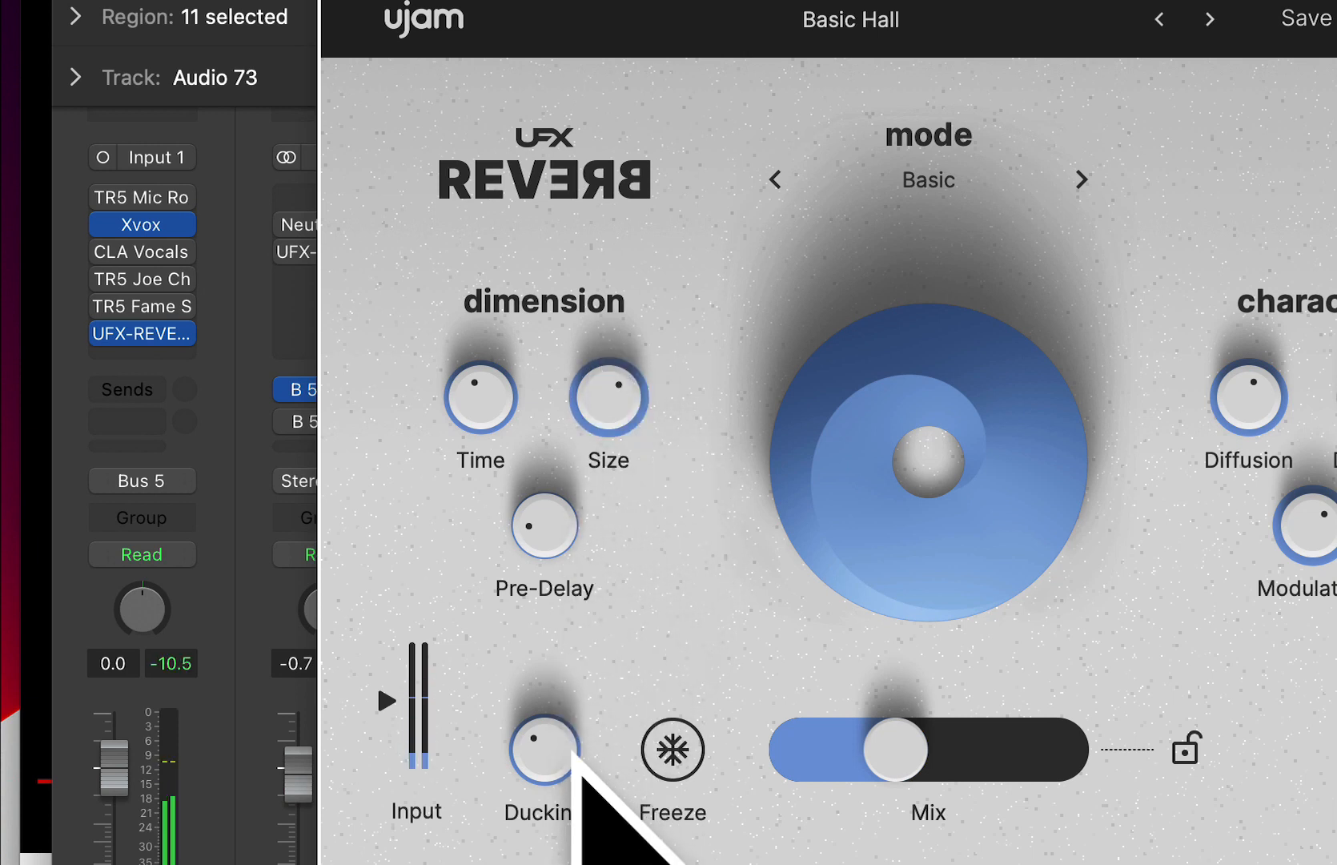
{"action": "left_click_drag", "start_coordinate": [572, 757], "coordinate": [558, 574]}
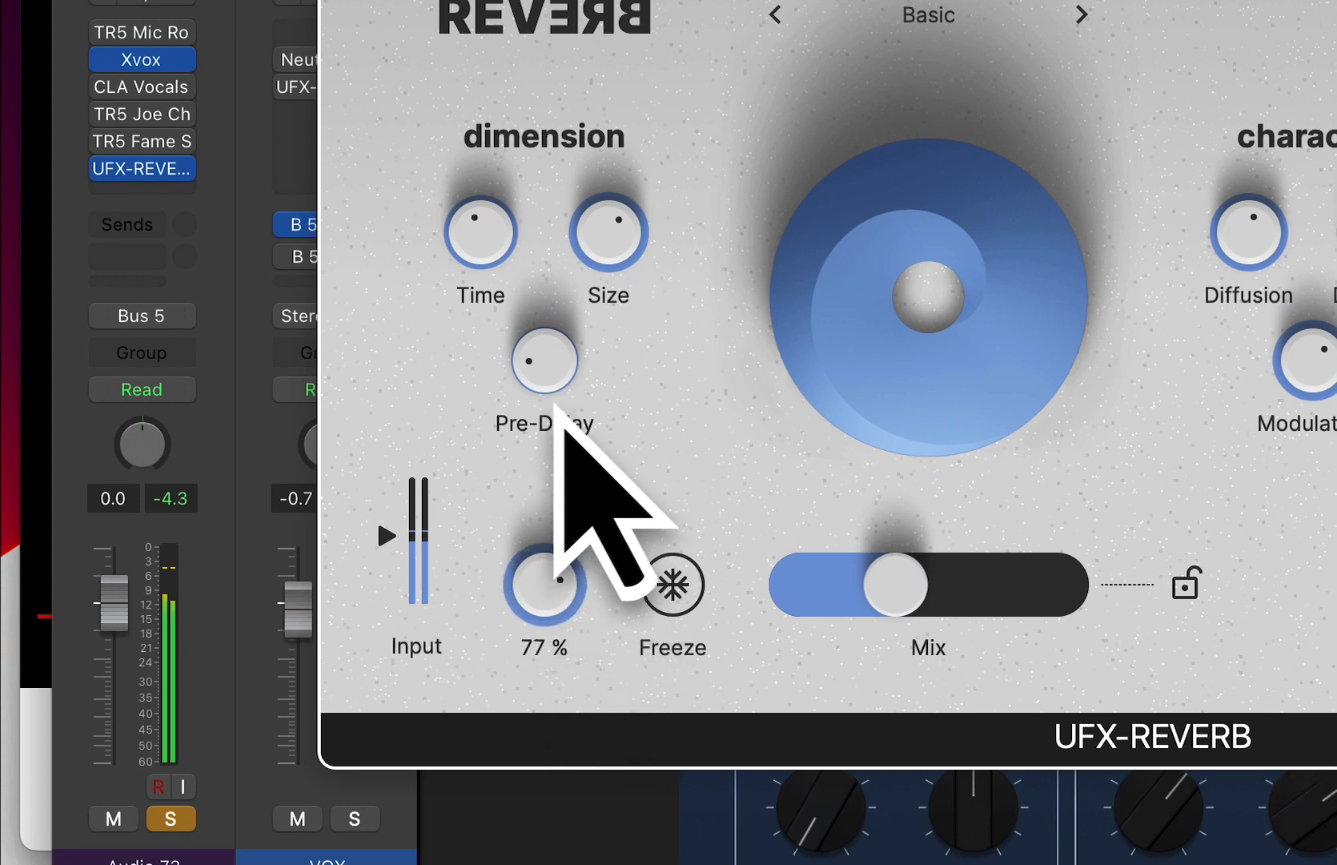
{"action": "left_click_drag", "start_coordinate": [558, 405], "coordinate": [558, 404]}
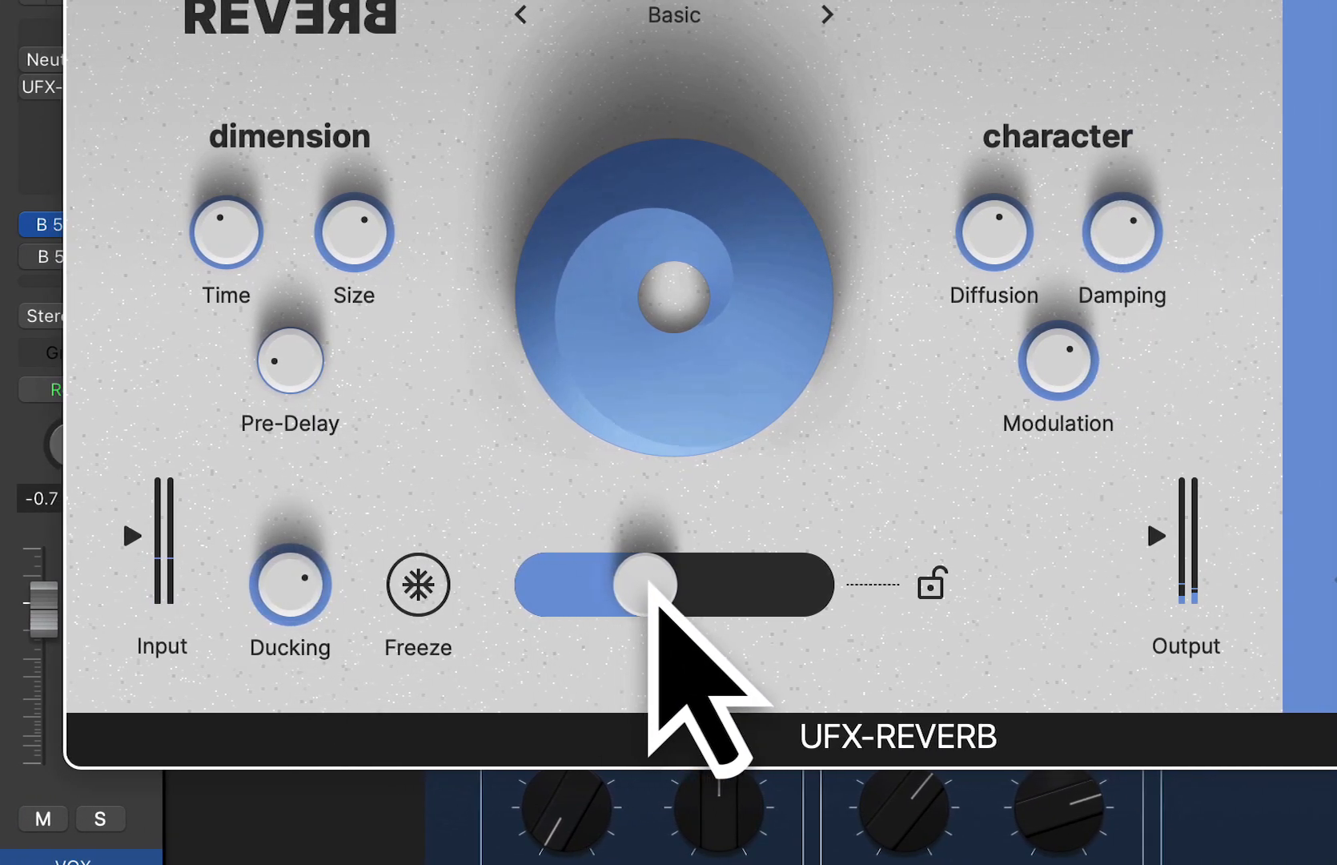
- Lower the Basic Hall Mix to about one third and unsolo the vocal track
{"action": "left_click_drag", "start_coordinate": [727, 554], "coordinate": [624, 597]}
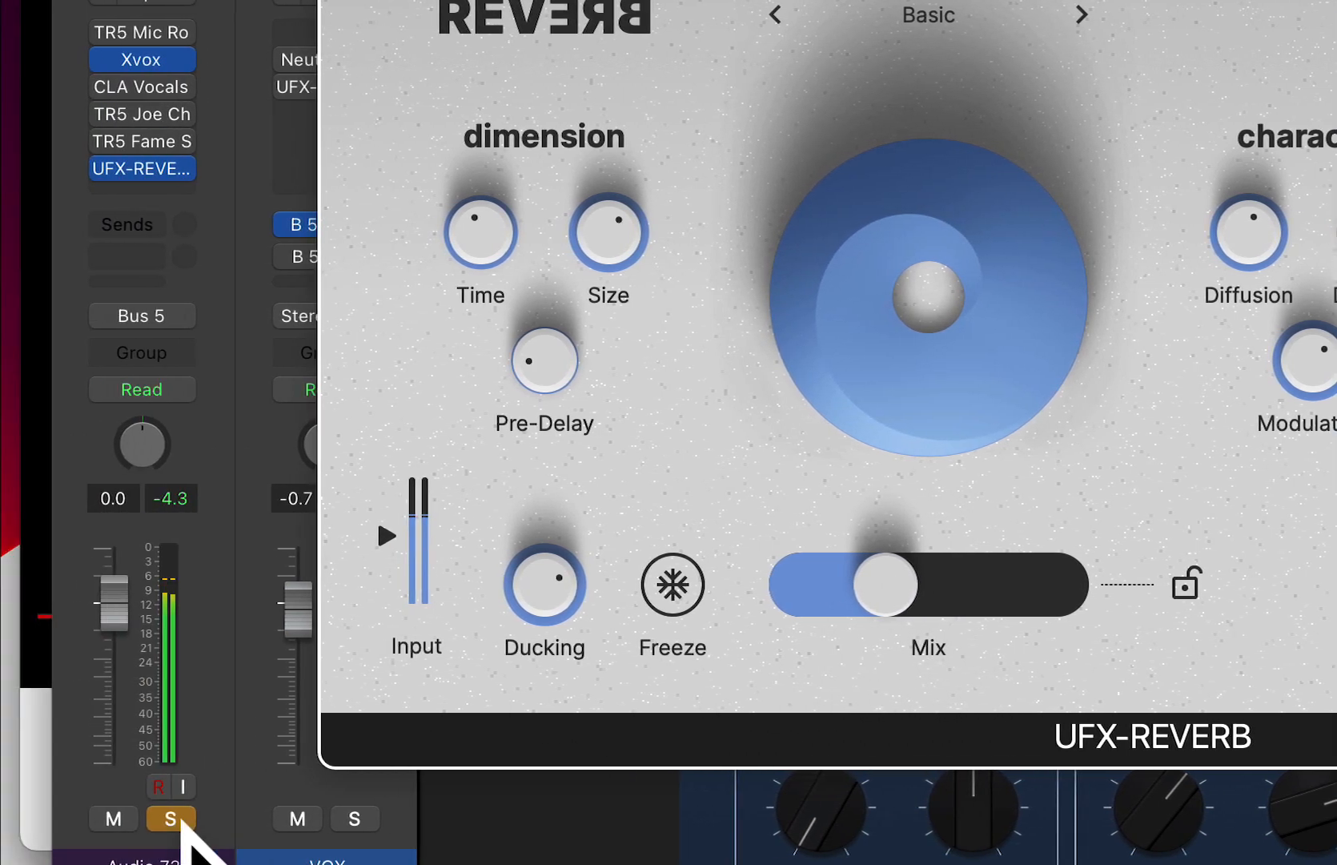
{"action": "left_click", "coordinate": [182, 820]}
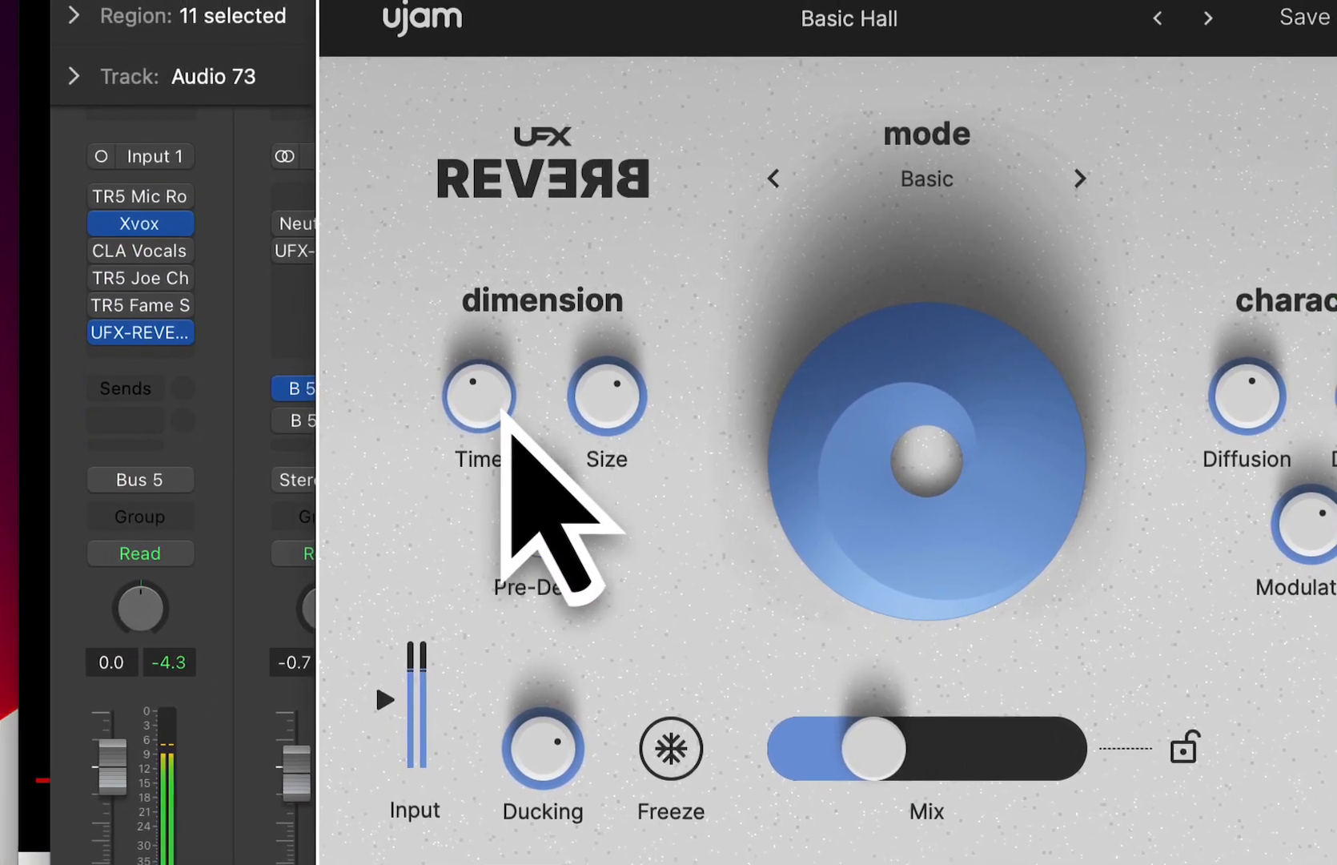
- Lengthen the reverb Time to over half and reduce the Ducking to below half
{"action": "left_click_drag", "start_coordinate": [336, 258], "coordinate": [337, 155]}
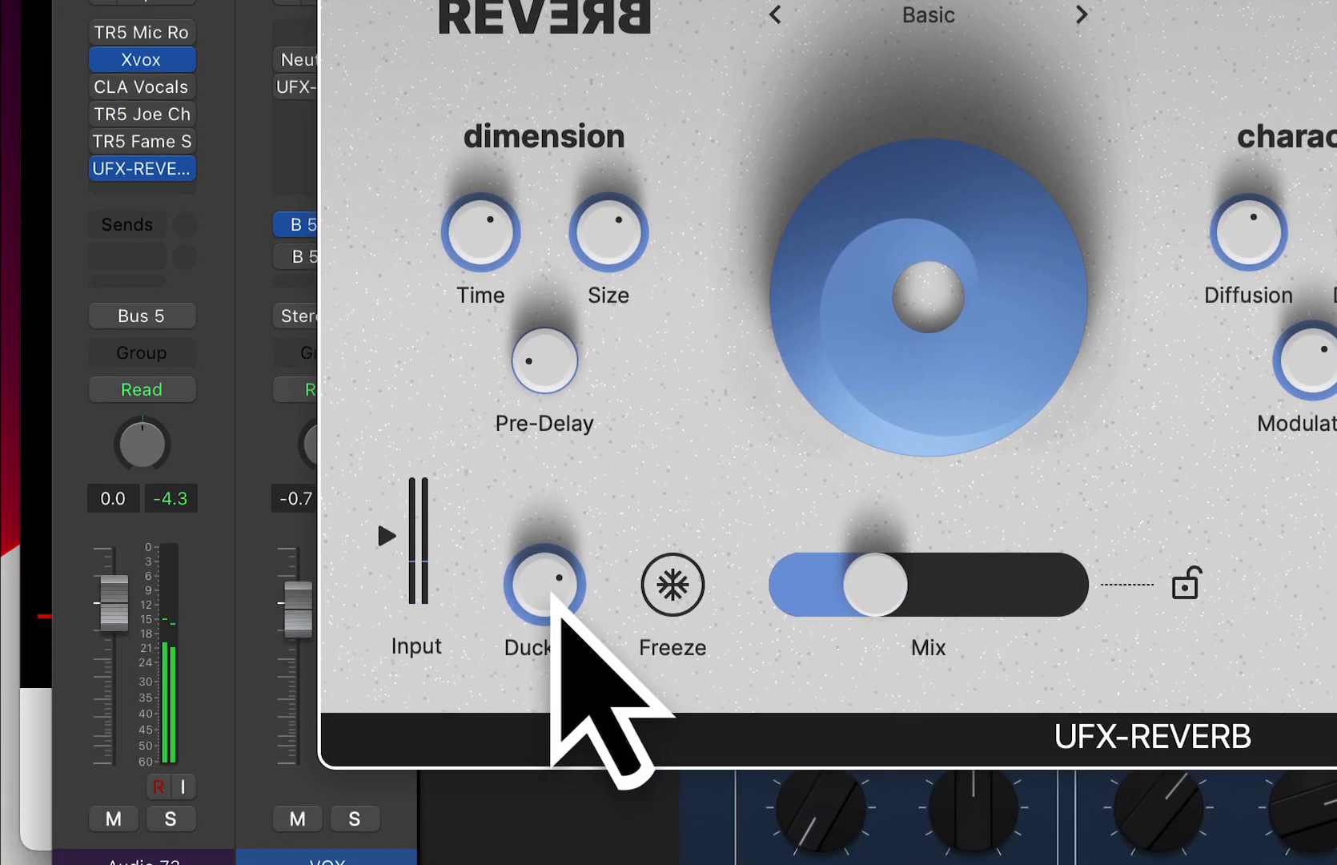
{"action": "mouse_move", "coordinate": [552, 759]}
{"action": "left_mouse_down"}
{"action": "mouse_move", "coordinate": [571, 858]}
{"action": "mouse_move", "coordinate": [558, 776]}
{"action": "left_mouse_up"}
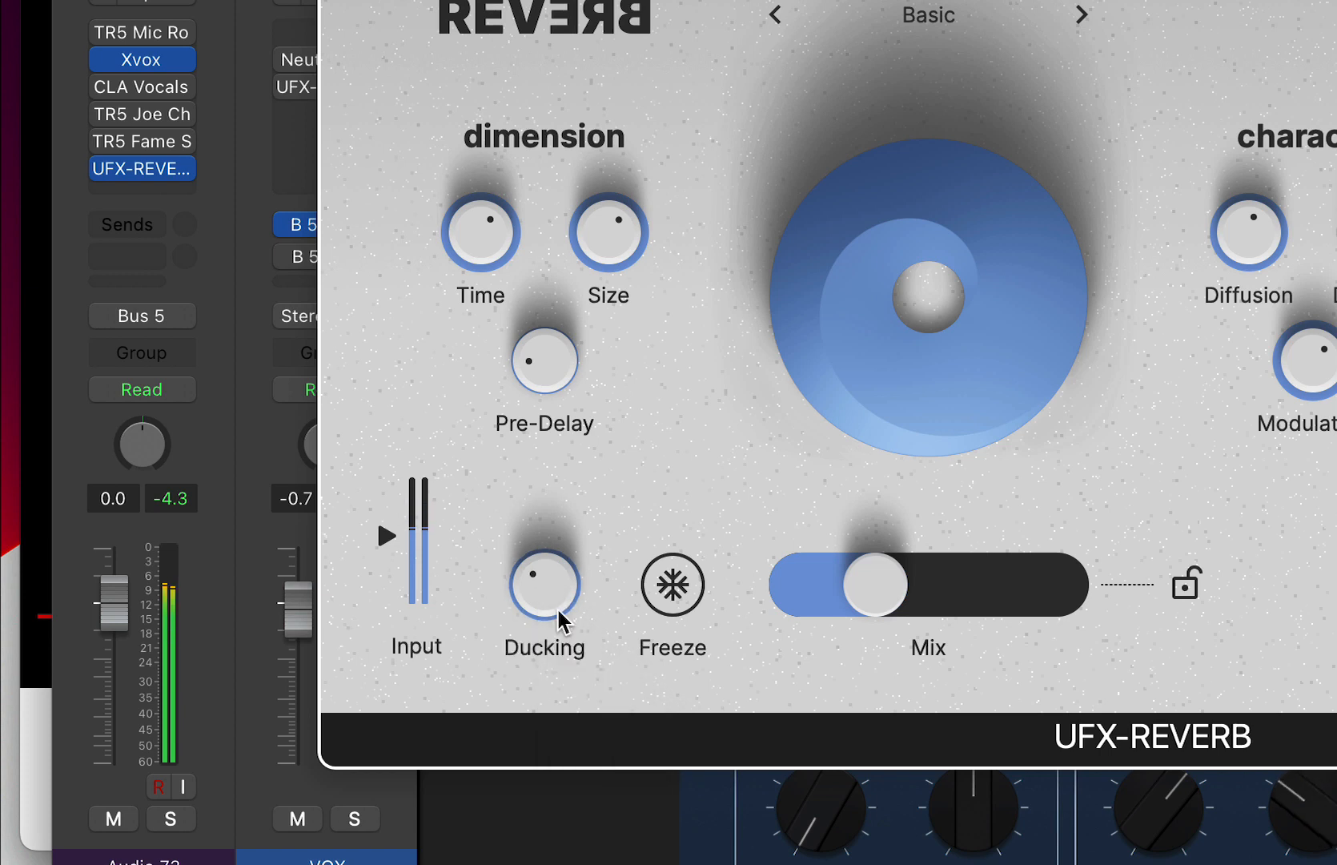
{"action": "left_click_drag", "start_coordinate": [558, 610], "coordinate": [552, 597]}
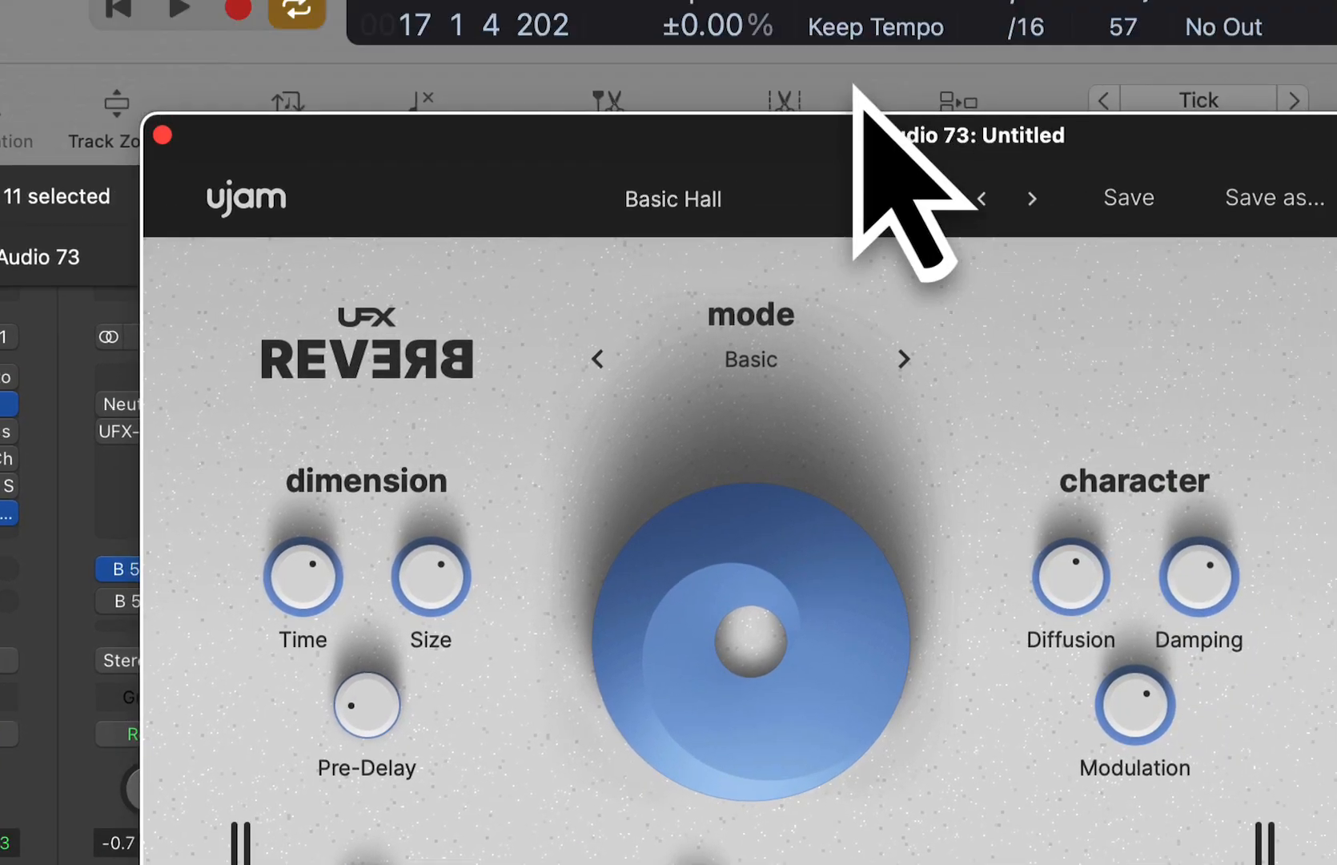
- Load the Dirty Spring preset from the factory Ambiences and reduce its Size to just over half
{"action": "left_click", "coordinate": [631, 346]}
{"action": "mouse_move", "coordinate": [335, 288]}
{"action": "mouse_move", "coordinate": [804, 317]}
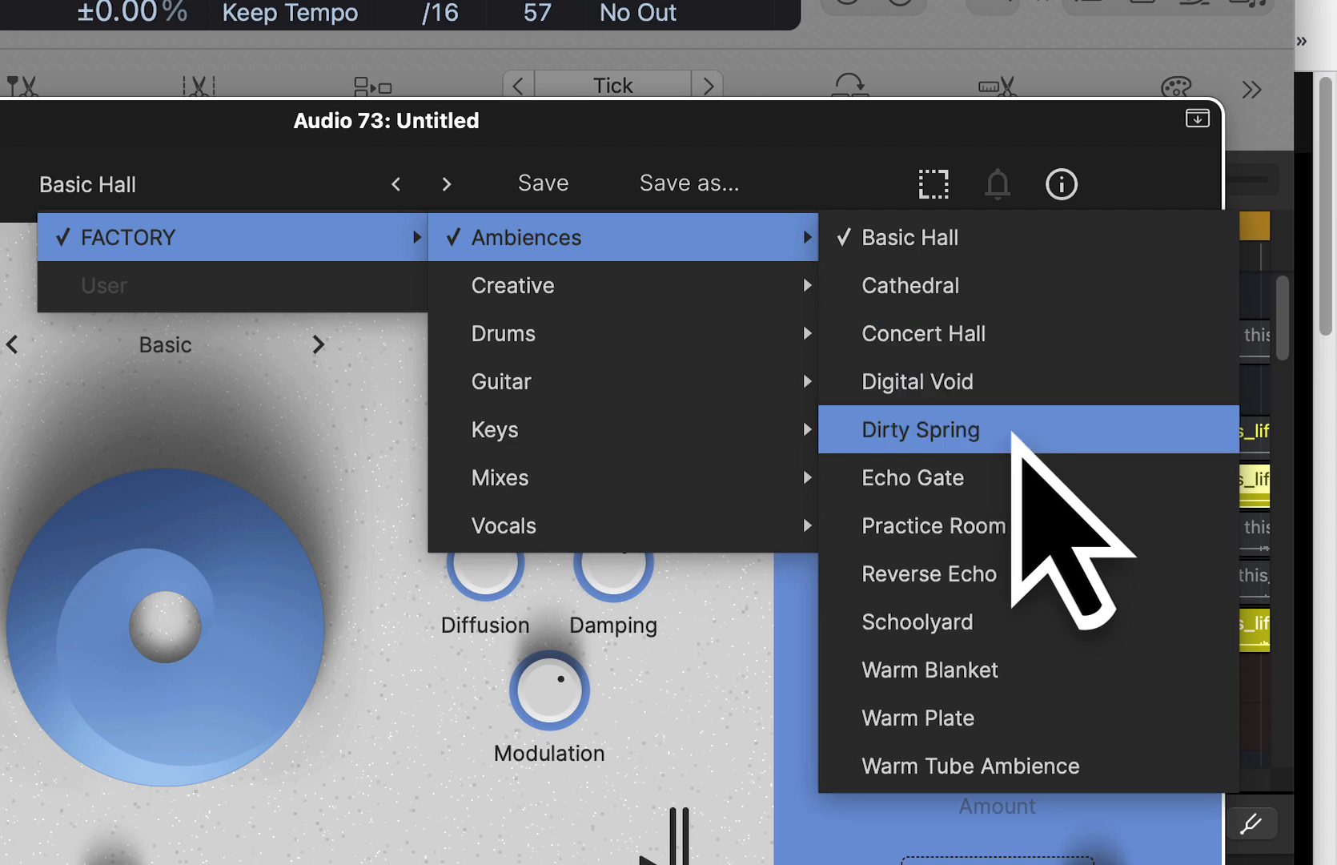
{"action": "left_click", "coordinate": [1011, 433]}
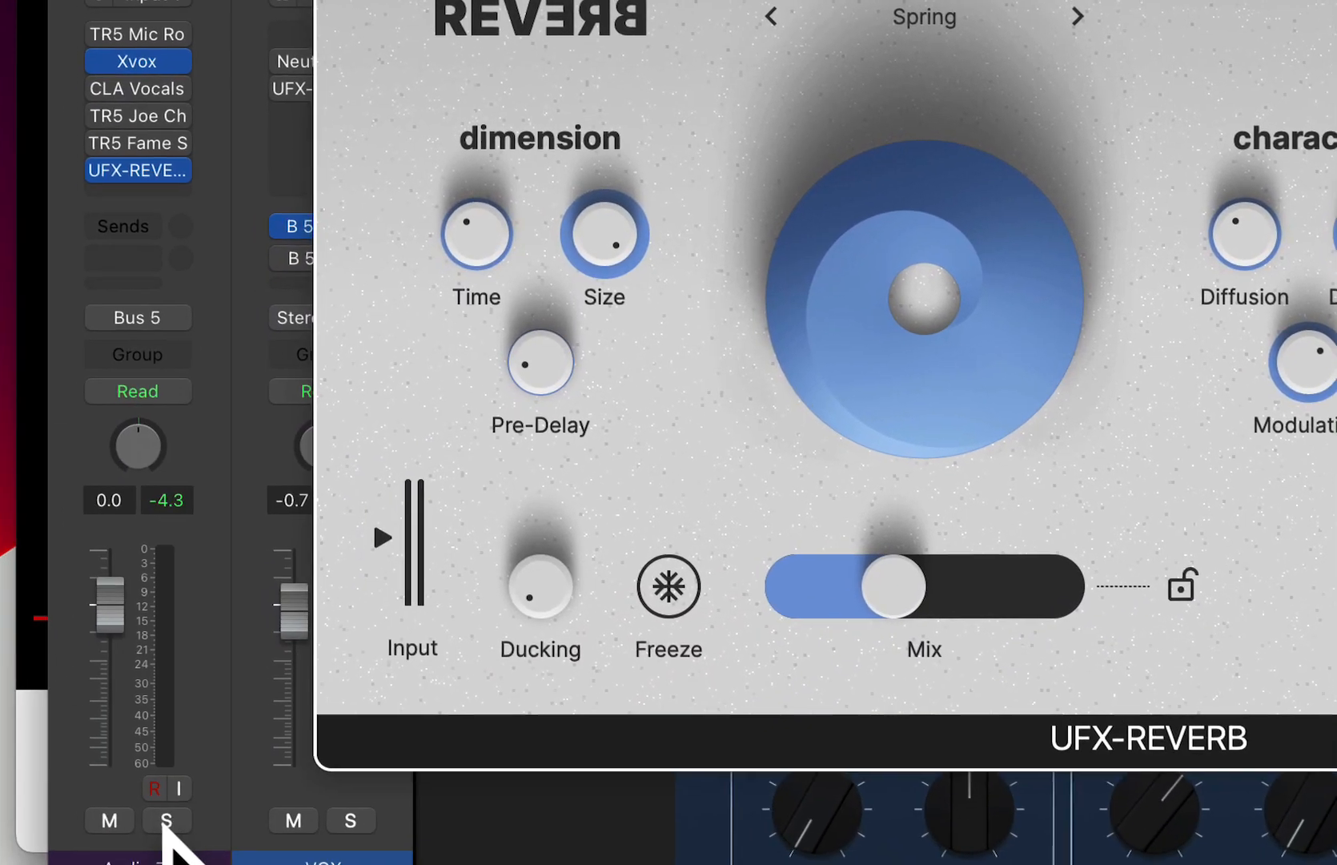
{"action": "left_click", "coordinate": [166, 820]}
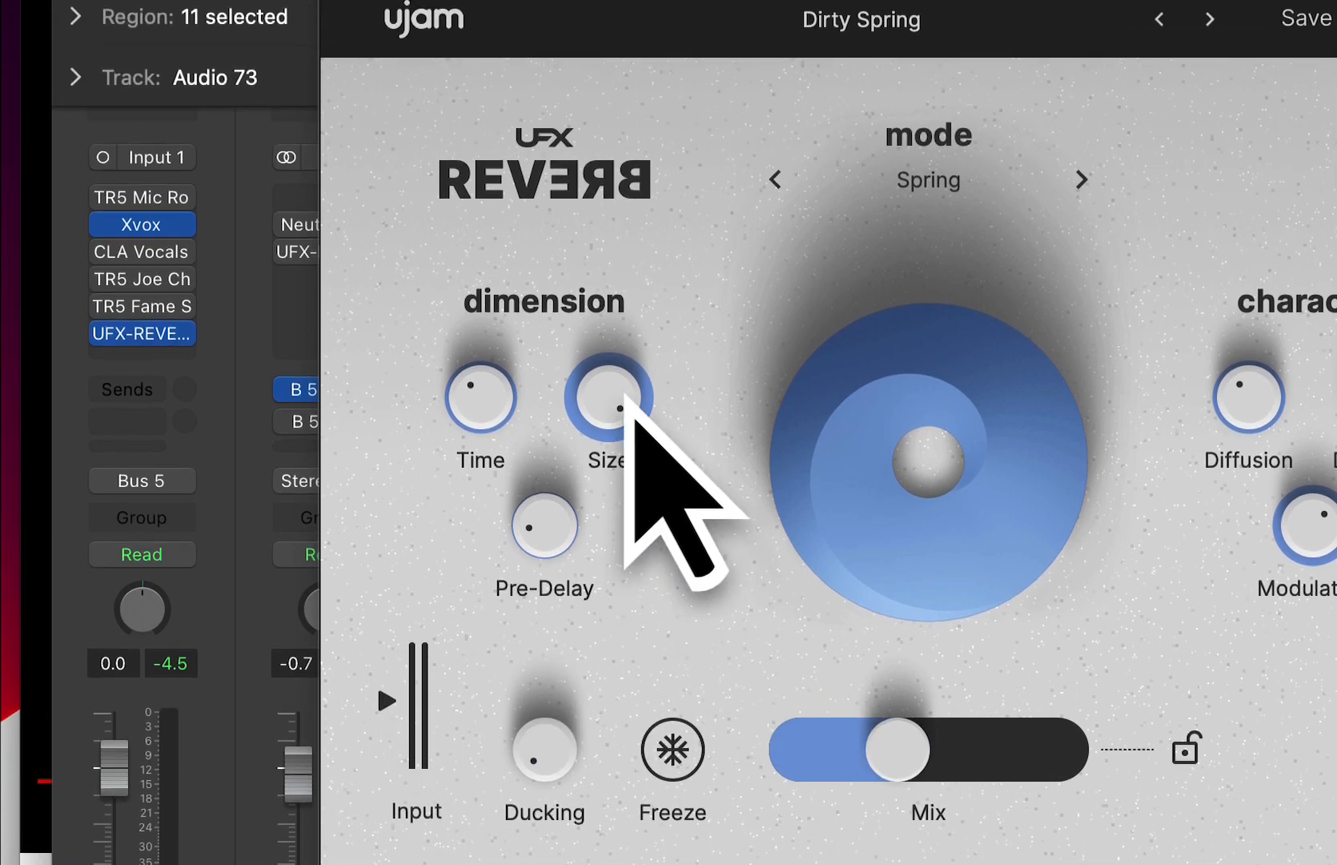
{"action": "left_click_drag", "start_coordinate": [626, 219], "coordinate": [612, 390]}
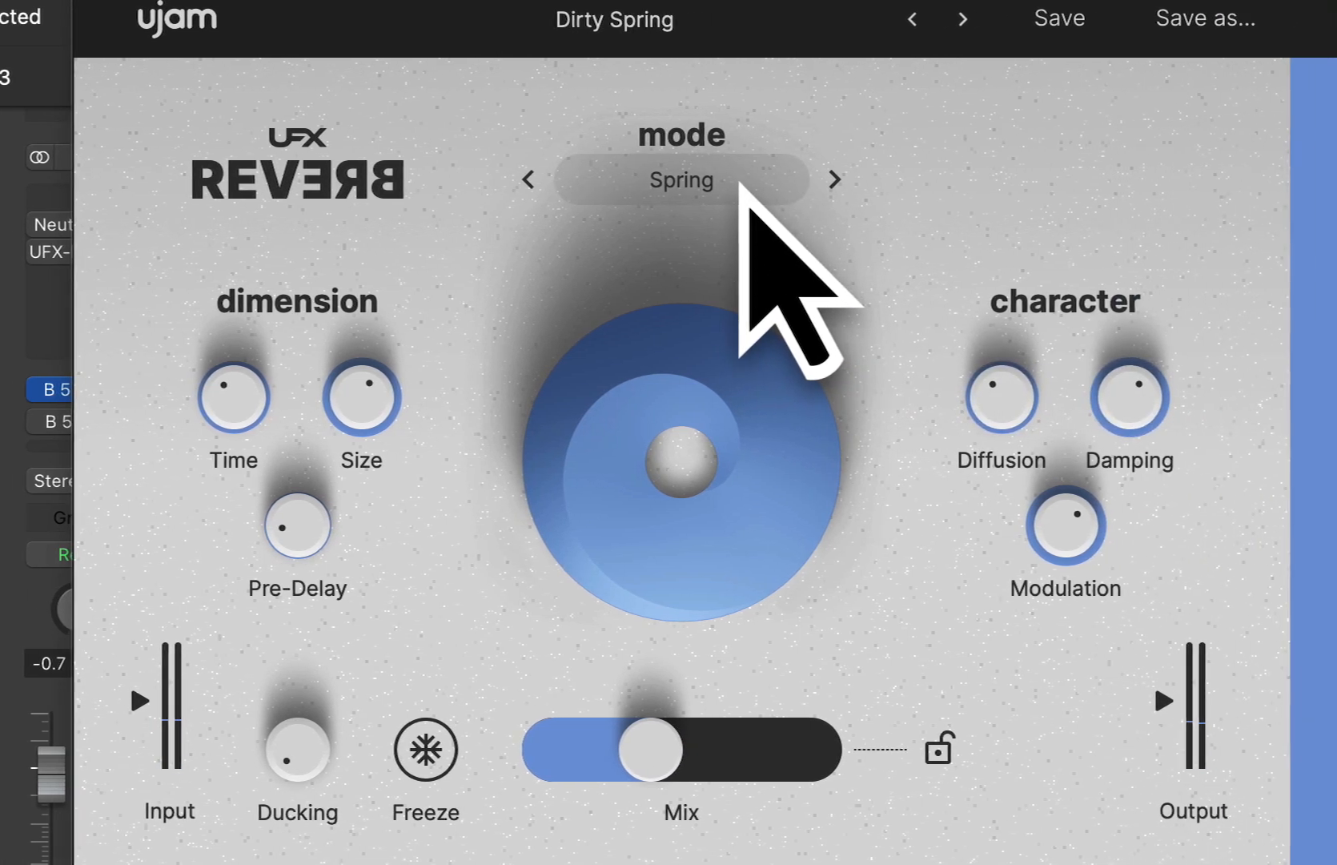
- Set the reverb mode to Warm and have the vocal track soloed
{"action": "left_click", "coordinate": [916, 190]}
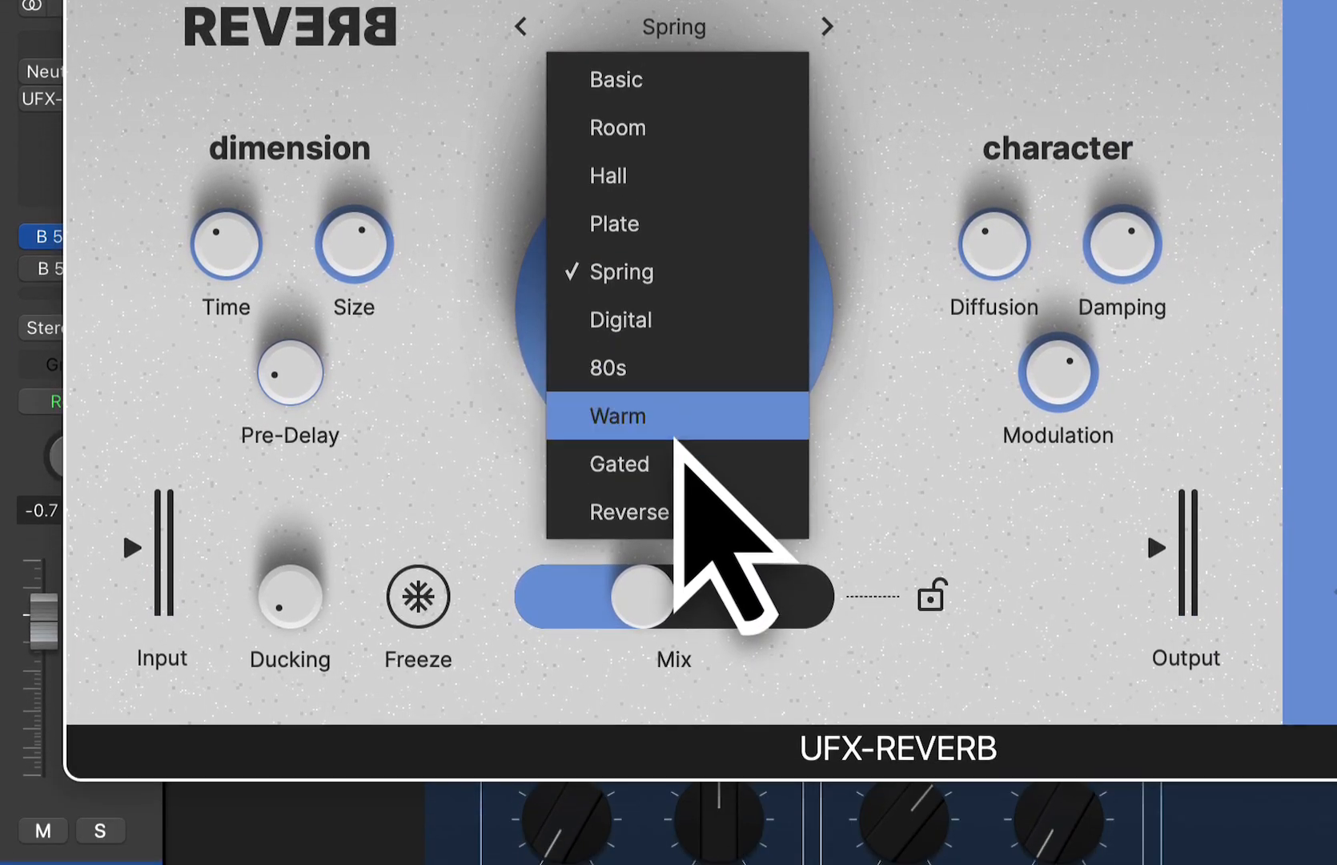
{"action": "left_click", "coordinate": [673, 572]}
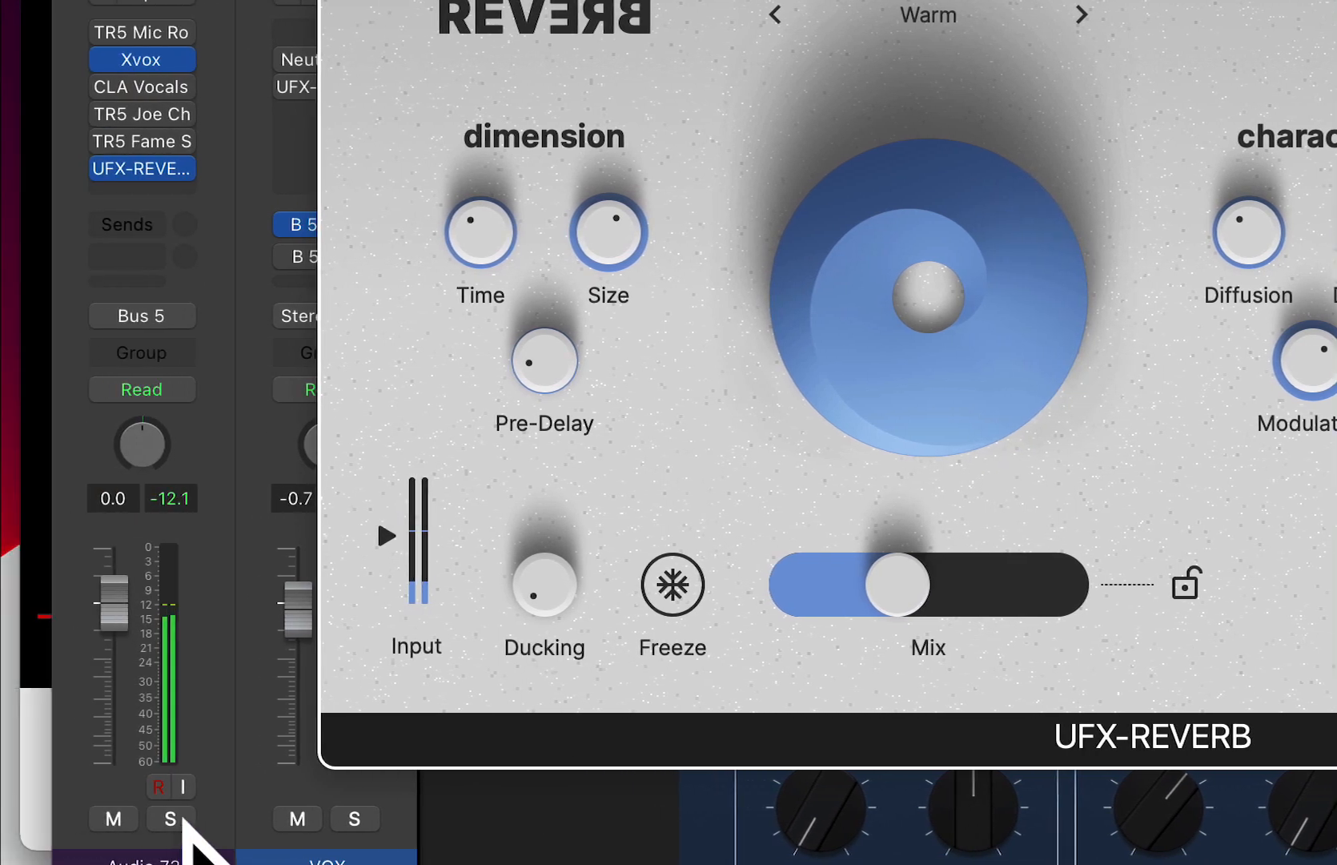
{"action": "left_click", "coordinate": [181, 818]}
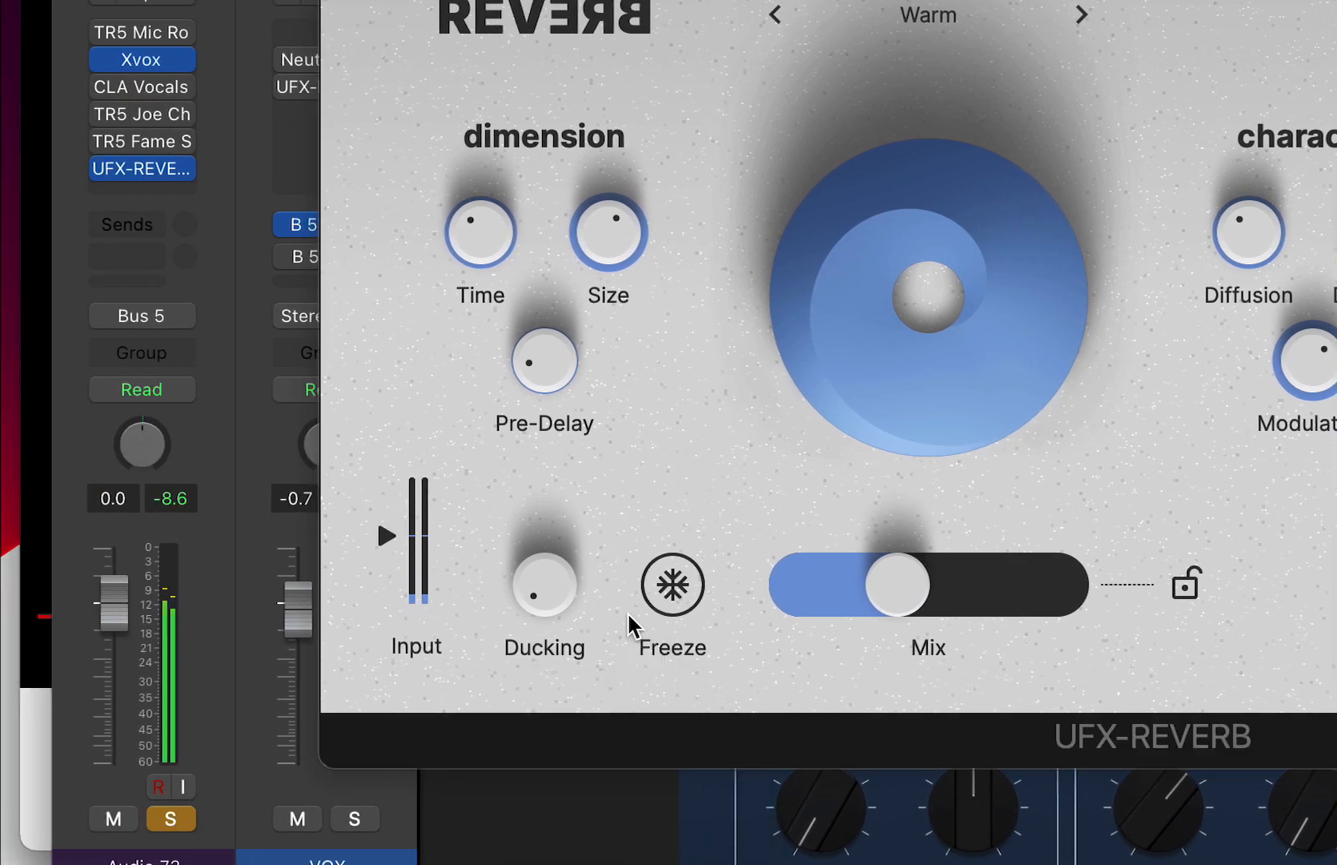
- Set the Warm reverb's Ducking to 35%, and reduce its Mix slightly and its Size to below half
{"action": "left_click_drag", "start_coordinate": [561, 607], "coordinate": [541, 454]}
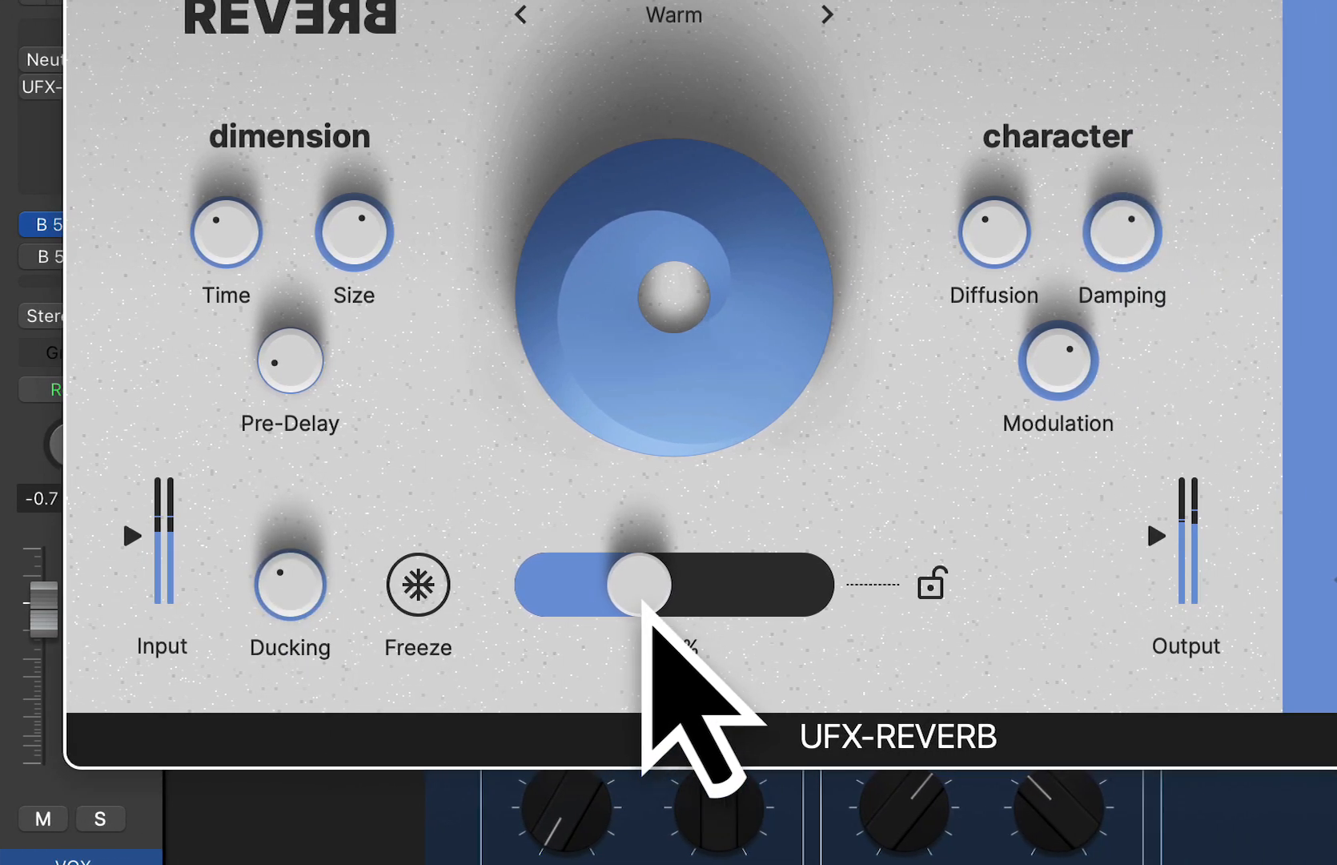
{"action": "left_click_drag", "start_coordinate": [899, 612], "coordinate": [879, 600]}
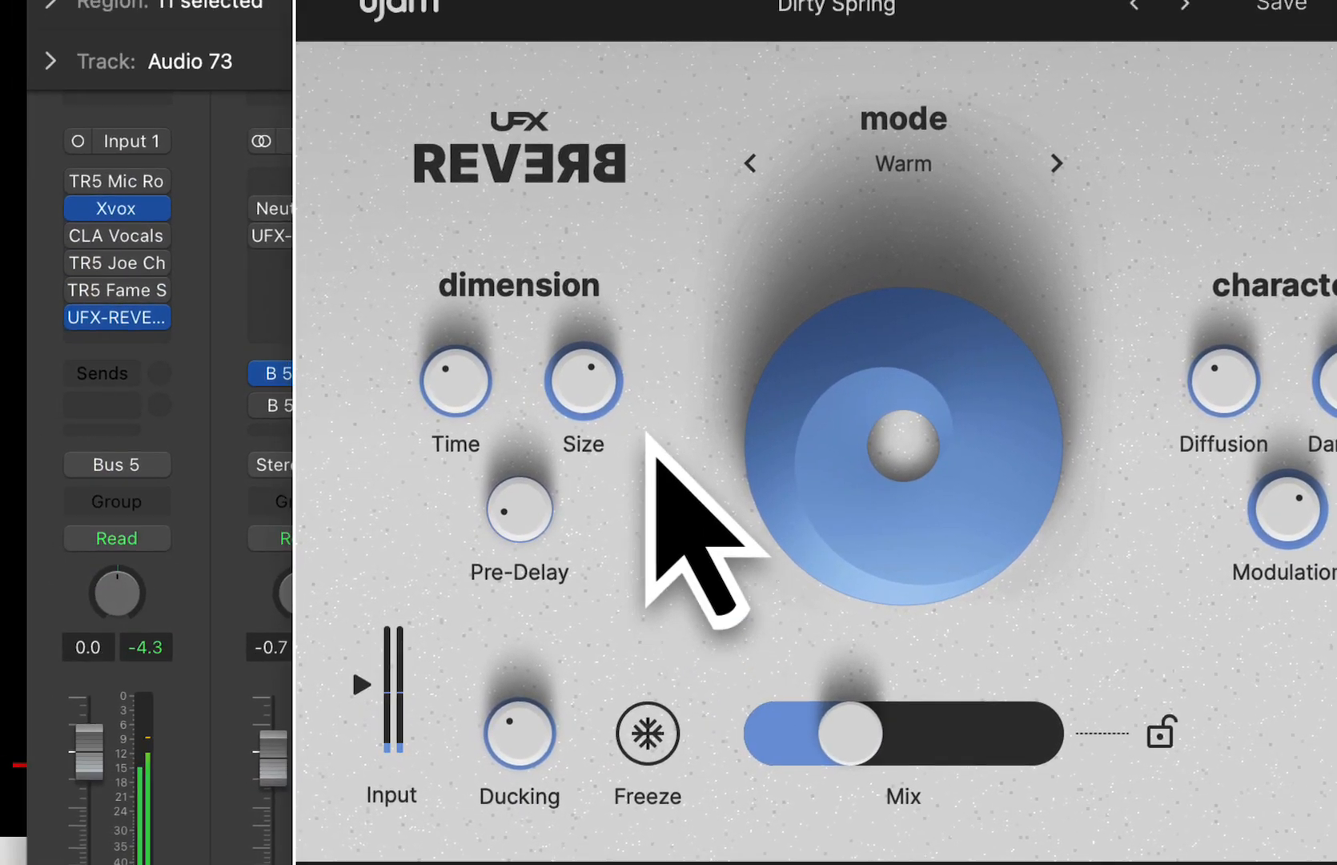
{"action": "left_click_drag", "start_coordinate": [392, 271], "coordinate": [441, 404]}
{"action": "left_click_drag", "start_coordinate": [609, 426], "coordinate": [615, 392]}
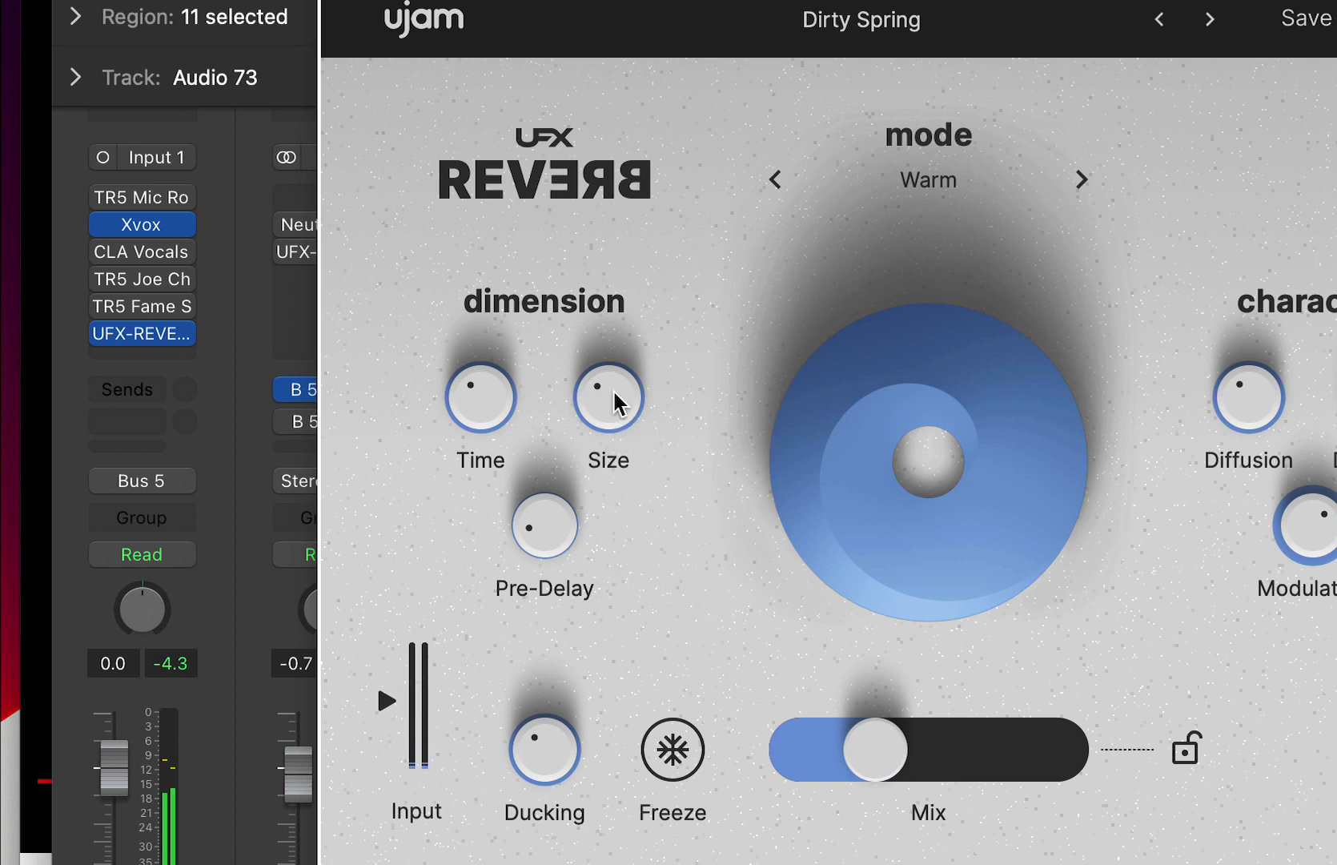
- Turn the Ducking all the way down and lower the Mix to under one quarter
{"action": "left_click_drag", "start_coordinate": [535, 735], "coordinate": [537, 863]}
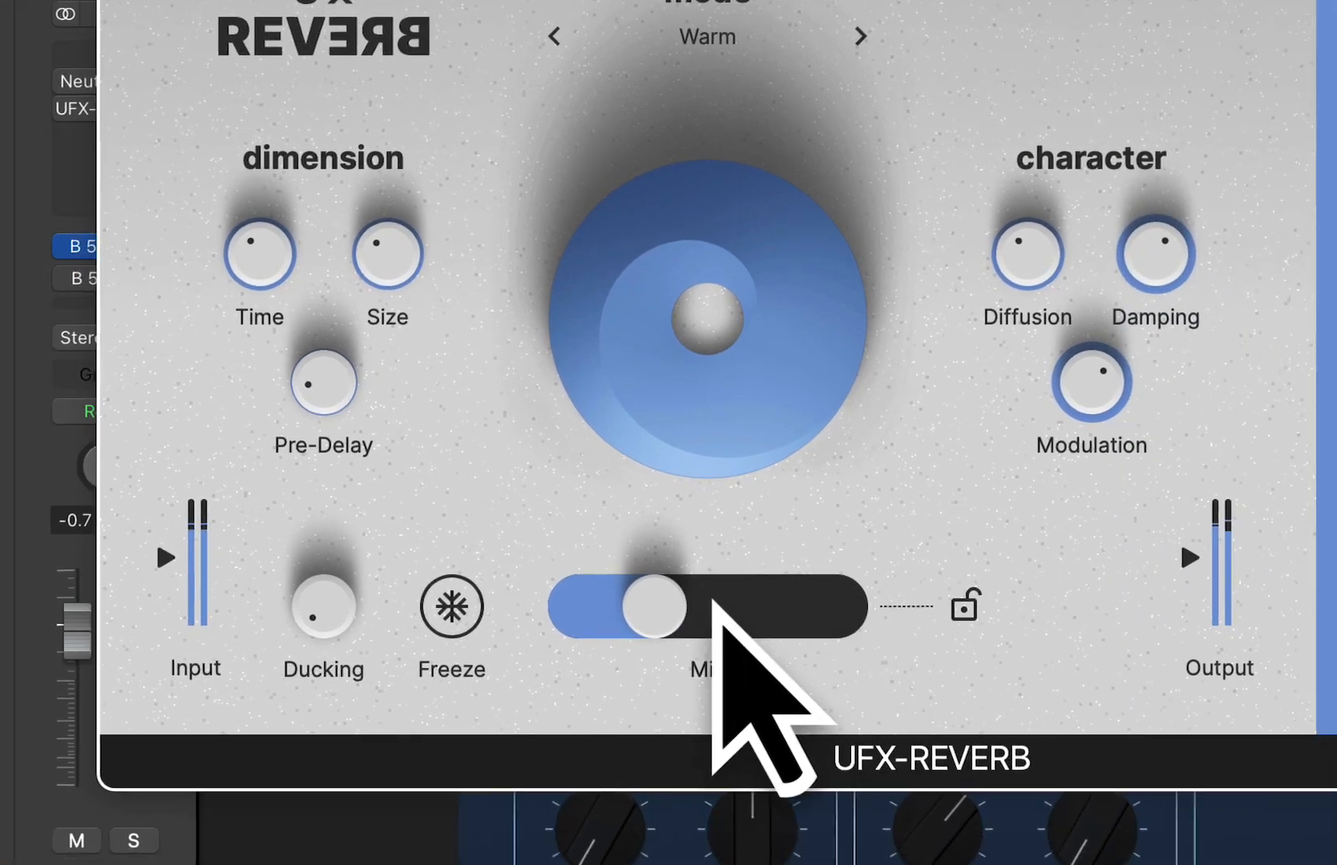
{"action": "left_click_drag", "start_coordinate": [875, 748], "coordinate": [855, 753]}
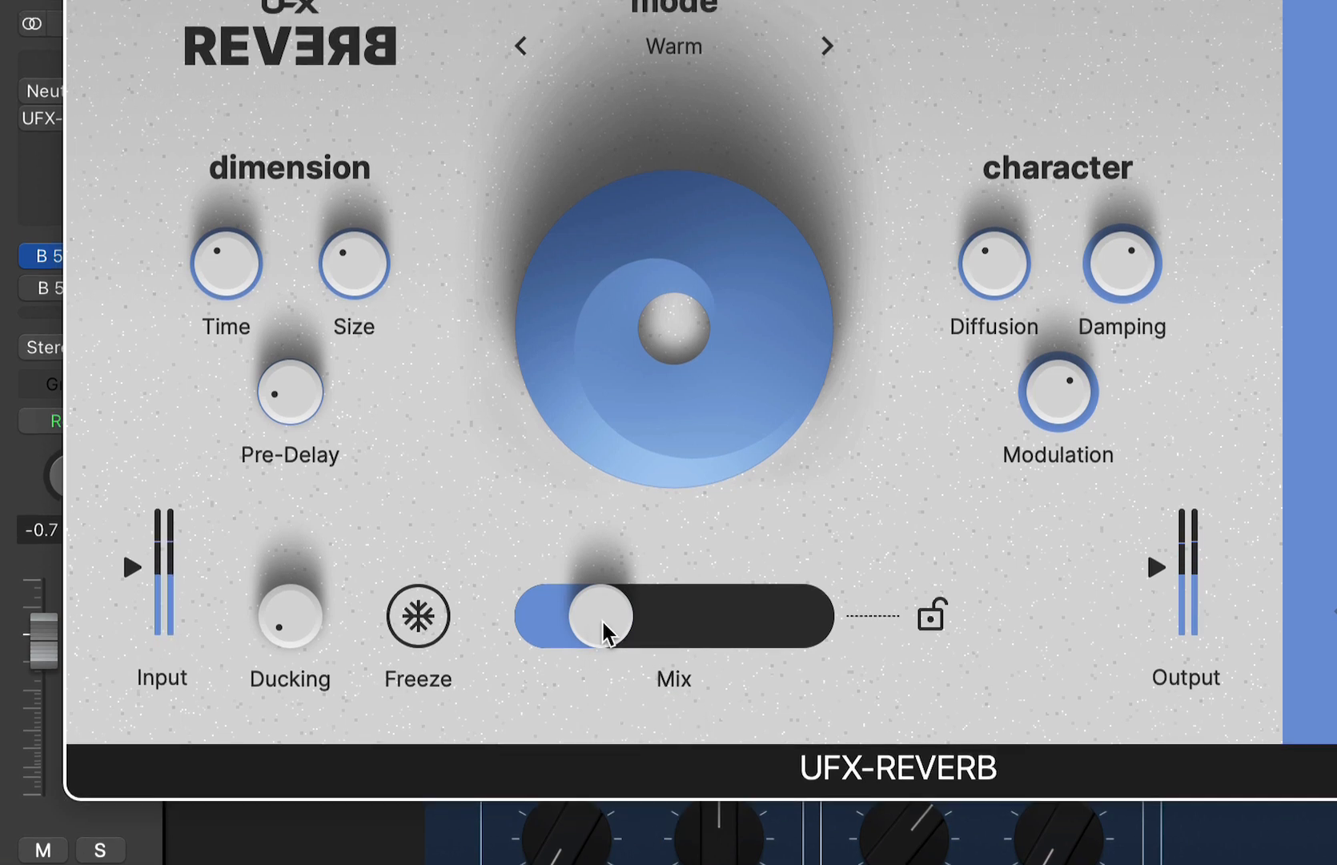
- Load the Always Agreeable preset from the factory Vocals category
{"action": "left_click", "coordinate": [671, 0]}
{"action": "mouse_move", "coordinate": [670, 0]}
{"action": "mouse_move", "coordinate": [1061, 0]}
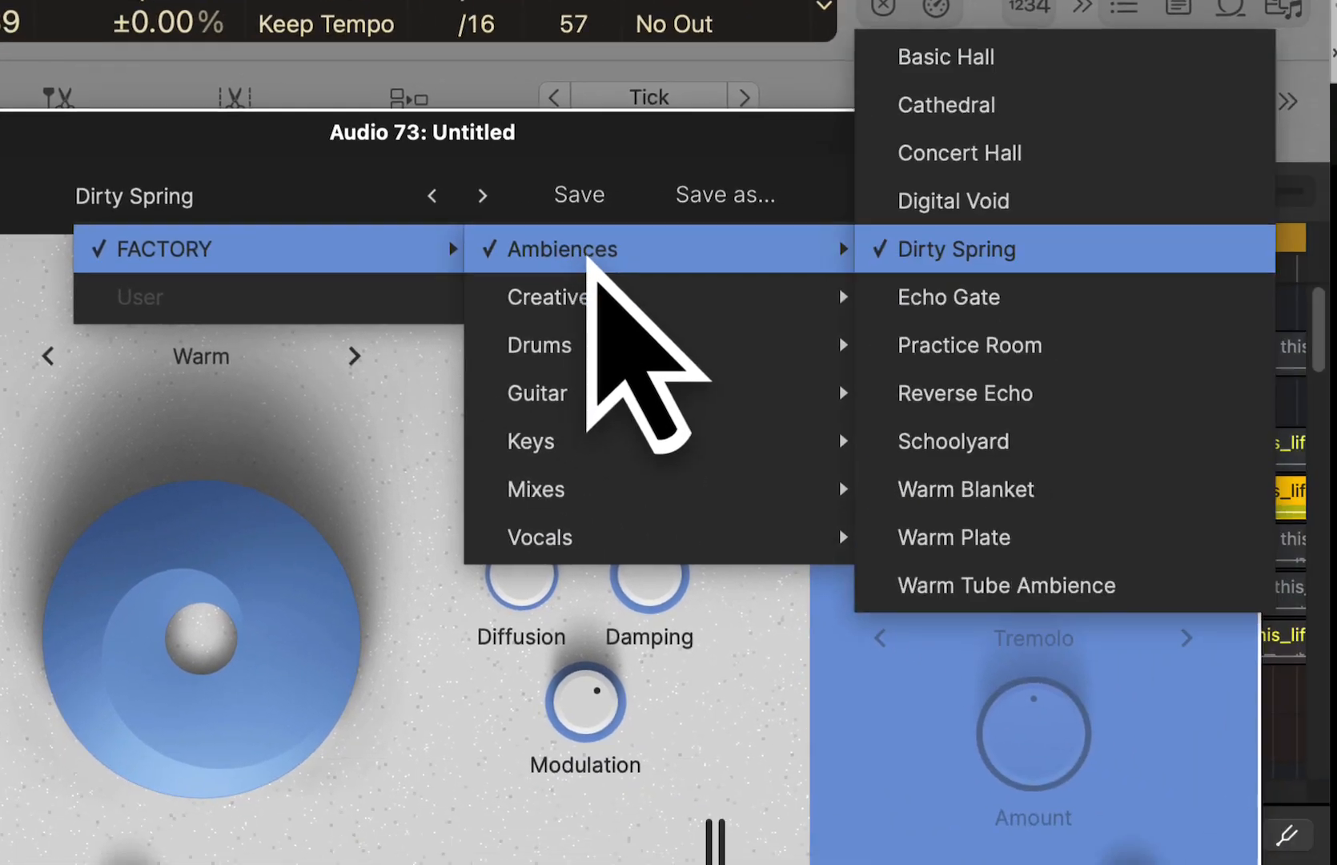
{"action": "mouse_move", "coordinate": [616, 552]}
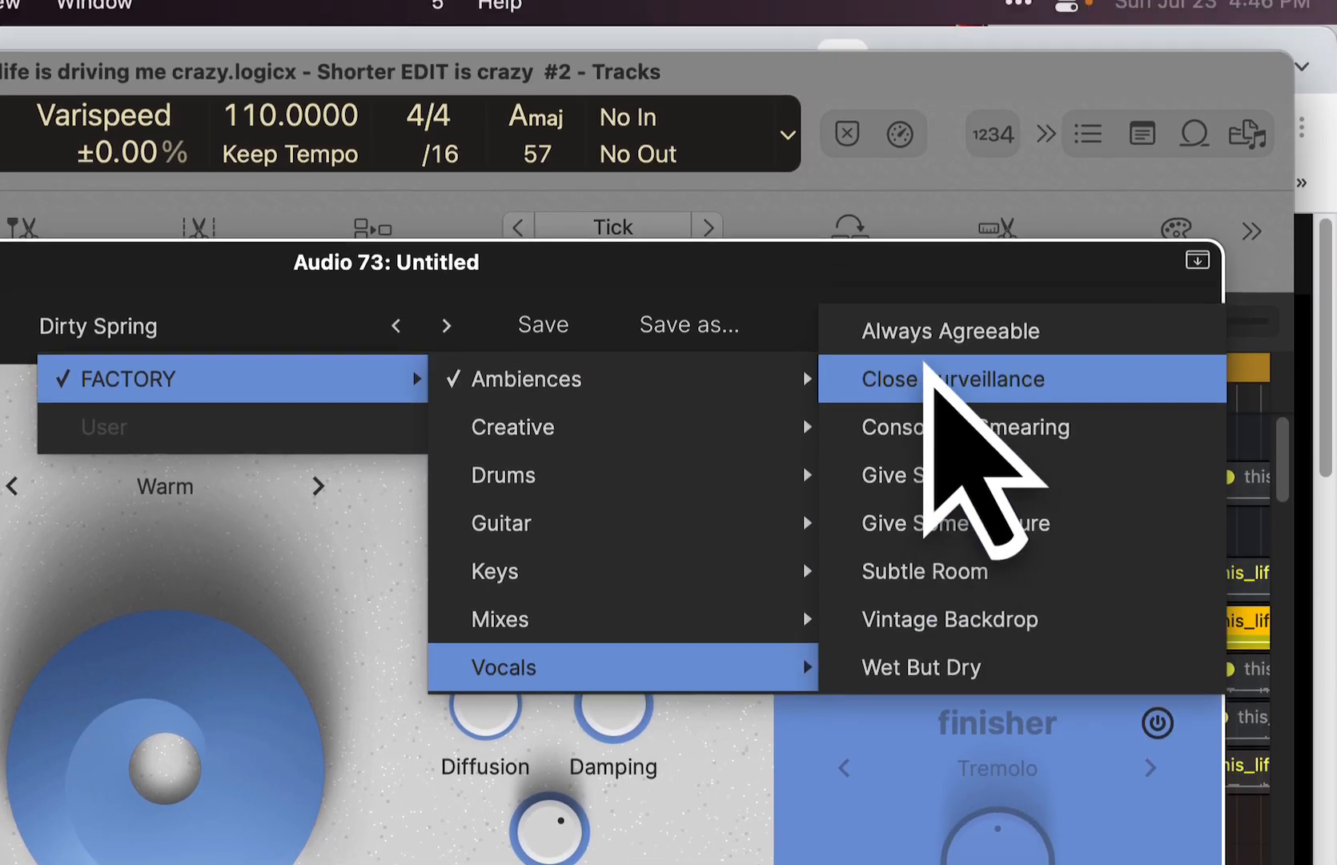
{"action": "left_click", "coordinate": [929, 331]}
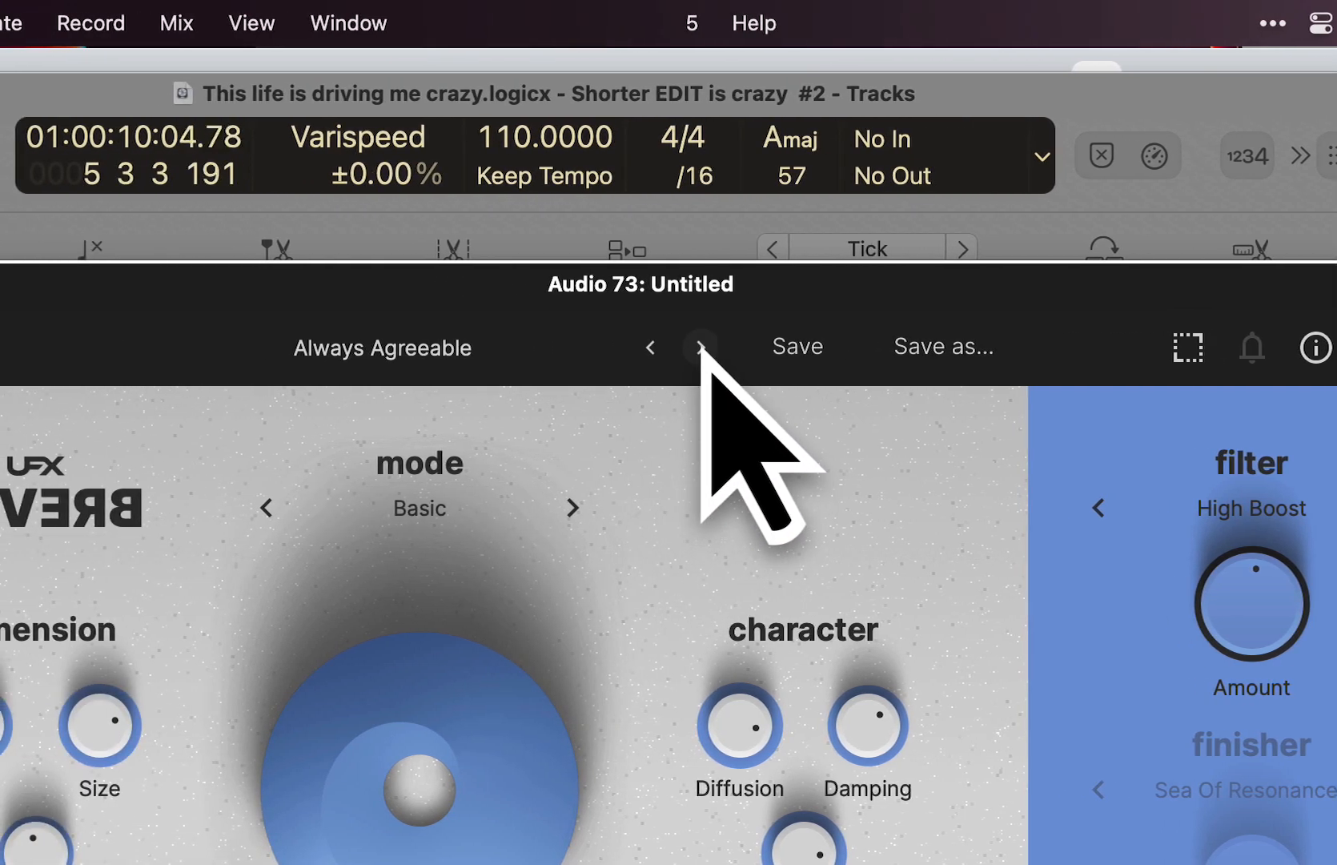
- Audition the following Vocals presets from Close Surveillance through Give Some Texture, and set the vocal track's volume fader to 0.2
{"action": "left_click", "coordinate": [448, 346]}
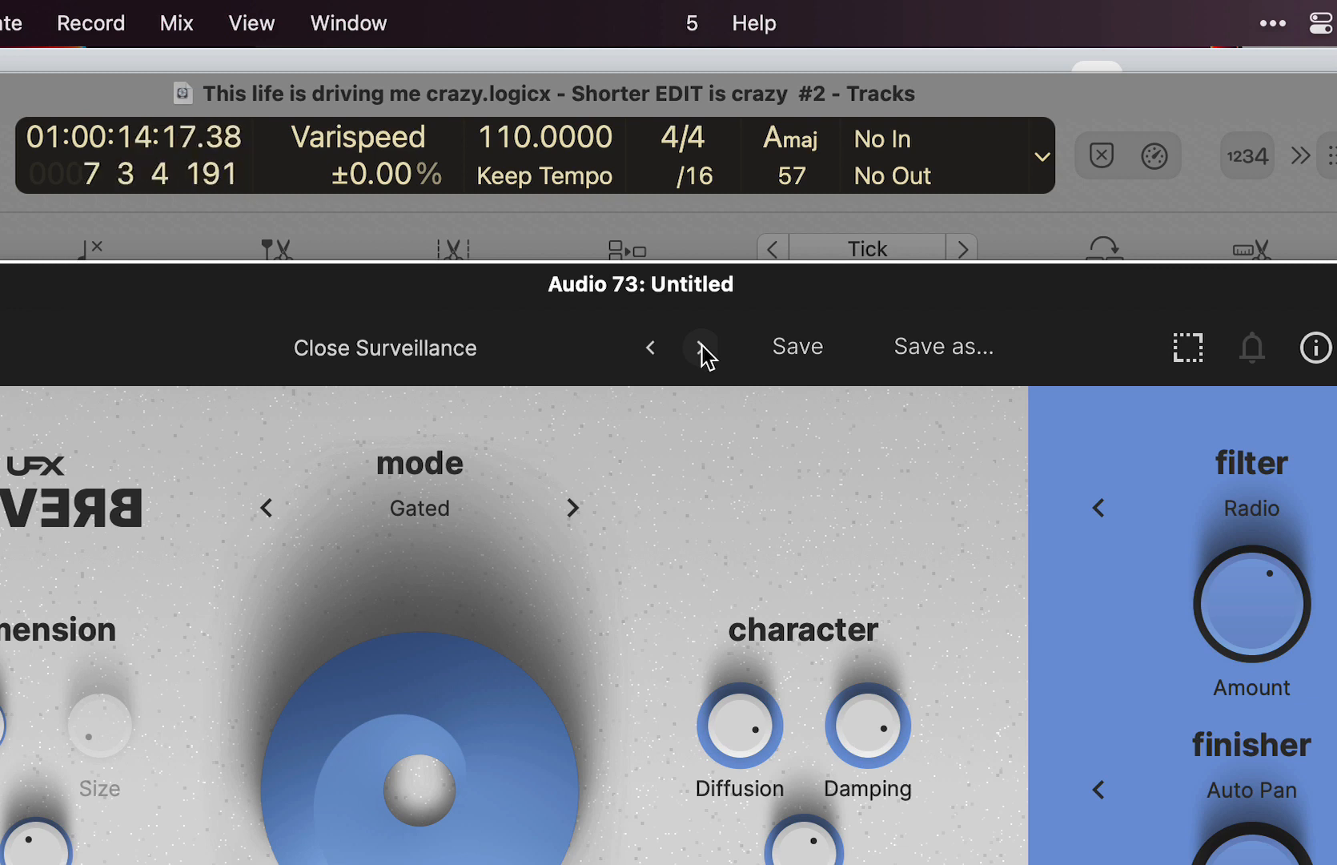
{"action": "left_click", "coordinate": [702, 346]}
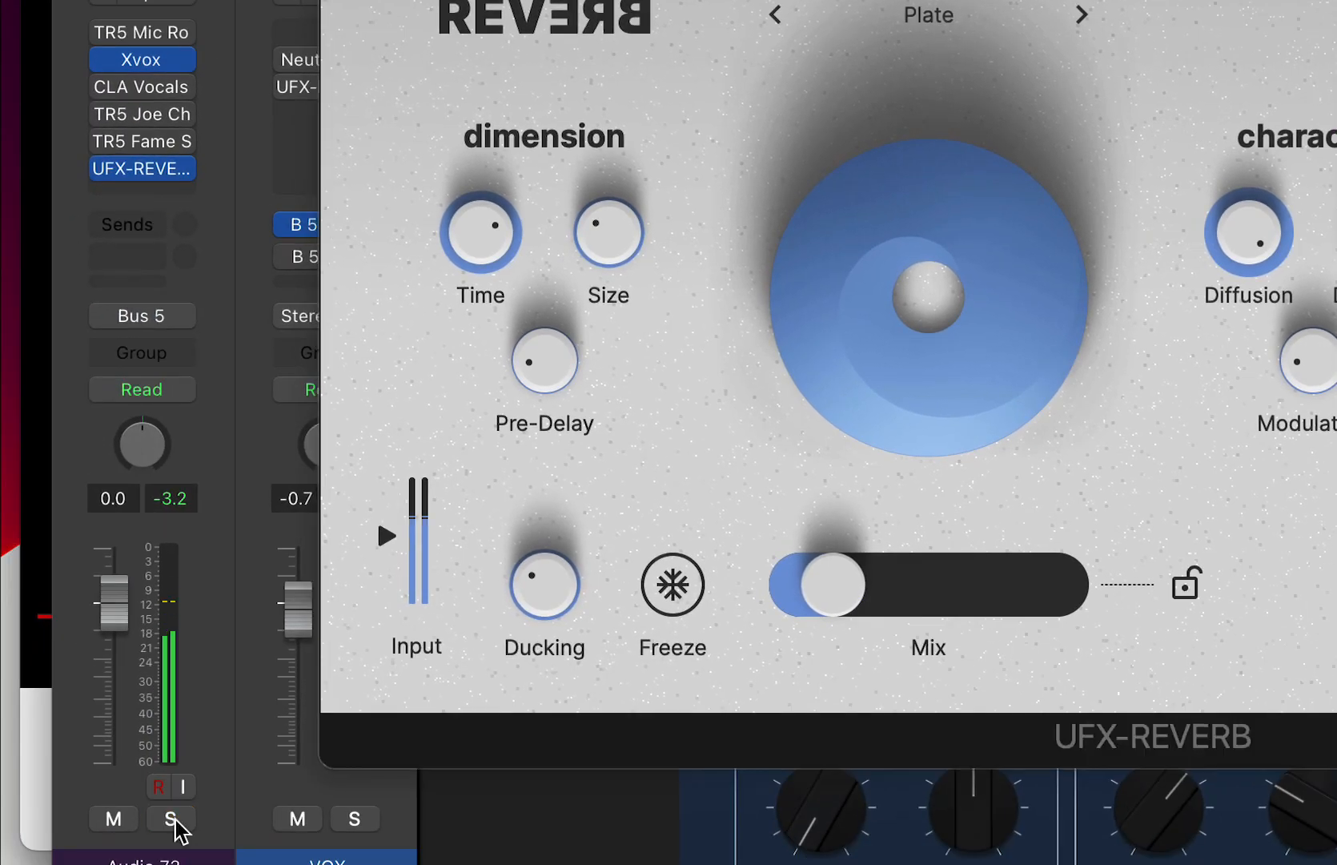
{"action": "left_click_drag", "start_coordinate": [115, 606], "coordinate": [115, 604]}
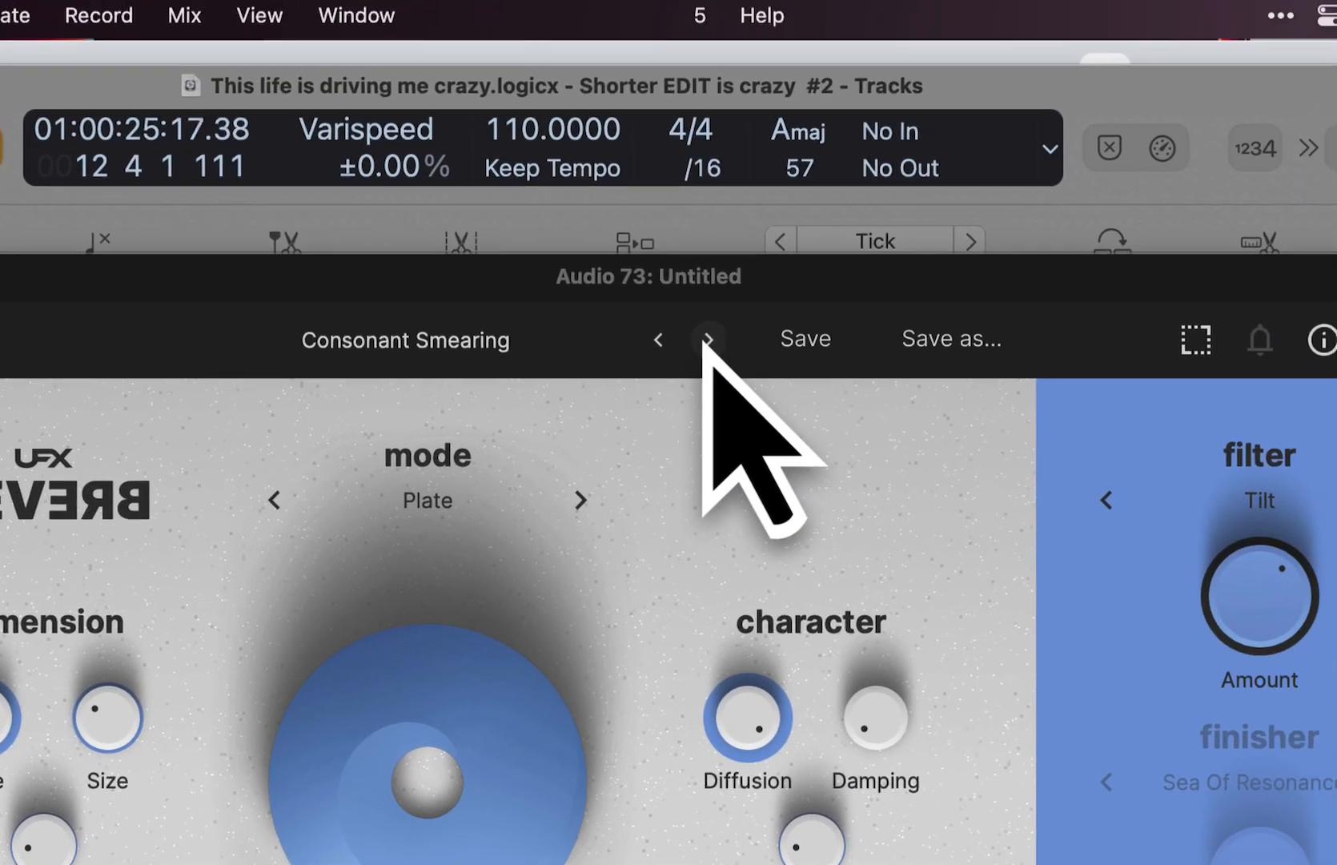
{"action": "left_click", "coordinate": [699, 349]}
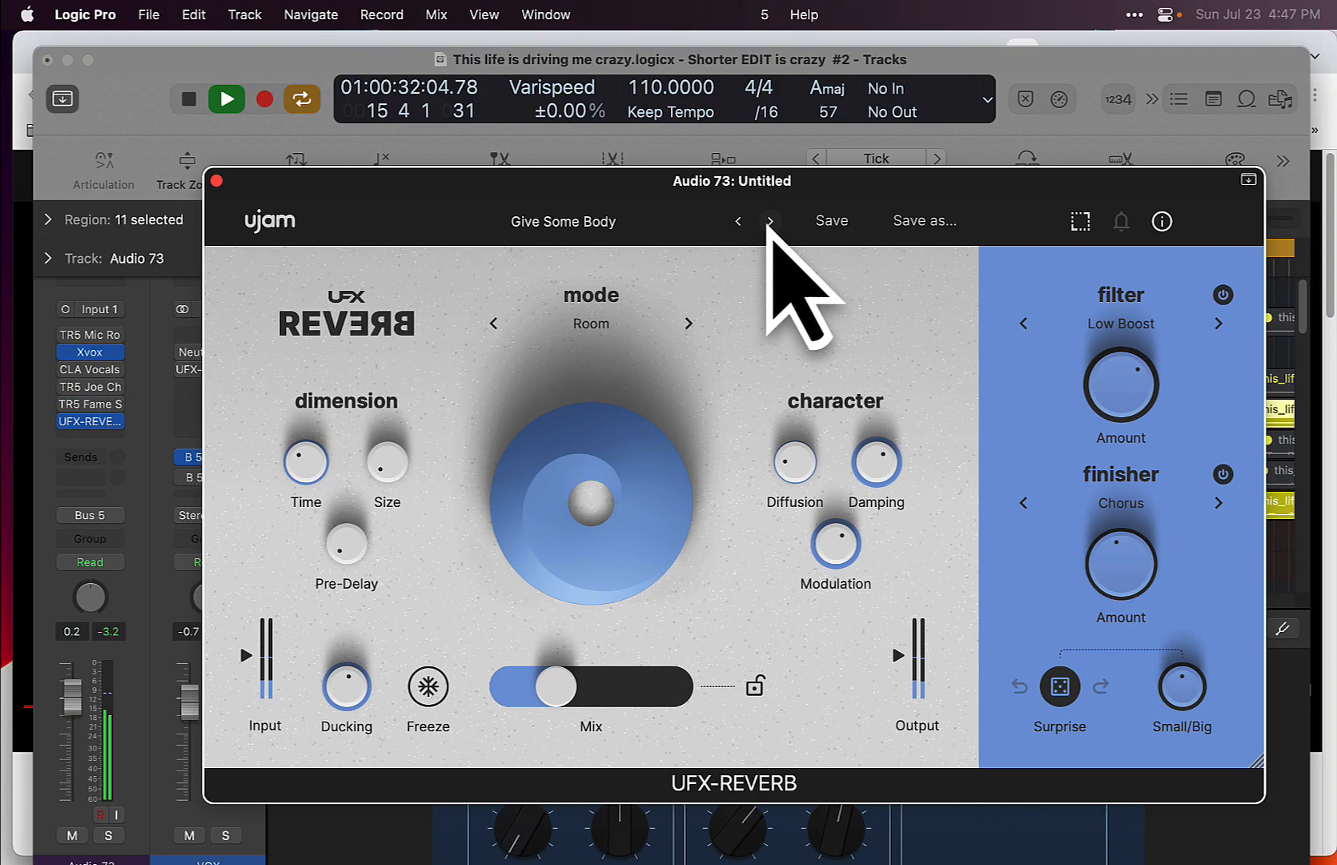
{"action": "left_click", "coordinate": [793, 226]}
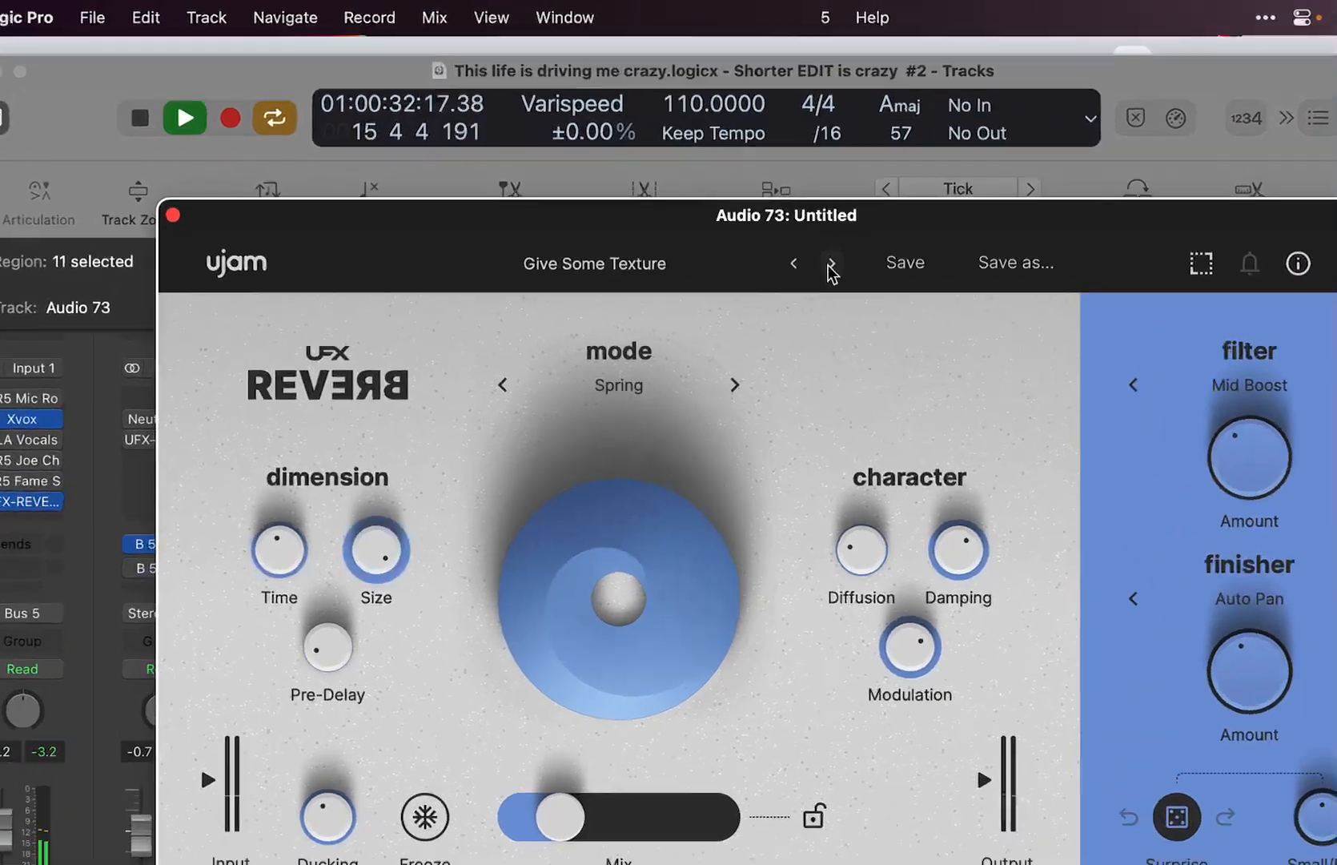
- Load the Vintage Backdrop preset from the factory Vocals category
{"action": "left_click", "coordinate": [721, 267]}
{"action": "mouse_move", "coordinate": [716, 302]}
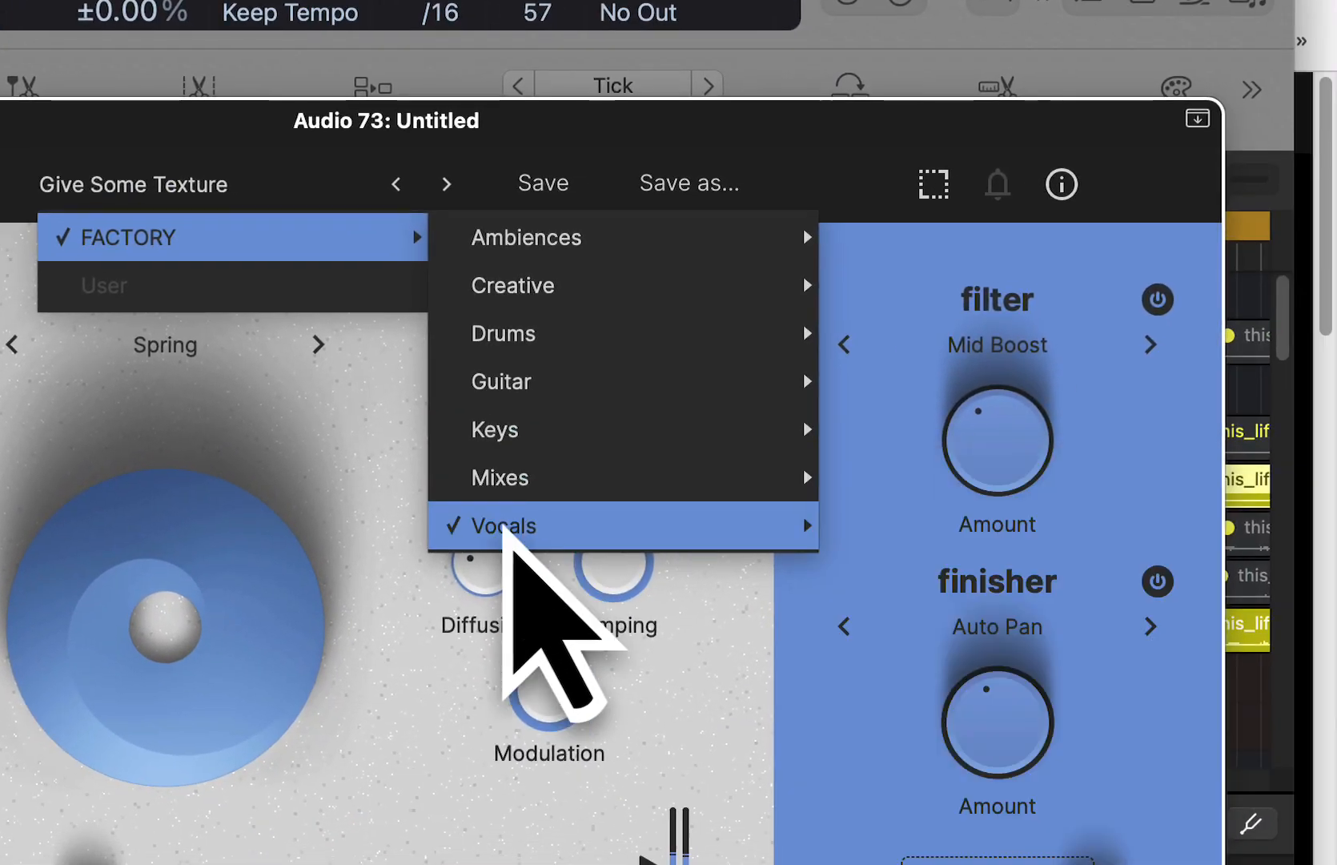
{"action": "mouse_move", "coordinate": [504, 530]}
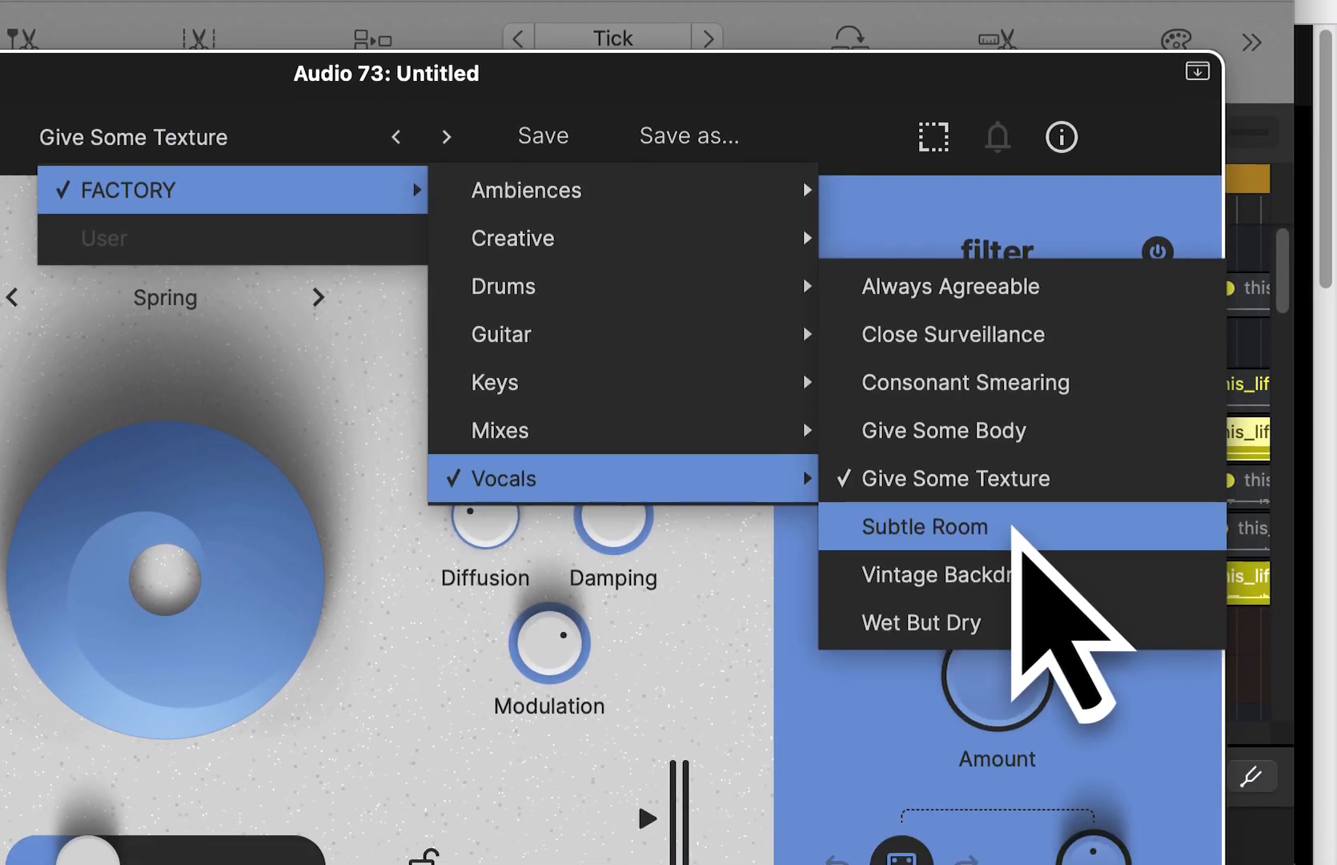
{"action": "left_click", "coordinate": [1007, 576]}
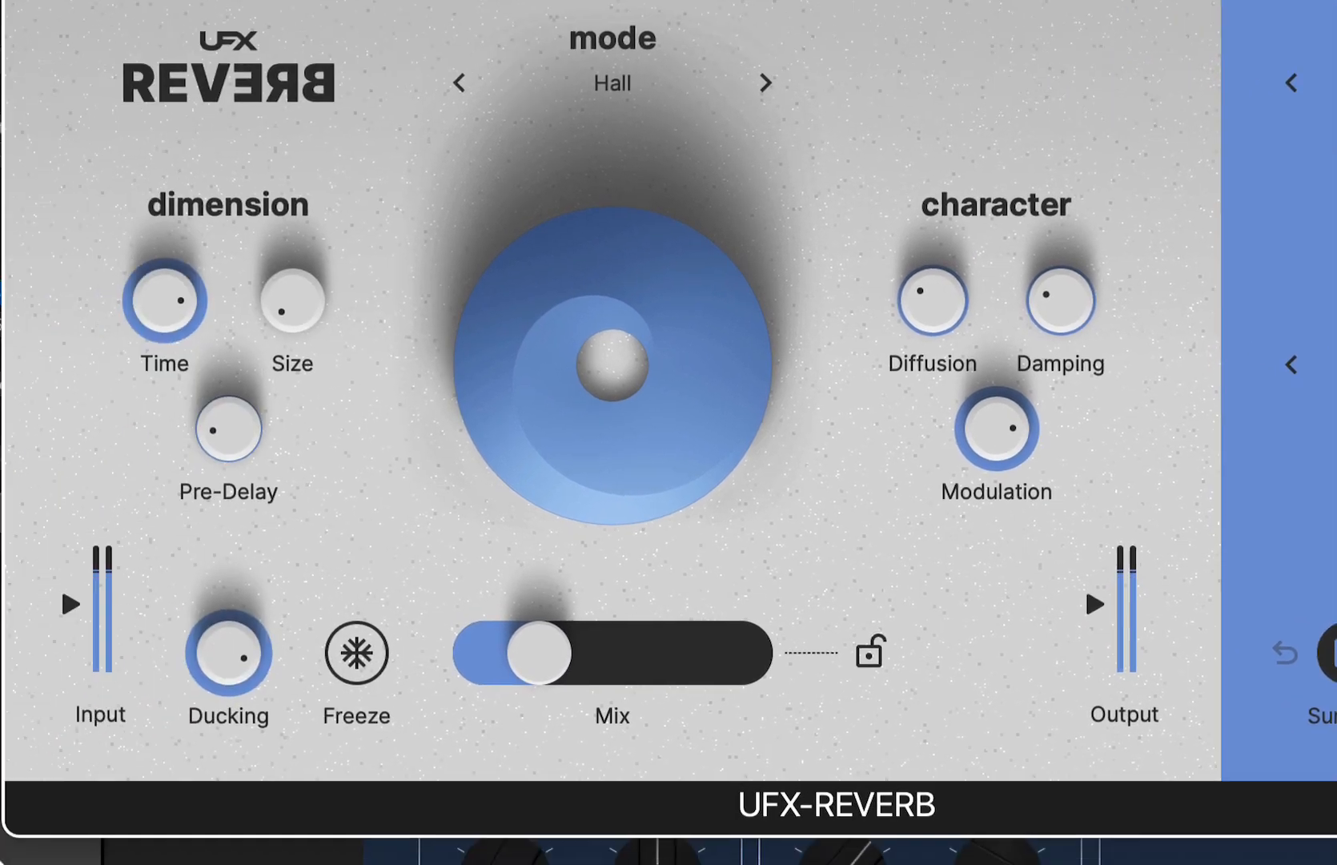
- Play the soloed vocal through Vintage Backdrop and unsolo it to hear it with the full song
{"action": "left_click", "coordinate": [170, 818]}
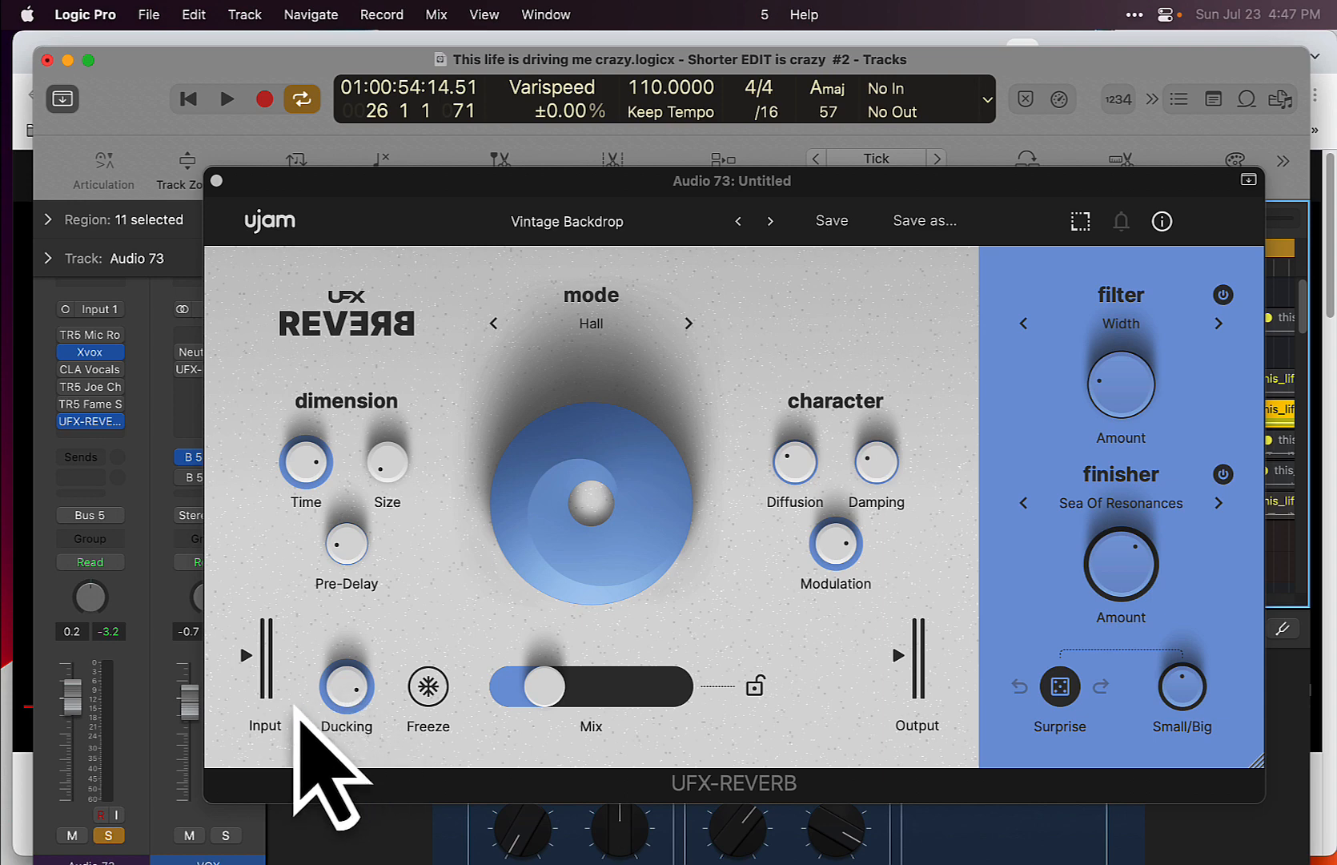
{"action": "key", "text": "space"}
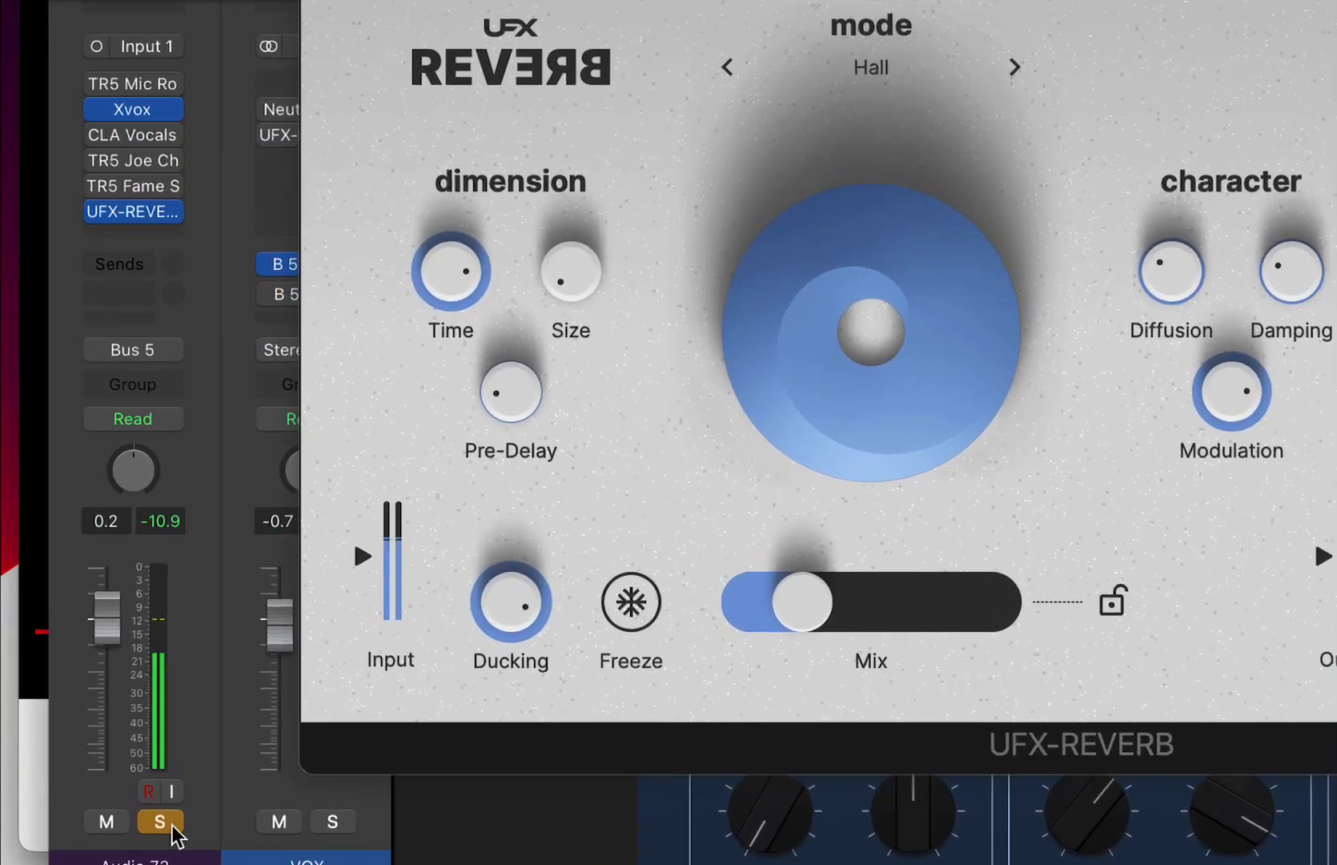
{"action": "left_click", "coordinate": [115, 838]}
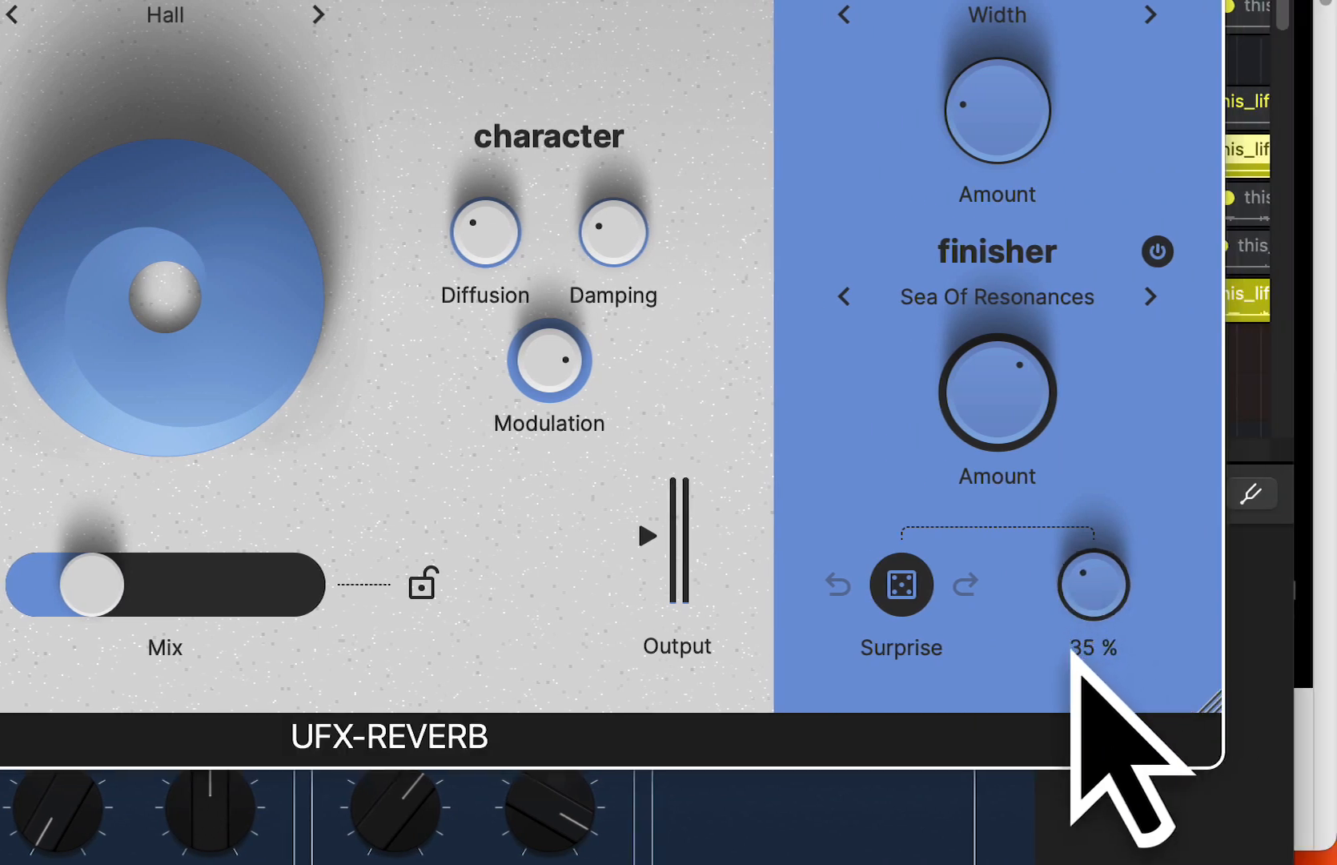
- Turn the Small/Big amount down to its minimum and randomise the reverb settings several times with Surprise
{"action": "left_click_drag", "start_coordinate": [1071, 648], "coordinate": [1077, 690]}
{"action": "left_click_drag", "start_coordinate": [1070, 592], "coordinate": [1083, 648]}
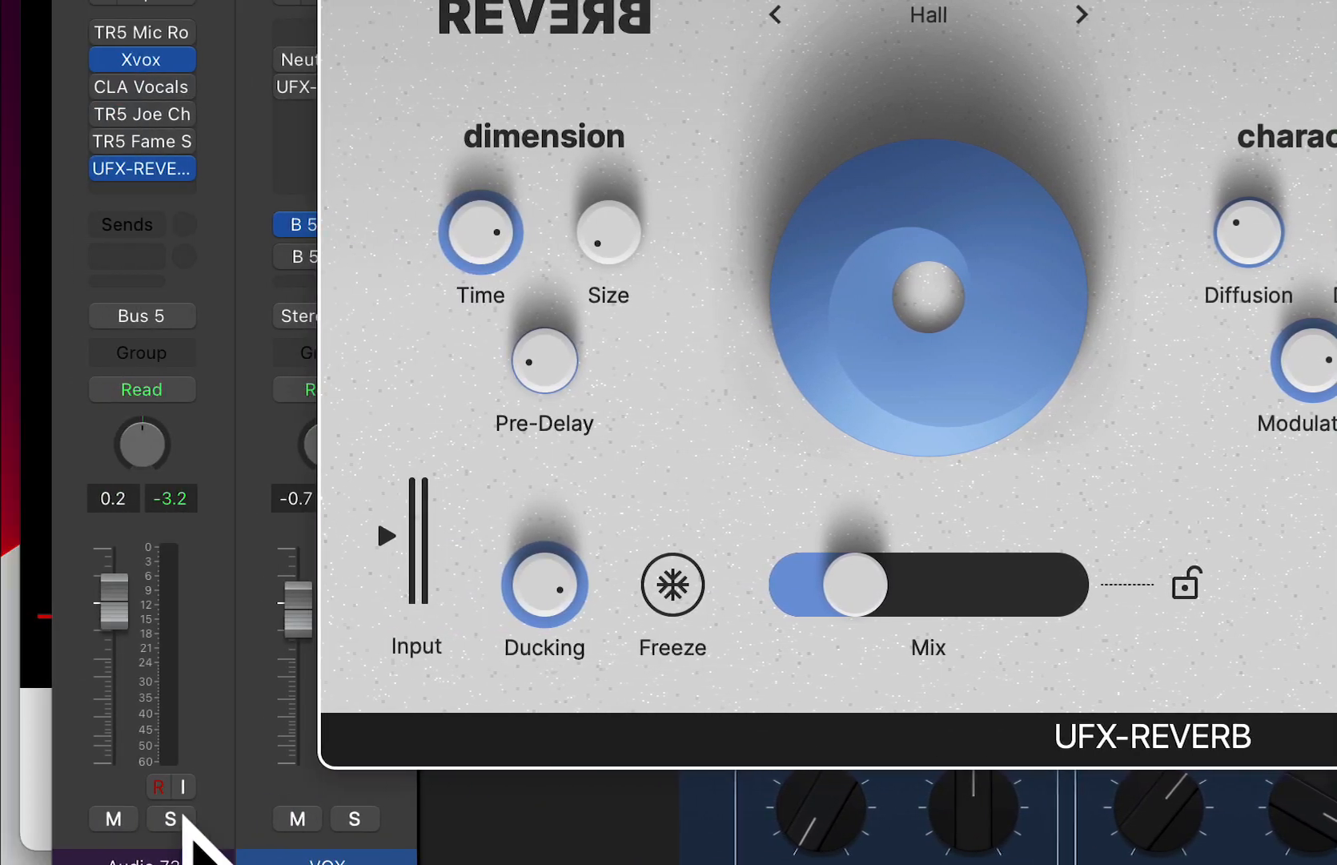
{"action": "left_click", "coordinate": [184, 815]}
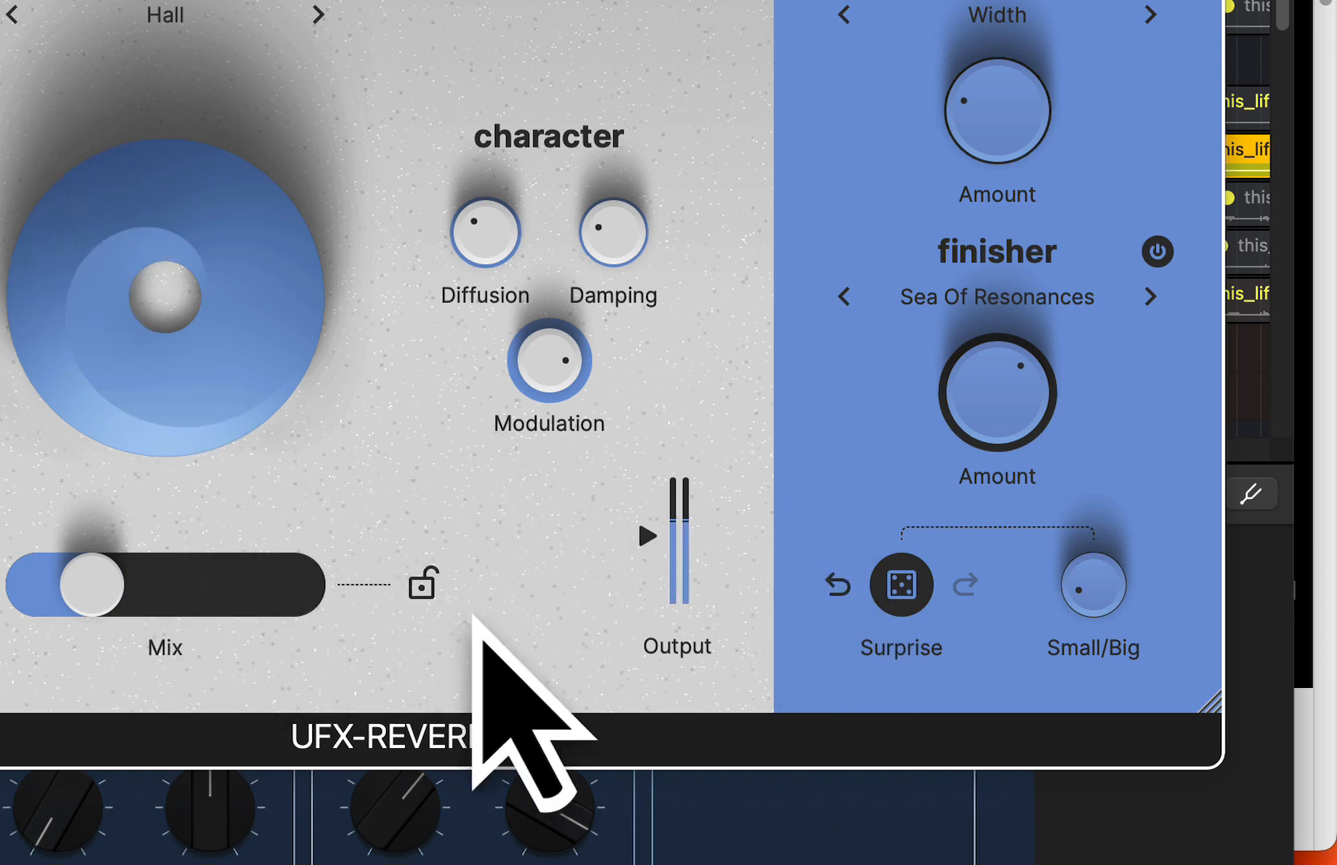
{"action": "left_click", "coordinate": [911, 599]}
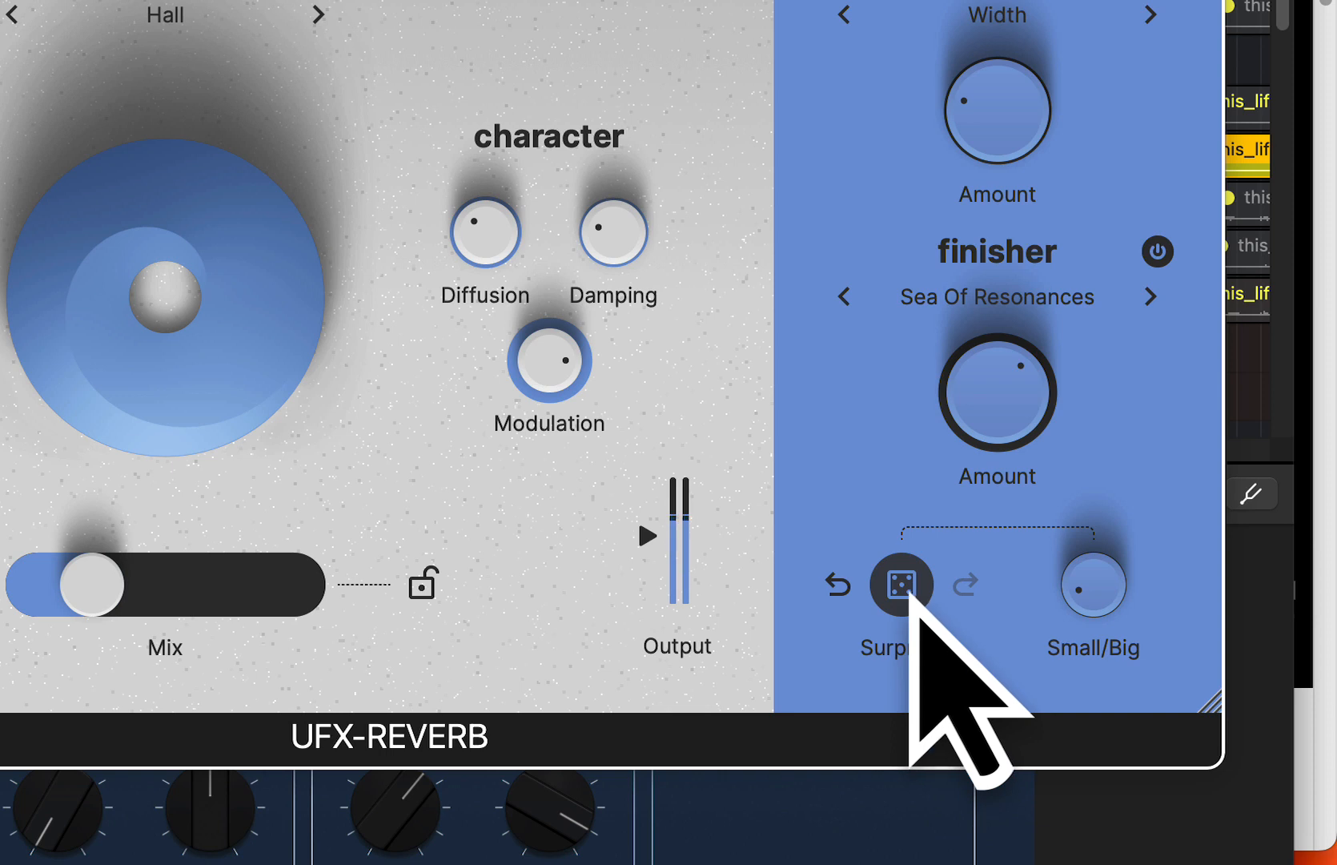
{"action": "left_click", "coordinate": [910, 592]}
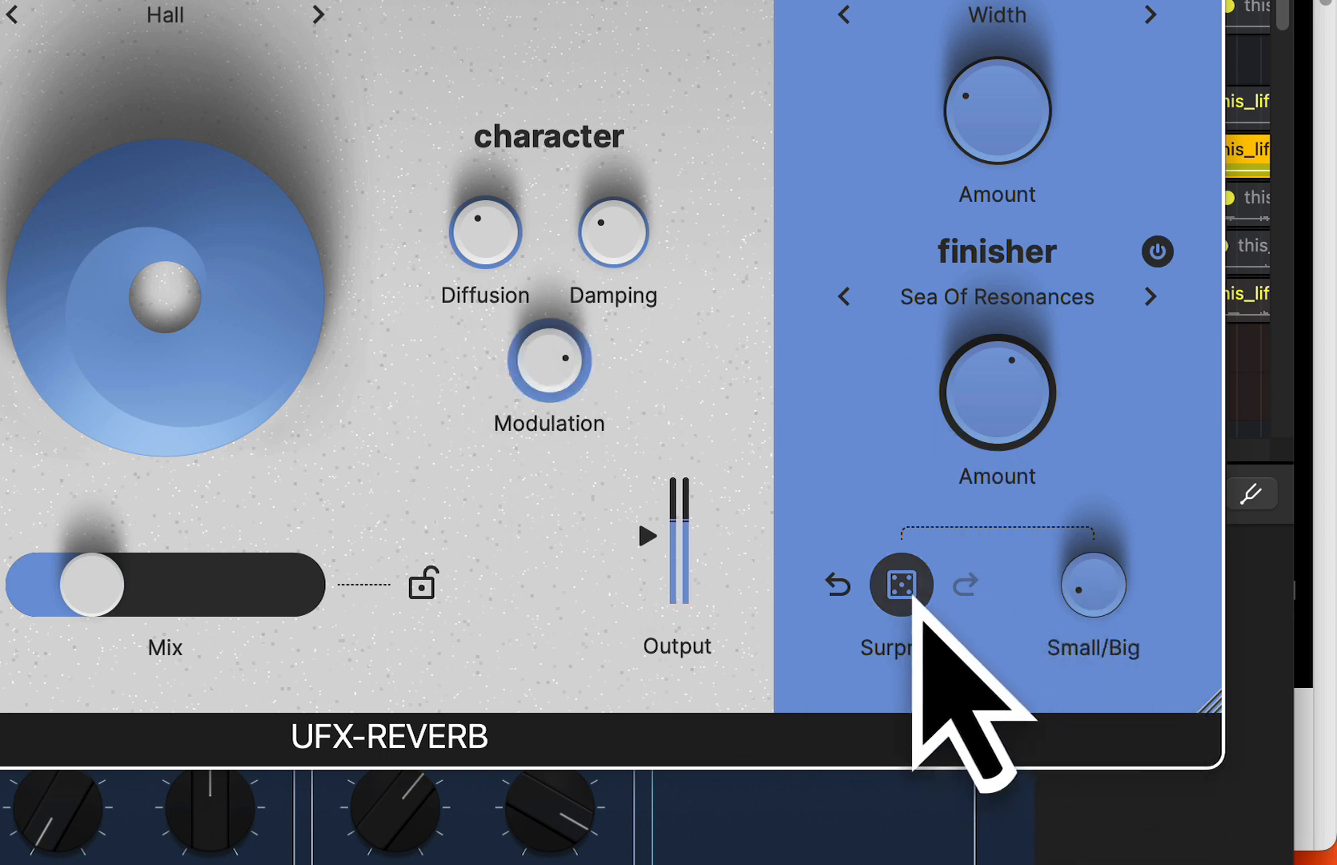
- Keep randomising the reverb with Surprise at the minimum Small/Big amount to hear the subtle variations
{"action": "left_click", "coordinate": [912, 592]}
{"action": "left_click", "coordinate": [913, 593]}
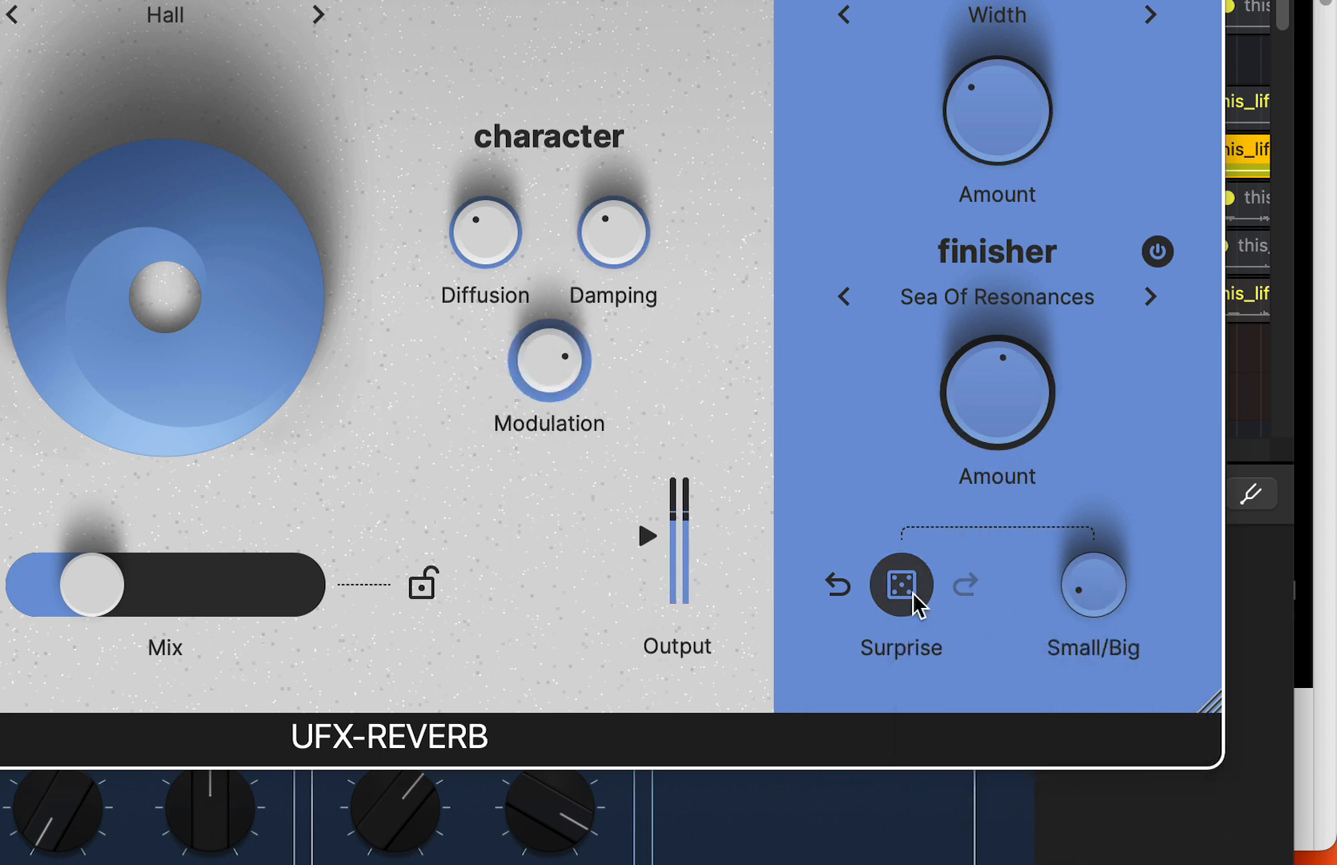
{"action": "left_click", "coordinate": [912, 592]}
{"action": "left_click", "coordinate": [913, 592]}
{"action": "left_click", "coordinate": [913, 603]}
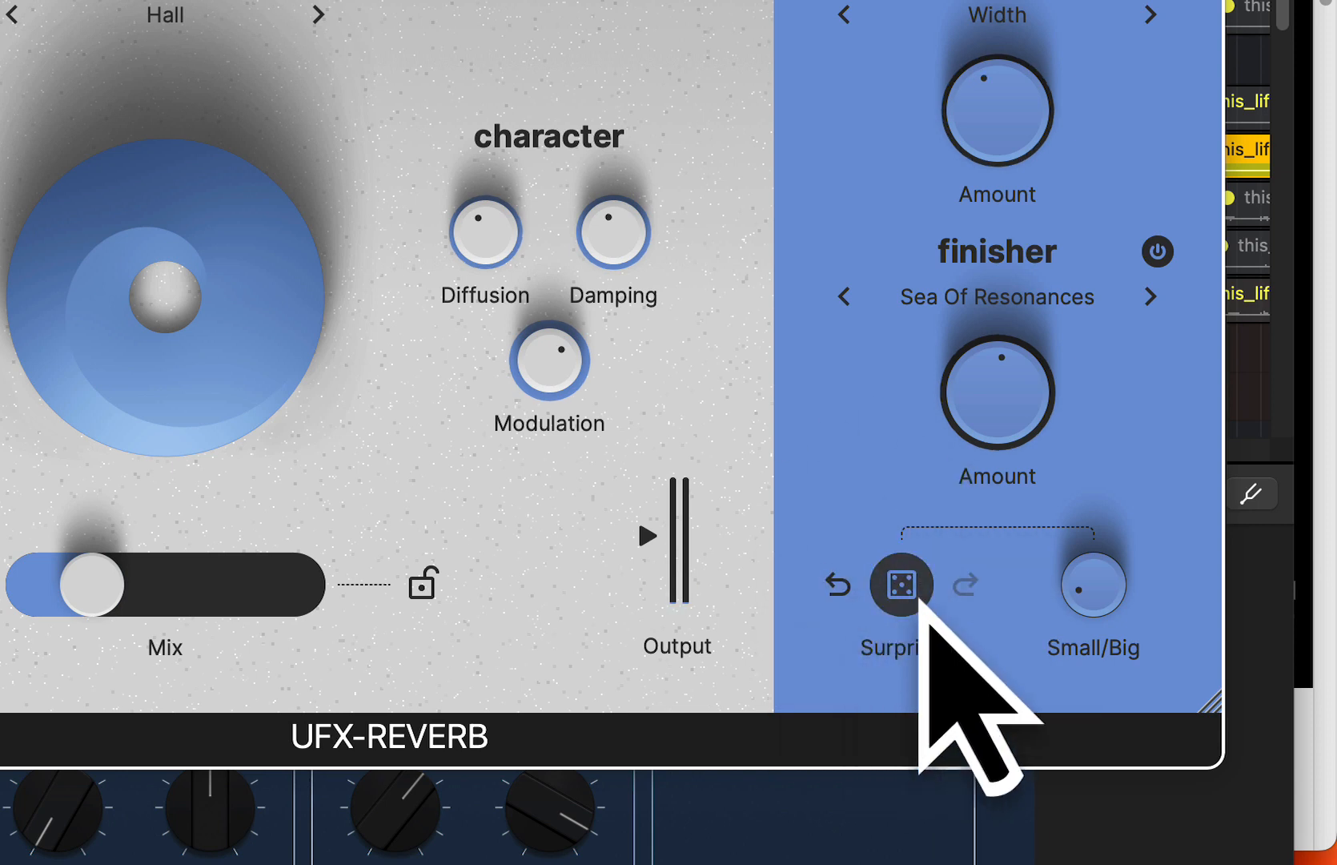
- Raise the Small/Big amount to about halfway and randomise the reverb settings twice with Surprise
{"action": "left_click_drag", "start_coordinate": [1081, 602], "coordinate": [1069, 456]}
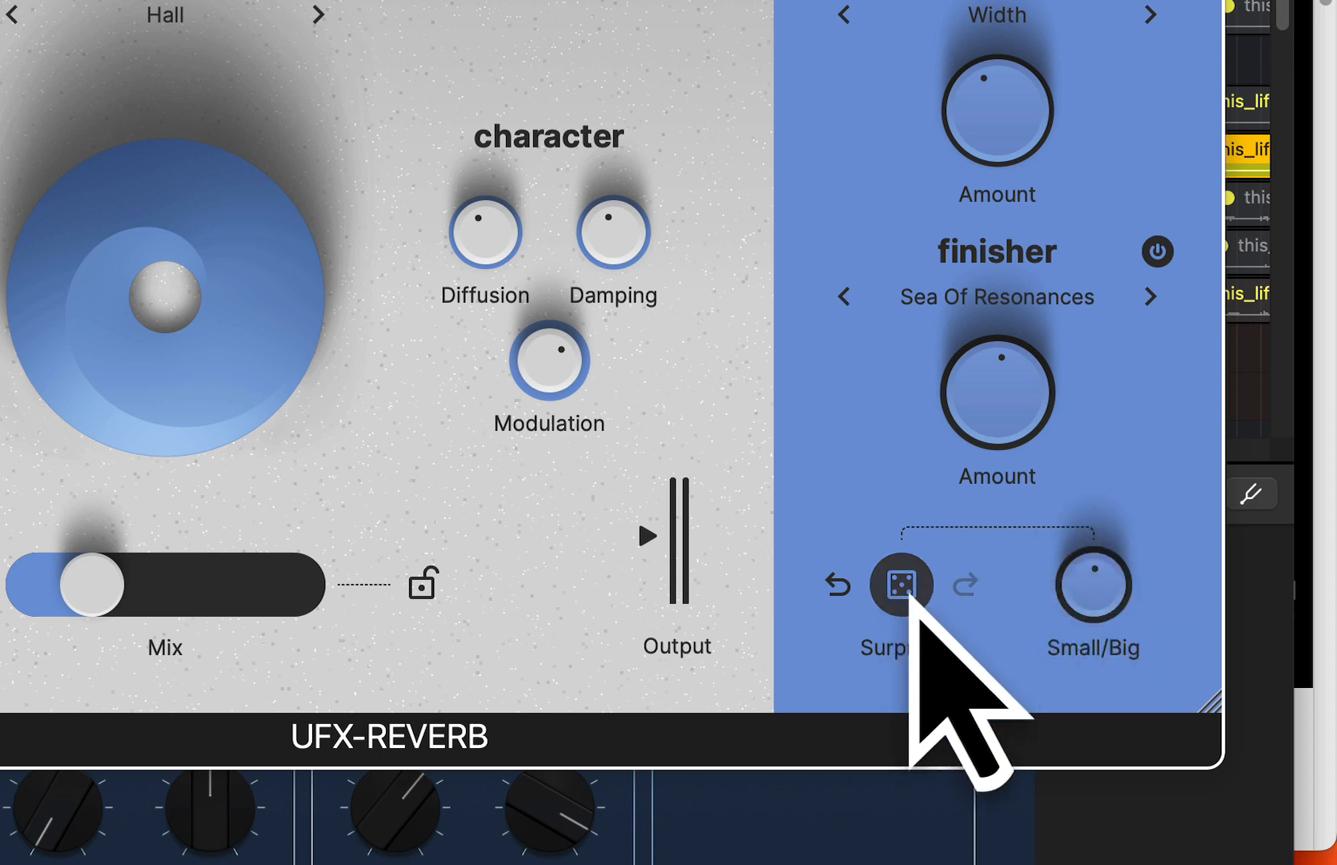
{"action": "left_click", "coordinate": [911, 607]}
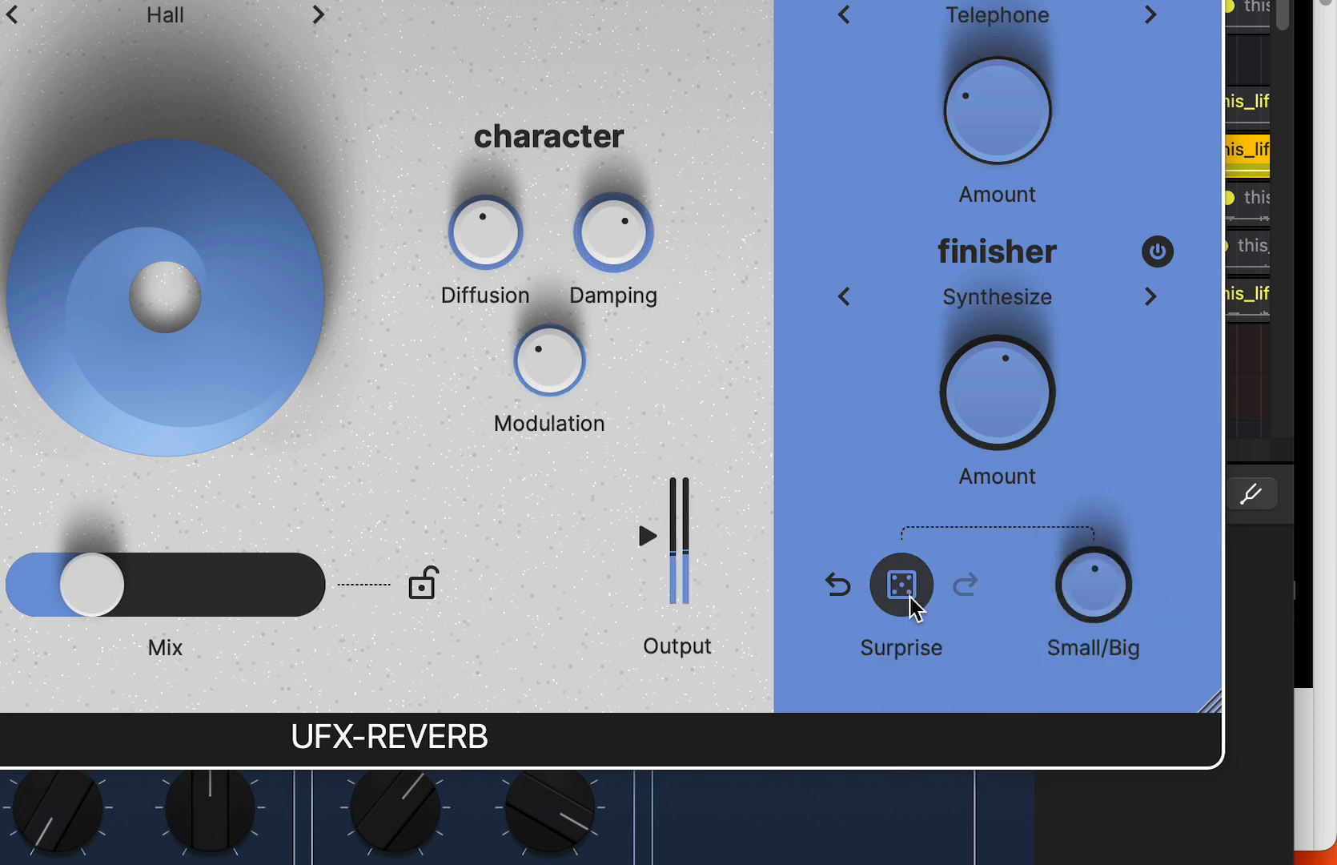
{"action": "left_click", "coordinate": [911, 606]}
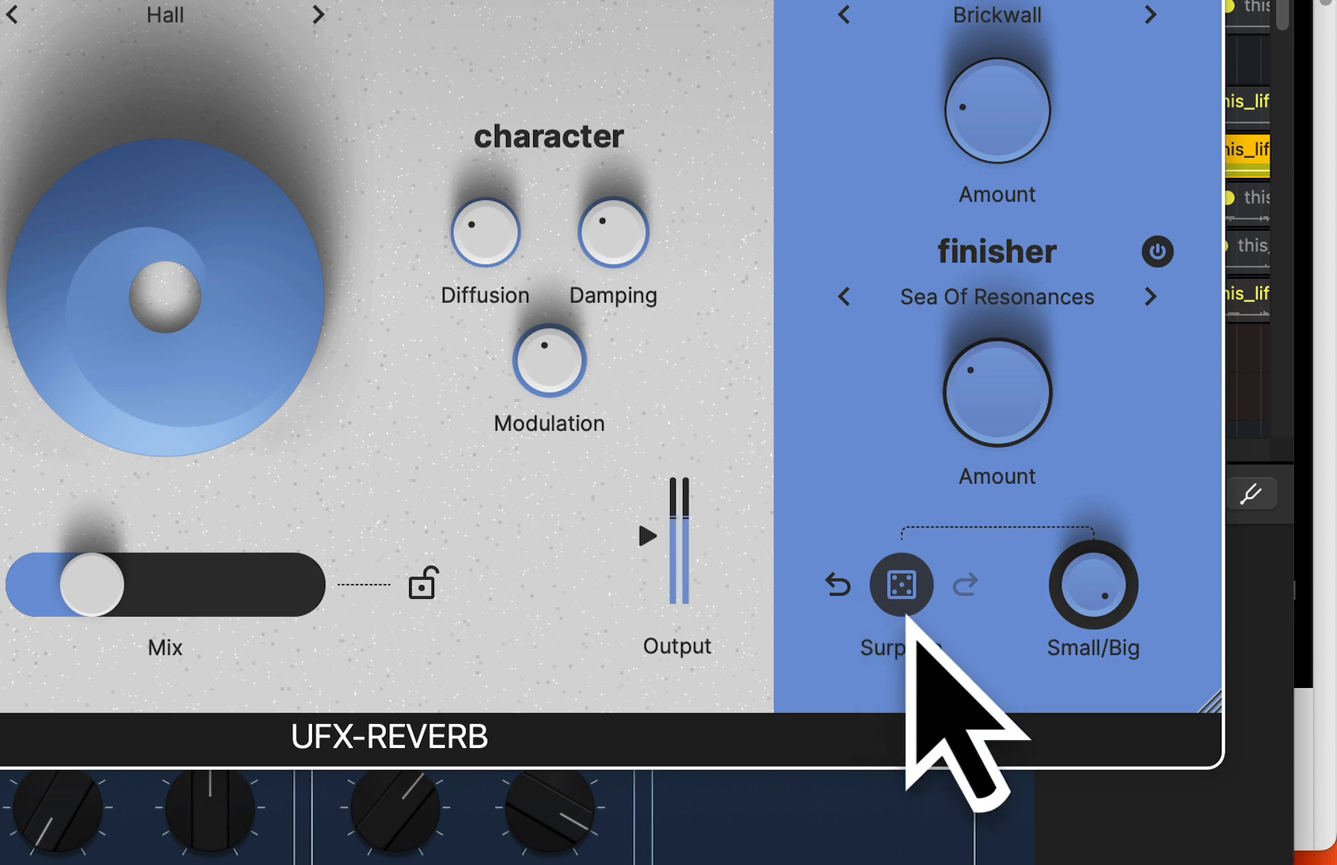
- Randomise the reverb settings several times with Surprise at the maximum Small/Big amount
{"action": "left_click", "coordinate": [903, 600]}
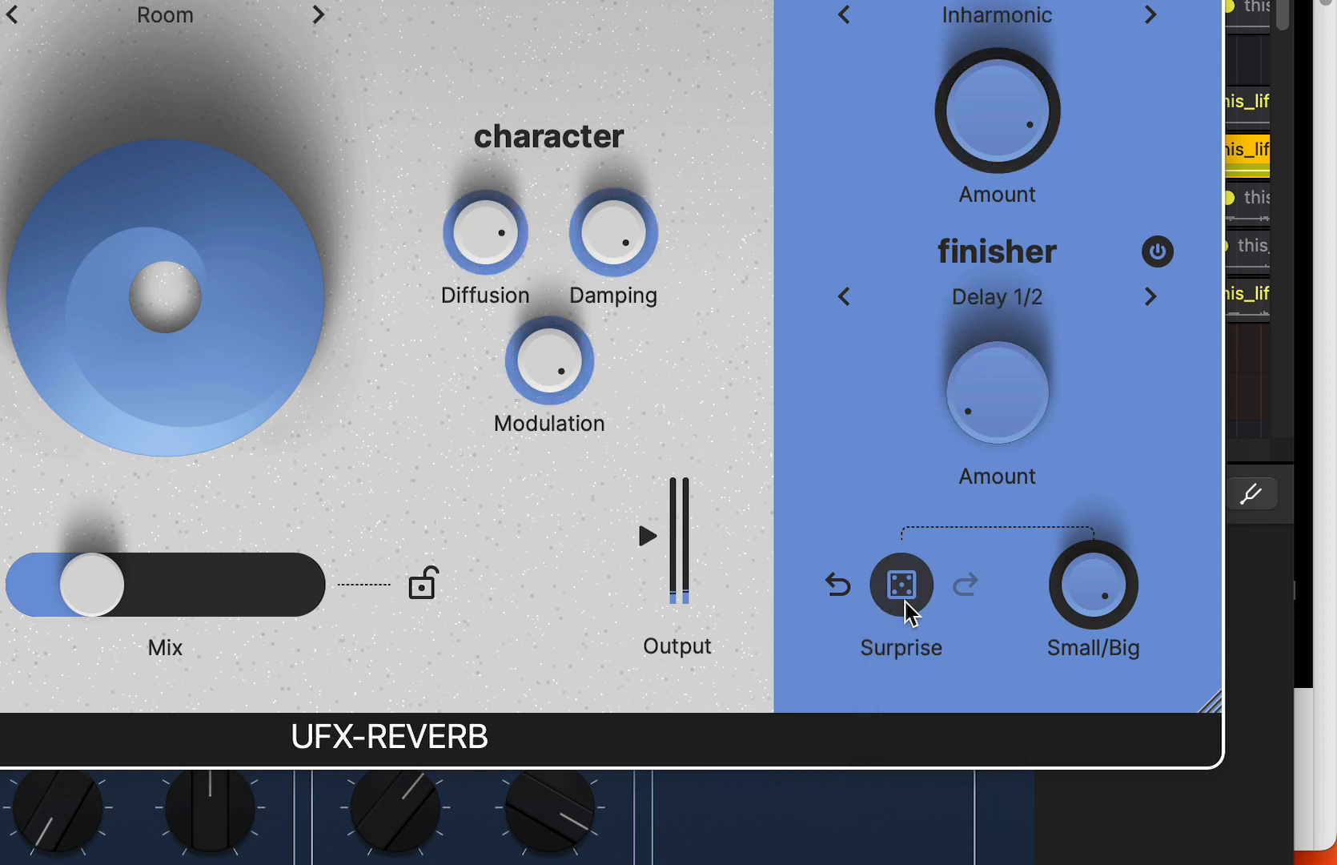
{"action": "left_click", "coordinate": [905, 602]}
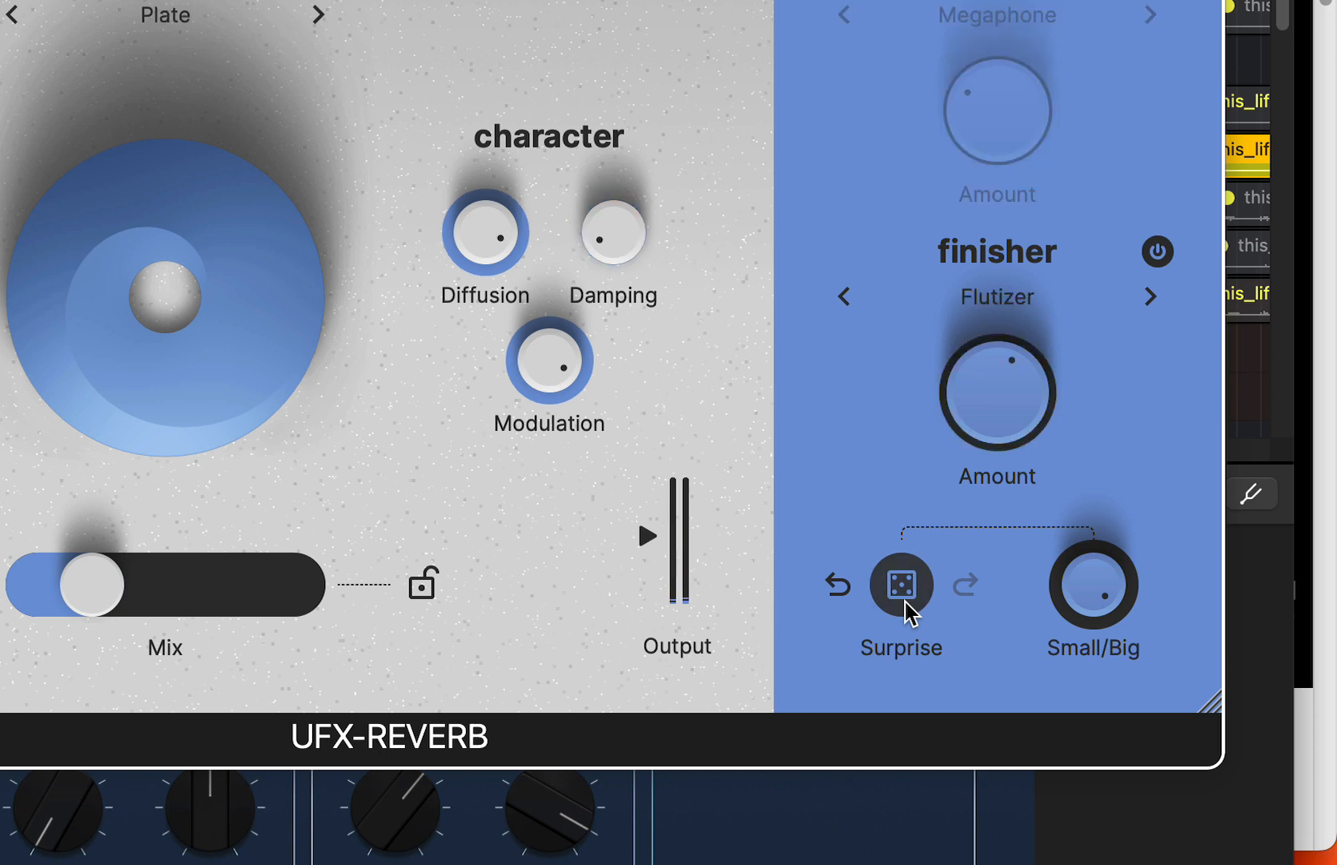
{"action": "left_click", "coordinate": [905, 603]}
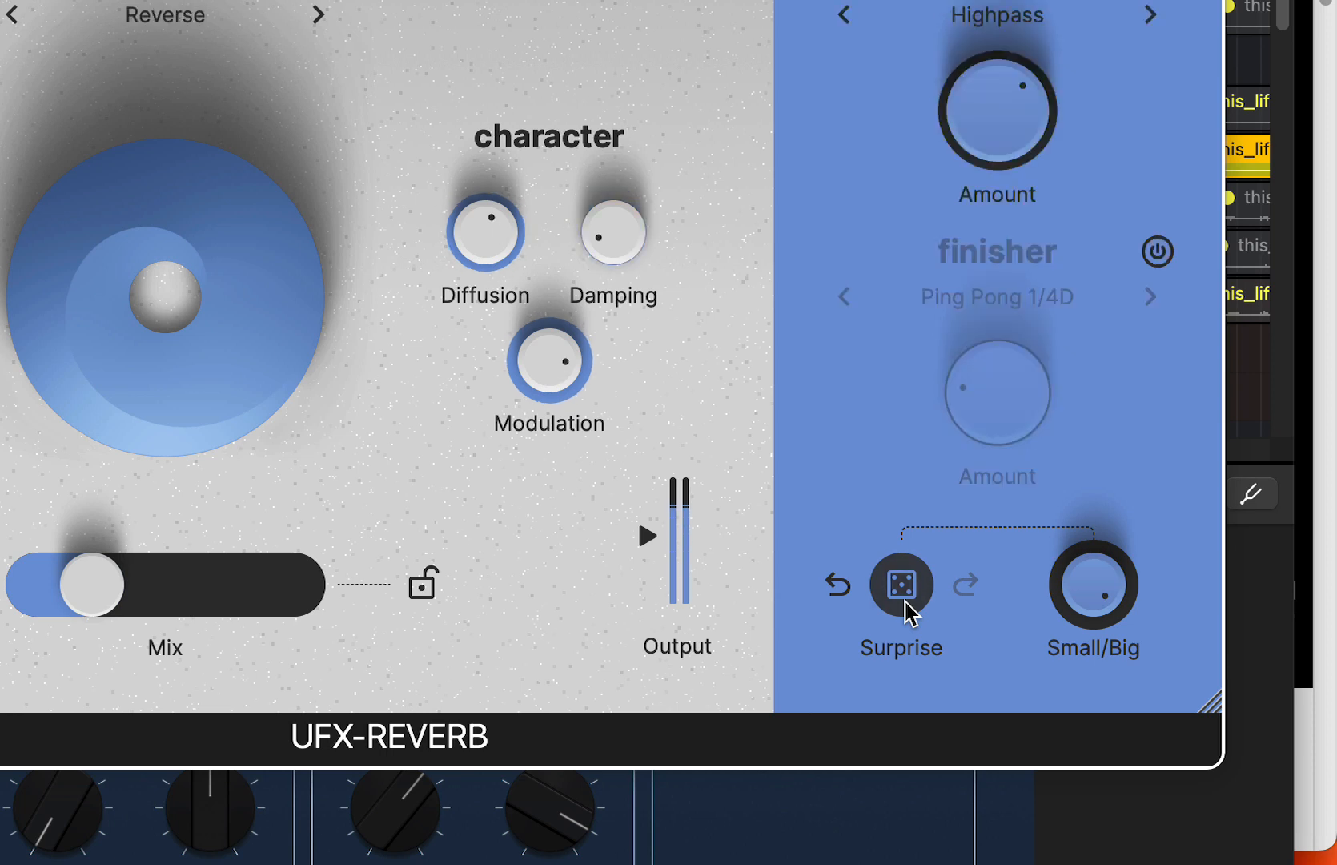
{"action": "left_click", "coordinate": [905, 602]}
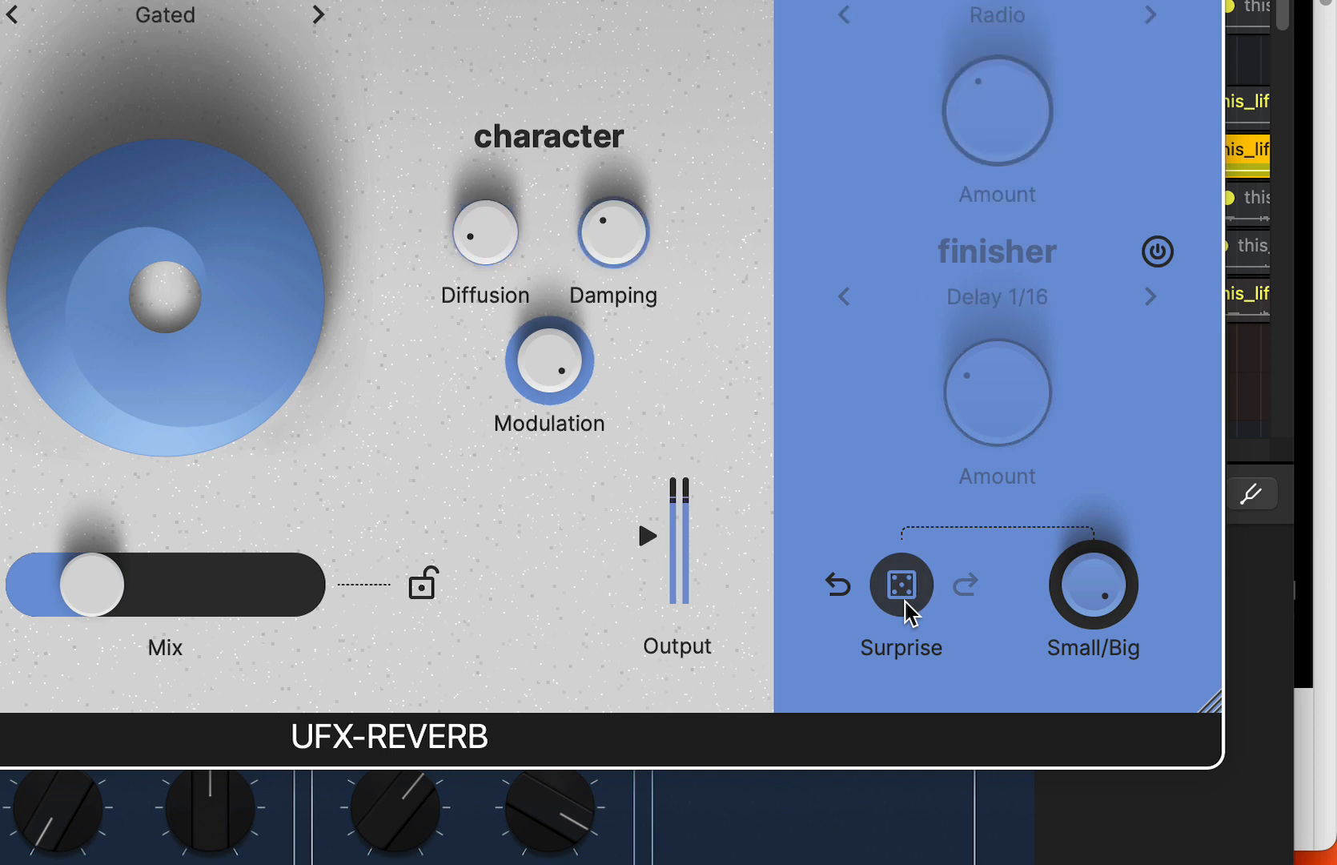
{"action": "left_click", "coordinate": [905, 602]}
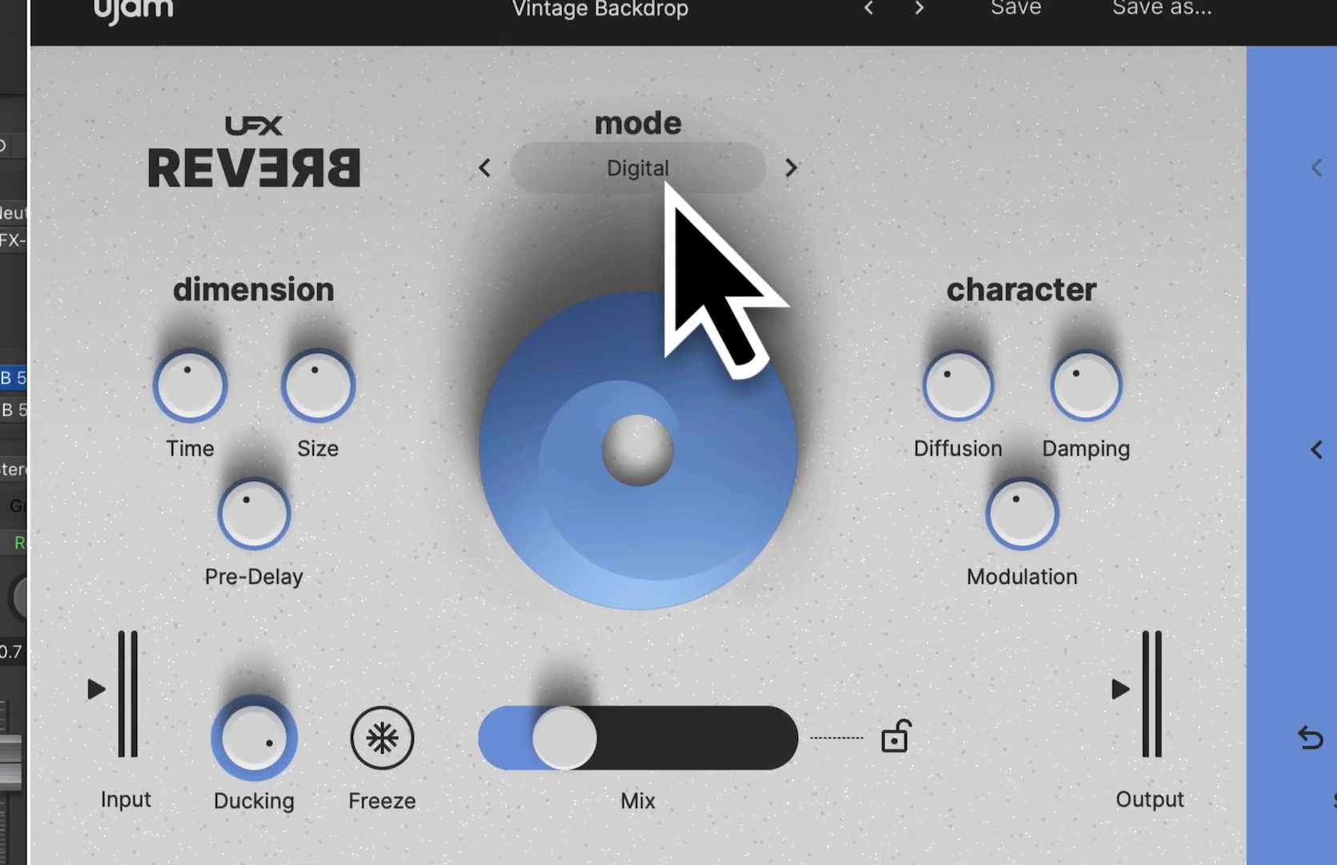
- Switch the reverb mode to Reverse and bring the Small/Big amount back to about 56
{"action": "left_click", "coordinate": [191, 16]}
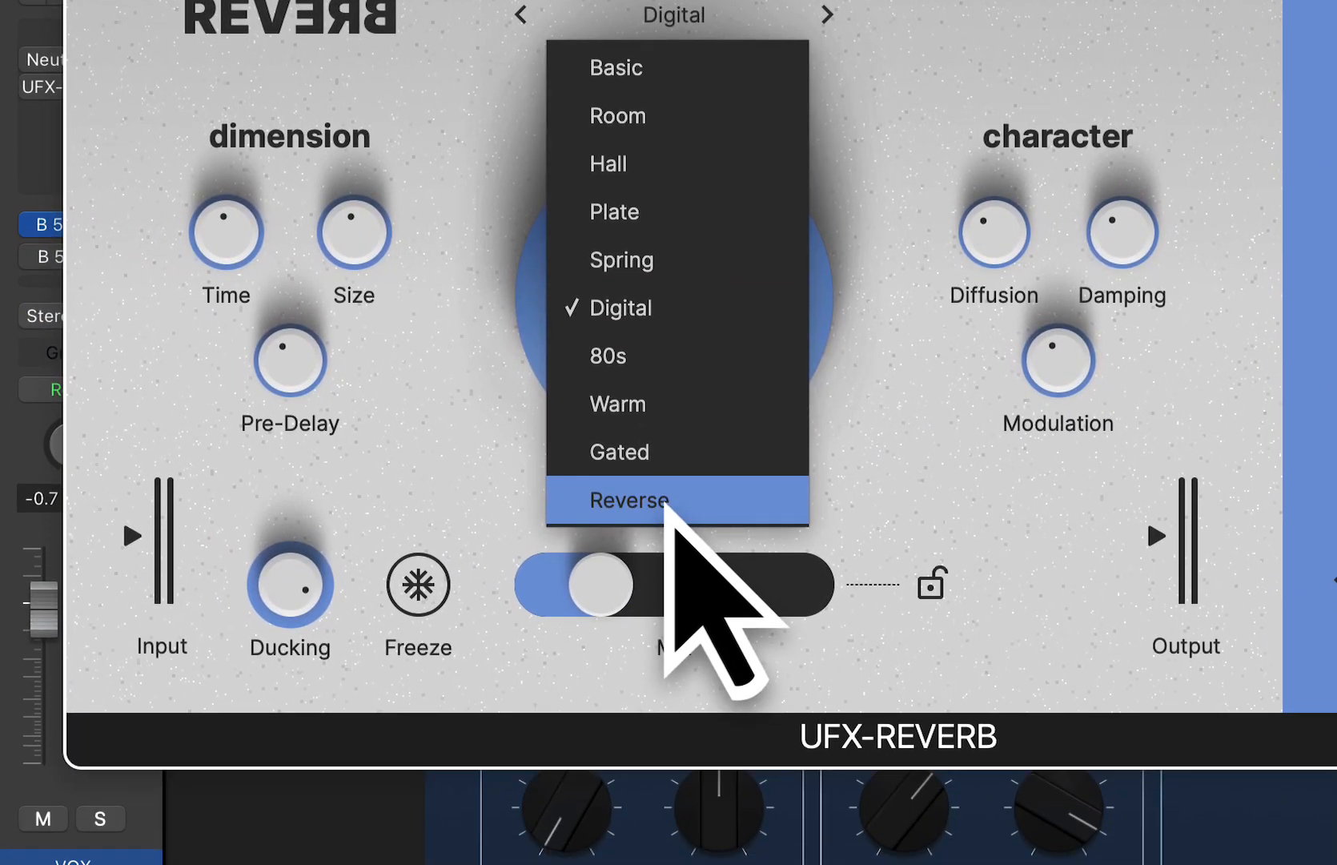
{"action": "left_click", "coordinate": [677, 664]}
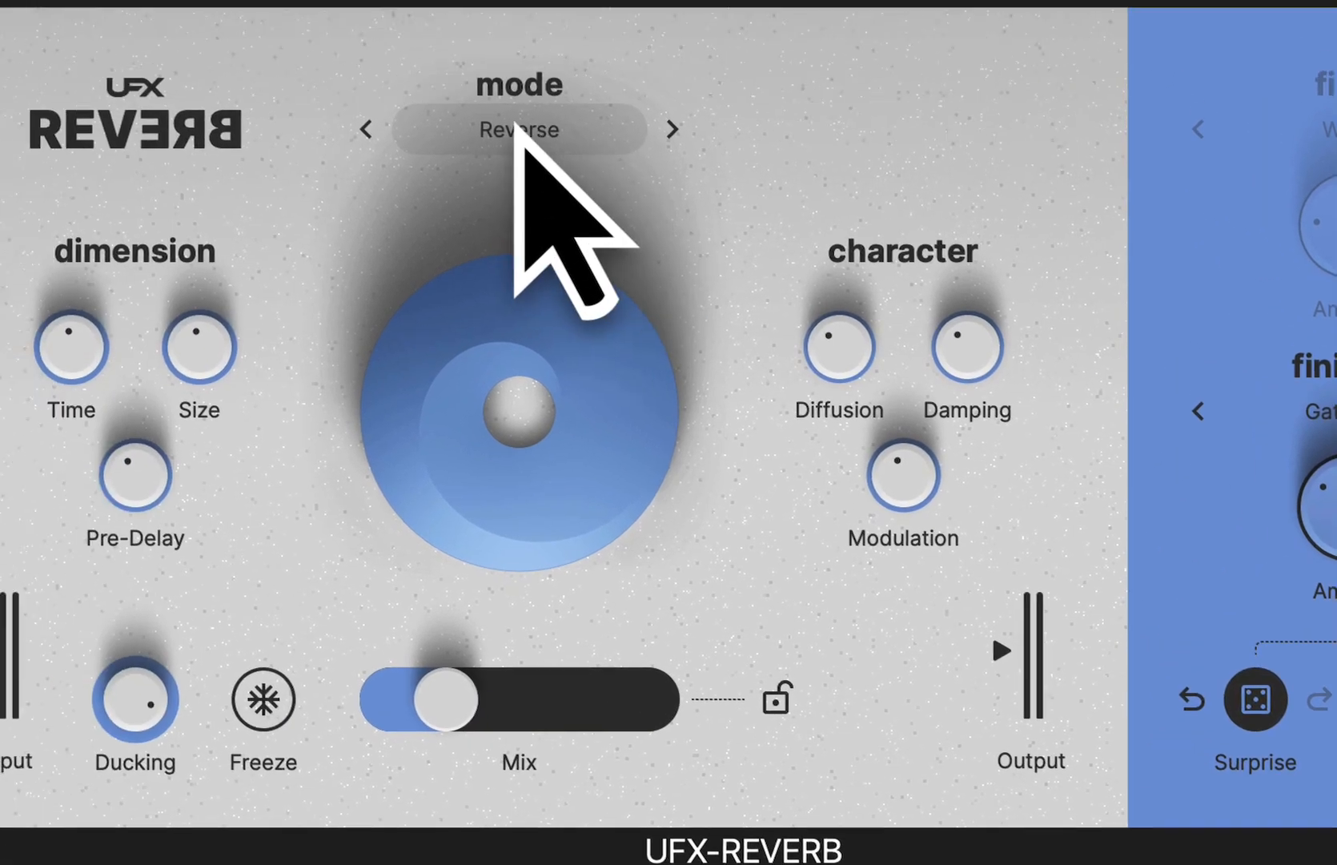
{"action": "left_click", "coordinate": [516, 129]}
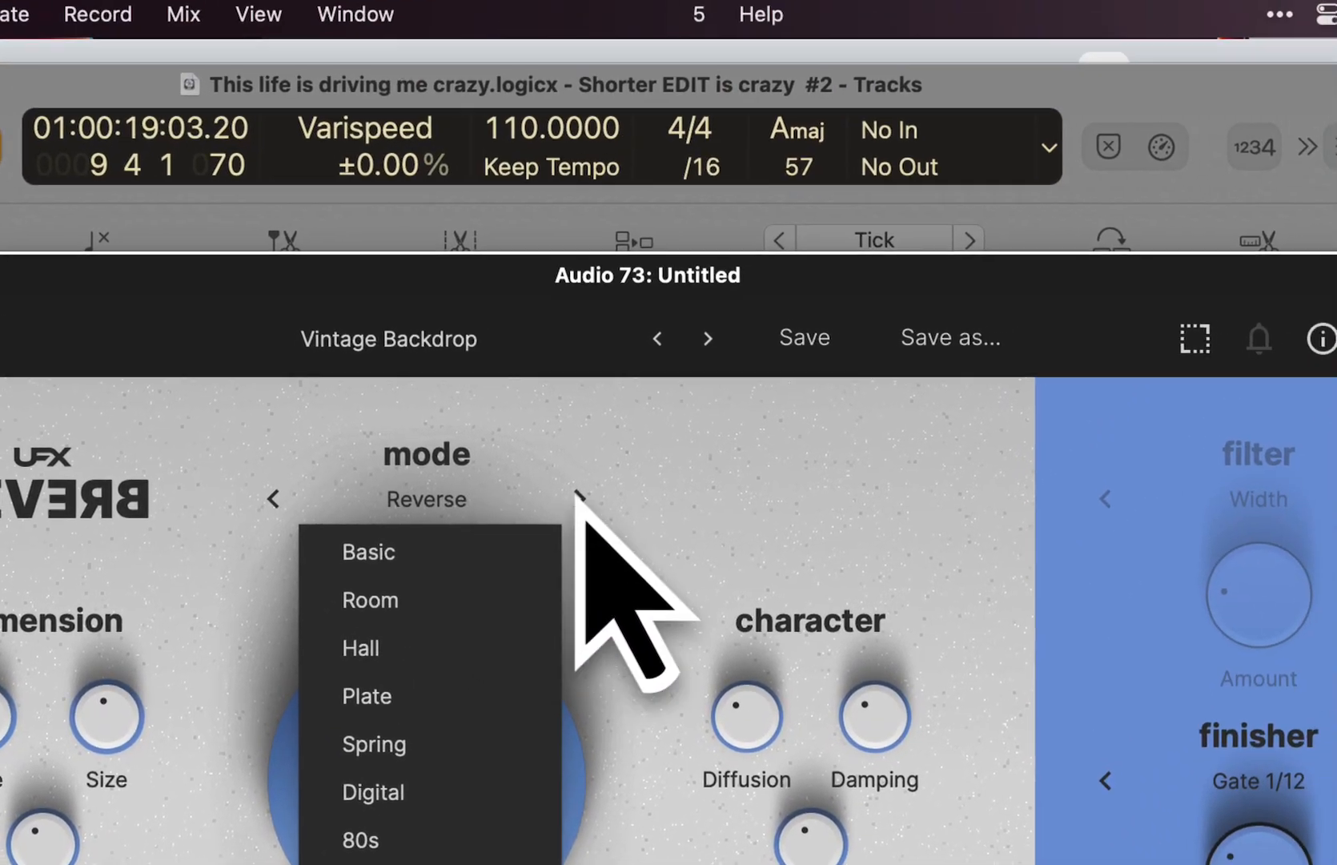
{"action": "left_click", "coordinate": [732, 127]}
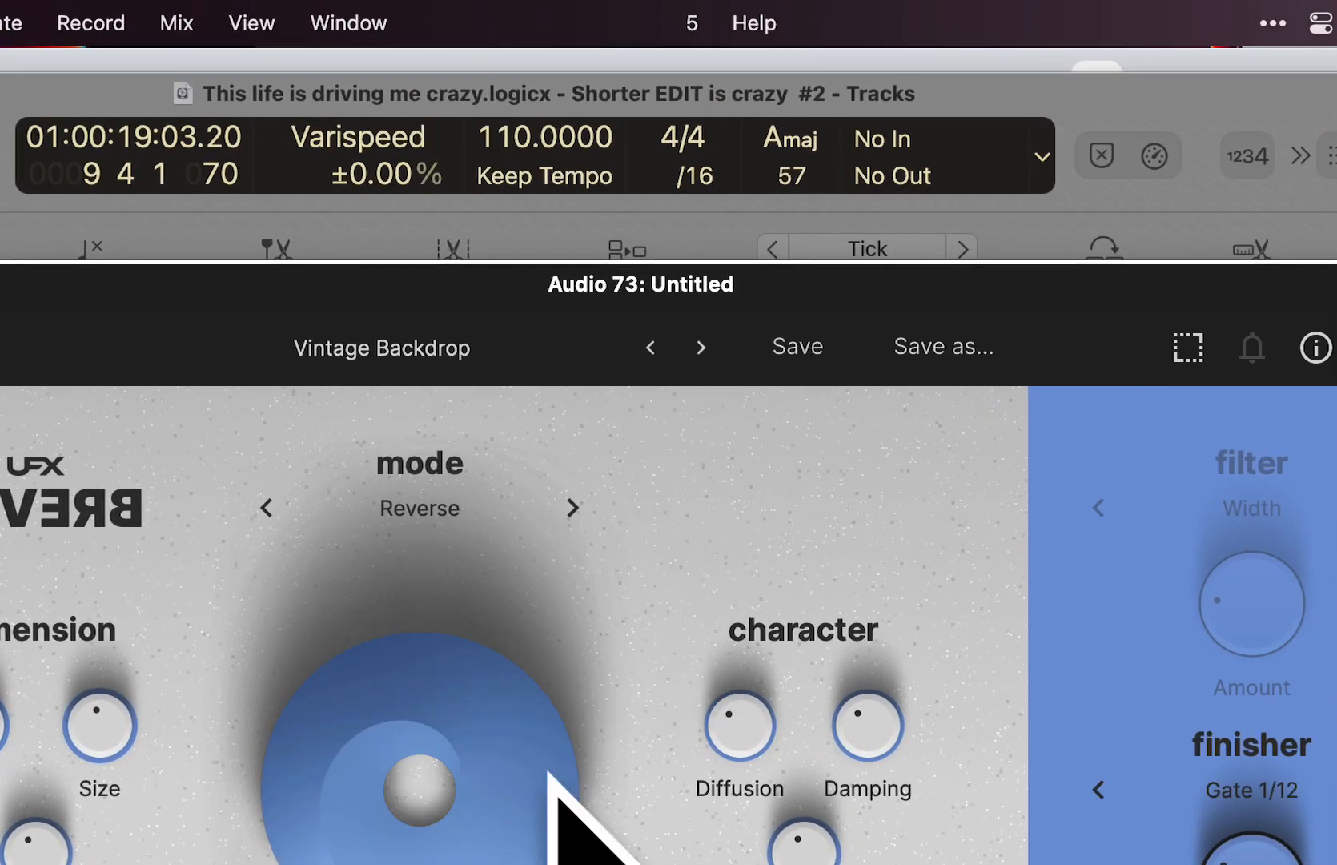
- Play the soloed vocal in Reverse mode, lowering Ducking to just under half and raising Mix to about one third
{"action": "key", "text": "space"}
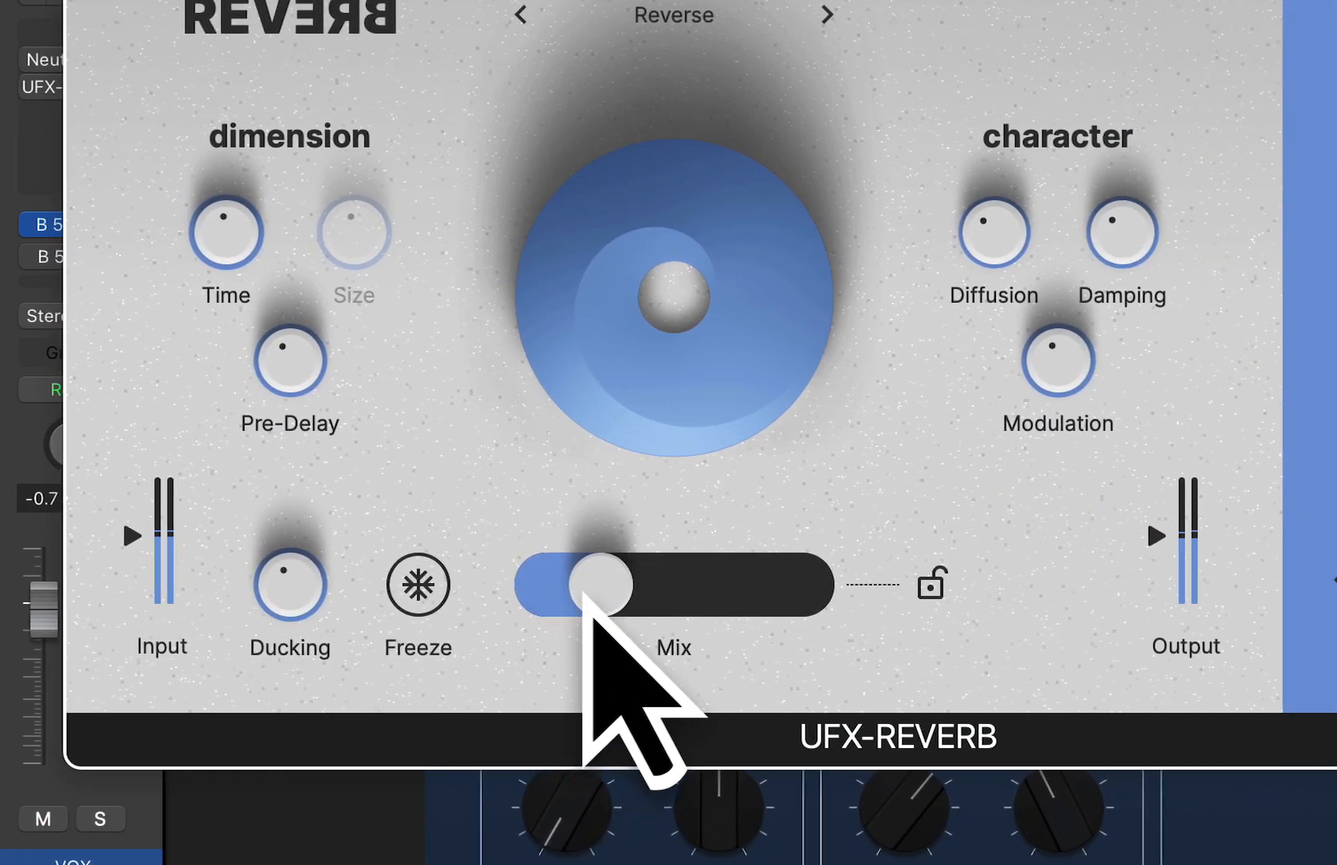
{"action": "left_click_drag", "start_coordinate": [583, 596], "coordinate": [655, 594]}
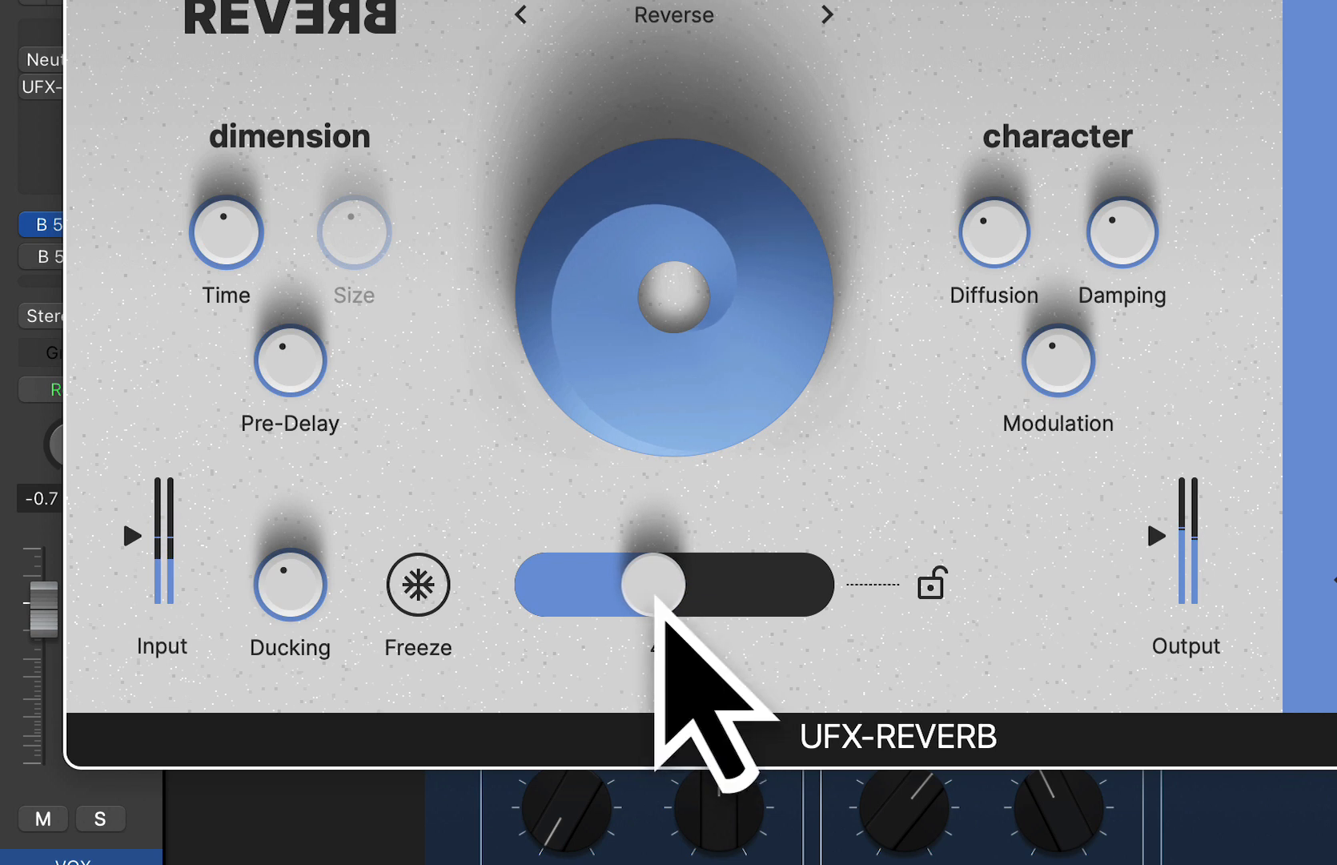
{"action": "left_click_drag", "start_coordinate": [655, 594], "coordinate": [648, 597]}
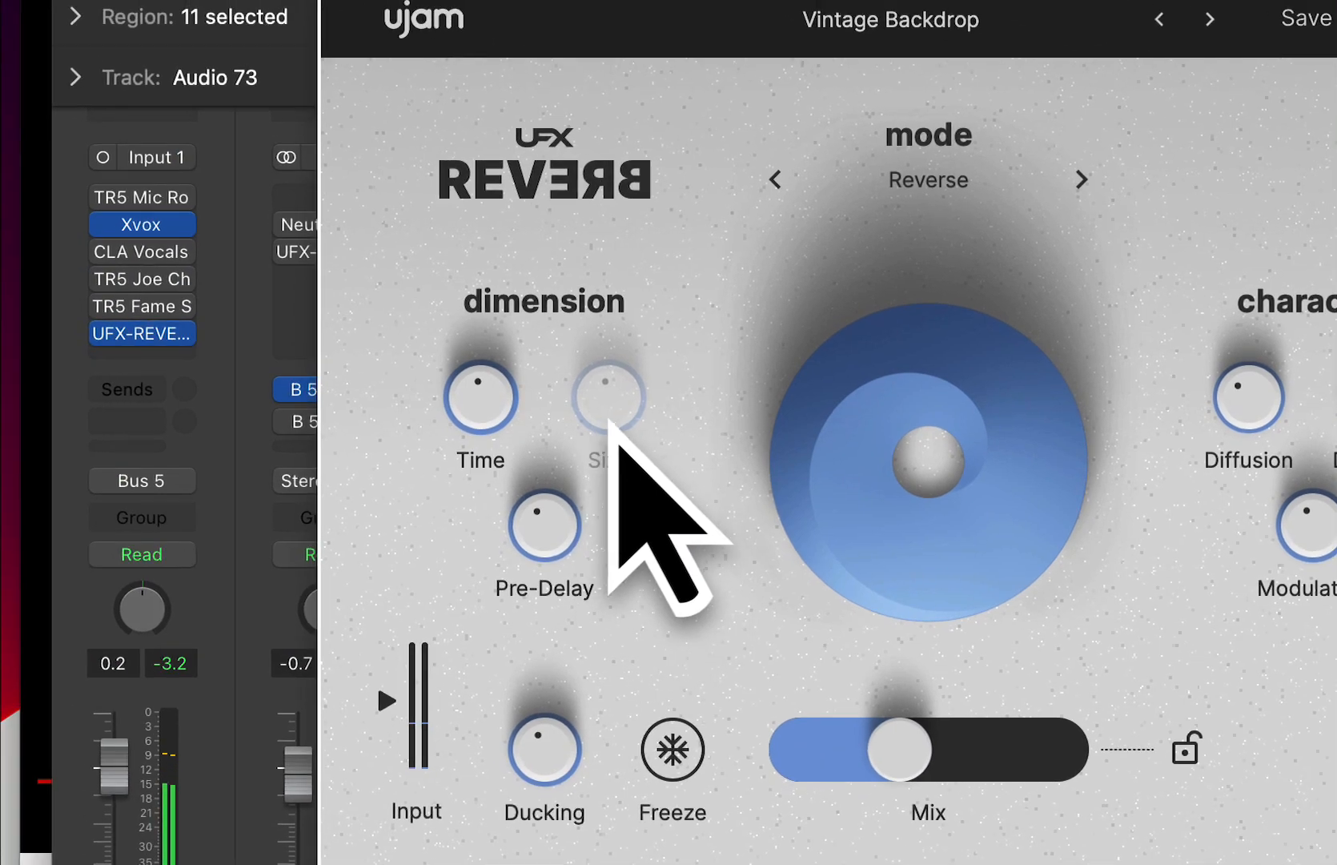
{"action": "left_click_drag", "start_coordinate": [893, 739], "coordinate": [881, 740]}
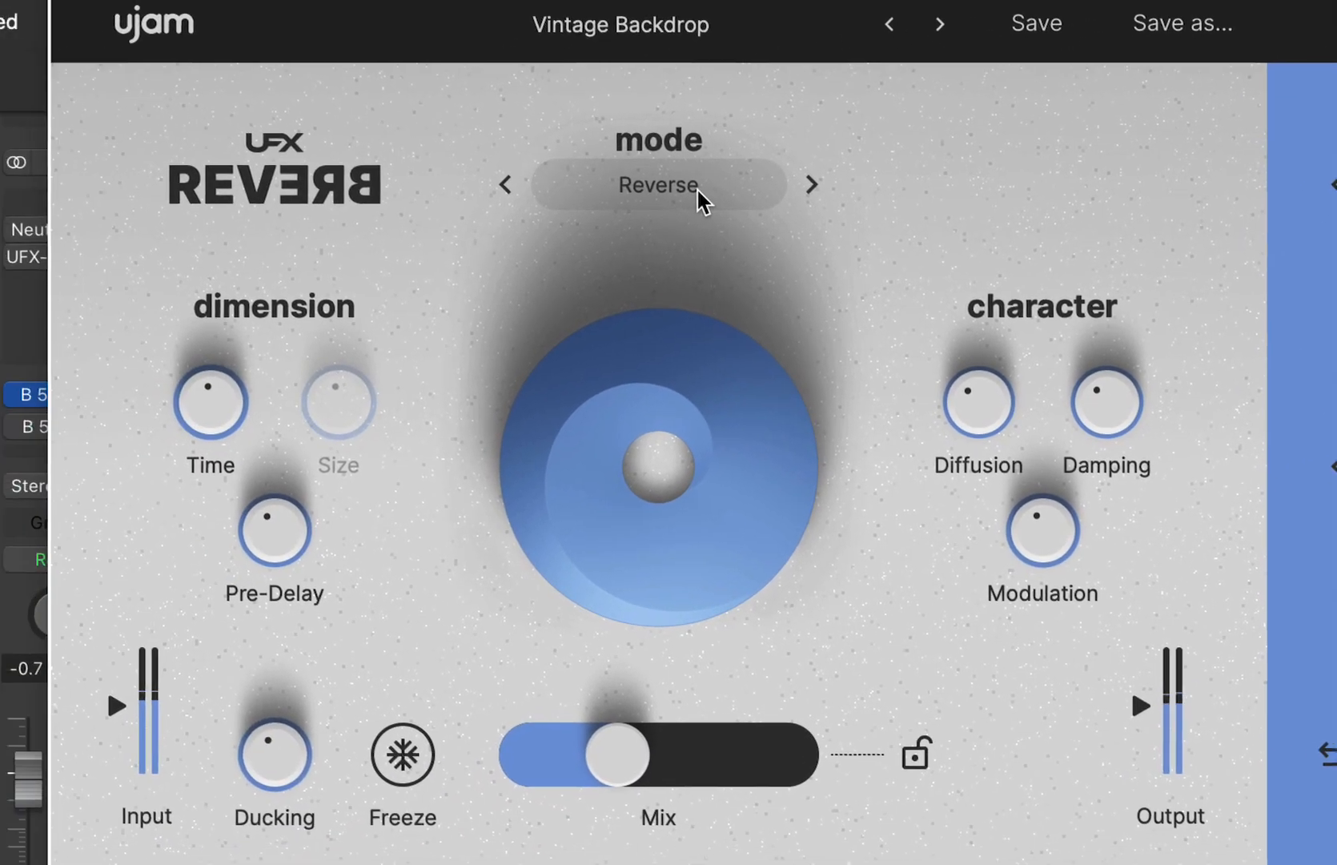
- Change the reverb mode to Gated and enable the Width filter with its Amount turned up high
{"action": "left_click", "coordinate": [201, 351]}
{"action": "left_click", "coordinate": [671, 575]}
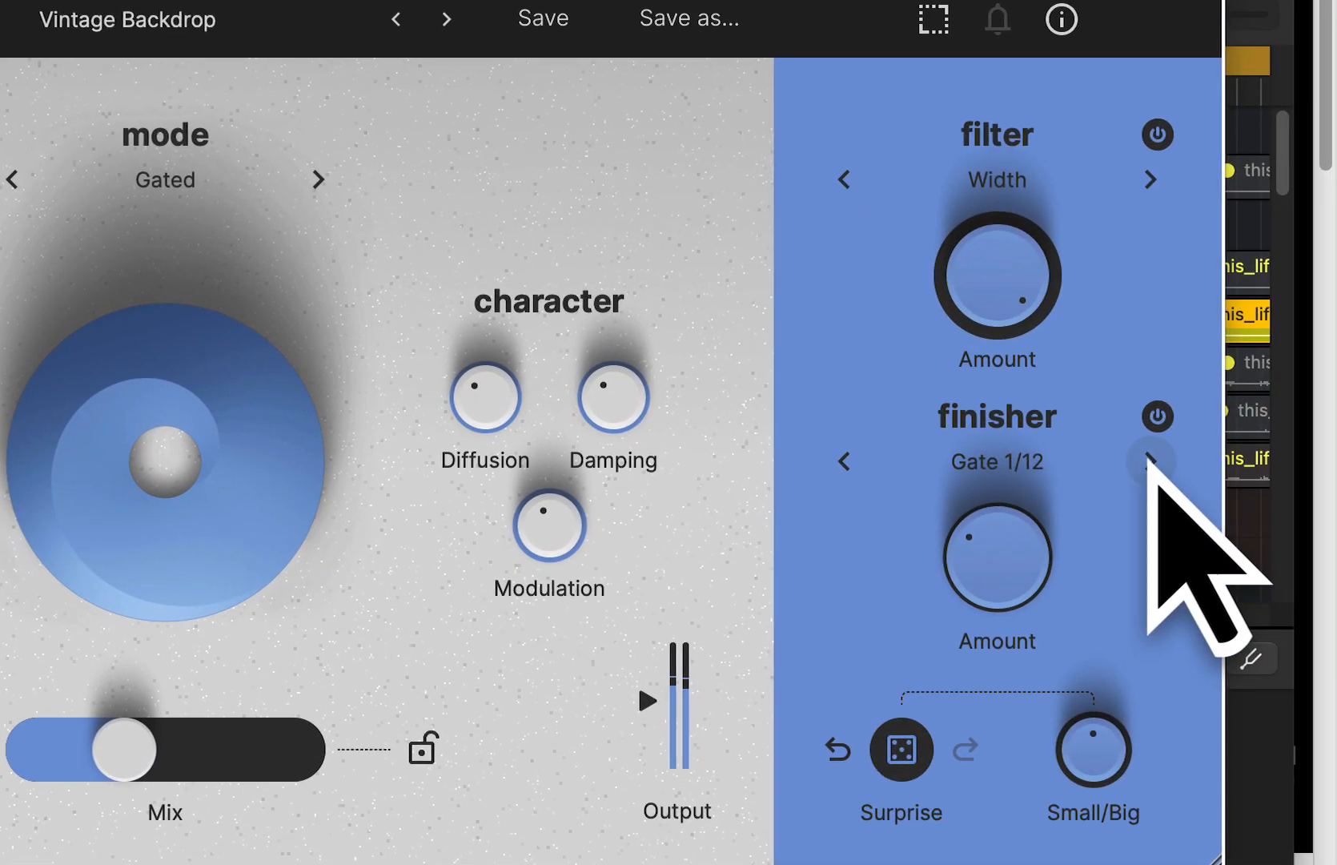
- Set the finisher to Big Groover from the Glitch category and raise Mix to slightly above half
{"action": "left_click", "coordinate": [1150, 461]}
{"action": "left_click", "coordinate": [1150, 461]}
{"action": "left_click", "coordinate": [1024, 462]}
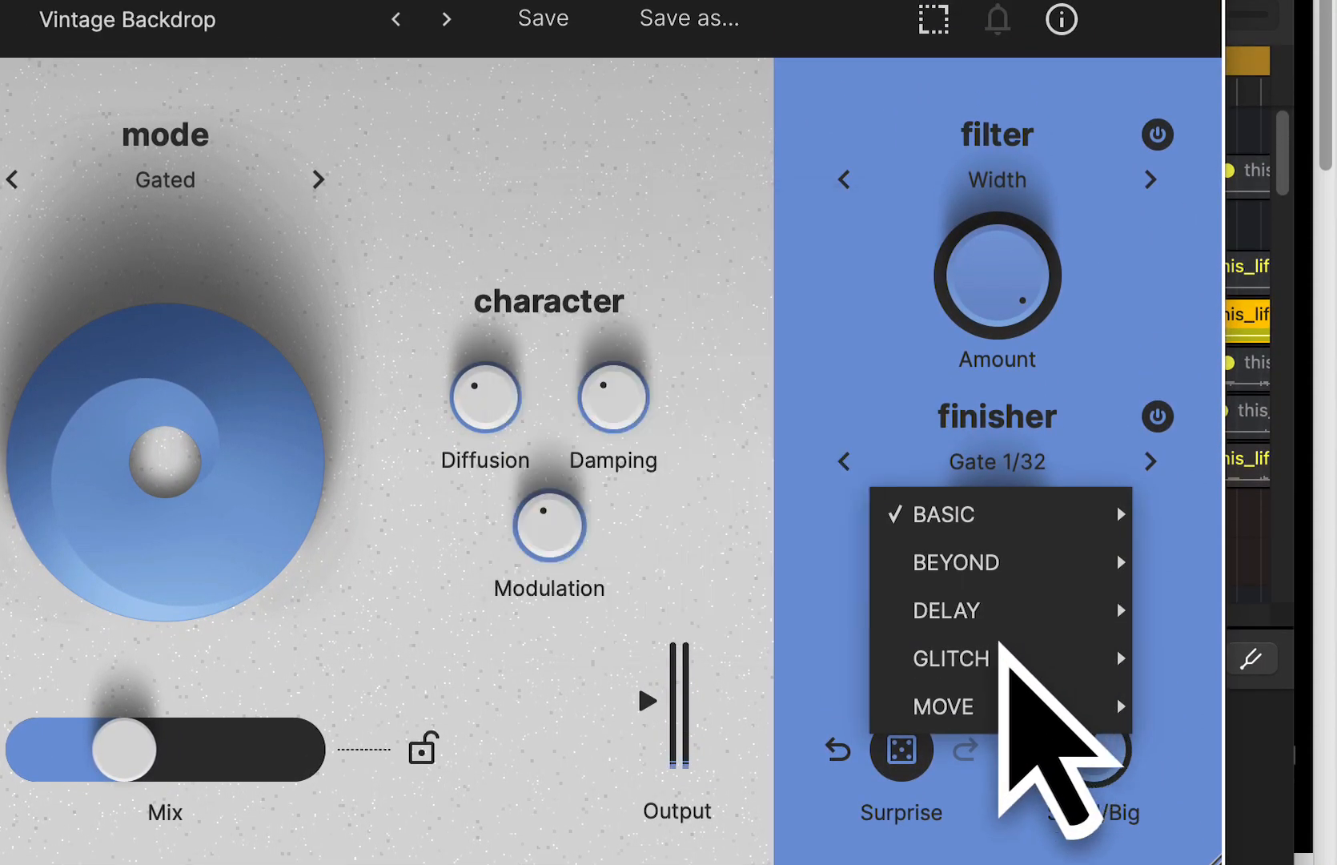
{"action": "mouse_move", "coordinate": [1006, 626]}
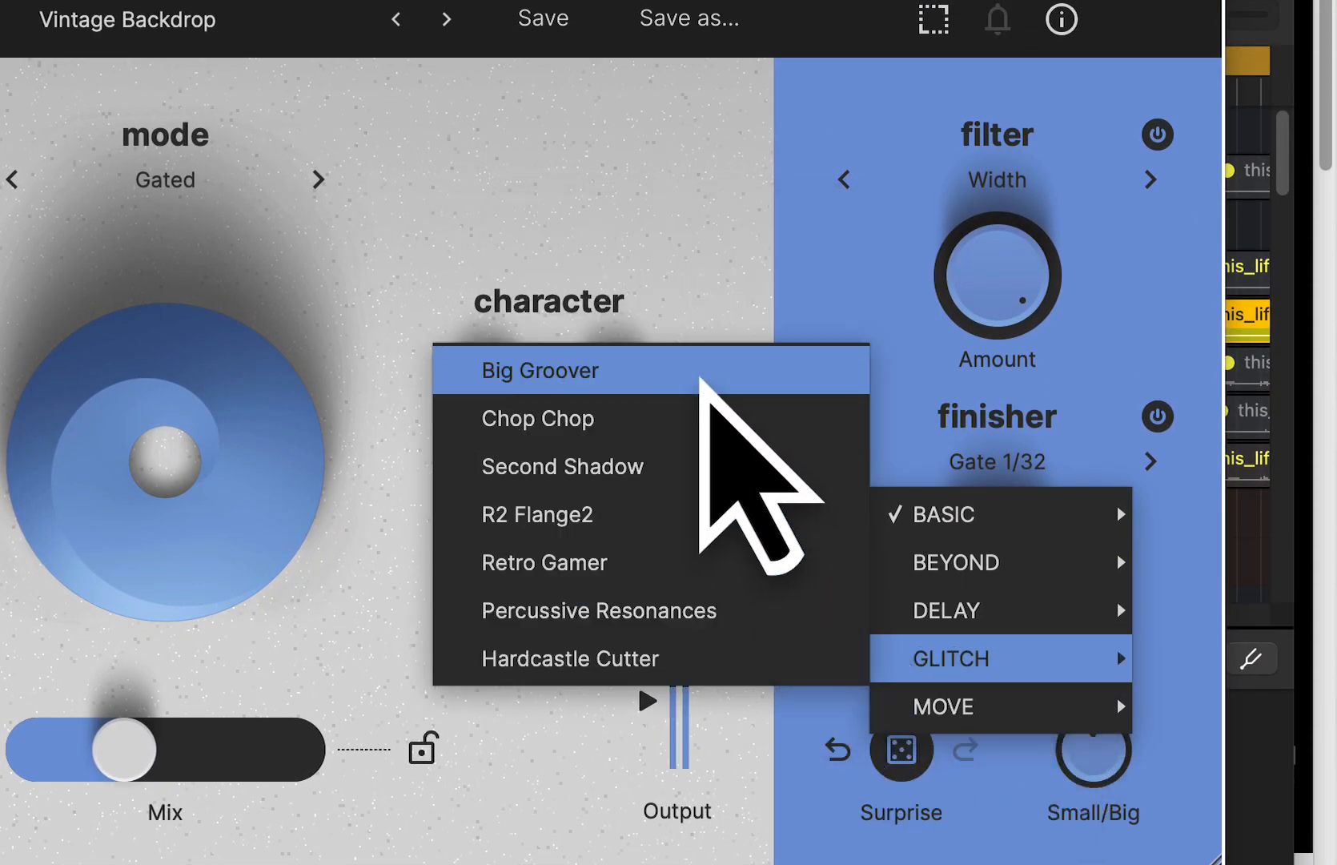
{"action": "left_click", "coordinate": [702, 346]}
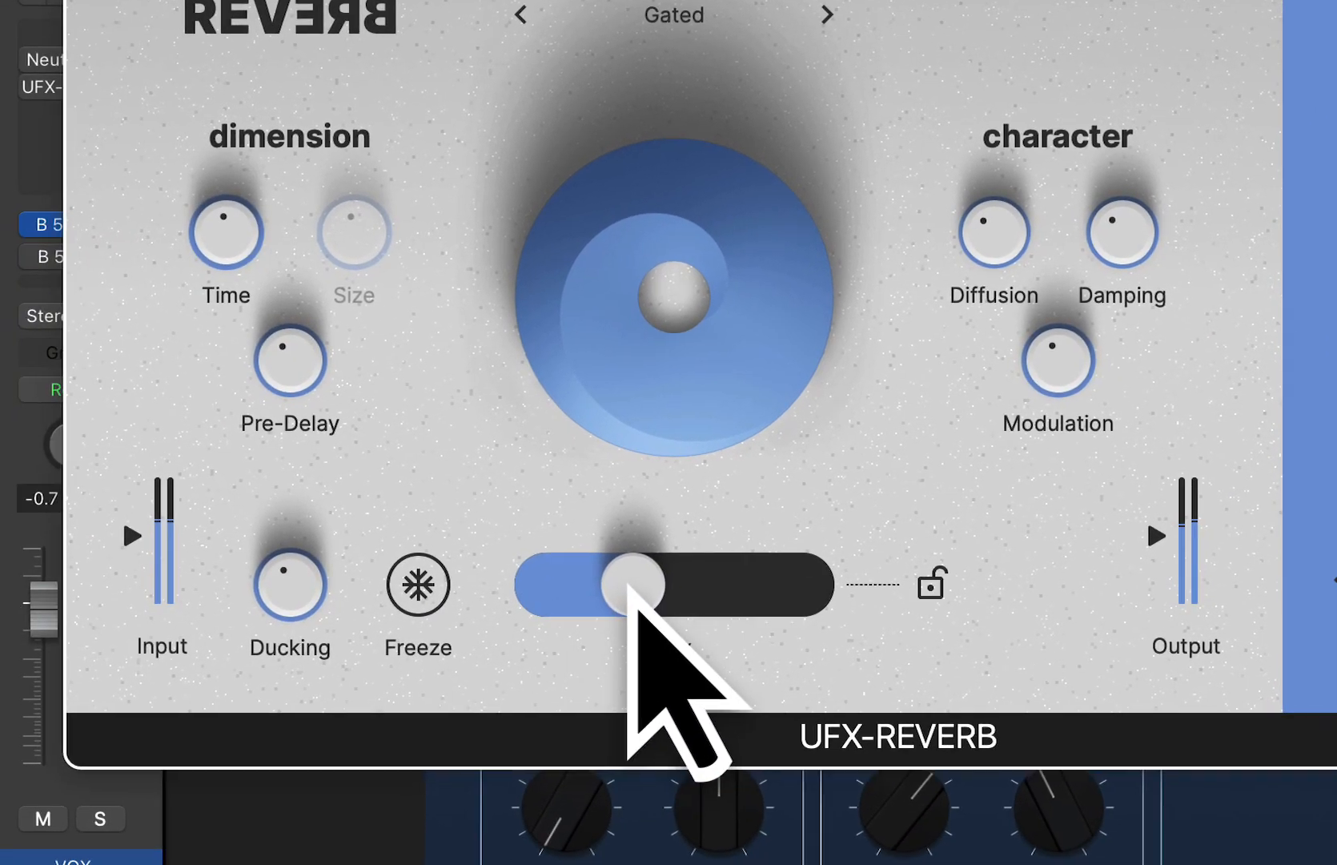
{"action": "left_click_drag", "start_coordinate": [132, 761], "coordinate": [192, 760]}
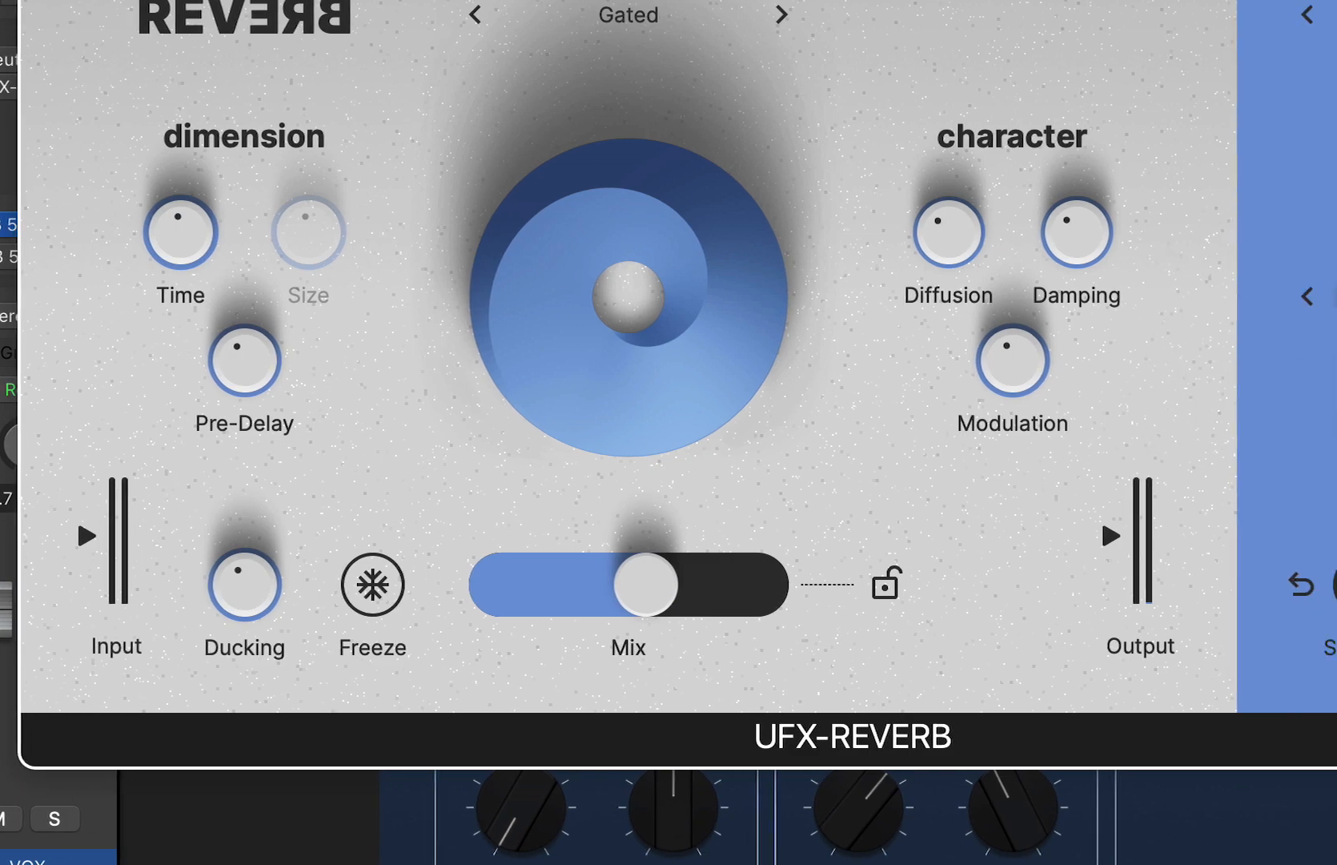
- Change the finisher to HPF Motions from the Move category
{"action": "left_click", "coordinate": [986, 298]}
{"action": "mouse_move", "coordinate": [1024, 501]}
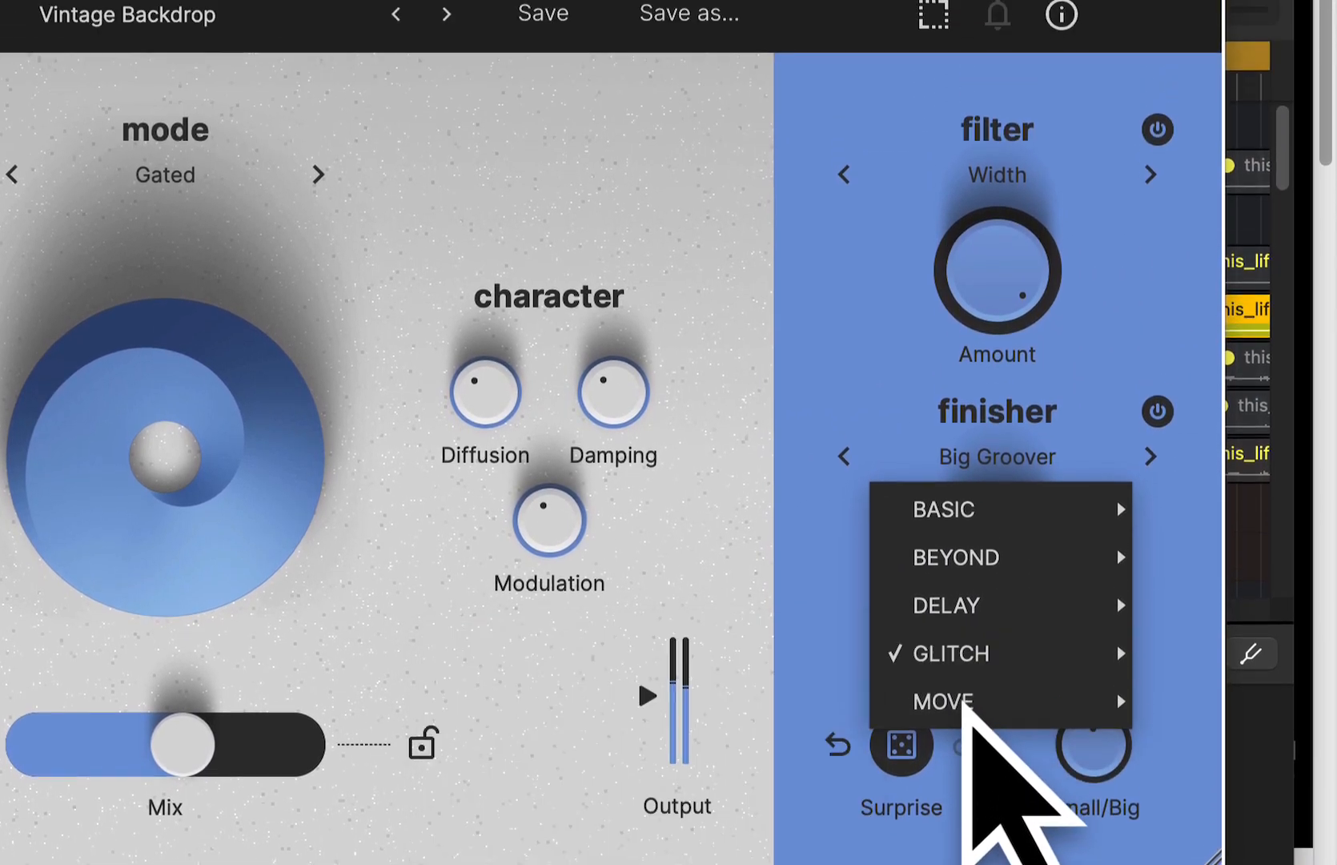
{"action": "mouse_move", "coordinate": [961, 588]}
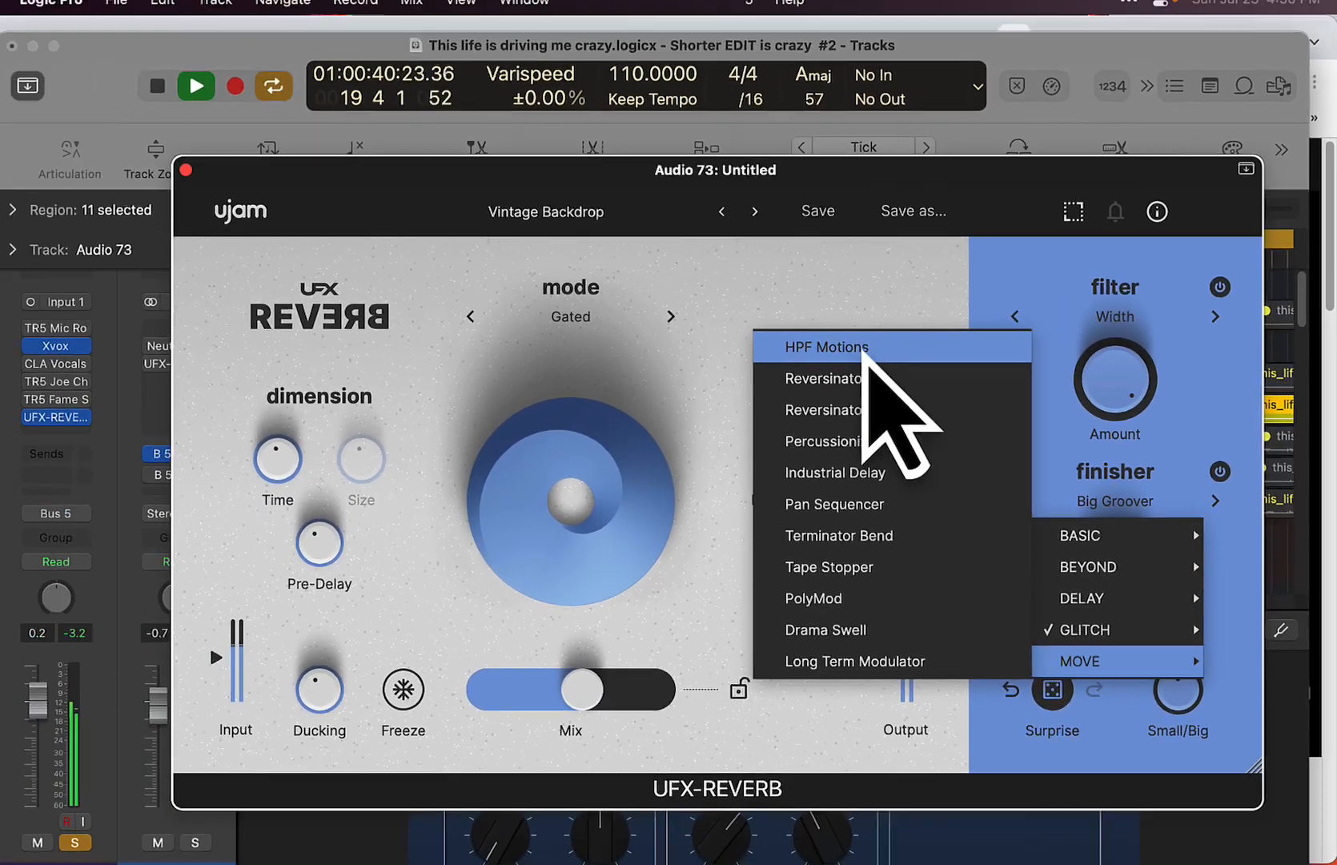
{"action": "left_click", "coordinate": [875, 364]}
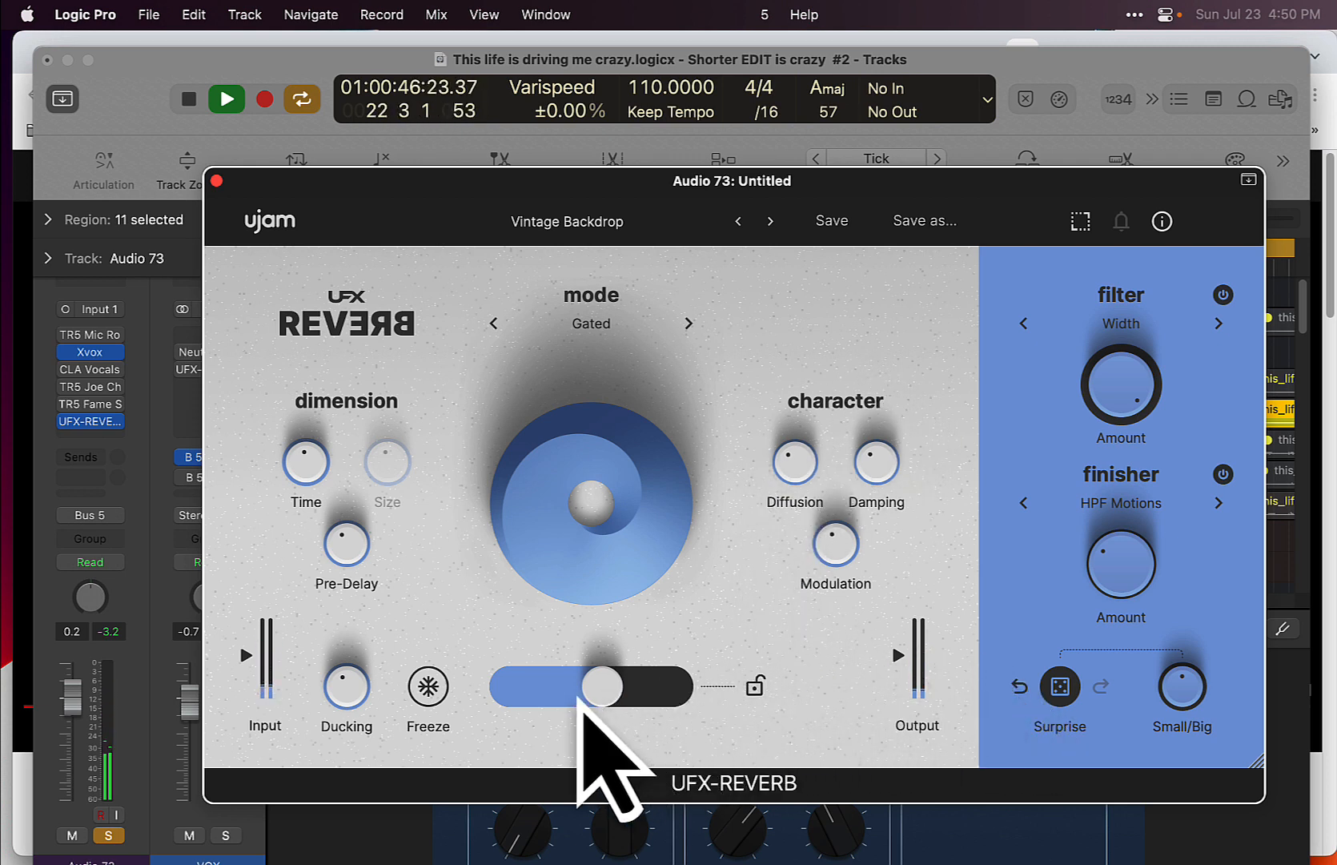
- Audition the finishers from Reversinator through Percussionizer with a high finisher Amount, unsoloing the vocal to hear the full song
{"action": "left_click", "coordinate": [1219, 504]}
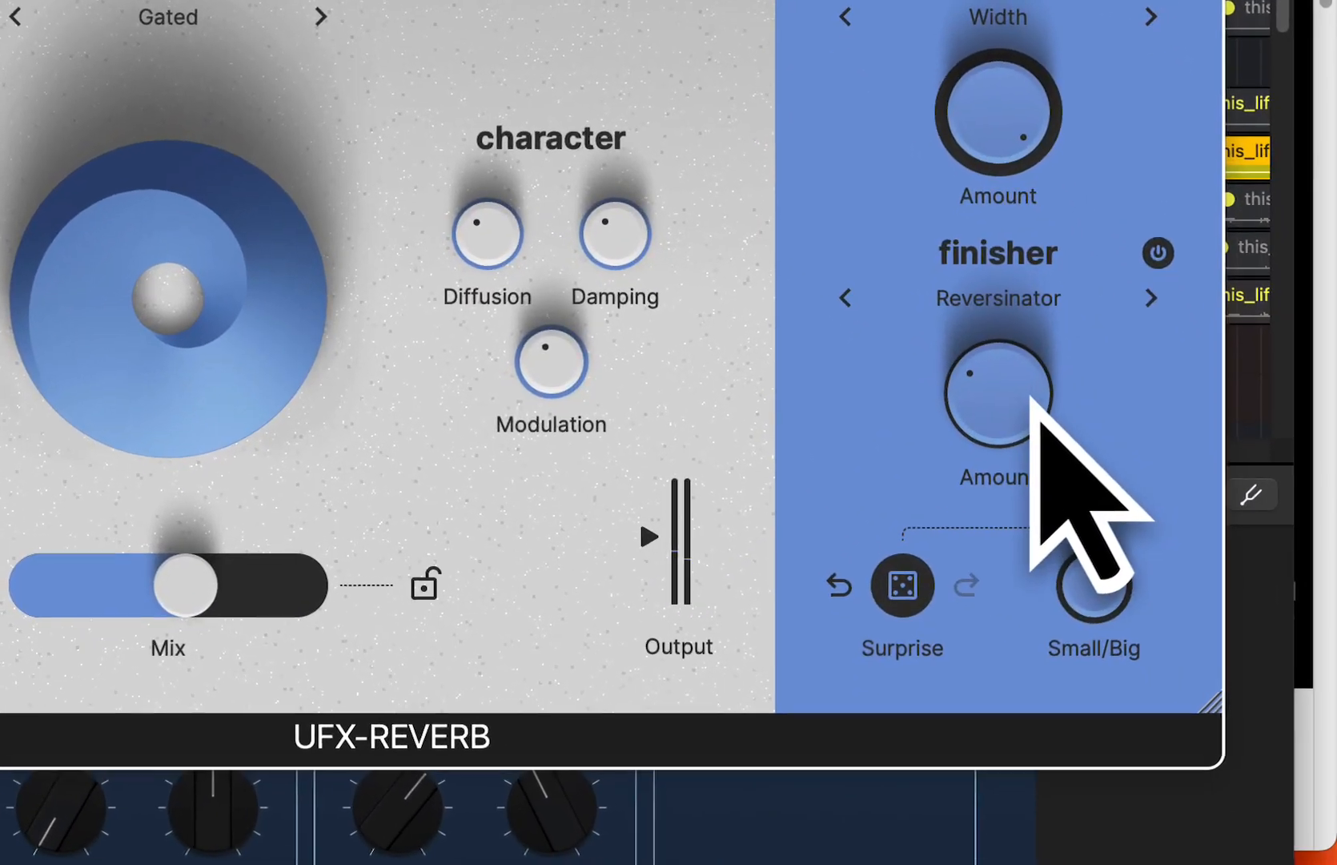
{"action": "left_click_drag", "start_coordinate": [1146, 566], "coordinate": [1149, 420]}
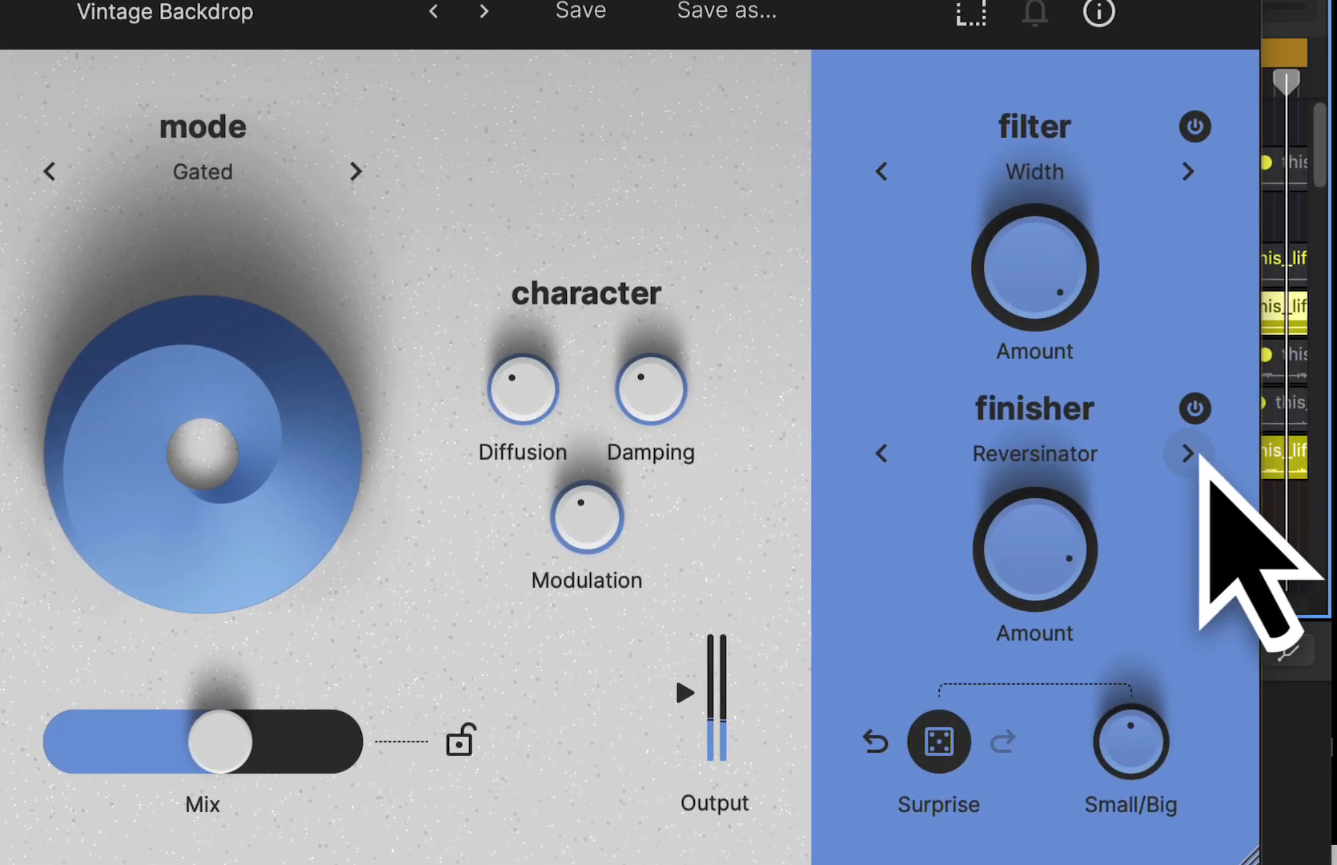
{"action": "left_click", "coordinate": [1188, 455]}
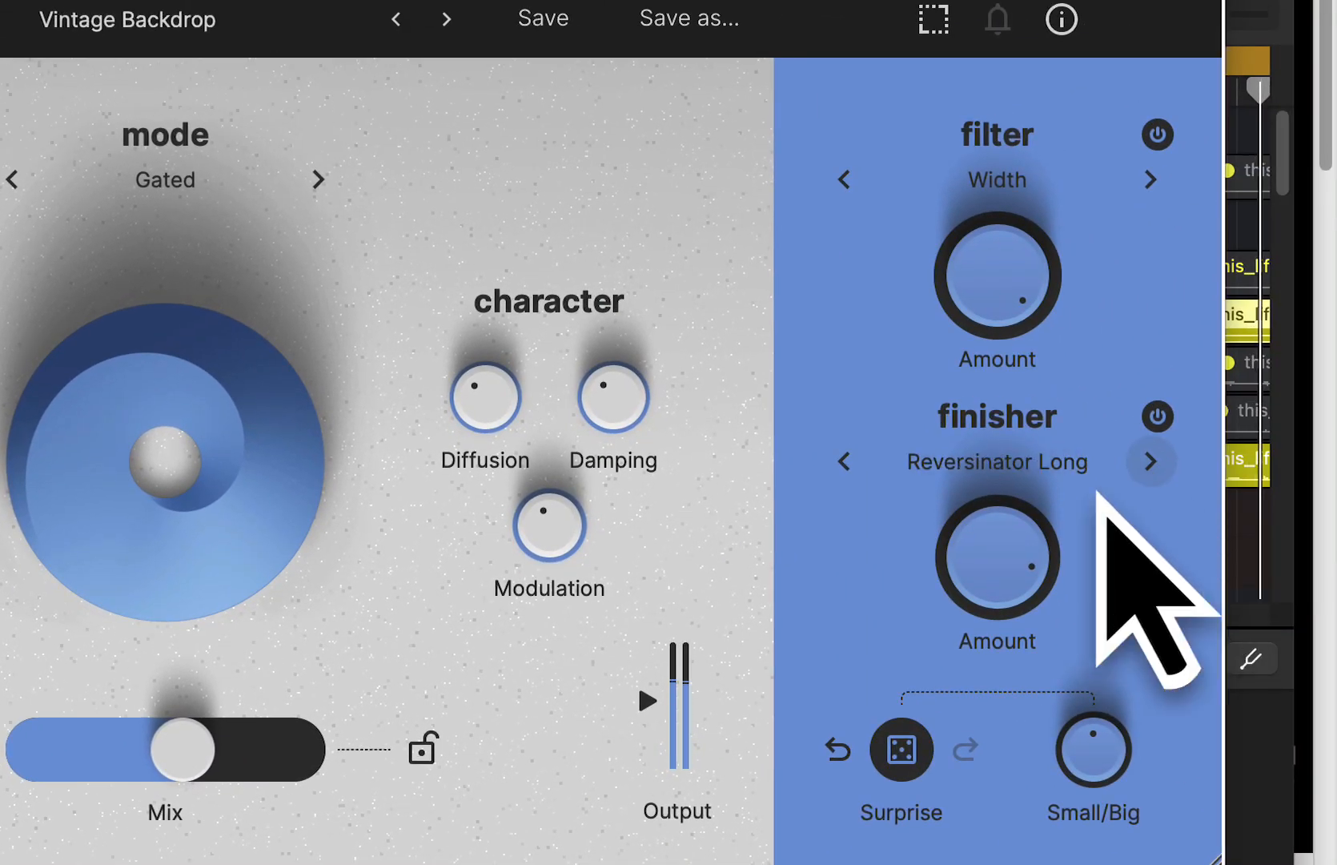
{"action": "left_click", "coordinate": [1188, 454]}
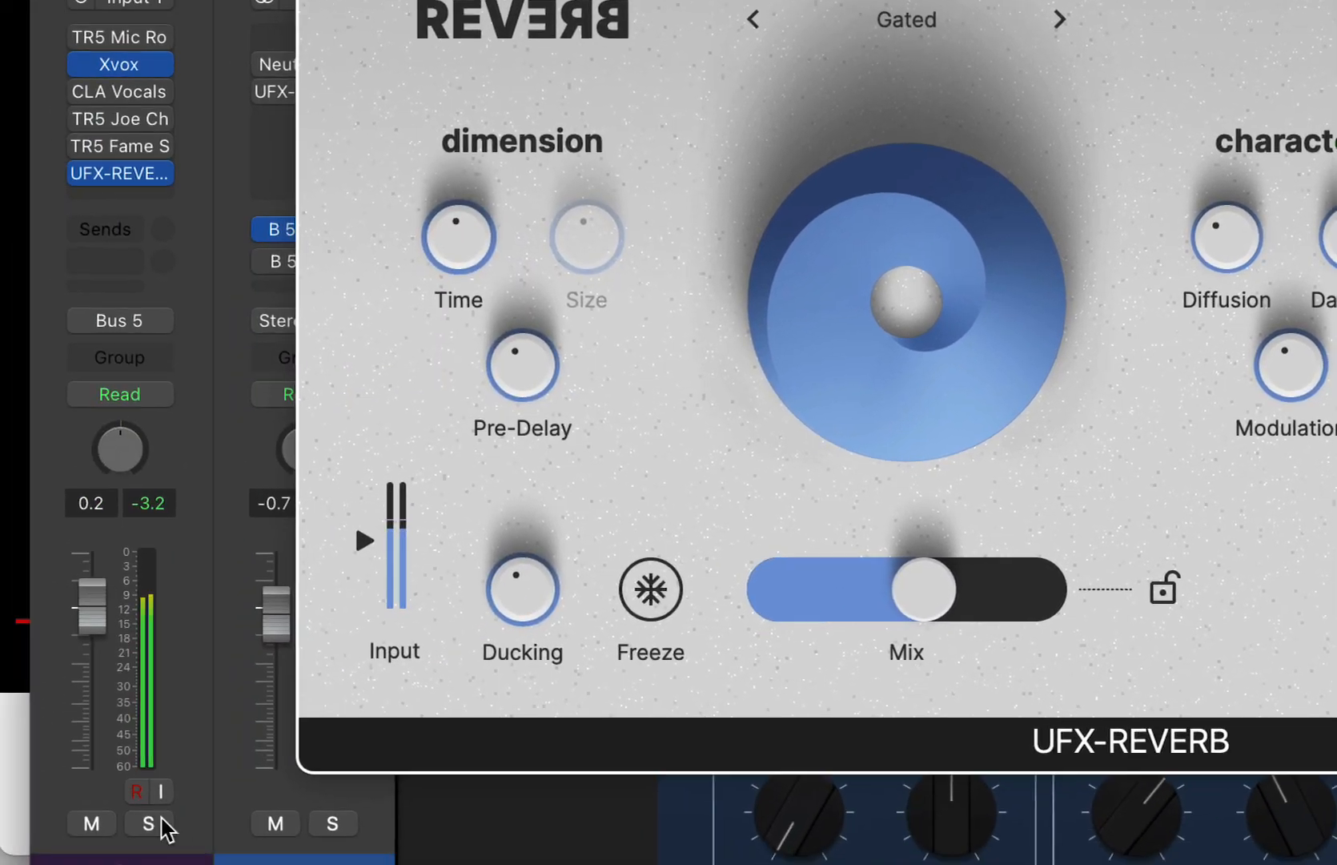
- Solo the vocal again and adjust the Percussionizer finisher's Amount to about three quarters
{"action": "left_click", "coordinate": [164, 827]}
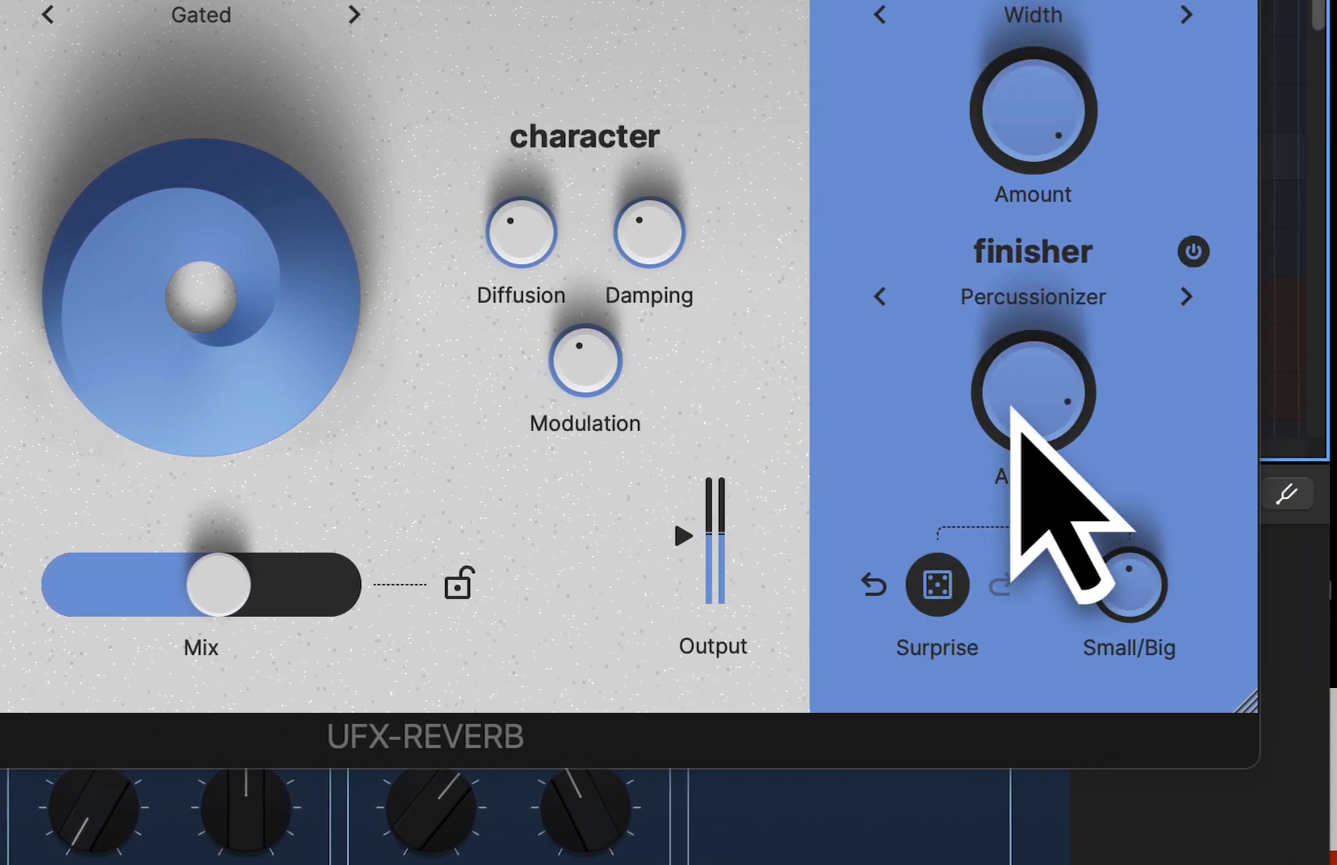
{"action": "left_click_drag", "start_coordinate": [1013, 411], "coordinate": [985, 486]}
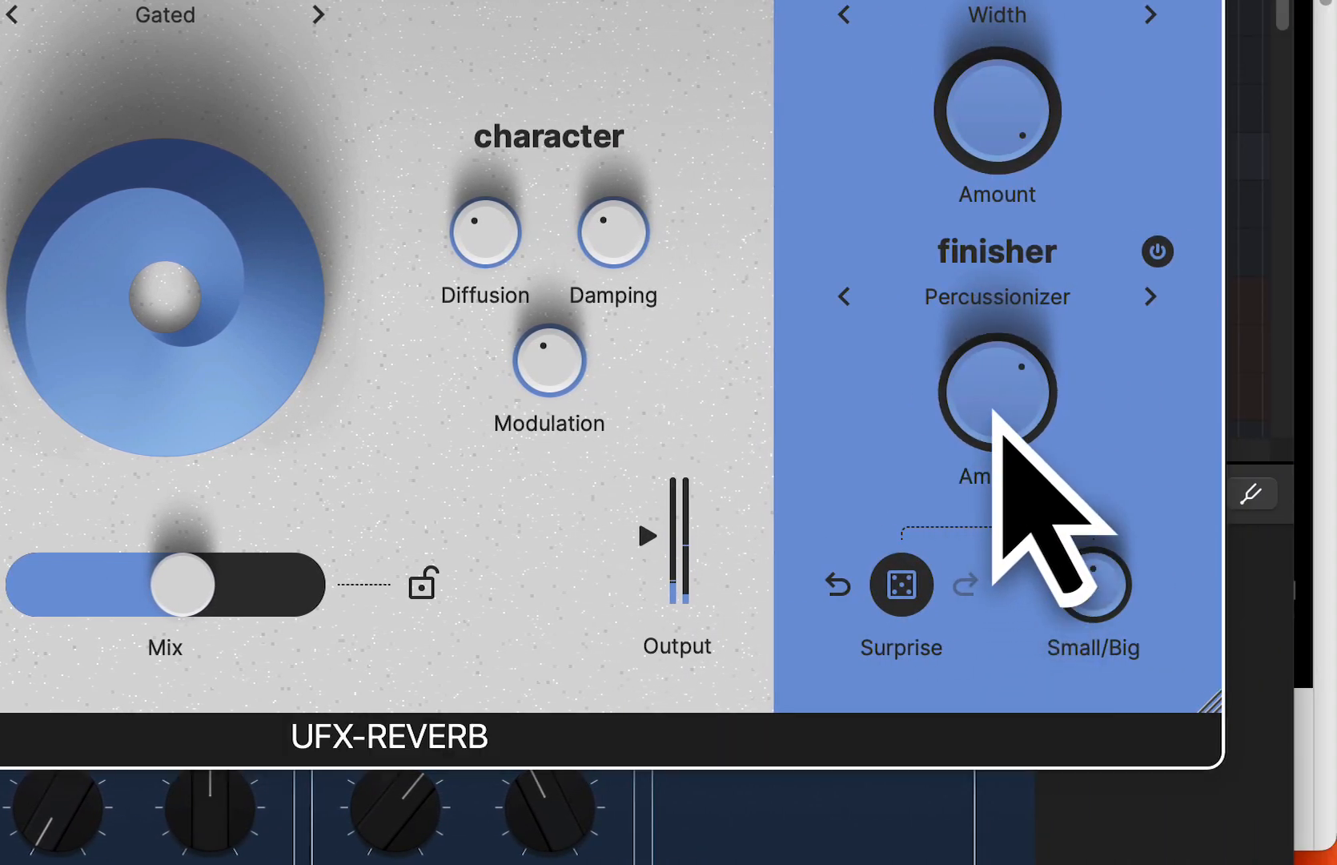
{"action": "left_click_drag", "start_coordinate": [997, 417], "coordinate": [991, 381]}
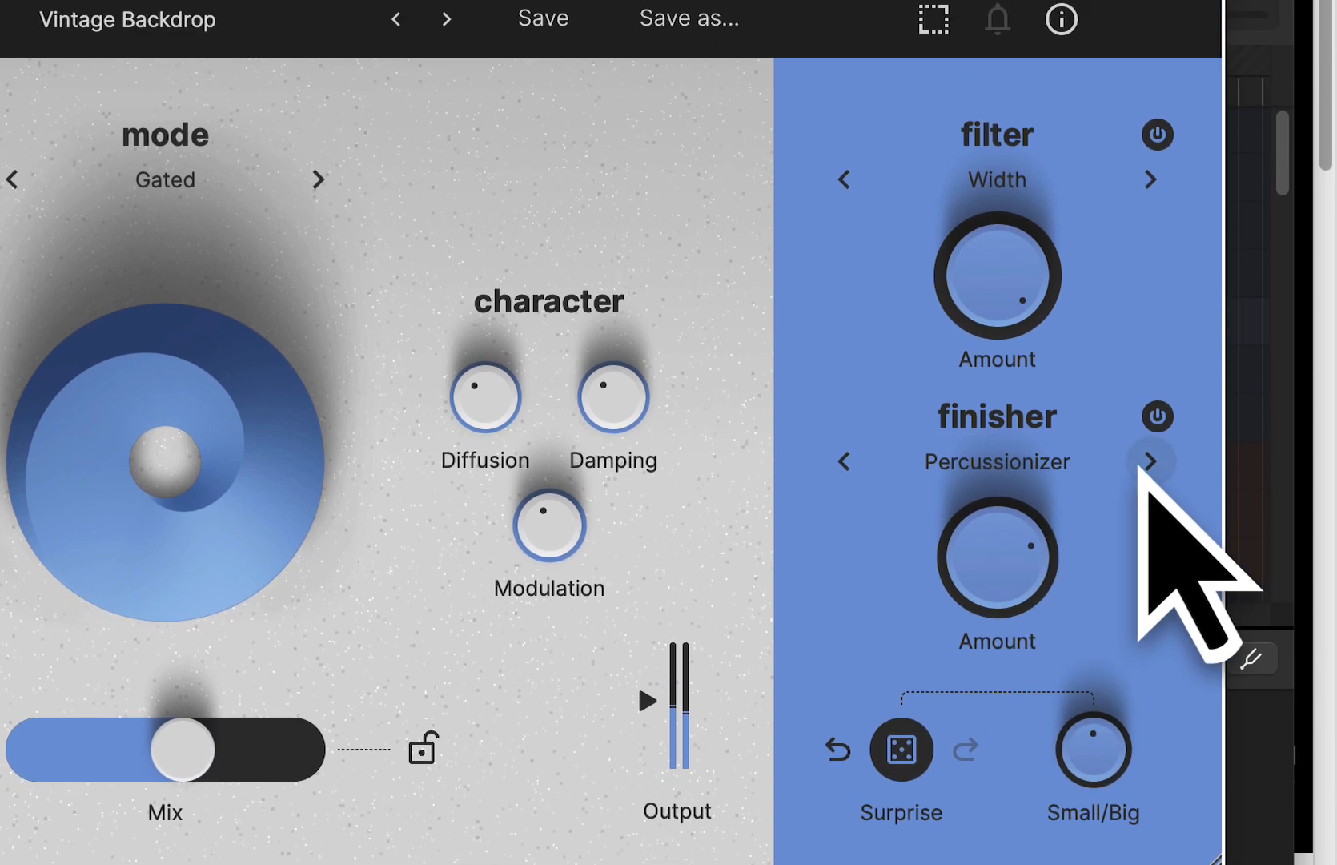
- Audition the Industrial Delay and Pan Sequencer finishers on the soloed vocal
{"action": "left_click", "coordinate": [1143, 463]}
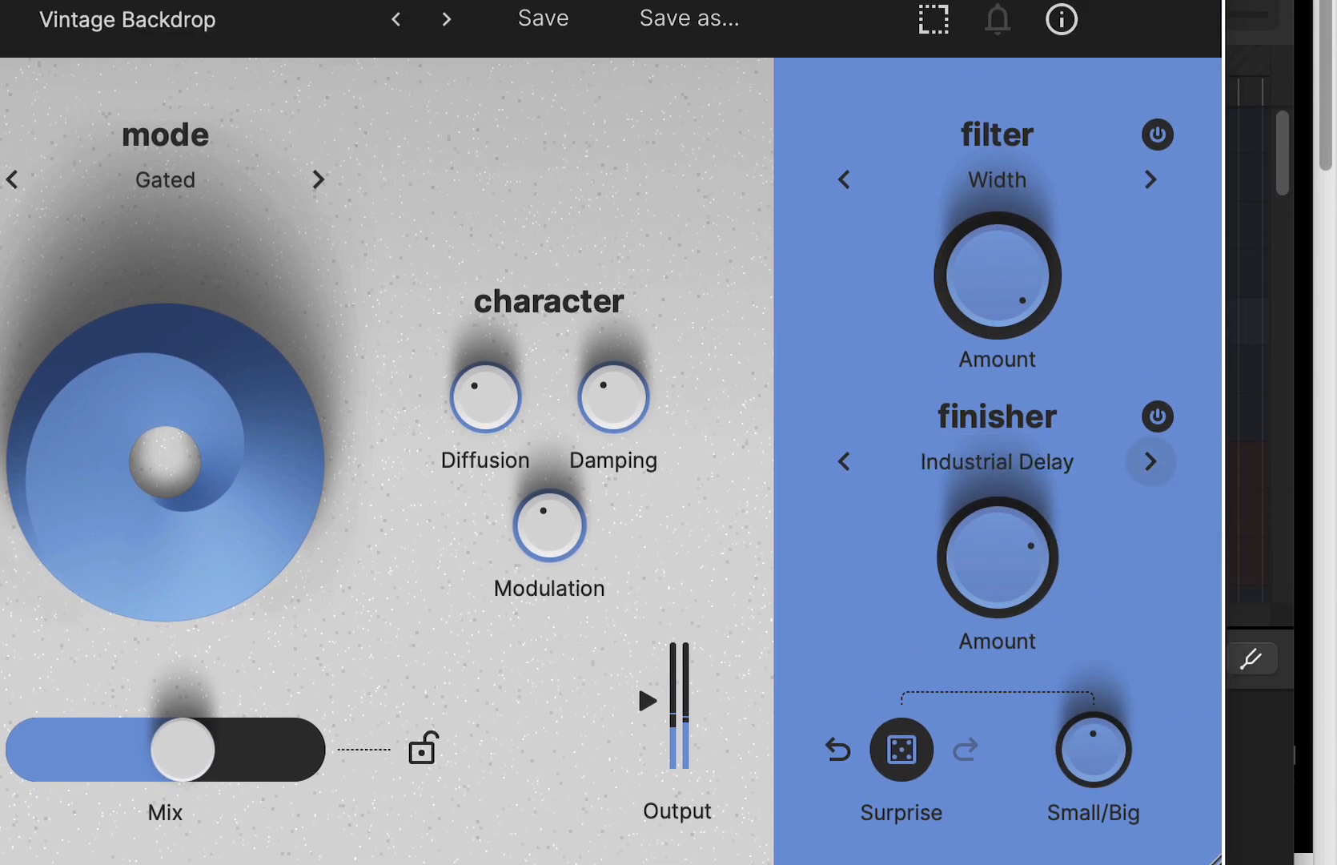
{"action": "left_click", "coordinate": [1145, 464]}
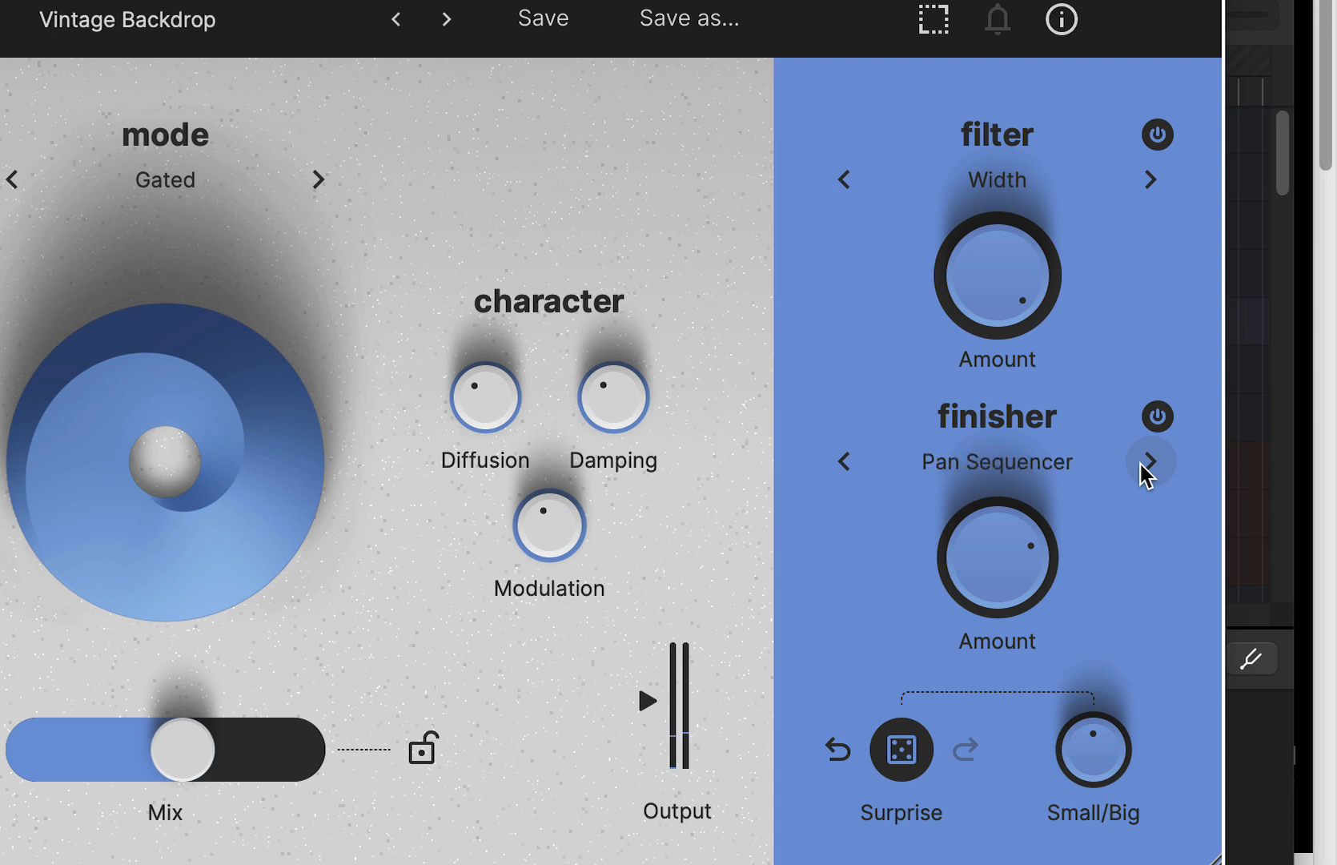
- Change the finisher to Terminator Bend from the Move category
{"action": "left_click", "coordinate": [1061, 471]}
{"action": "mouse_move", "coordinate": [1044, 708]}
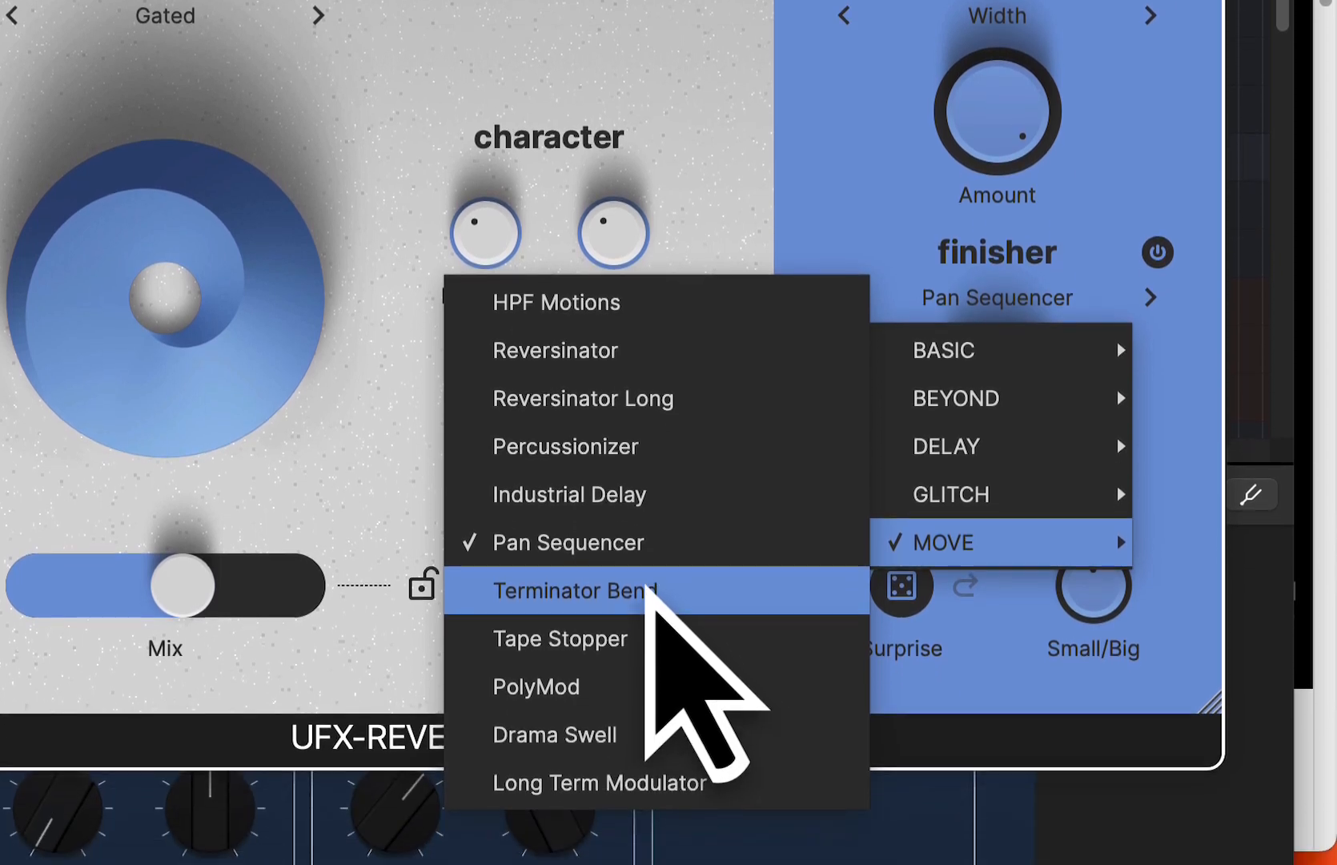
{"action": "left_click", "coordinate": [677, 751]}
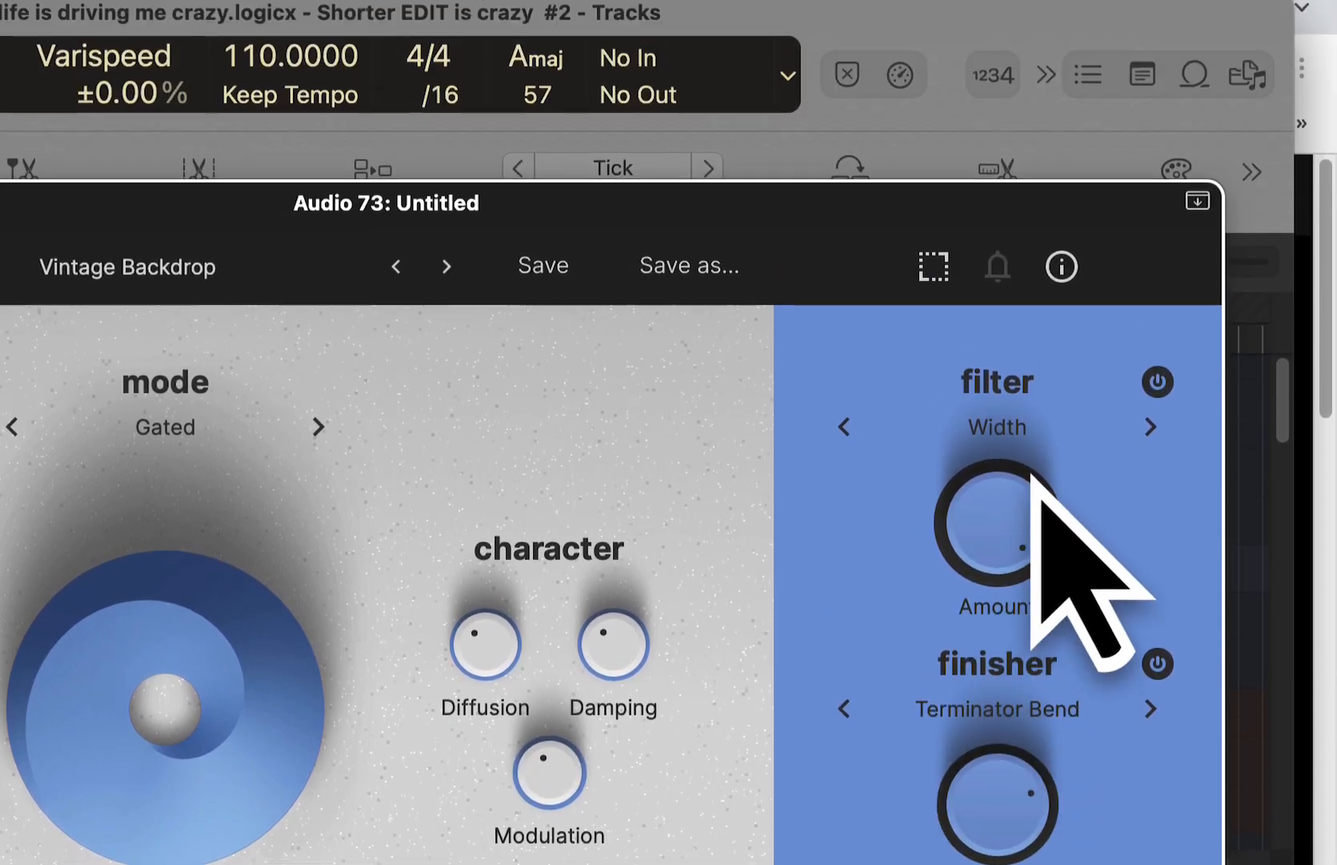
- Change the filter to Filt Dist and adjust its Amount
{"action": "left_click", "coordinate": [1009, 63]}
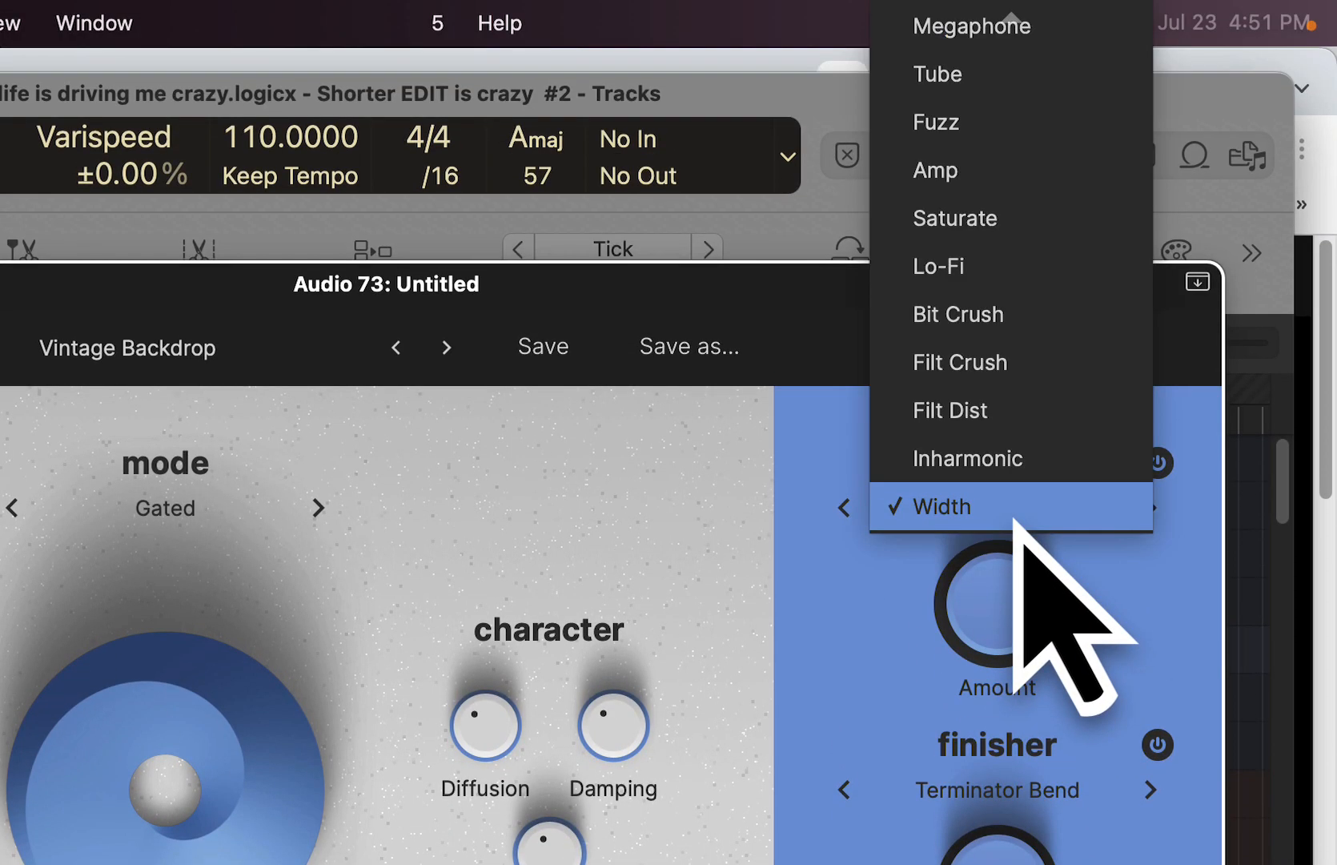
{"action": "left_click", "coordinate": [1006, 415]}
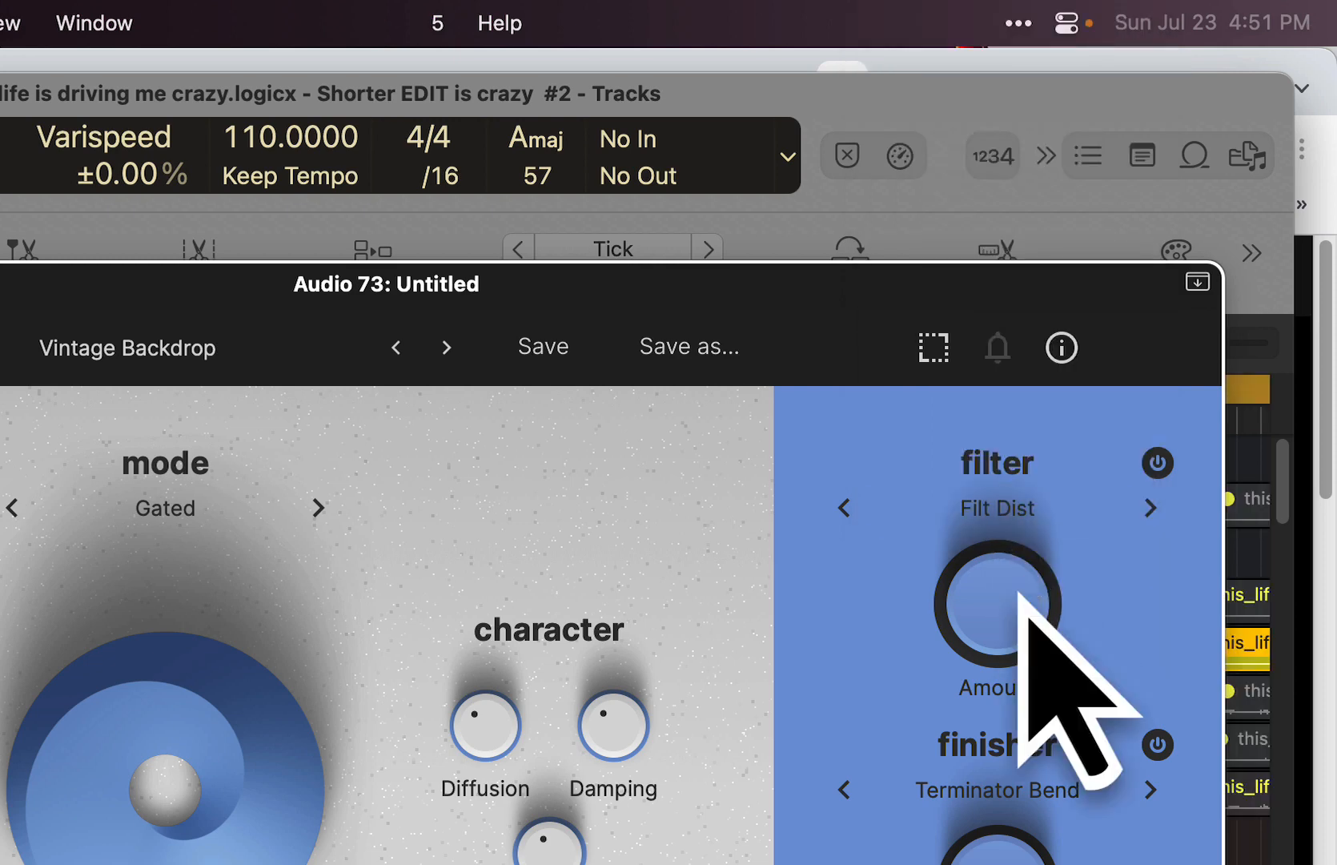
{"action": "left_click_drag", "start_coordinate": [1010, 597], "coordinate": [1001, 773]}
{"action": "left_click_drag", "start_coordinate": [997, 621], "coordinate": [997, 651]}
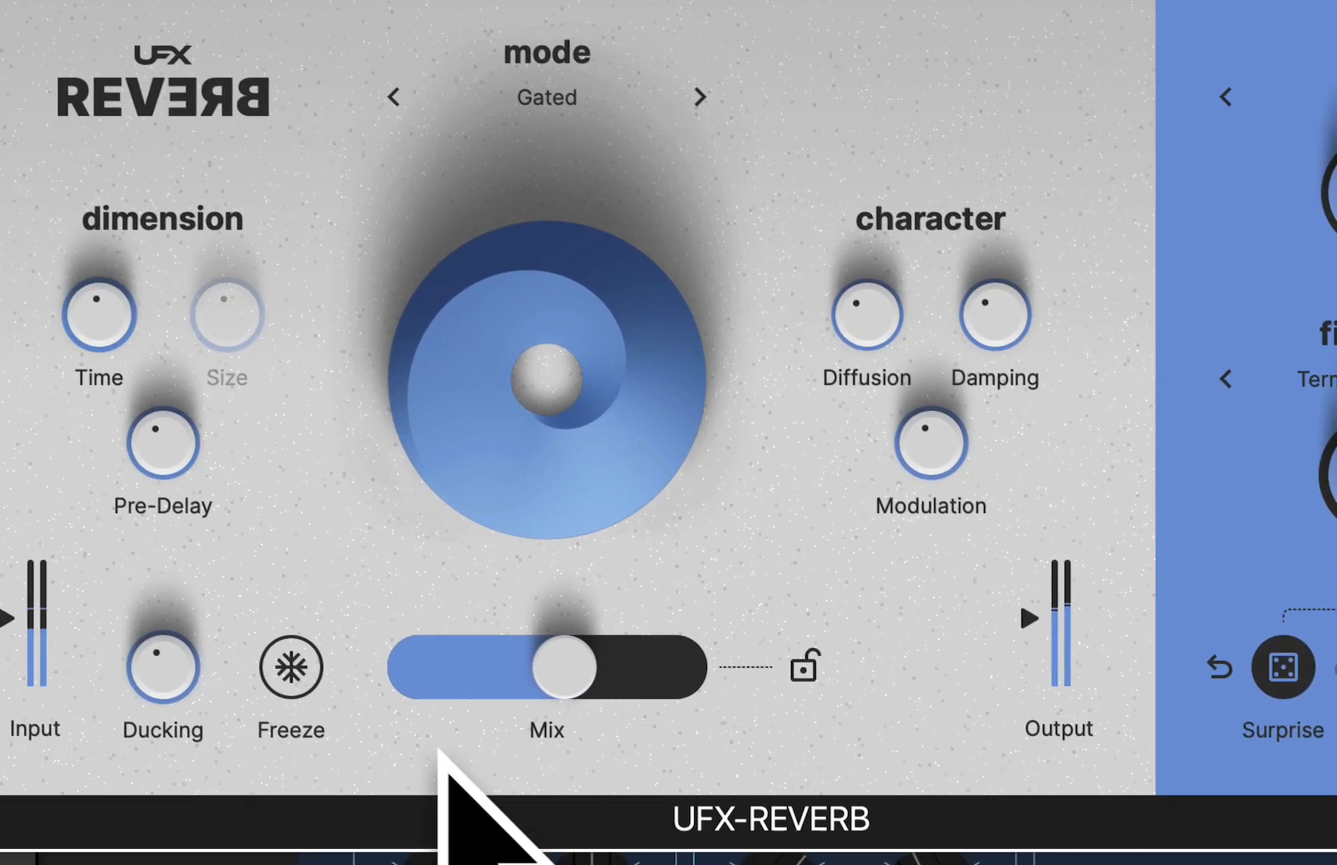
- Lower the reverb Mix to under a quarter and raise Ducking to about 75 %
{"action": "left_click_drag", "start_coordinate": [545, 684], "coordinate": [485, 686]}
{"action": "left_click_drag", "start_coordinate": [556, 573], "coordinate": [532, 449]}
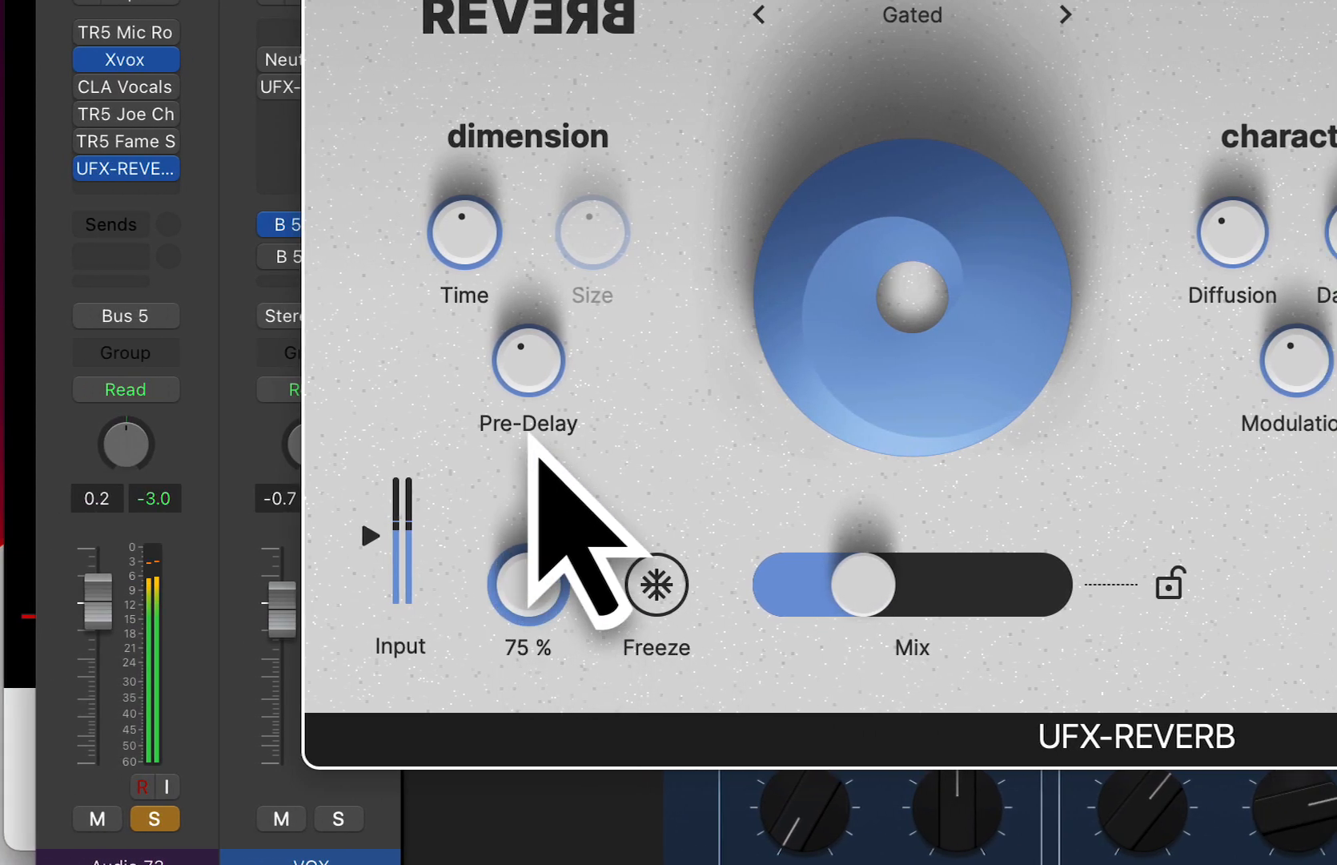
{"action": "left_click_drag", "start_coordinate": [599, 556], "coordinate": [560, 585]}
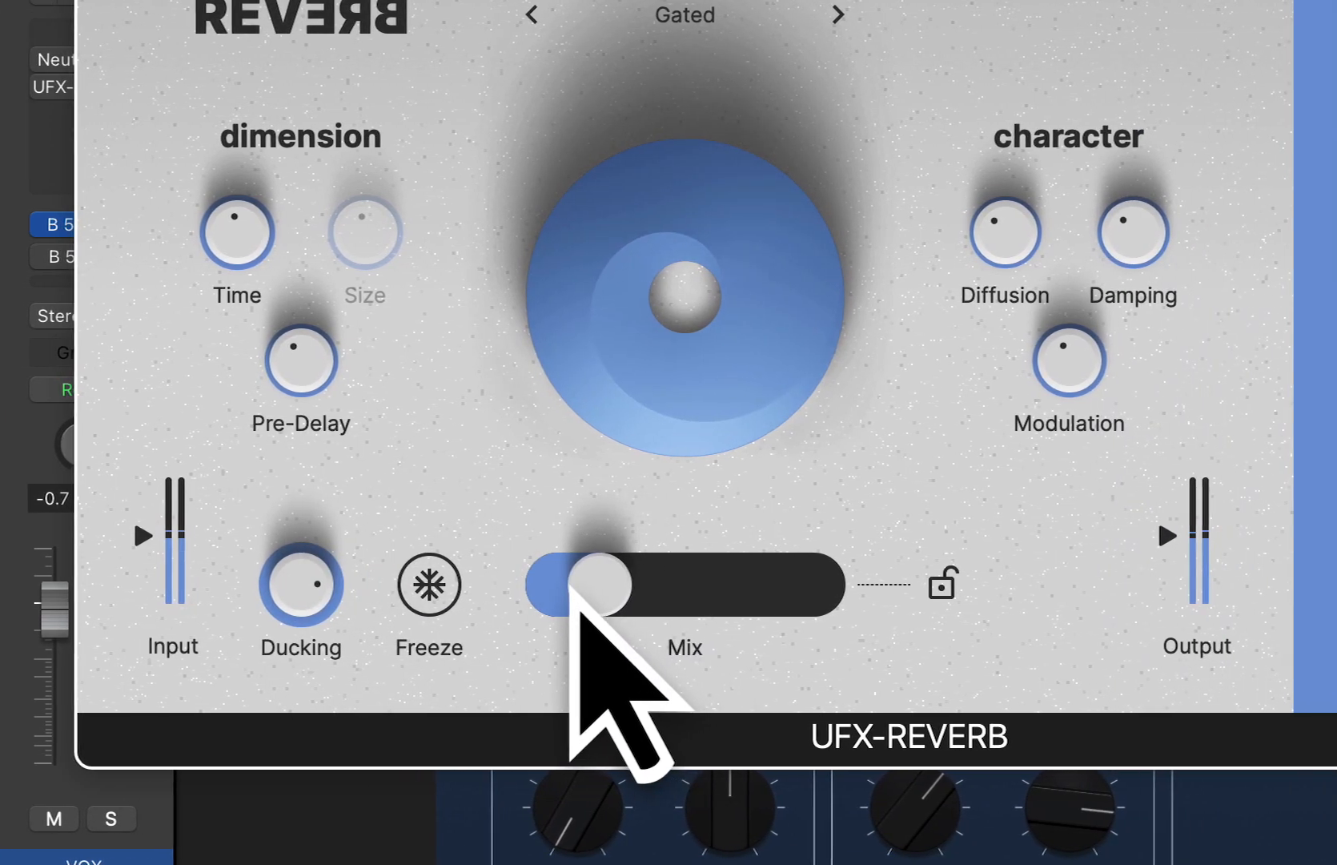
{"action": "mouse_move", "coordinate": [309, 596]}
{"action": "left_mouse_down"}
{"action": "mouse_move", "coordinate": [310, 560]}
{"action": "mouse_move", "coordinate": [309, 600]}
{"action": "left_mouse_up"}
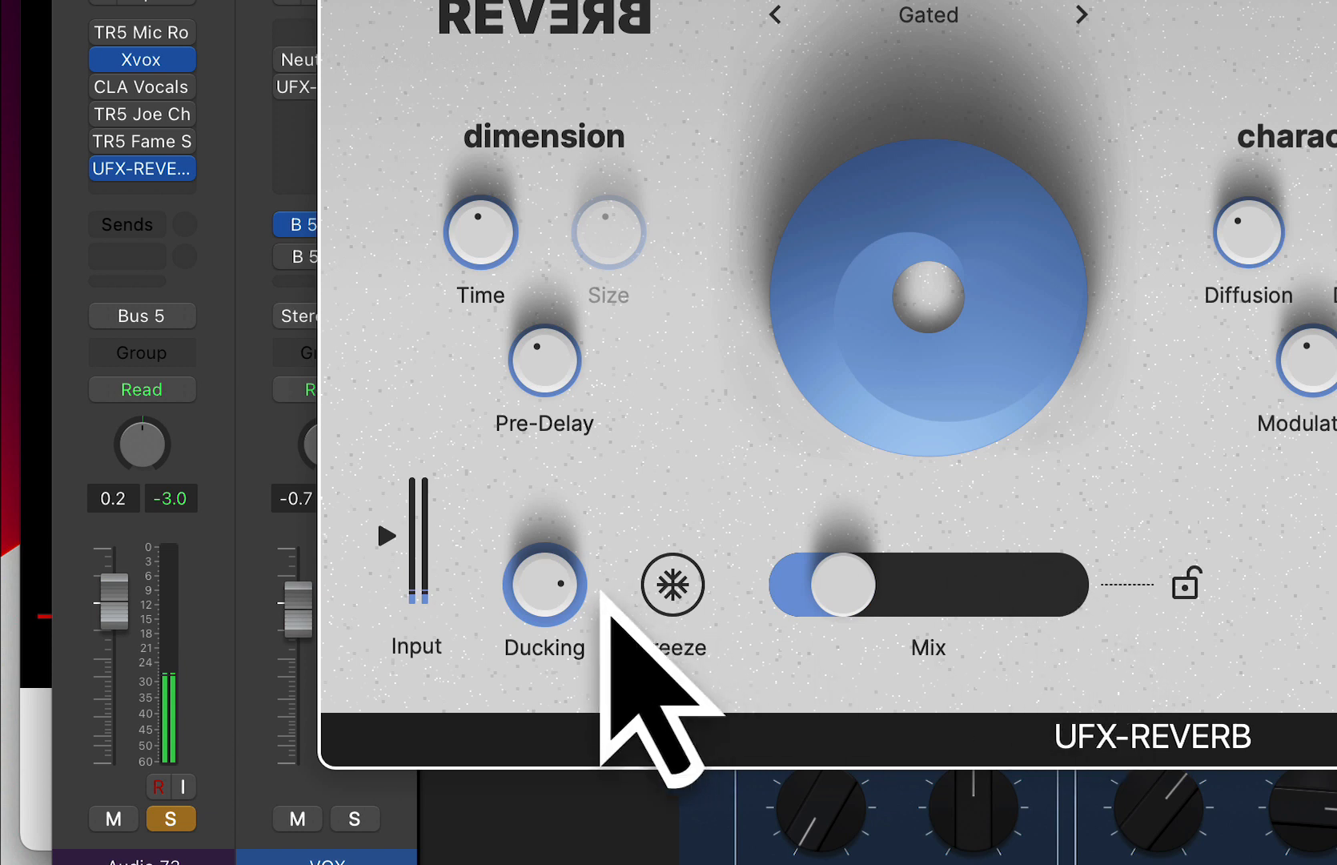
- Turn Ducking fully down and reduce the Filt Dist filter's Amount to a low setting
{"action": "left_click_drag", "start_coordinate": [547, 587], "coordinate": [571, 633]}
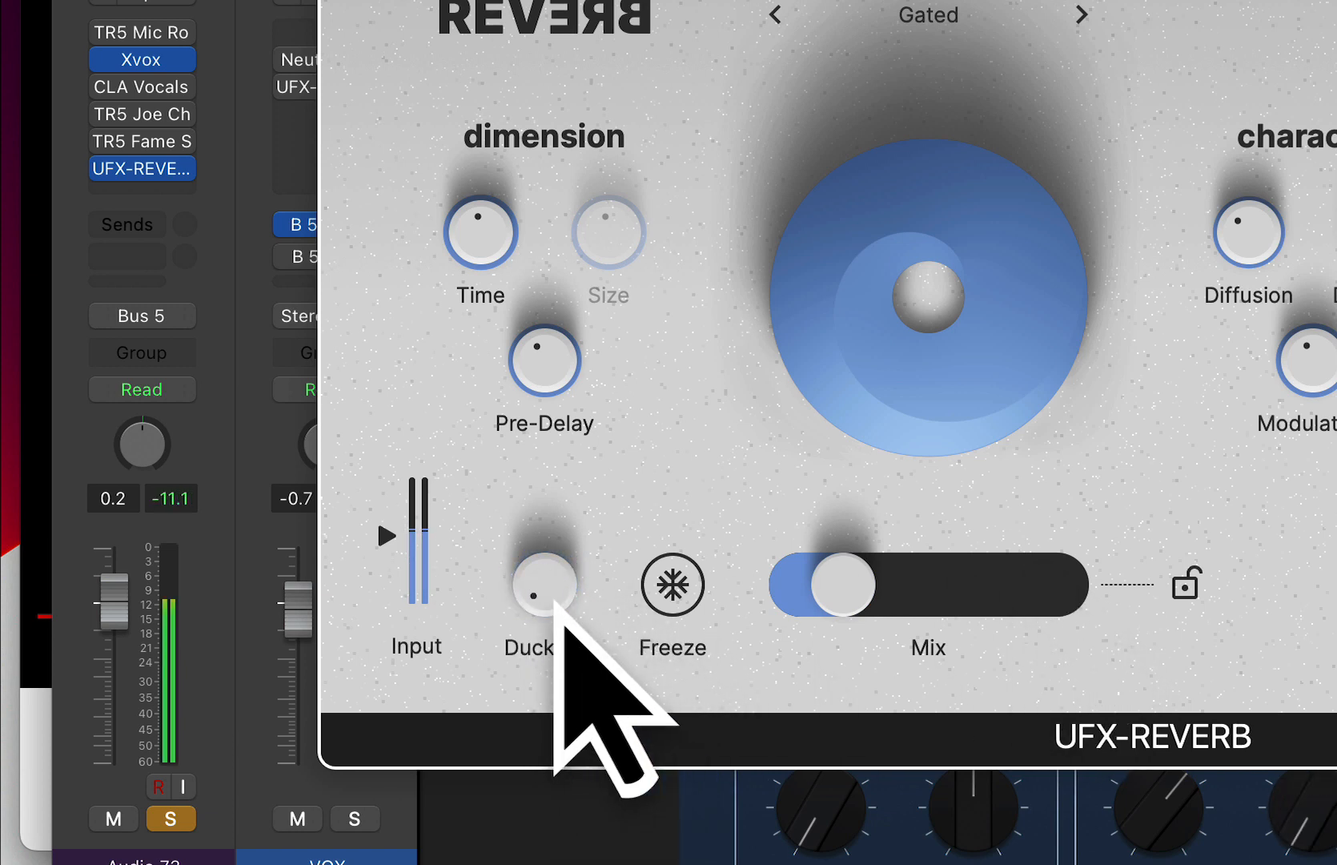
{"action": "mouse_move", "coordinate": [555, 599]}
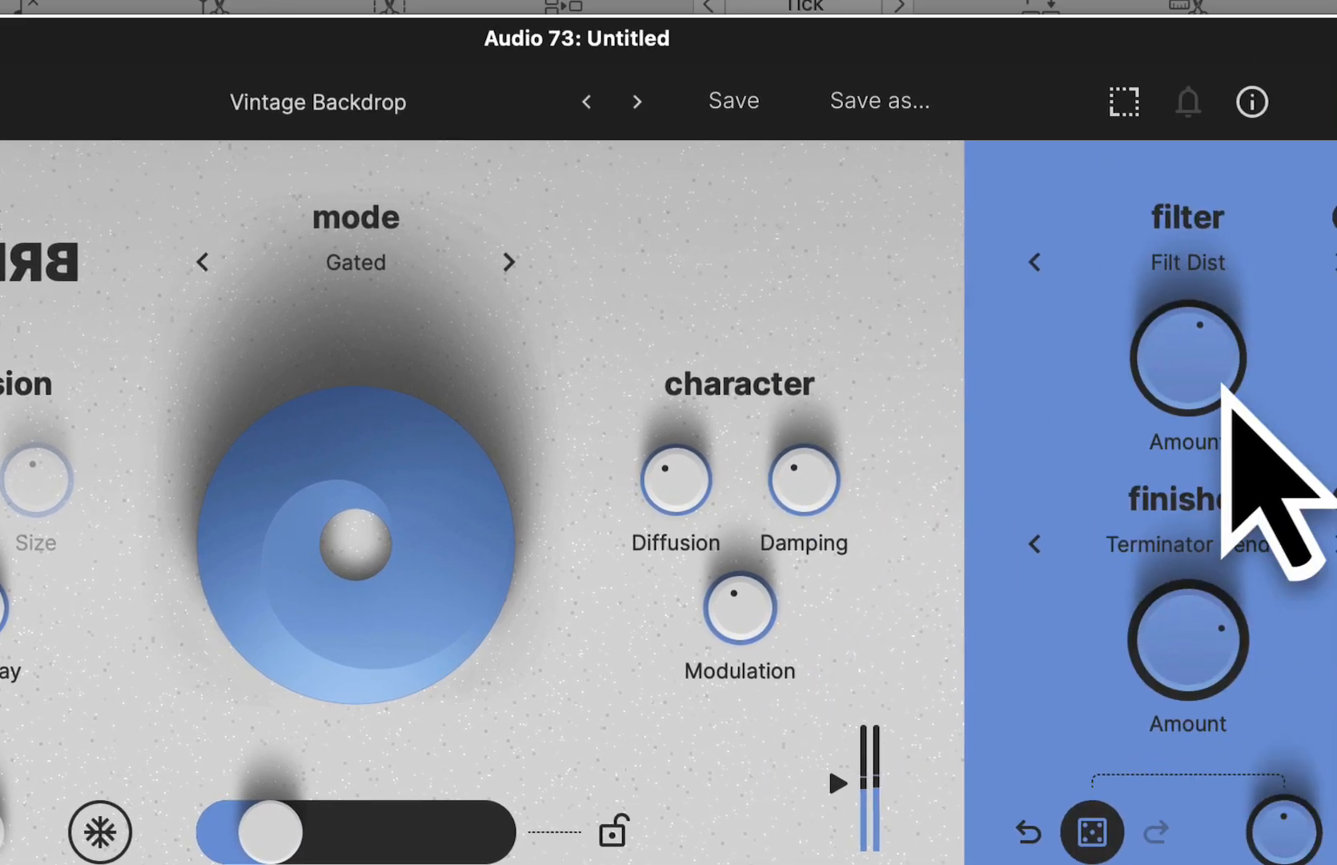
{"action": "left_click_drag", "start_coordinate": [1001, 476], "coordinate": [991, 594]}
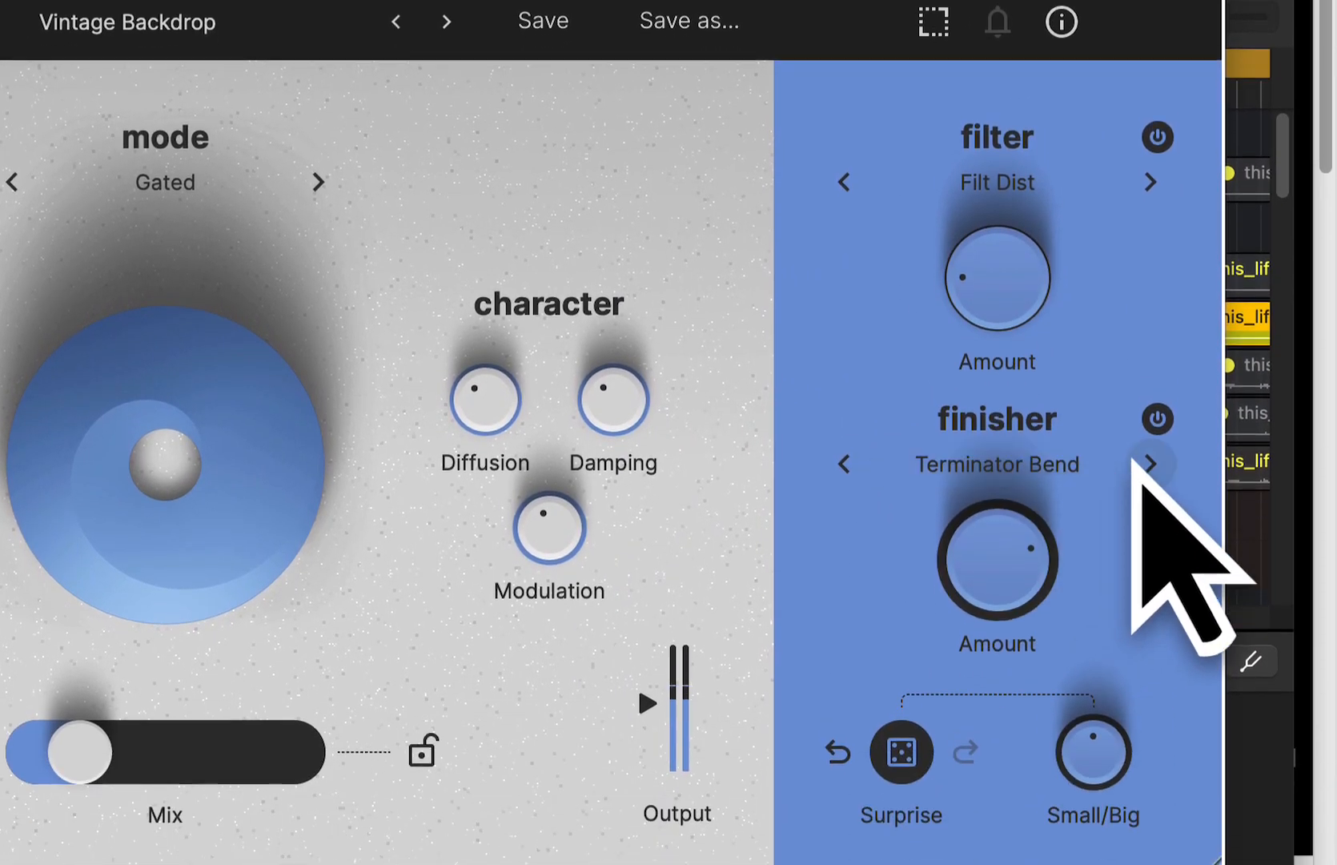
- Audition the finishers from Tape Stopper through PolyMod and Drama Swell to the Long Term one, and raise the Mix to just under half
{"action": "left_click", "coordinate": [1150, 570]}
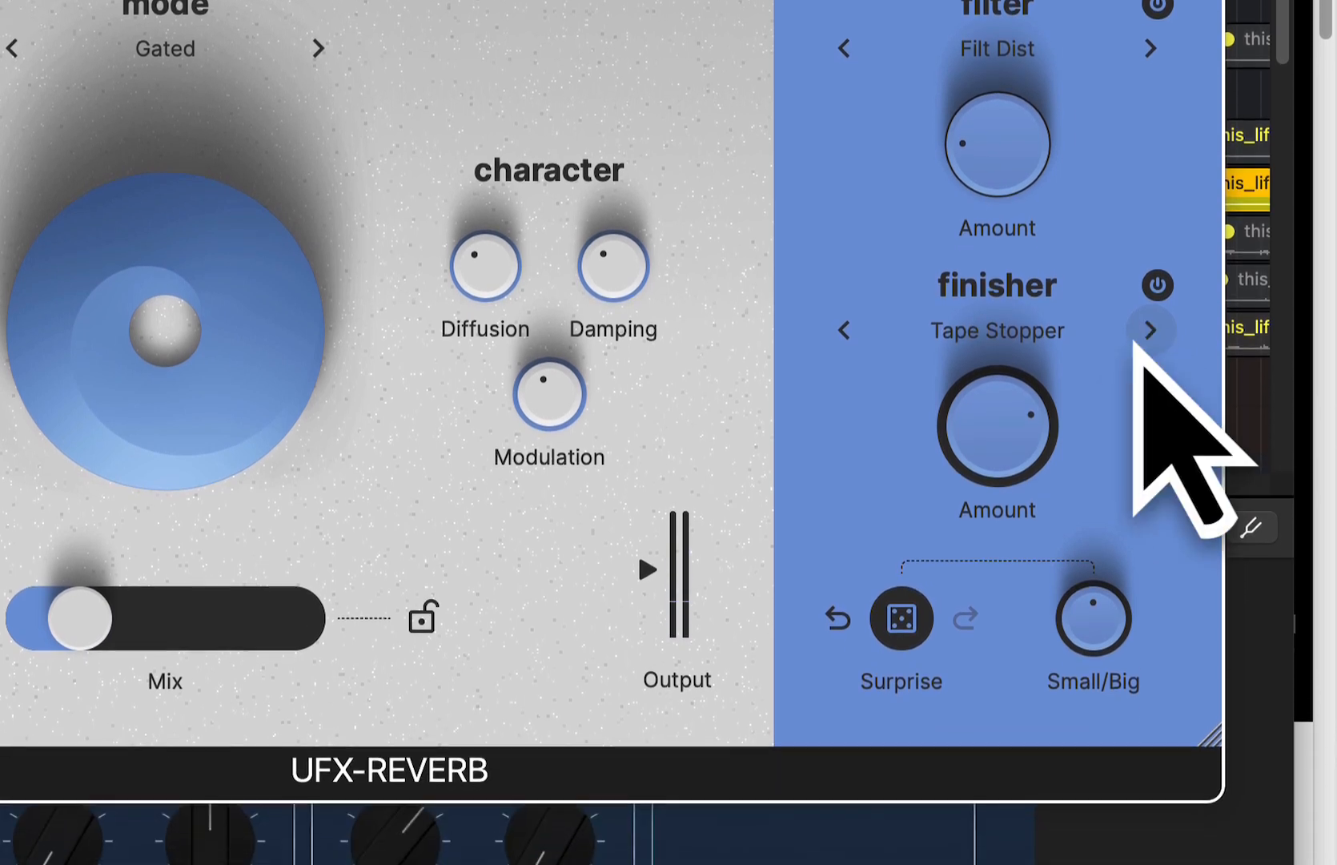
{"action": "left_click_drag", "start_coordinate": [1015, 433], "coordinate": [1017, 411]}
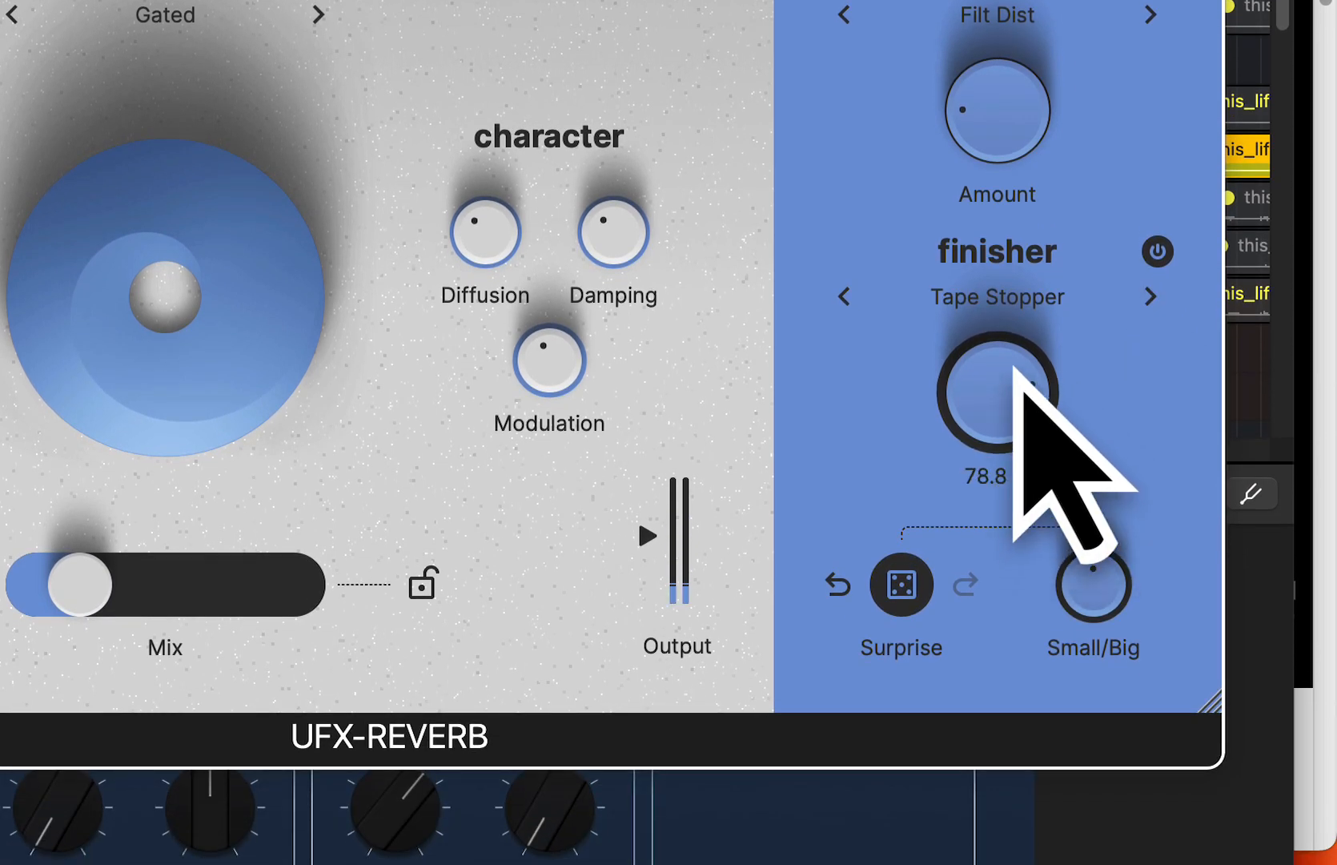
{"action": "left_click", "coordinate": [1151, 330]}
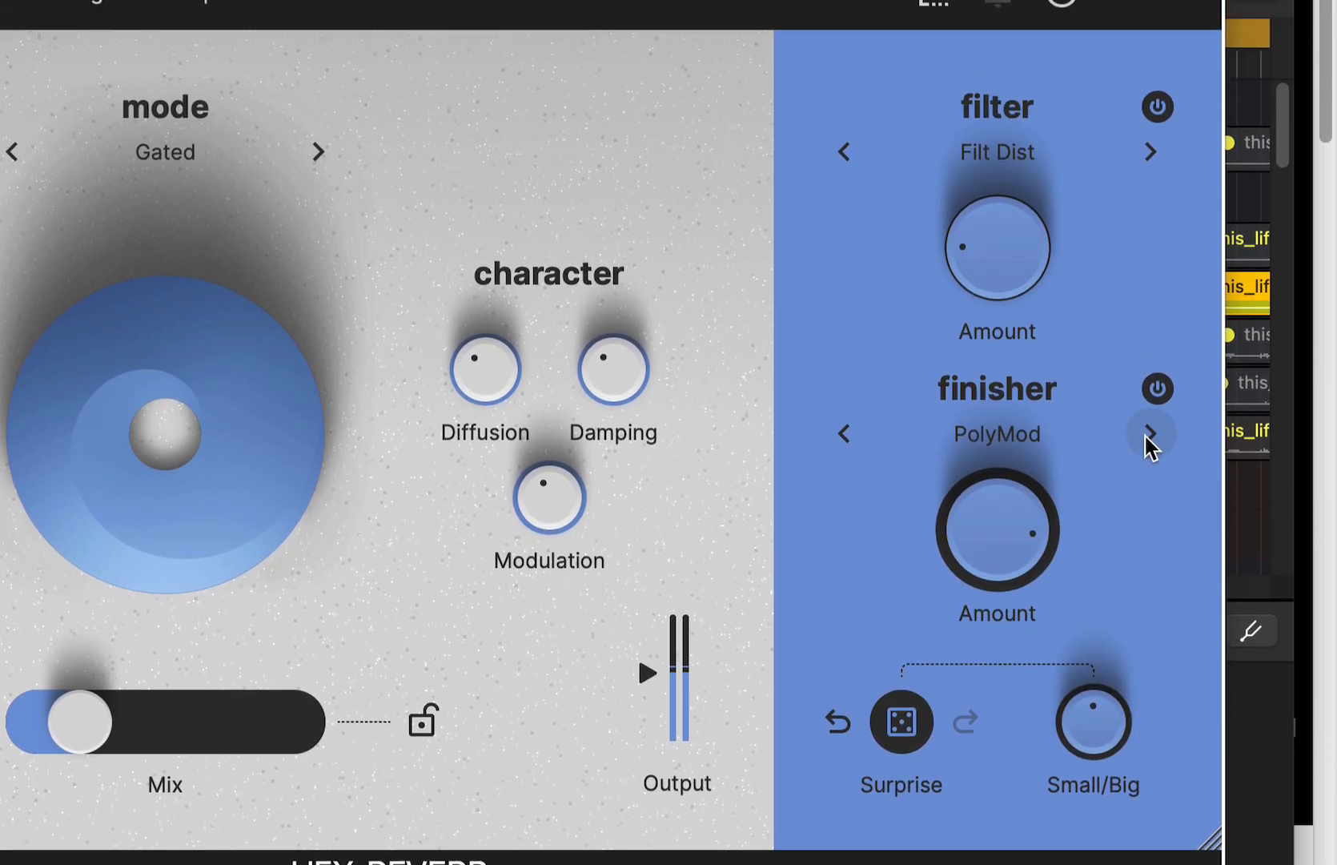
{"action": "left_click", "coordinate": [1151, 314]}
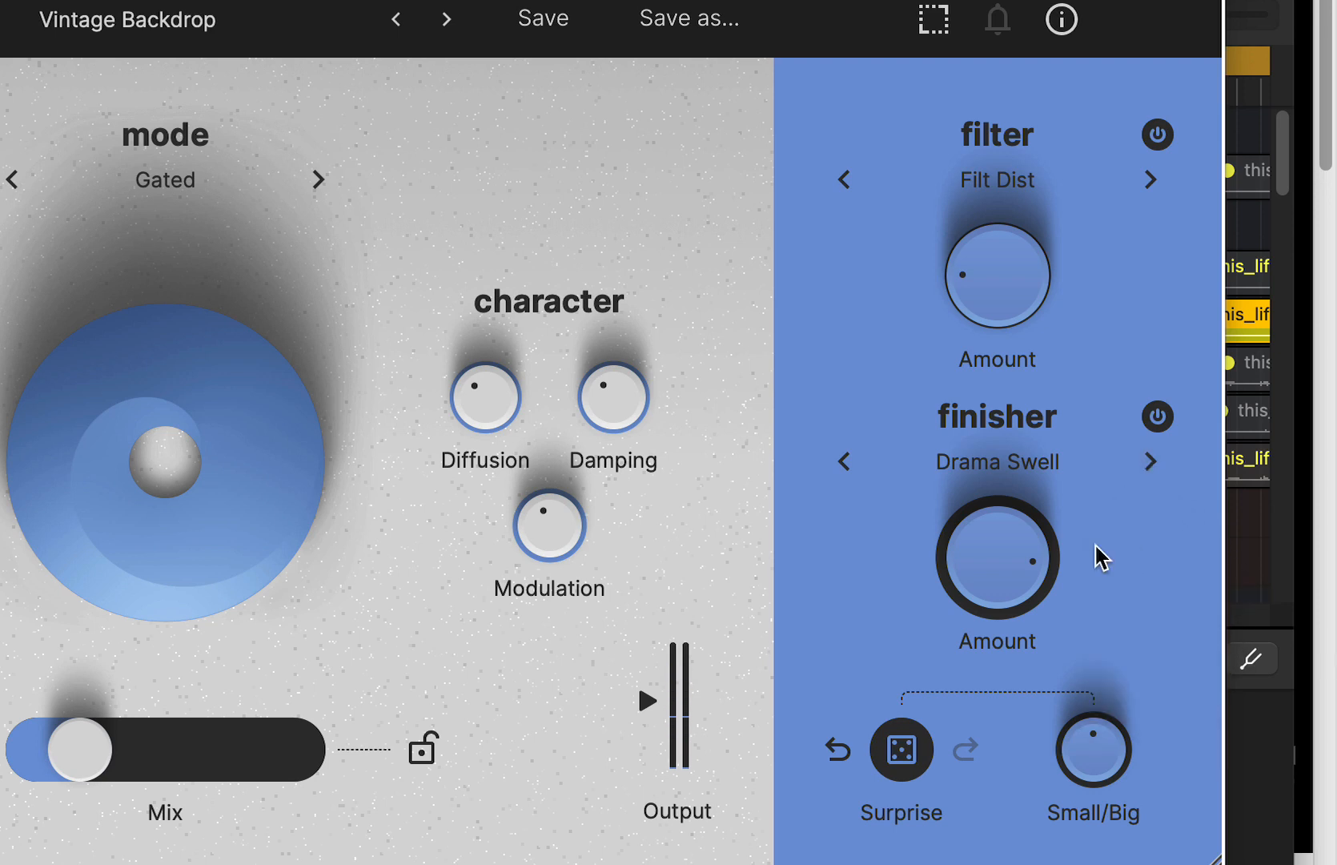
{"action": "left_click", "coordinate": [1151, 461]}
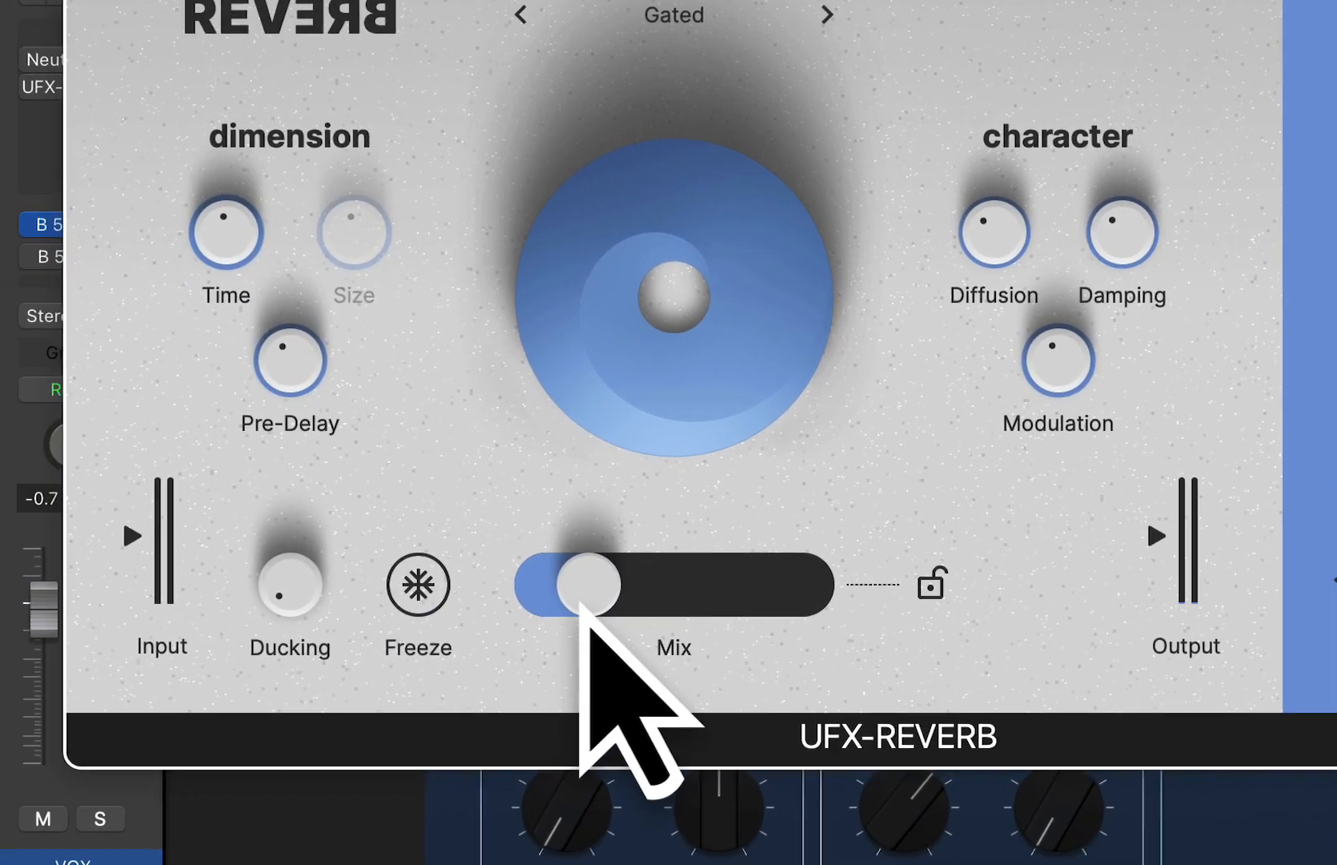
{"action": "left_click_drag", "start_coordinate": [384, 661], "coordinate": [452, 663]}
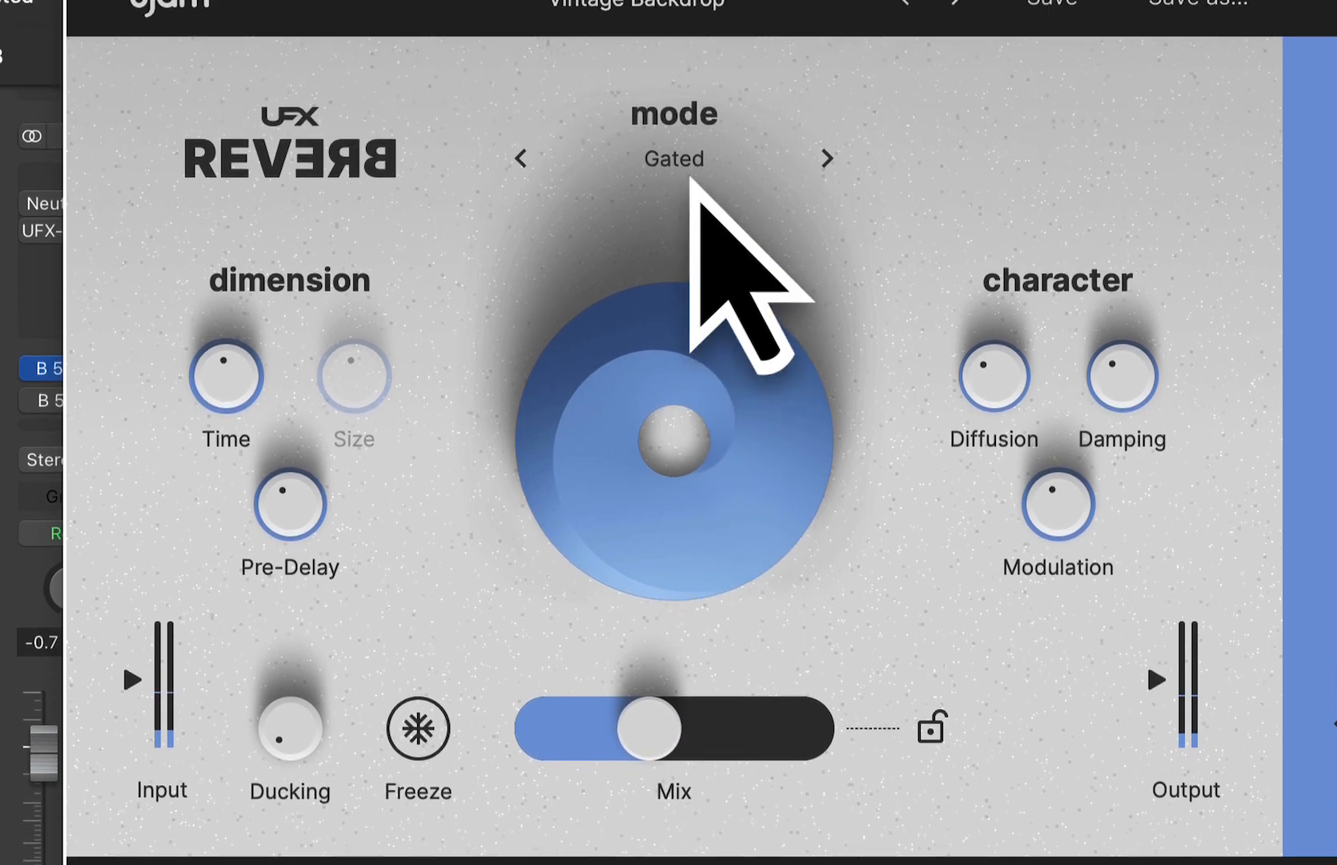
- Audition the Plate and Spring reverb modes on the soloed vocal and close the plug-in window
{"action": "left_click", "coordinate": [699, 50]}
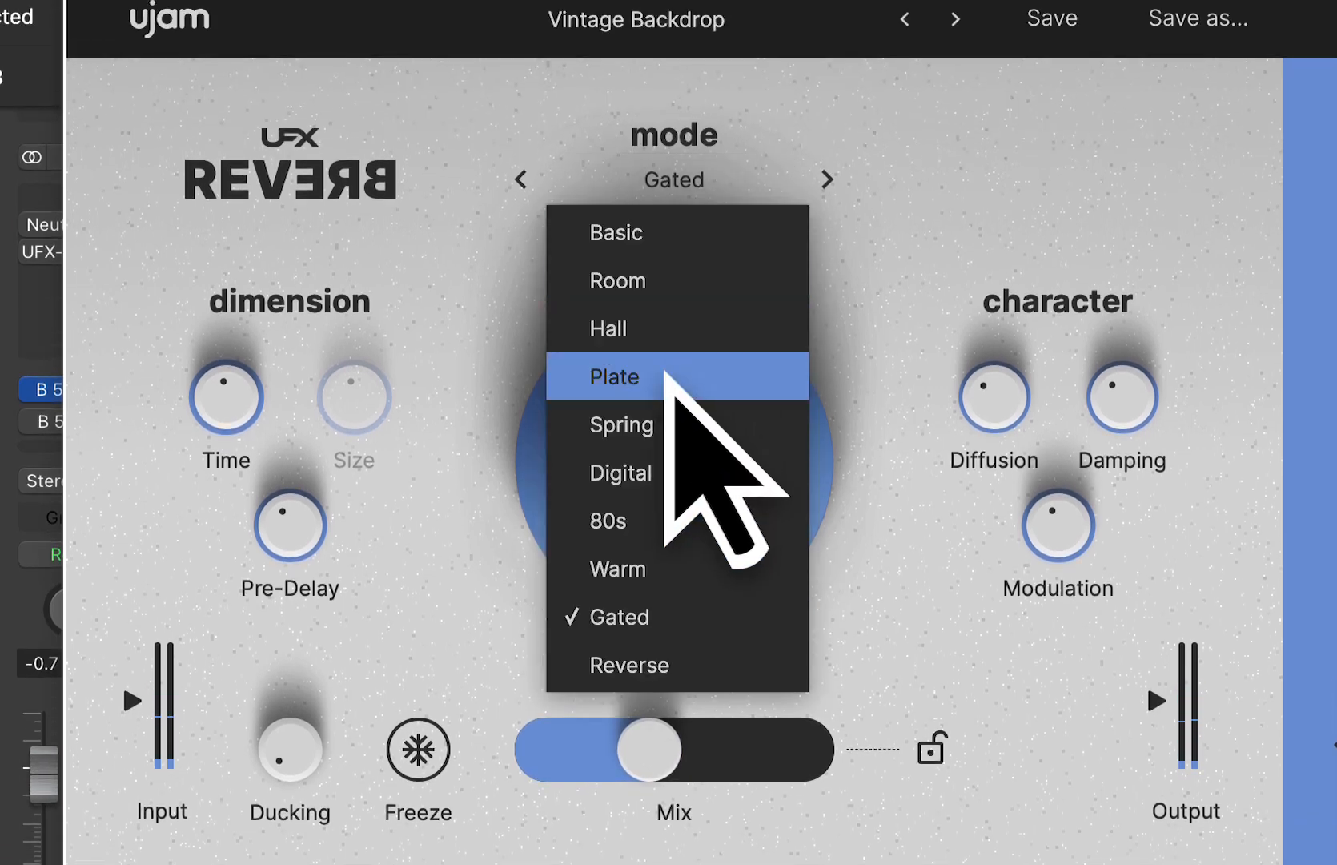
{"action": "left_click", "coordinate": [675, 378]}
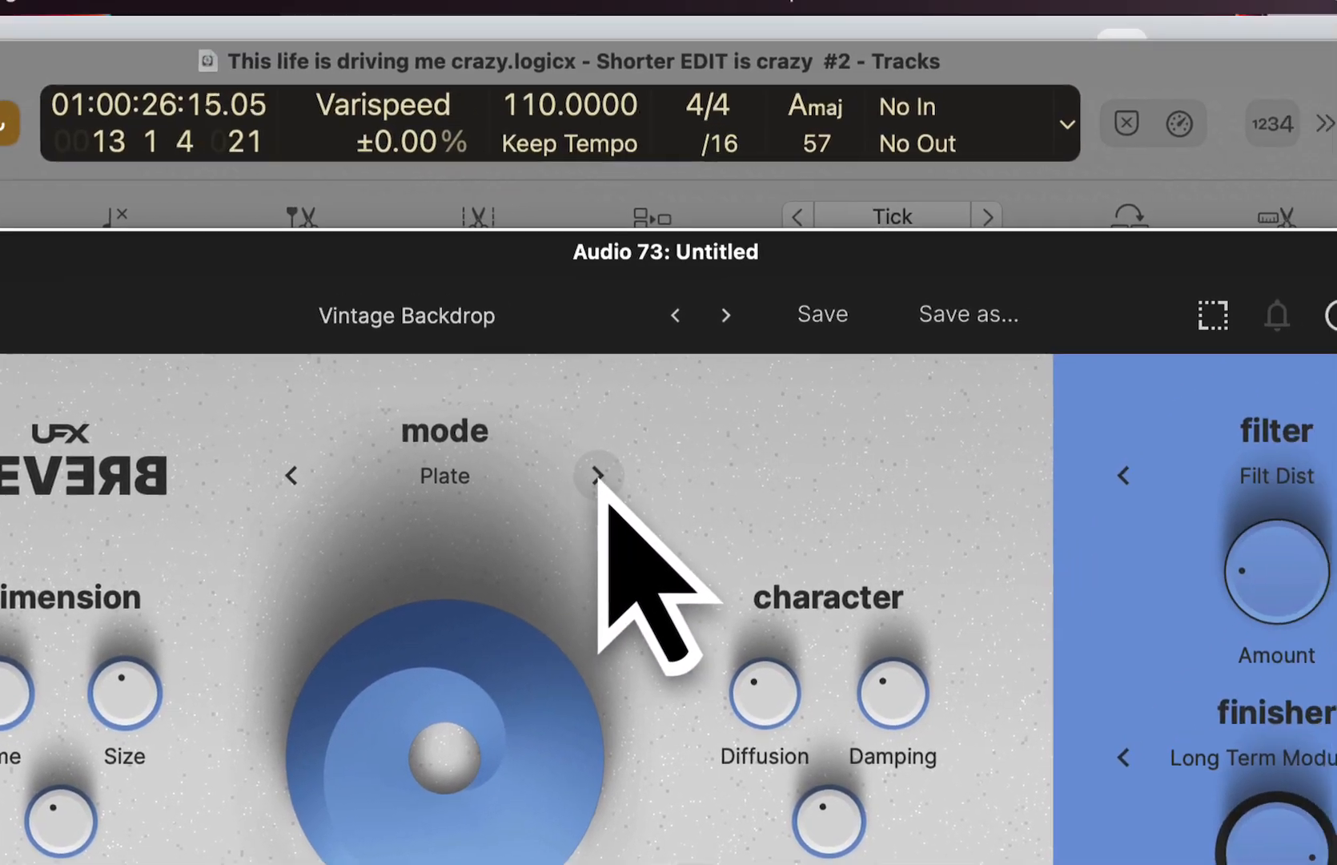
{"action": "left_click", "coordinate": [788, 231]}
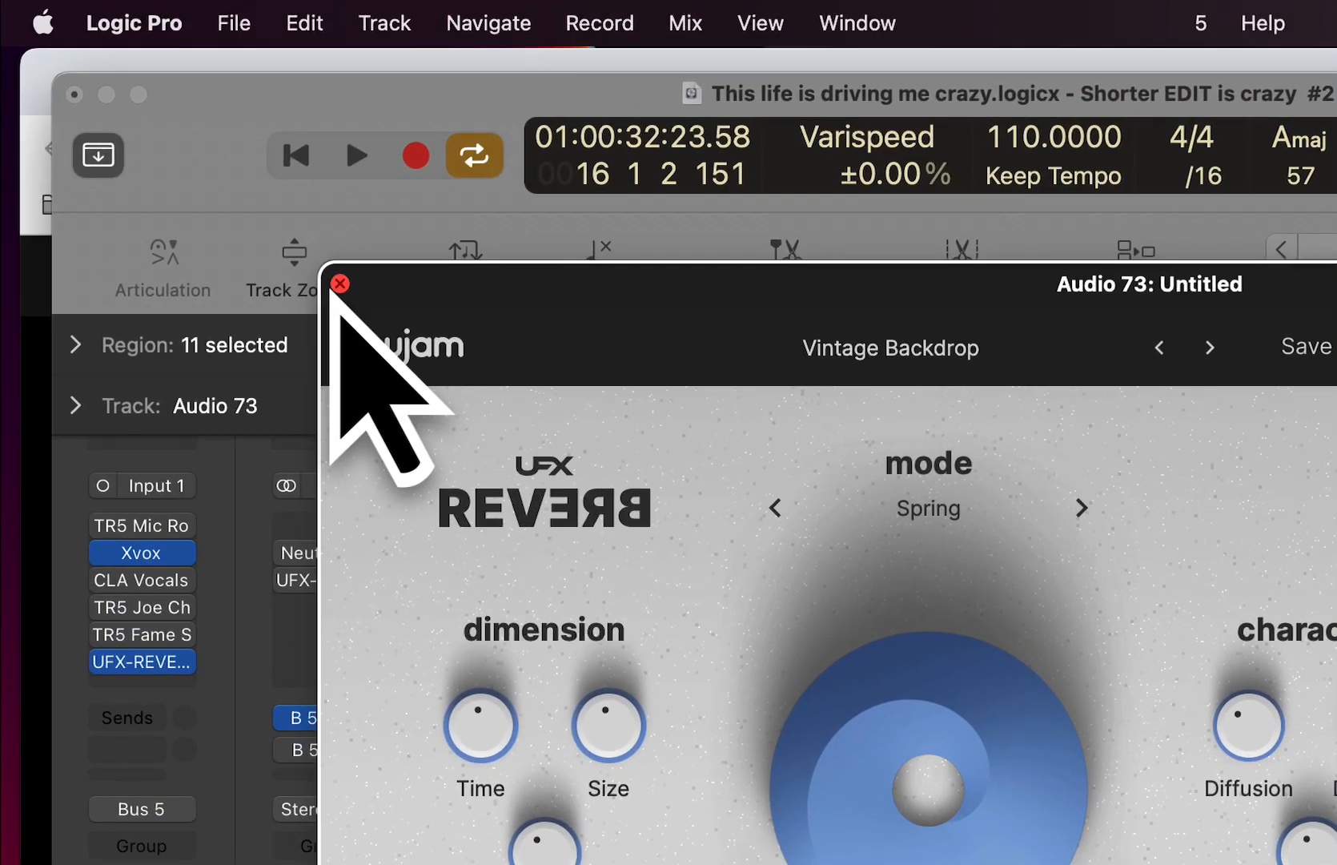
{"action": "left_click", "coordinate": [2, 53]}
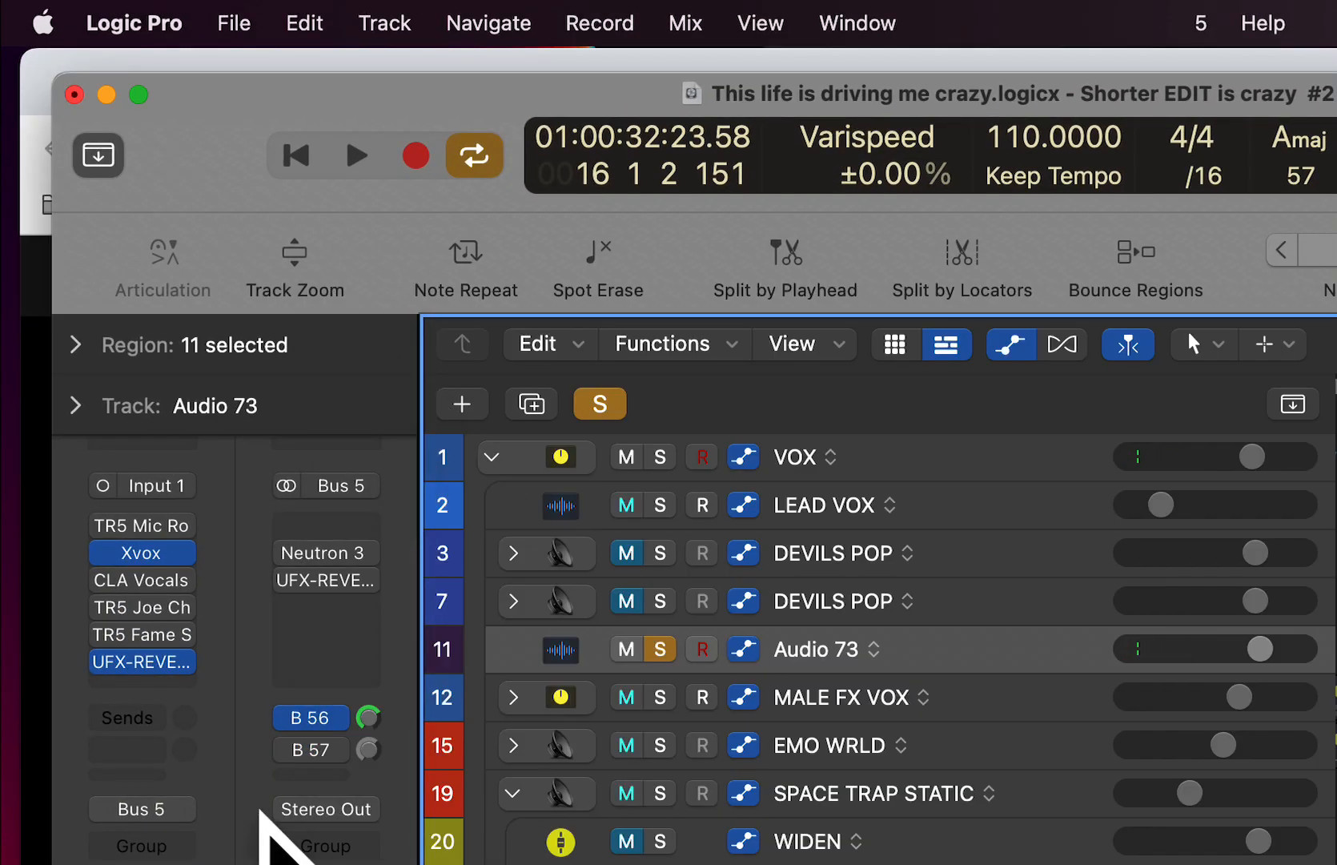